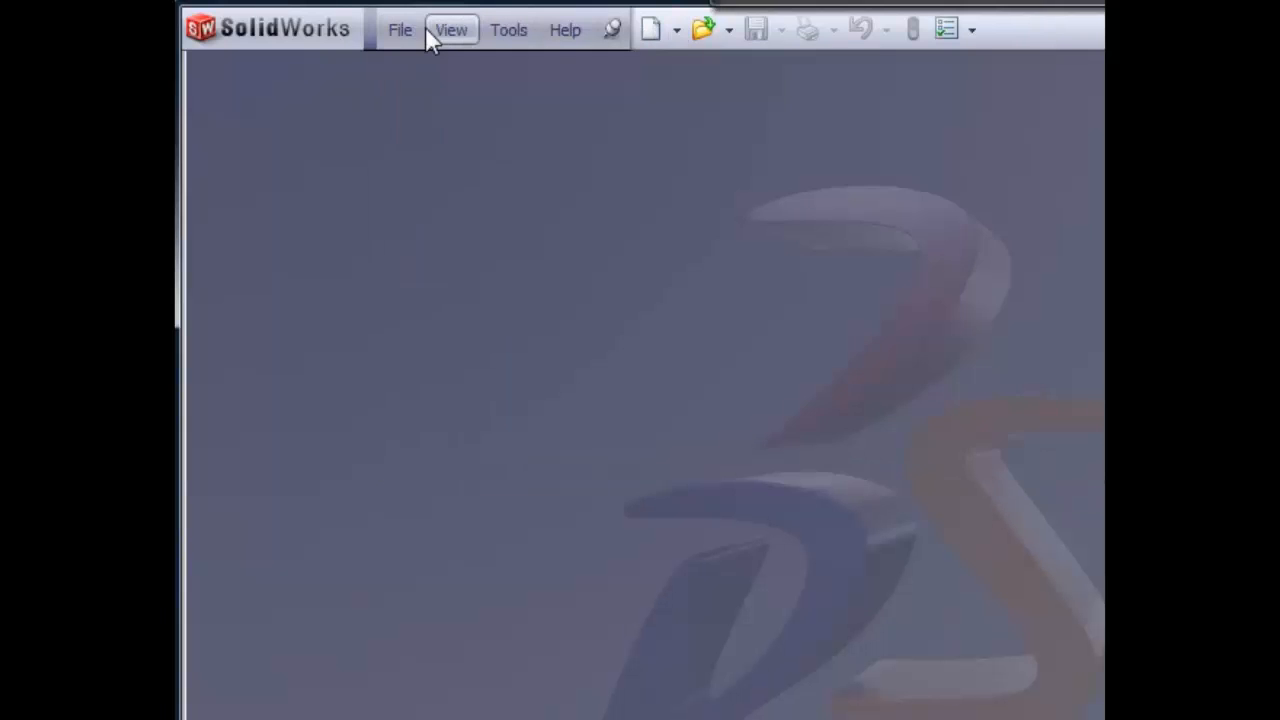
# Create a new SolidWorks part document
pyautogui.click(400, 30)
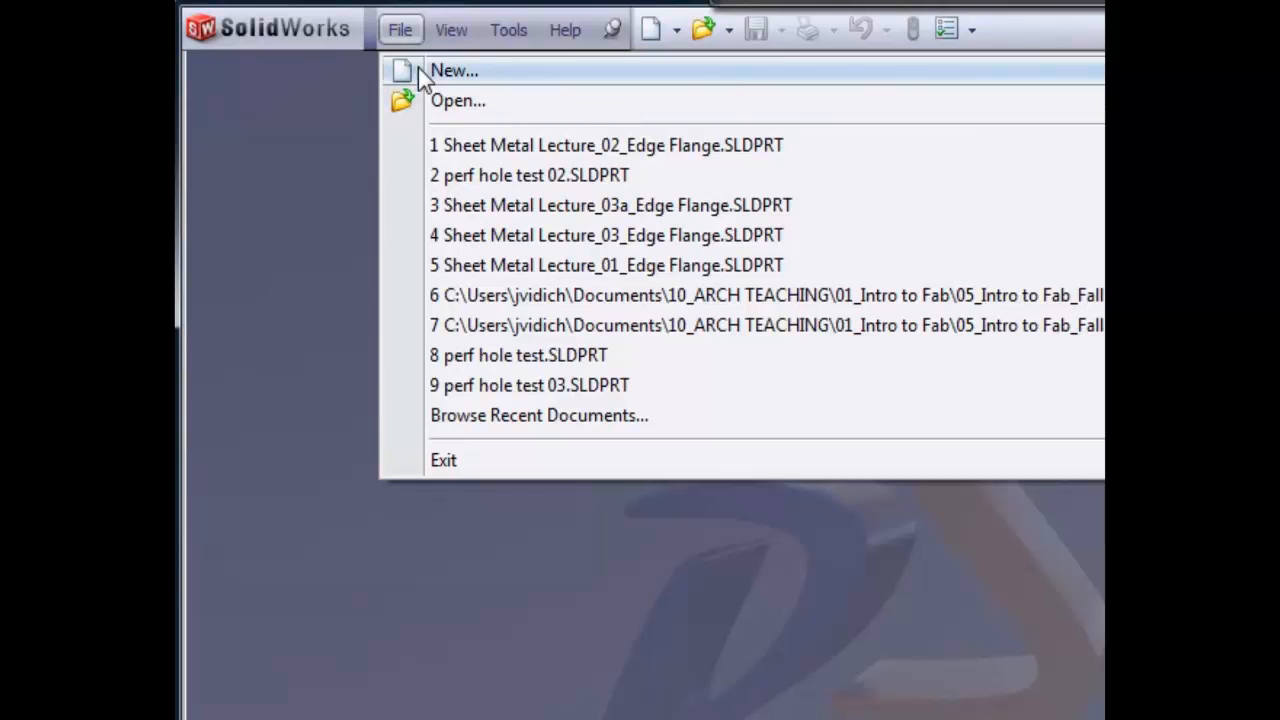
pyautogui.click(676, 30)
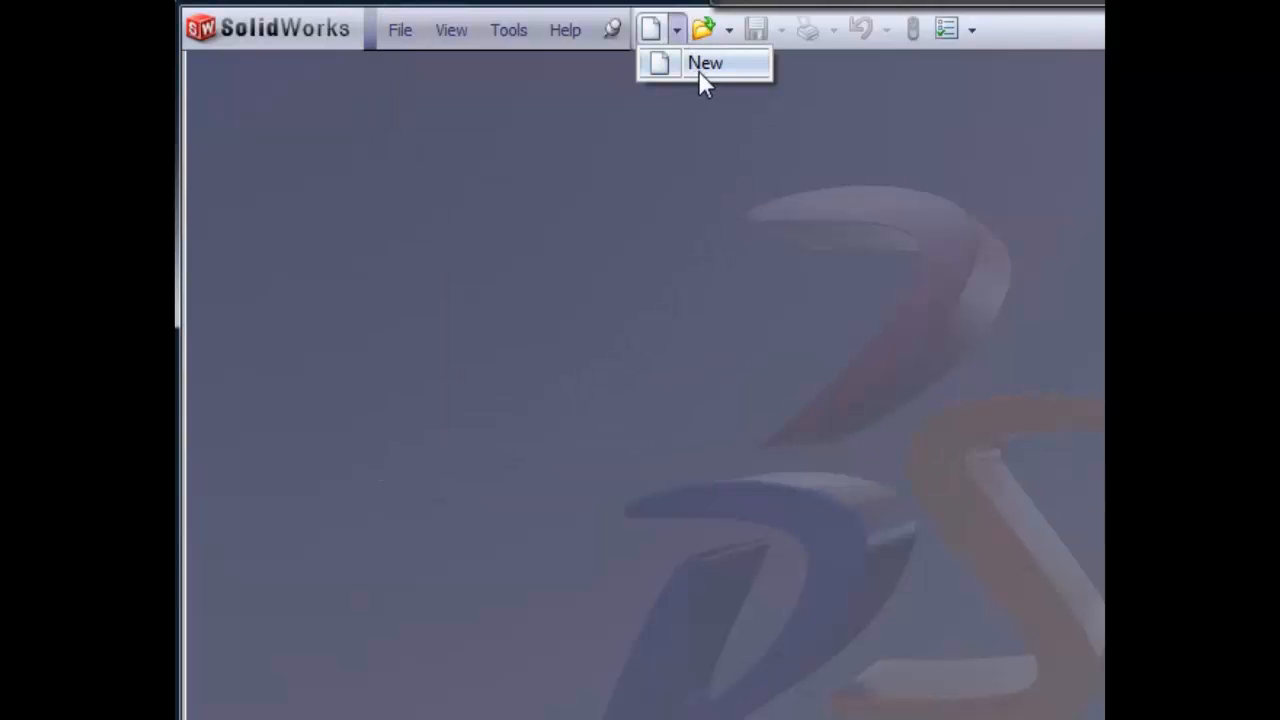
pyautogui.click(392, 32)
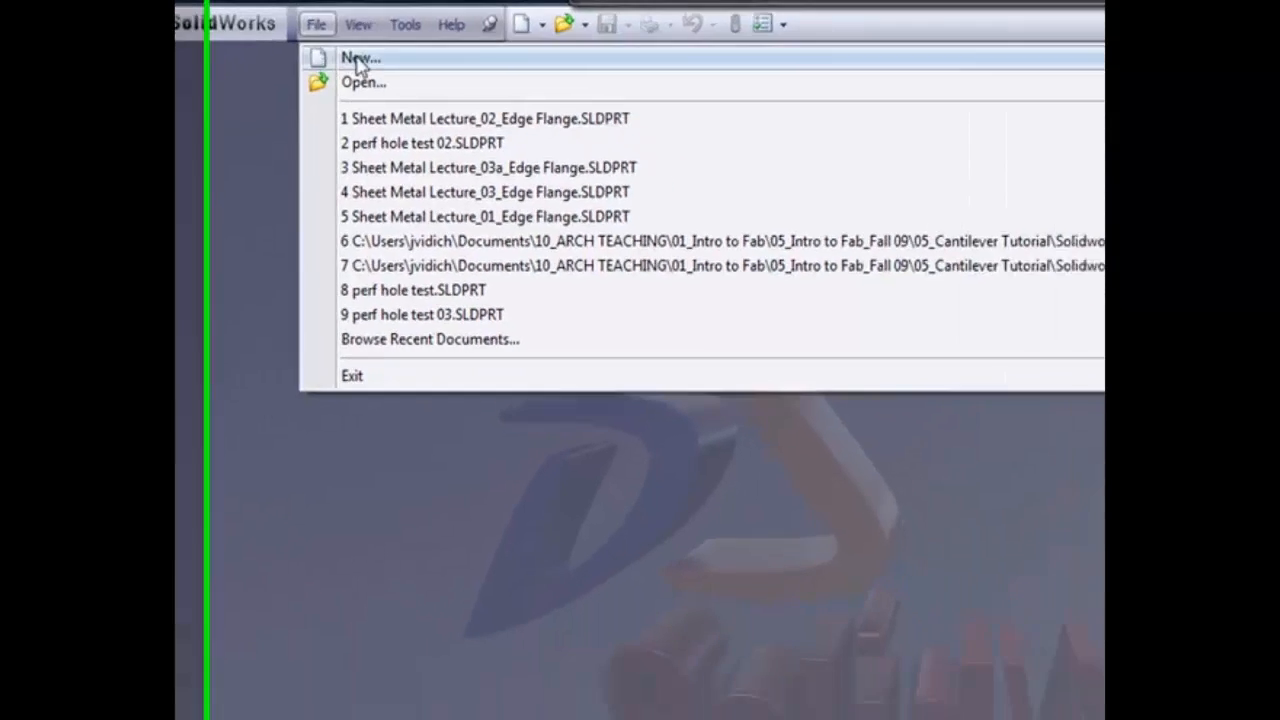
pyautogui.click(358, 62)
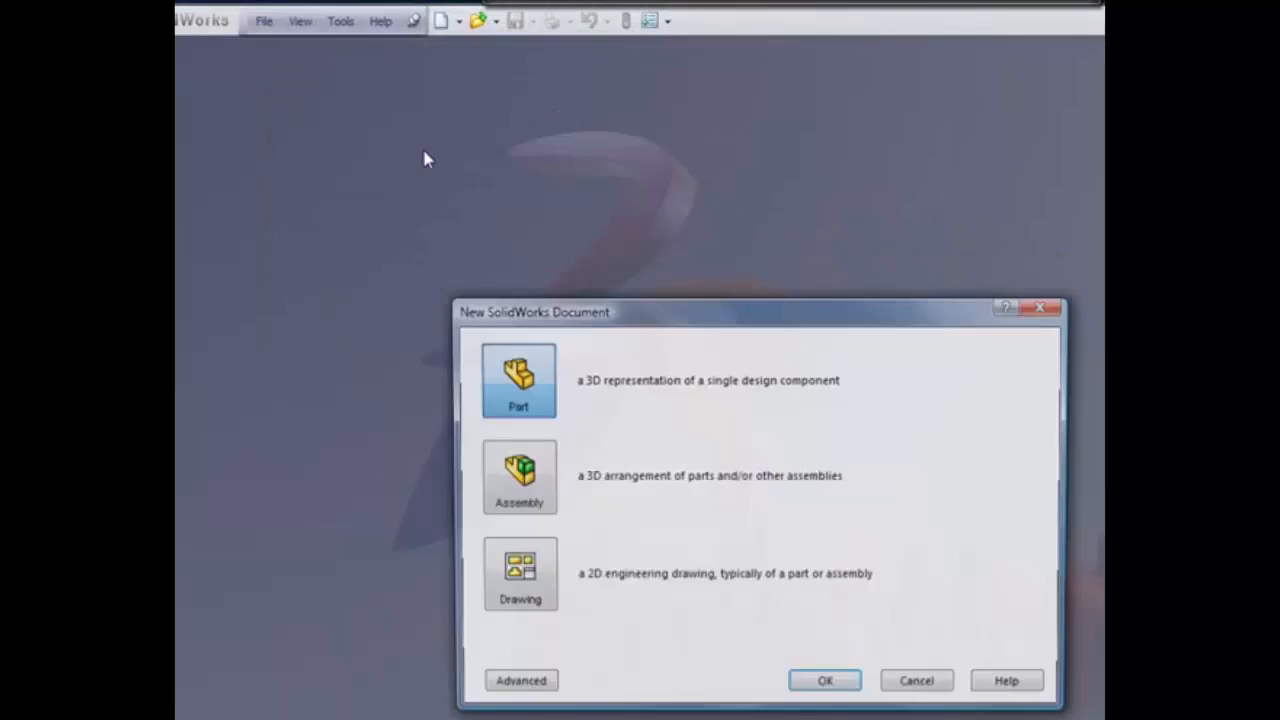
pyautogui.moveTo(680, 323); pyautogui.dragTo(689, 154)
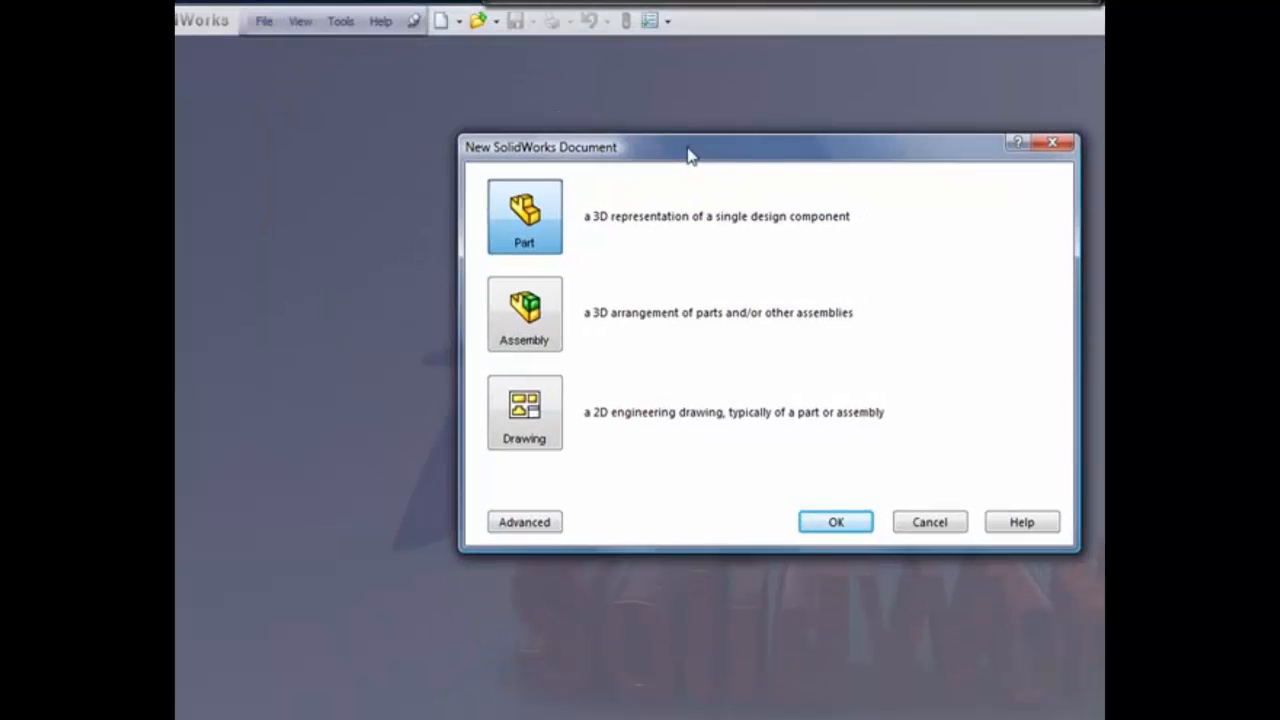
pyautogui.click(546, 334)
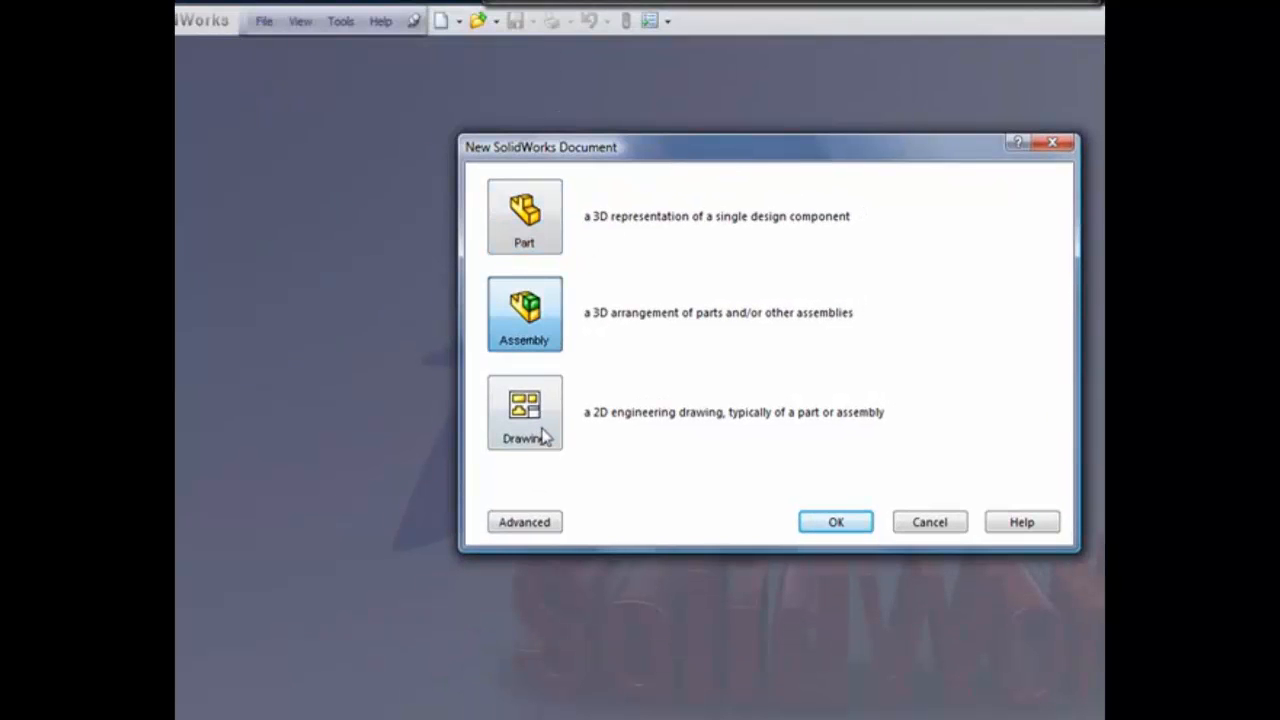
pyautogui.click(541, 436)
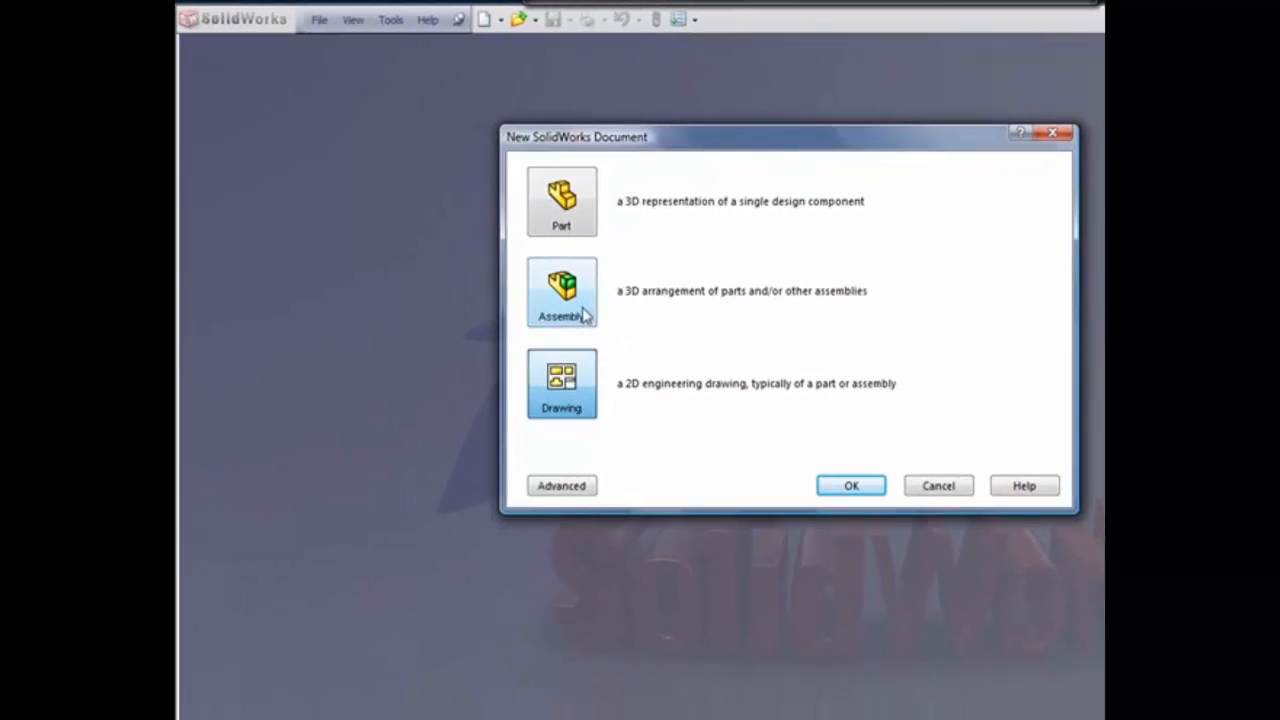
pyautogui.click(585, 315)
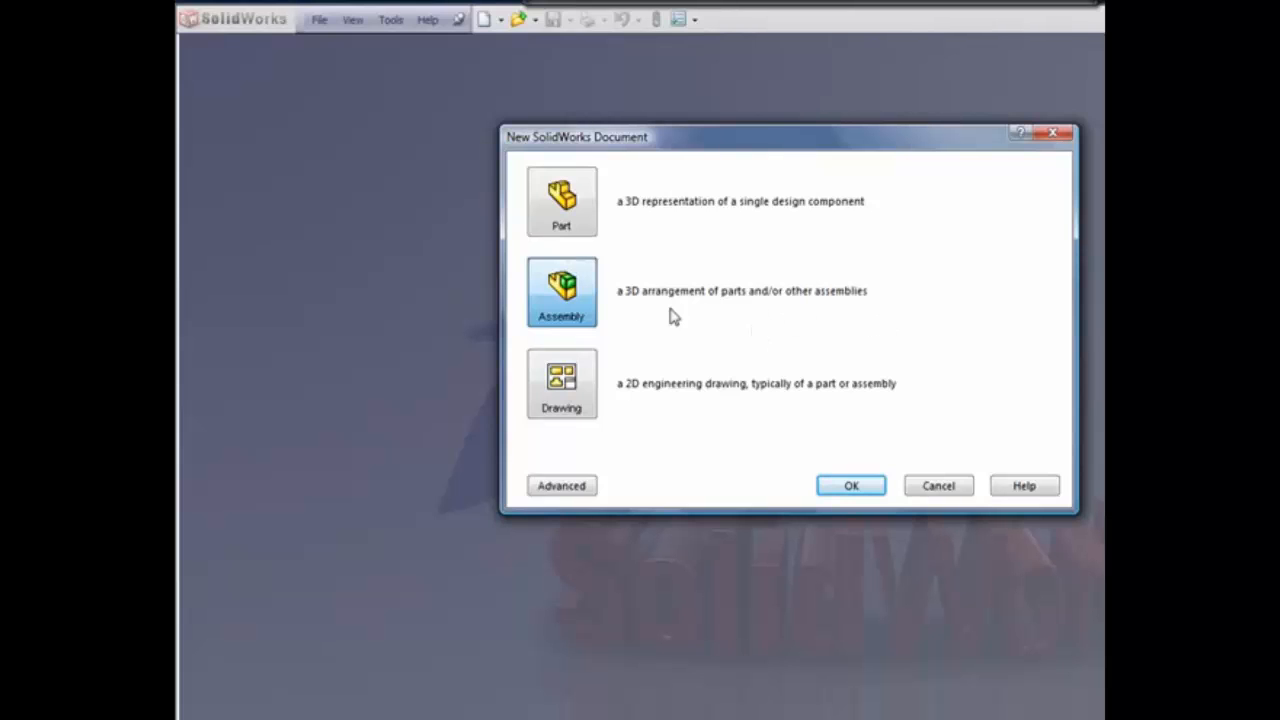
pyautogui.click(588, 212)
pyautogui.moveTo(668, 138)
pyautogui.mouseDown()
pyautogui.moveTo(648, 158)
pyautogui.moveTo(645, 133)
pyautogui.mouseUp()
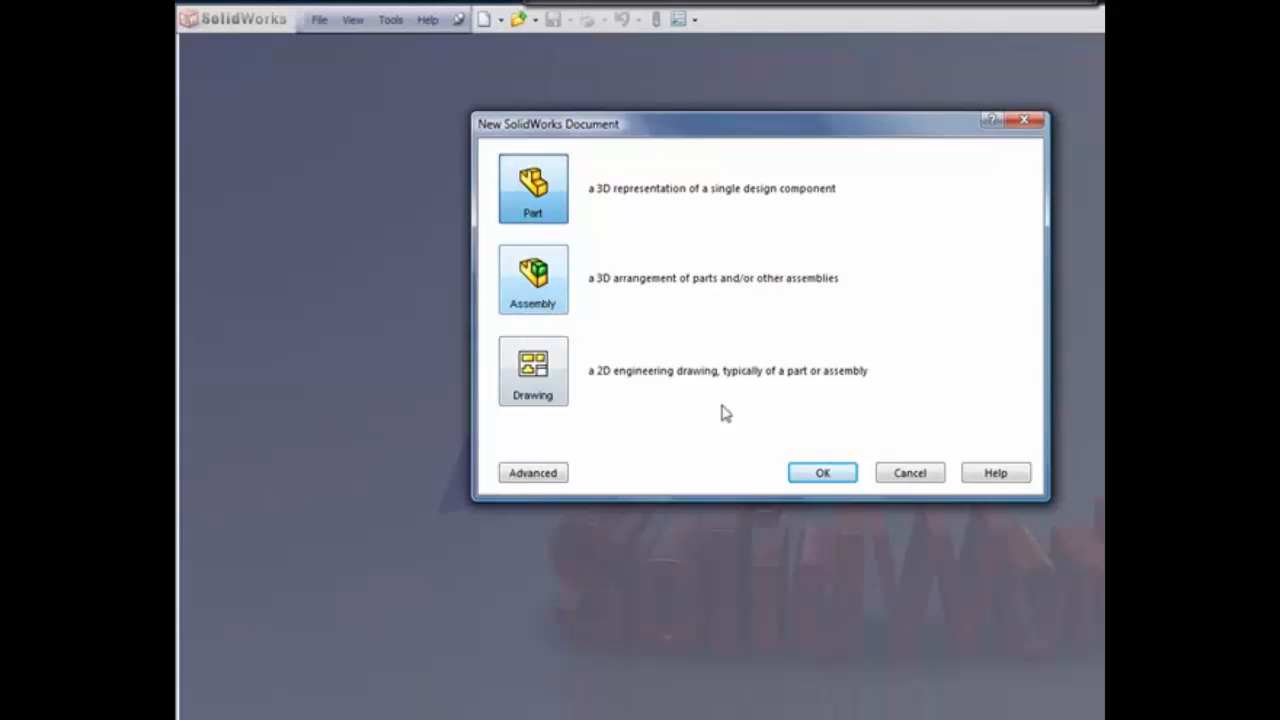
pyautogui.click(834, 476)
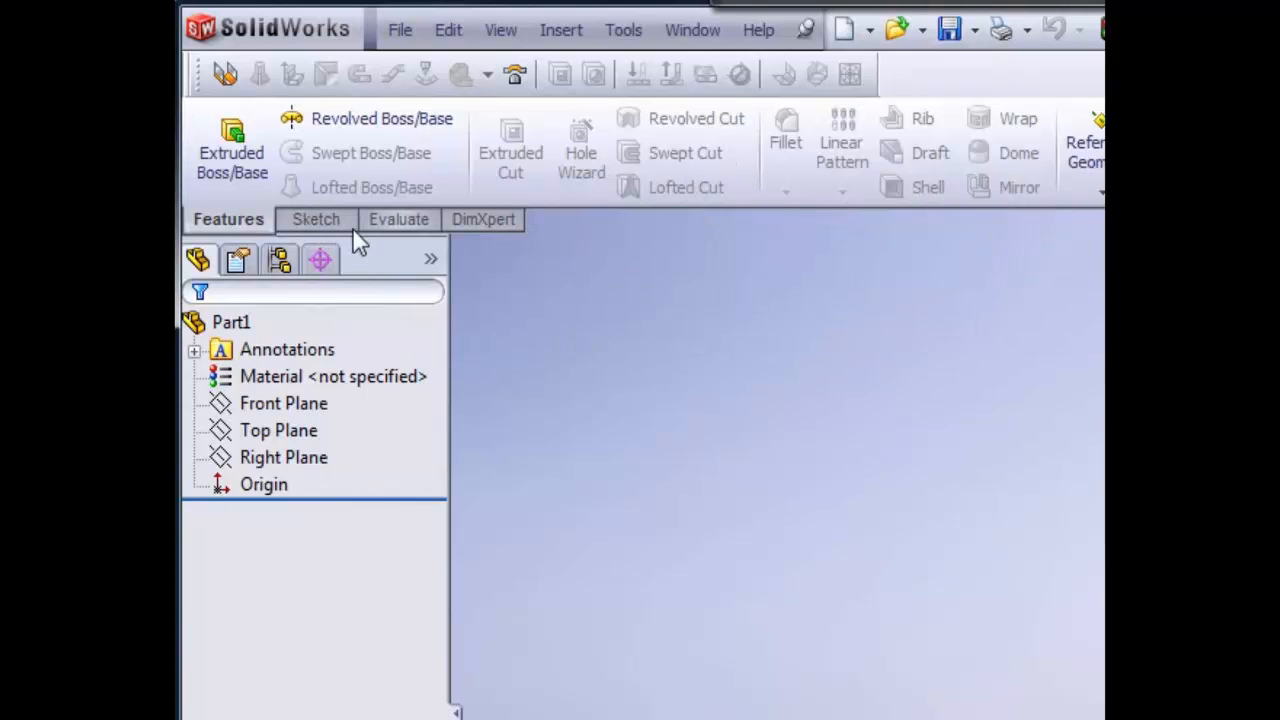
# Bring up the sketching tools and turn on the display of origins in the part
pyautogui.click(316, 219)
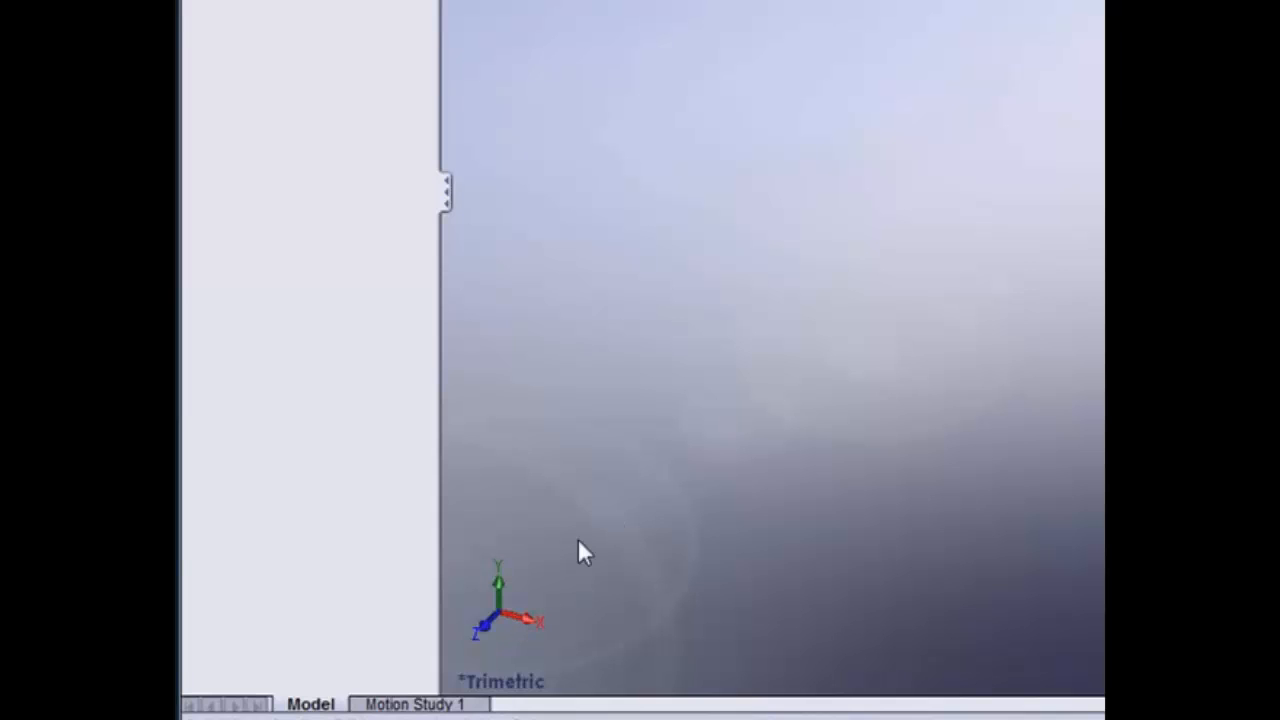
pyautogui.moveTo(578, 541); pyautogui.dragTo(541, 566, button='middle')
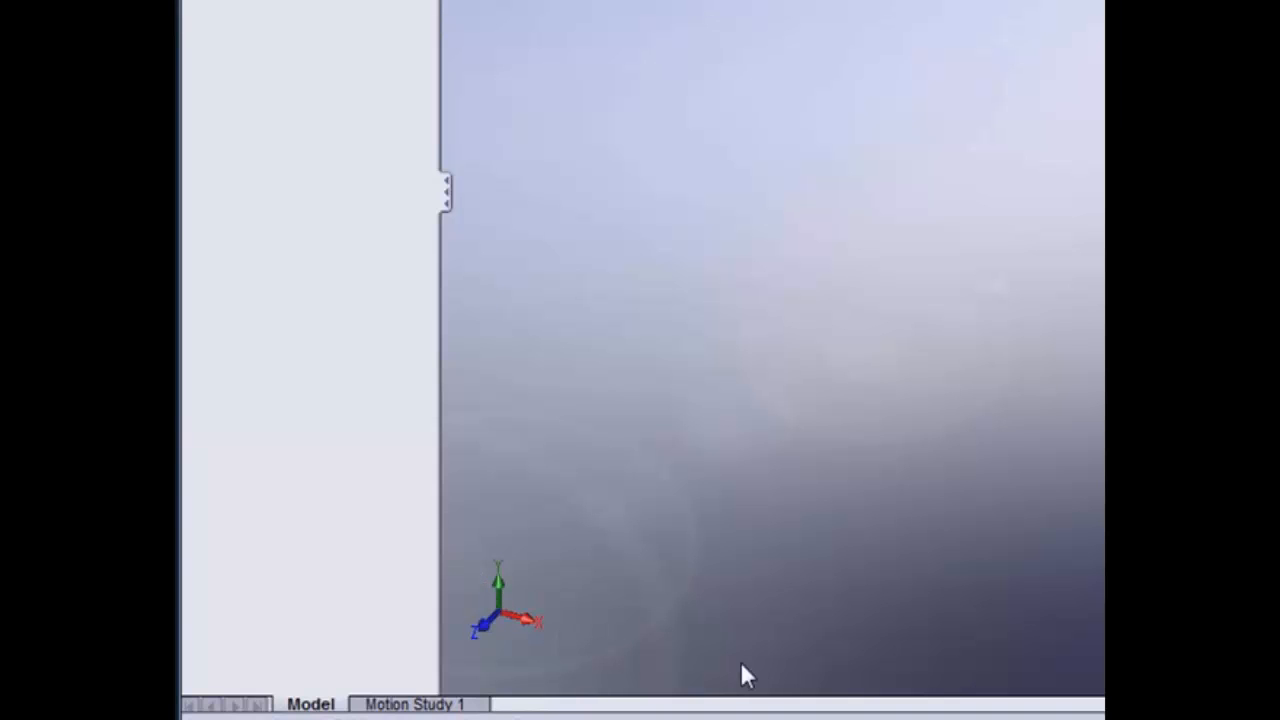
pyautogui.moveTo(619, 632); pyautogui.dragTo(486, 556, button='middle')
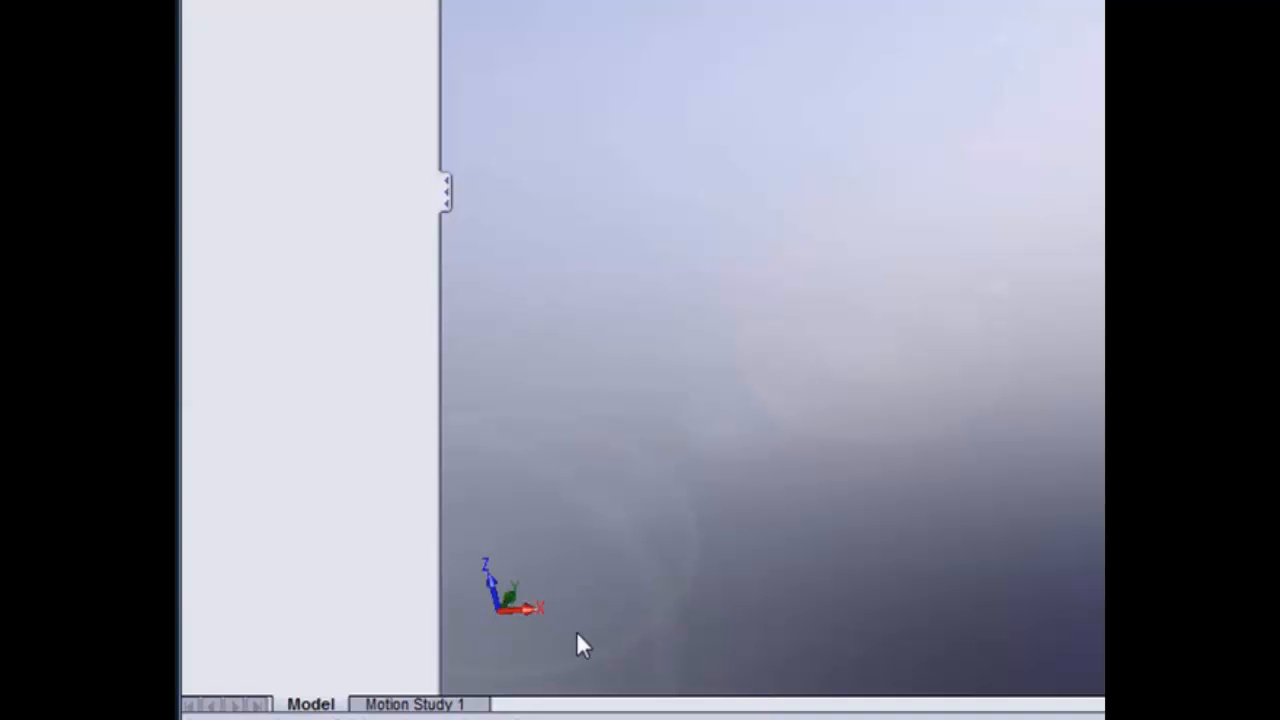
pyautogui.moveTo(778, 492); pyautogui.dragTo(678, 477, button='middle')
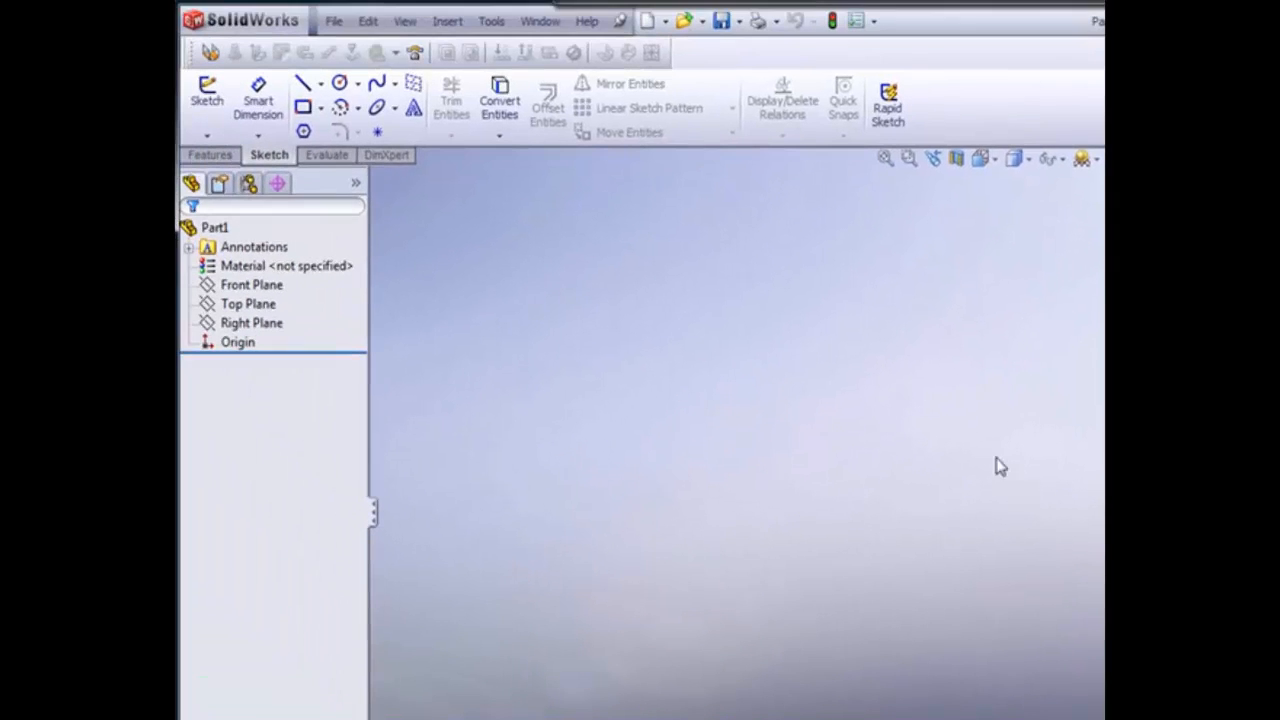
pyautogui.click(405, 22)
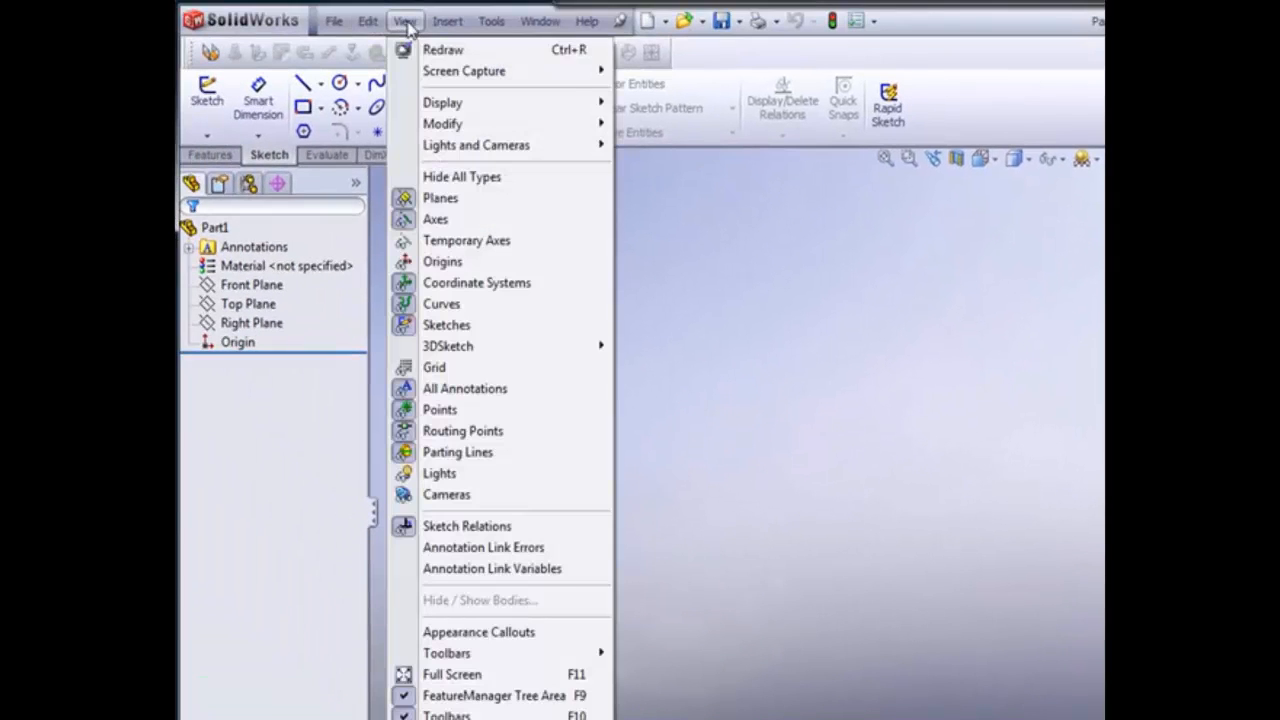
pyautogui.click(441, 265)
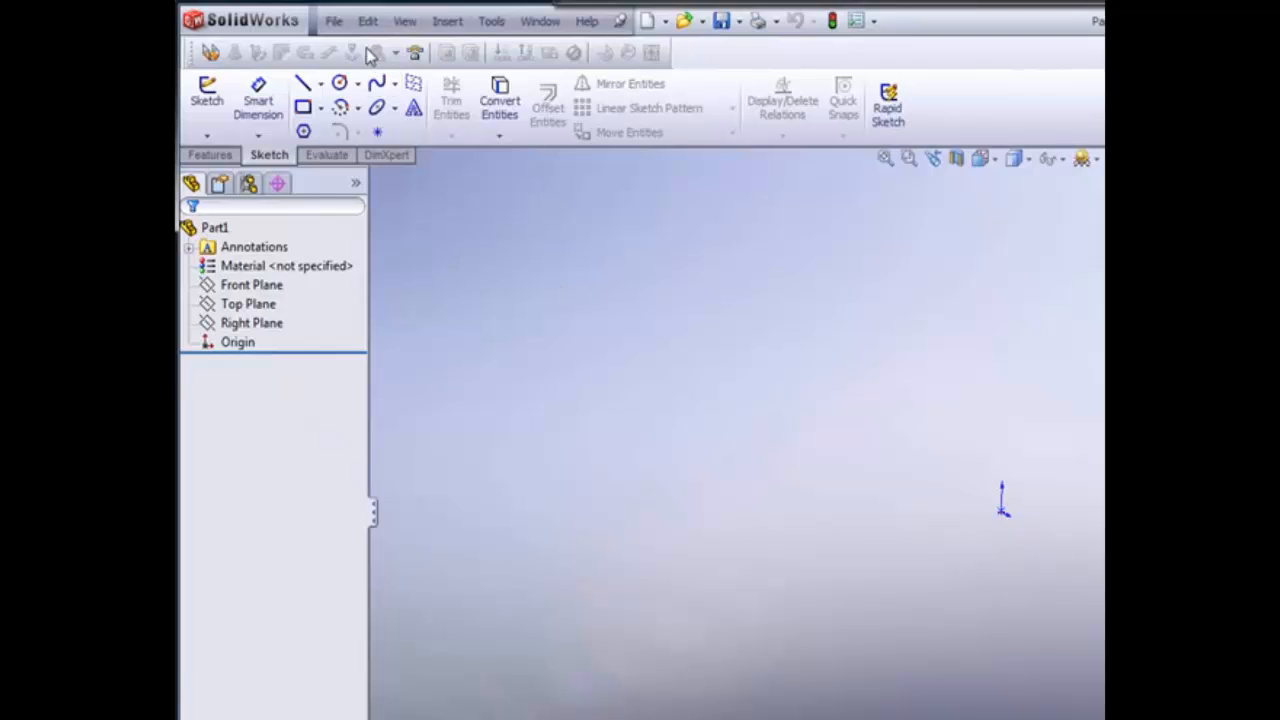
# Turn off the display of parting lines, routing points, all annotations and curves
pyautogui.click(406, 22)
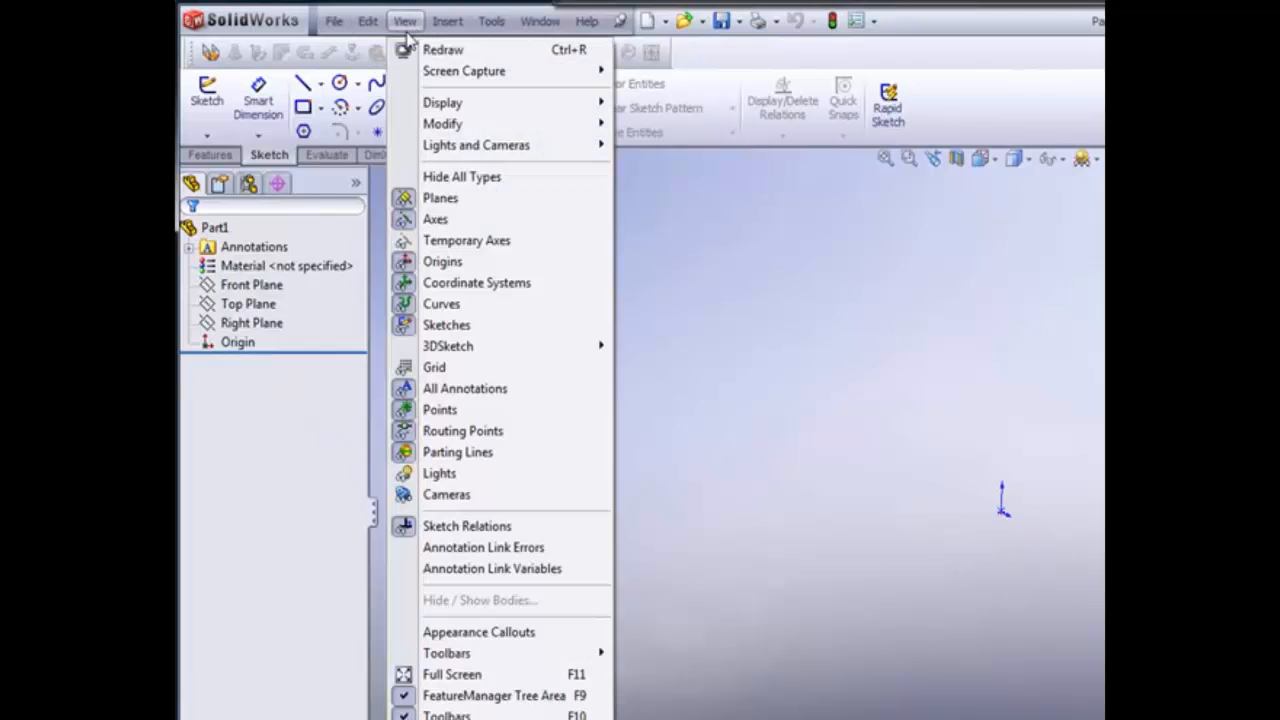
pyautogui.click(460, 455)
pyautogui.click(406, 22)
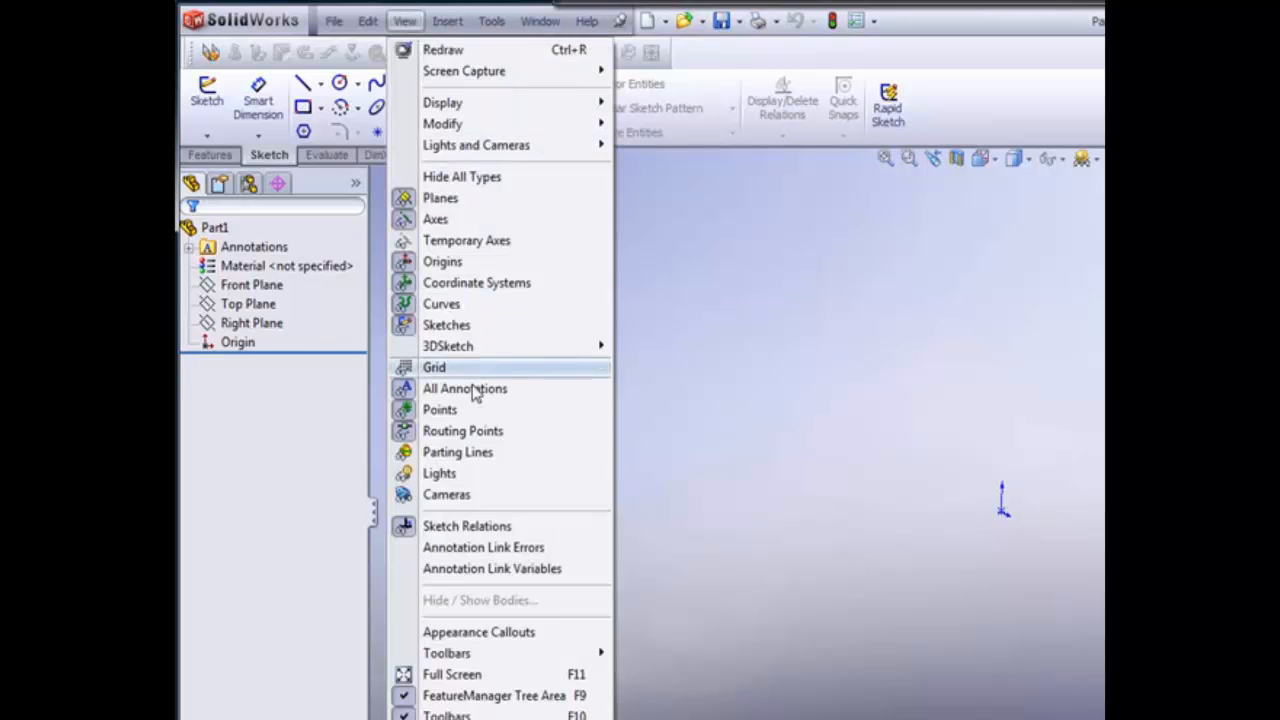
pyautogui.click(470, 431)
pyautogui.click(406, 22)
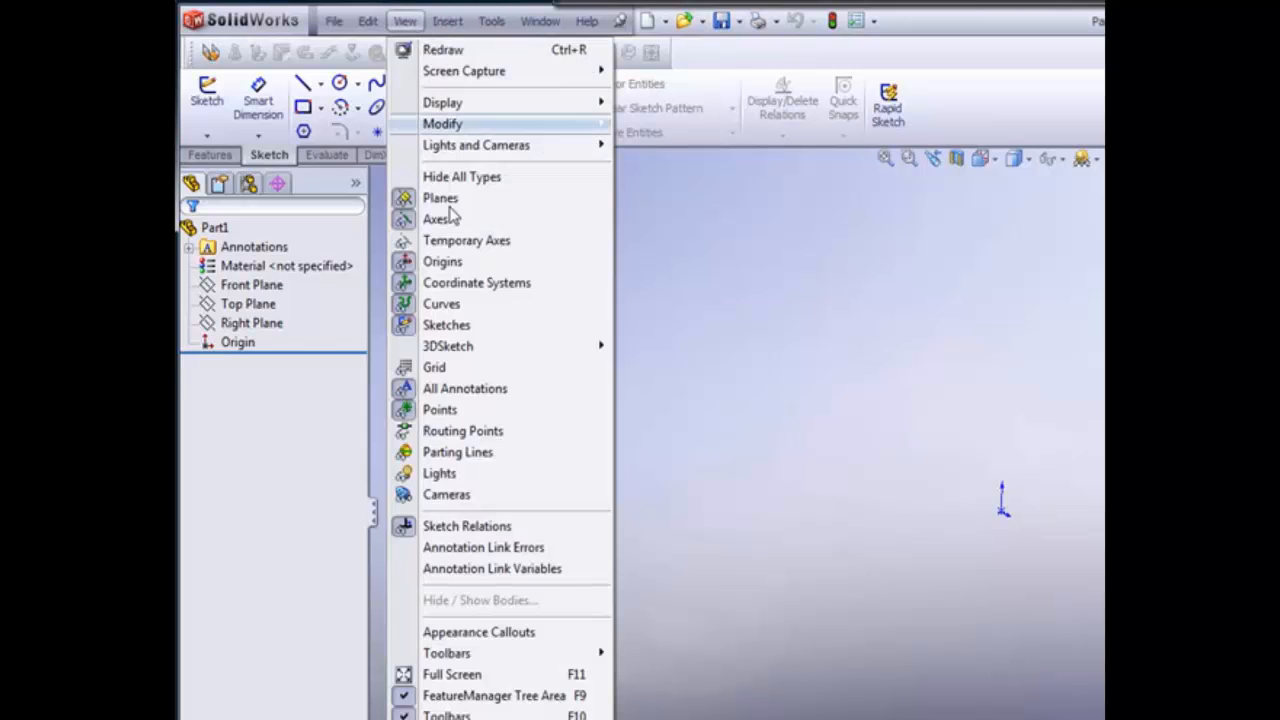
pyautogui.click(473, 390)
pyautogui.click(406, 22)
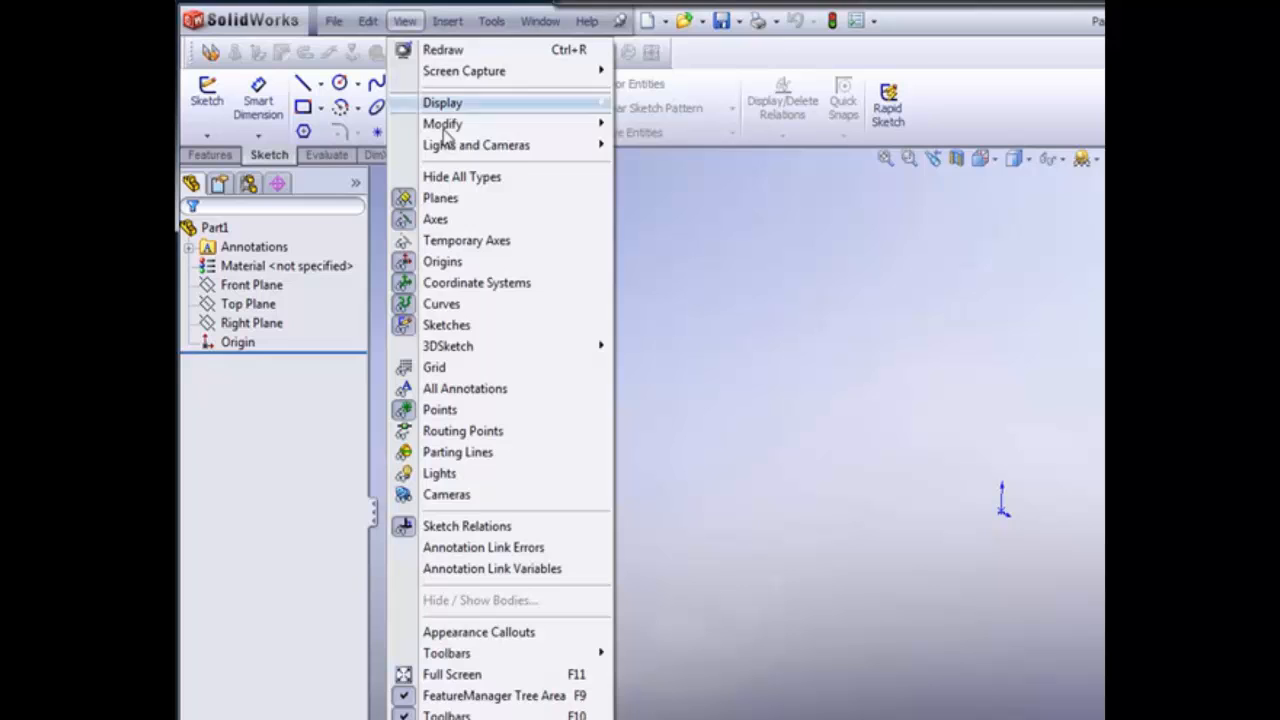
pyautogui.click(443, 305)
pyautogui.click(406, 22)
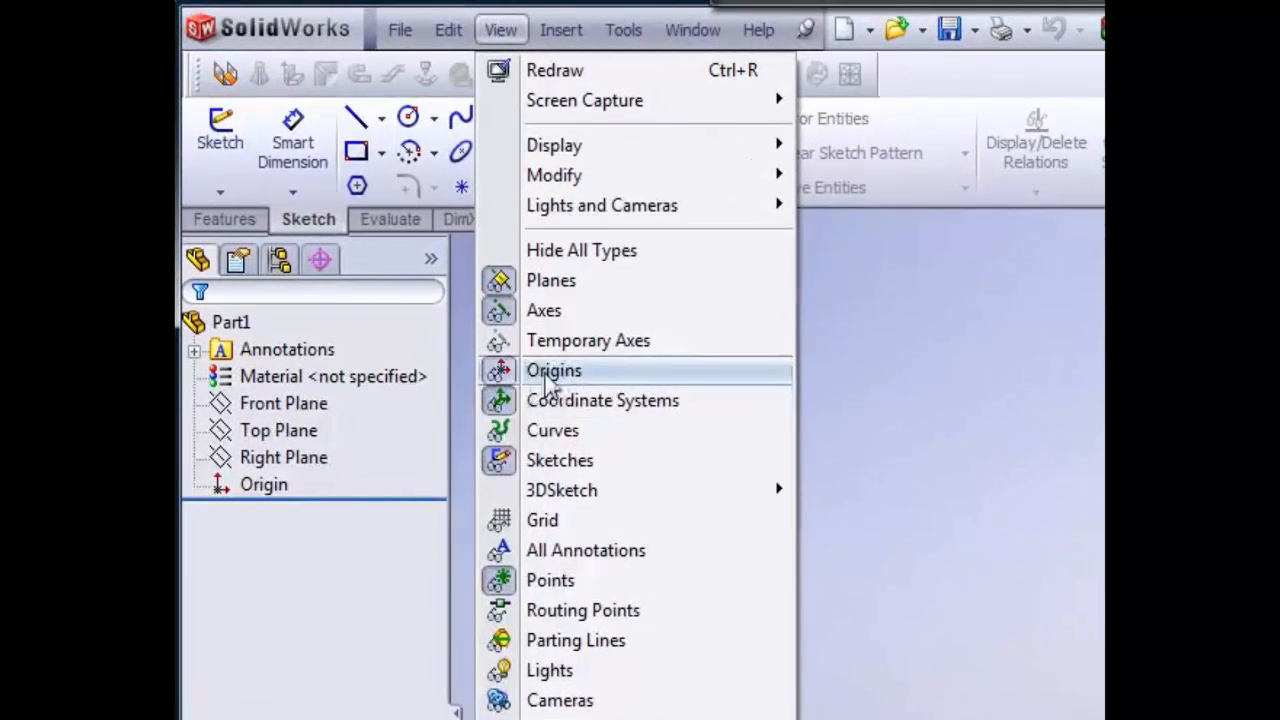
pyautogui.click(888, 424)
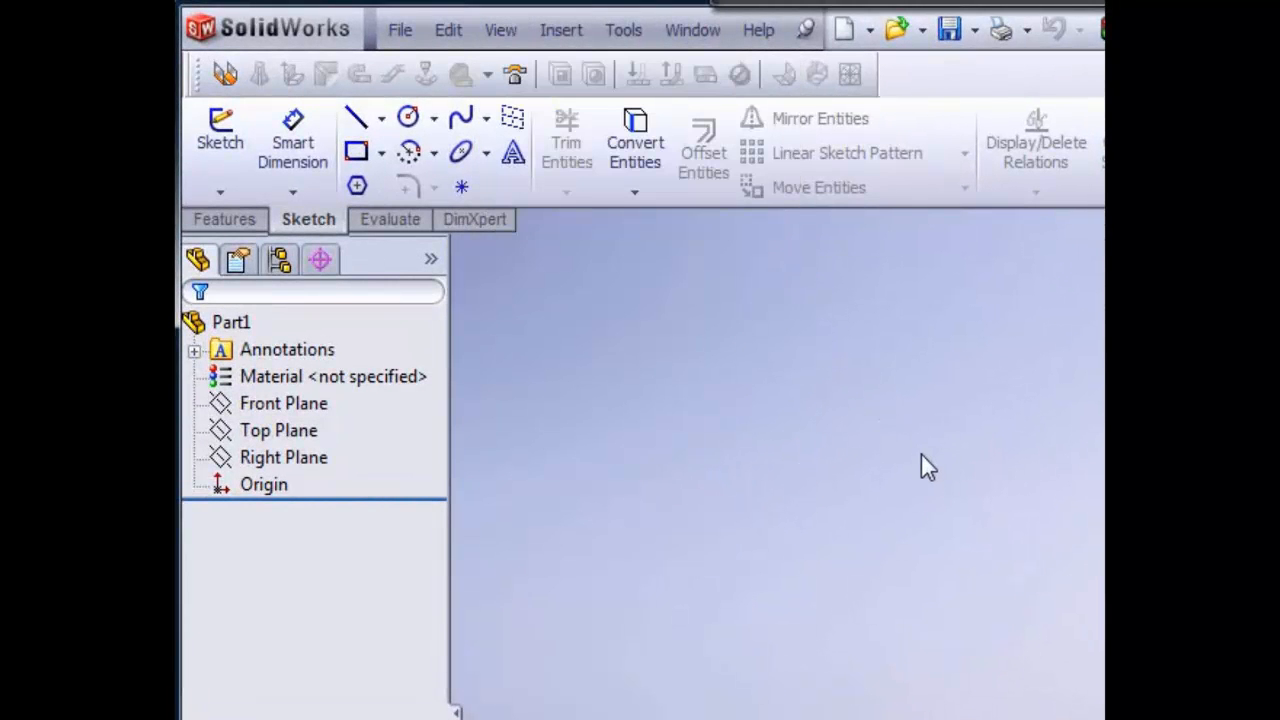
# Undock the Sheet Metal toolbar and close it
pyautogui.moveTo(197, 75); pyautogui.dragTo(640, 360)
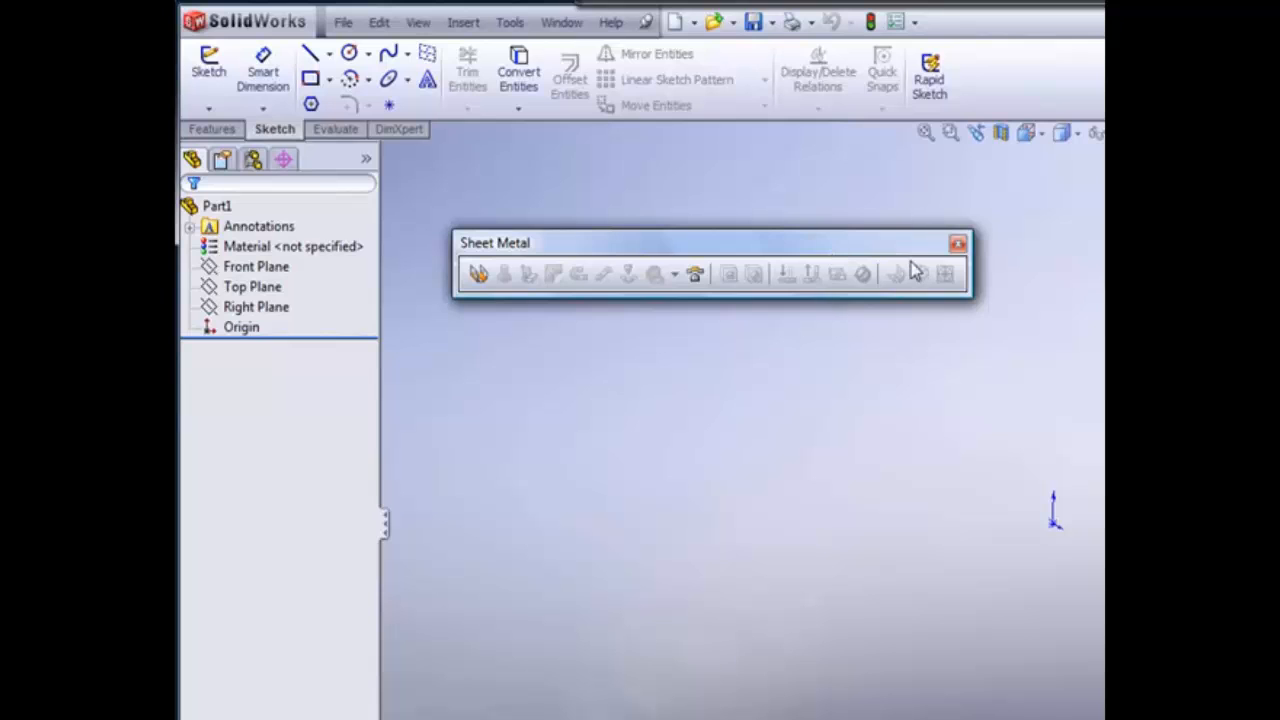
pyautogui.click(957, 245)
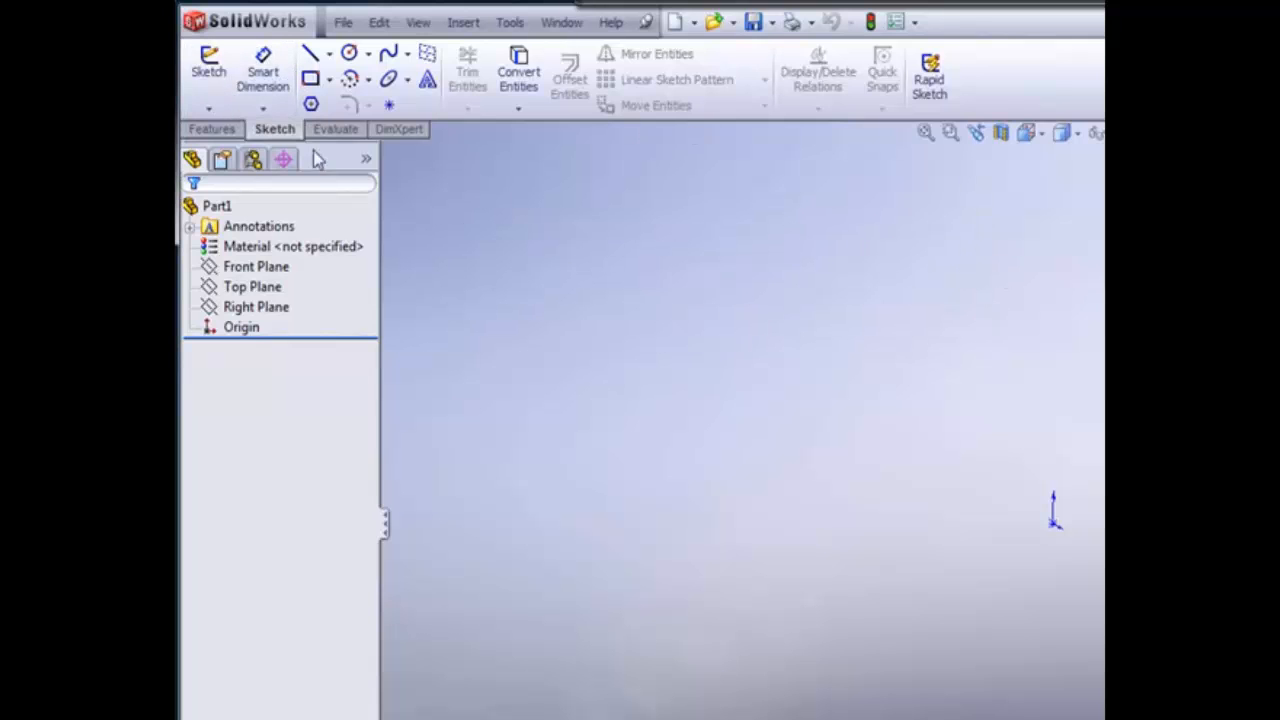
# Show the Sheet Metal toolbar and dock it above the sketch tools
pyautogui.rightClick(1020, 50)
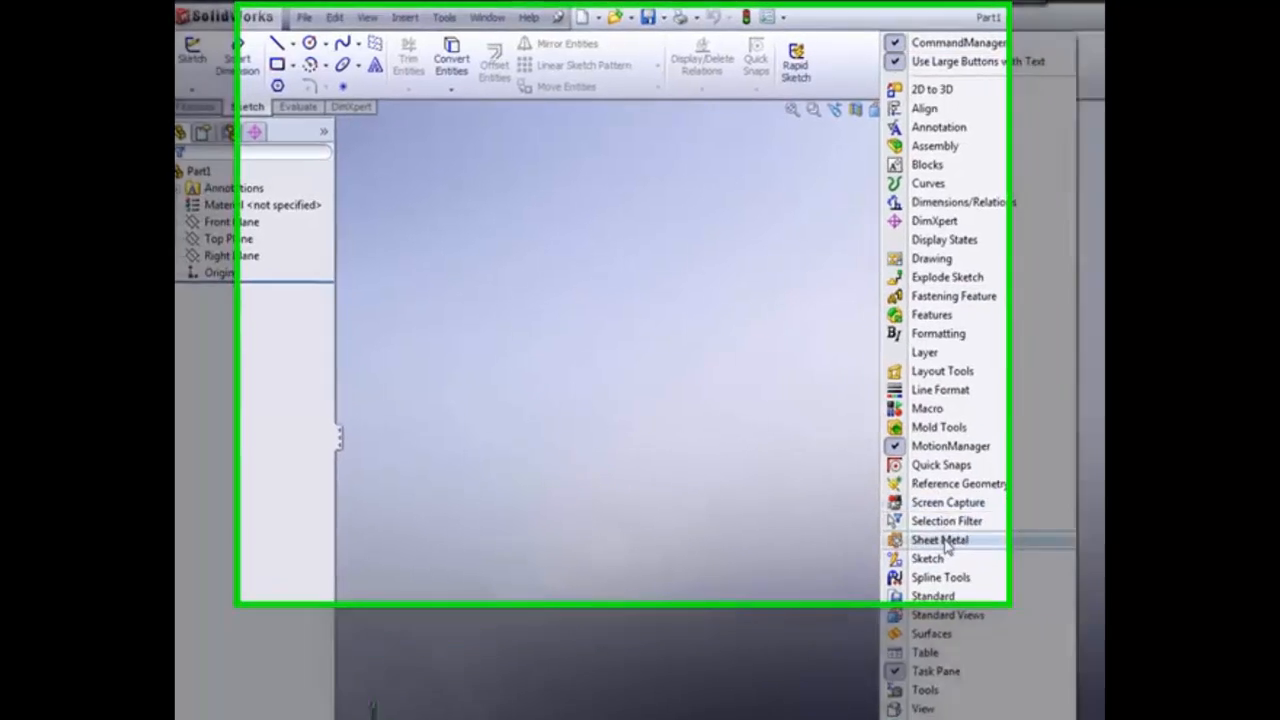
pyautogui.click(930, 526)
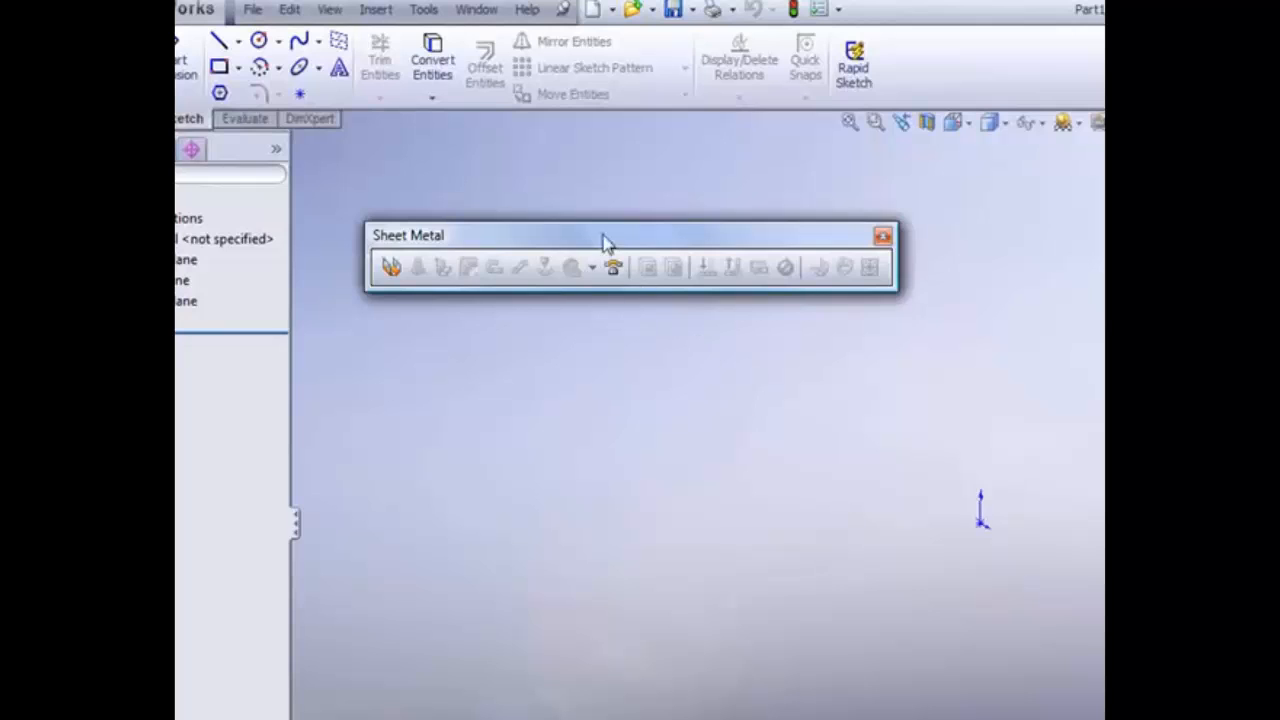
pyautogui.moveTo(603, 240); pyautogui.dragTo(290, 44)
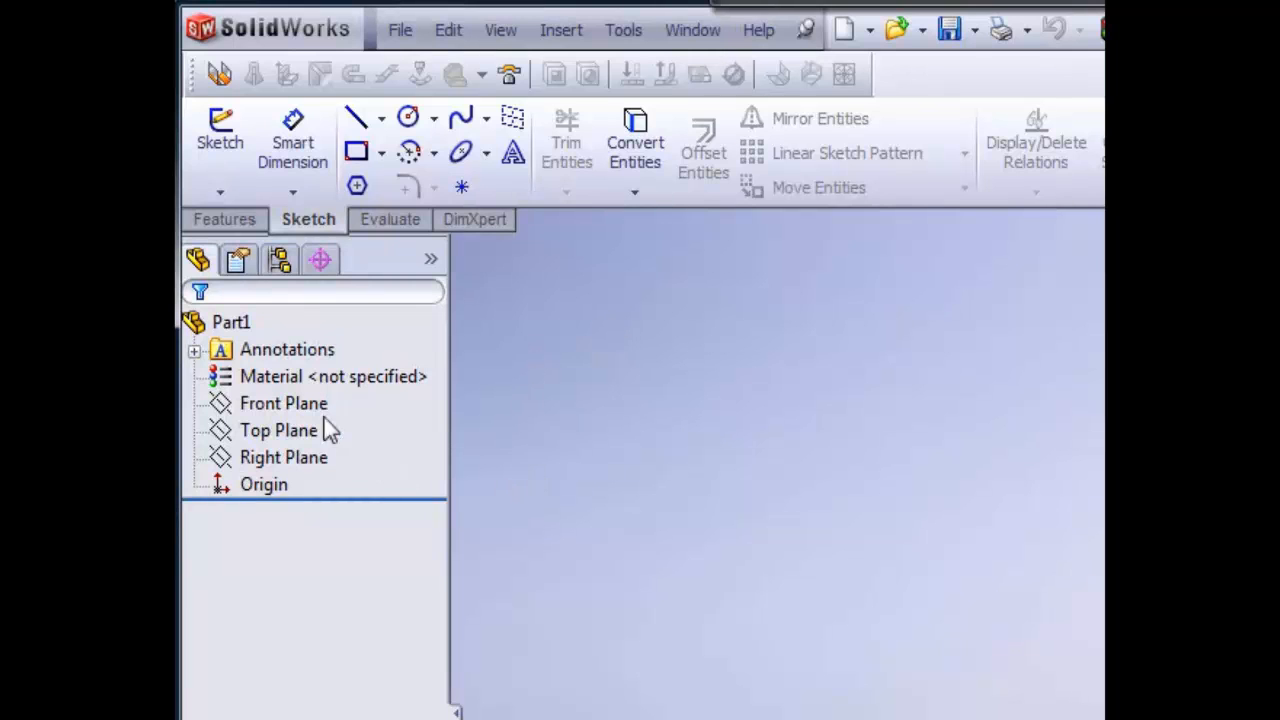
# Start the Sketch command to display the default planes and examine the Front, Top and Right planes from several angles
pyautogui.click(283, 403)
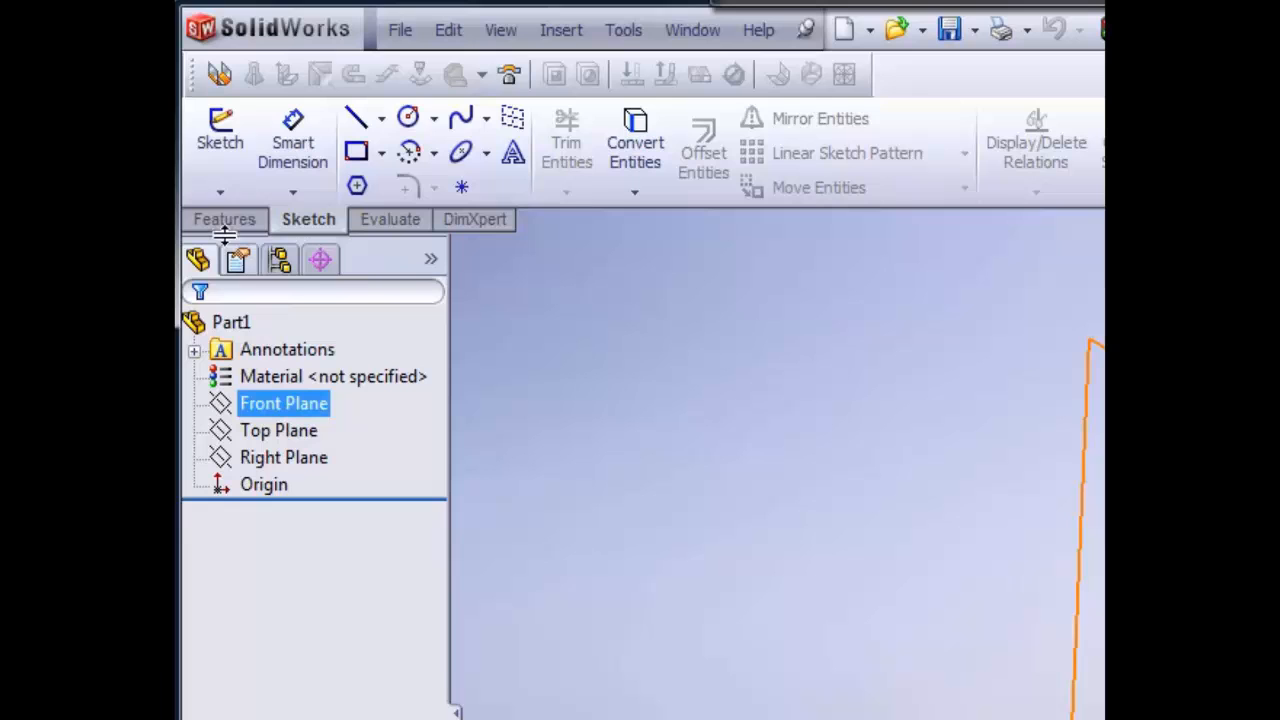
pyautogui.click(230, 155)
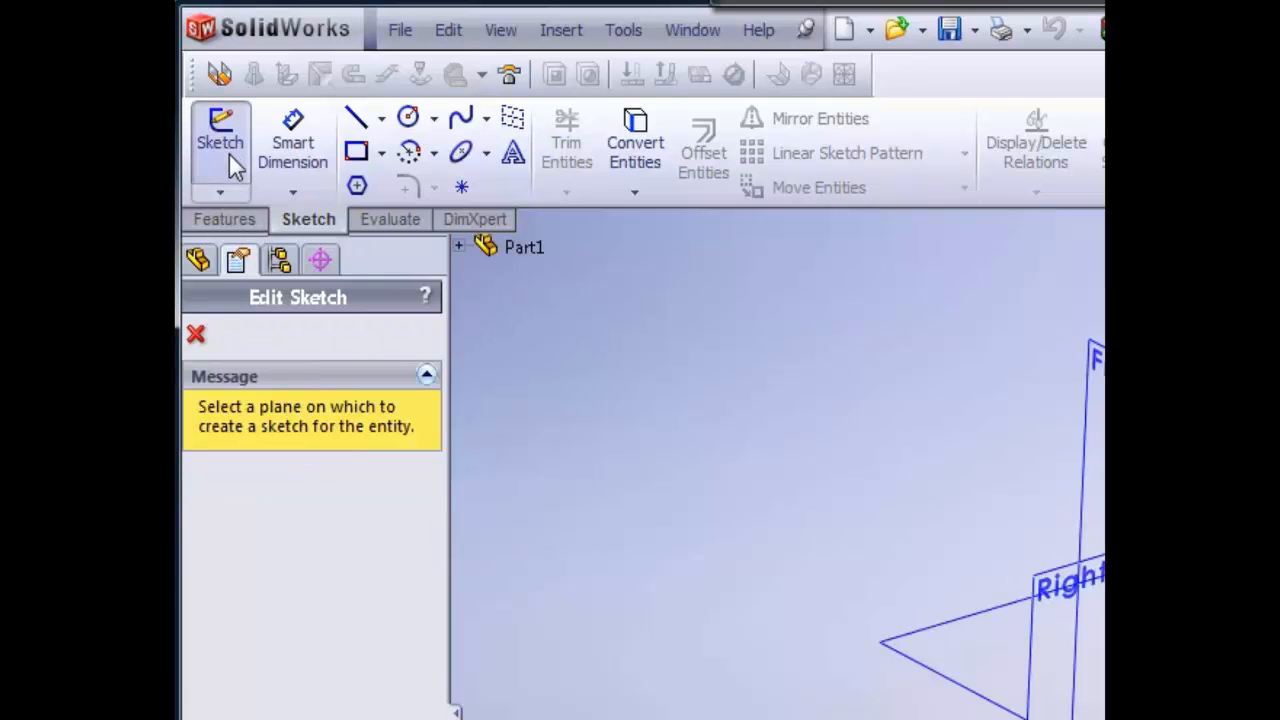
pyautogui.moveTo(812, 614)
pyautogui.mouseDown(button='middle')
pyautogui.moveTo(837, 551)
pyautogui.moveTo(891, 643)
pyautogui.moveTo(834, 569)
pyautogui.moveTo(868, 574)
pyautogui.mouseUp(button='middle')
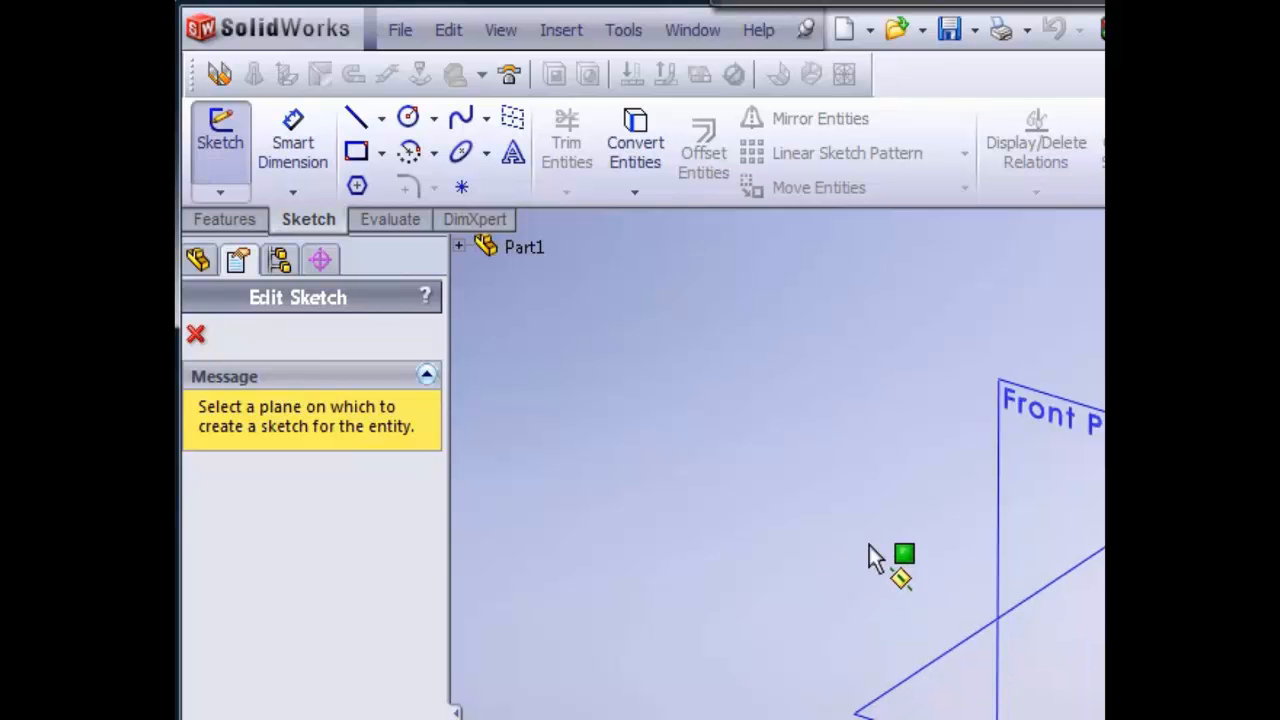
pyautogui.moveTo(868, 528)
pyautogui.mouseDown(button='middle')
pyautogui.moveTo(851, 534)
pyautogui.moveTo(854, 498)
pyautogui.moveTo(871, 517)
pyautogui.moveTo(883, 486)
pyautogui.moveTo(1037, 486)
pyautogui.moveTo(889, 494)
pyautogui.moveTo(878, 572)
pyautogui.moveTo(898, 638)
pyautogui.moveTo(891, 594)
pyautogui.mouseUp(button='middle')
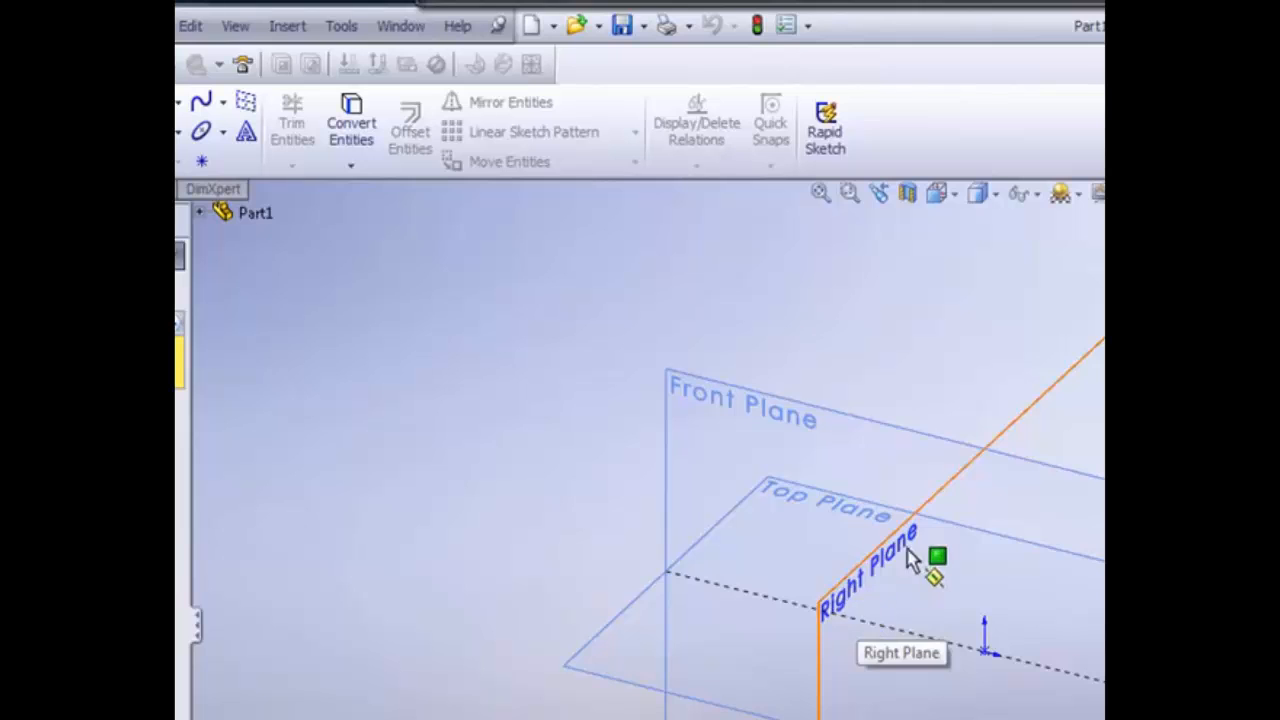
pyautogui.moveTo(920, 570); pyautogui.dragTo(874, 500, button='middle')
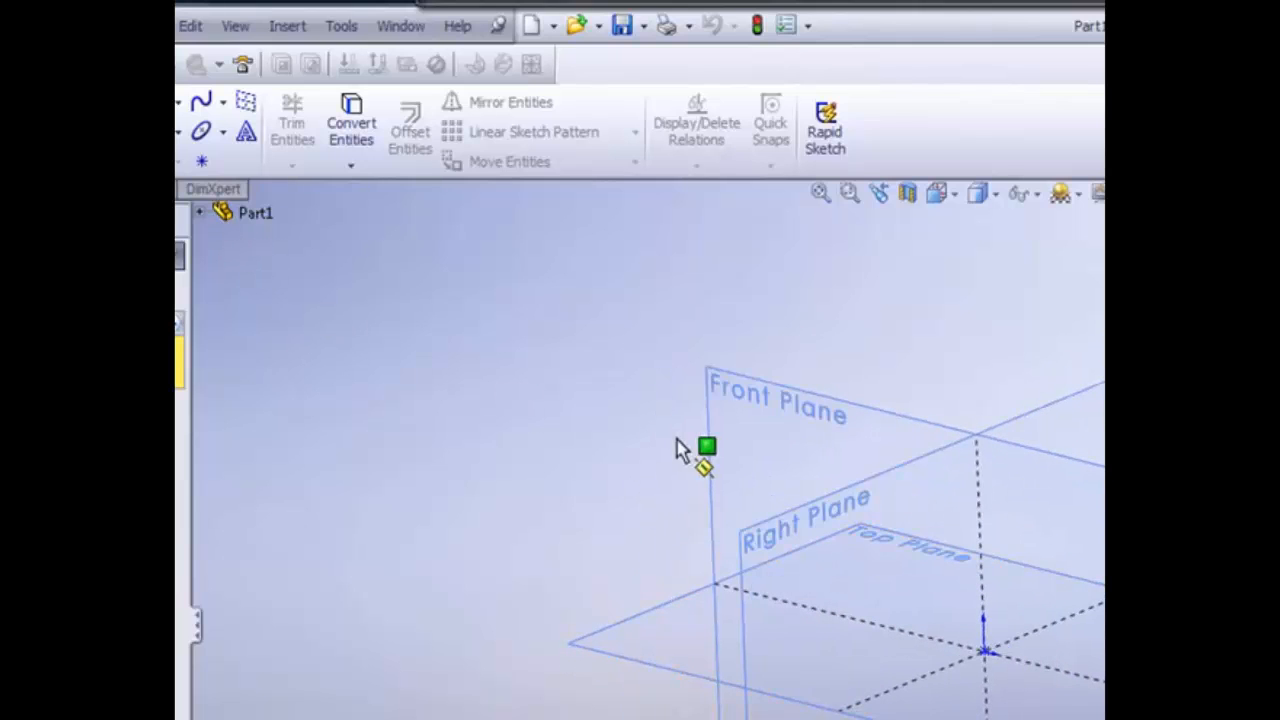
pyautogui.moveTo(586, 414); pyautogui.dragTo(597, 457, button='middle')
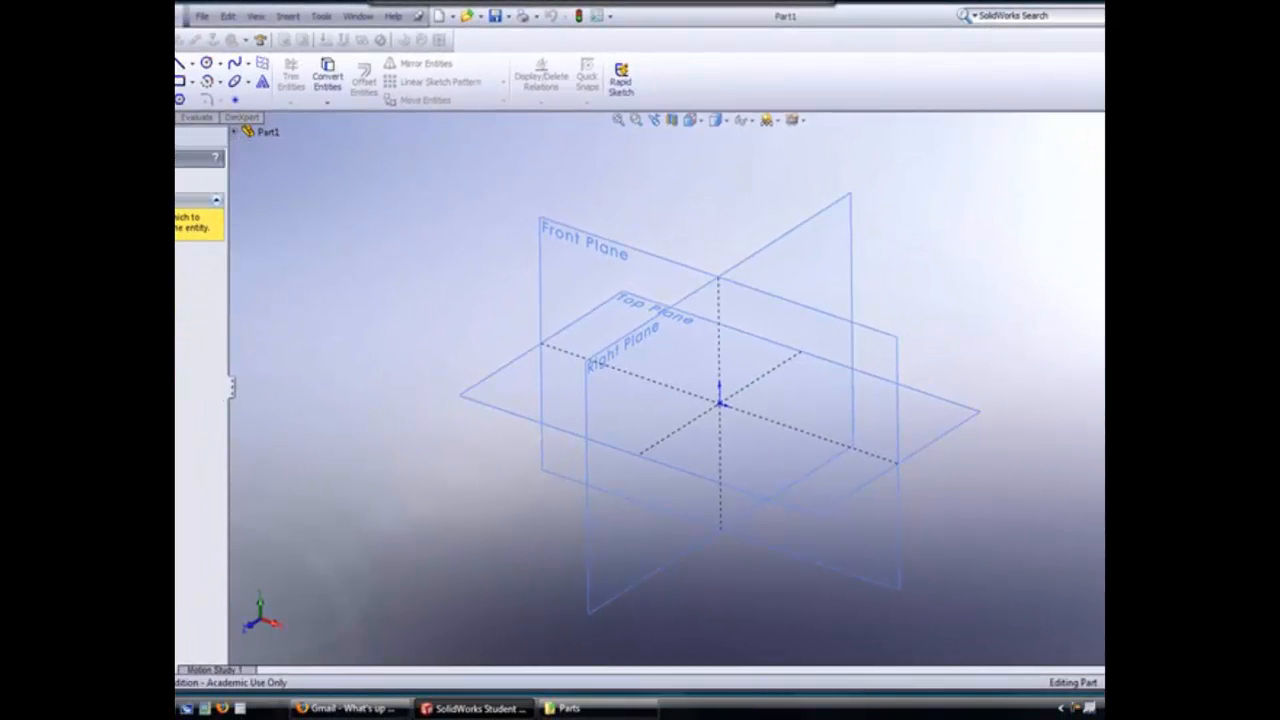
pyautogui.press('Escape')
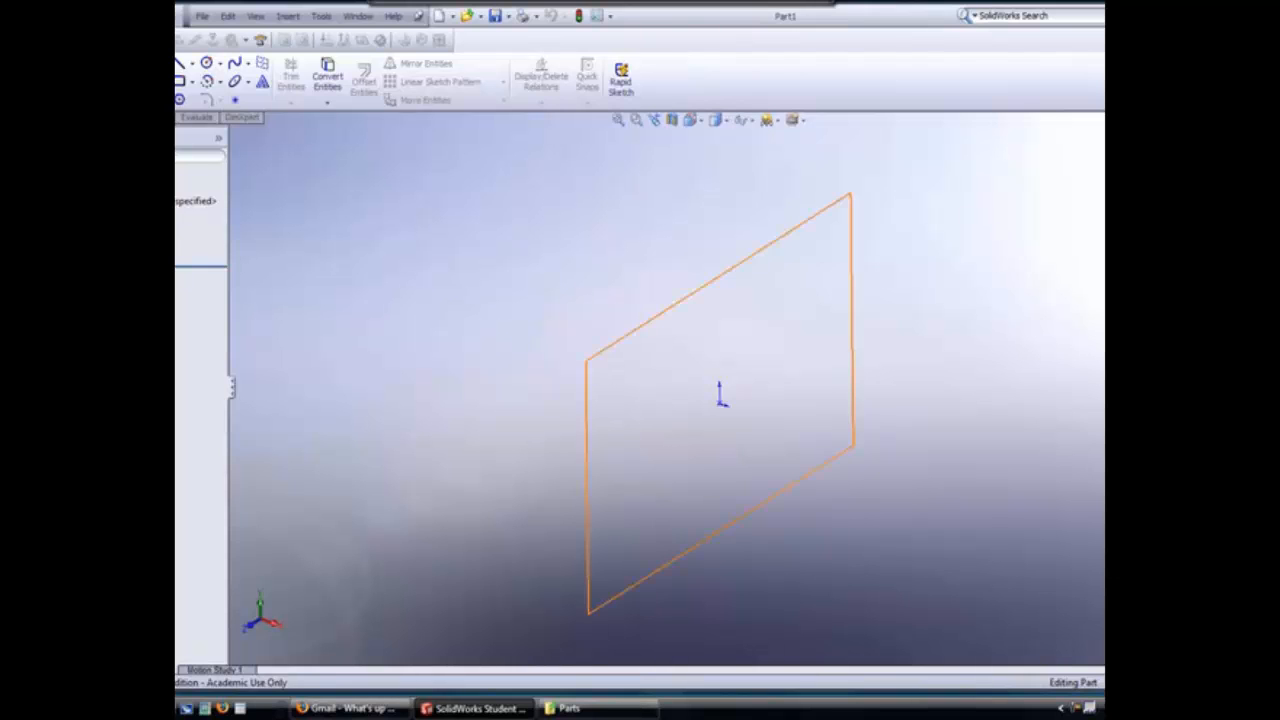
# Select the Front, Top and Right planes in turn to examine their orientation around the origin
pyautogui.click(196, 201)
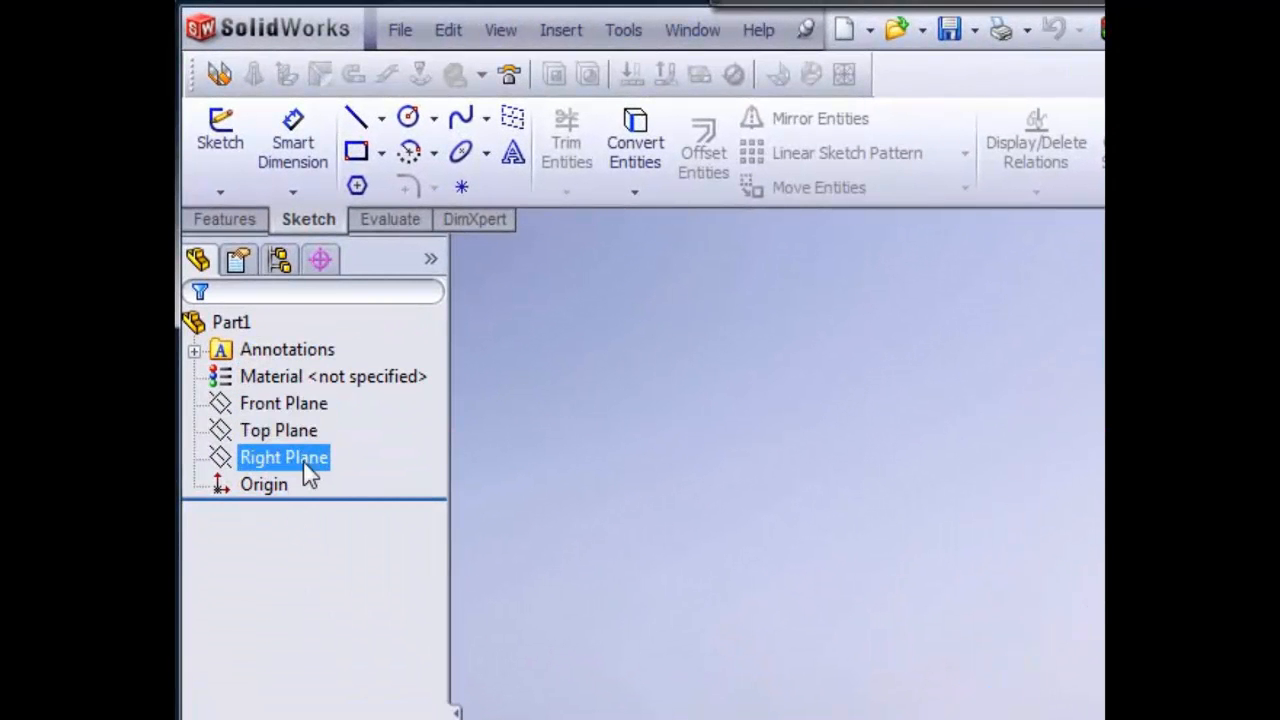
pyautogui.click(269, 402)
pyautogui.click(267, 418)
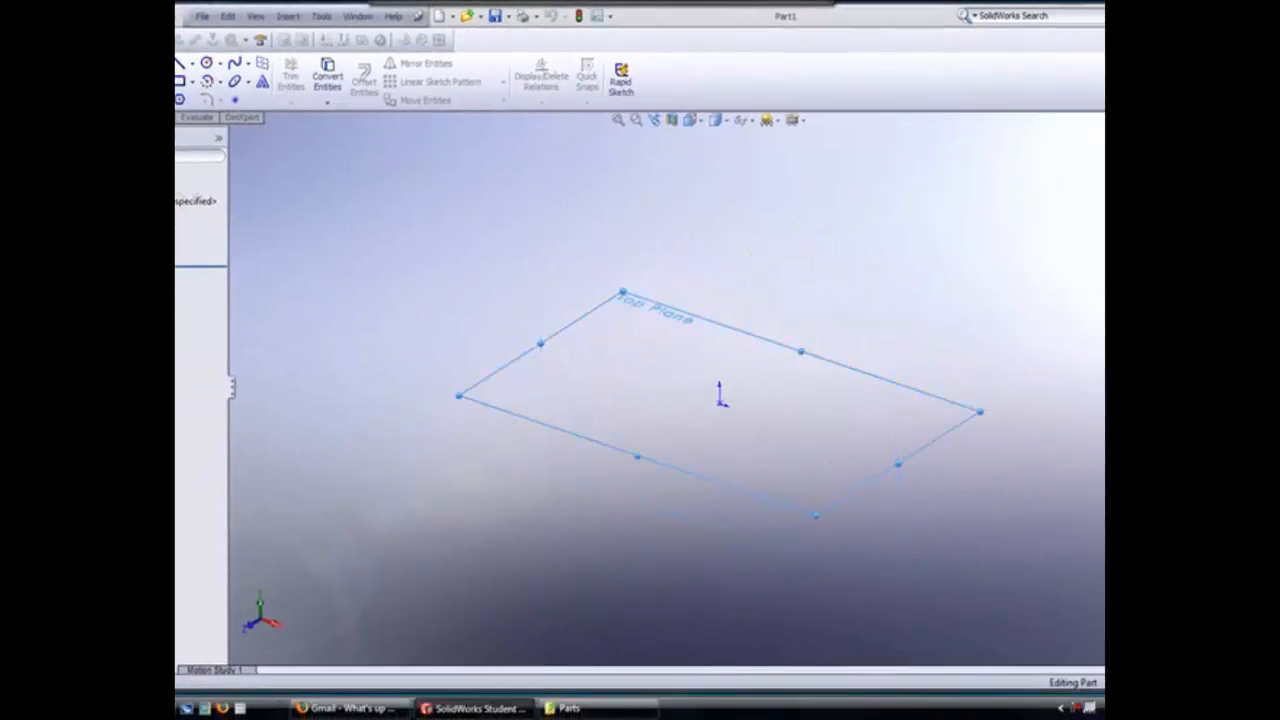
pyautogui.click(269, 444)
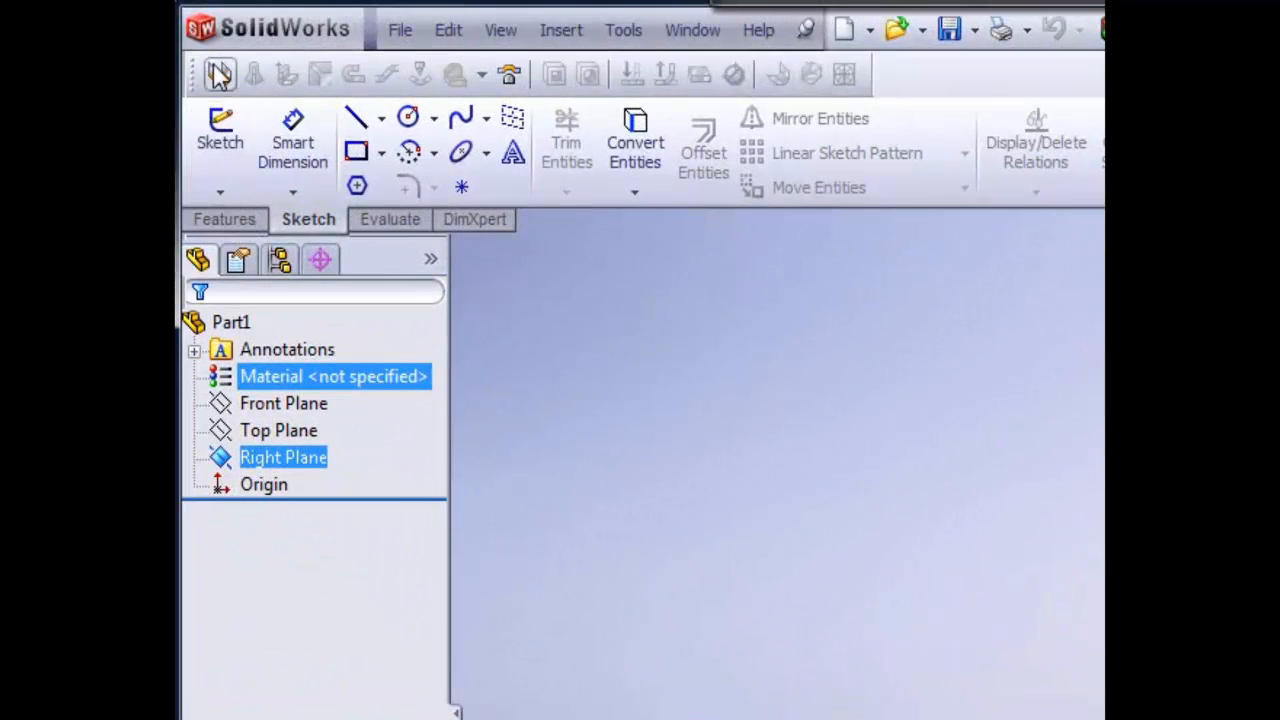
# Start a Base Flange sketch on the Right Plane and check the Top Plane's position against it
pyautogui.click(228, 219)
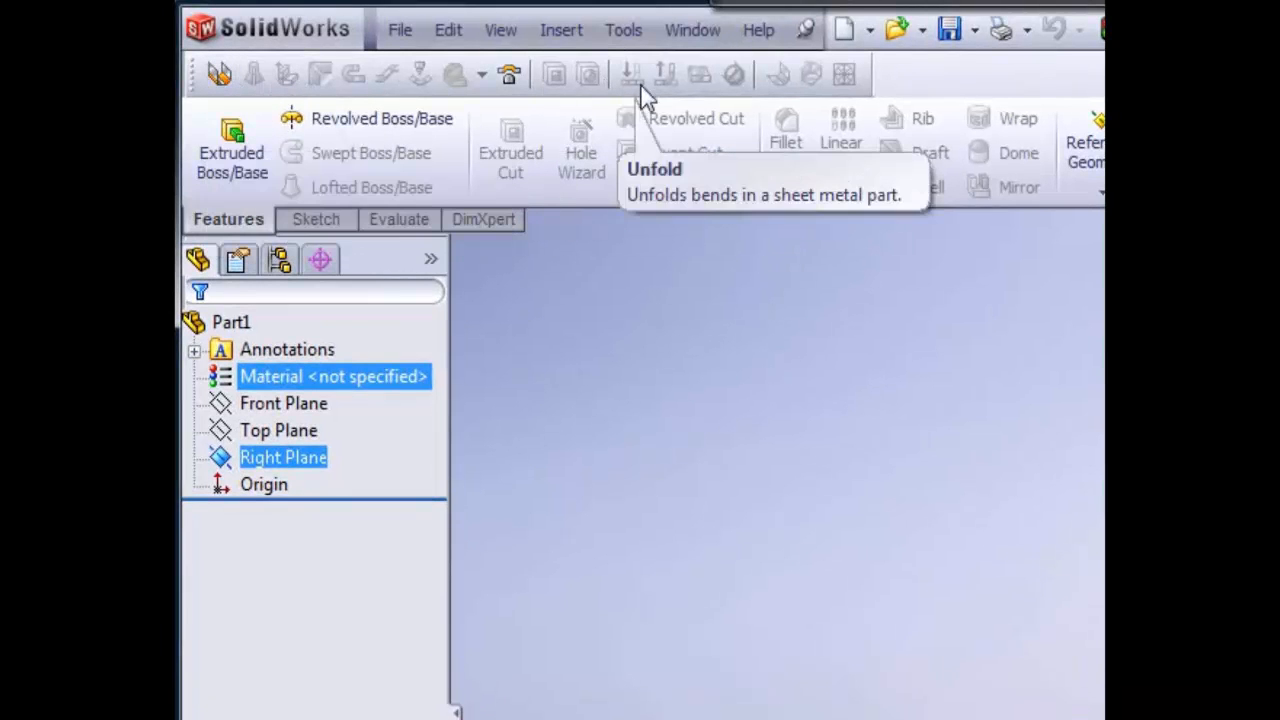
pyautogui.click(220, 75)
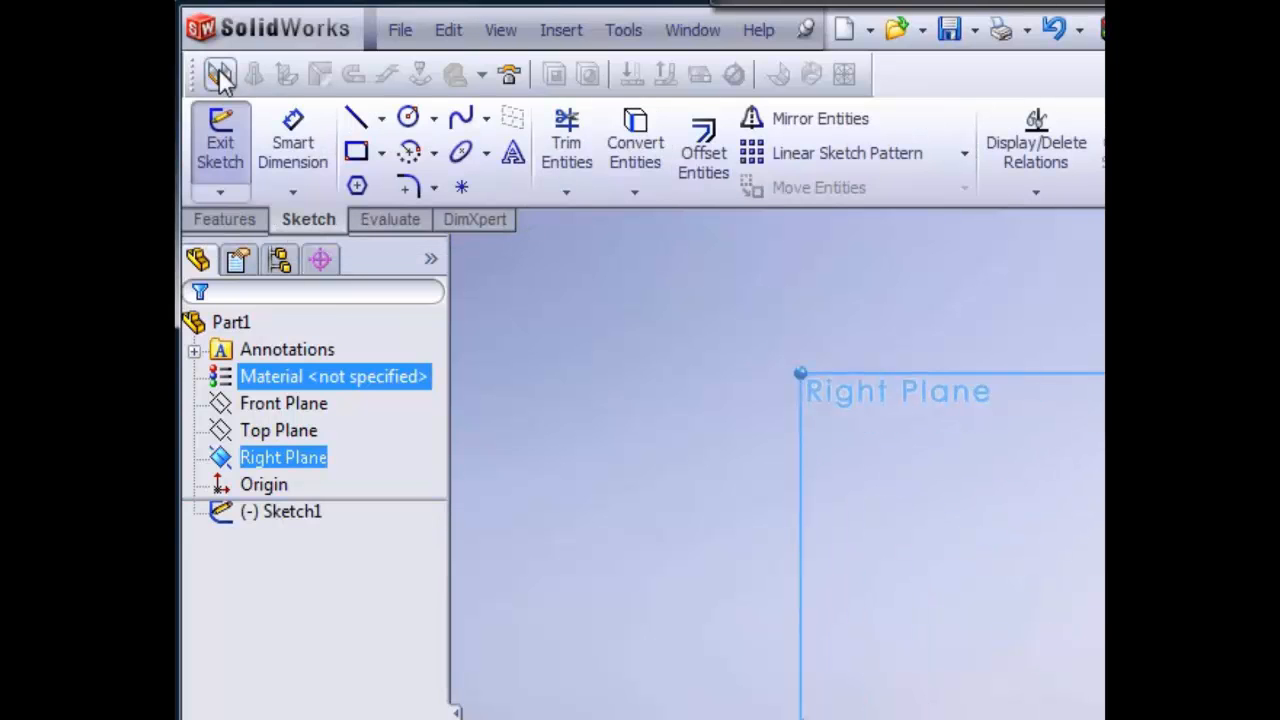
pyautogui.click(285, 430)
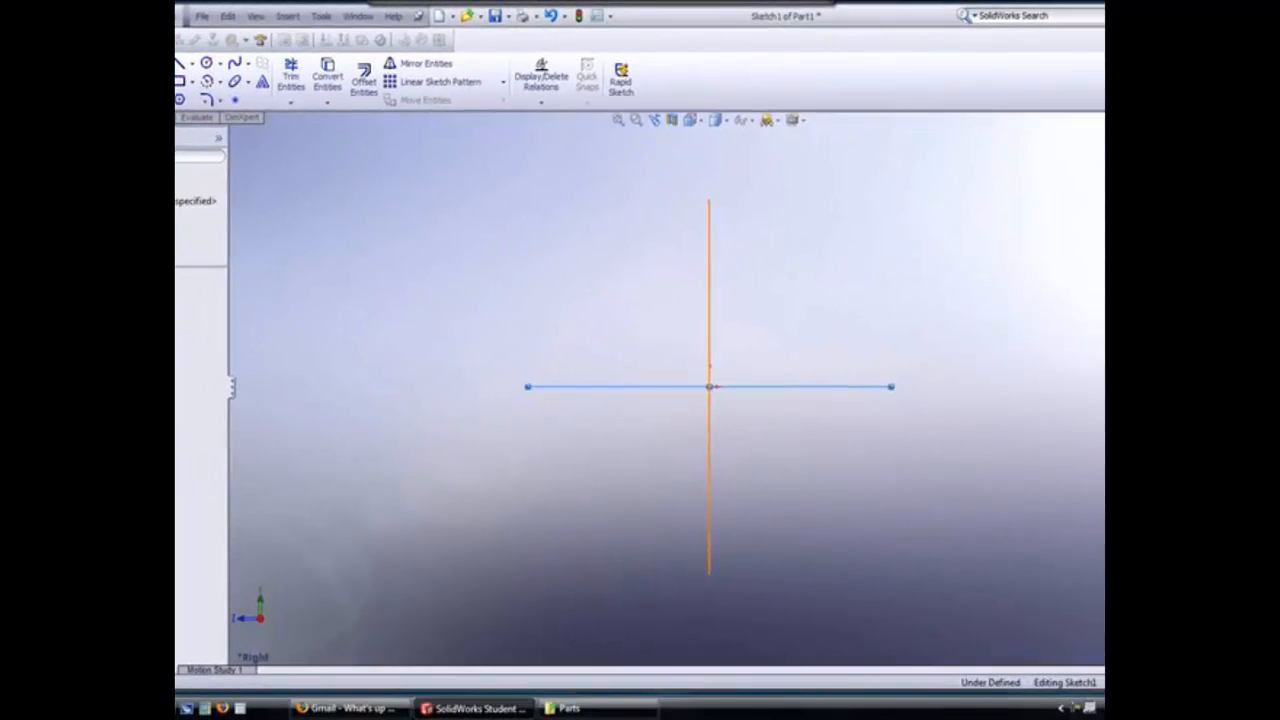
pyautogui.click(160, 244)
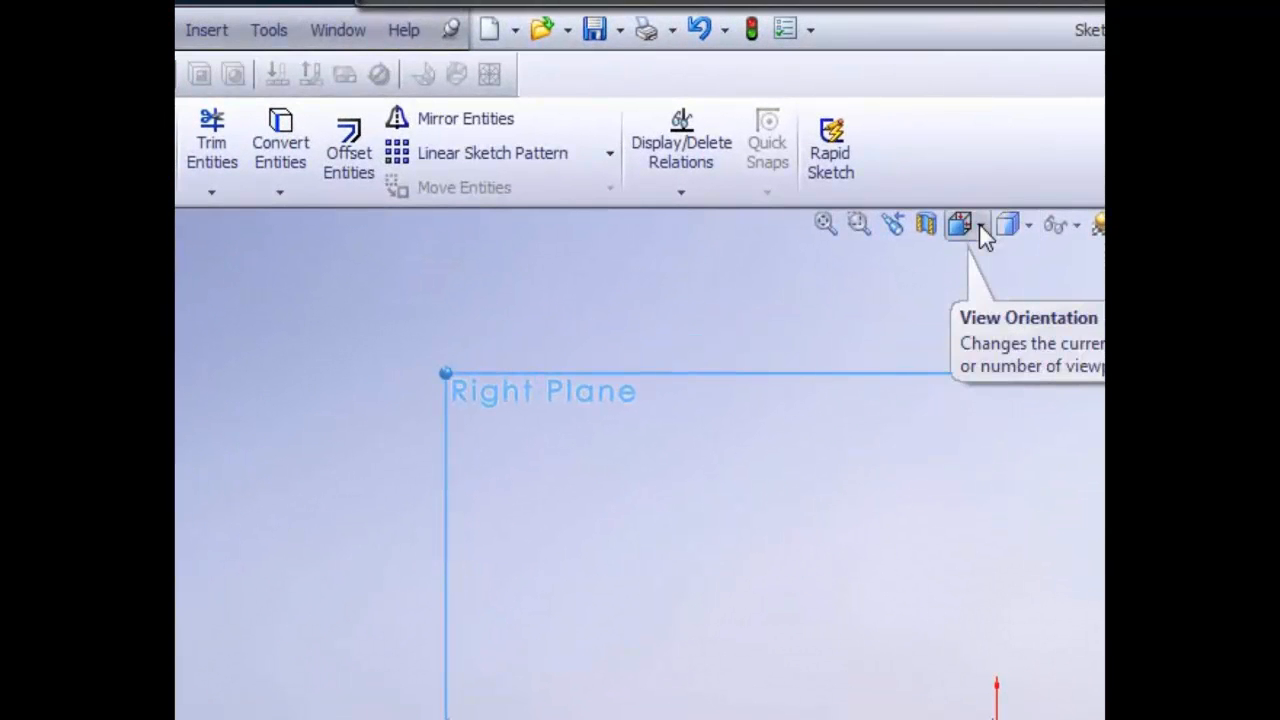
# Examine the Right Plane edge-on and in isometric view, and compare it with the Top Plane
pyautogui.click(979, 224)
pyautogui.click(1005, 263)
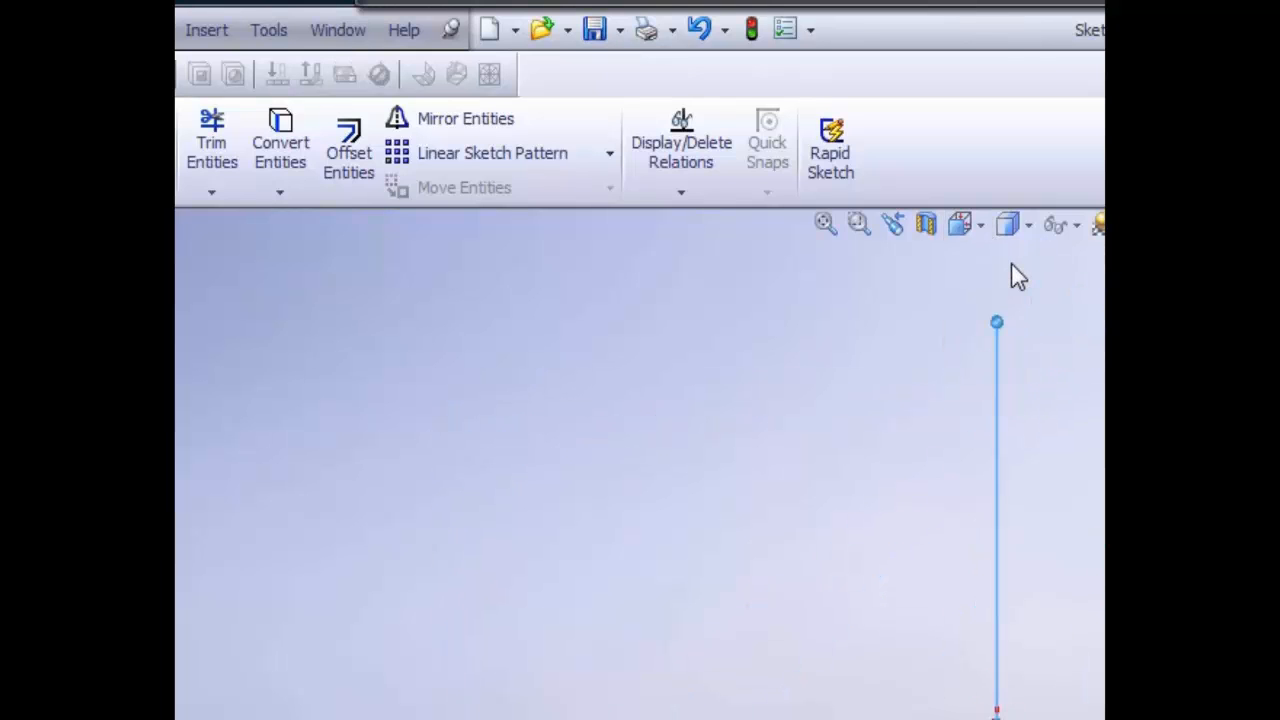
pyautogui.click(966, 226)
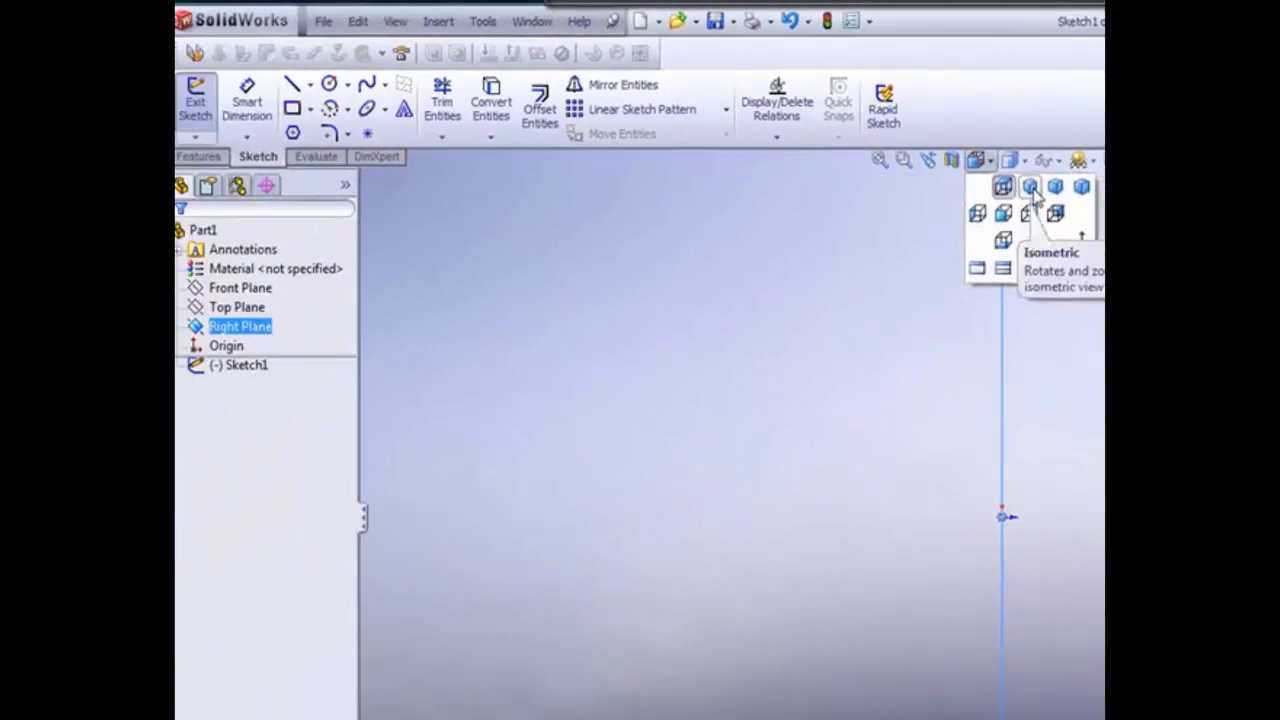
pyautogui.click(1036, 300)
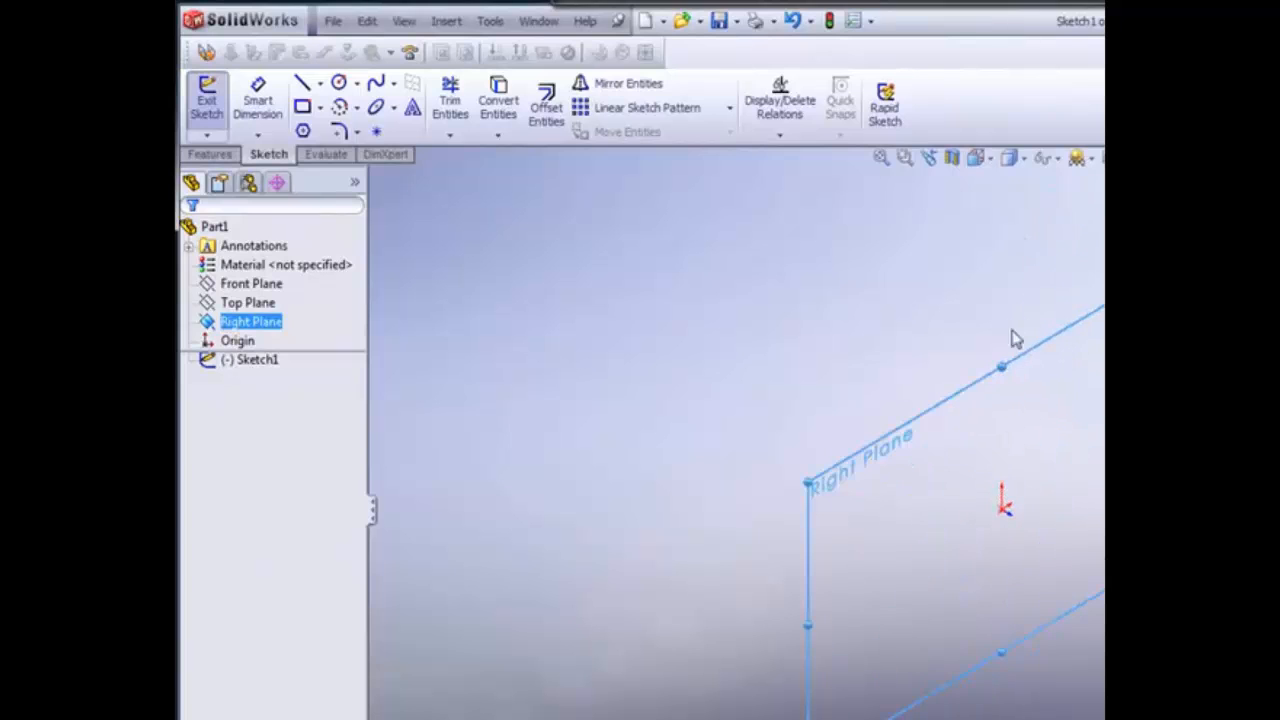
pyautogui.moveTo(969, 462)
pyautogui.mouseDown(button='middle')
pyautogui.moveTo(971, 420)
pyautogui.moveTo(946, 423)
pyautogui.moveTo(989, 414)
pyautogui.moveTo(978, 458)
pyautogui.moveTo(955, 448)
pyautogui.mouseUp(button='middle')
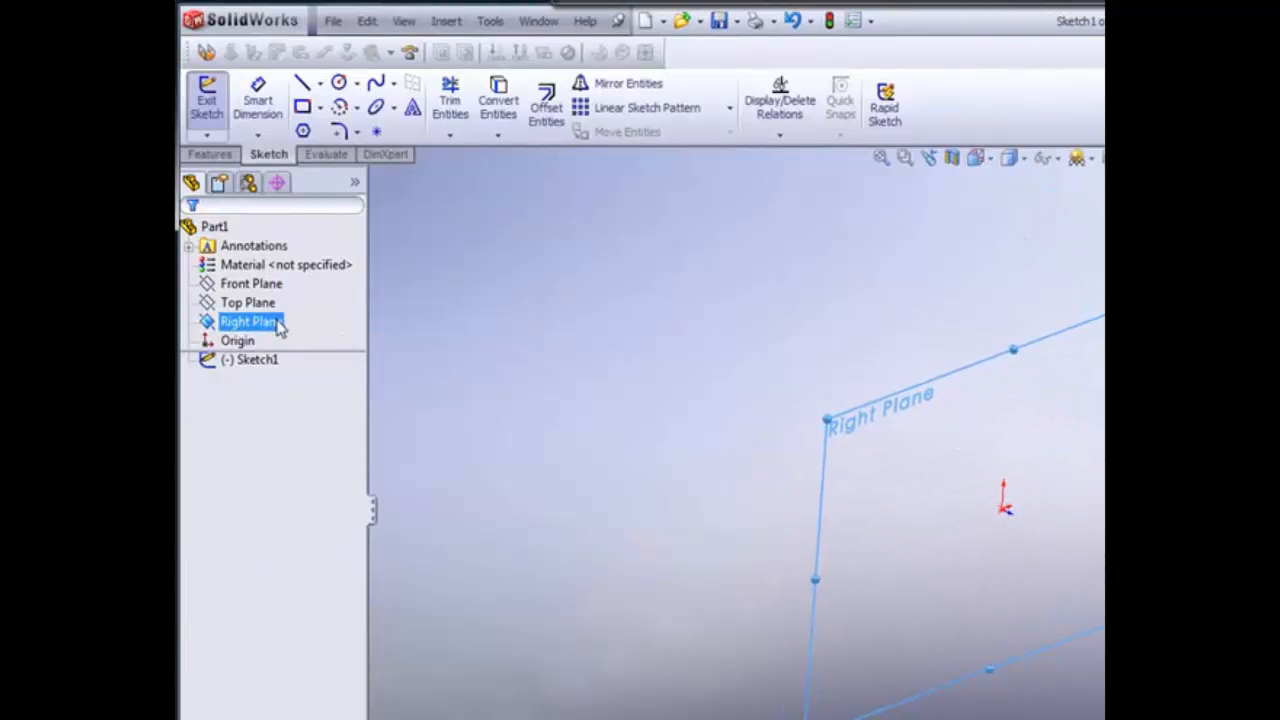
pyautogui.click(250, 303)
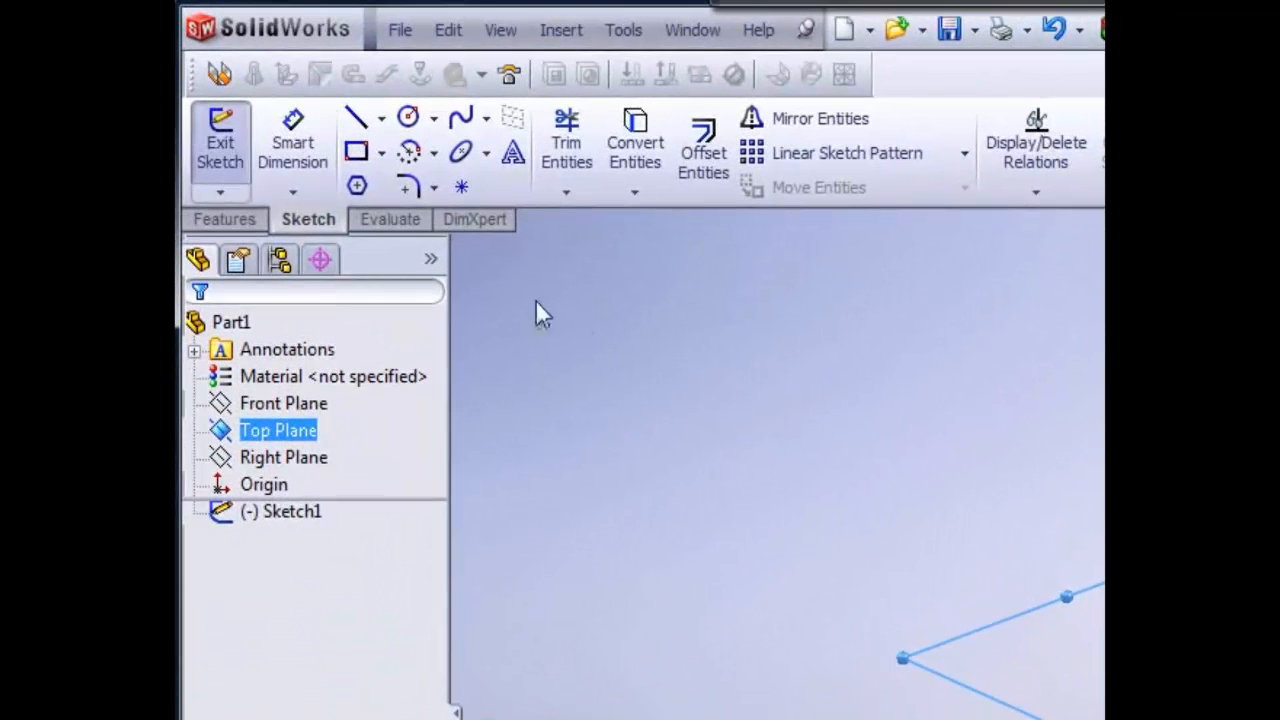
pyautogui.click(215, 155)
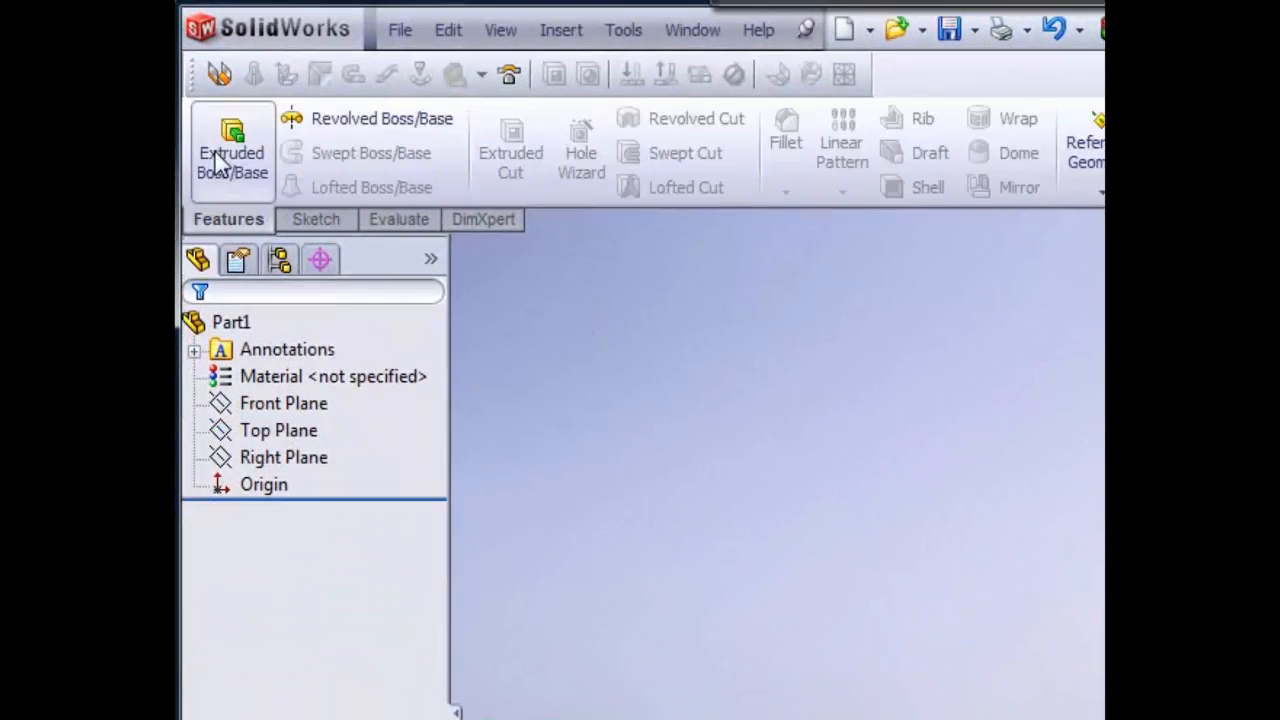
pyautogui.click(218, 72)
pyautogui.moveTo(697, 408)
pyautogui.mouseDown(button='middle')
pyautogui.moveTo(666, 417)
pyautogui.moveTo(708, 408)
pyautogui.mouseUp(button='middle')
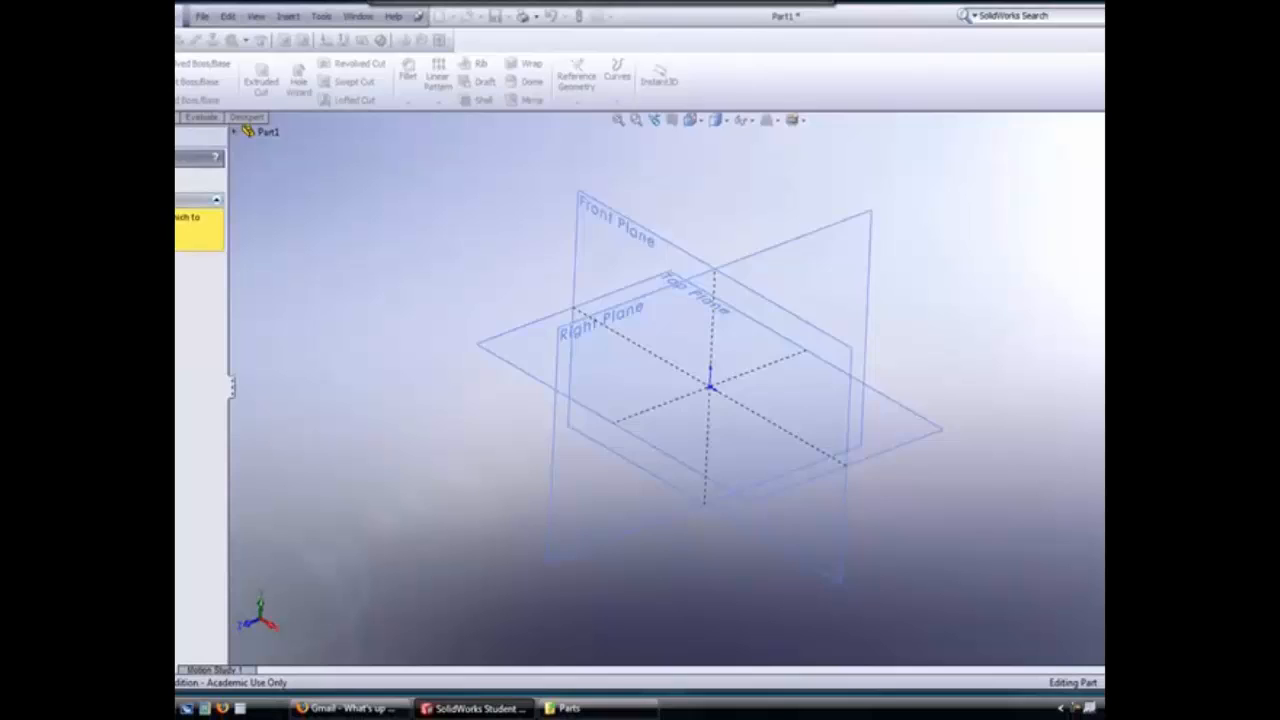
pyautogui.press('Escape')
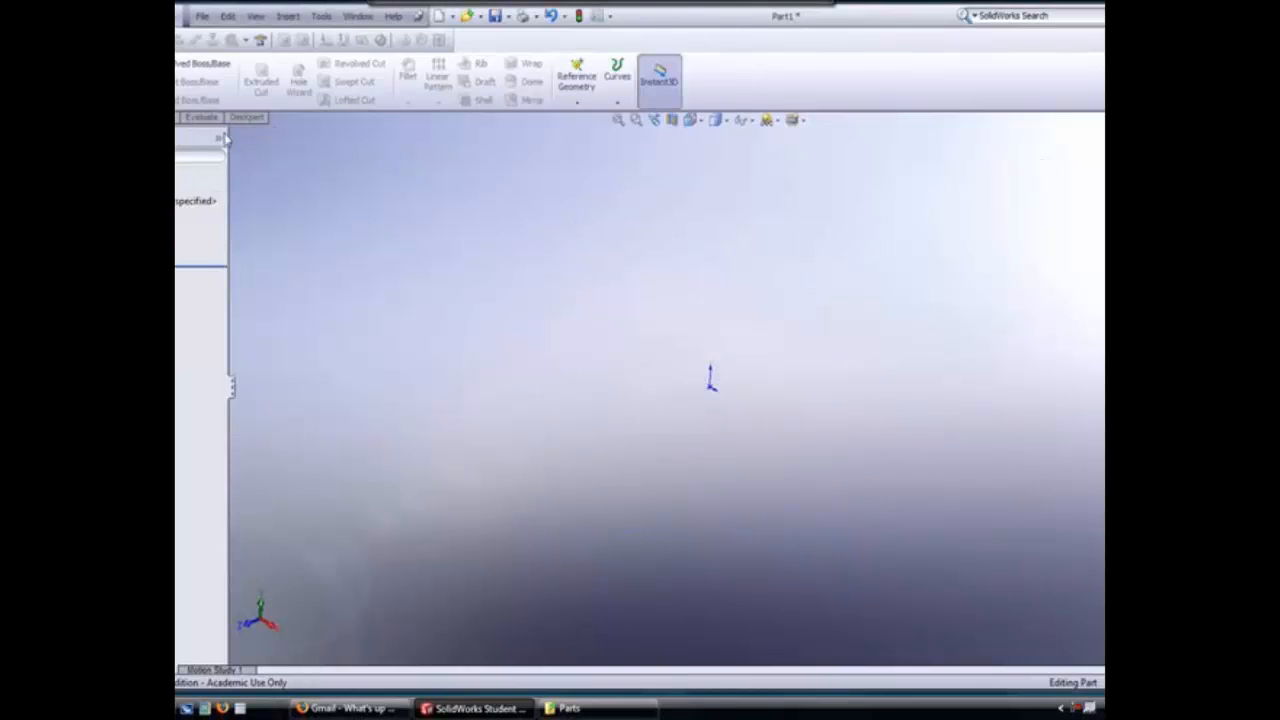
pyautogui.click(162, 117)
pyautogui.click(114, 76)
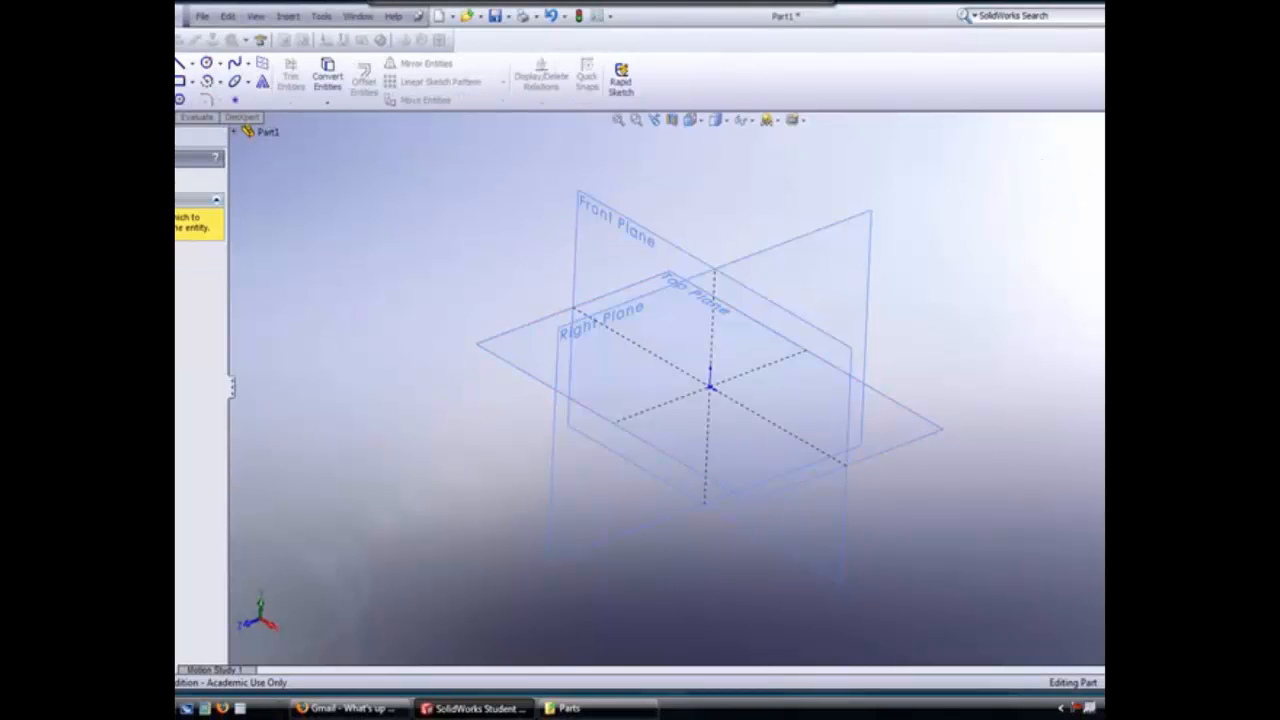
pyautogui.press('Escape')
pyautogui.click(108, 40)
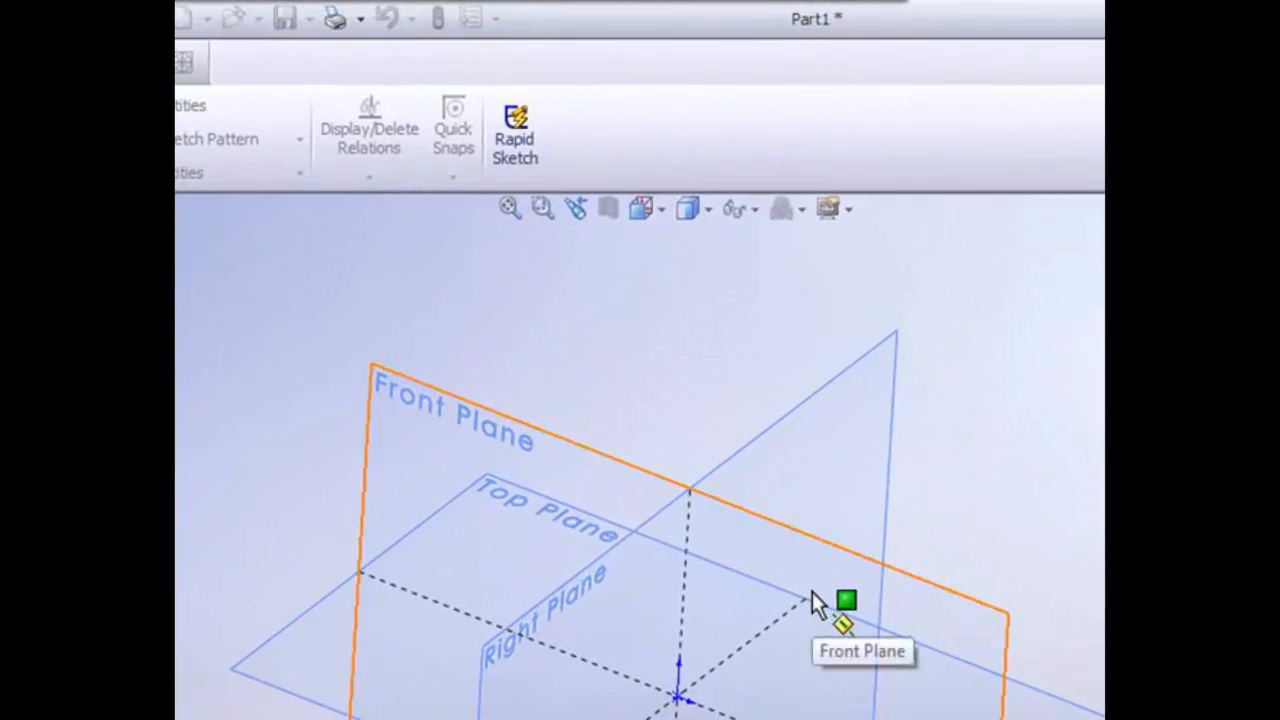
pyautogui.click(812, 591)
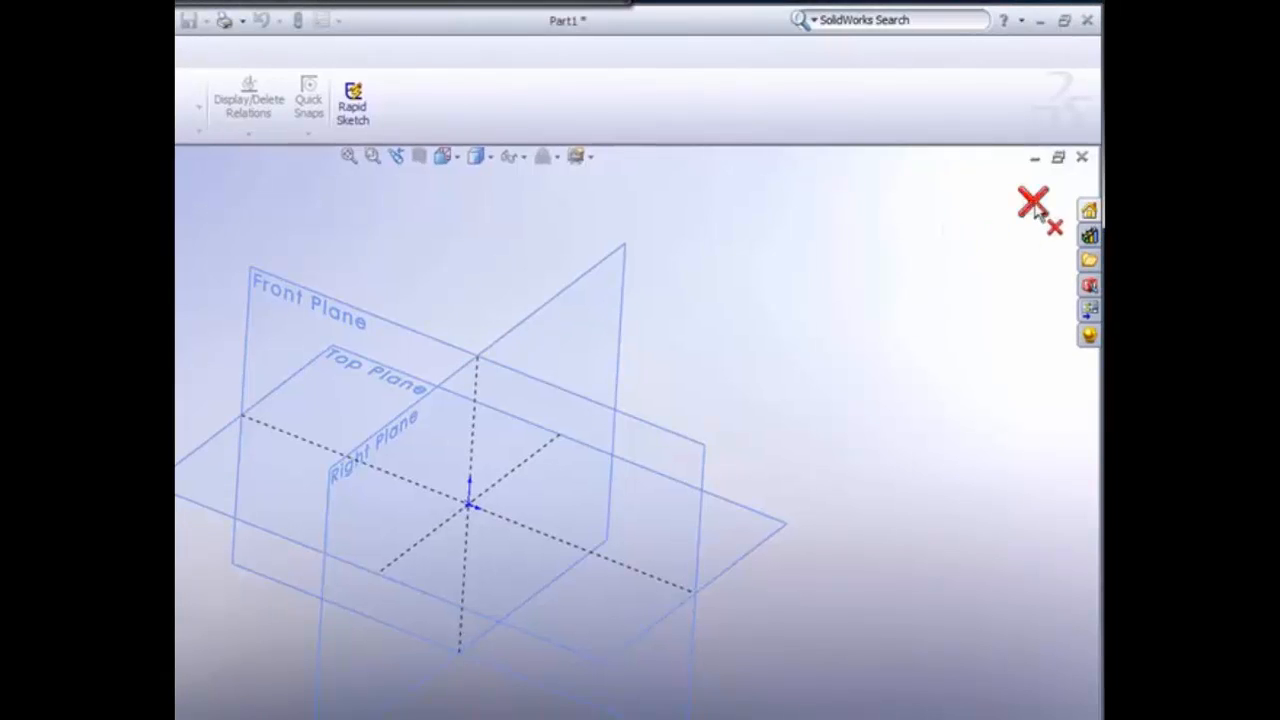
pyautogui.click(1035, 206)
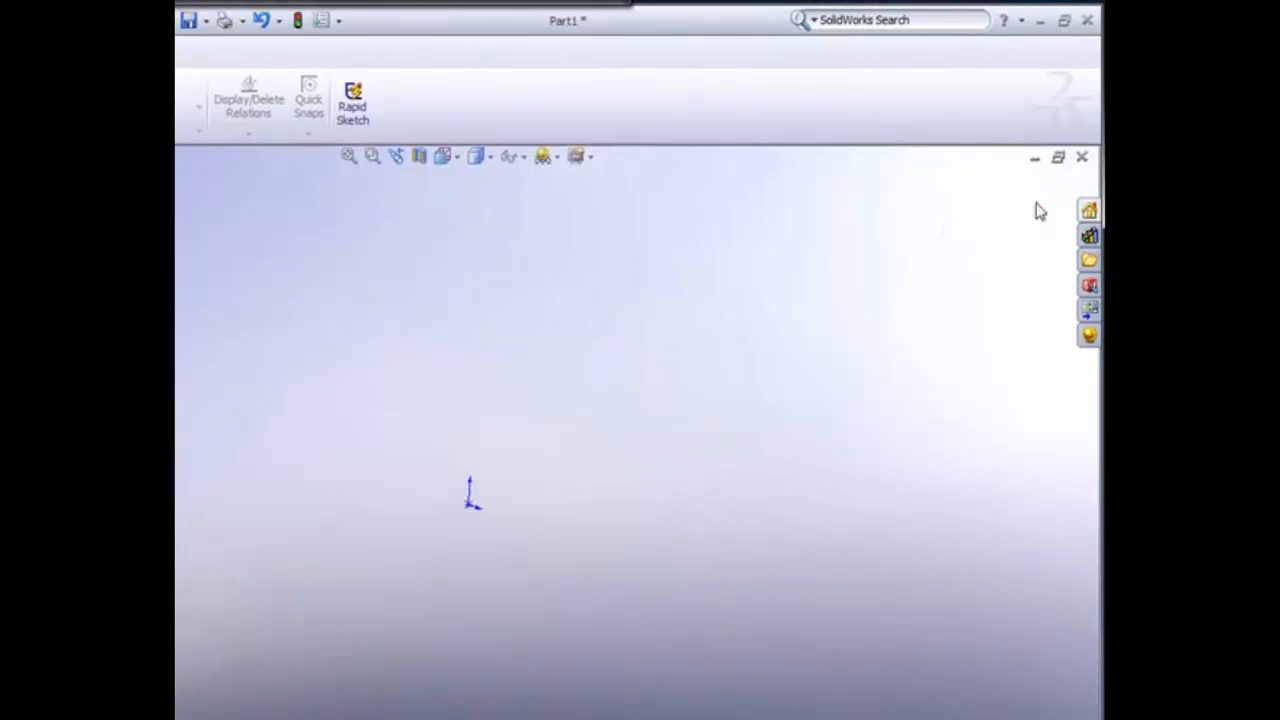
# Start a sketch on the Top Plane and draw a corner rectangle about 7.62 by 3.01 in around the origin
pyautogui.moveTo(307, 345); pyautogui.dragTo(344, 341, button='middle')
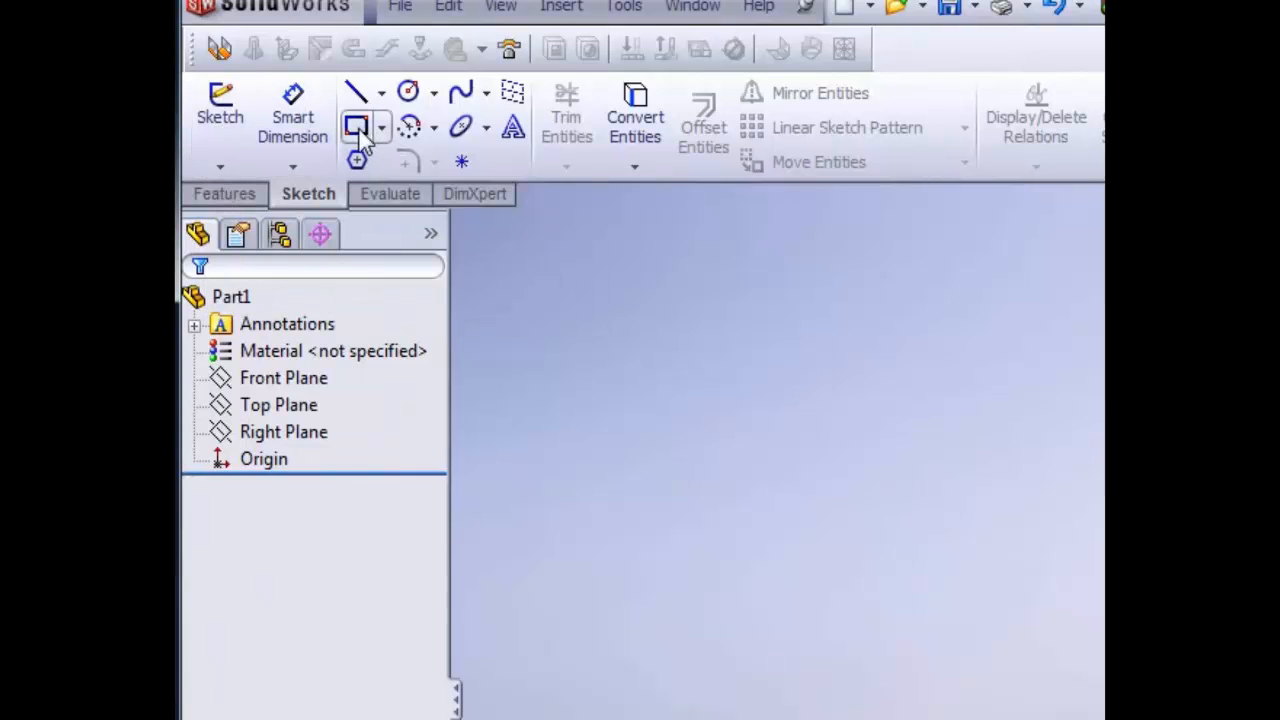
pyautogui.click(240, 125)
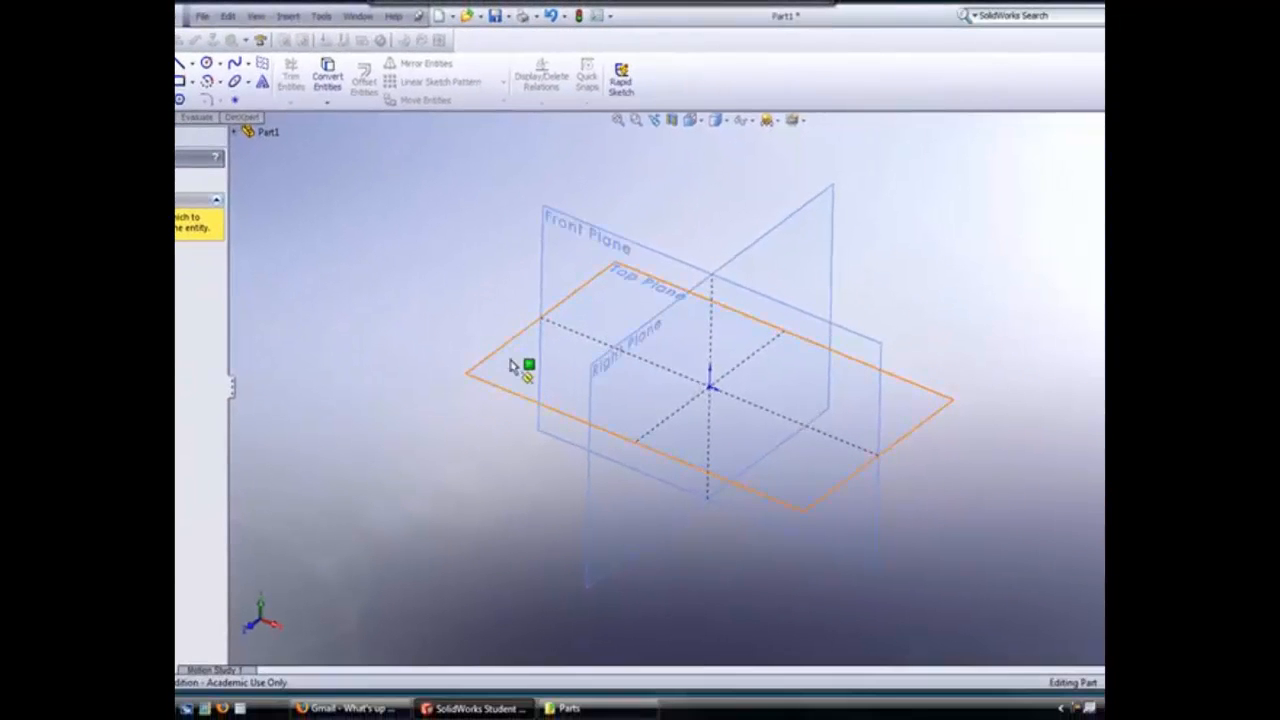
pyautogui.click(512, 366)
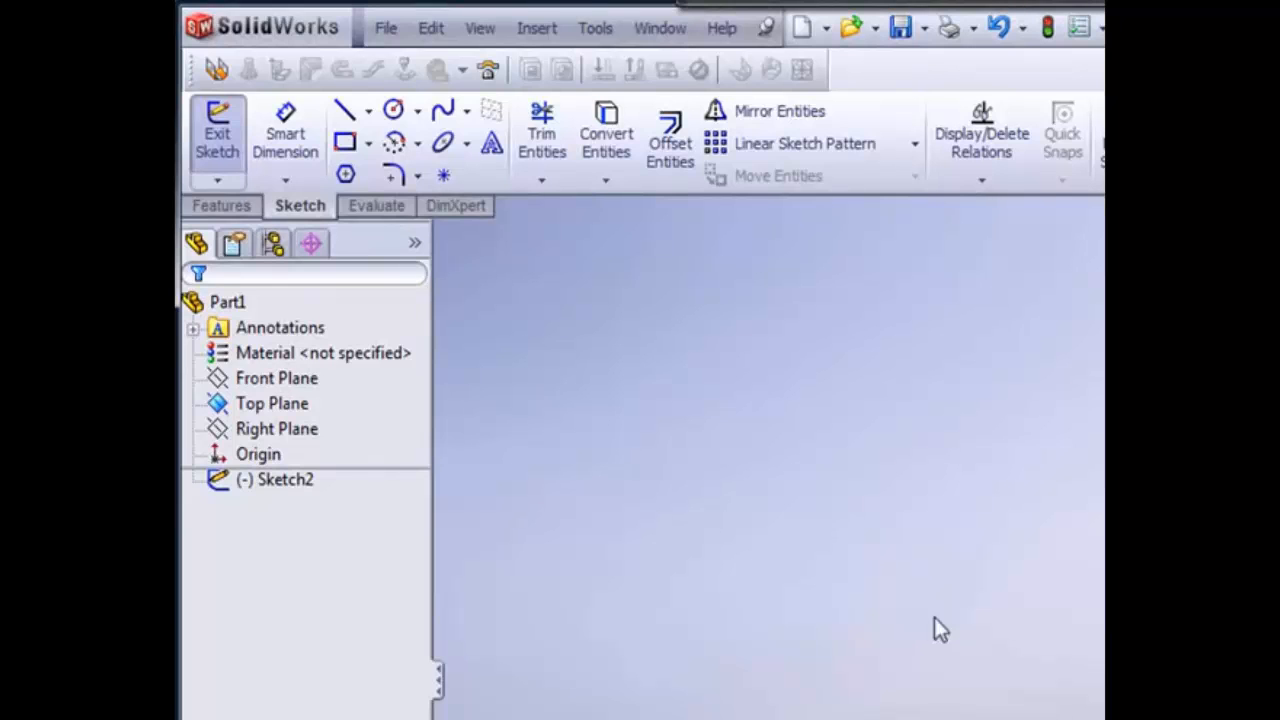
pyautogui.click(350, 145)
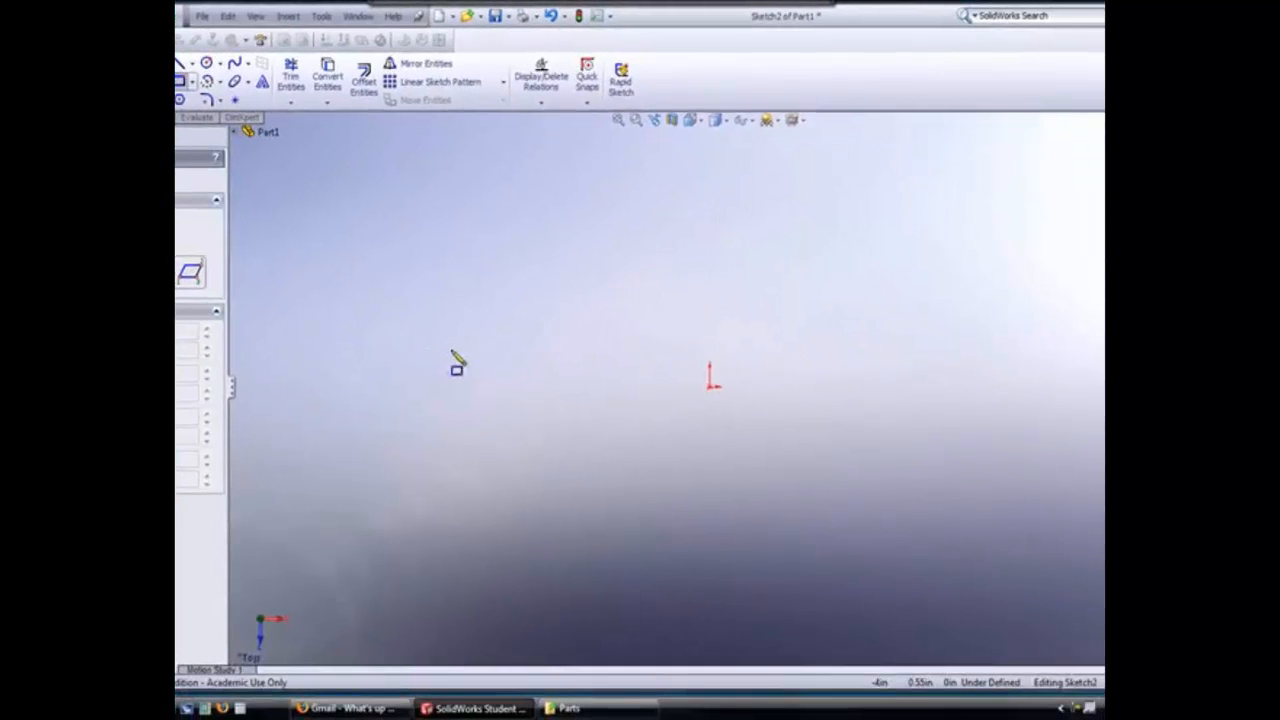
pyautogui.click(500, 288)
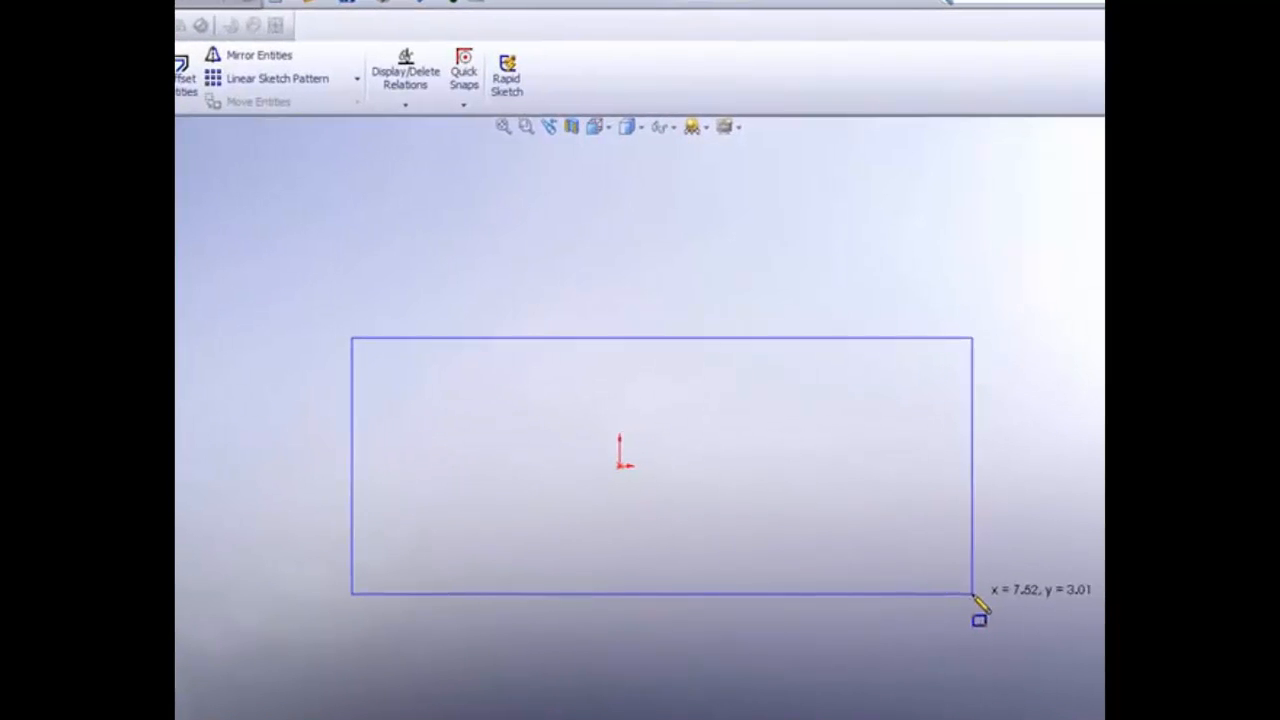
pyautogui.click(986, 487)
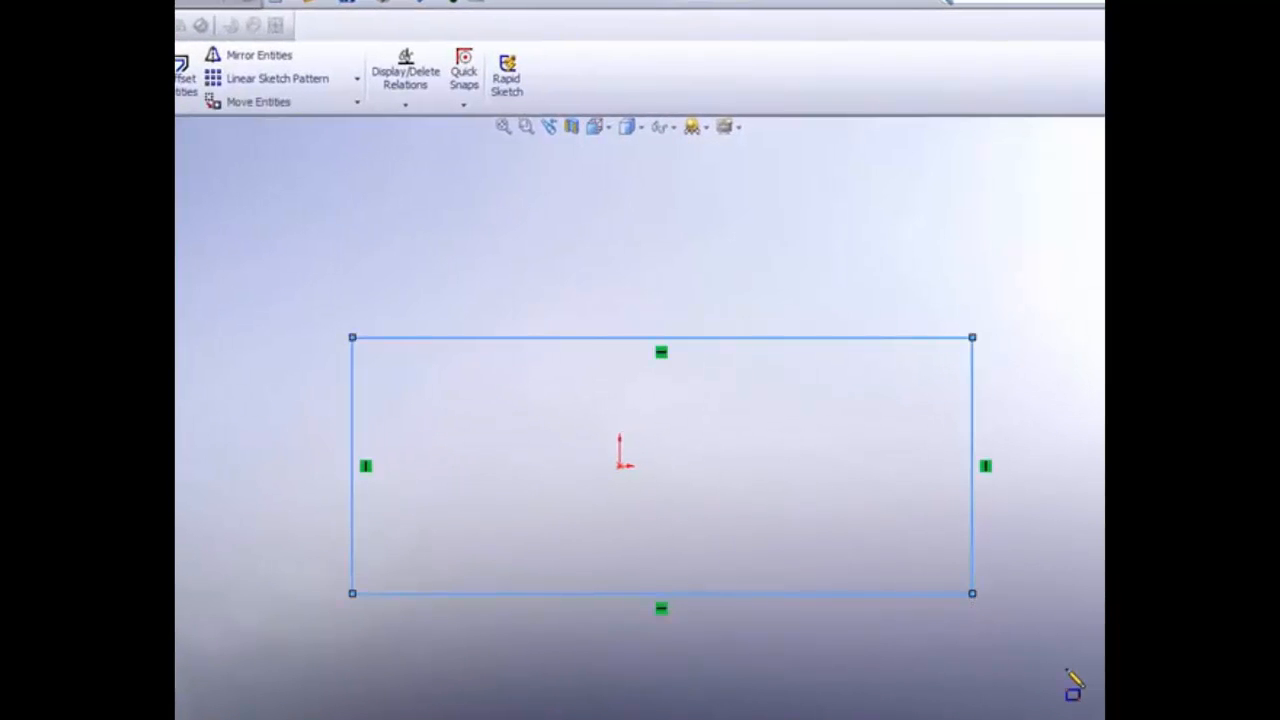
# Draw several more corner rectangles overlapping the large one, beginning with one about 3.8 by 1.79 in over its lower-left corner
pyautogui.click(220, 494)
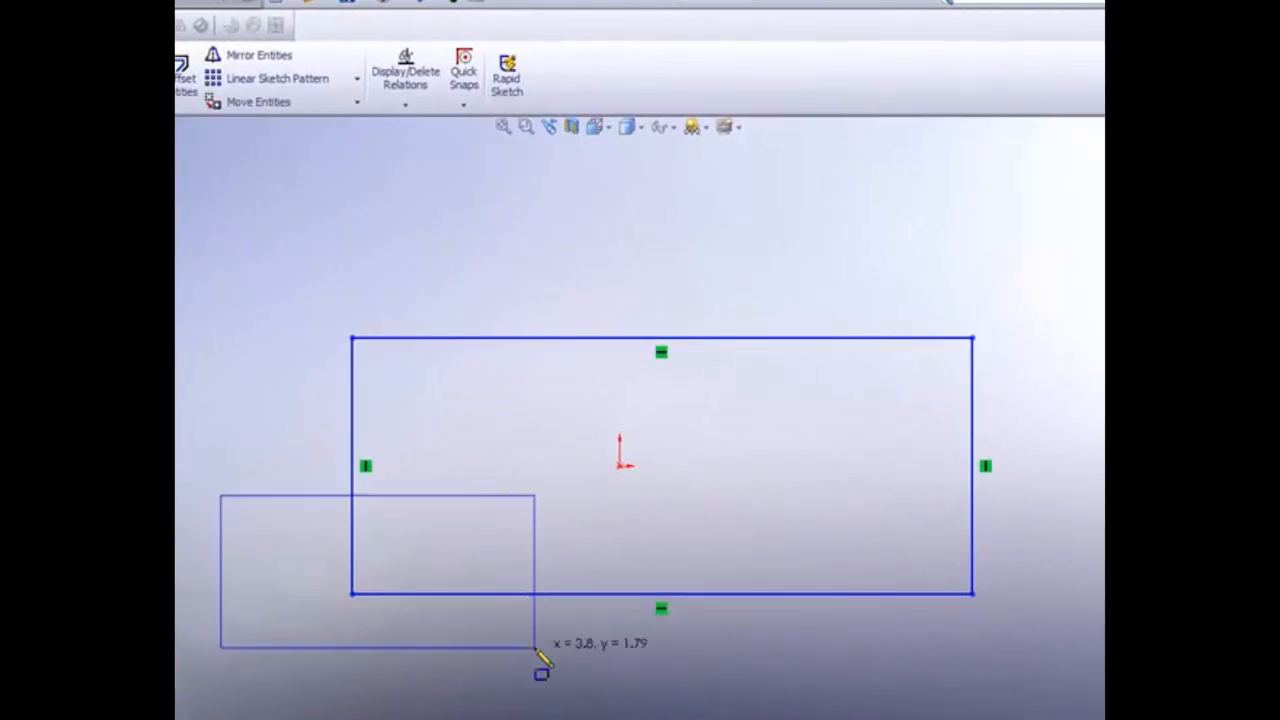
pyautogui.click(534, 649)
pyautogui.click(461, 269)
pyautogui.click(516, 466)
pyautogui.click(644, 246)
pyautogui.click(810, 496)
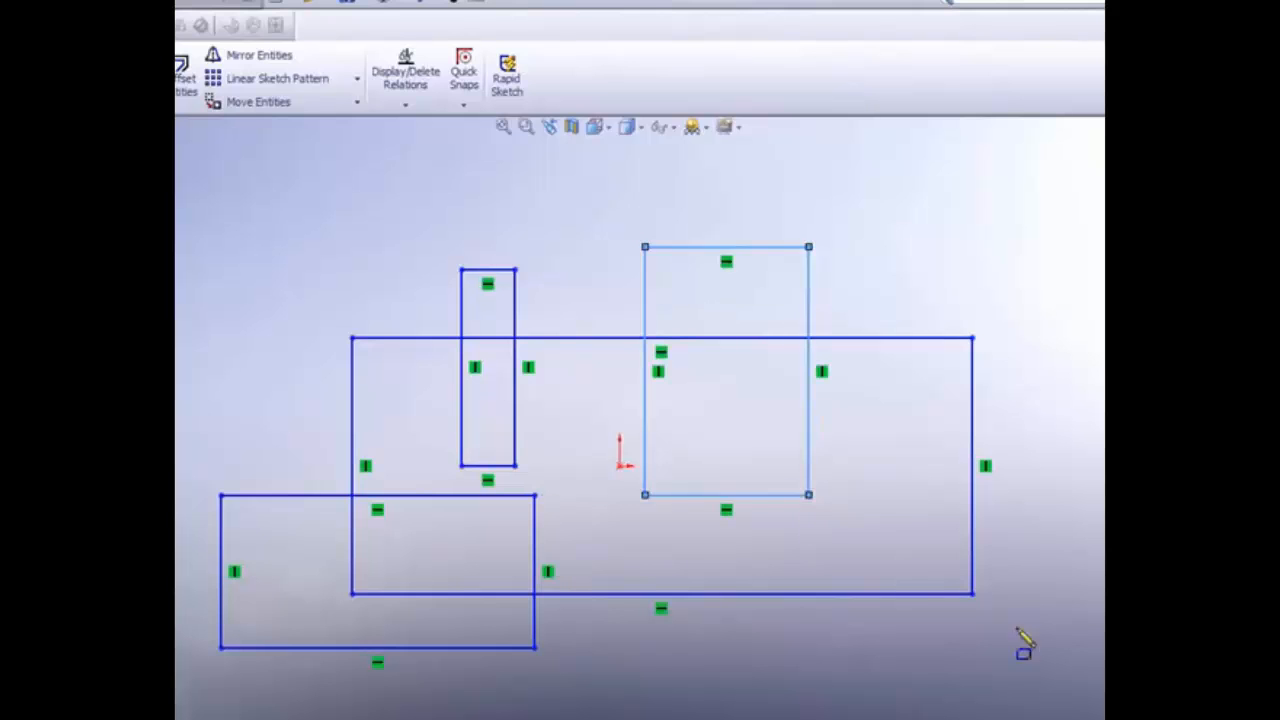
pyautogui.click(1030, 658)
pyautogui.click(826, 518)
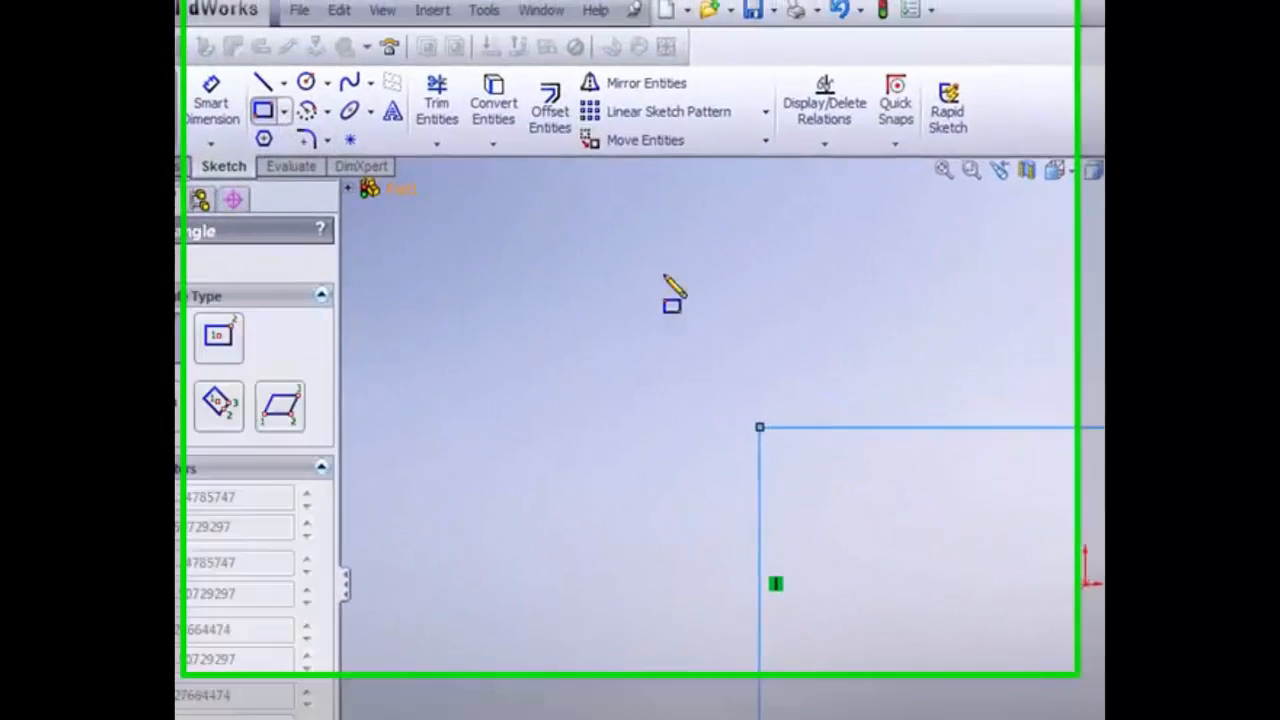
# Draw a small corner rectangle over the large rectangle's upper-left corner and end the Rectangle command
pyautogui.click(671, 286)
pyautogui.click(798, 445)
pyautogui.click(871, 523)
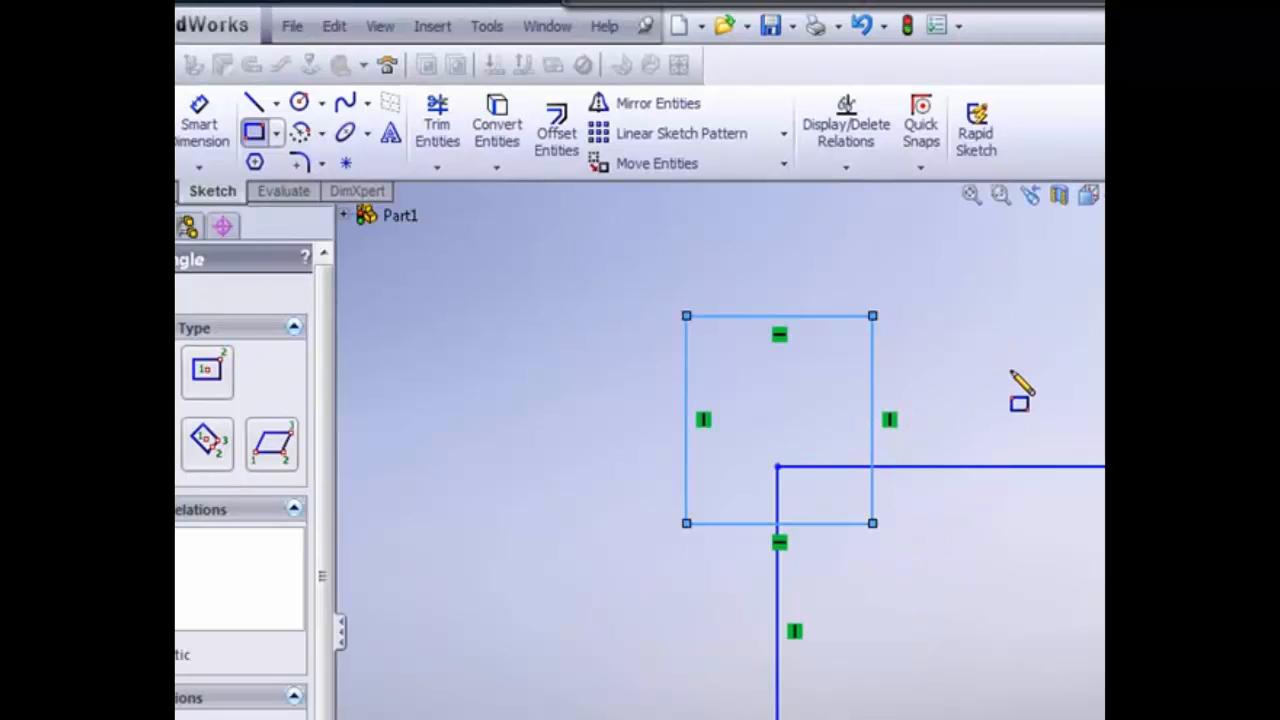
pyautogui.press('Escape')
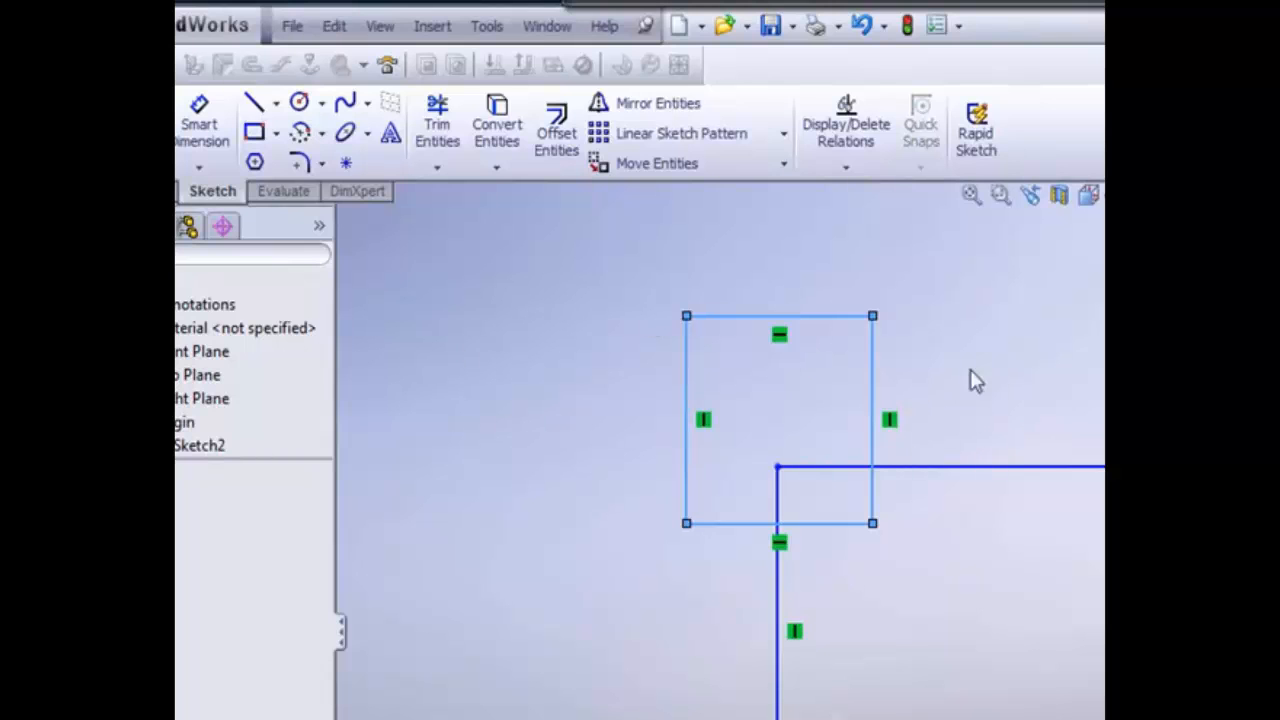
# Delete all four sides of the small rectangle at the large rectangle's upper-left corner
pyautogui.moveTo(989, 398); pyautogui.dragTo(837, 285)
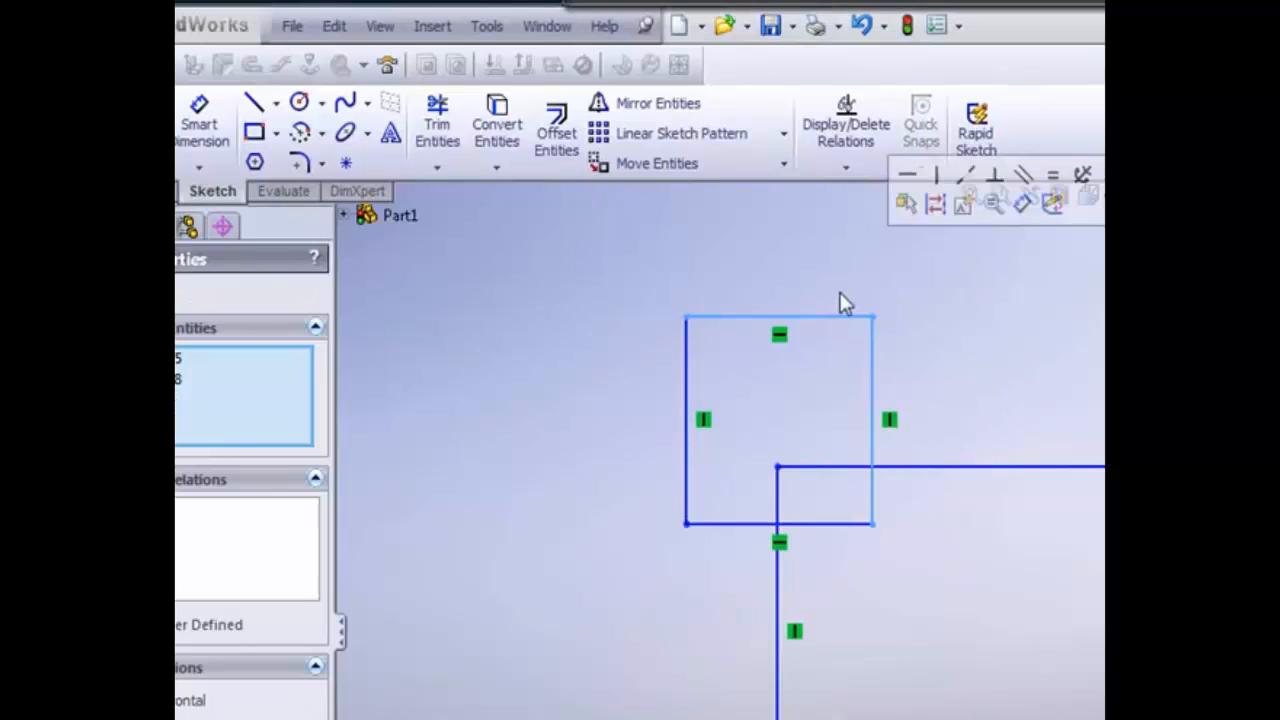
pyautogui.press('Delete')
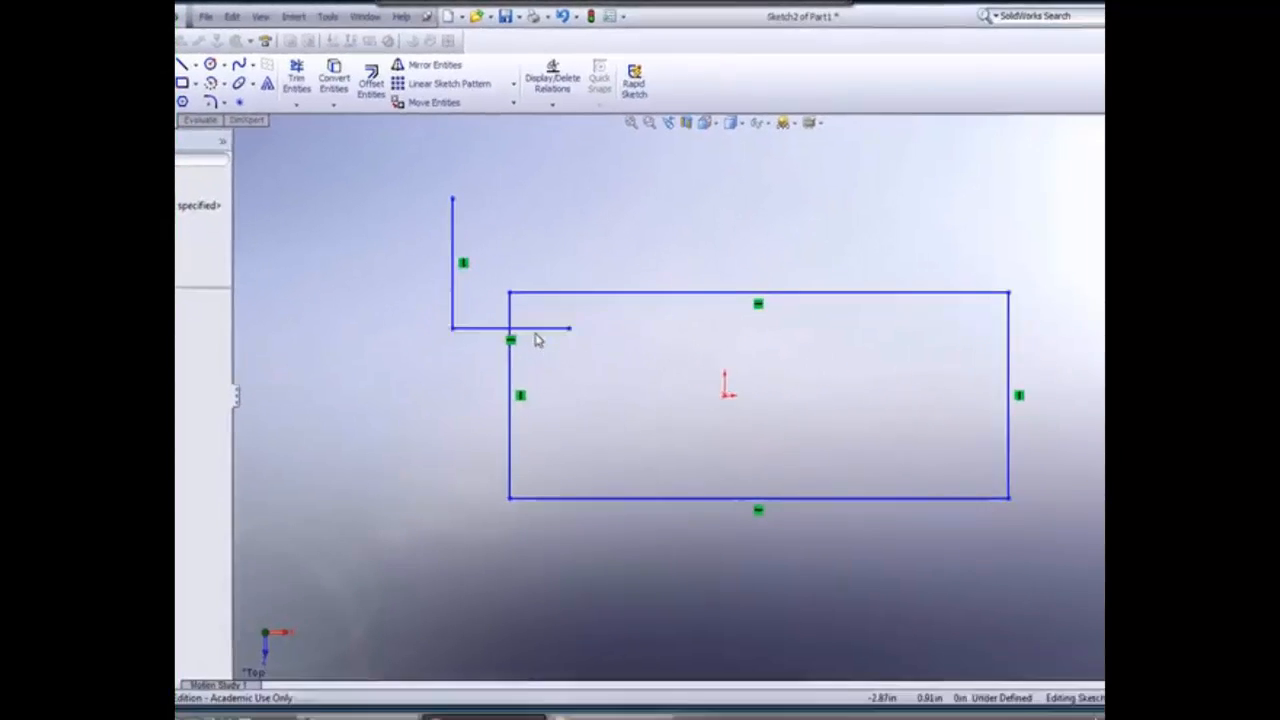
pyautogui.click(533, 328)
pyautogui.press('Delete')
pyautogui.click(453, 291)
pyautogui.press('Delete')
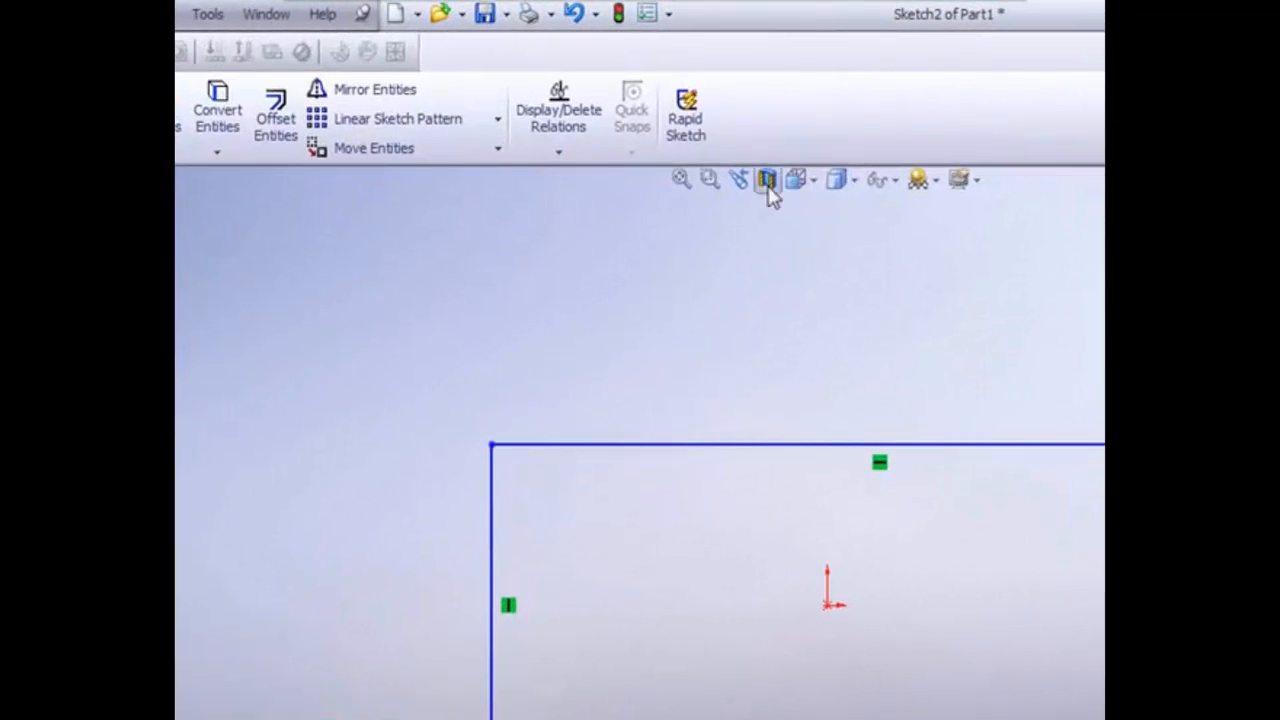
# Inspect the vertical relation on the rectangle's left side and the horizontal relation on its lower side
pyautogui.moveTo(823, 243)
pyautogui.mouseDown(button='middle')
pyautogui.moveTo(869, 383)
pyautogui.moveTo(820, 389)
pyautogui.moveTo(862, 400)
pyautogui.moveTo(814, 271)
pyautogui.moveTo(951, 606)
pyautogui.moveTo(920, 497)
pyautogui.moveTo(892, 545)
pyautogui.moveTo(917, 569)
pyautogui.moveTo(943, 554)
pyautogui.moveTo(1032, 623)
pyautogui.moveTo(1054, 671)
pyautogui.moveTo(1023, 637)
pyautogui.moveTo(1032, 645)
pyautogui.mouseUp(button='middle')
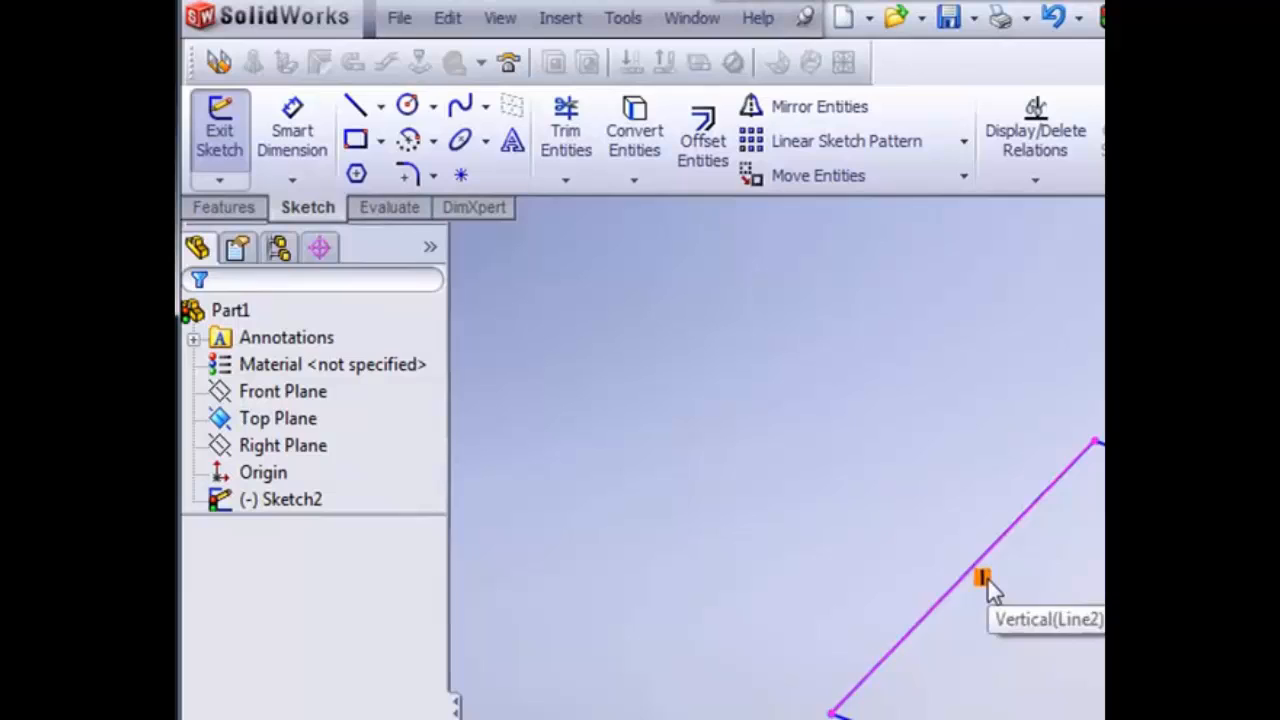
pyautogui.click(514, 491)
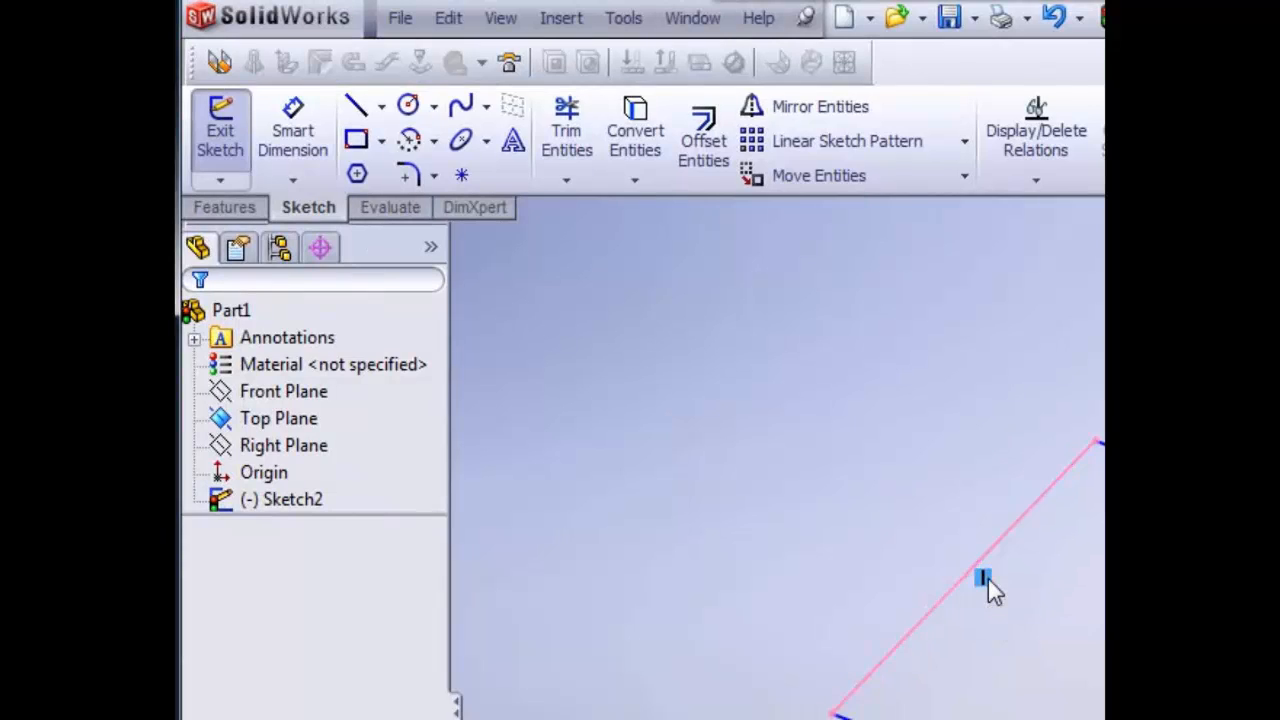
pyautogui.doubleClick(983, 577)
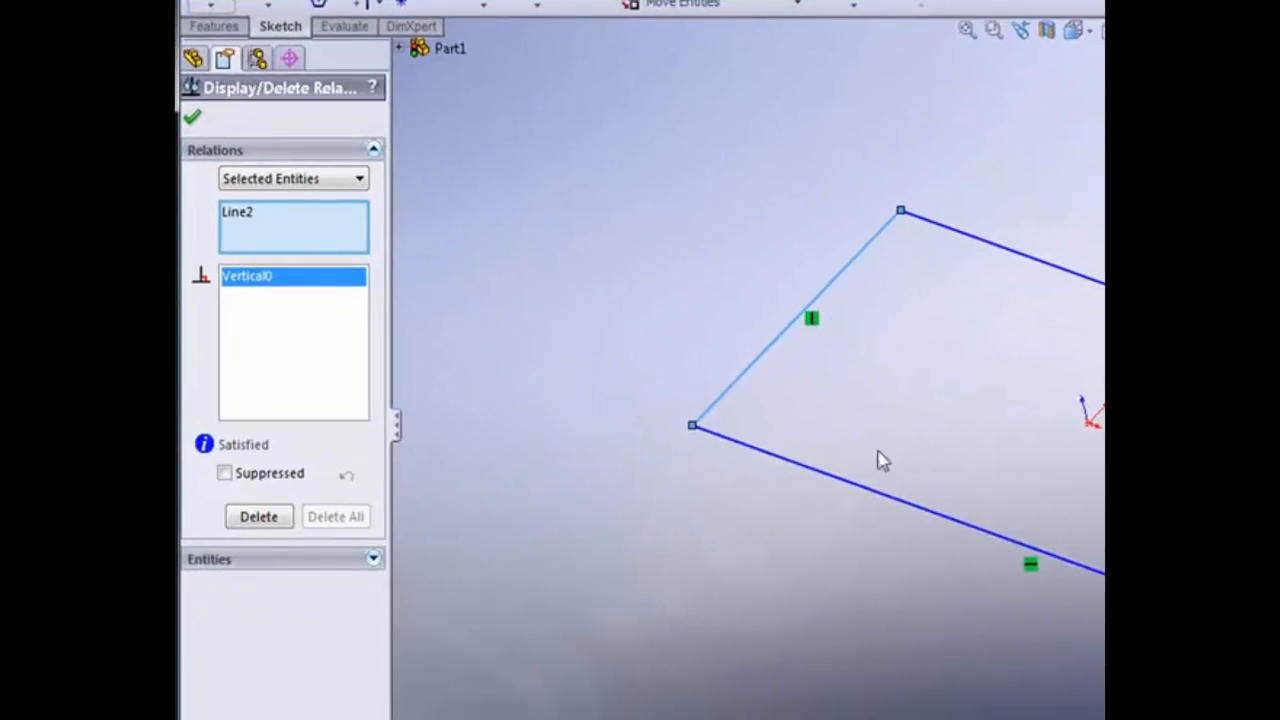
pyautogui.click(1034, 565)
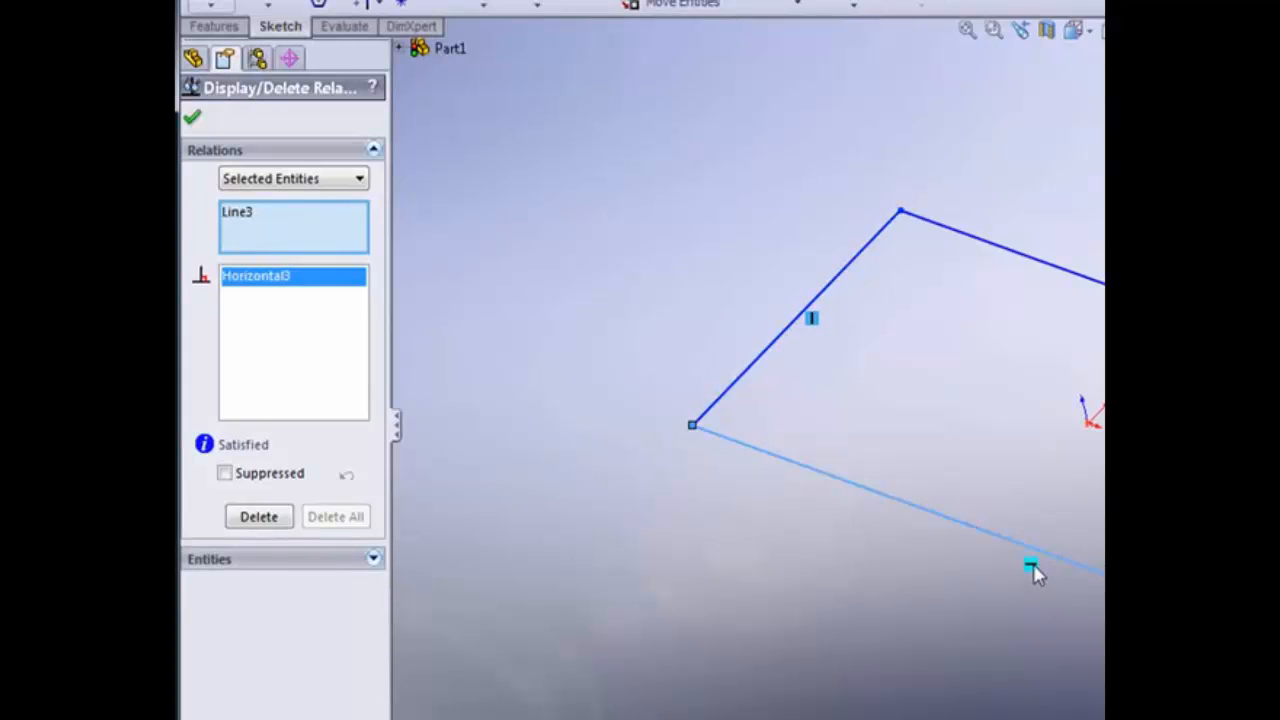
pyautogui.keyDown('ctrl'); pyautogui.click(731, 390); pyautogui.keyUp('ctrl')
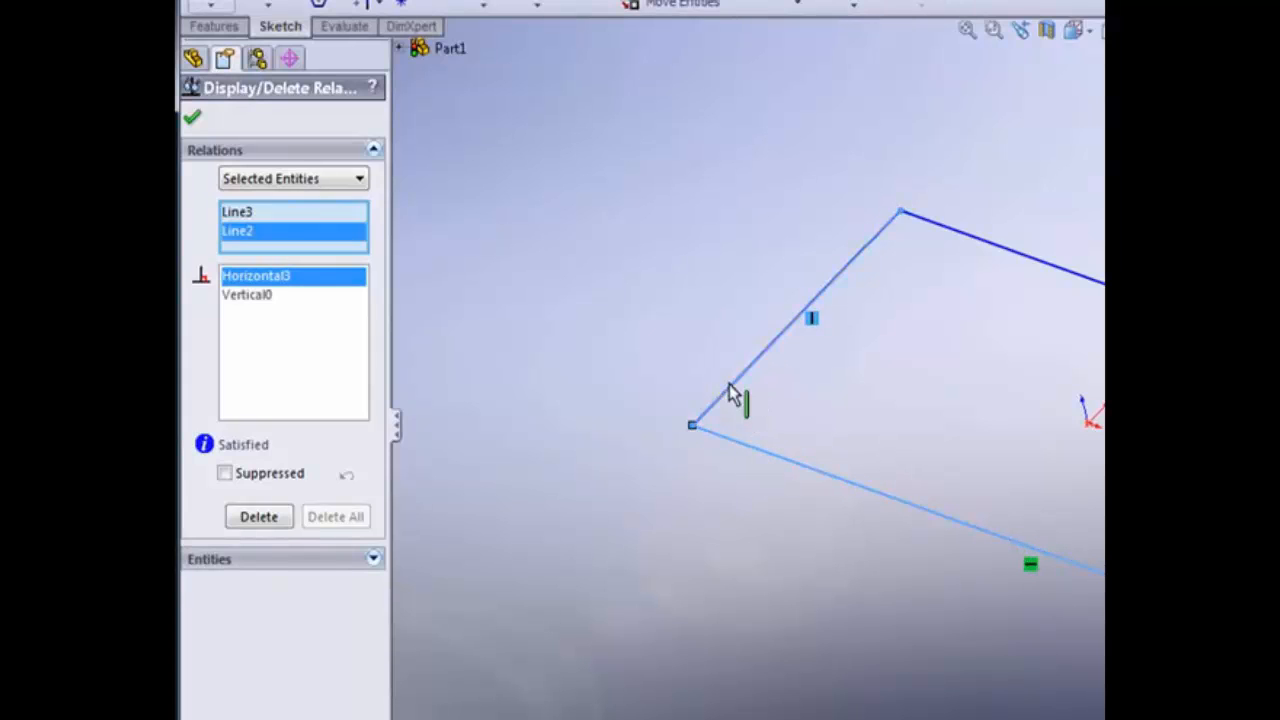
pyautogui.keyDown('ctrl'); pyautogui.click(745, 458); pyautogui.keyUp('ctrl')
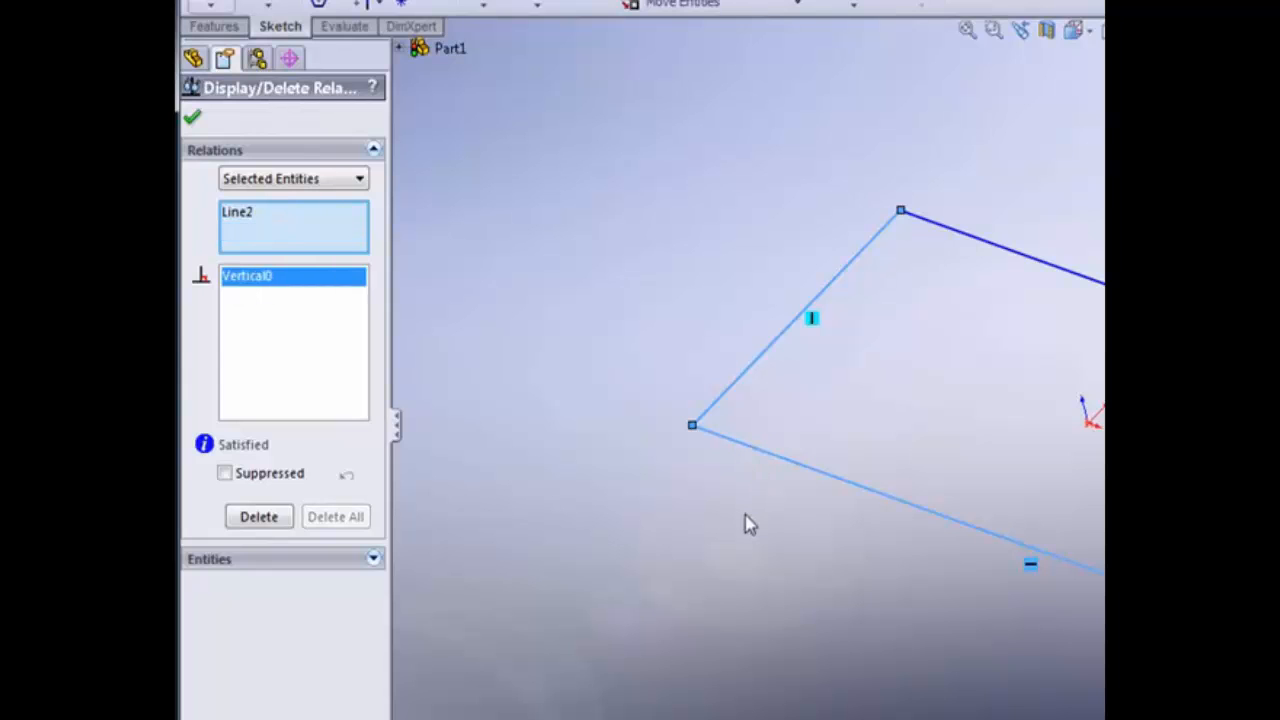
pyautogui.keyDown('ctrl'); pyautogui.click(751, 450); pyautogui.keyUp('ctrl')
pyautogui.keyDown('ctrl'); pyautogui.click(725, 394); pyautogui.keyUp('ctrl')
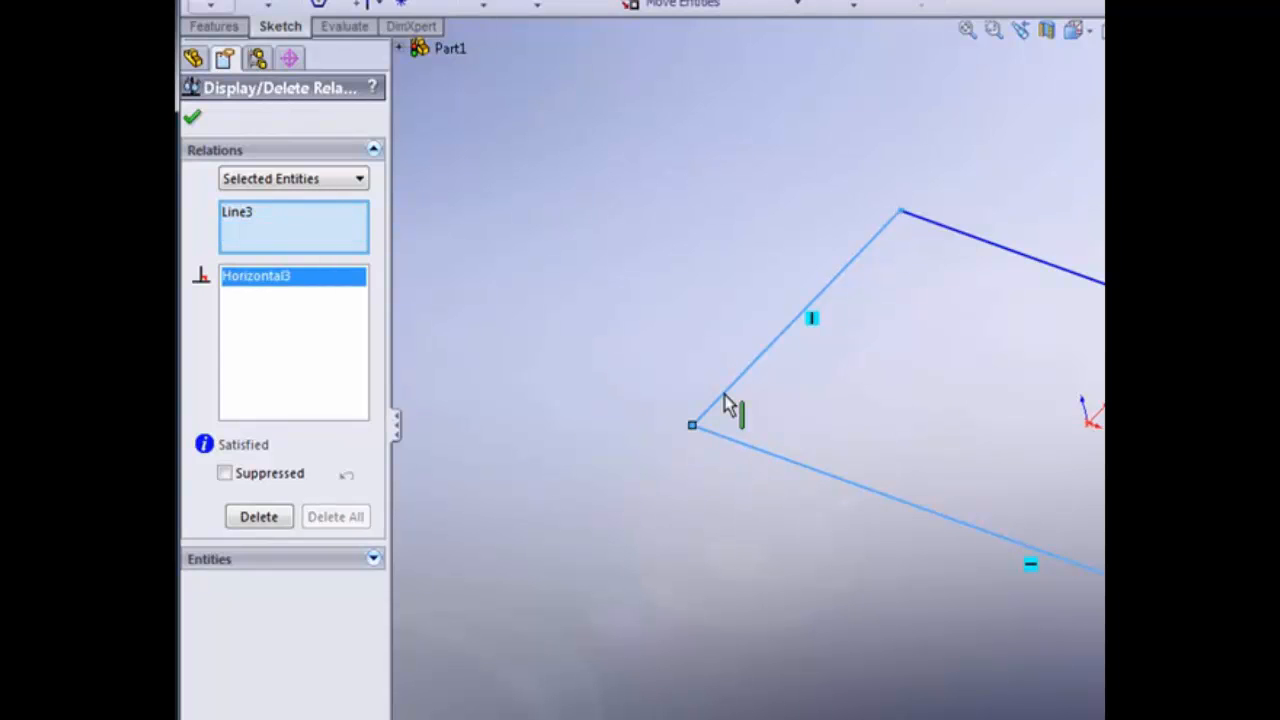
pyautogui.press('Escape')
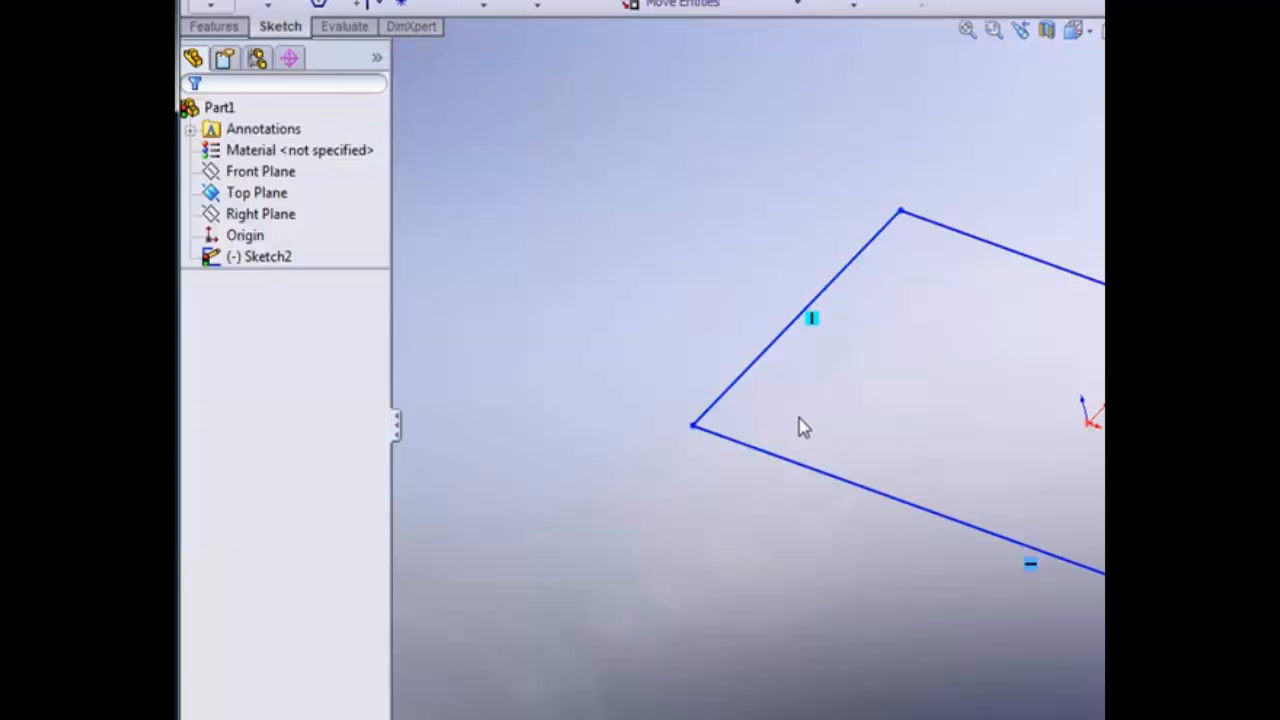
# Add a perpendicular relation between the rectangle's left and lower sides
pyautogui.click(748, 381)
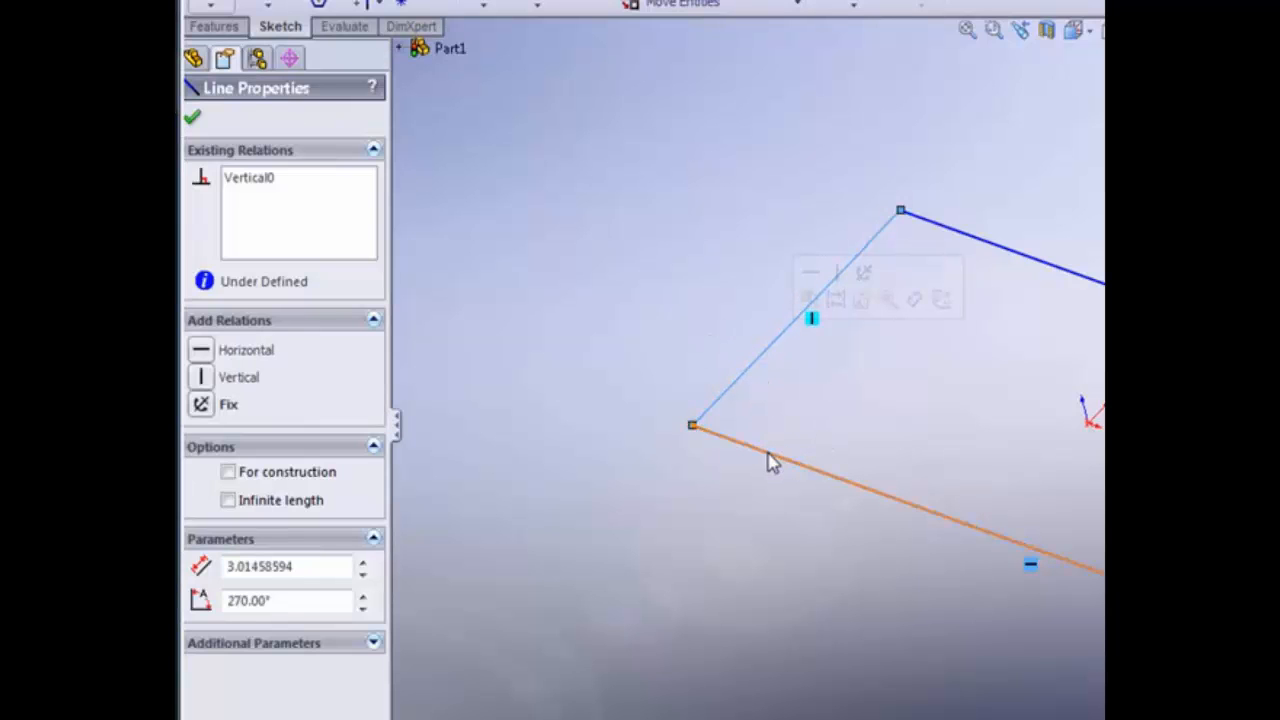
pyautogui.keyDown('ctrl'); pyautogui.click(770, 460); pyautogui.keyUp('ctrl')
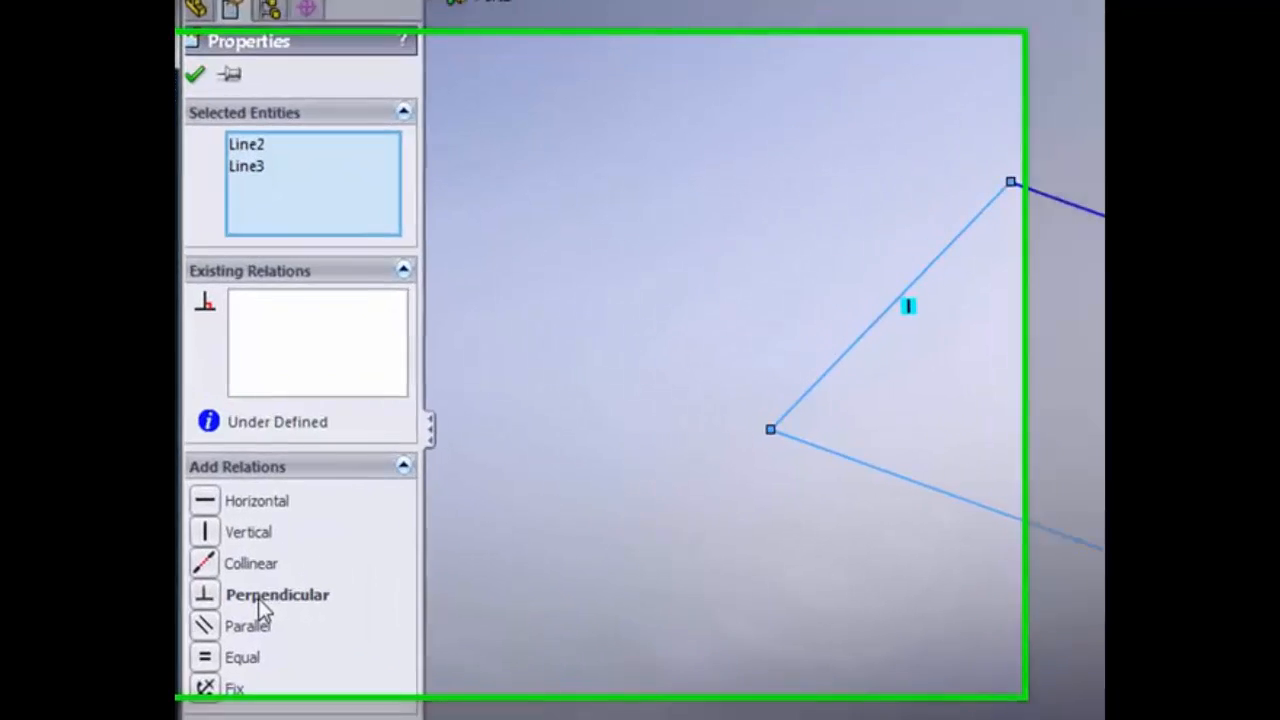
pyautogui.click(267, 618)
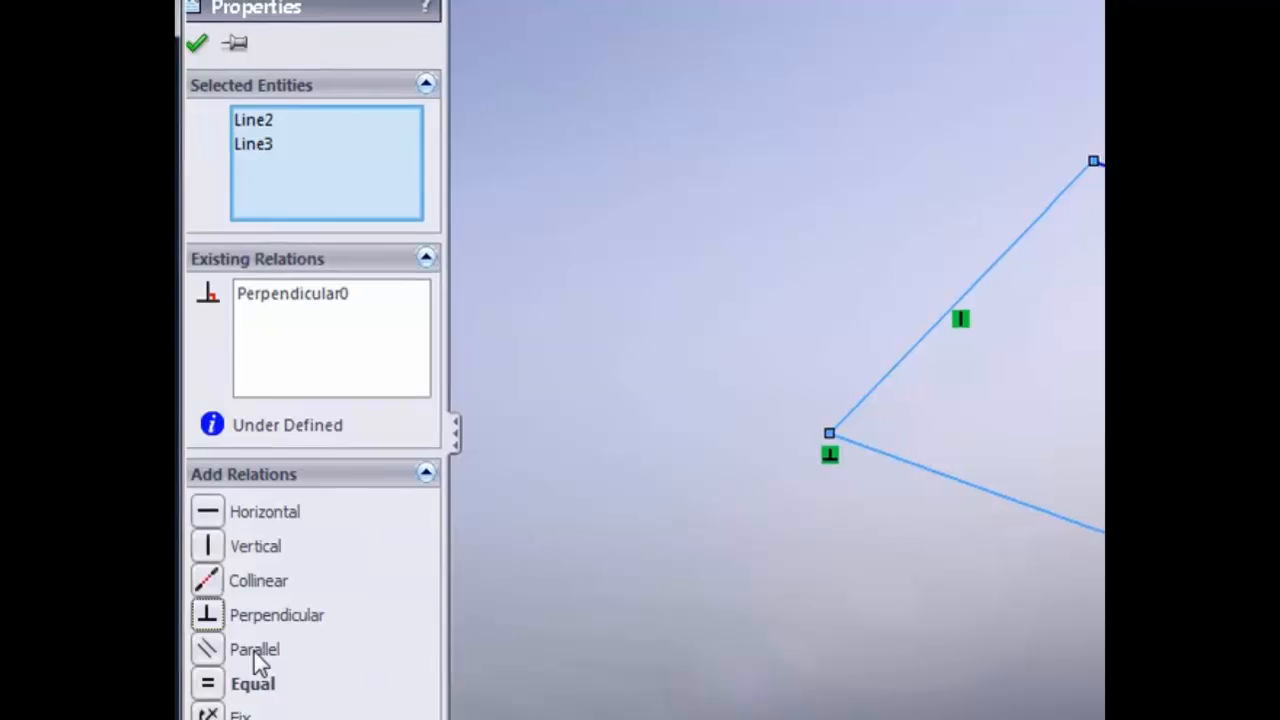
# Try a parallel relation on the same two perpendicular sides and delete it again
pyautogui.click(254, 651)
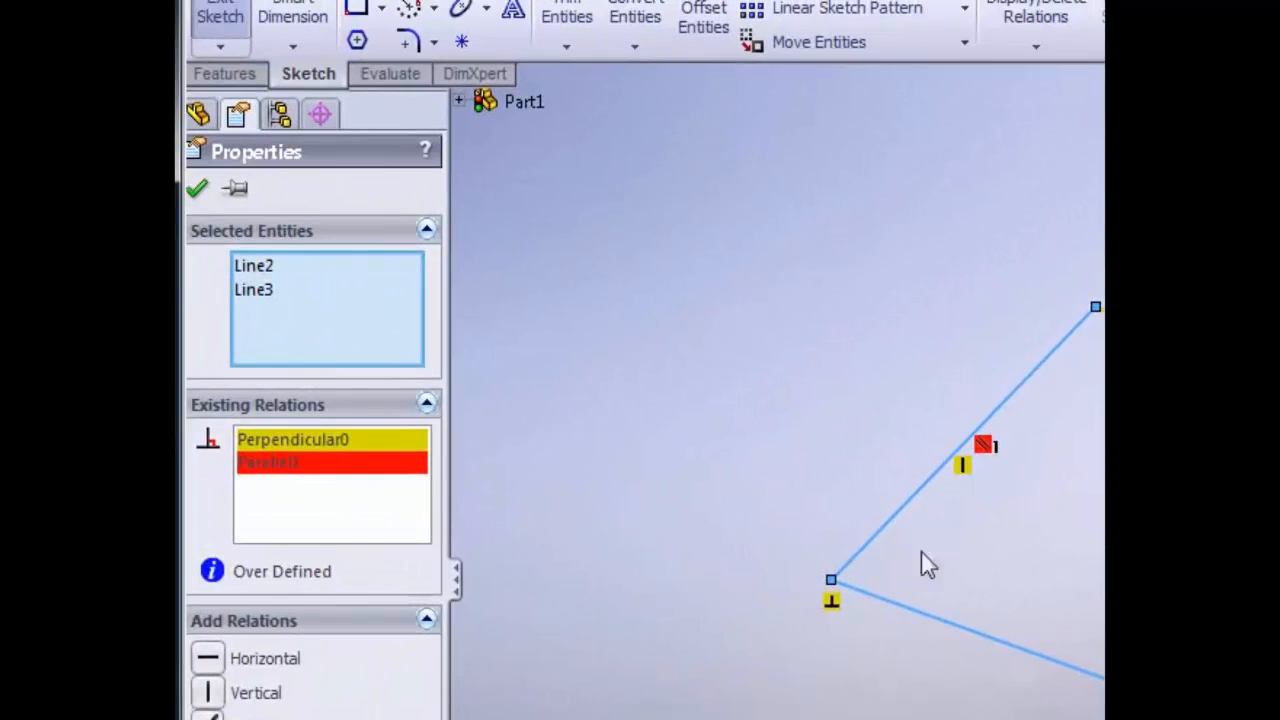
pyautogui.click(985, 446)
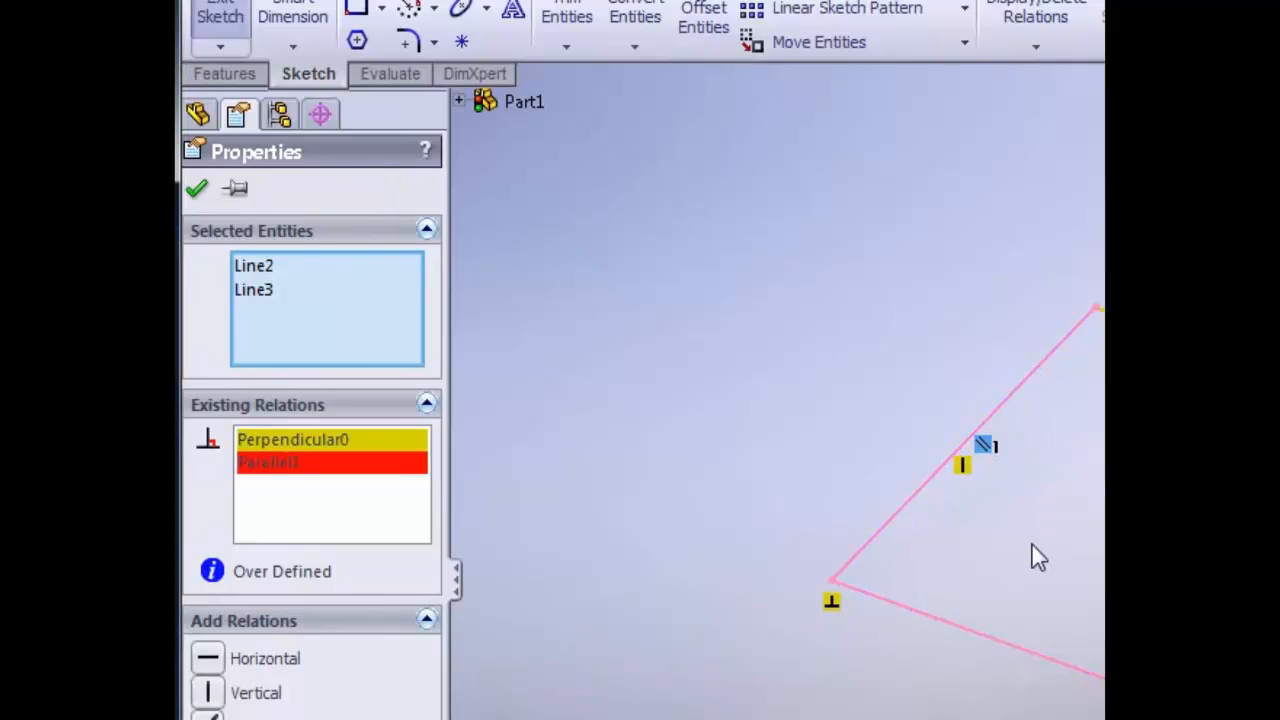
pyautogui.press('Delete')
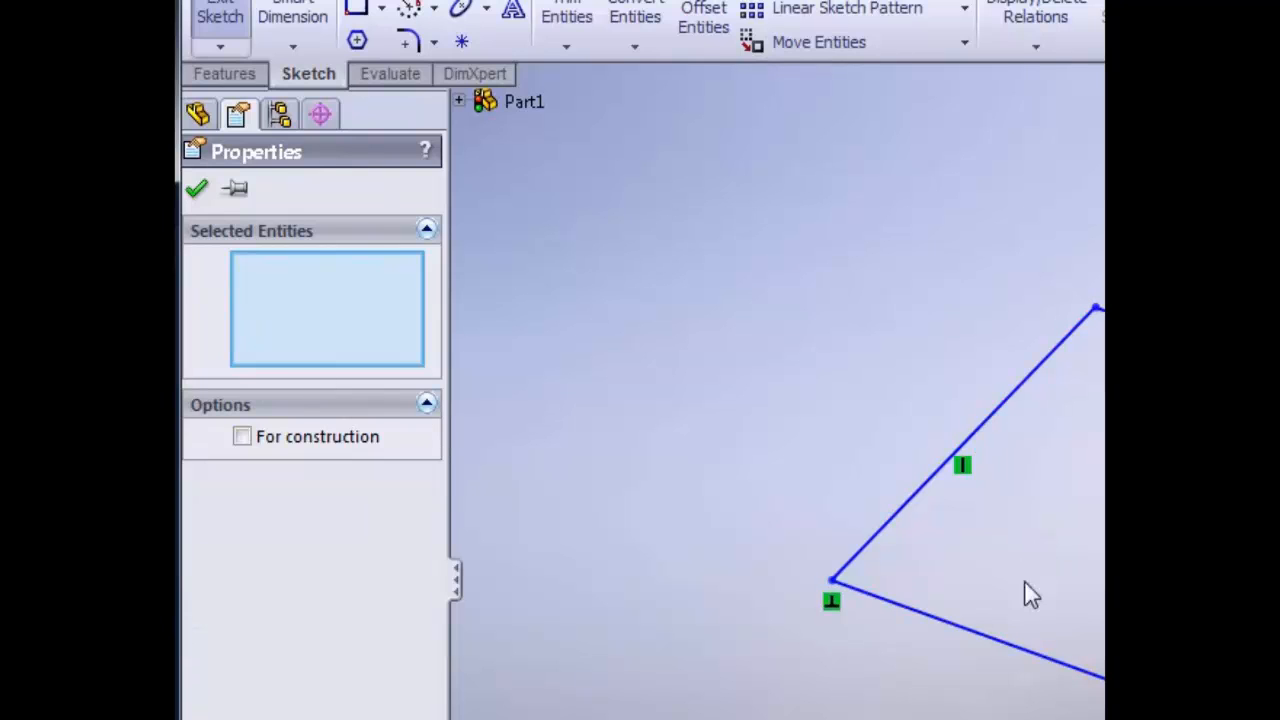
# Delete the perpendicular relation and all remaining horizontal and vertical relations from the rectangle's sides
pyautogui.click(831, 601)
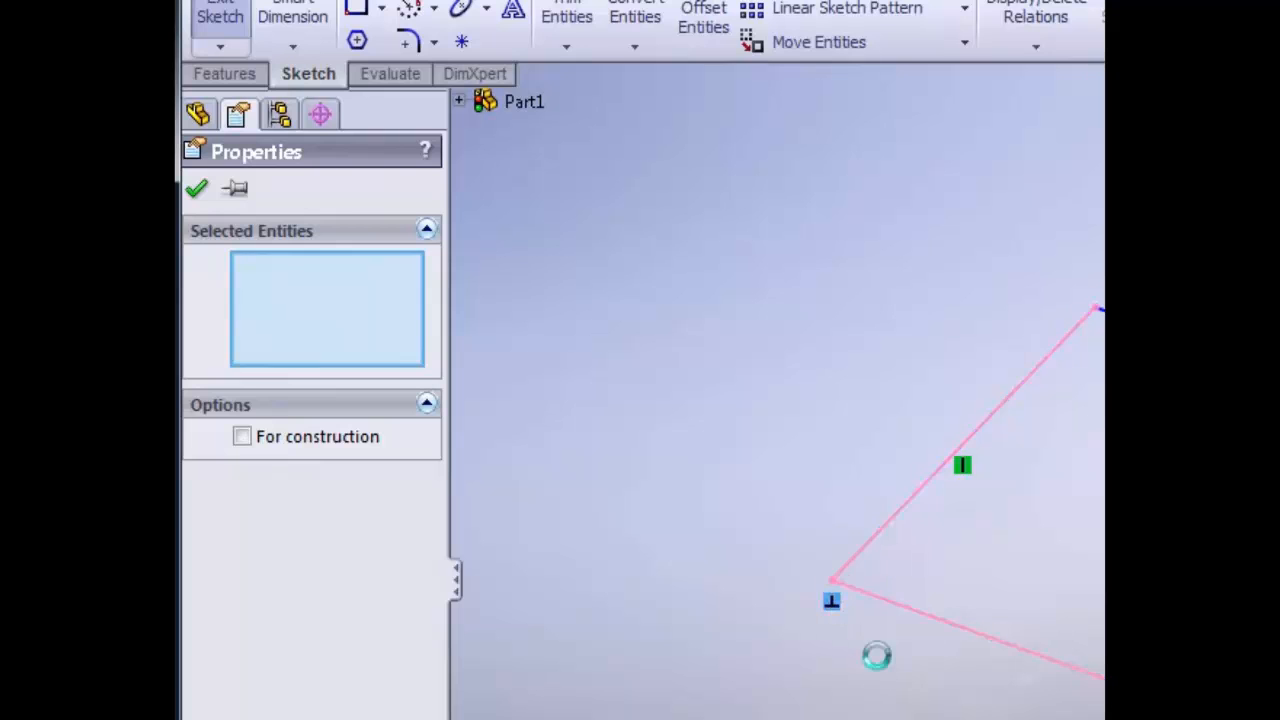
pyautogui.press('Delete')
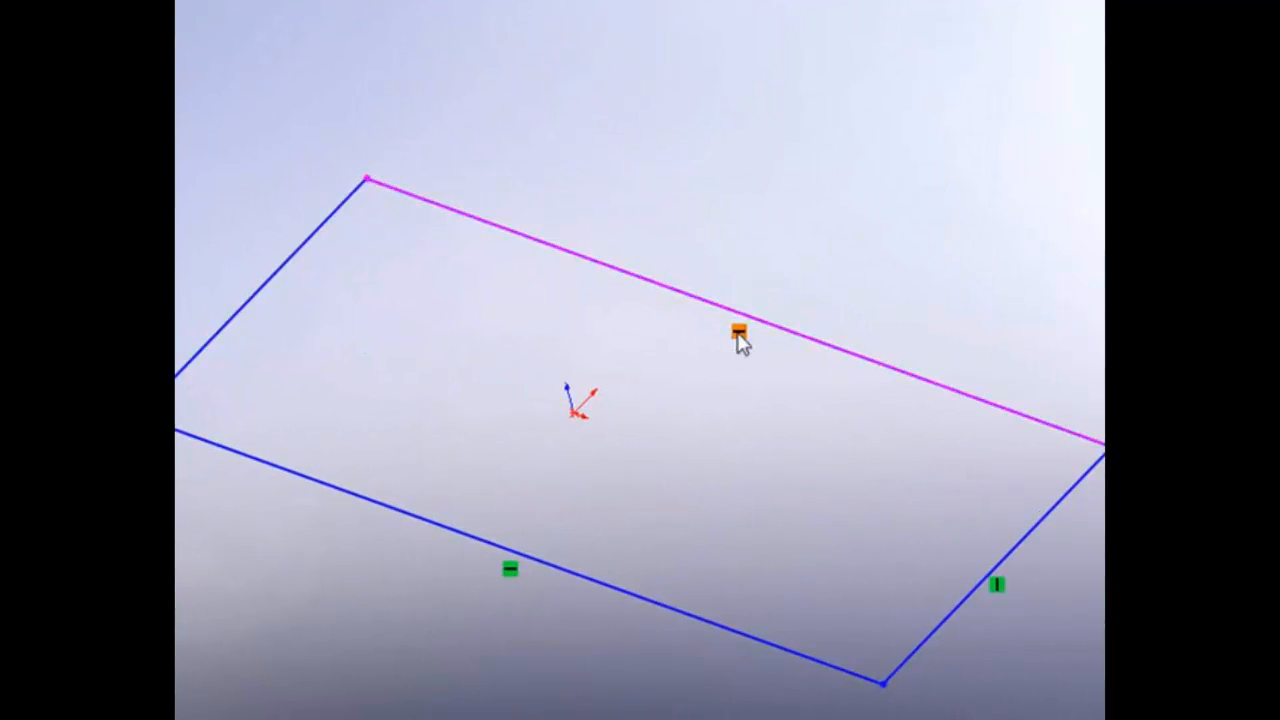
pyautogui.click(737, 332)
pyautogui.press('Delete')
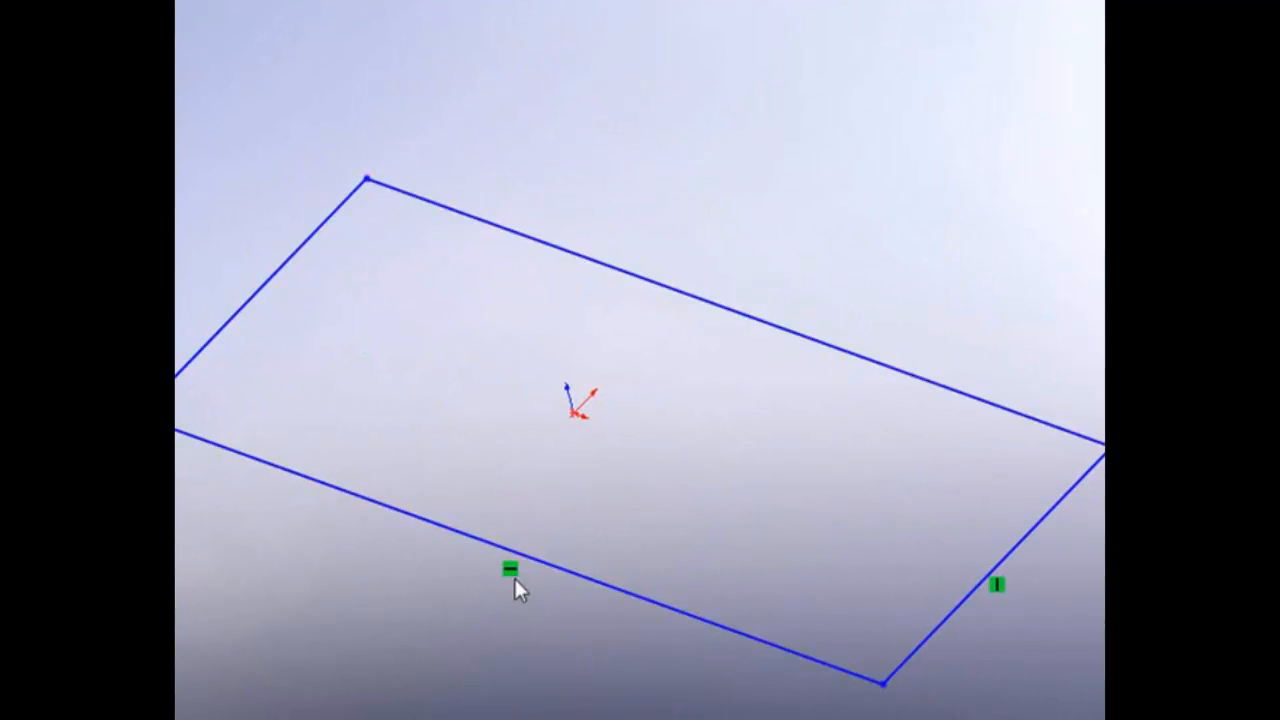
pyautogui.click(996, 586)
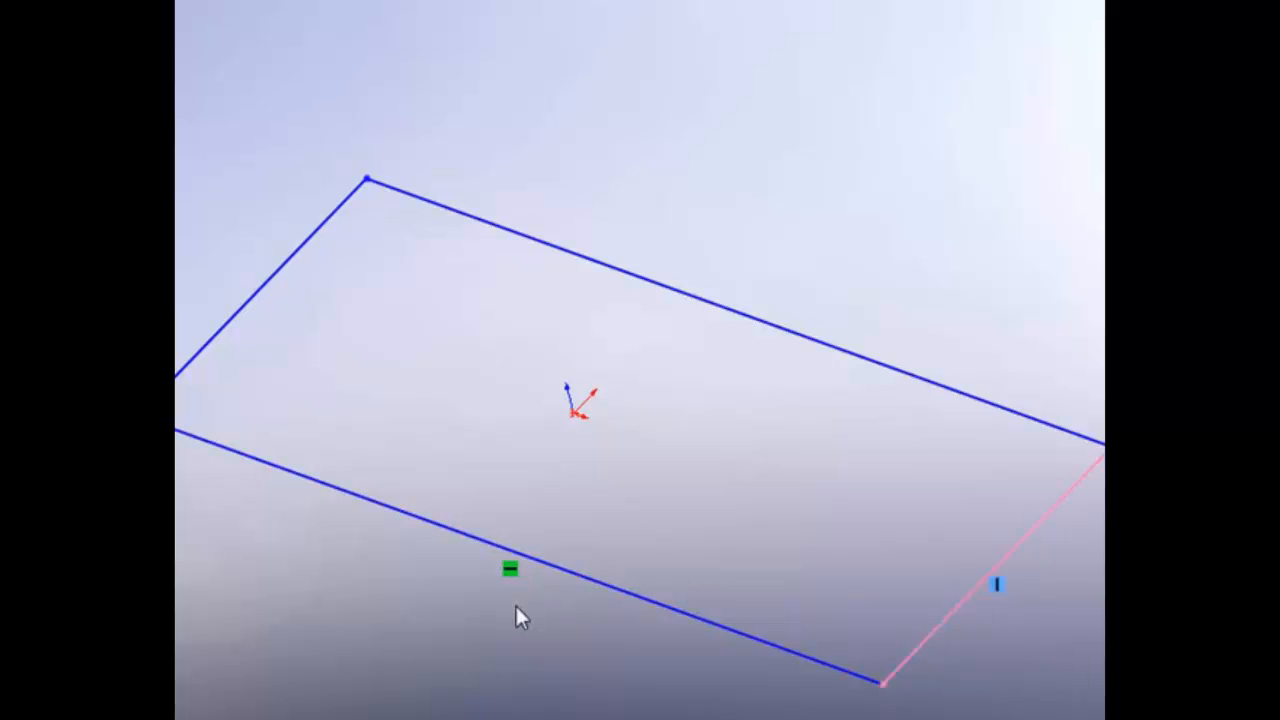
pyautogui.press('Delete')
pyautogui.click(510, 569)
pyautogui.press('Delete')
# Move all four corners of the unconstrained rectangle to distort it into an irregular quadrilateral
pyautogui.moveTo(692, 436); pyautogui.dragTo(651, 403, button='middle')
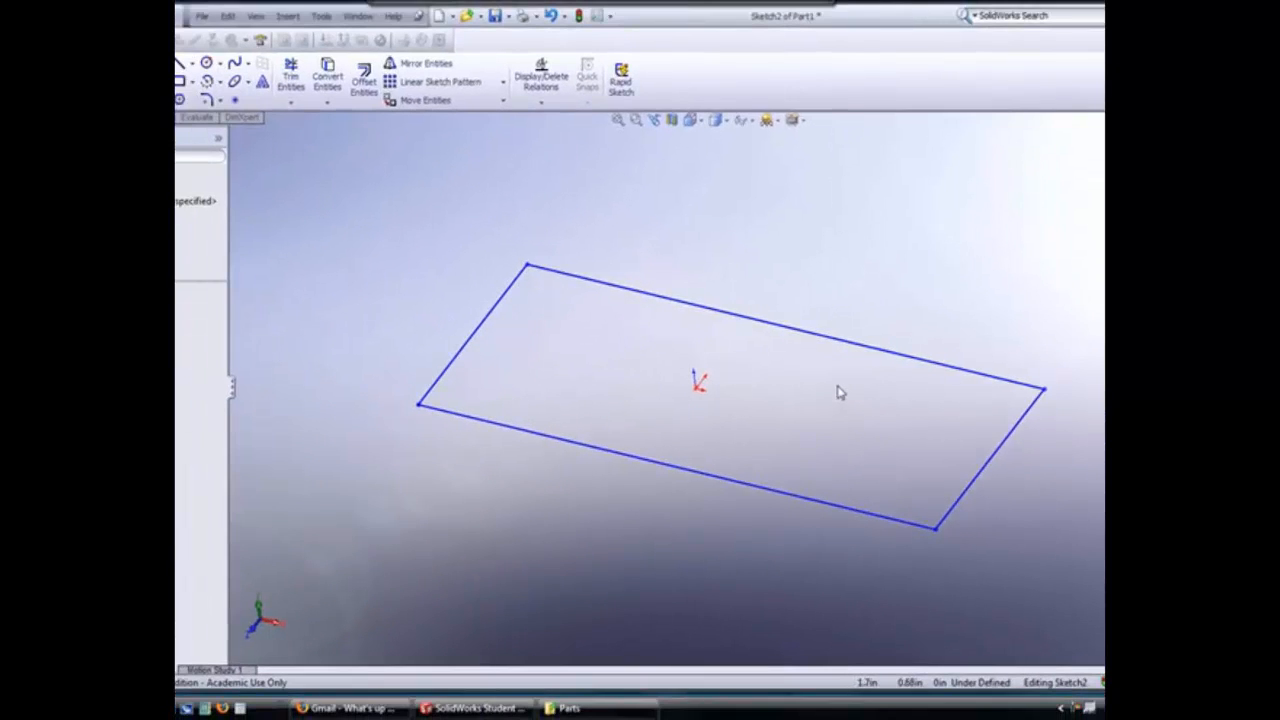
pyautogui.moveTo(859, 404); pyautogui.dragTo(854, 380, button='middle')
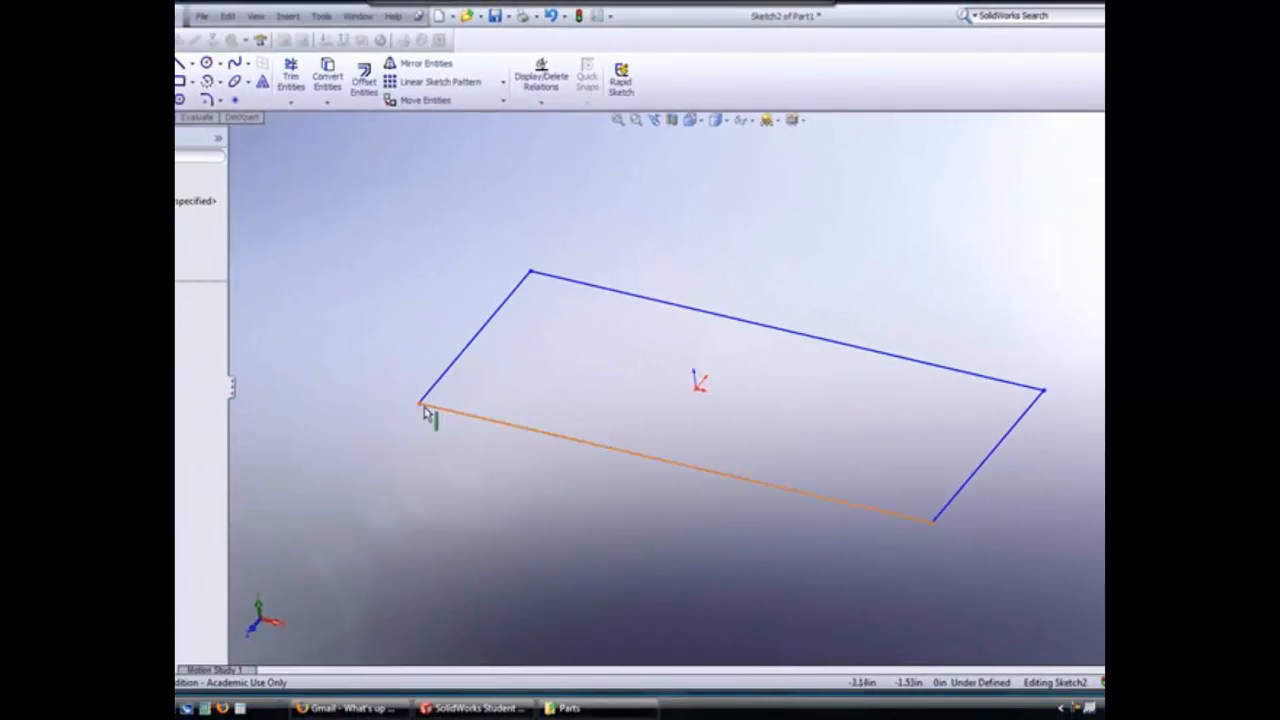
pyautogui.moveTo(419, 405); pyautogui.dragTo(455, 470)
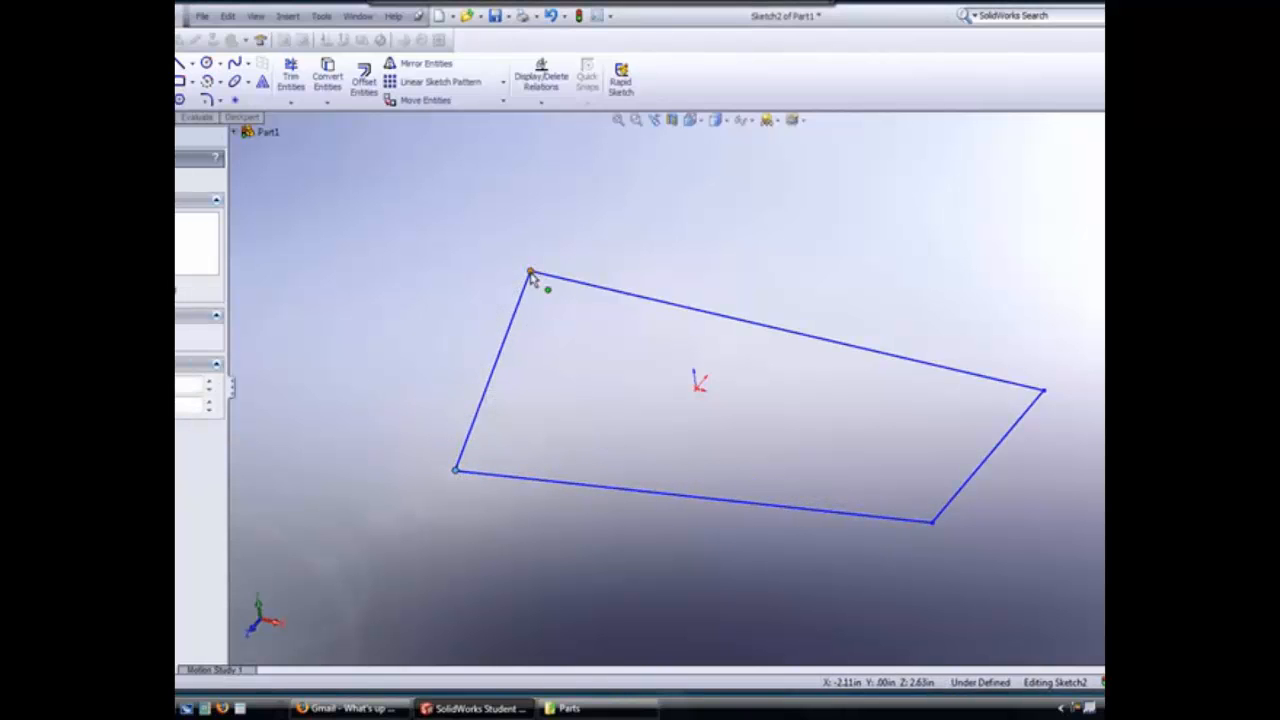
pyautogui.moveTo(530, 271)
pyautogui.mouseDown()
pyautogui.moveTo(678, 226)
pyautogui.moveTo(667, 220)
pyautogui.mouseUp()
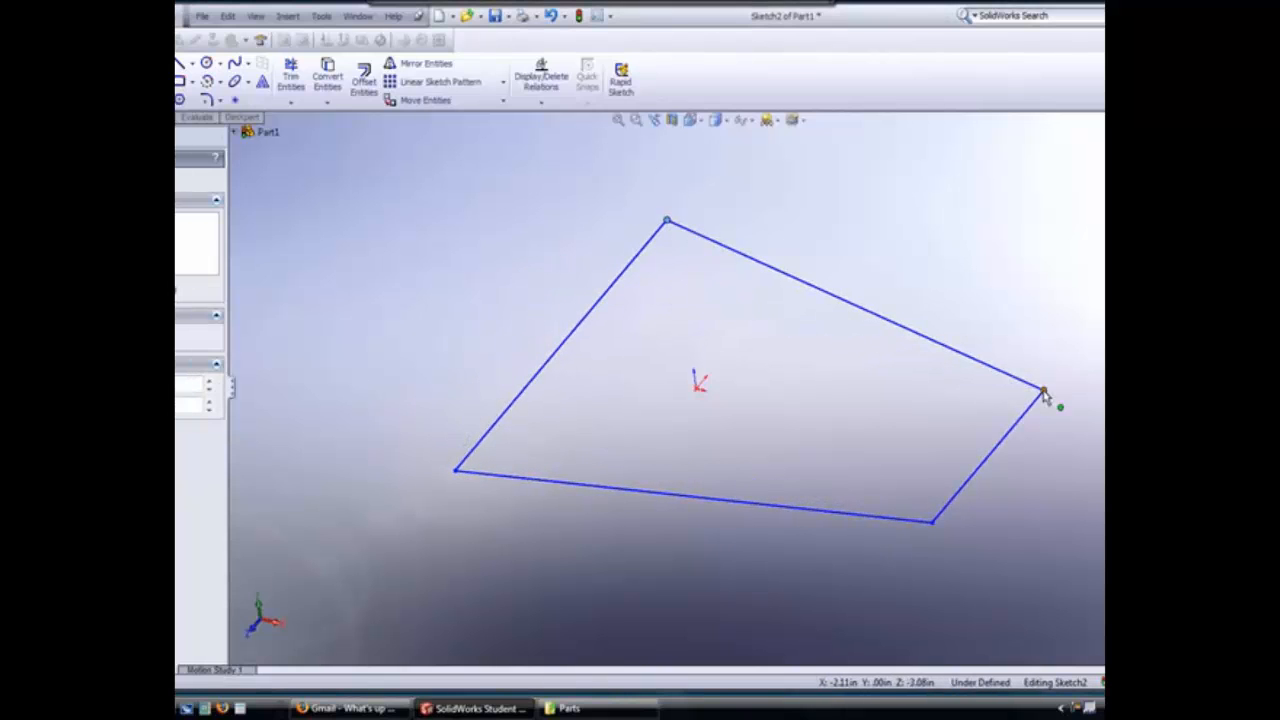
pyautogui.moveTo(1043, 393)
pyautogui.mouseDown()
pyautogui.moveTo(904, 394)
pyautogui.moveTo(898, 381)
pyautogui.mouseUp()
pyautogui.moveTo(934, 522)
pyautogui.mouseDown()
pyautogui.moveTo(831, 574)
pyautogui.moveTo(1022, 604)
pyautogui.moveTo(910, 602)
pyautogui.mouseUp()
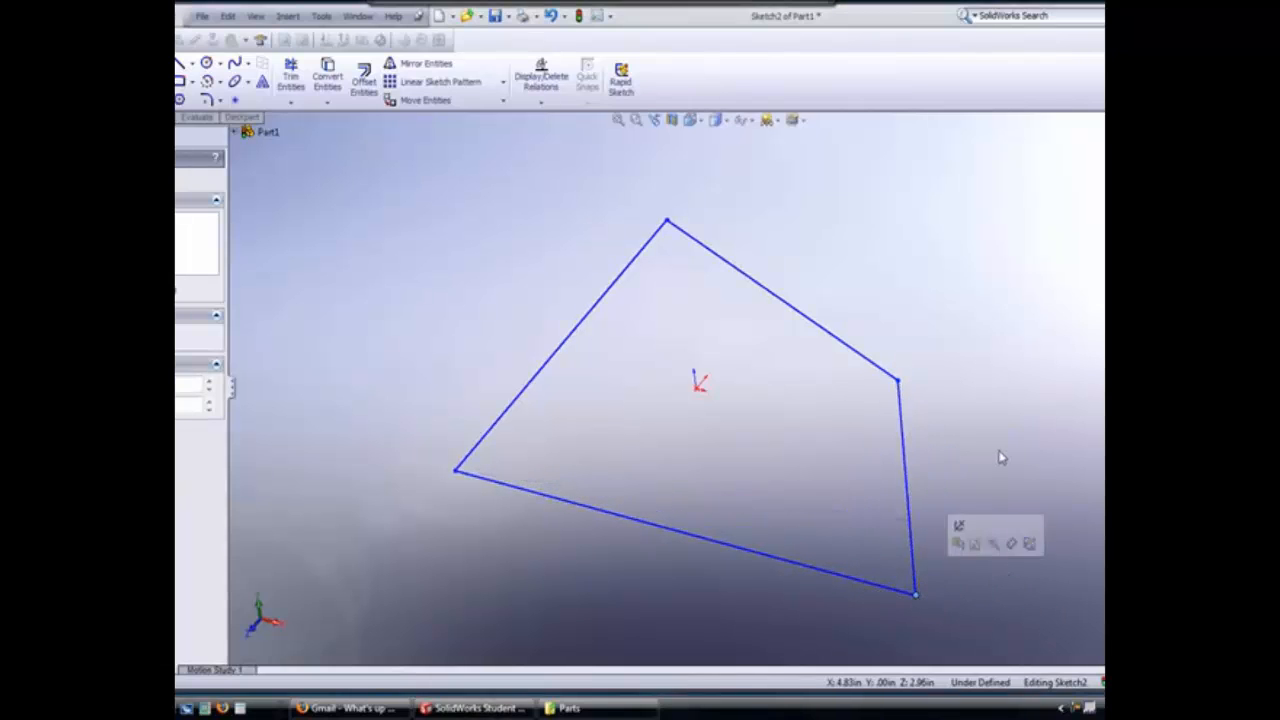
# Make the quadrilateral's upper side and right side perpendicular, and clear the selection
pyautogui.moveTo(1000, 457)
pyautogui.mouseDown(button='middle')
pyautogui.moveTo(1034, 449)
pyautogui.moveTo(994, 406)
pyautogui.moveTo(1017, 381)
pyautogui.moveTo(1020, 442)
pyautogui.mouseUp(button='middle')
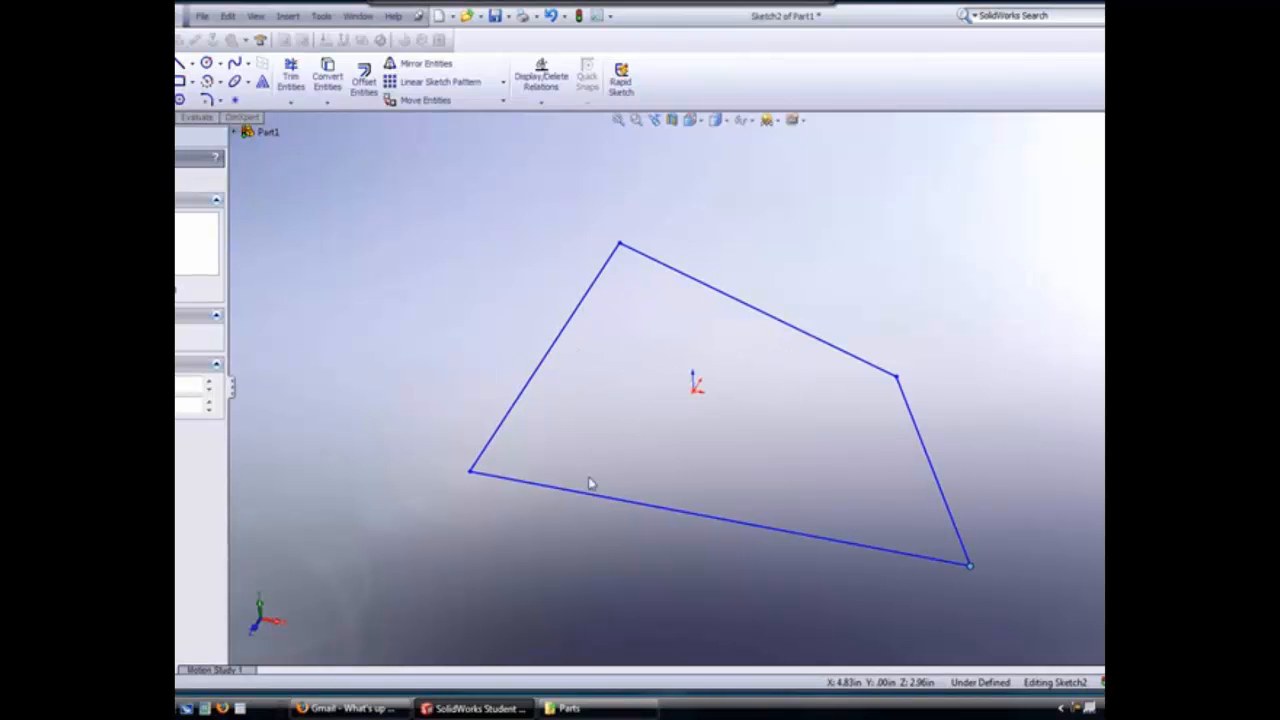
pyautogui.click(877, 375)
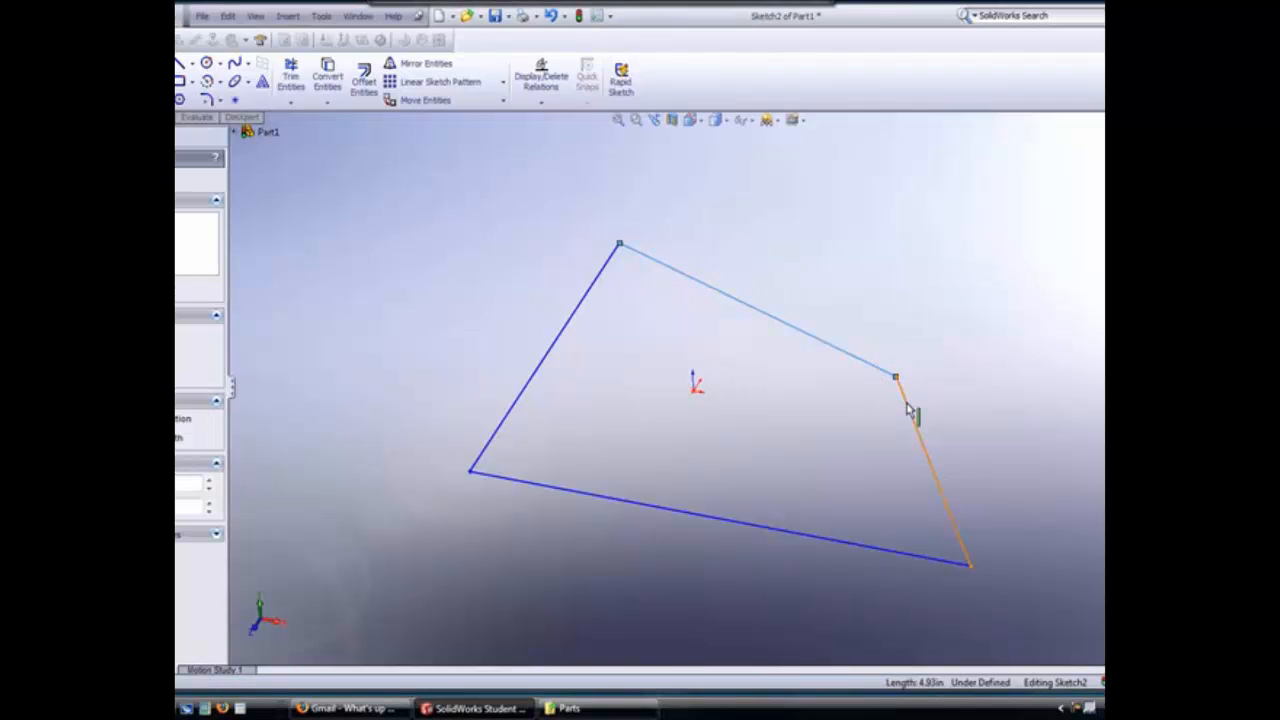
pyautogui.keyDown('ctrl'); pyautogui.click(909, 406); pyautogui.keyUp('ctrl')
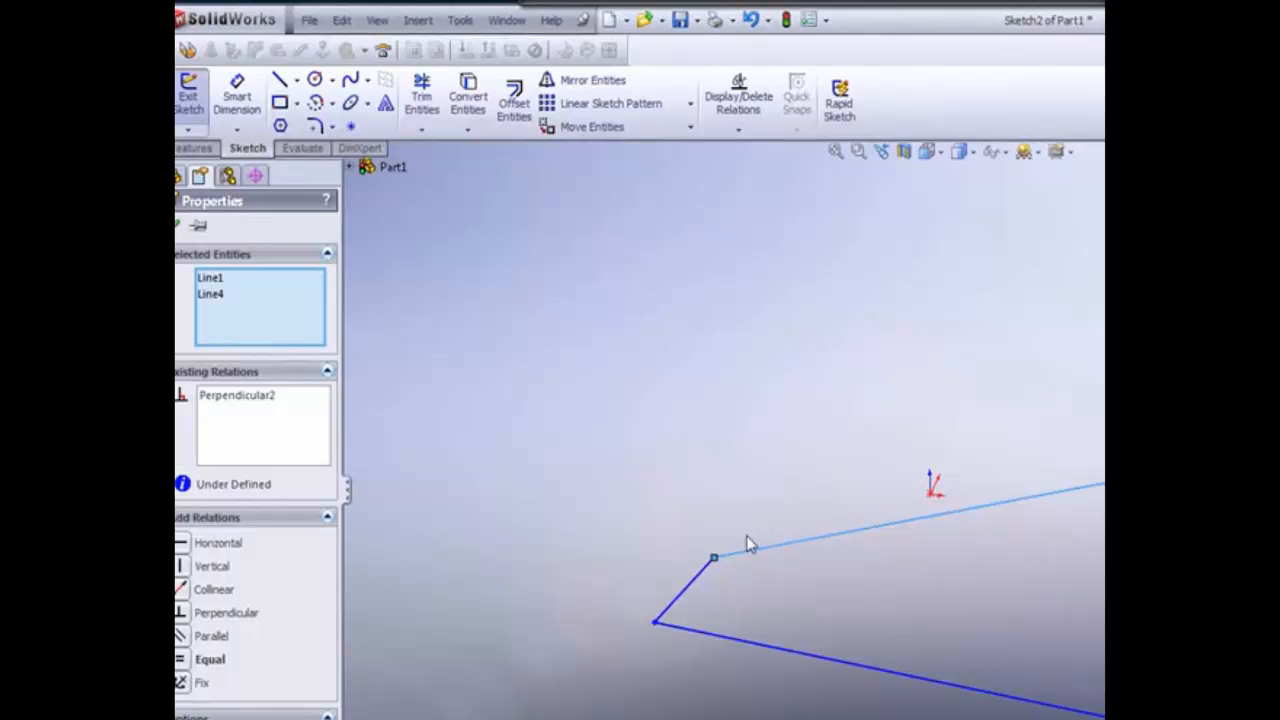
pyautogui.keyDown('ctrl'); pyautogui.click(704, 574); pyautogui.keyUp('ctrl')
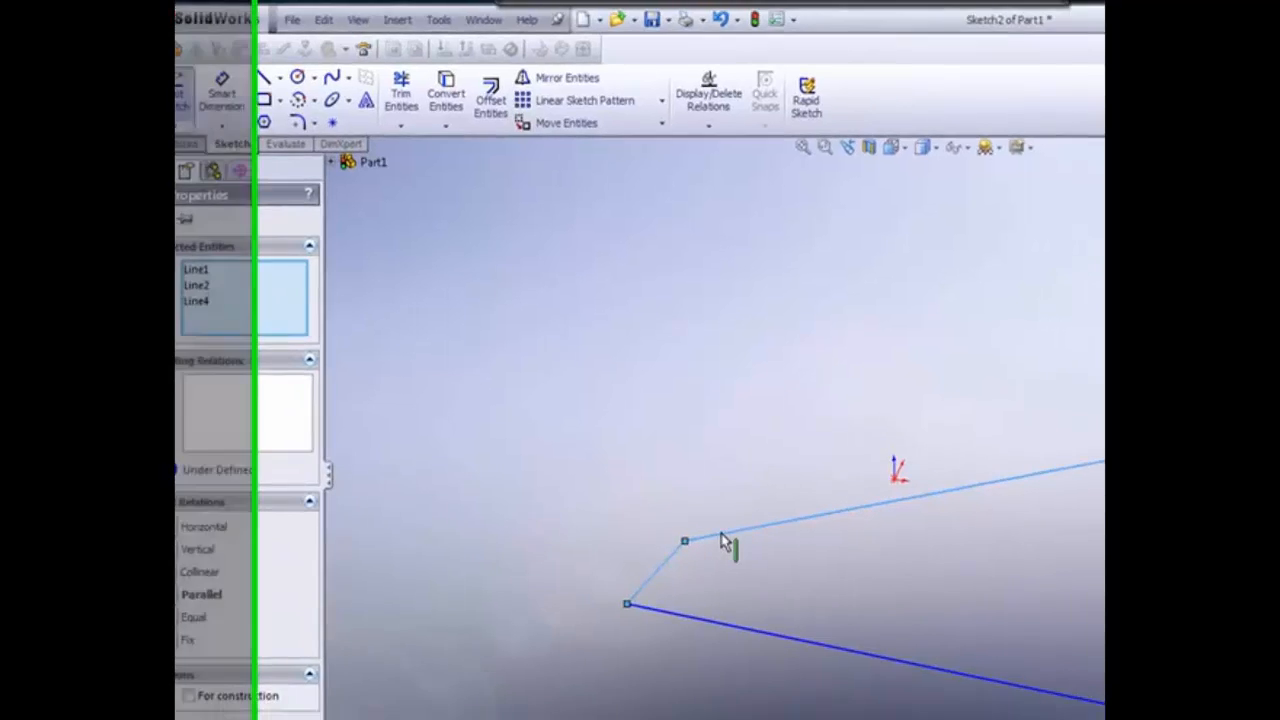
pyautogui.click(753, 575)
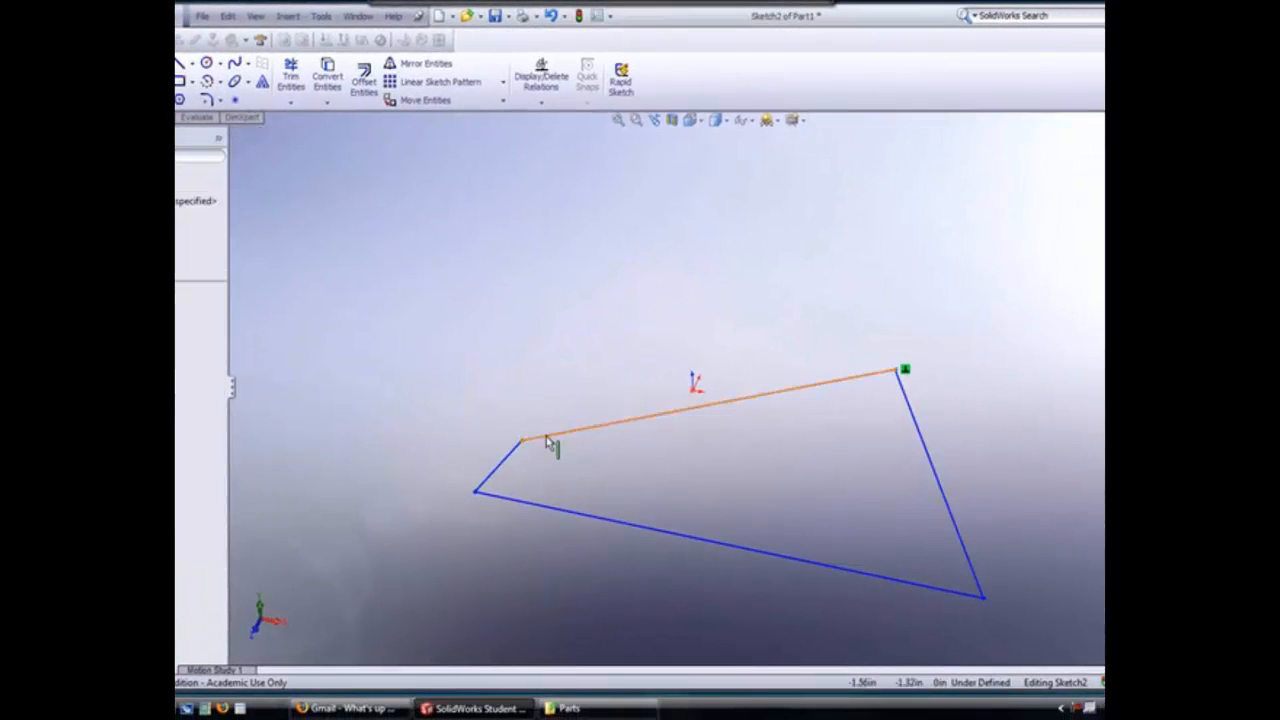
# Try a parallel relation between the quadrilateral's left and right sides and undo it
pyautogui.click(549, 438)
pyautogui.click(506, 458)
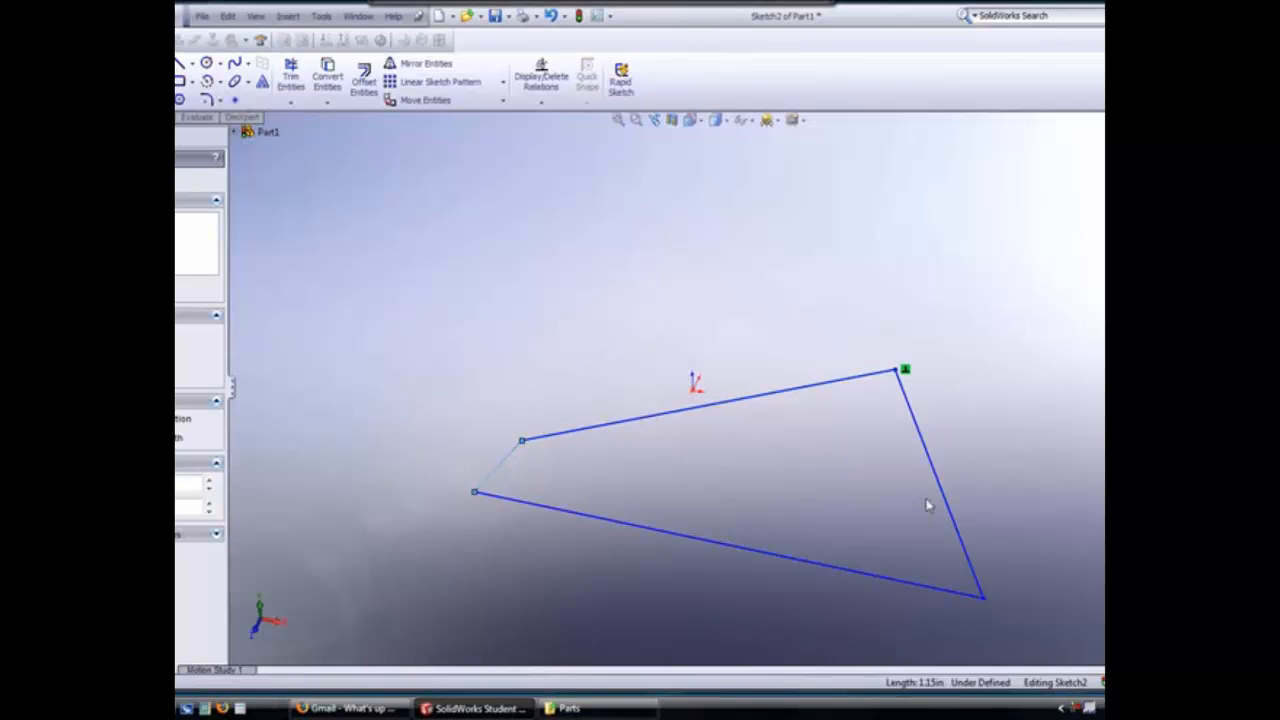
pyautogui.keyDown('ctrl'); pyautogui.click(949, 500); pyautogui.keyUp('ctrl')
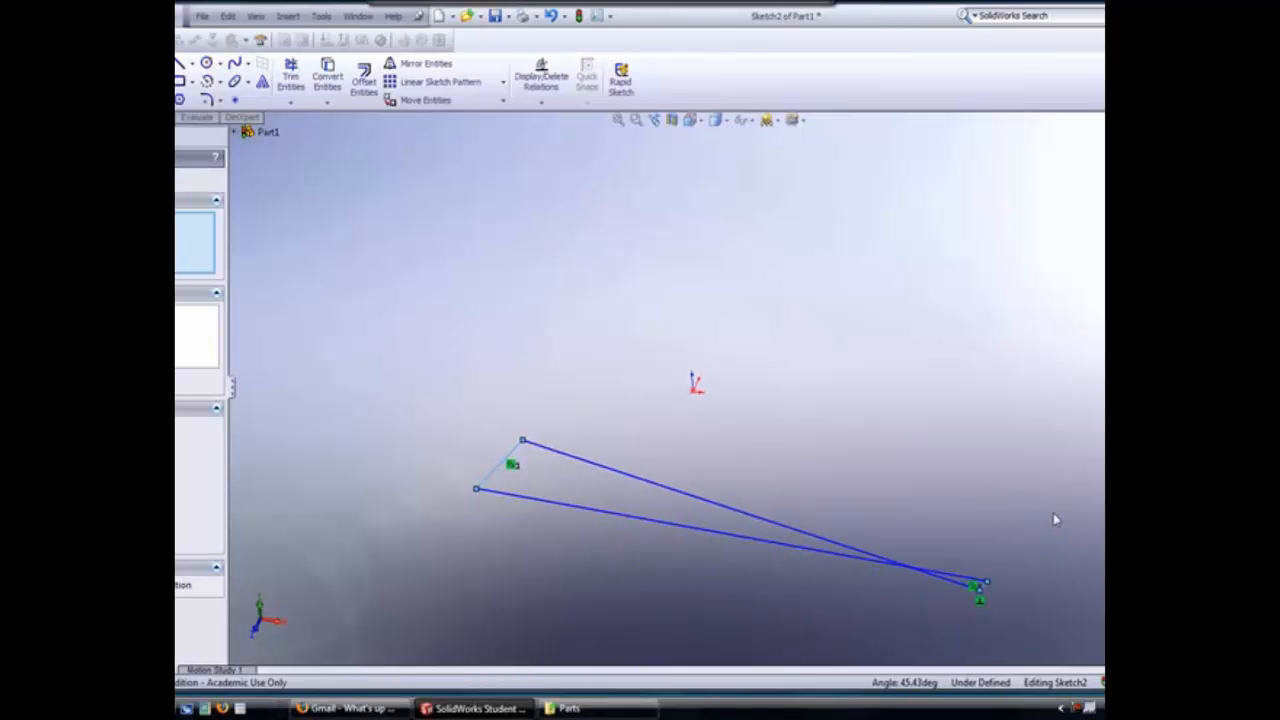
pyautogui.hotkey('ctrl', 'z')
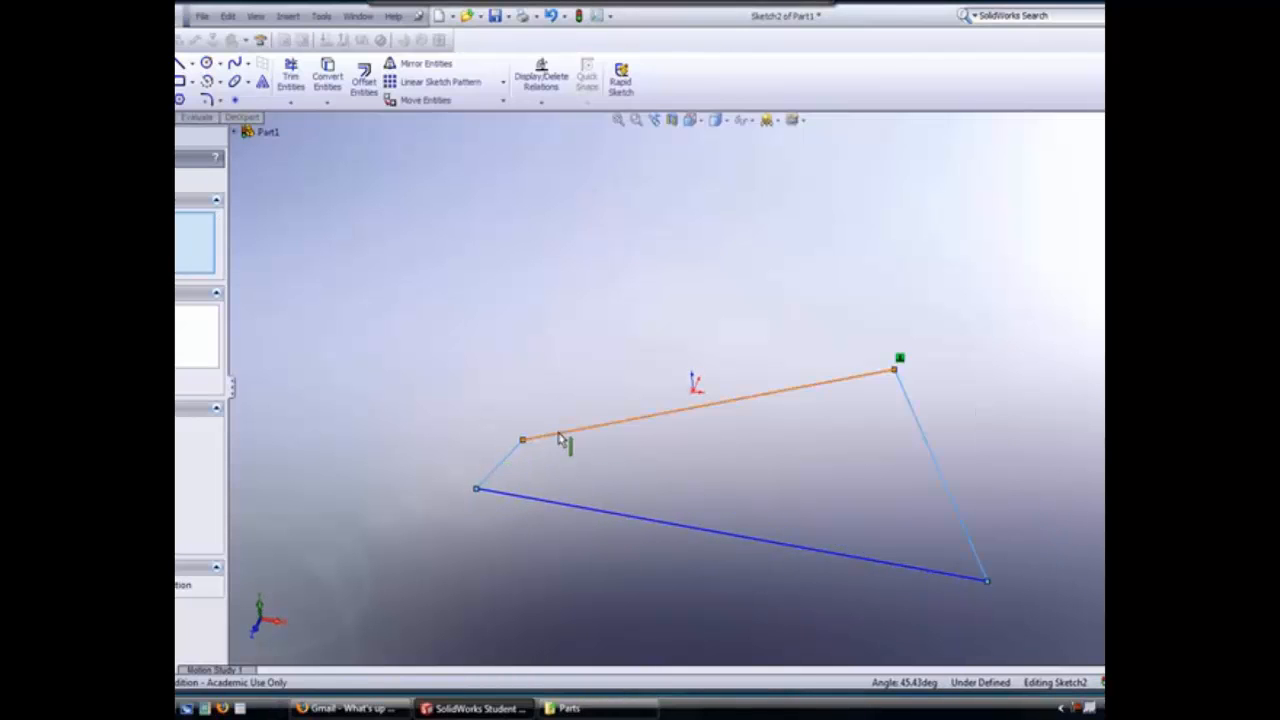
# Add a perpendicular relation between the quadrilateral's upper side and its short left side
pyautogui.click(565, 432)
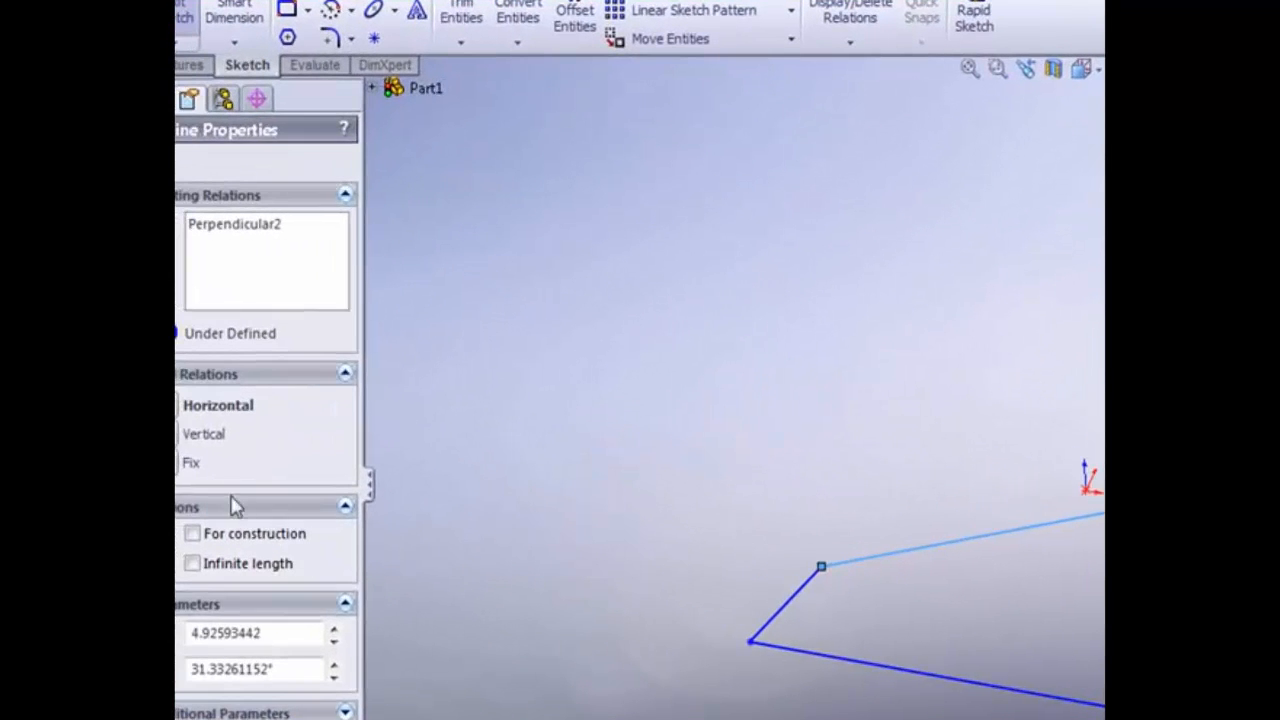
pyautogui.click(662, 474)
pyautogui.click(863, 565)
pyautogui.keyDown('ctrl'); pyautogui.click(792, 598); pyautogui.keyUp('ctrl')
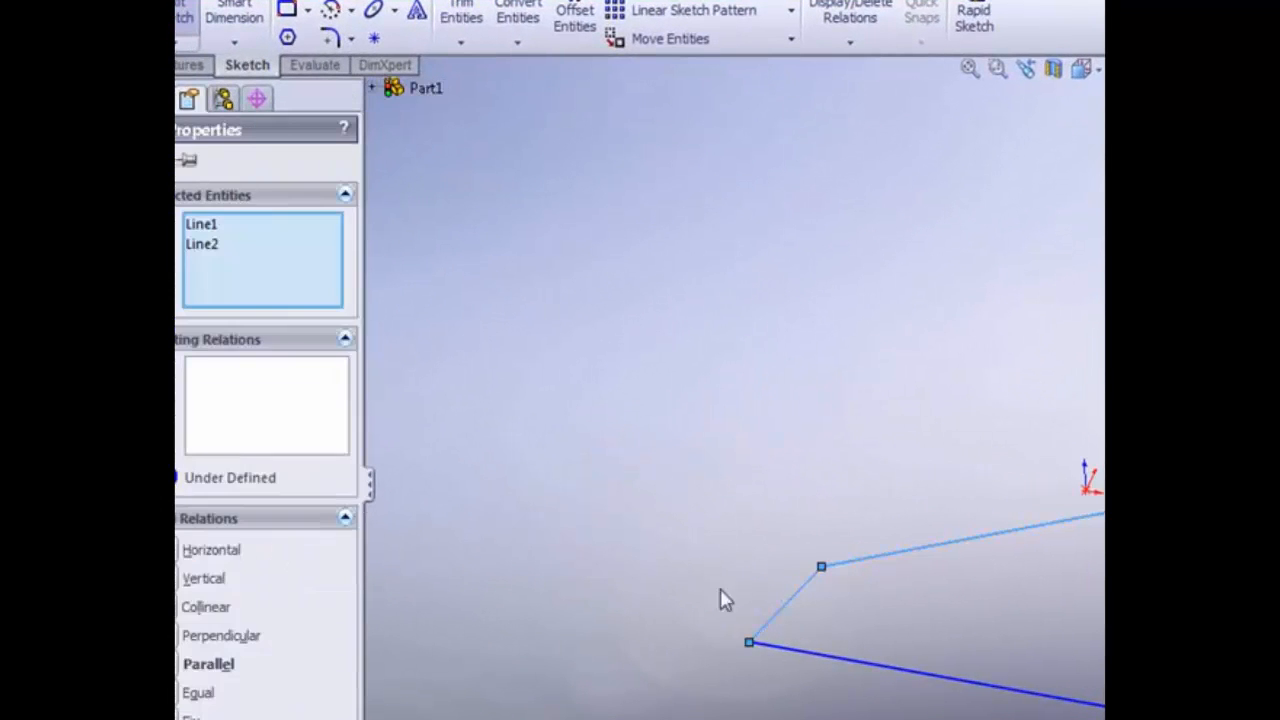
pyautogui.click(215, 638)
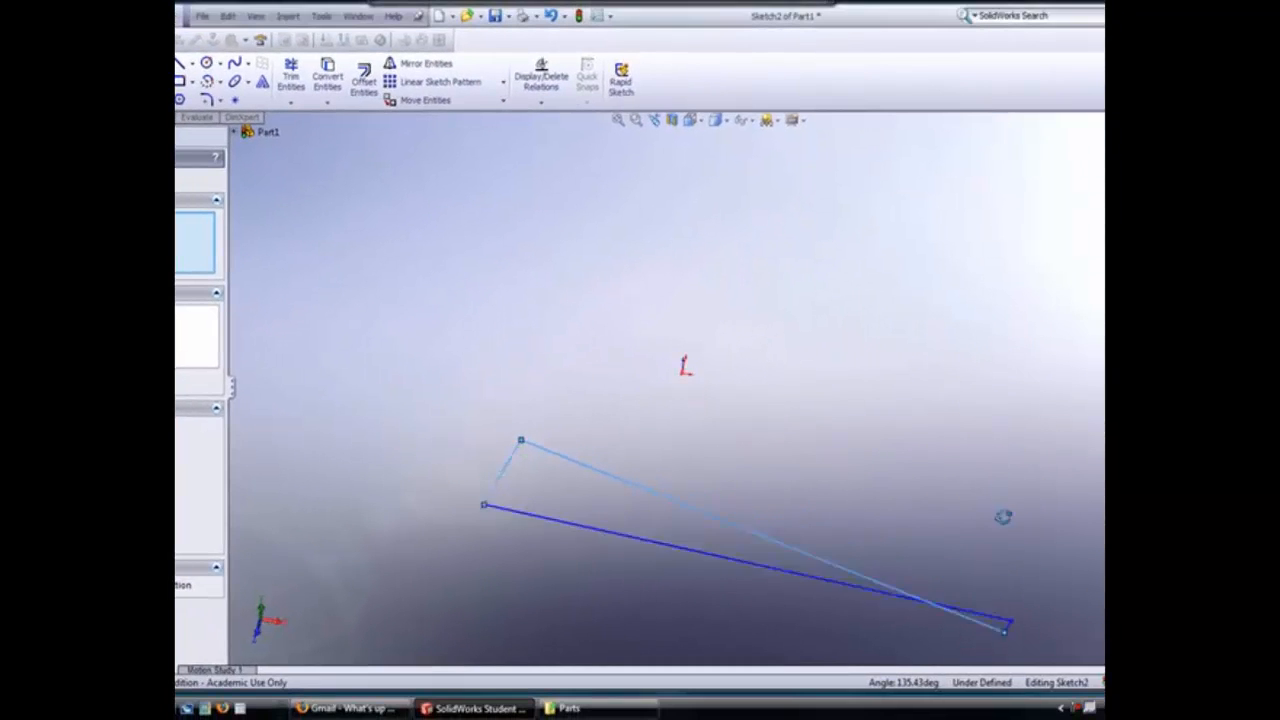
# Move the corner joining the upper and right sides outward to about X 3.80 in, Z -0.75 in, and show the sketch in Top view
pyautogui.moveTo(1003, 517); pyautogui.dragTo(1008, 587, button='middle')
pyautogui.moveTo(1002, 616)
pyautogui.mouseDown()
pyautogui.moveTo(1062, 441)
pyautogui.moveTo(985, 387)
pyautogui.mouseUp()
pyautogui.moveTo(856, 358)
pyautogui.mouseDown(button='middle')
pyautogui.moveTo(877, 426)
pyautogui.moveTo(863, 454)
pyautogui.moveTo(851, 451)
pyautogui.mouseUp(button='middle')
pyautogui.click(697, 120)
pyautogui.click(710, 145)
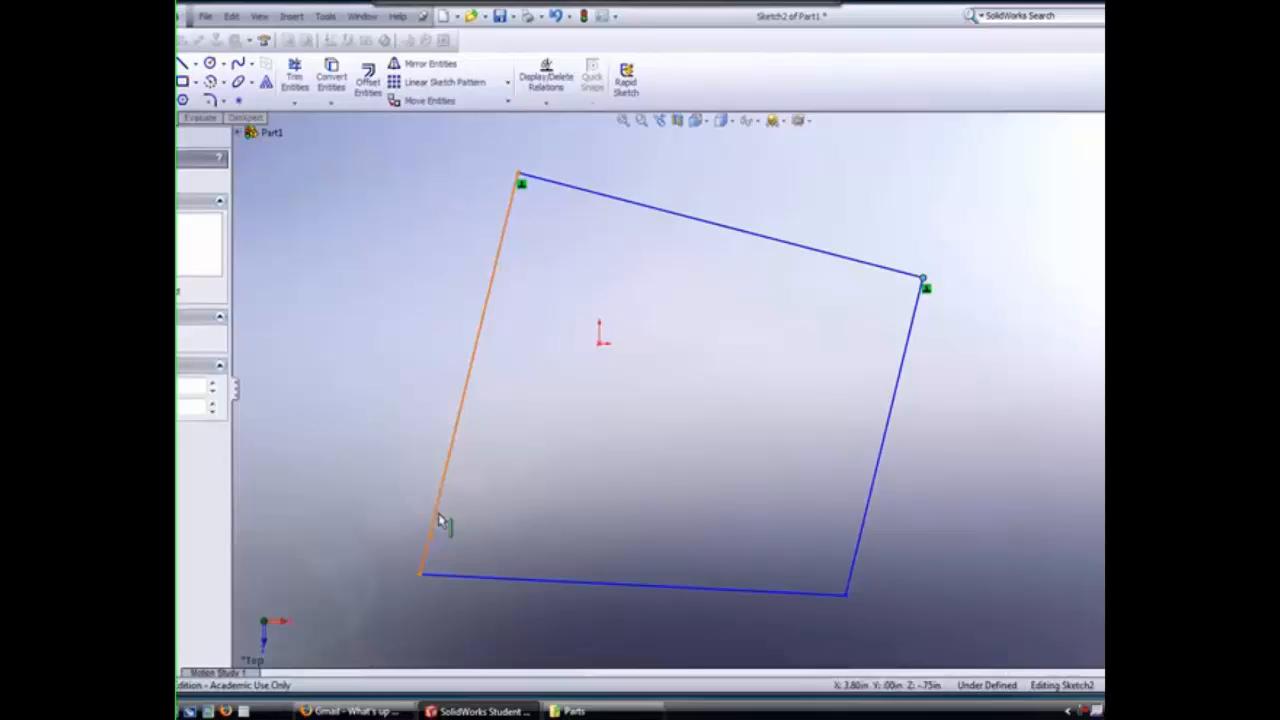
# Add a perpendicular relation between the quadrilateral's left side and its lower side
pyautogui.click(552, 583)
pyautogui.keyDown('ctrl'); pyautogui.click(447, 583); pyautogui.keyUp('ctrl')
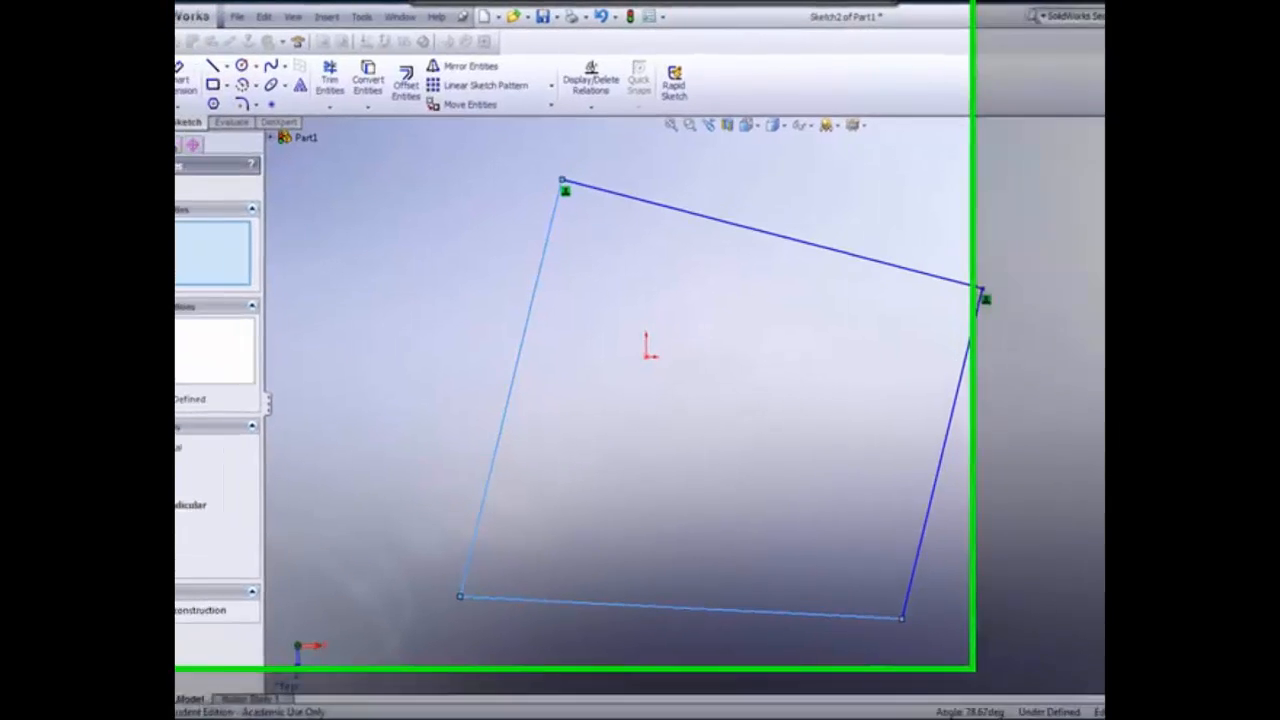
pyautogui.click(212, 548)
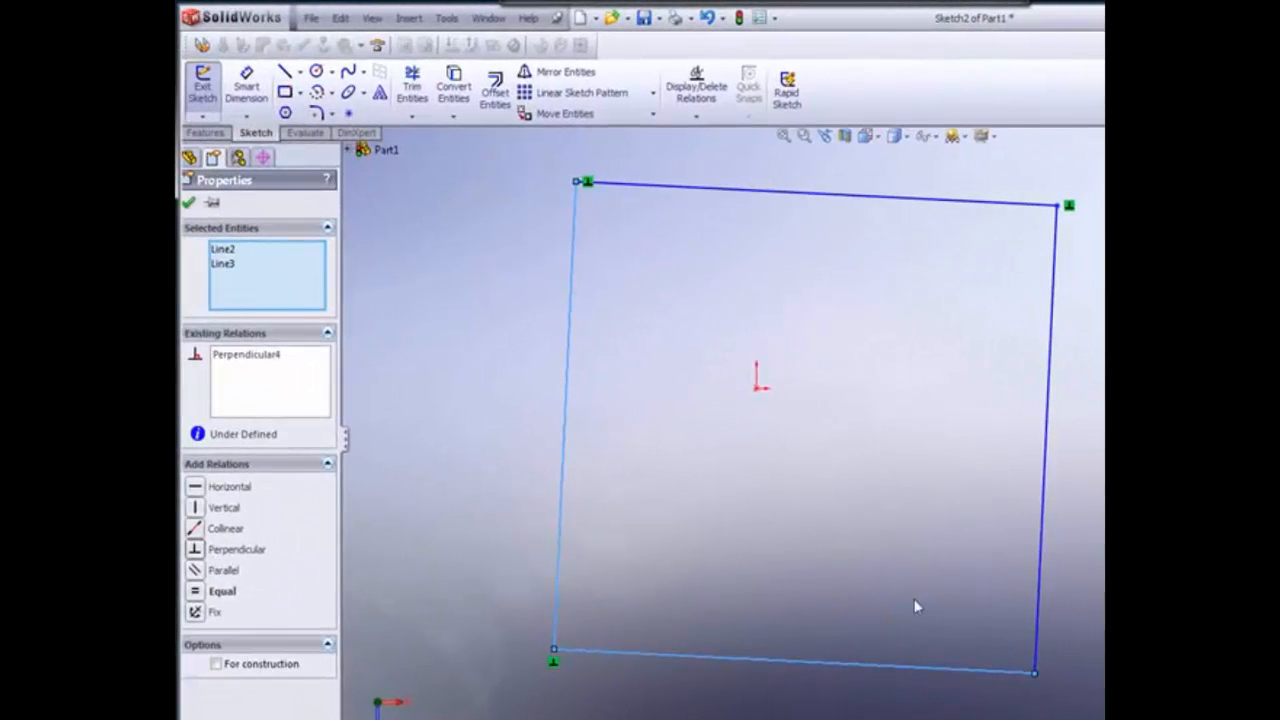
# Add a horizontal relation to the upper side of the quadrilateral in Top view
pyautogui.moveTo(978, 492)
pyautogui.mouseDown(button='middle')
pyautogui.moveTo(960, 489)
pyautogui.moveTo(974, 460)
pyautogui.moveTo(1040, 465)
pyautogui.mouseUp(button='middle')
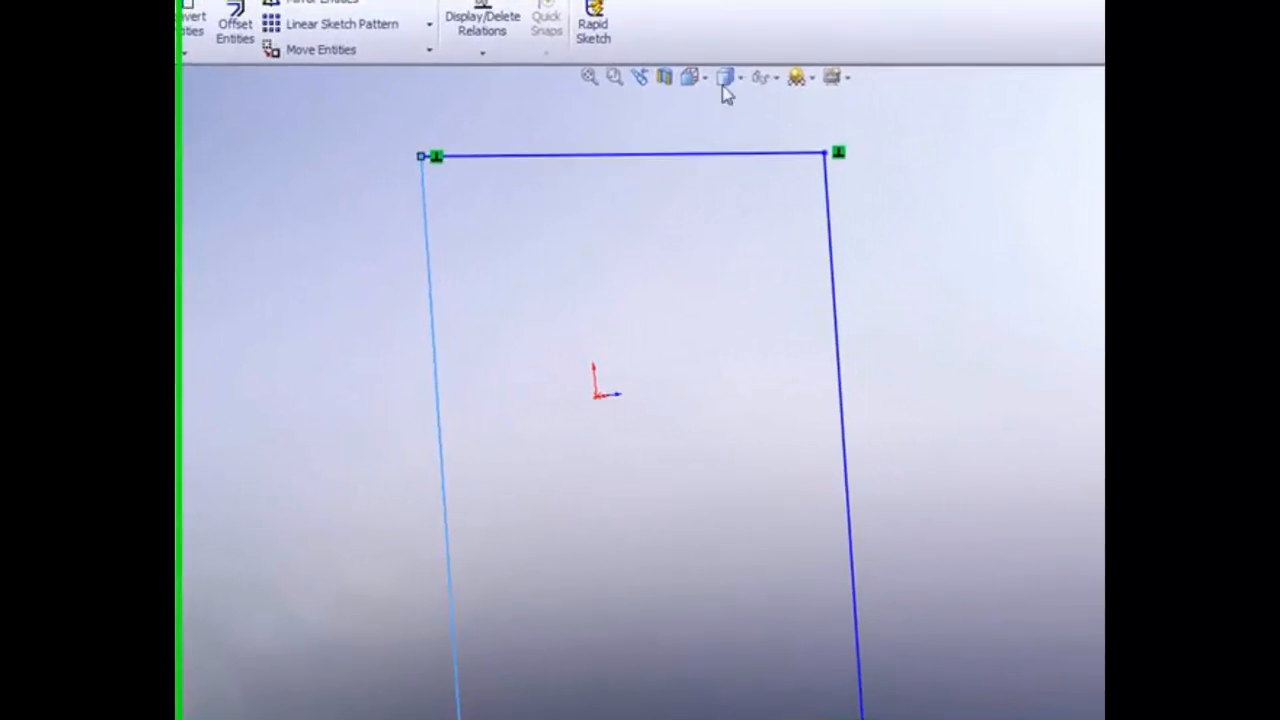
pyautogui.click(725, 80)
pyautogui.click(716, 106)
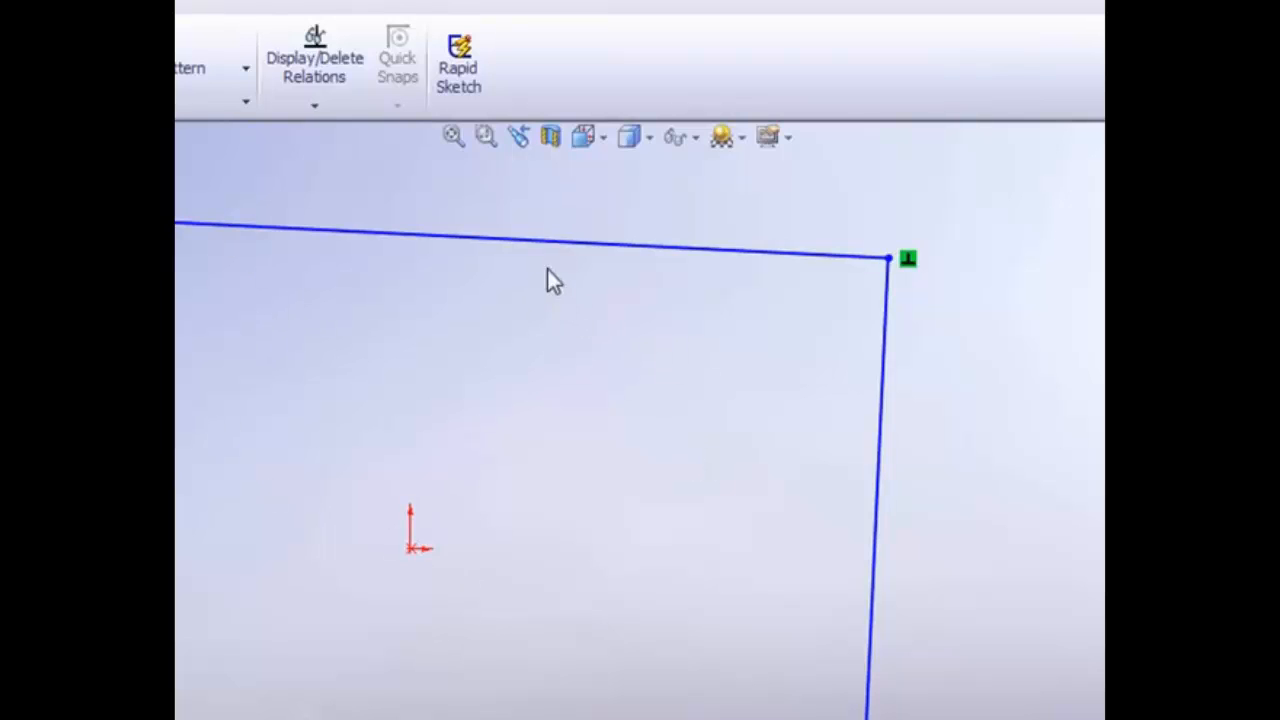
pyautogui.click(548, 242)
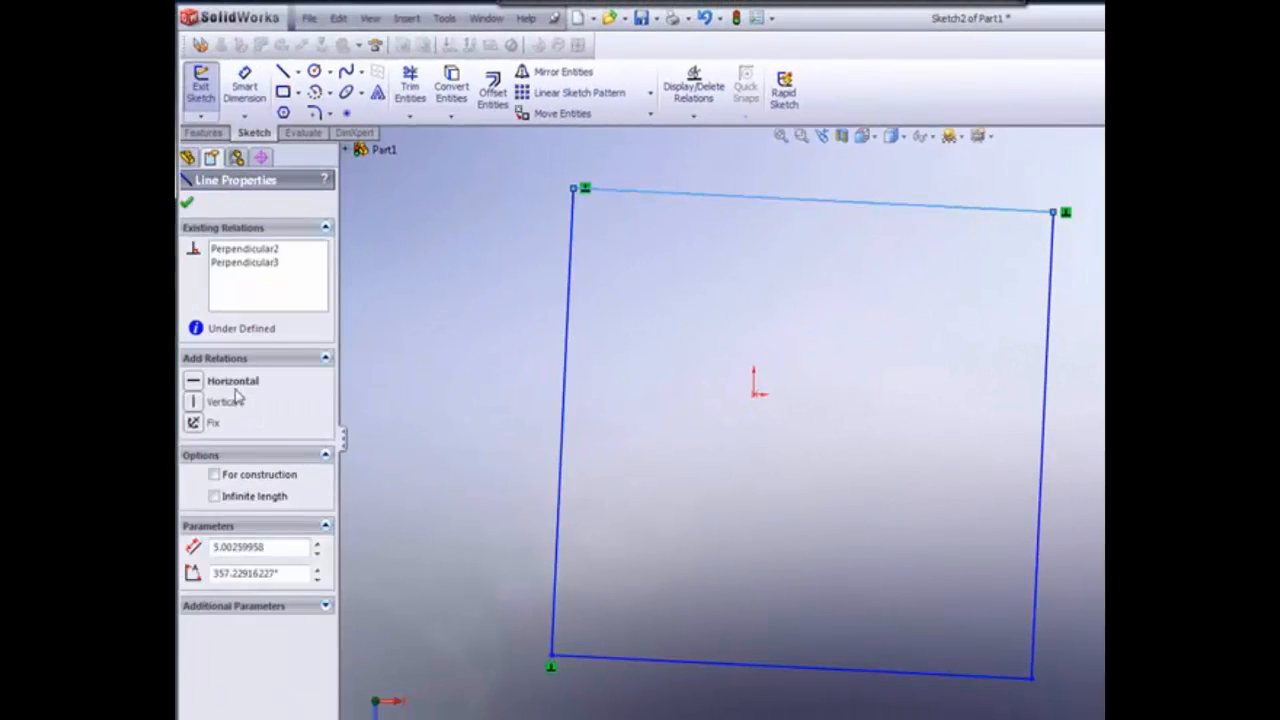
pyautogui.click(231, 381)
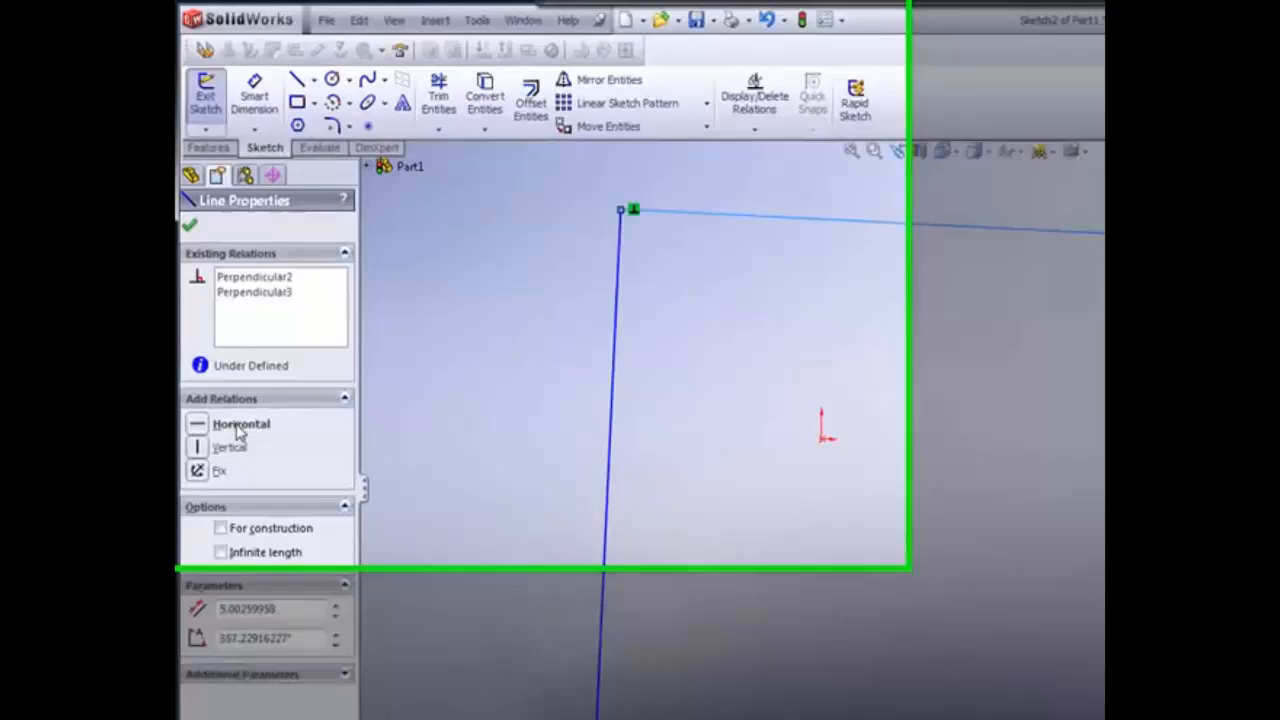
pyautogui.click(233, 410)
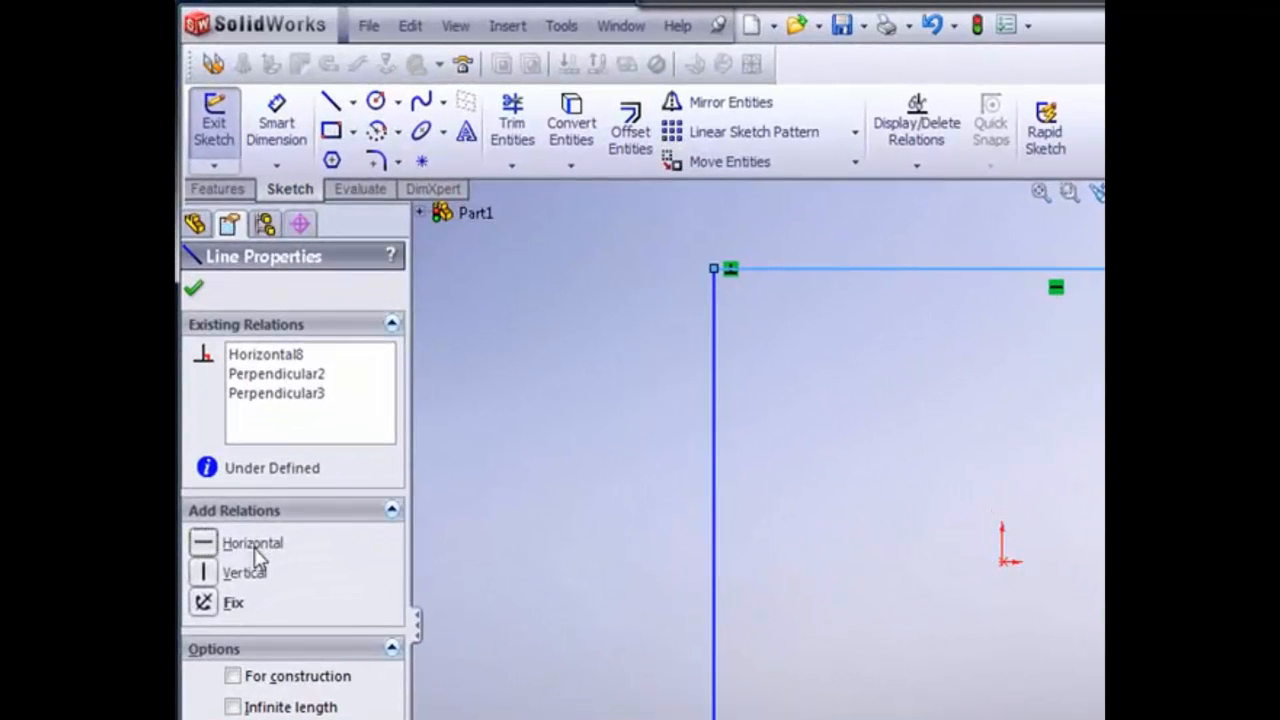
# Move the rectangle's upper-left corner to about X -2.62 in, Z -1.11 in and its lower-right corner to about X 3.47 in, Z 0.69 in
pyautogui.moveTo(708, 276); pyautogui.dragTo(645, 407)
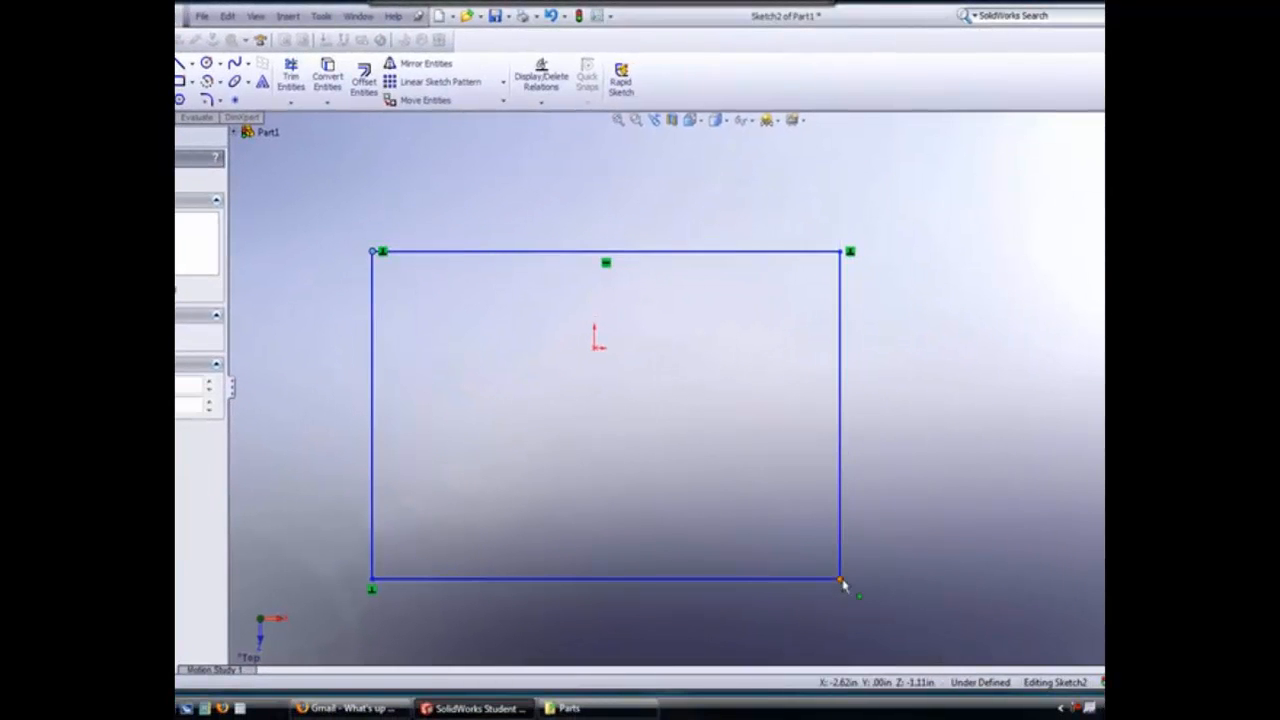
pyautogui.moveTo(842, 585); pyautogui.dragTo(889, 408)
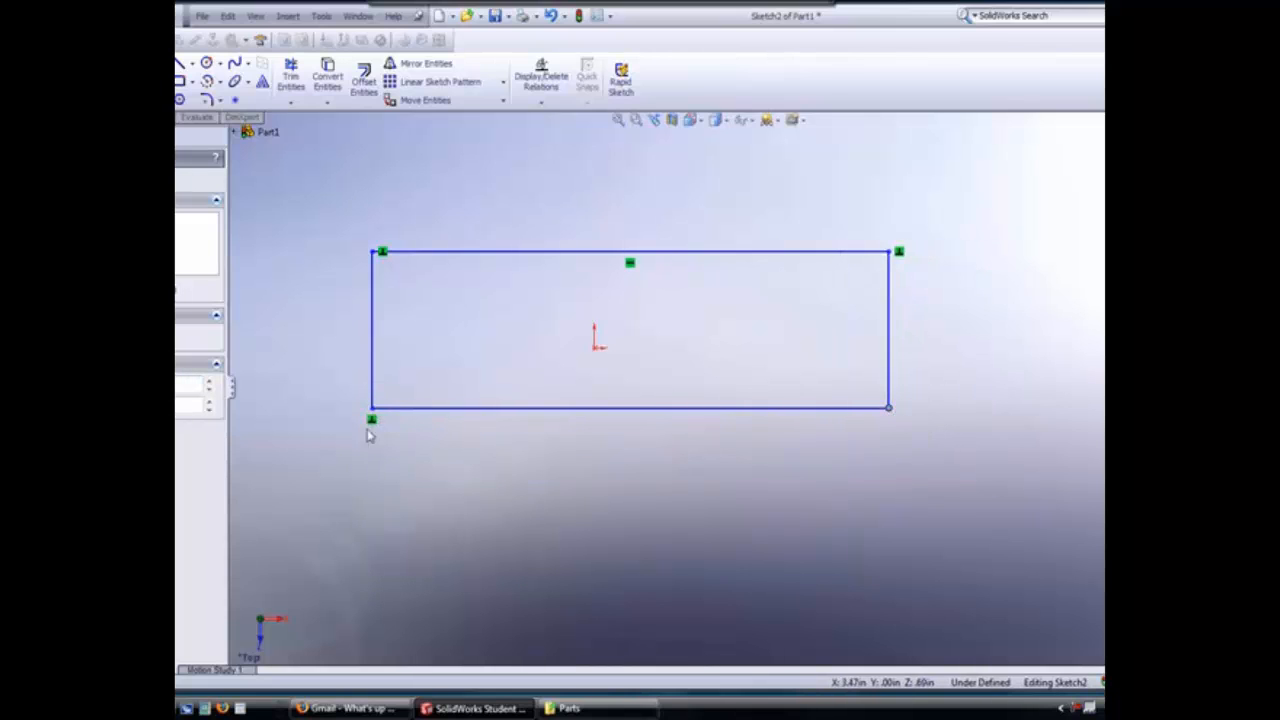
# Replace the perpendicular relations with a horizontal relation on the lower side and vertical relations on the left and right sides
pyautogui.moveTo(566, 368)
pyautogui.mouseDown(button='middle')
pyautogui.moveTo(538, 343)
pyautogui.moveTo(593, 363)
pyautogui.moveTo(571, 286)
pyautogui.moveTo(546, 273)
pyautogui.moveTo(568, 310)
pyautogui.mouseUp(button='middle')
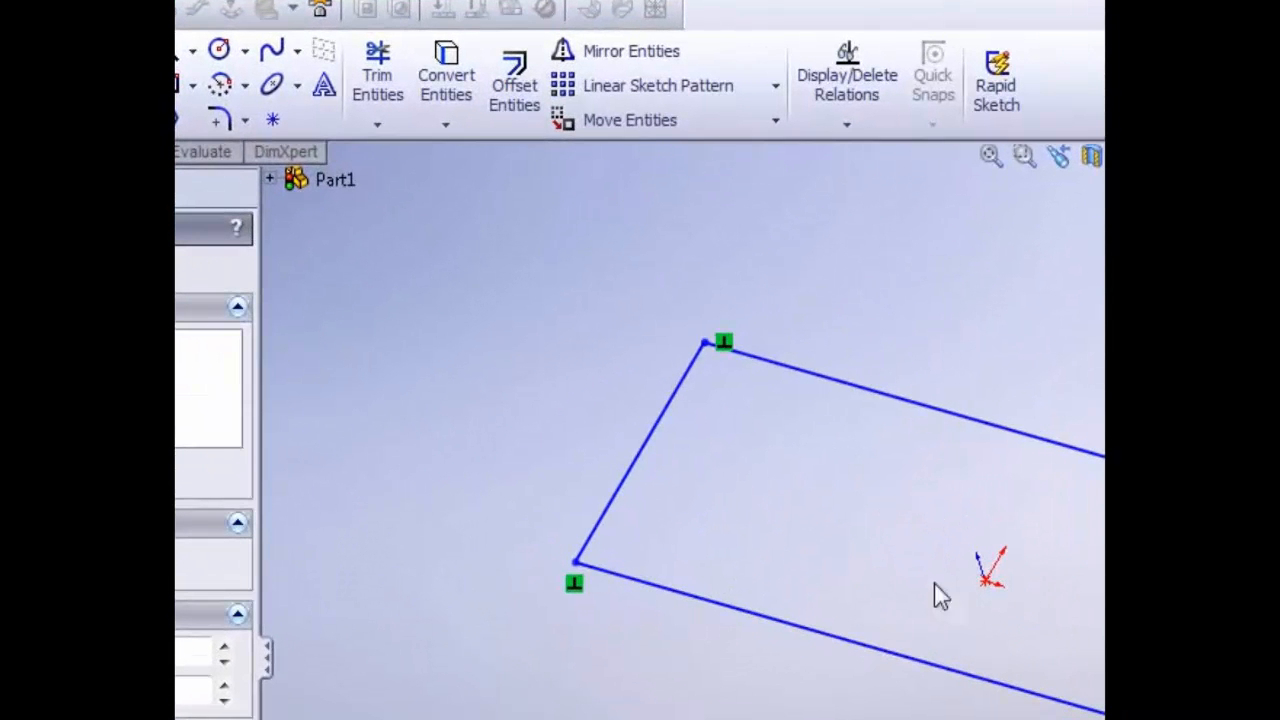
pyautogui.moveTo(576, 589)
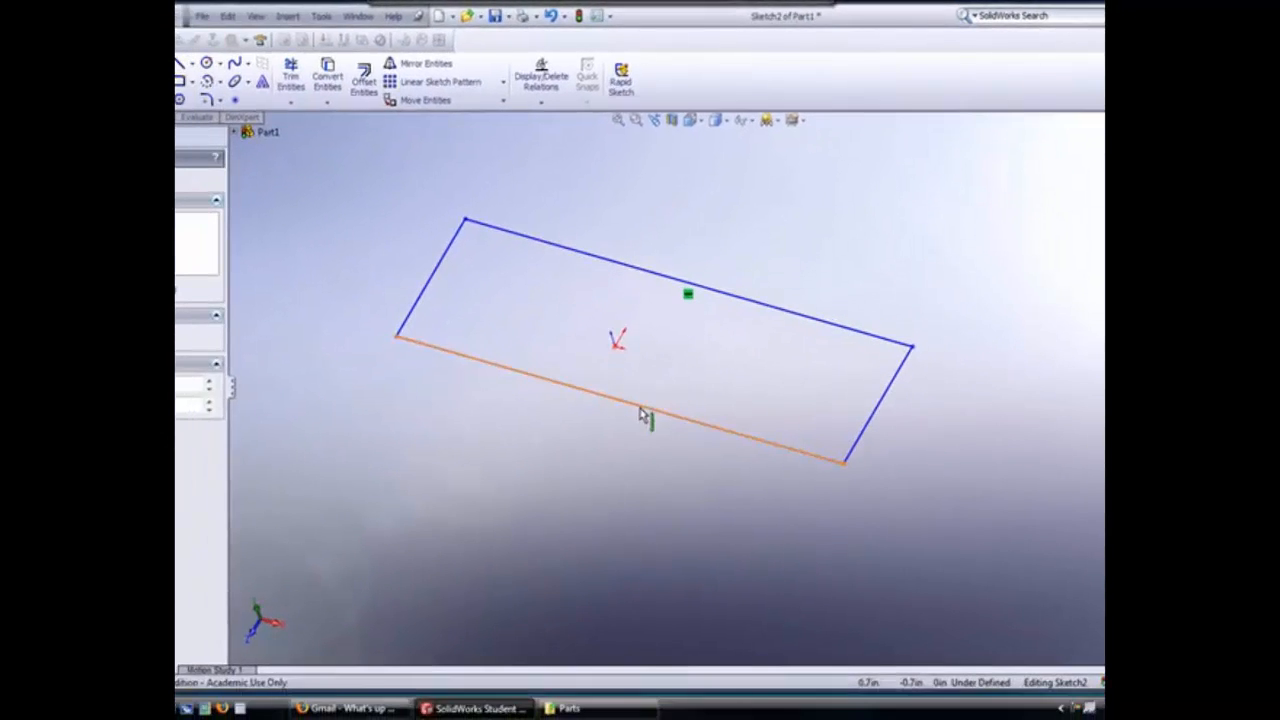
pyautogui.click(561, 533)
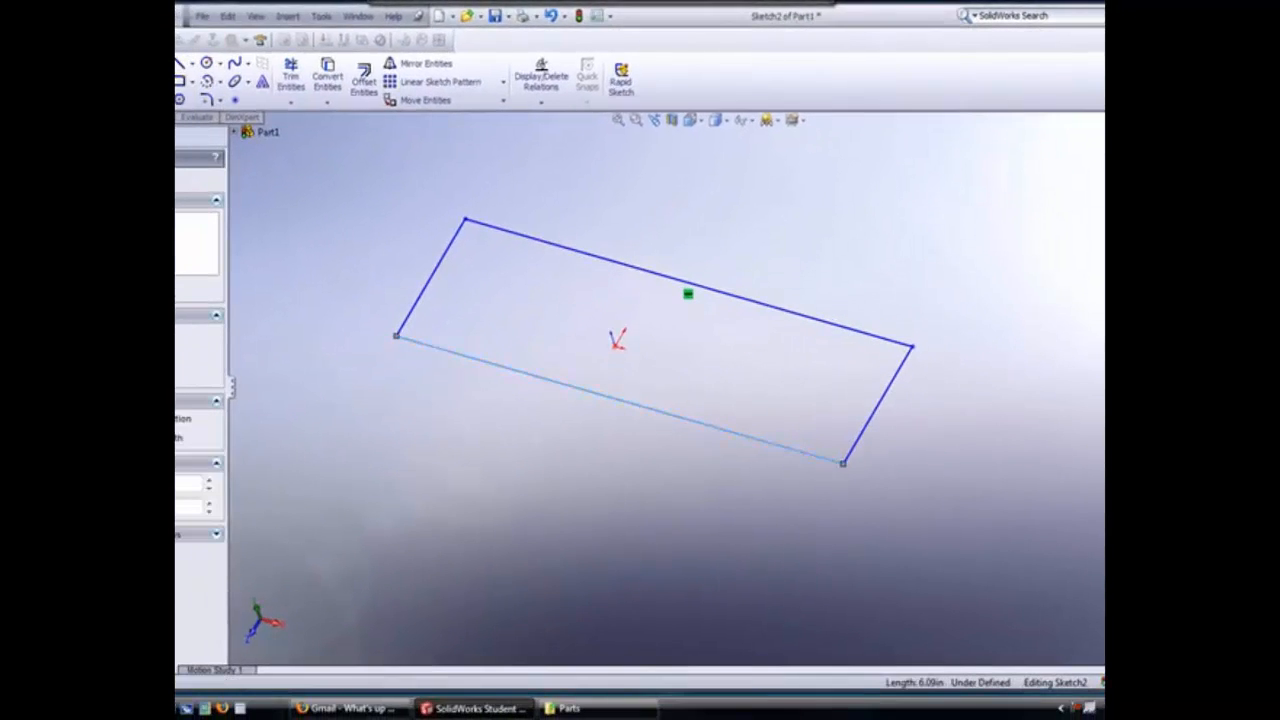
pyautogui.click(429, 290)
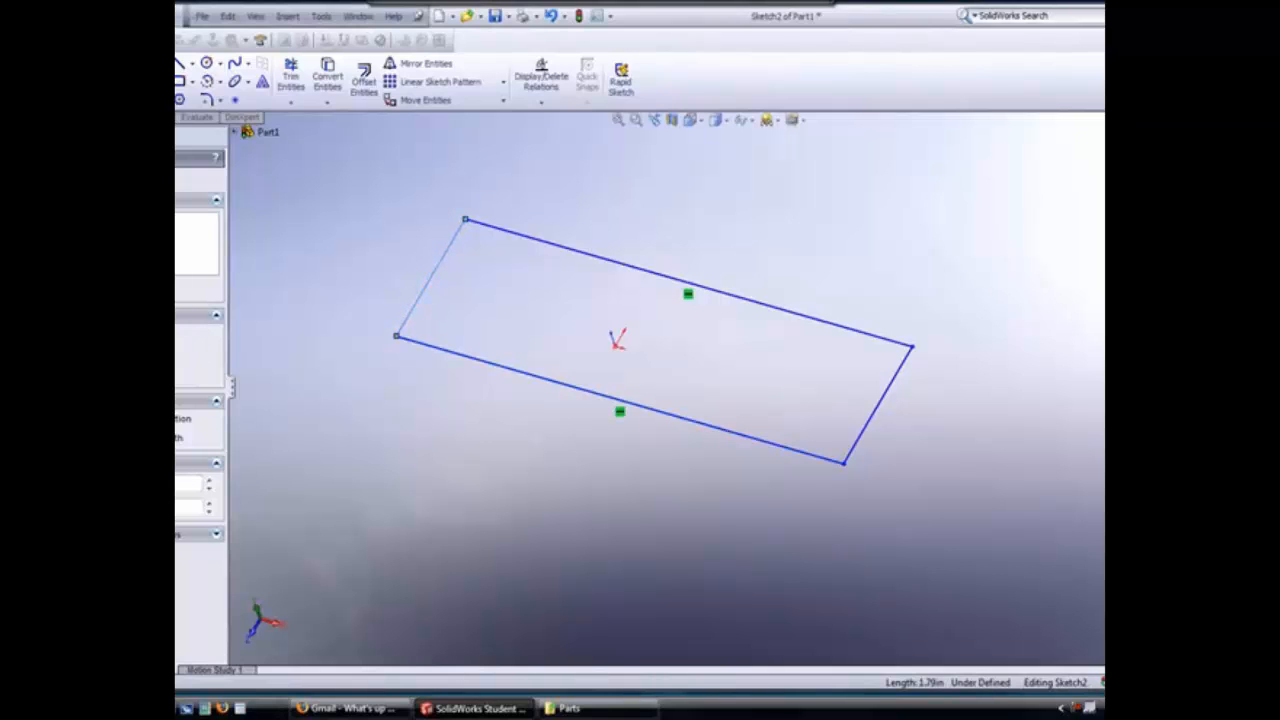
pyautogui.click(877, 425)
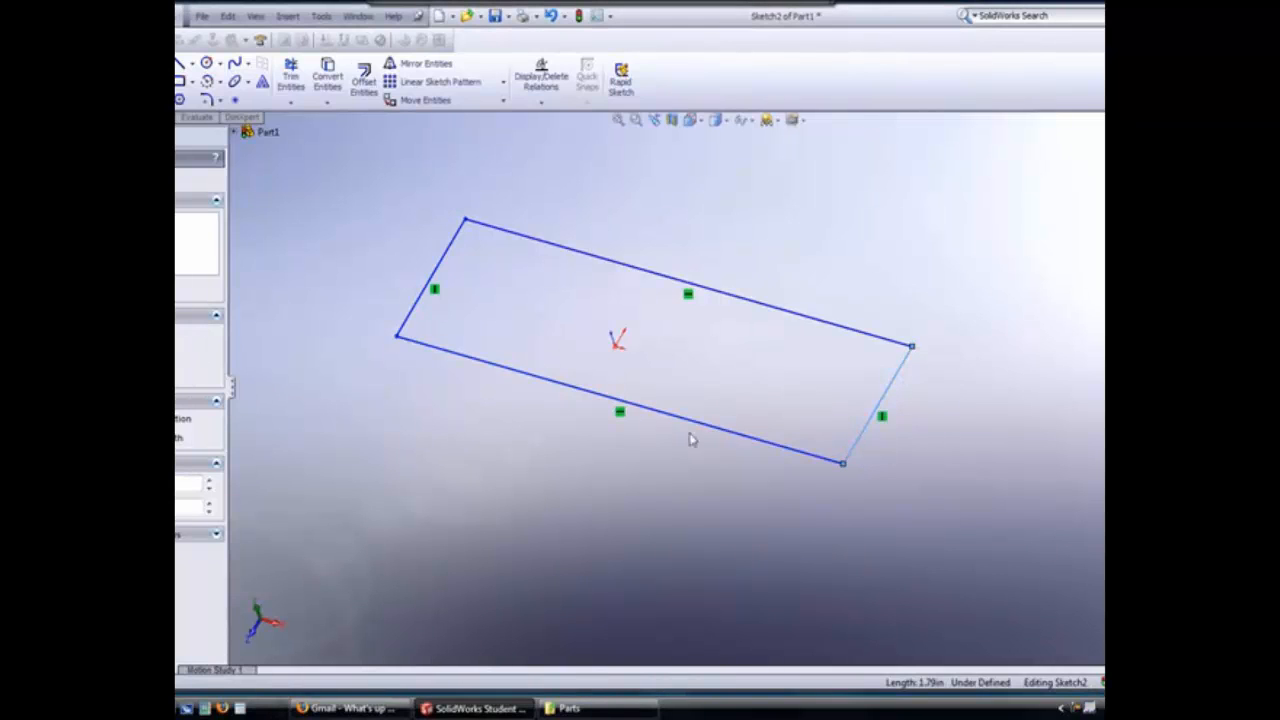
# Move the rectangle's lower-right corner to about X 3.10, Y -1.18 in and its upper-left corner to about X -2.77, Y 1.37 in
pyautogui.moveTo(843, 468); pyautogui.dragTo(796, 485)
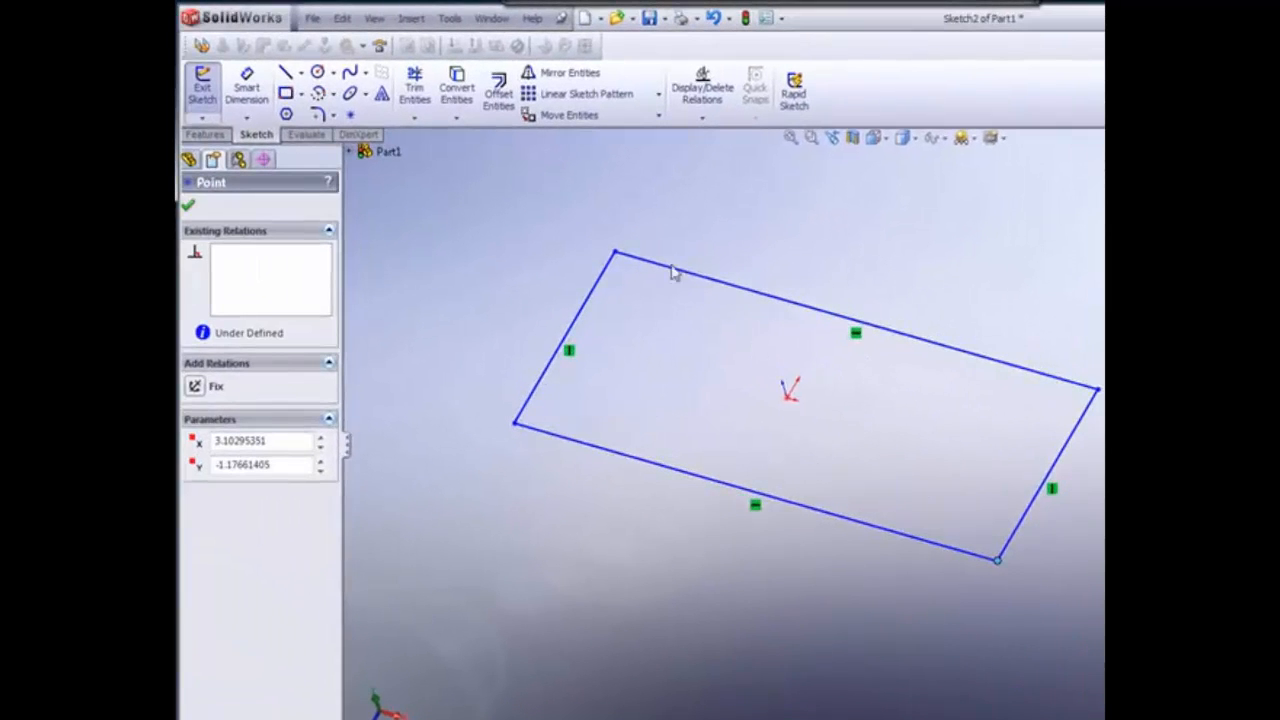
pyautogui.moveTo(673, 272)
pyautogui.mouseDown(button='middle')
pyautogui.moveTo(783, 363)
pyautogui.moveTo(791, 340)
pyautogui.moveTo(746, 249)
pyautogui.moveTo(818, 218)
pyautogui.moveTo(690, 190)
pyautogui.moveTo(741, 203)
pyautogui.mouseUp(button='middle')
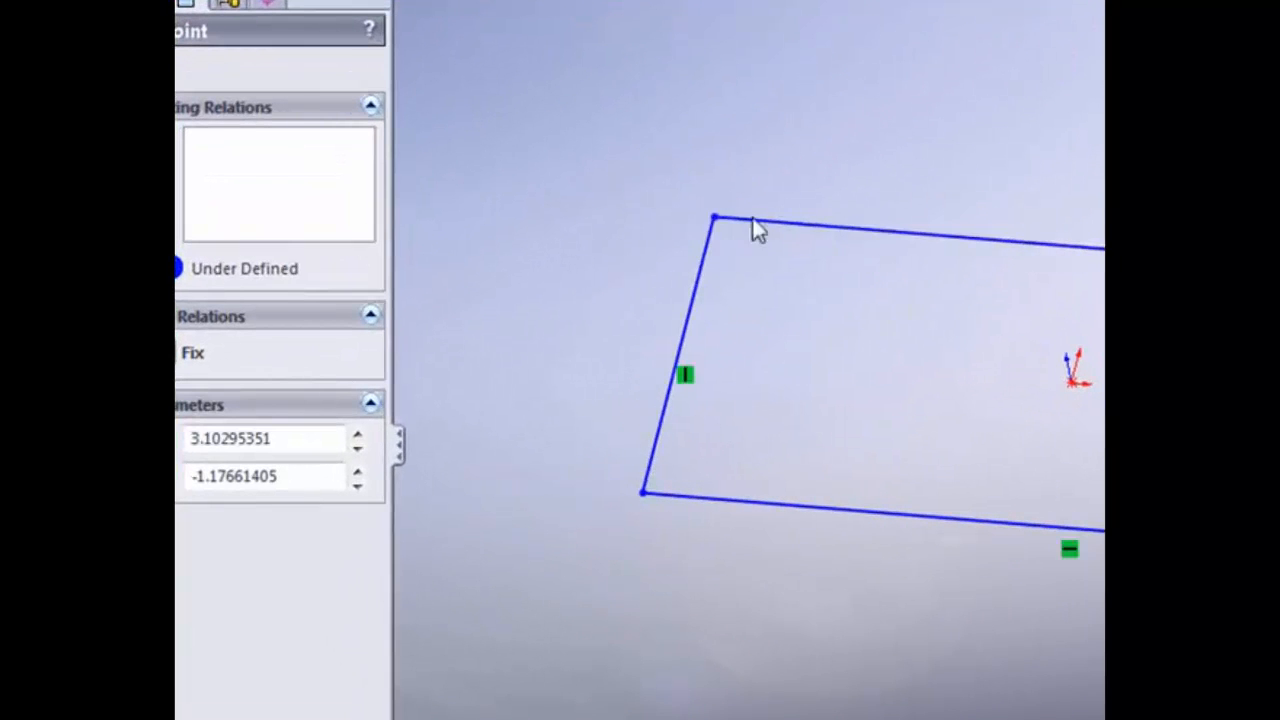
pyautogui.moveTo(720, 219)
pyautogui.mouseDown()
pyautogui.moveTo(731, 260)
pyautogui.moveTo(651, 251)
pyautogui.moveTo(796, 197)
pyautogui.moveTo(758, 174)
pyautogui.moveTo(720, 202)
pyautogui.moveTo(686, 267)
pyautogui.moveTo(700, 183)
pyautogui.mouseUp()
pyautogui.moveTo(829, 251); pyautogui.dragTo(930, 220, button='middle')
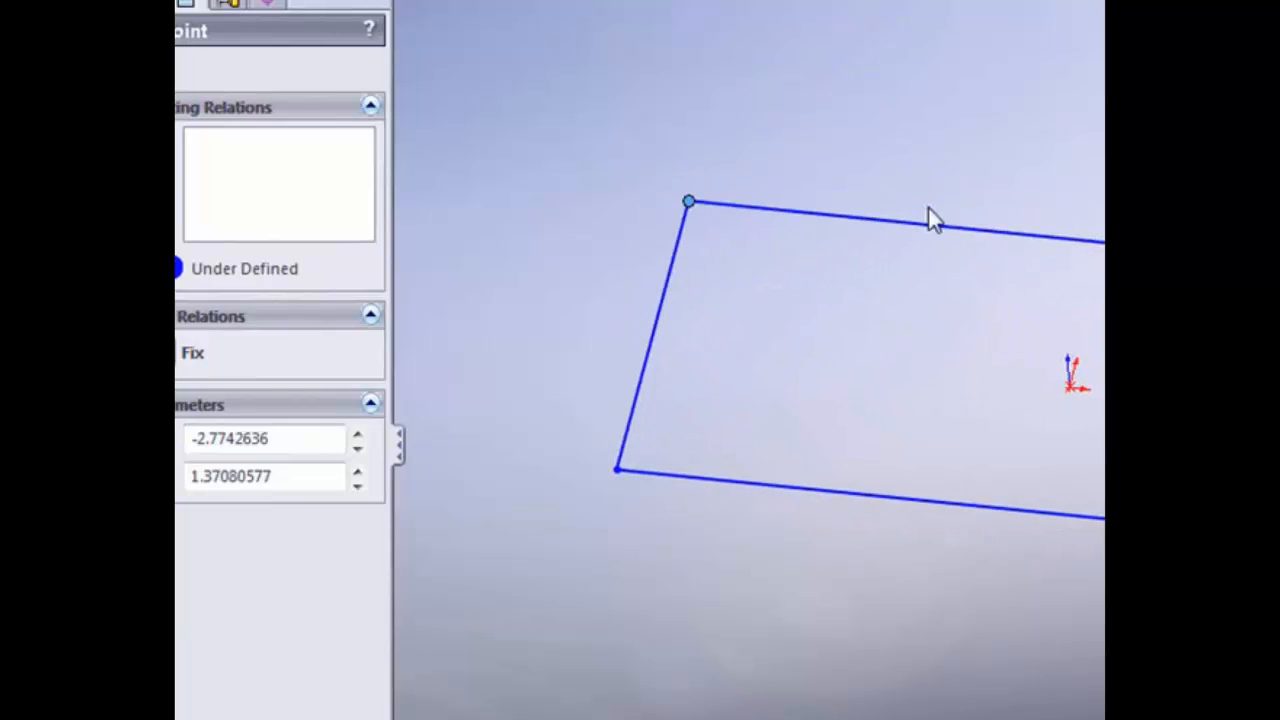
# Set the length of the rectangle's left side to 4 in in its line properties
pyautogui.click(683, 250)
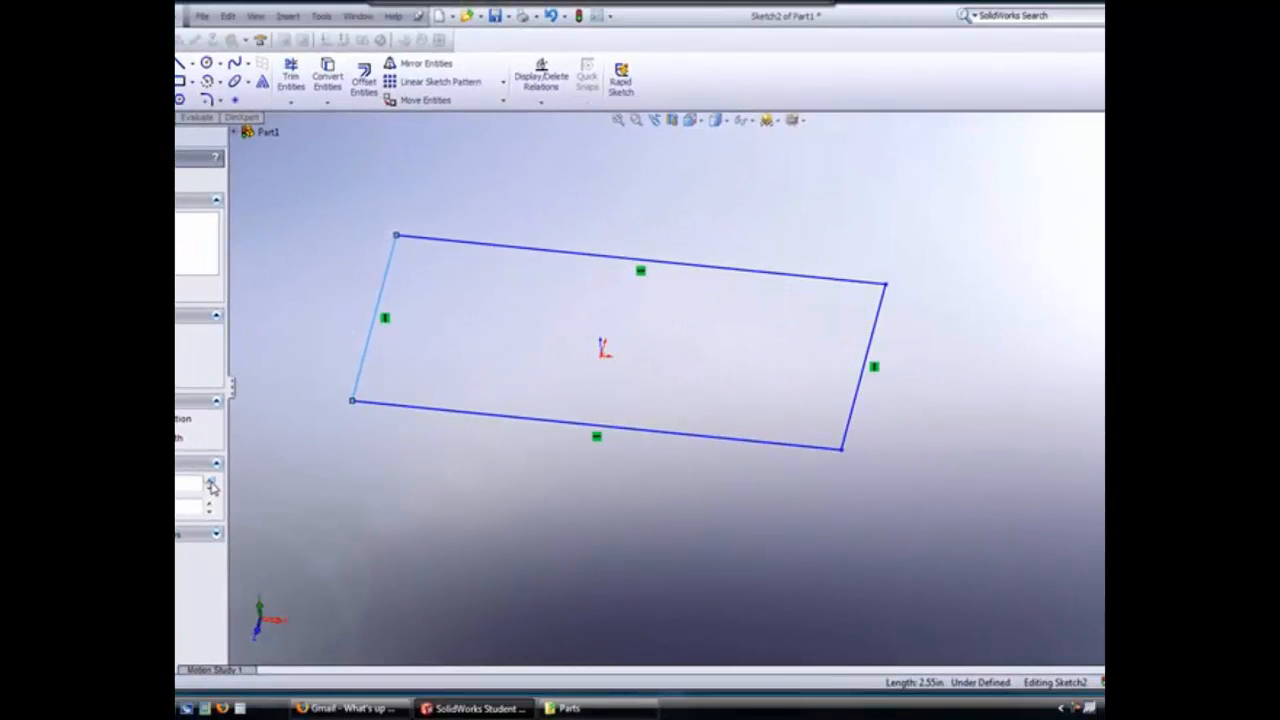
pyautogui.click(210, 482)
pyautogui.click(210, 482)
pyautogui.click(210, 482)
pyautogui.click(210, 482)
pyautogui.moveTo(290, 588); pyautogui.dragTo(209, 595)
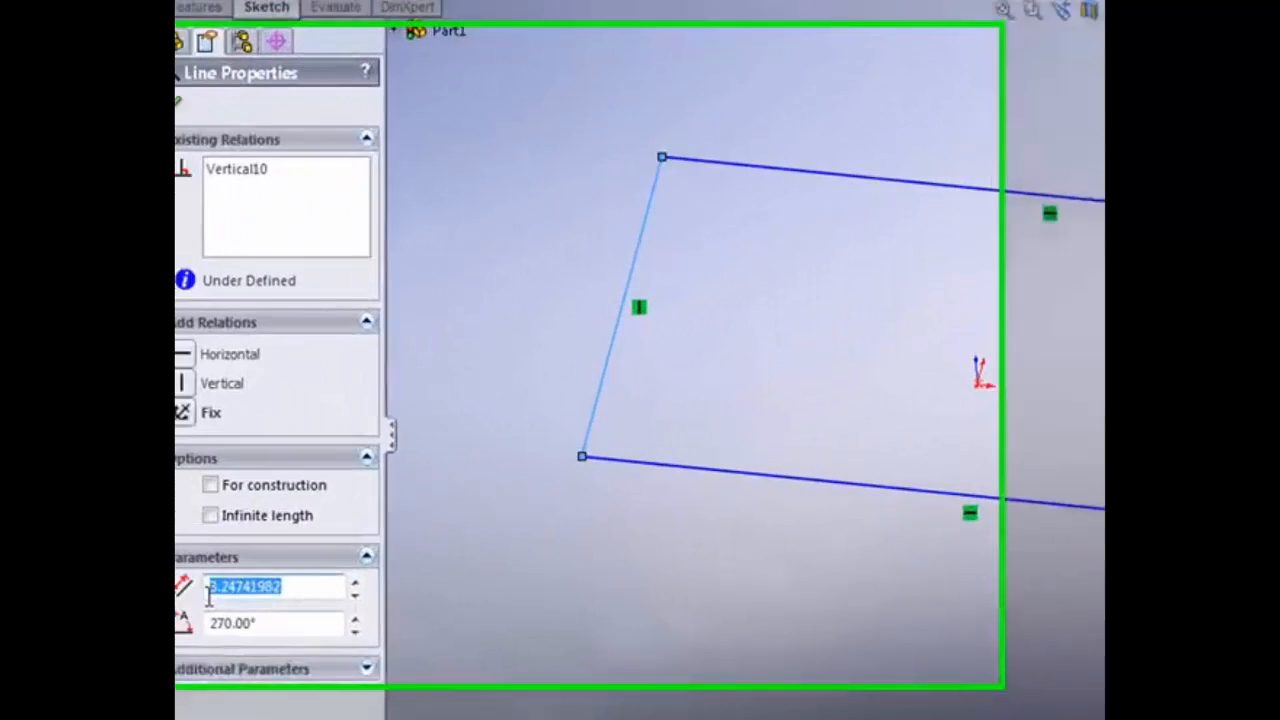
pyautogui.write('4')
pyautogui.press('Return')
# Set the length of the rectangle's lower side to 12 in in its line properties and clear the selection
pyautogui.click(724, 471)
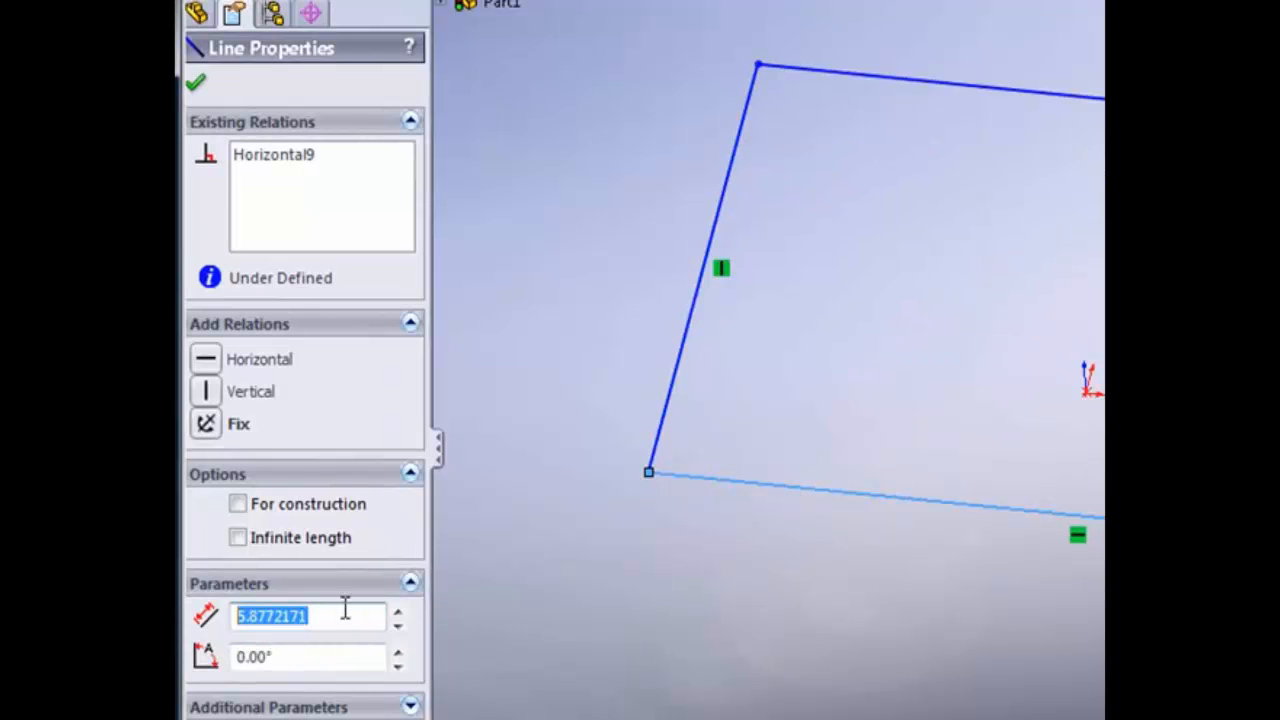
pyautogui.write('12')
pyautogui.press('Return')
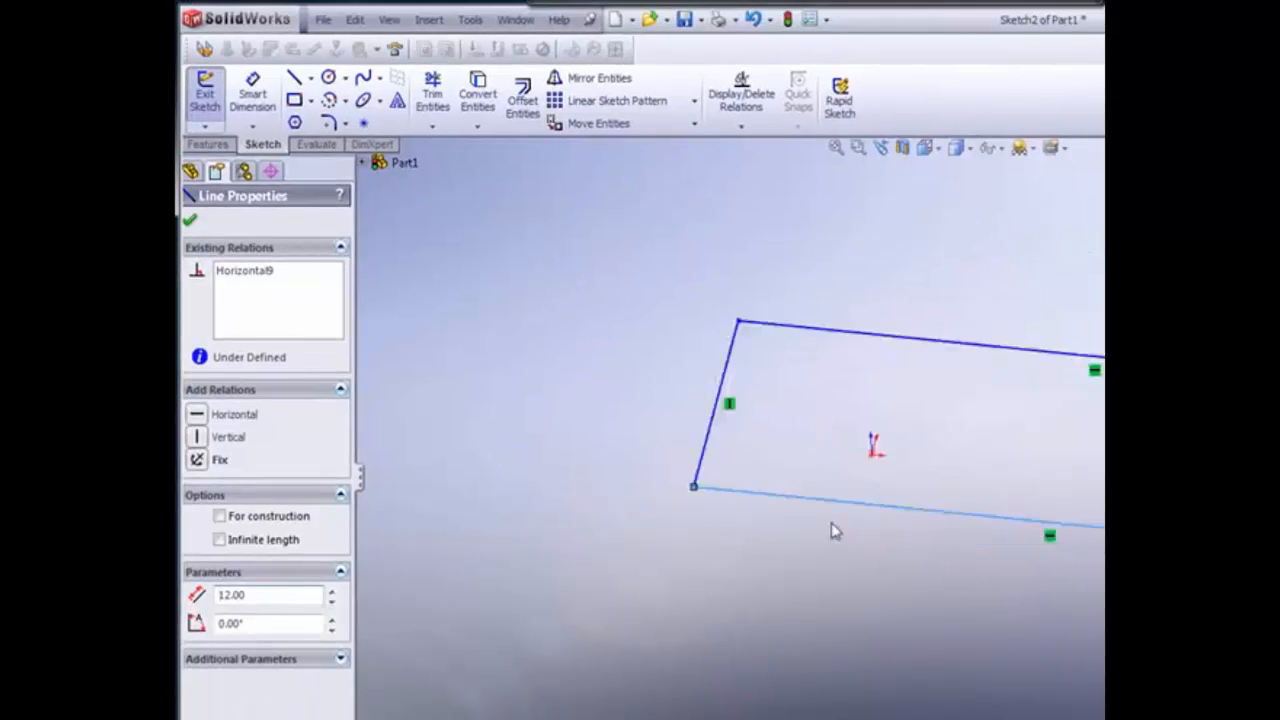
pyautogui.scroll(5, 945, 496)
pyautogui.scroll(-3, 1033, 478)
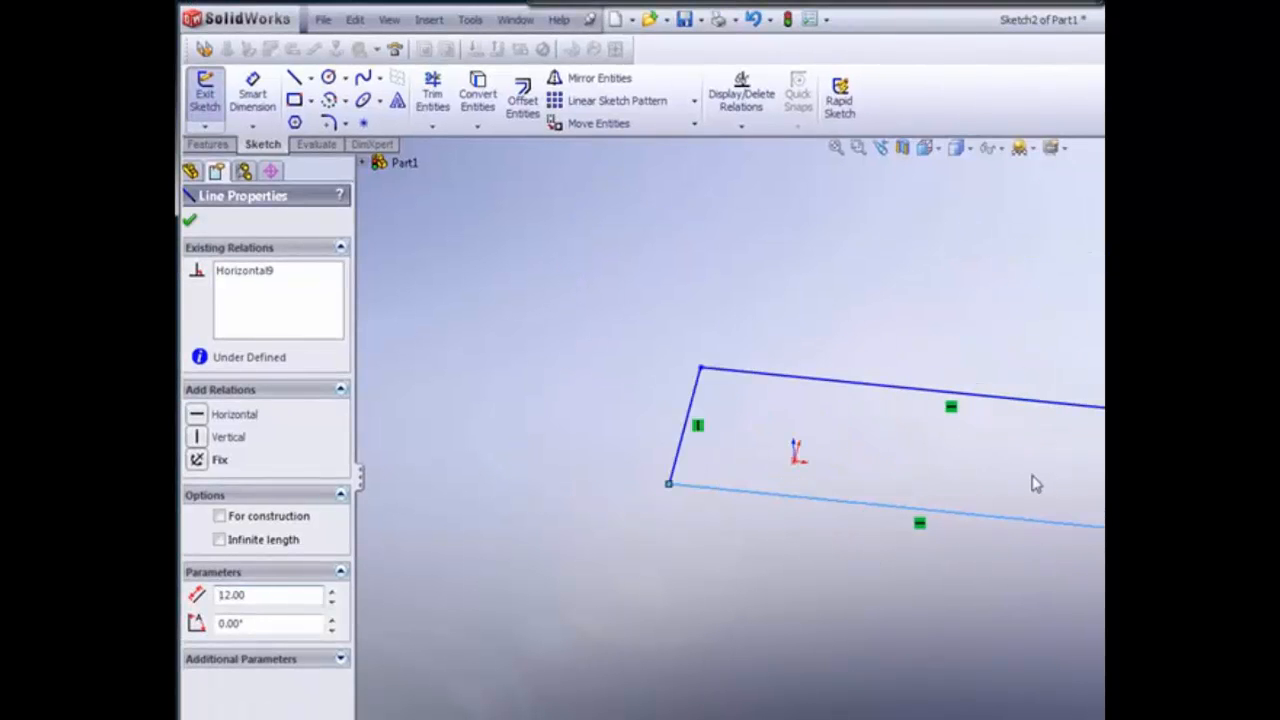
pyautogui.click(959, 581)
pyautogui.click(729, 490)
pyautogui.click(840, 585)
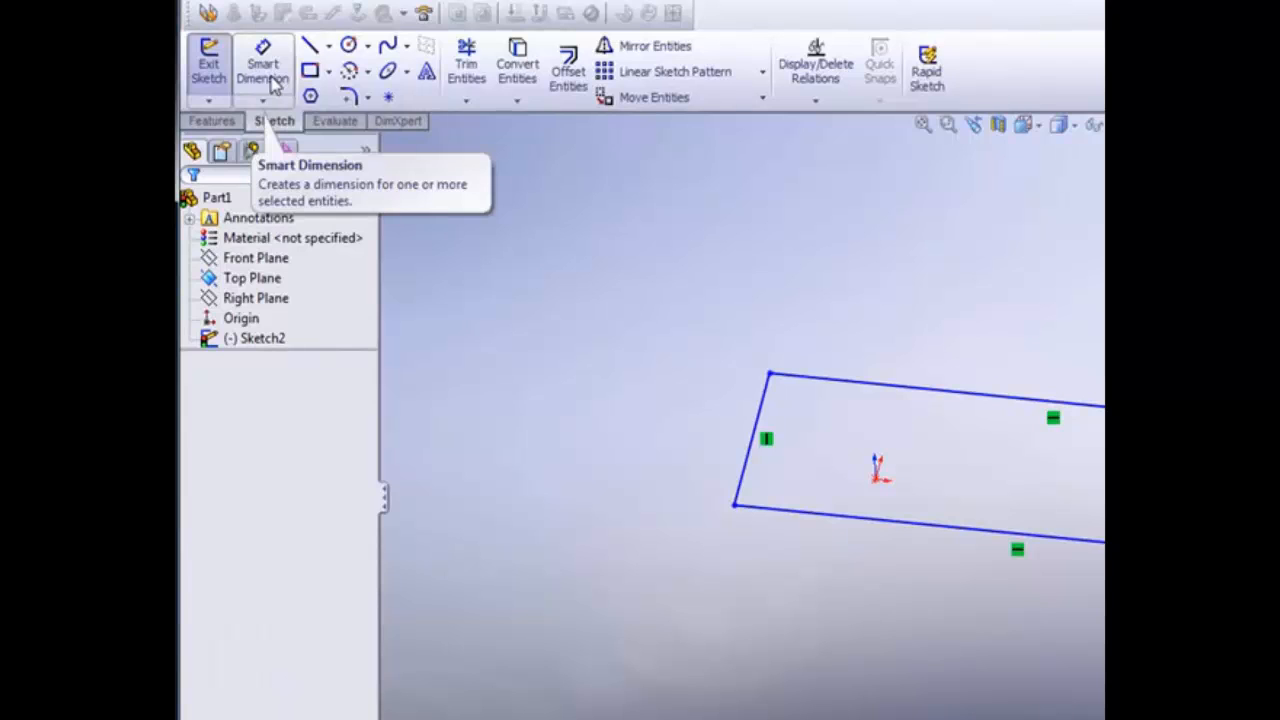
# Add a Smart Dimension of 12 in to the lower side, placed below the rectangle
pyautogui.click(272, 85)
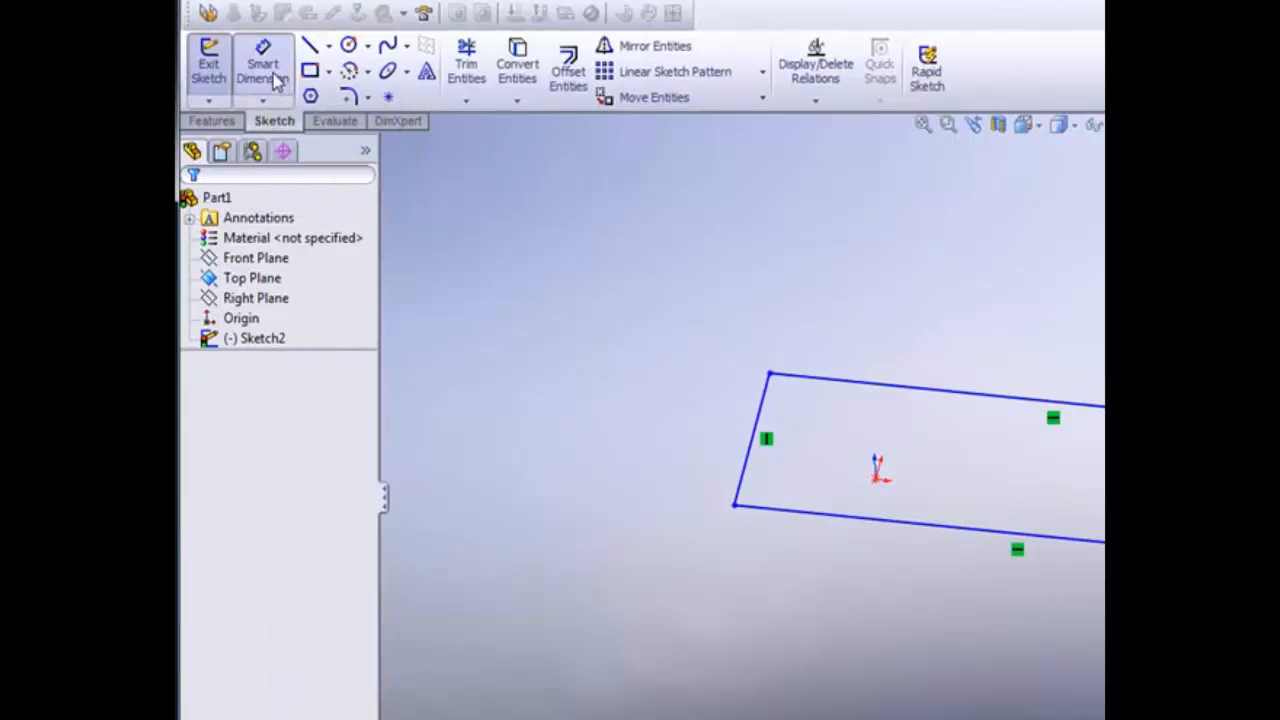
pyautogui.click(872, 526)
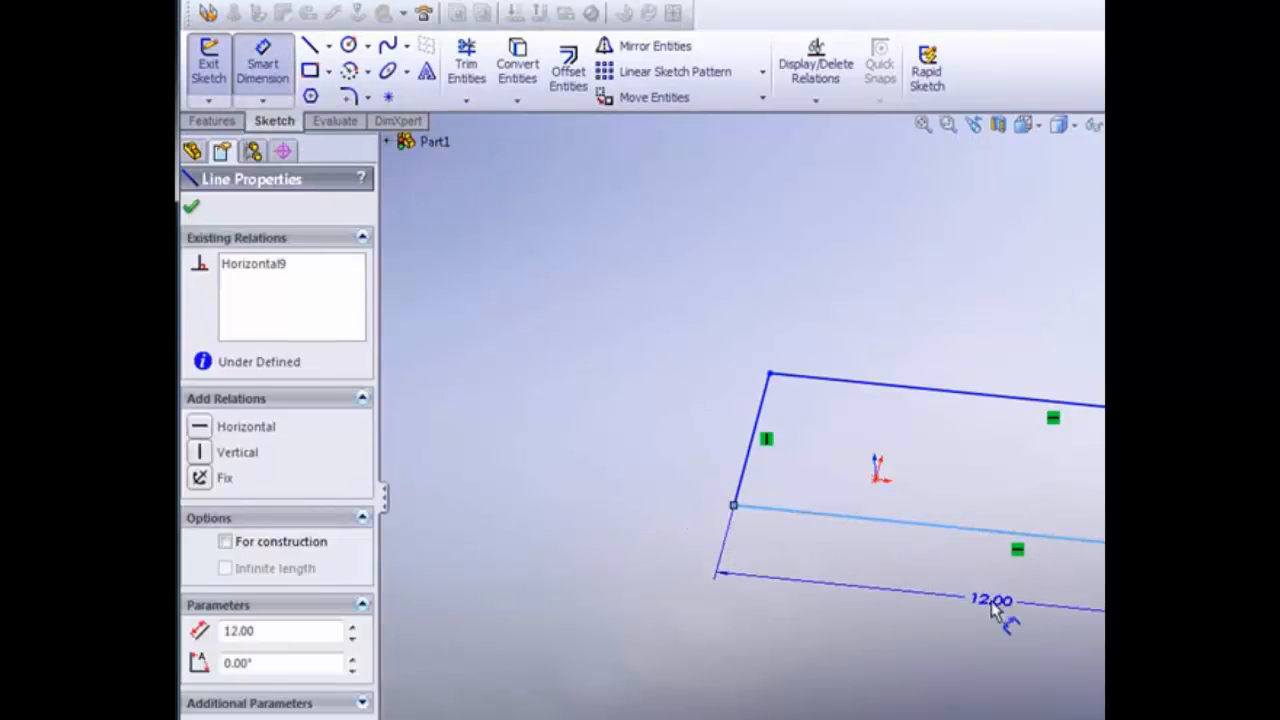
pyautogui.click(995, 612)
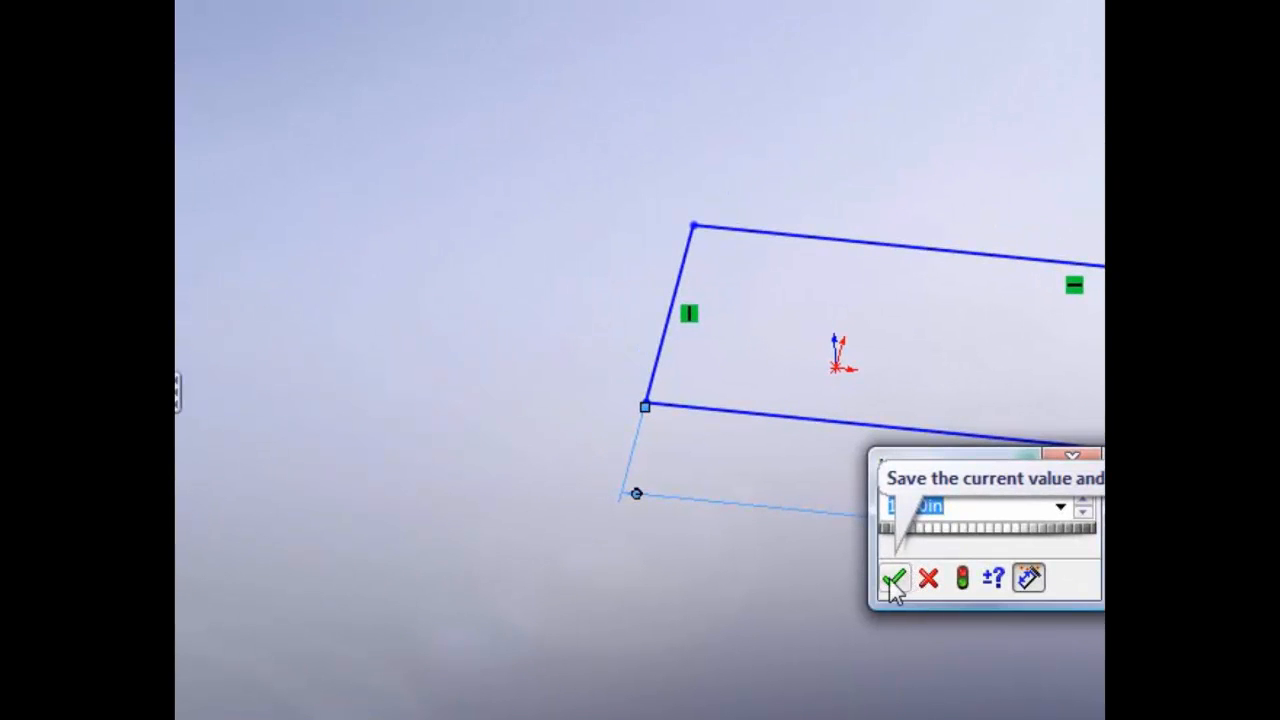
pyautogui.click(892, 580)
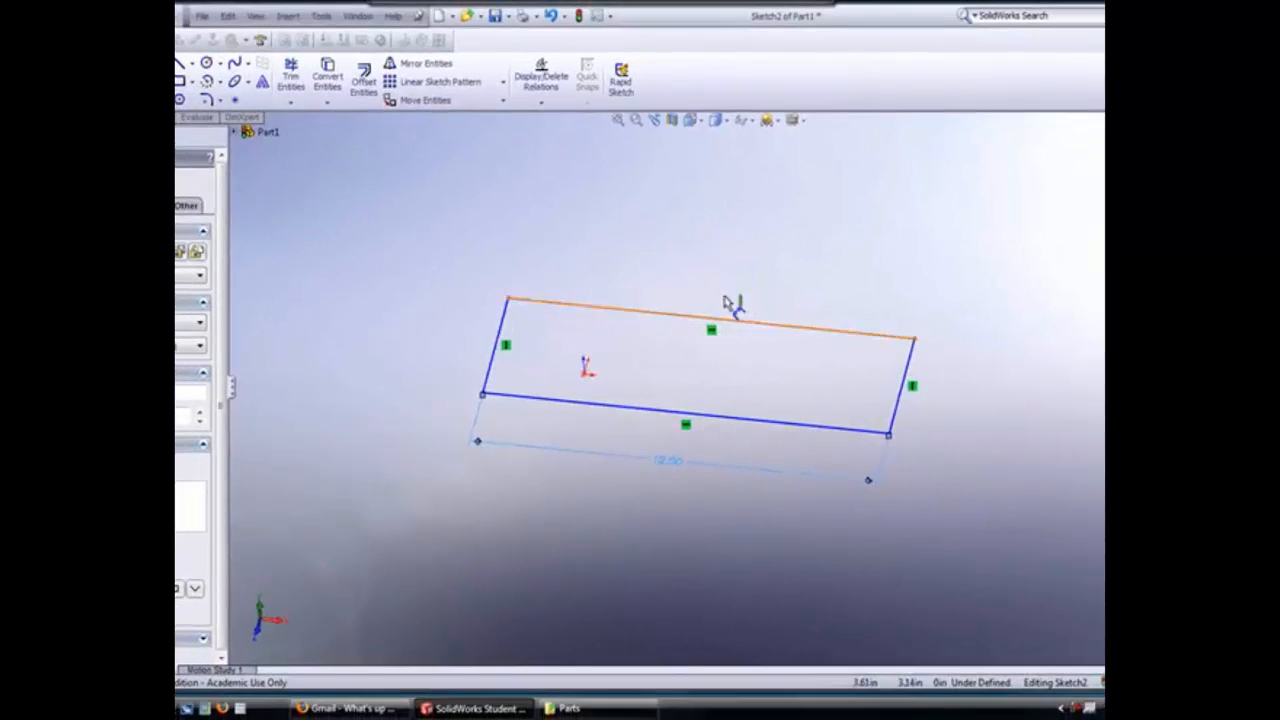
# Dimension the rectangle's right side and set it to 24 in
pyautogui.scroll(-5, 730, 320)
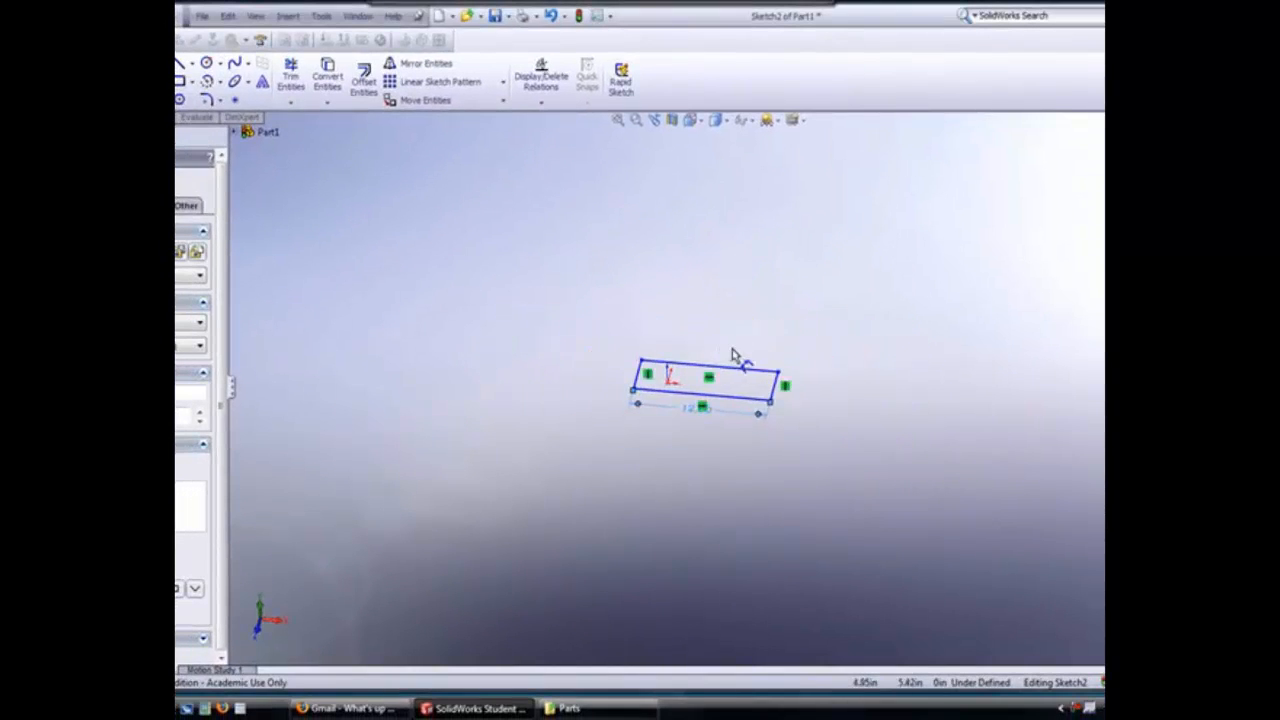
pyautogui.moveTo(733, 355)
pyautogui.mouseDown(button='middle')
pyautogui.moveTo(771, 337)
pyautogui.moveTo(760, 340)
pyautogui.mouseUp(button='middle')
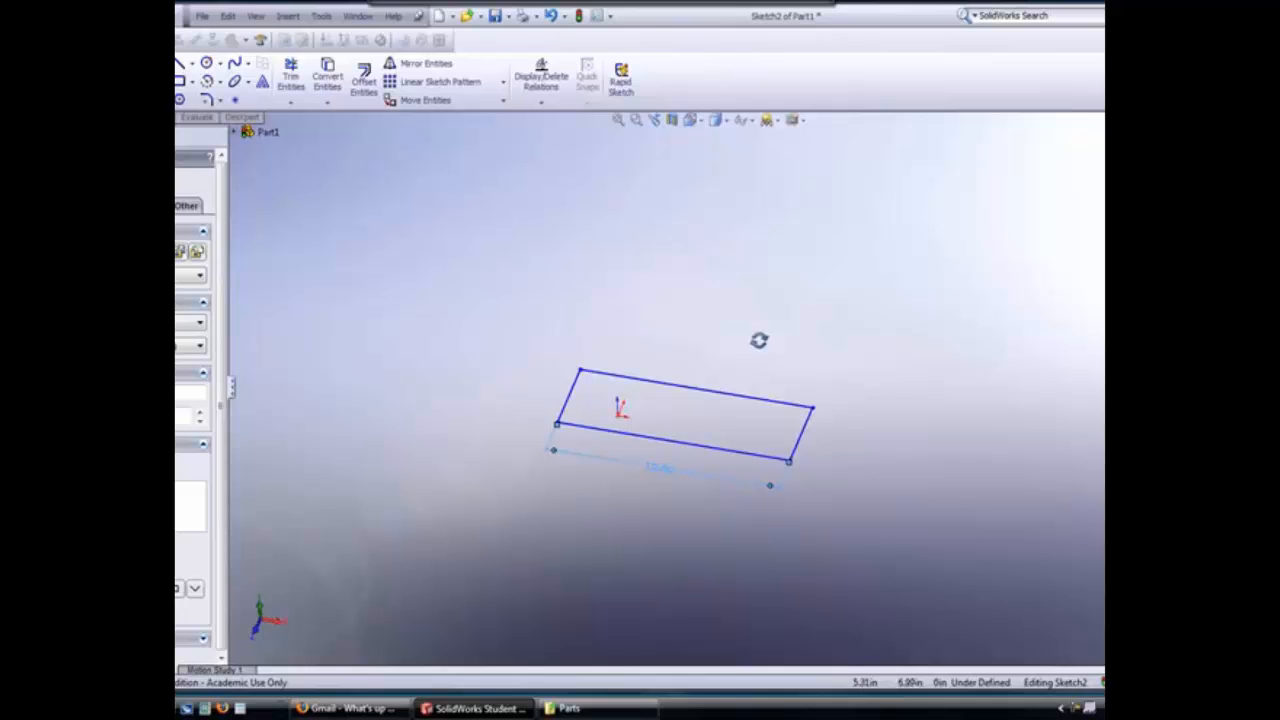
pyautogui.click(810, 432)
pyautogui.click(848, 449)
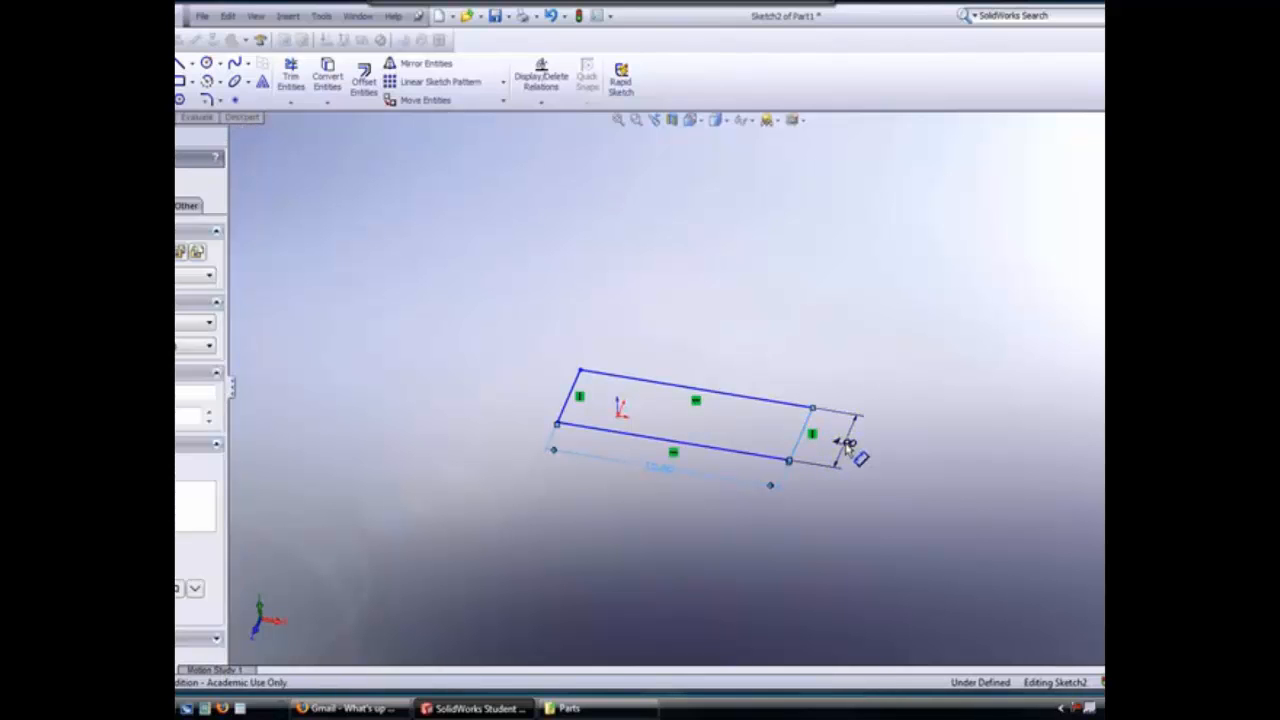
pyautogui.write('24')
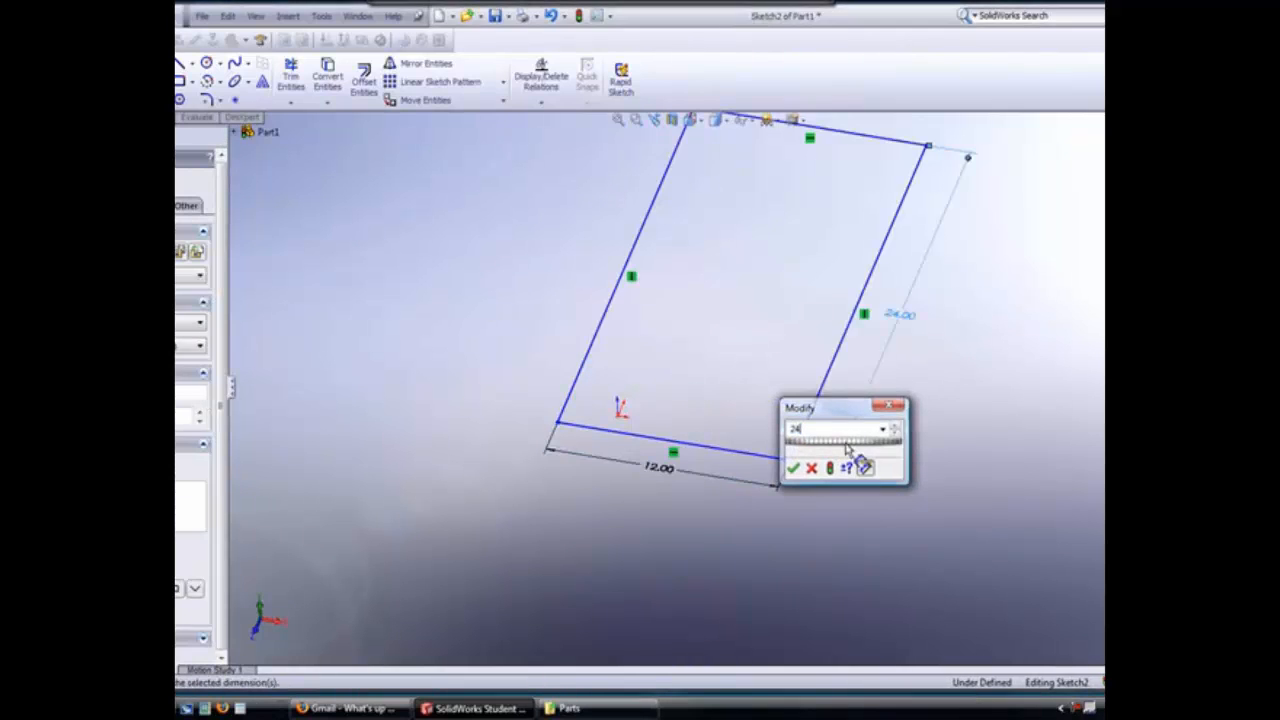
pyautogui.press('Return')
pyautogui.moveTo(834, 366); pyautogui.dragTo(910, 312, button='middle')
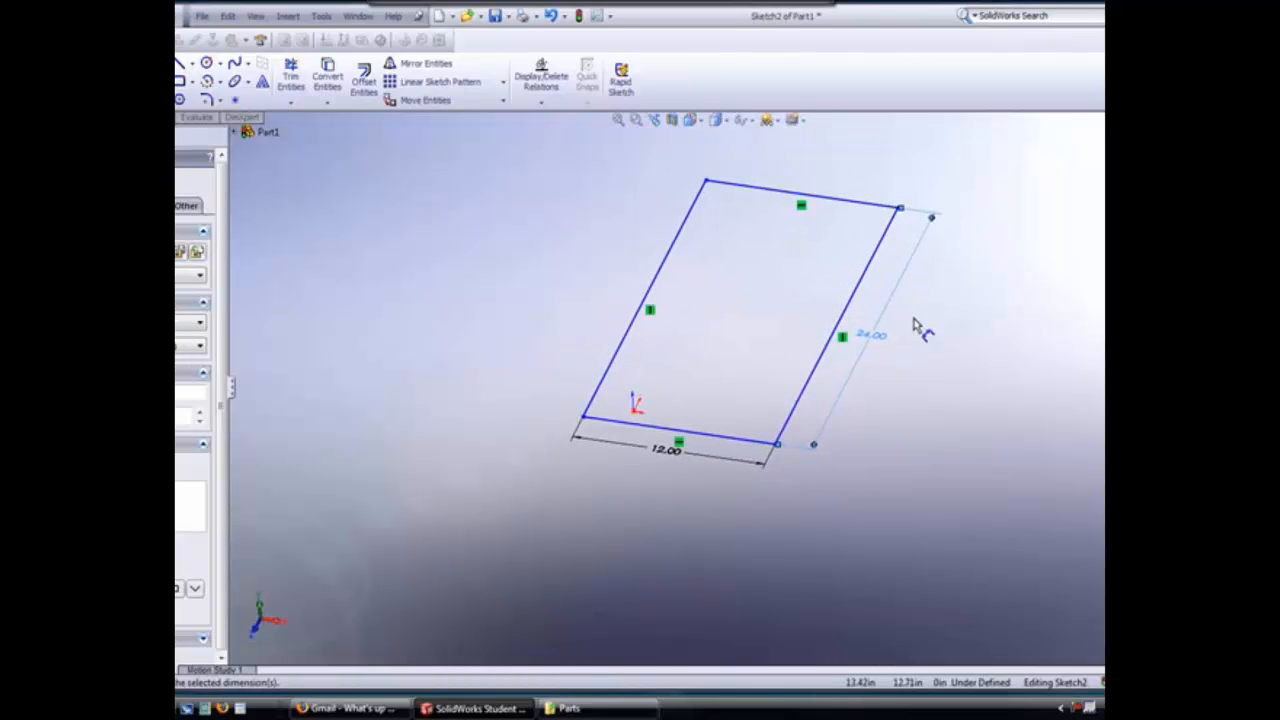
pyautogui.moveTo(923, 343); pyautogui.dragTo(922, 345, button='middle')
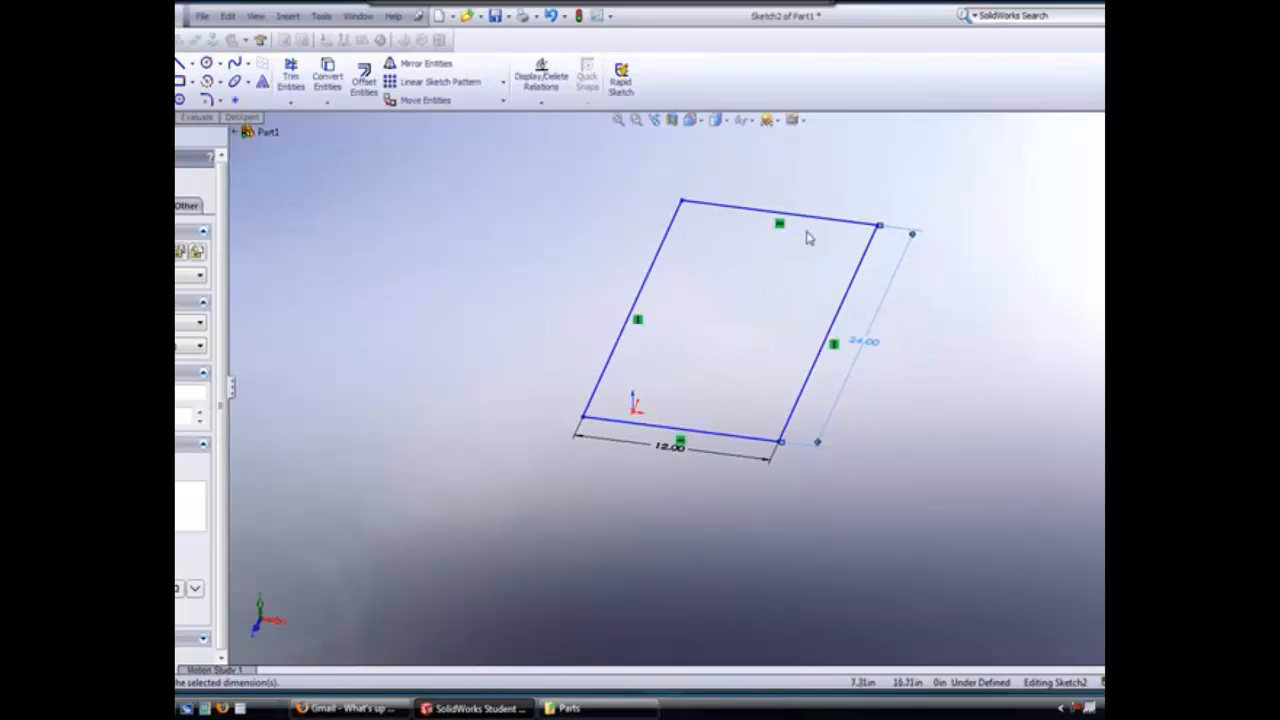
pyautogui.scroll(-2, 806, 234)
pyautogui.moveTo(829, 277)
pyautogui.mouseDown(button='middle')
pyautogui.moveTo(823, 263)
pyautogui.moveTo(822, 282)
pyautogui.mouseUp(button='middle')
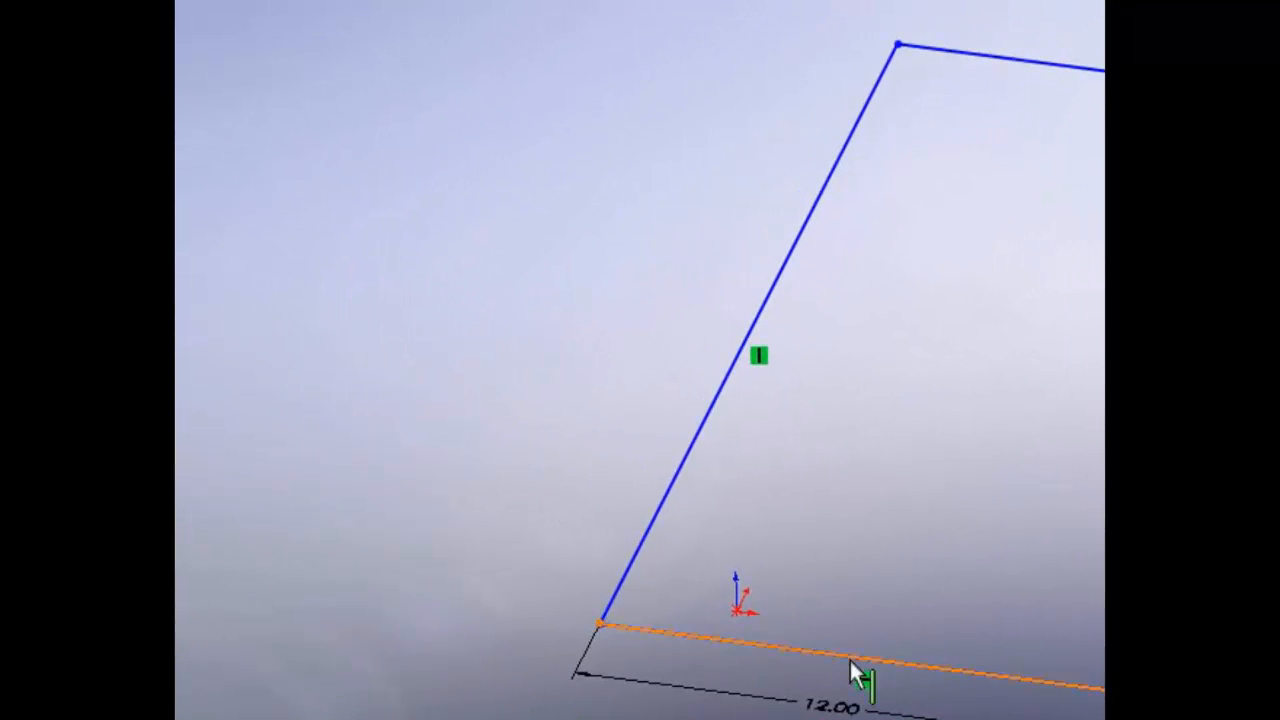
pyautogui.click(850, 660)
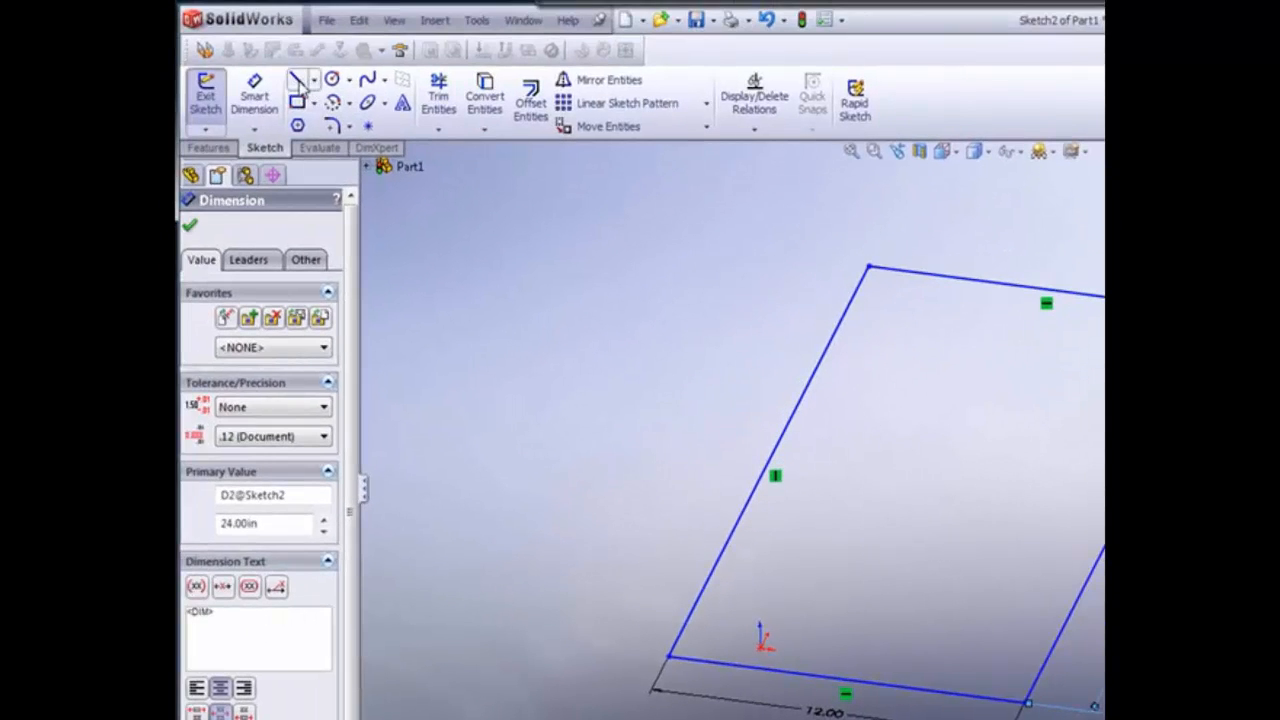
# Sketch a construction line from the lower side's midpoint to a point on the right side near the upper corner
pyautogui.click(298, 82)
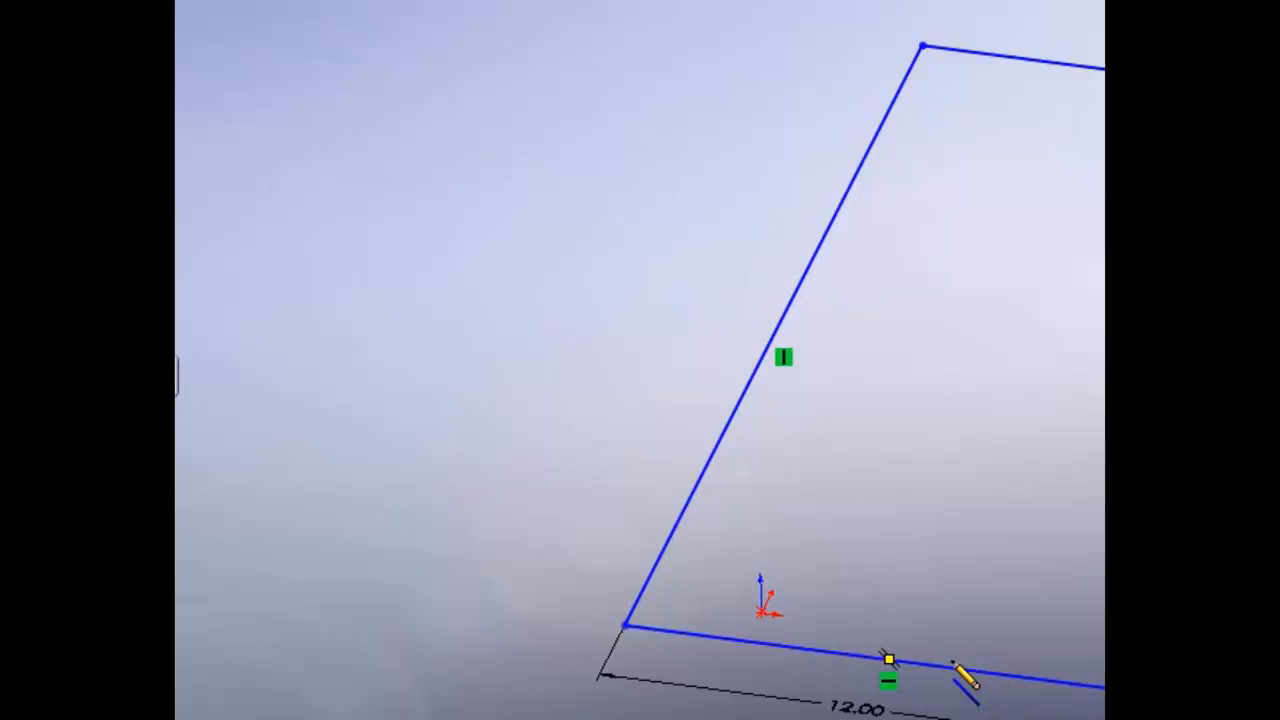
pyautogui.click(889, 659)
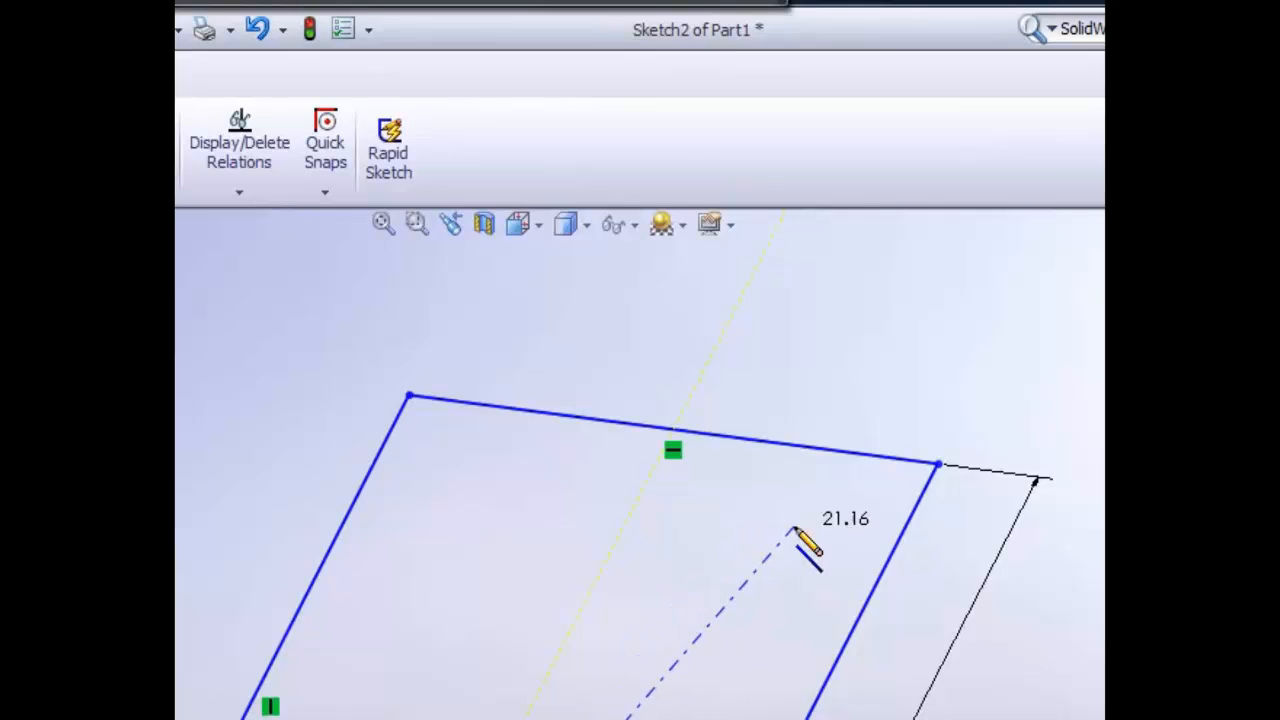
pyautogui.click(893, 551)
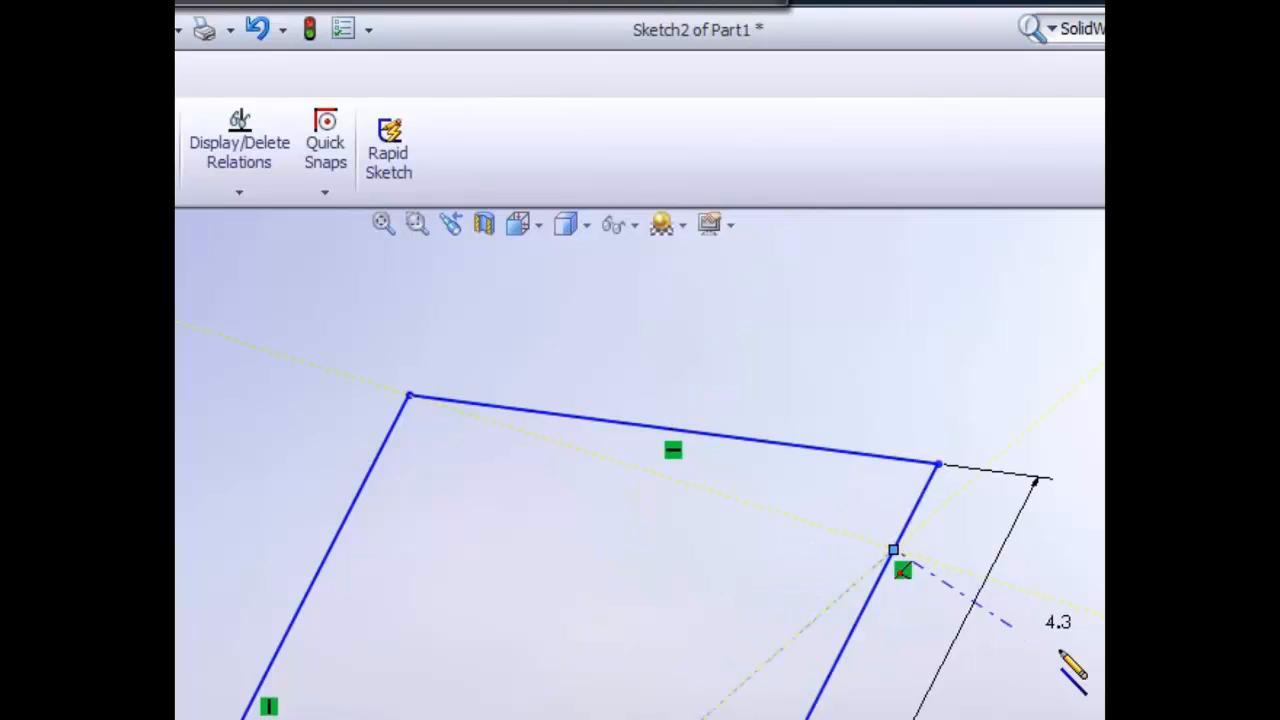
pyautogui.press('Escape')
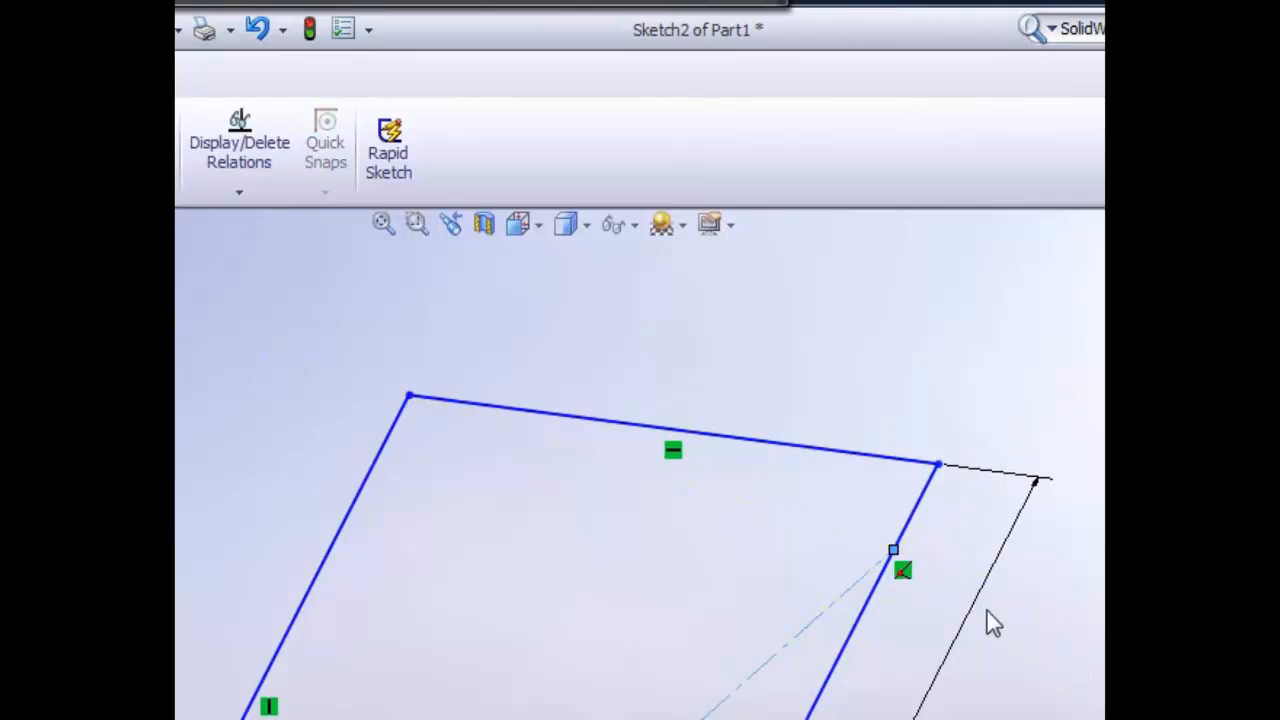
# Detach the construction line's upper end from the right side and move it inside the rectangle
pyautogui.moveTo(897, 553)
pyautogui.mouseDown()
pyautogui.moveTo(858, 650)
pyautogui.moveTo(798, 685)
pyautogui.moveTo(729, 683)
pyautogui.mouseUp()
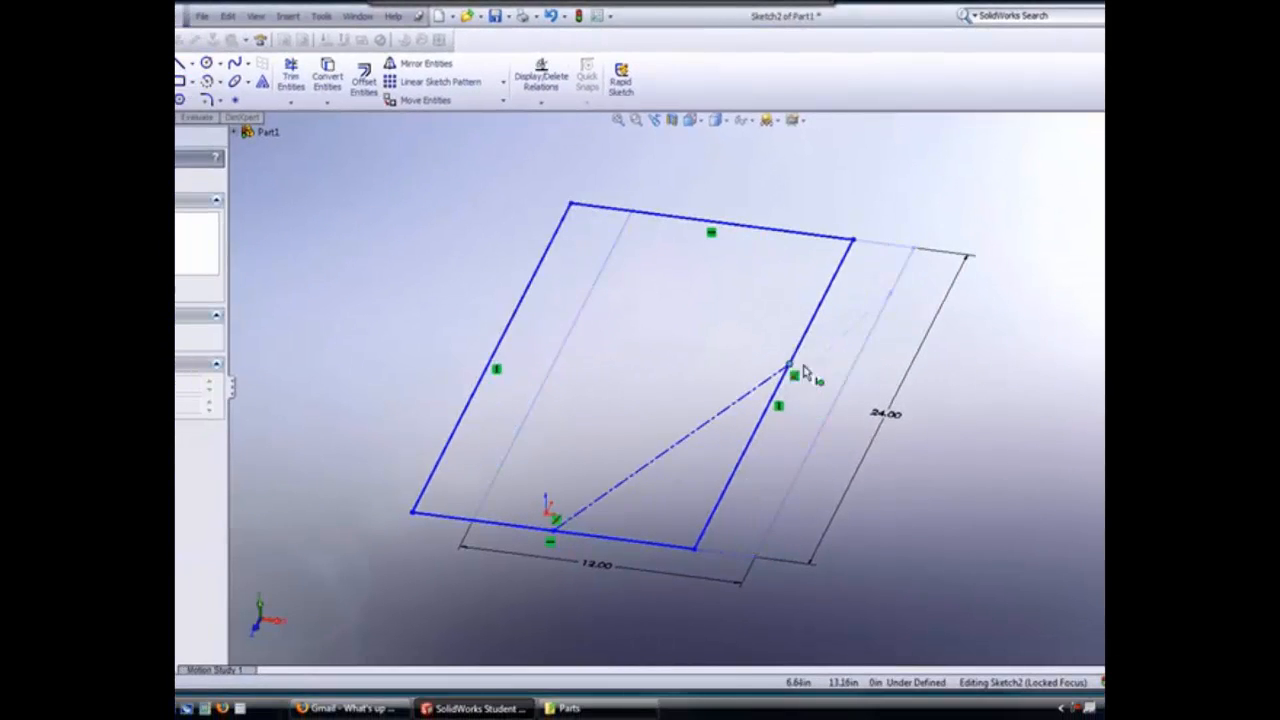
pyautogui.moveTo(804, 370)
pyautogui.mouseDown()
pyautogui.moveTo(906, 391)
pyautogui.moveTo(790, 371)
pyautogui.moveTo(838, 375)
pyautogui.moveTo(798, 450)
pyautogui.moveTo(806, 480)
pyautogui.moveTo(879, 285)
pyautogui.moveTo(853, 378)
pyautogui.moveTo(851, 346)
pyautogui.moveTo(889, 357)
pyautogui.moveTo(845, 336)
pyautogui.mouseUp()
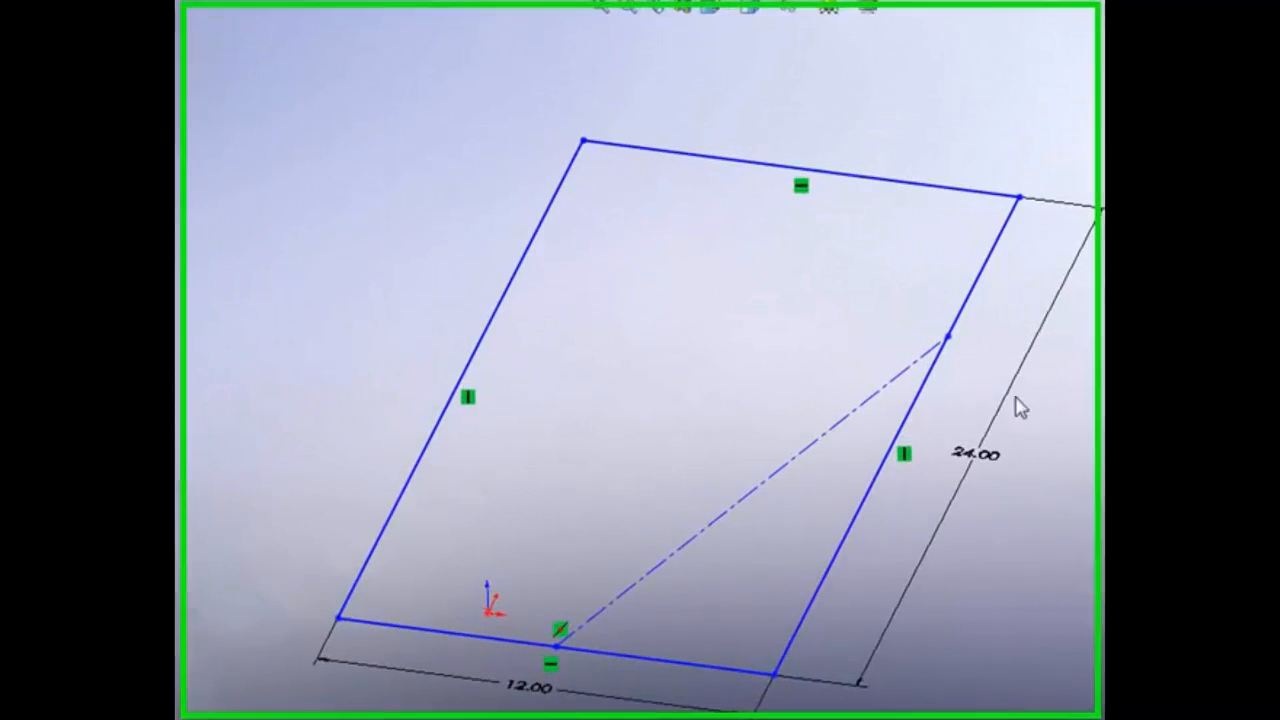
pyautogui.moveTo(900, 336)
pyautogui.mouseDown()
pyautogui.moveTo(869, 300)
pyautogui.moveTo(623, 269)
pyautogui.moveTo(286, 257)
pyautogui.moveTo(681, 362)
pyautogui.moveTo(871, 337)
pyautogui.moveTo(911, 320)
pyautogui.moveTo(904, 286)
pyautogui.mouseUp()
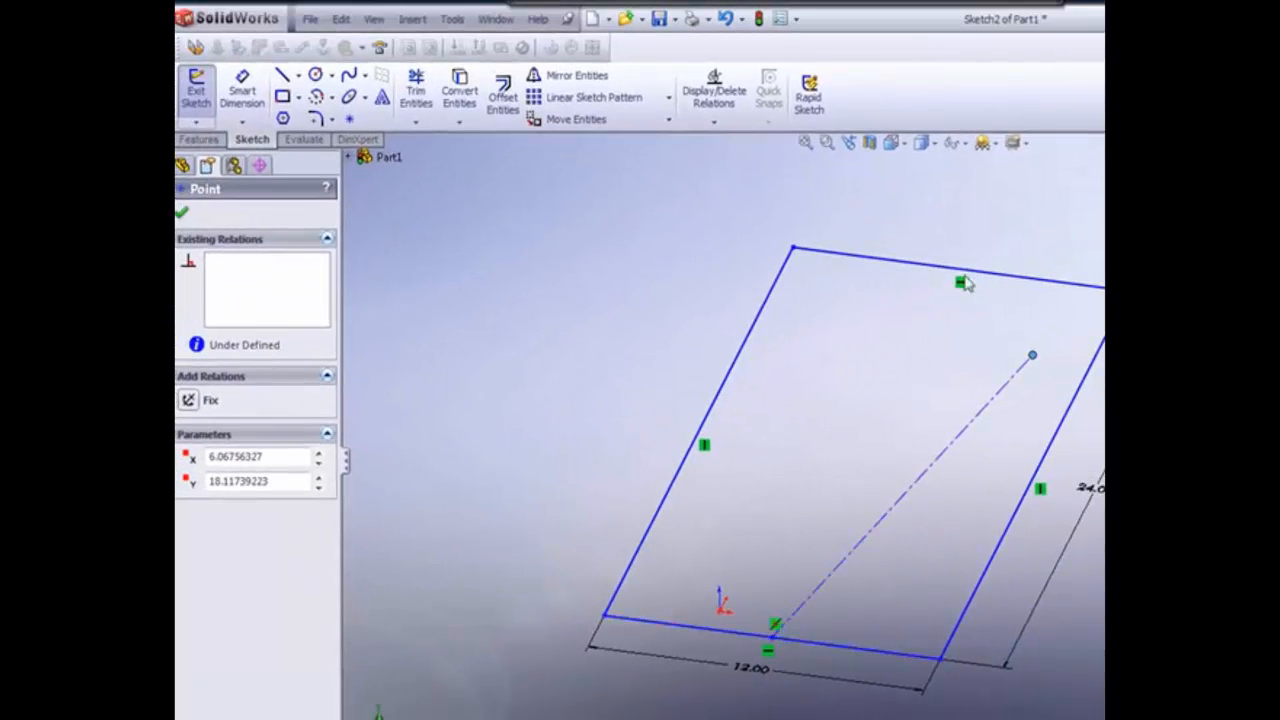
# Add a Midpoint relation between the construction line's free end and the rectangle's upper side, and clear the selection
pyautogui.click(873, 260)
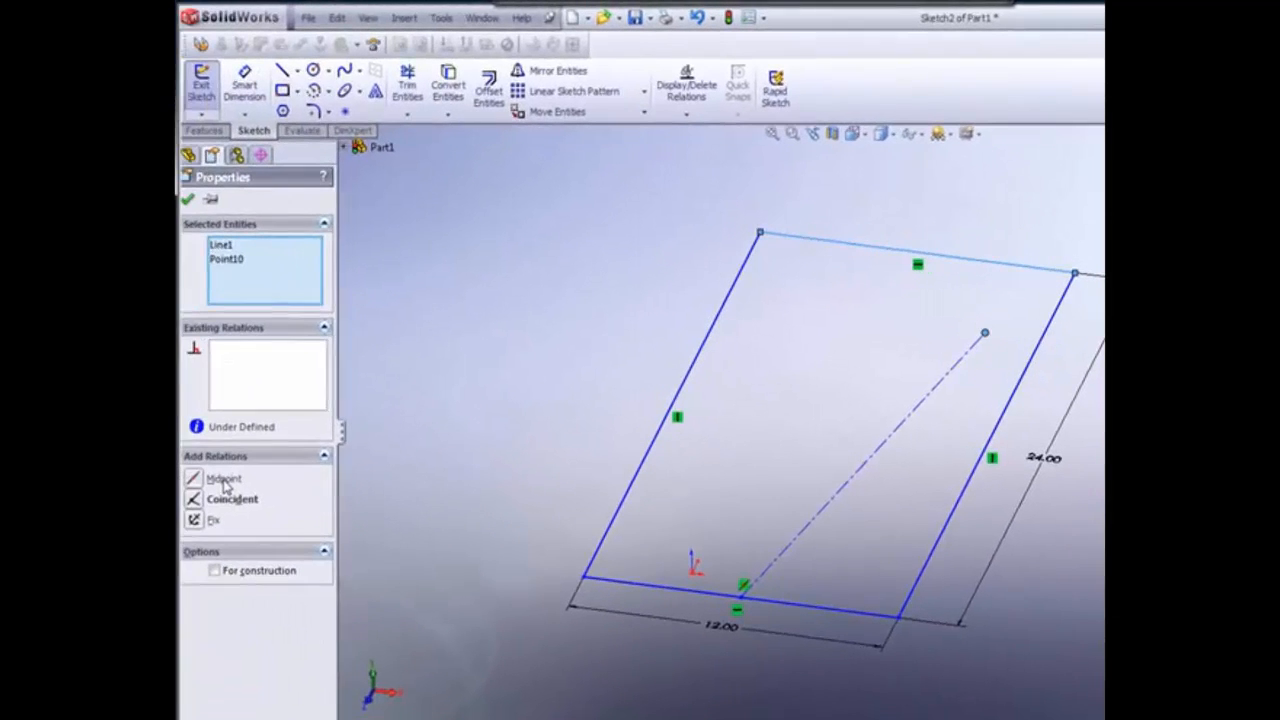
pyautogui.click(225, 482)
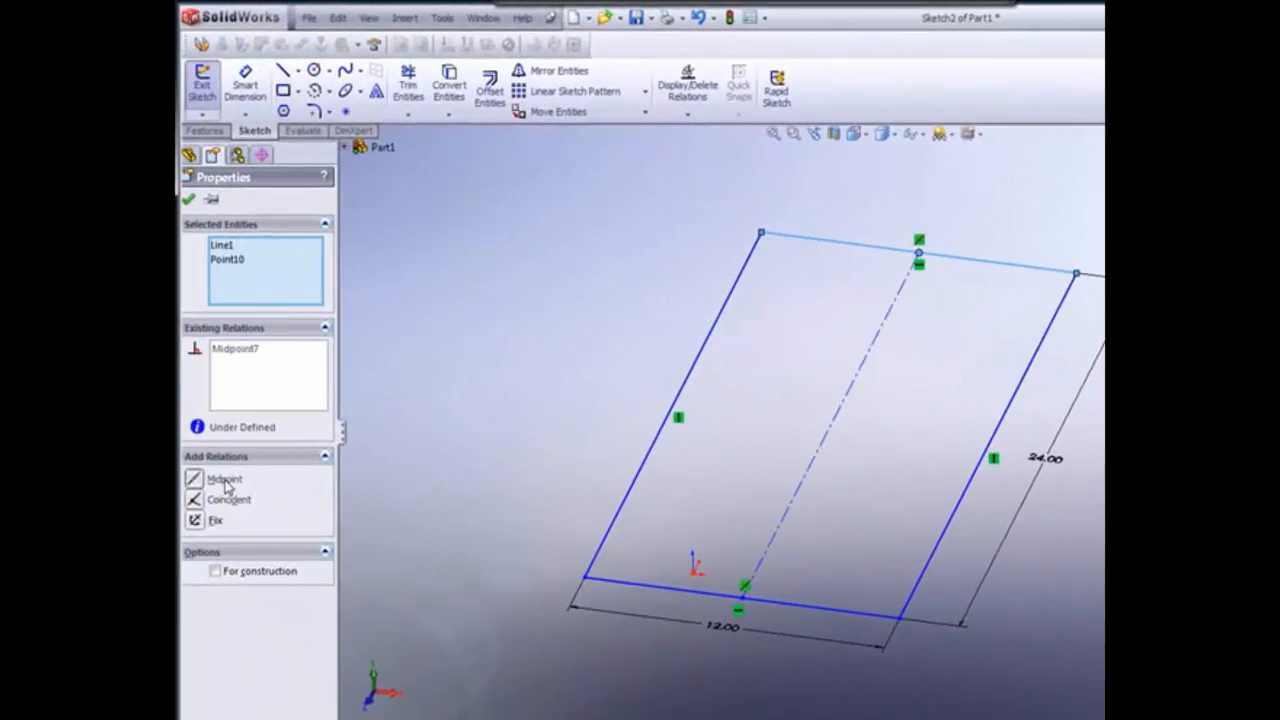
pyautogui.click(897, 447)
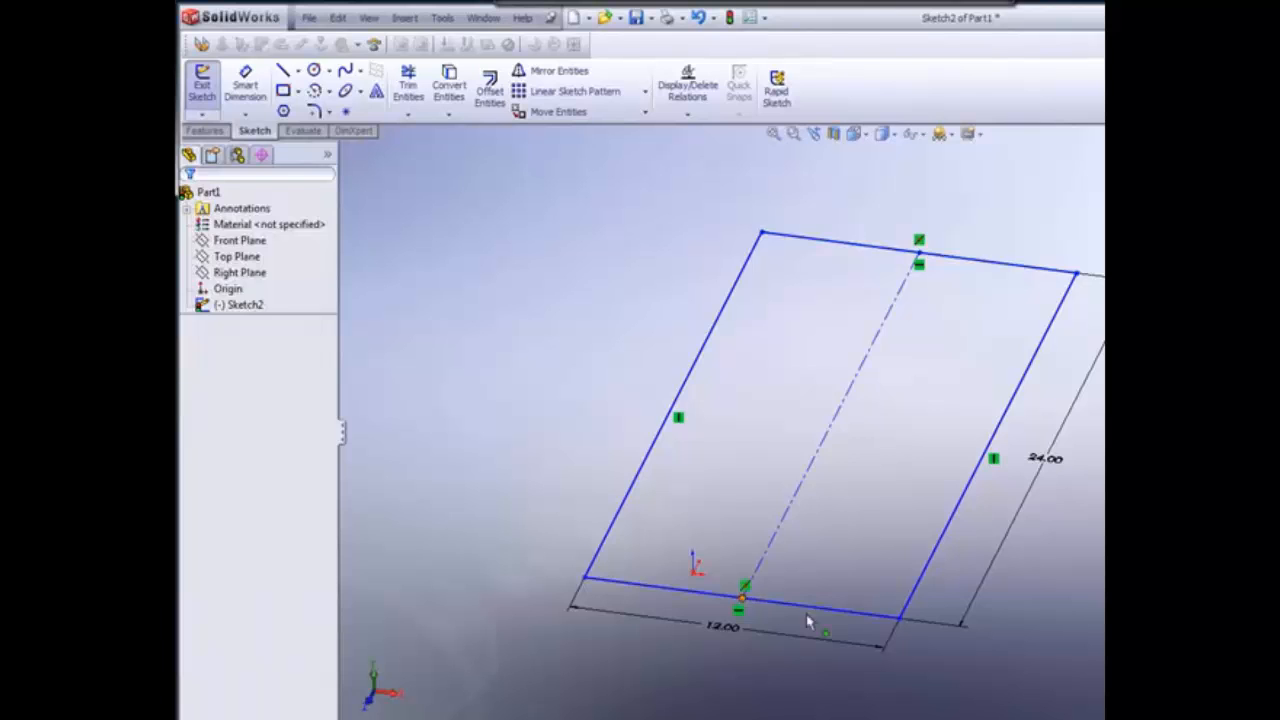
# Move the rectangle around the origin by its centerline and sides to test the midpoint relations
pyautogui.moveTo(740, 598)
pyautogui.mouseDown()
pyautogui.moveTo(760, 554)
pyautogui.moveTo(674, 600)
pyautogui.moveTo(694, 594)
pyautogui.moveTo(655, 690)
pyautogui.moveTo(666, 665)
pyautogui.mouseUp()
pyautogui.scroll(3, 790, 505)
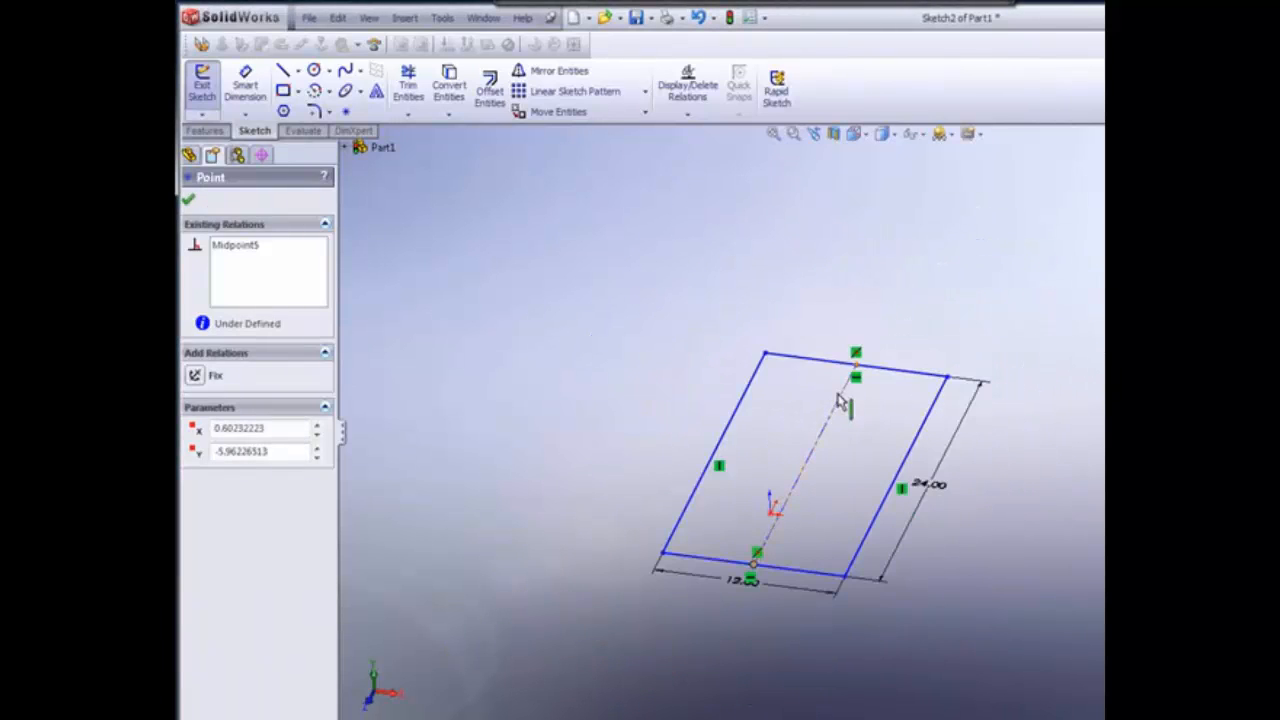
pyautogui.moveTo(840, 416); pyautogui.dragTo(756, 504)
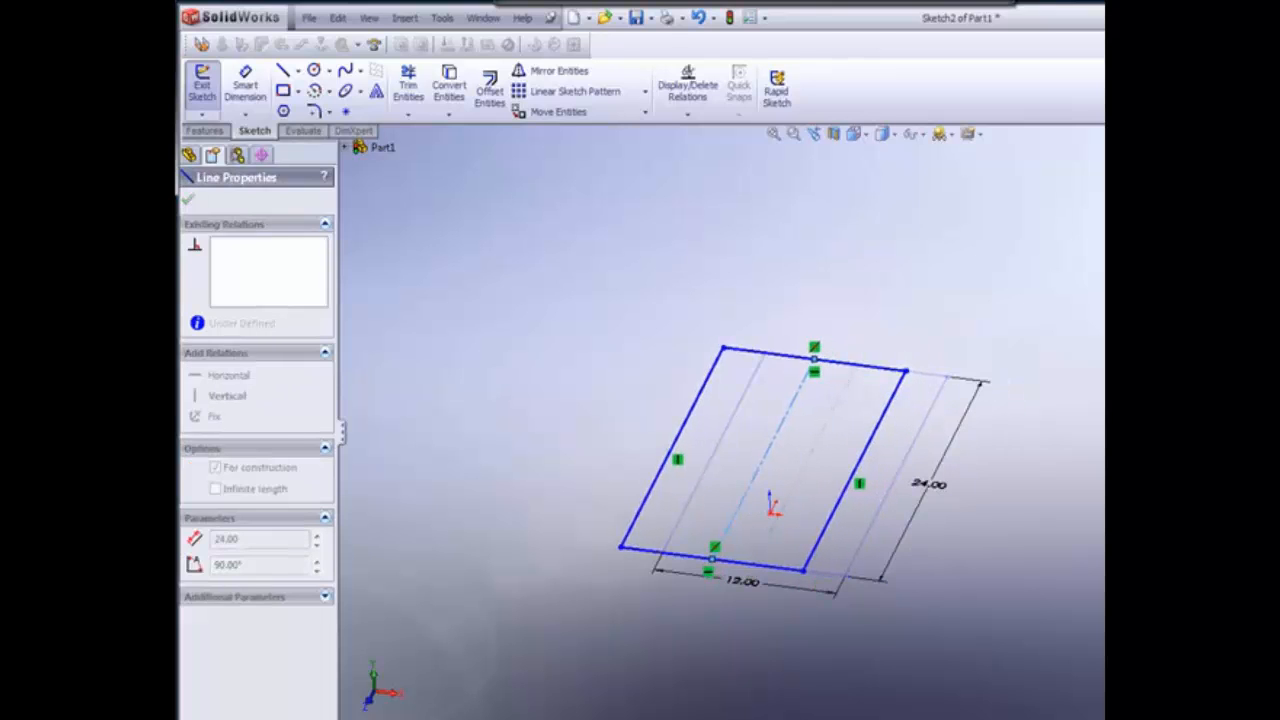
pyautogui.moveTo(688, 428); pyautogui.dragTo(706, 486)
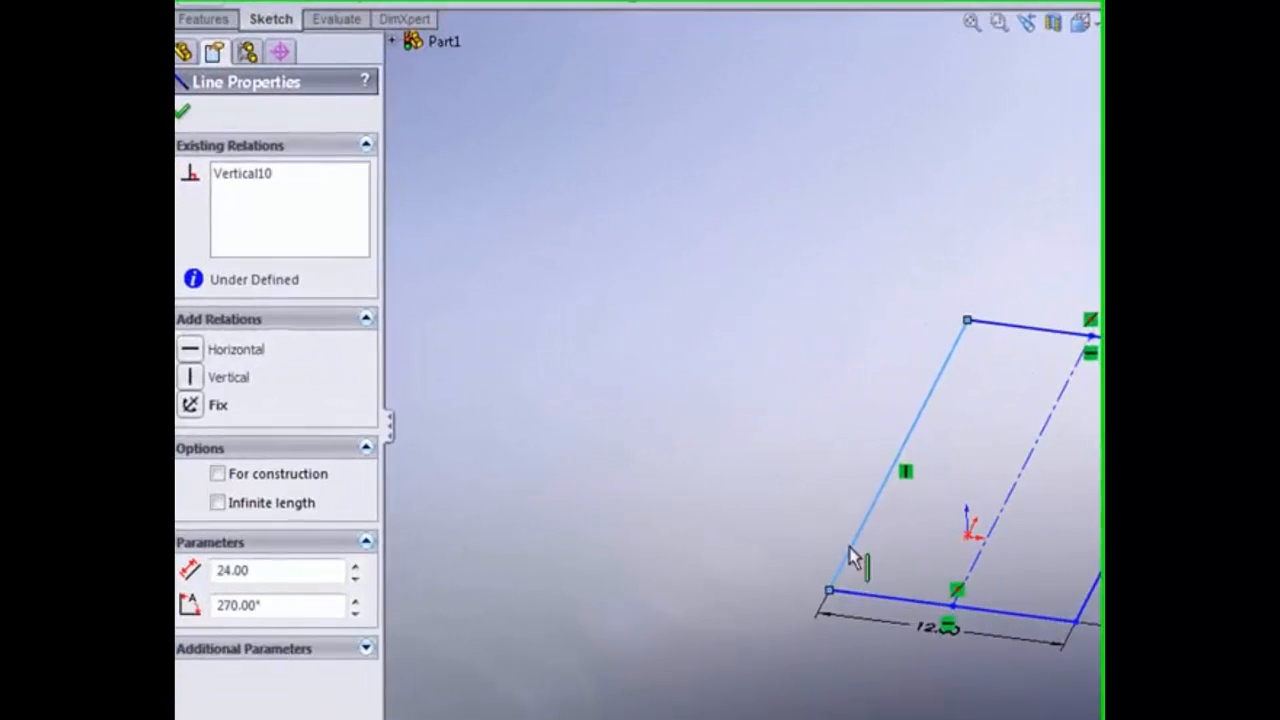
pyautogui.moveTo(859, 597); pyautogui.dragTo(814, 546)
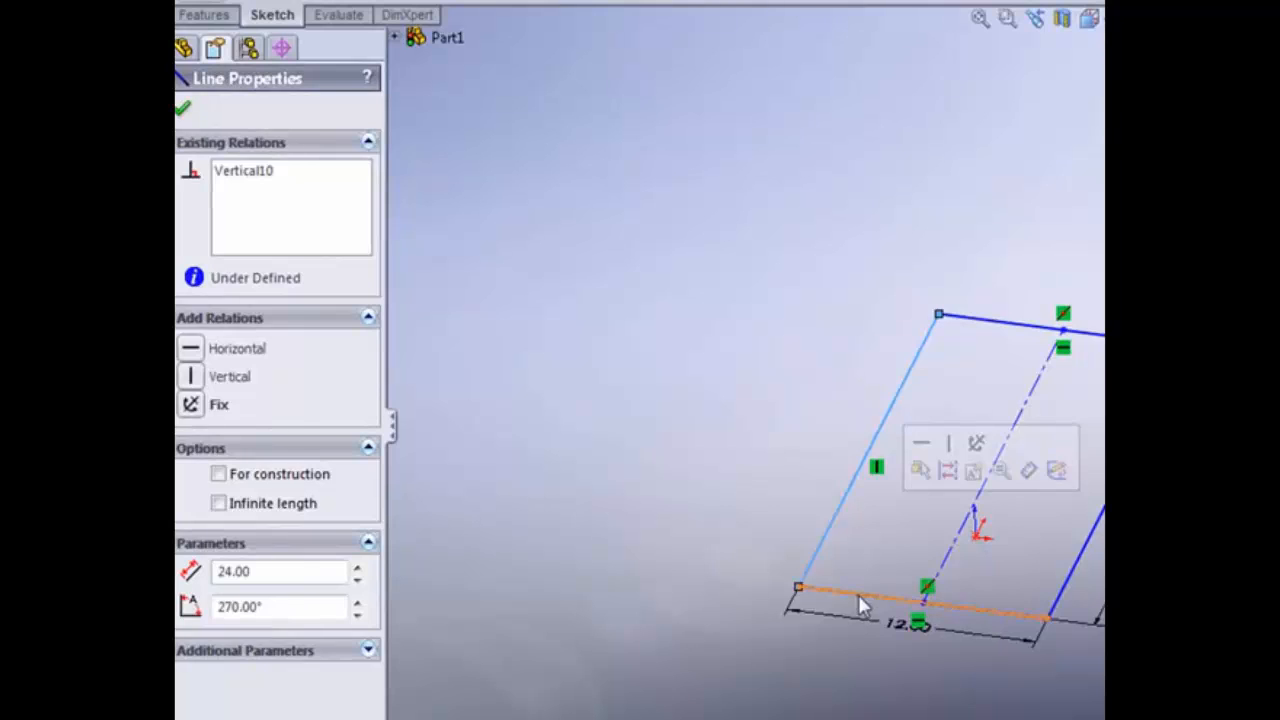
pyautogui.click(858, 594)
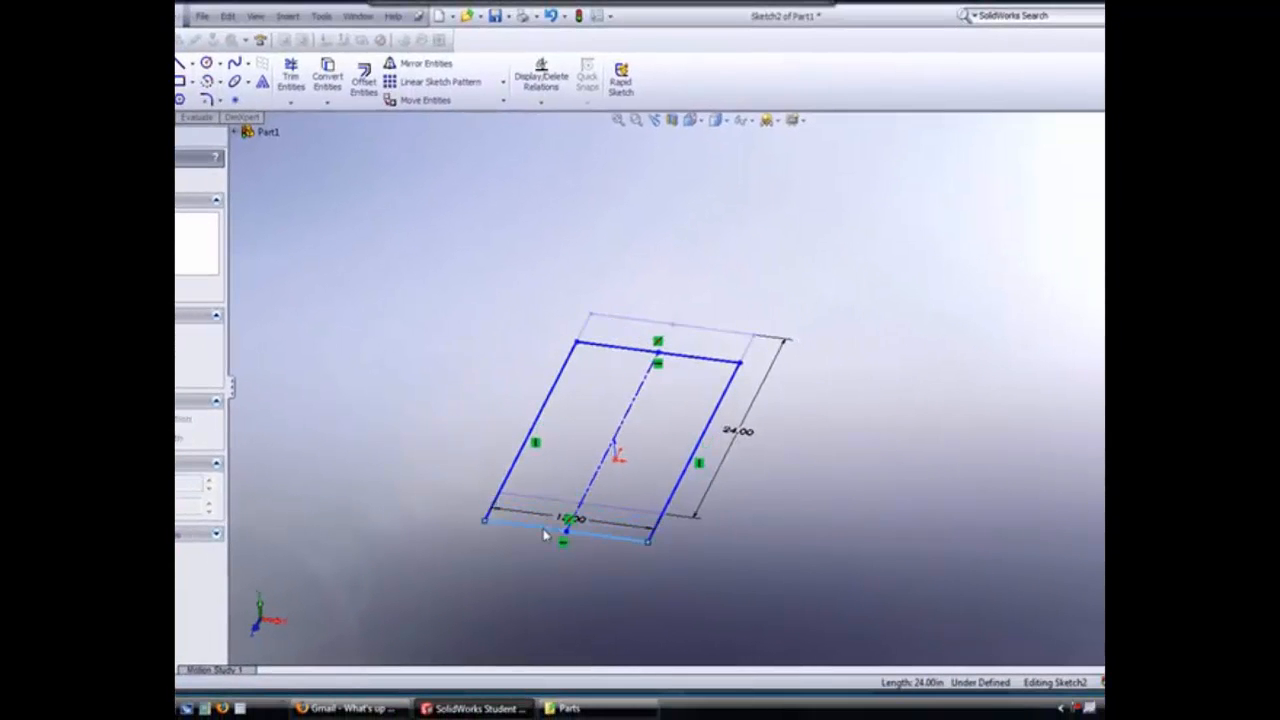
pyautogui.moveTo(542, 529); pyautogui.dragTo(543, 528)
pyautogui.scroll(-2, 655, 420)
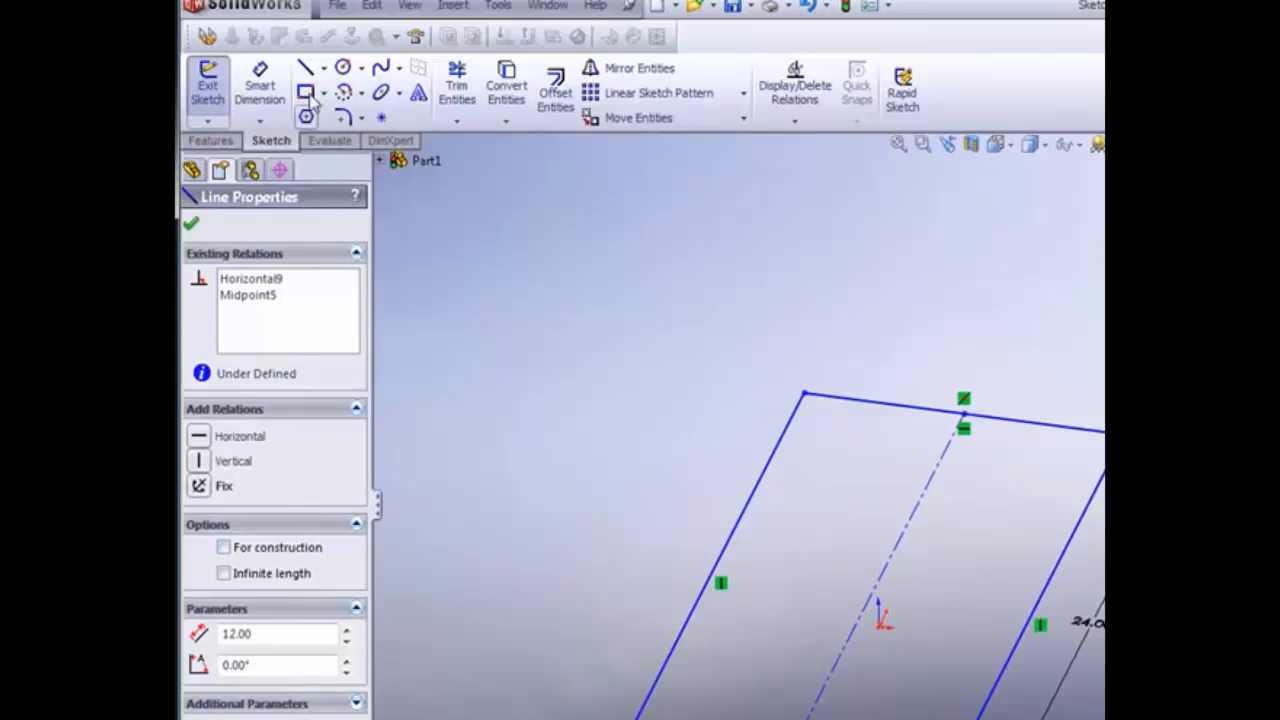
pyautogui.click(305, 67)
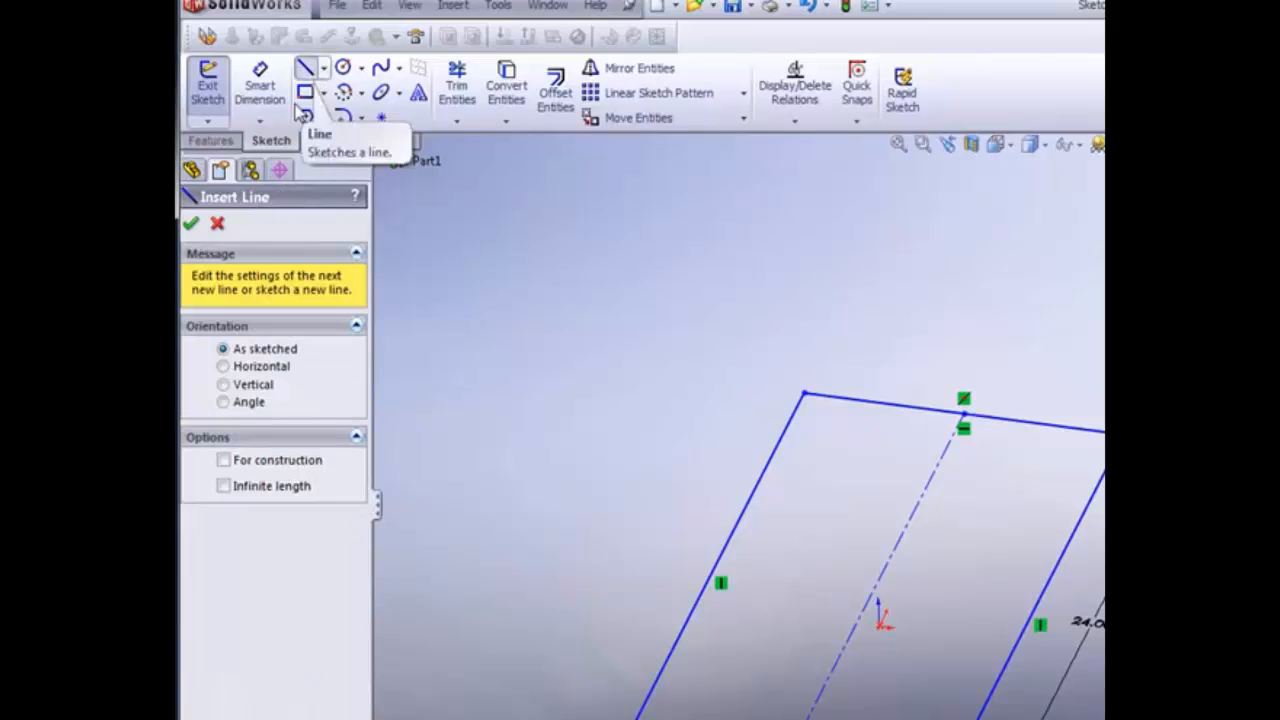
pyautogui.click(310, 462)
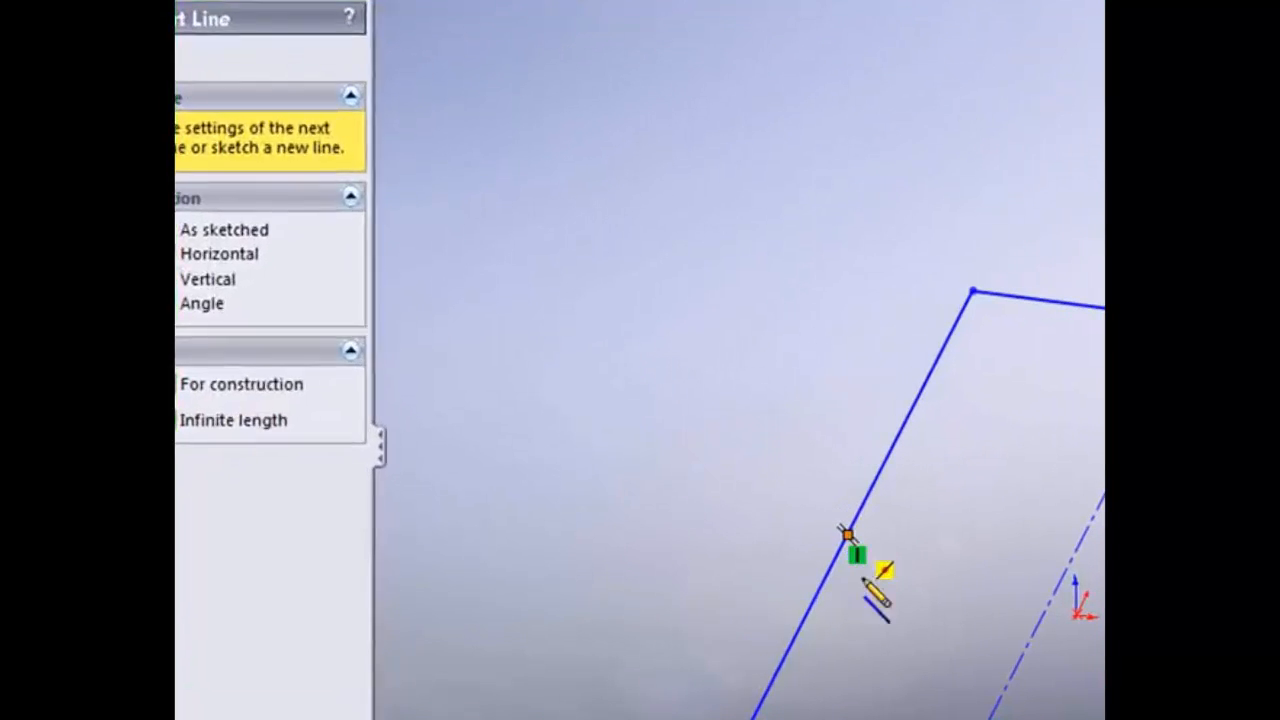
pyautogui.click(716, 569)
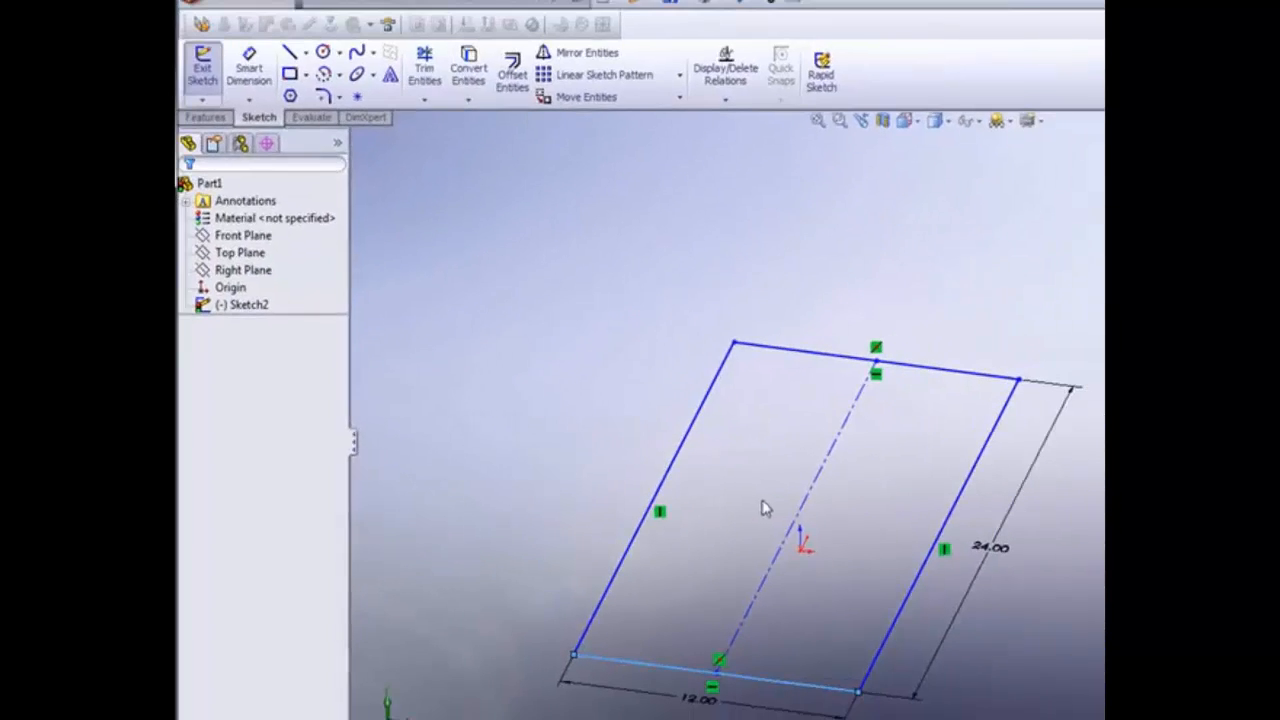
# Sketch a slanted construction line about 8.47 in long inside the rectangle, crossing the lengthwise centerline
pyautogui.click(289, 52)
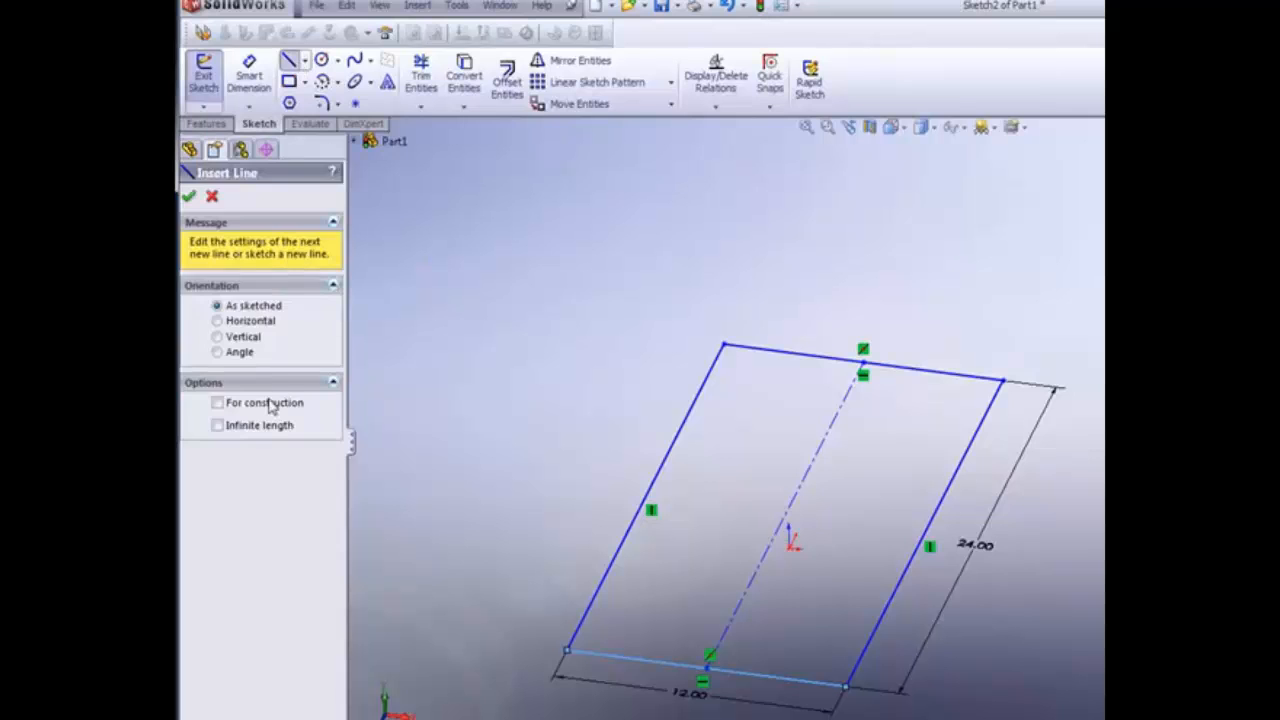
pyautogui.click(716, 498)
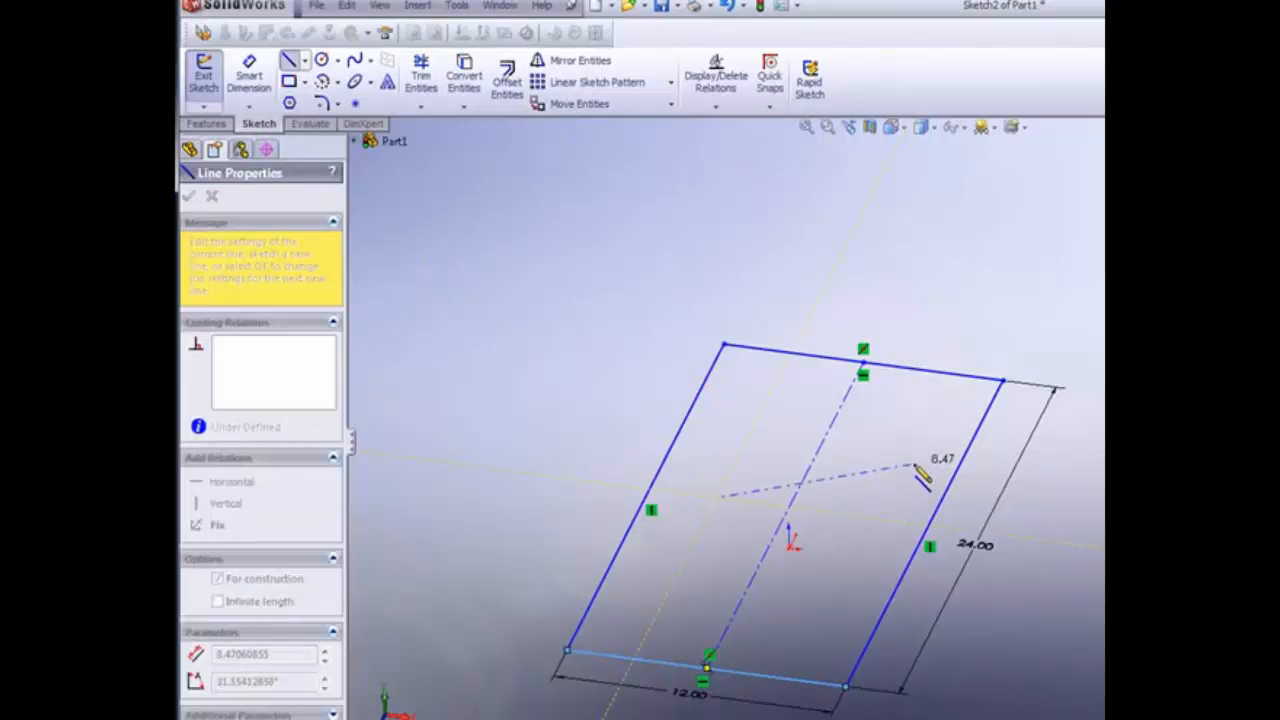
pyautogui.click(912, 463)
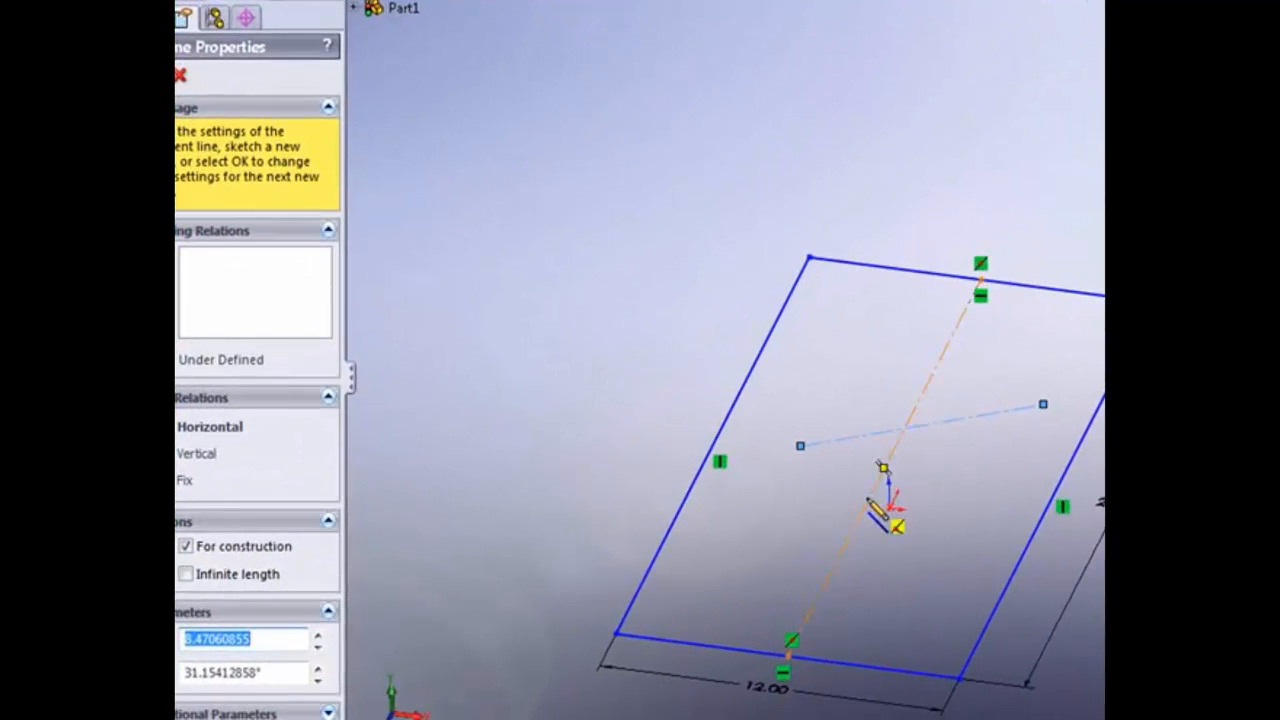
pyautogui.press('Escape')
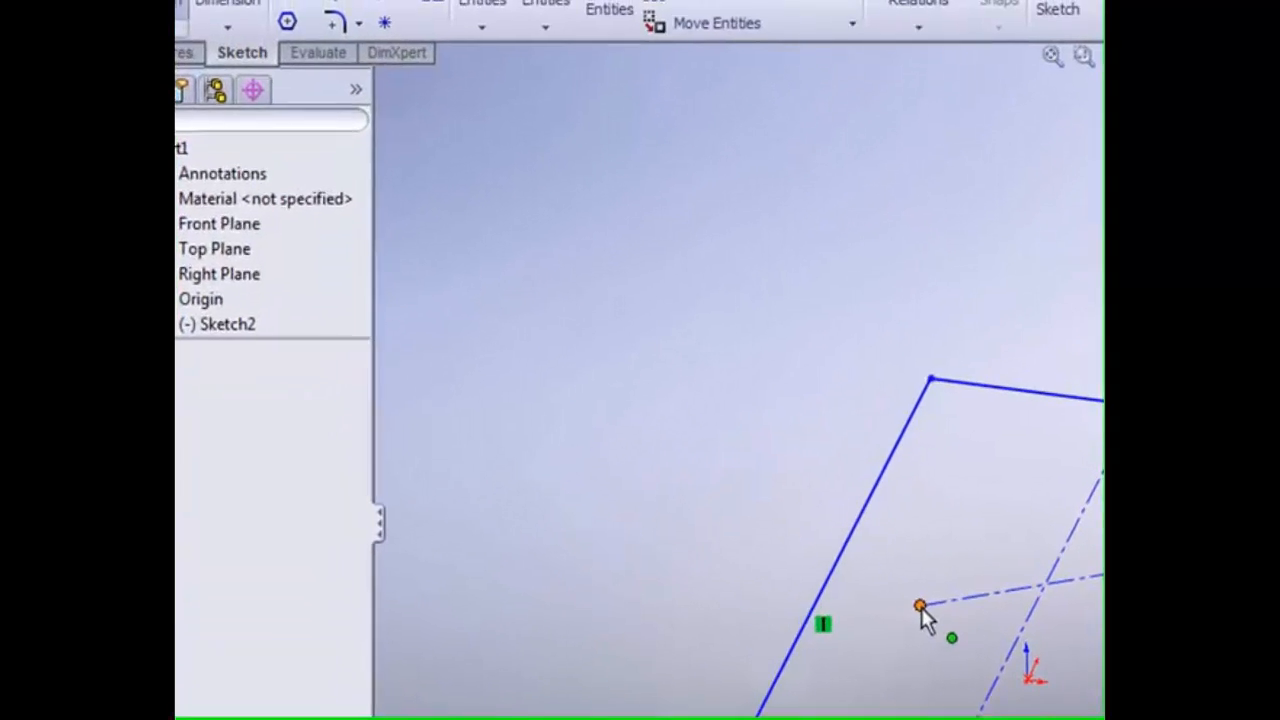
# Add Midpoint relations joining the second construction line's ends to the rectangle's left and right sides
pyautogui.click(800, 447)
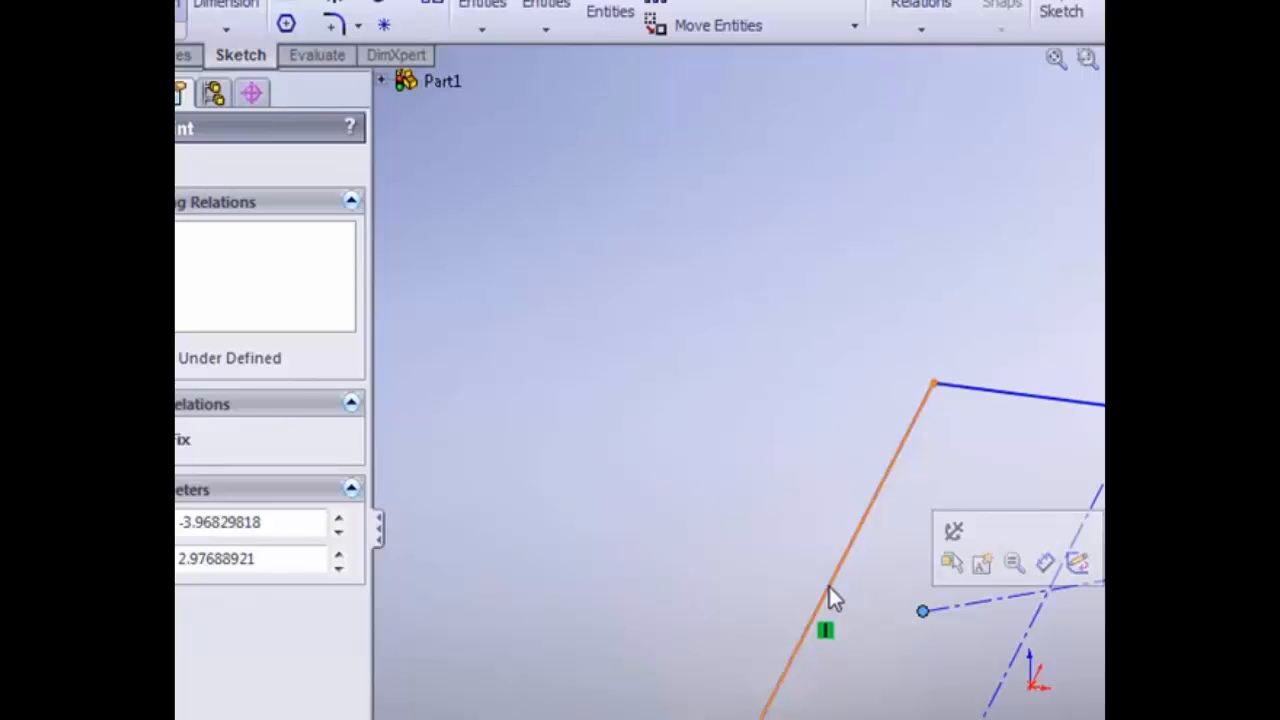
pyautogui.keyDown('ctrl'); pyautogui.click(829, 588); pyautogui.keyUp('ctrl')
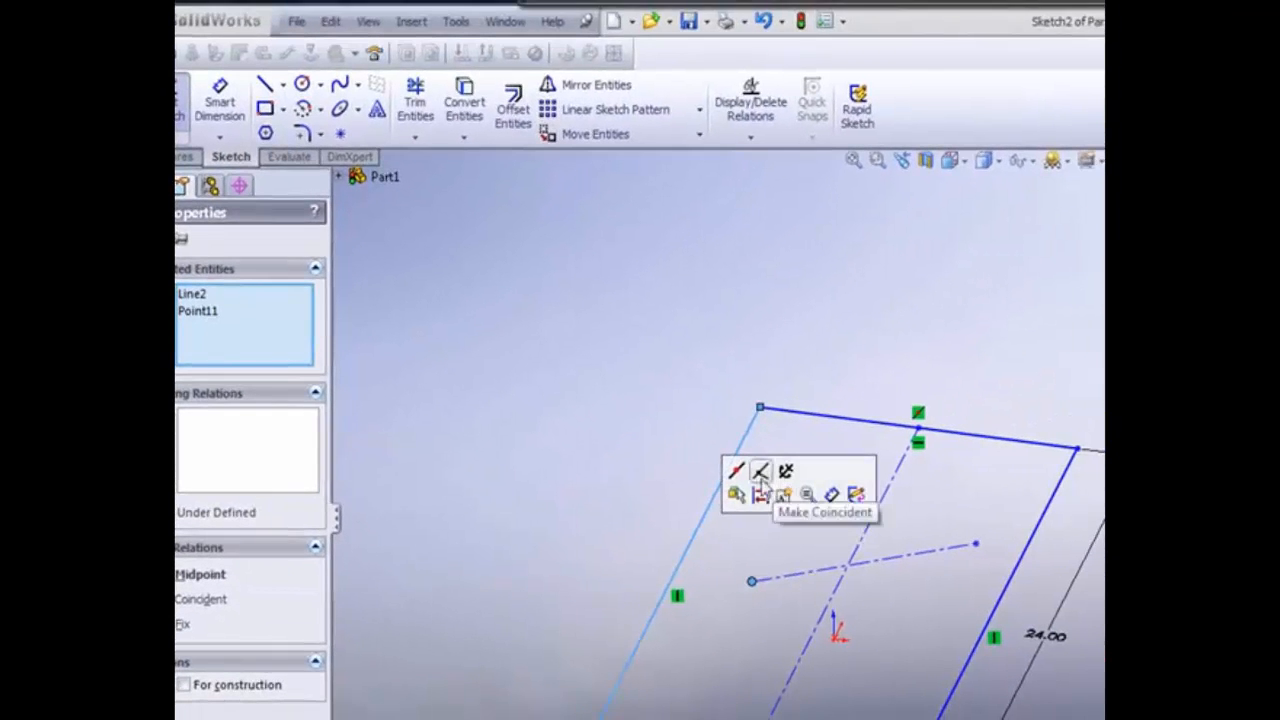
pyautogui.click(740, 471)
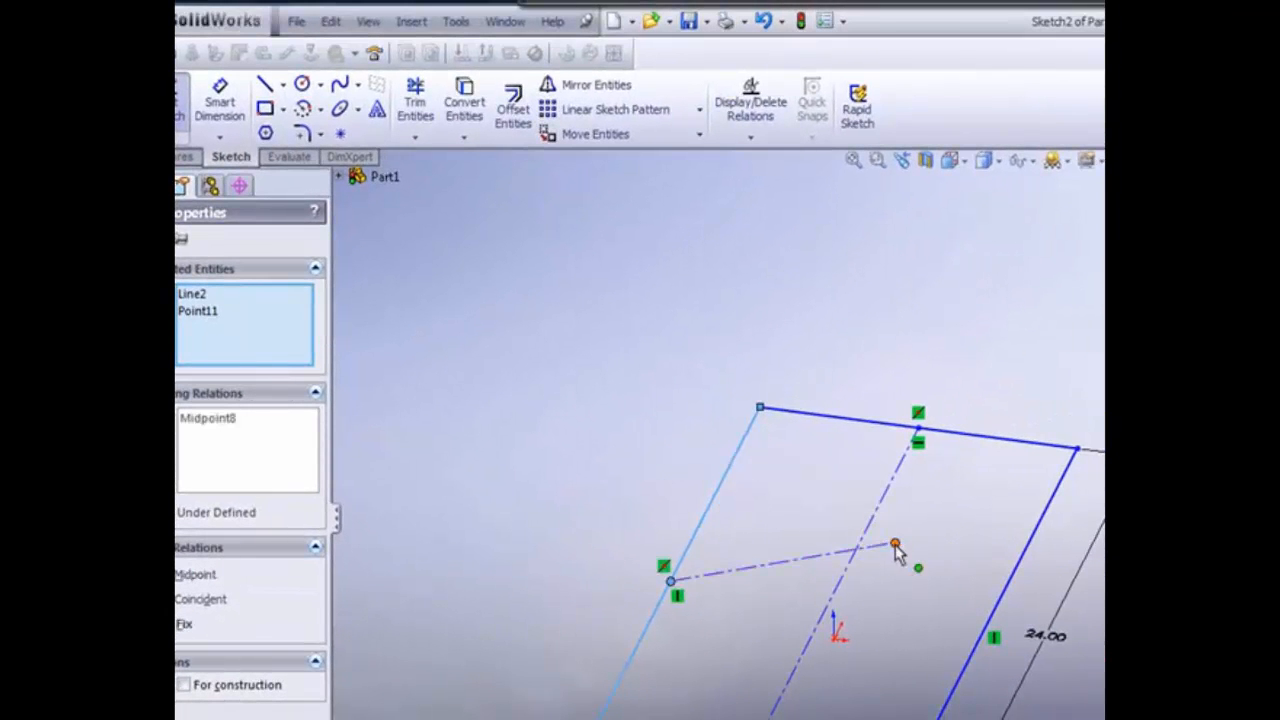
pyautogui.click(1030, 580)
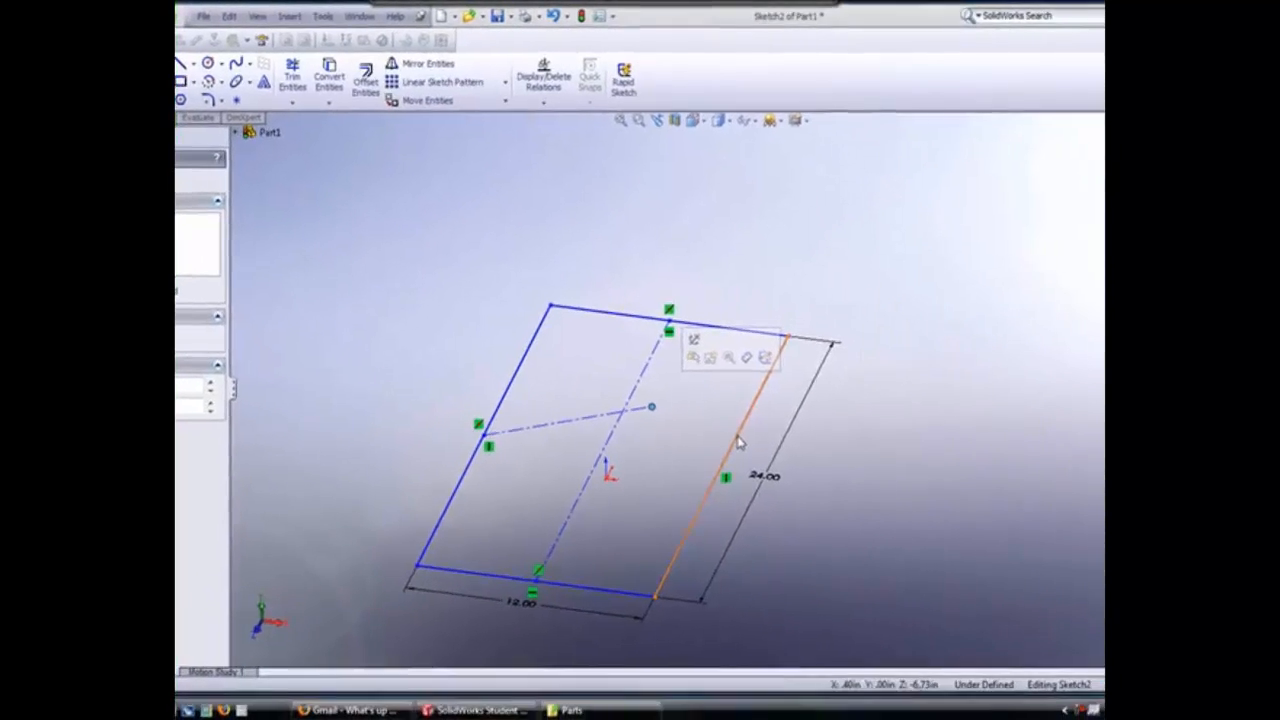
pyautogui.keyDown('ctrl'); pyautogui.click(651, 407); pyautogui.keyUp('ctrl')
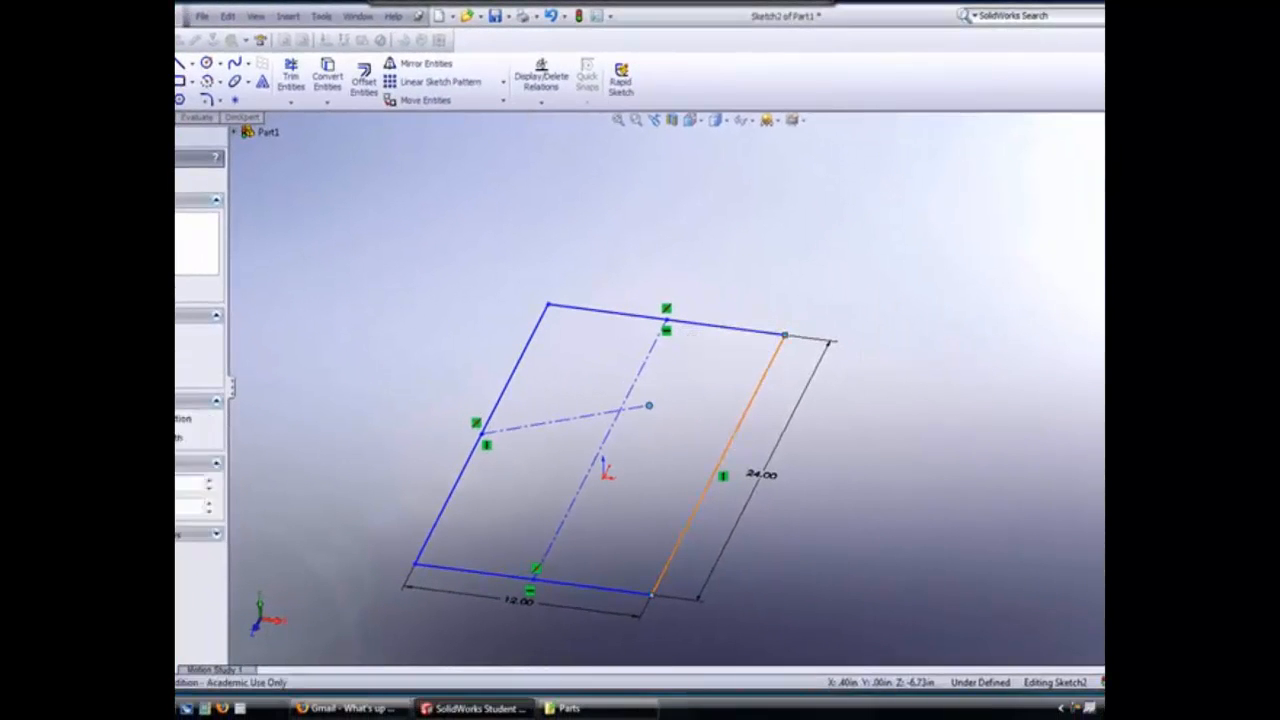
pyautogui.click(776, 370)
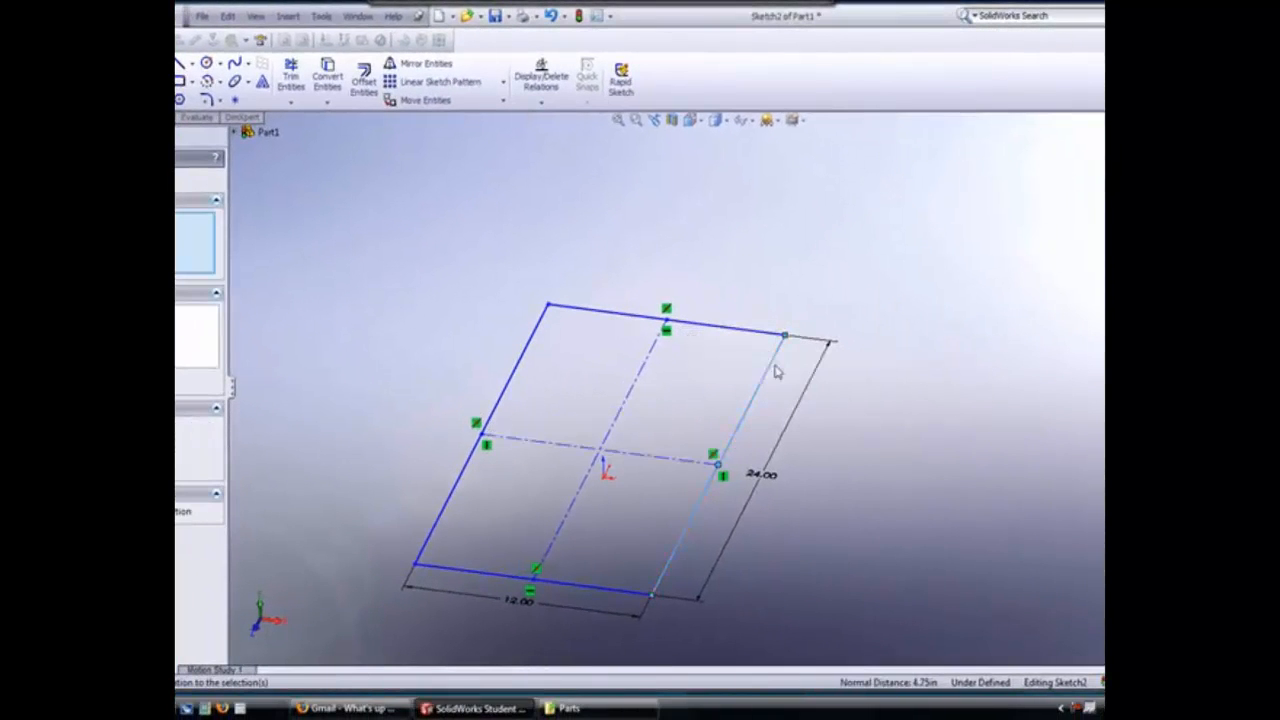
pyautogui.click(889, 482)
# Try changing the rectangle's 24 in dimension to 12 in, and undo the change
pyautogui.moveTo(710, 423)
pyautogui.mouseDown(button='middle')
pyautogui.moveTo(723, 429)
pyautogui.moveTo(689, 355)
pyautogui.moveTo(701, 409)
pyautogui.mouseUp(button='middle')
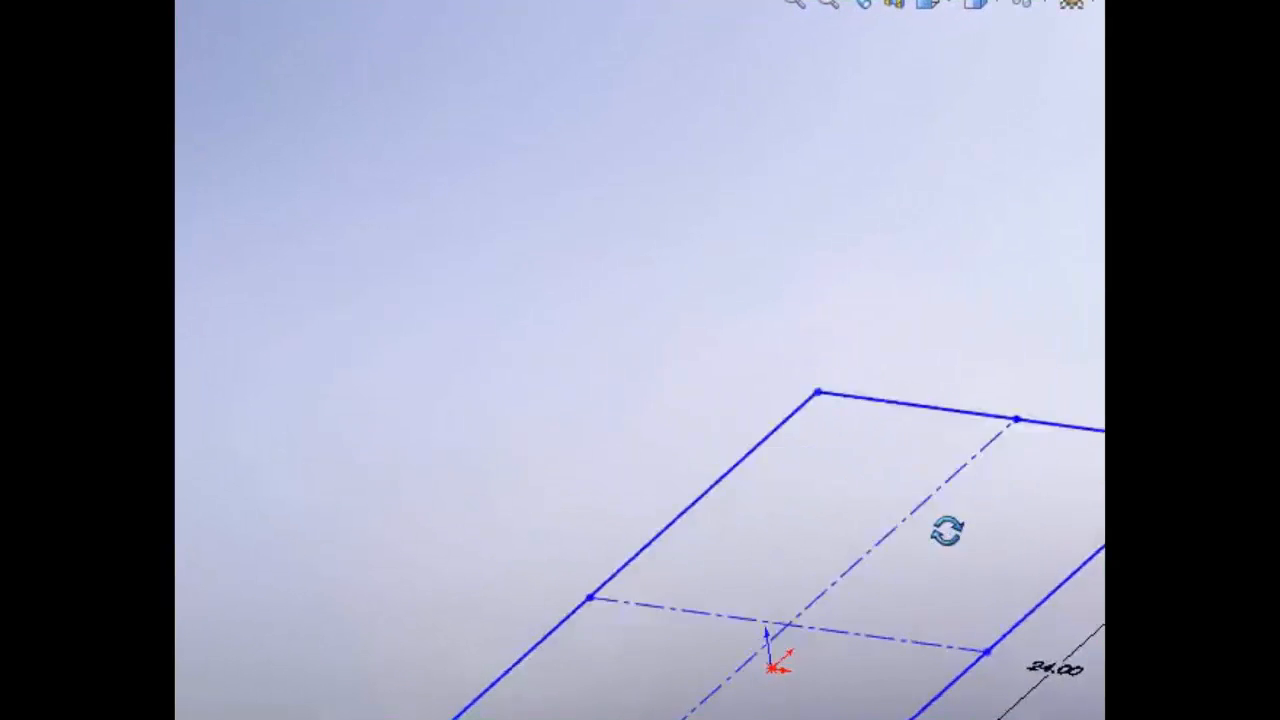
pyautogui.moveTo(947, 531)
pyautogui.mouseDown(button='middle')
pyautogui.moveTo(954, 543)
pyautogui.moveTo(908, 501)
pyautogui.mouseUp(button='middle')
pyautogui.scroll(2, 800, 711)
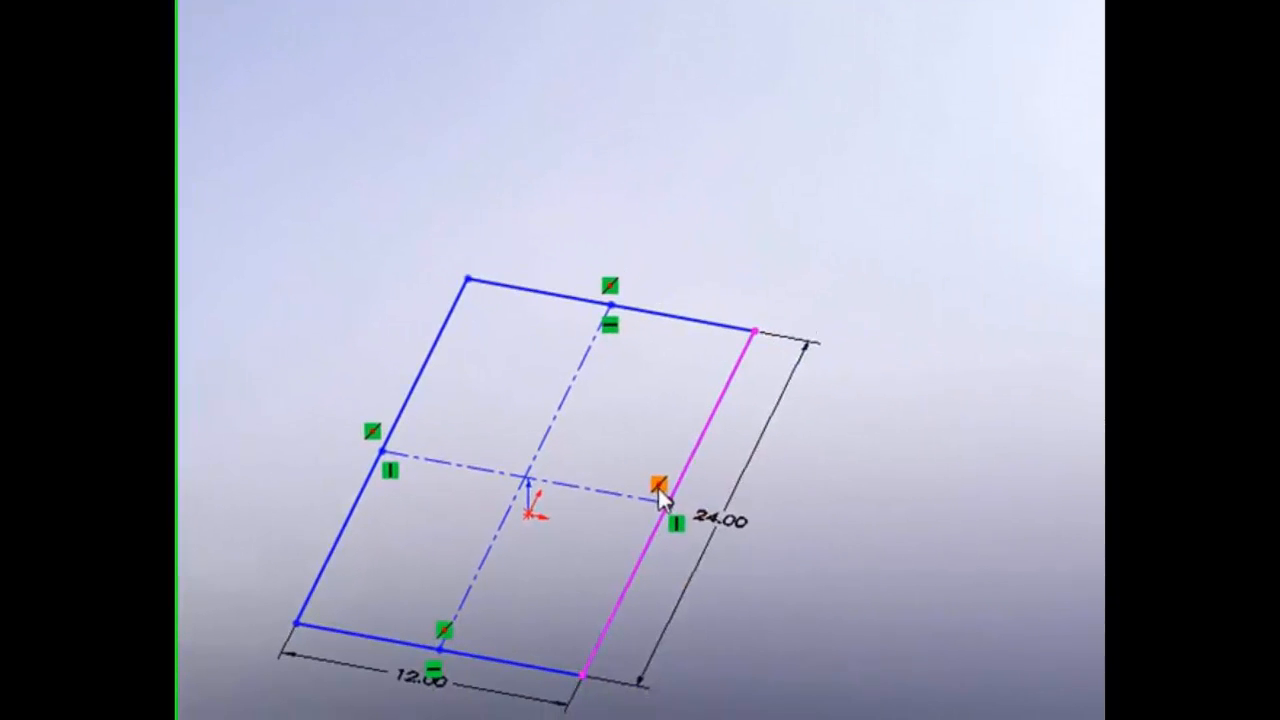
pyautogui.click(733, 530)
pyautogui.click(731, 521)
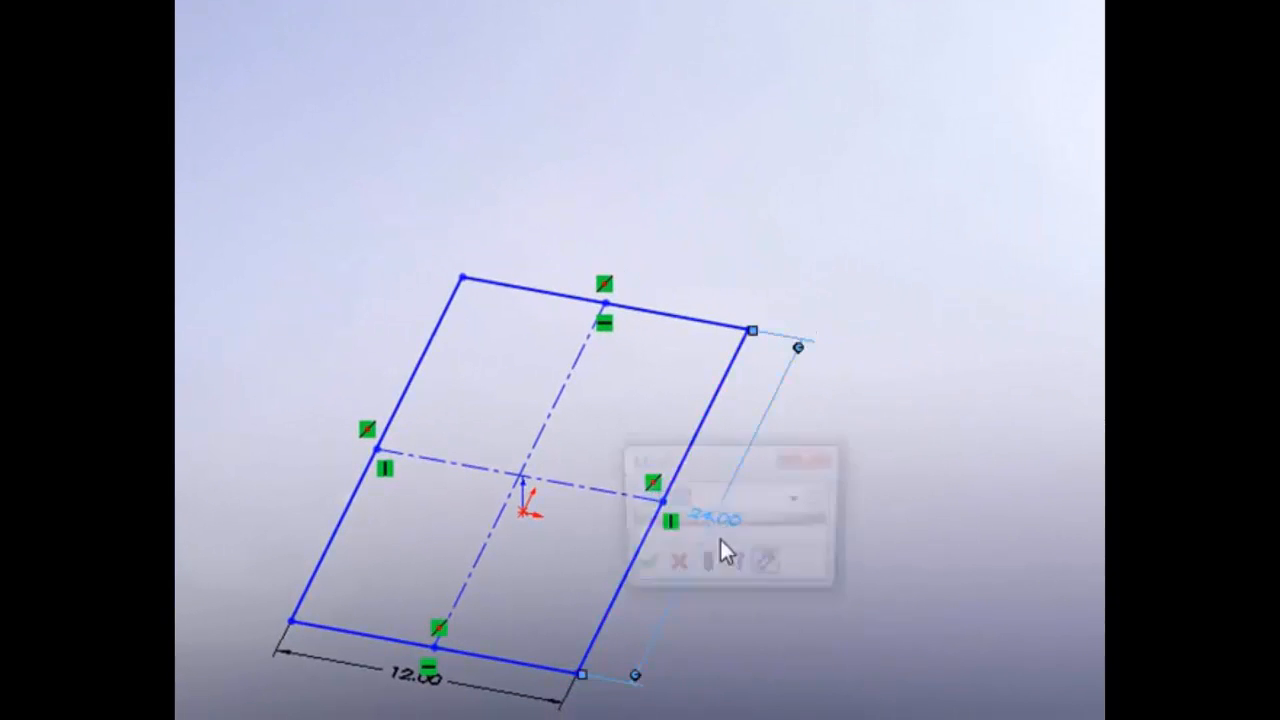
pyautogui.moveTo(715, 455); pyautogui.dragTo(976, 458)
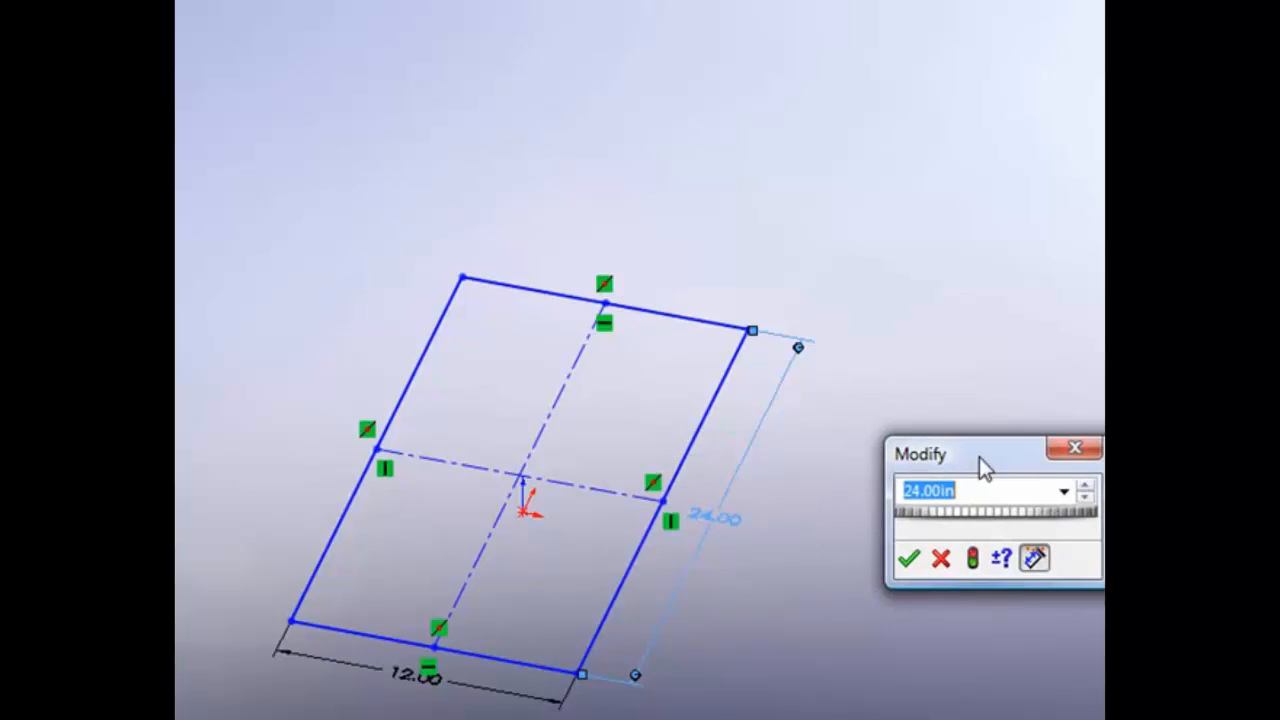
pyautogui.write('12')
pyautogui.press('Return')
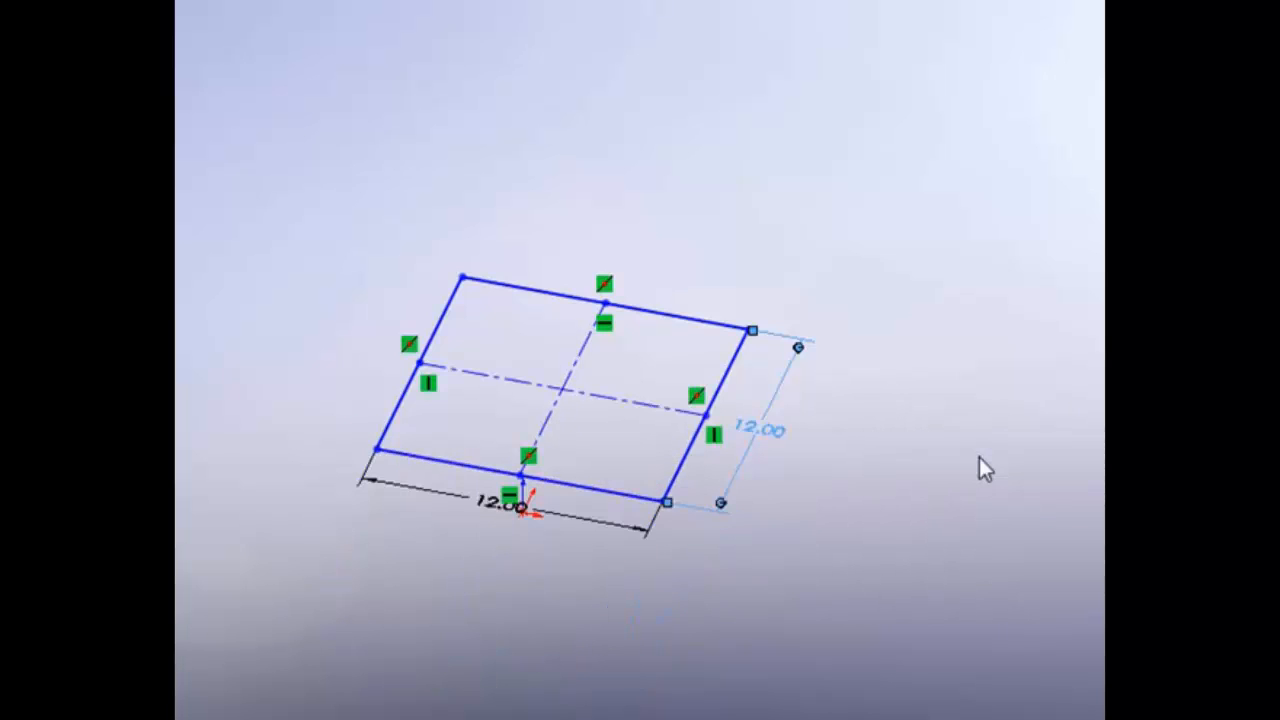
pyautogui.hotkey('ctrl', 'z')
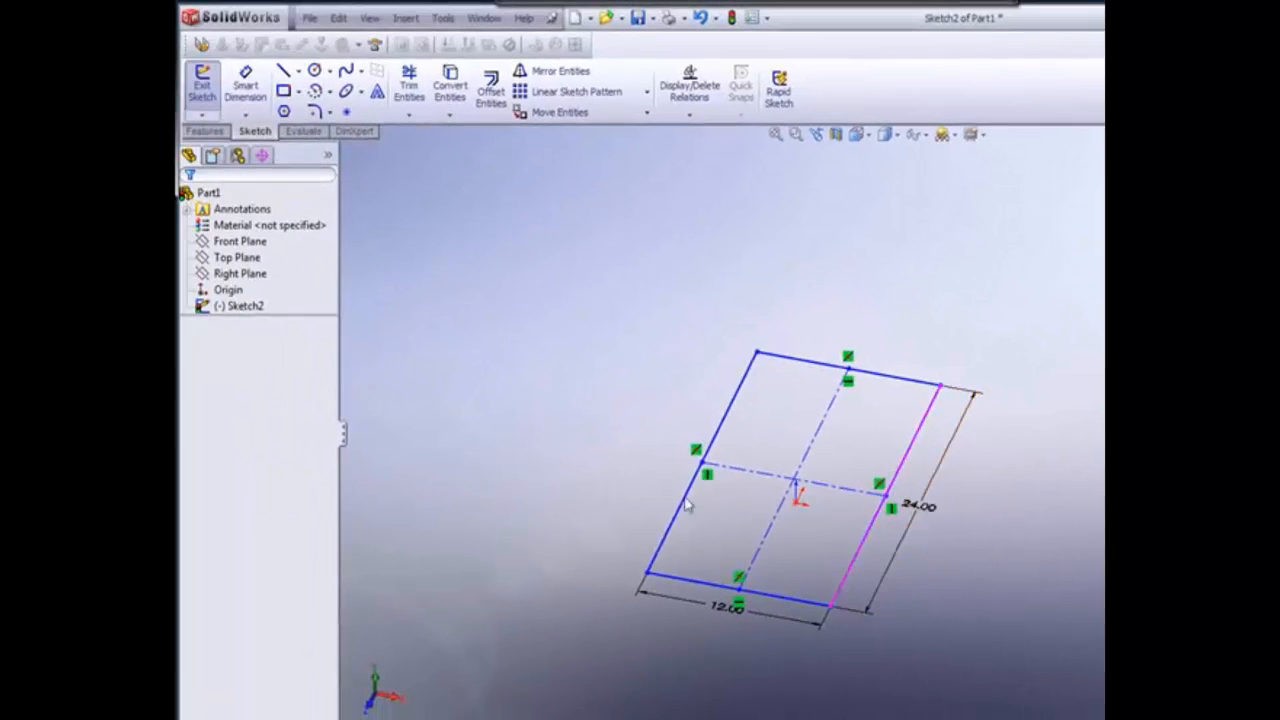
# Set the rectangle's 24 in dimension to 12 in to test the unanchored sketch, and undo the change
pyautogui.click(222, 307)
pyautogui.click(922, 512)
pyautogui.doubleClick(924, 514)
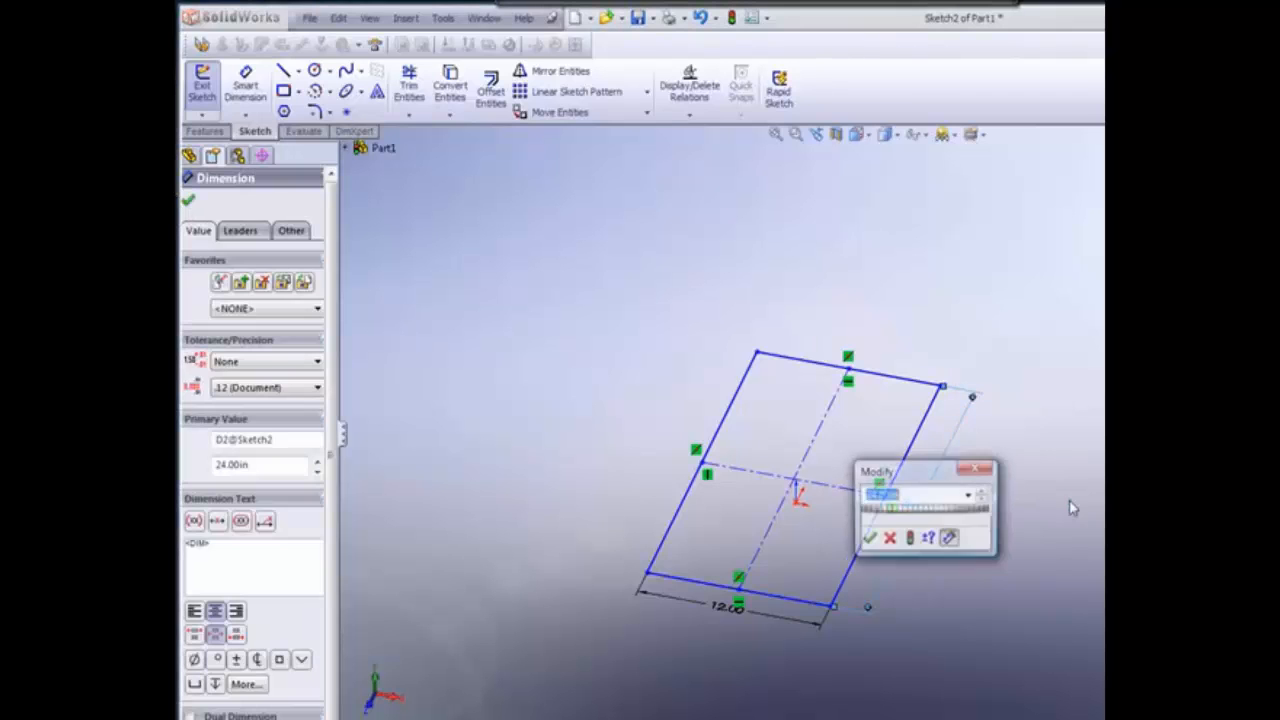
pyautogui.write('12')
pyautogui.press('Return')
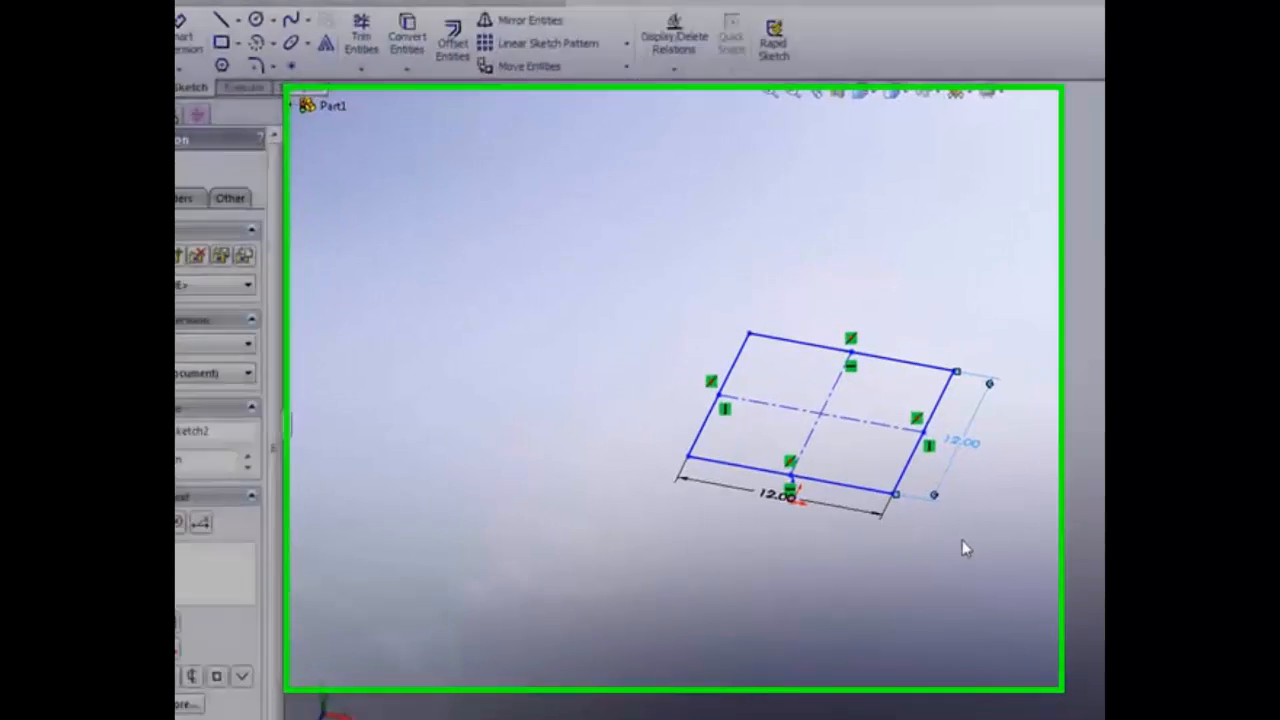
pyautogui.hotkey('ctrl', 'z')
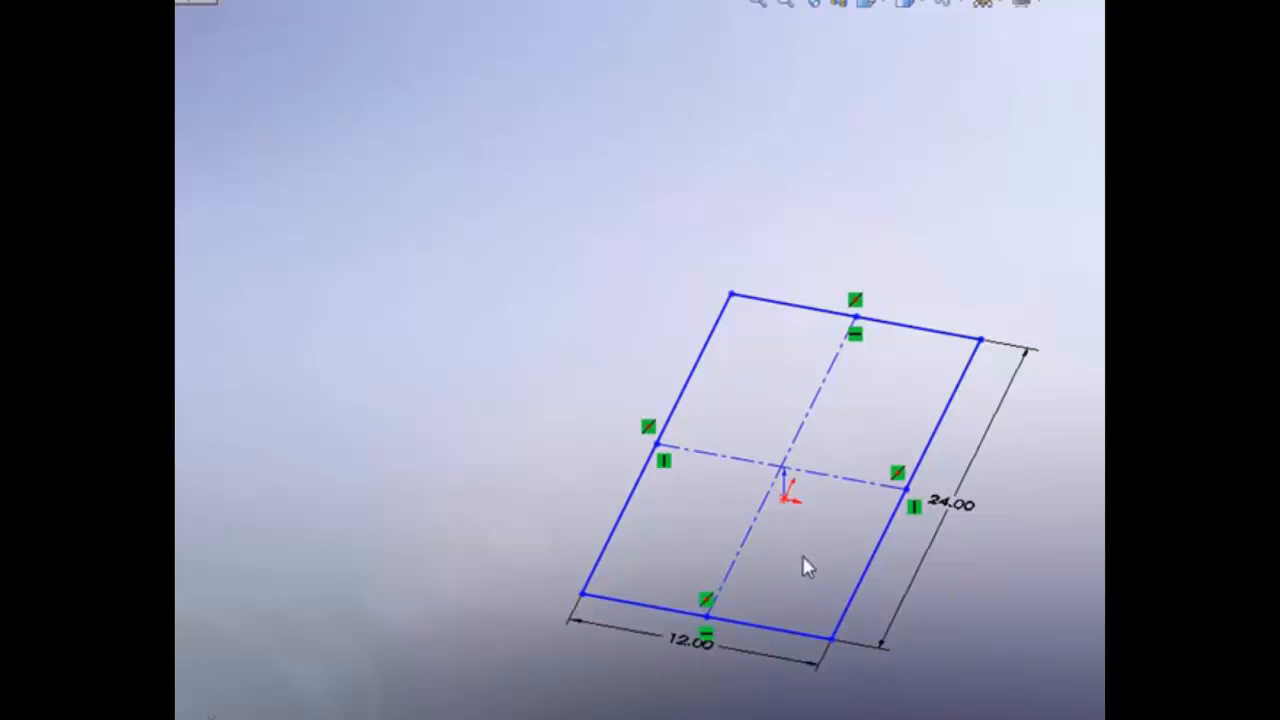
# Add an Intersection relation anchoring the crossing of the two construction centerlines to the origin
pyautogui.scroll(-3, 806, 472)
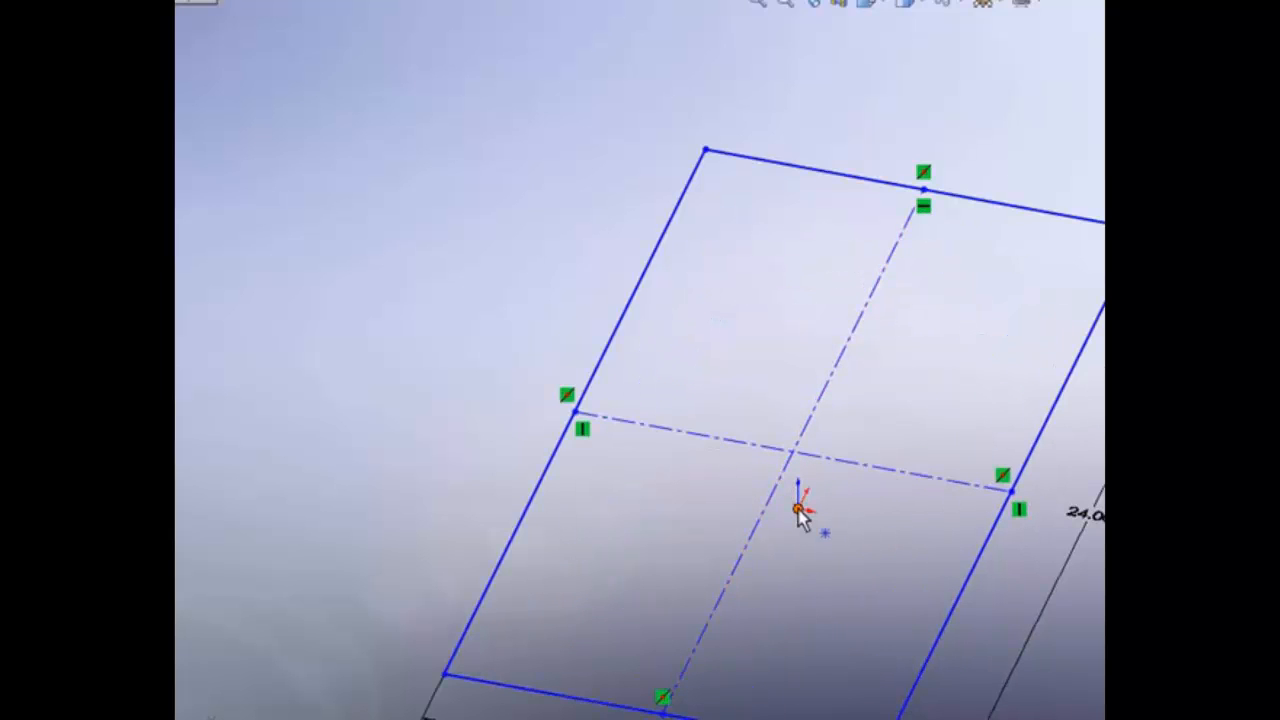
pyautogui.click(799, 512)
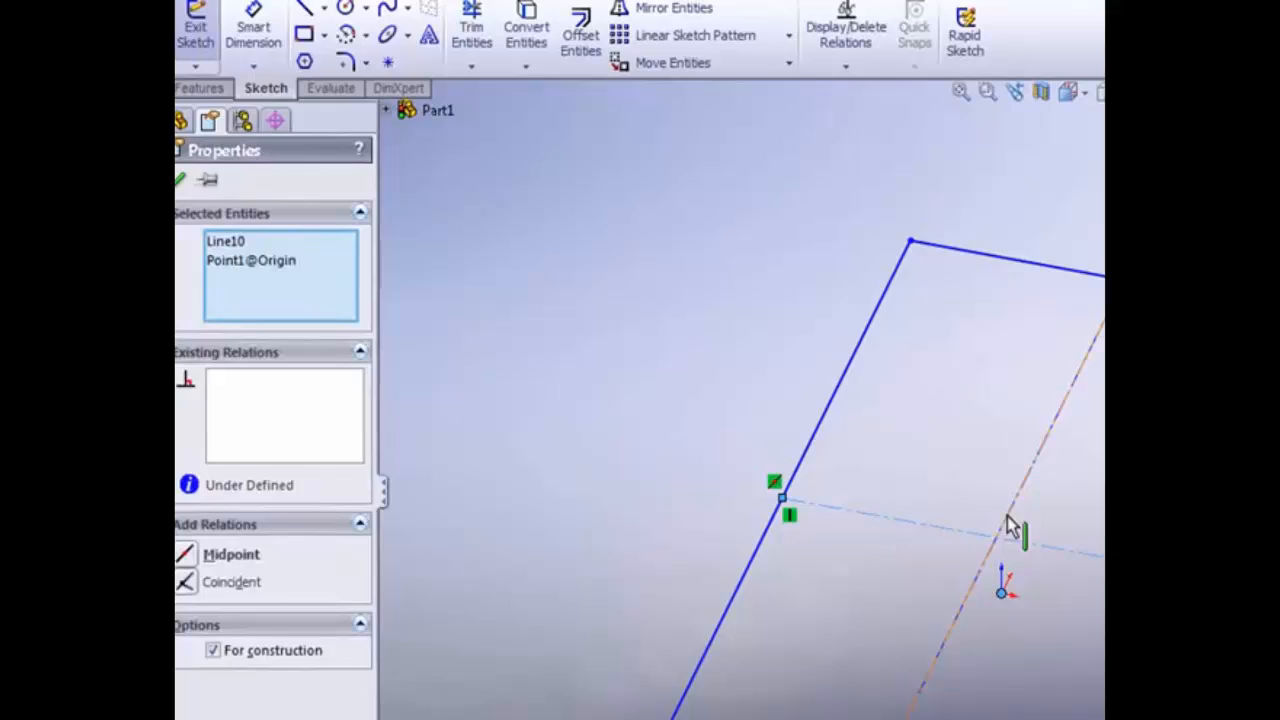
pyautogui.keyDown('ctrl'); pyautogui.click(881, 470); pyautogui.keyUp('ctrl')
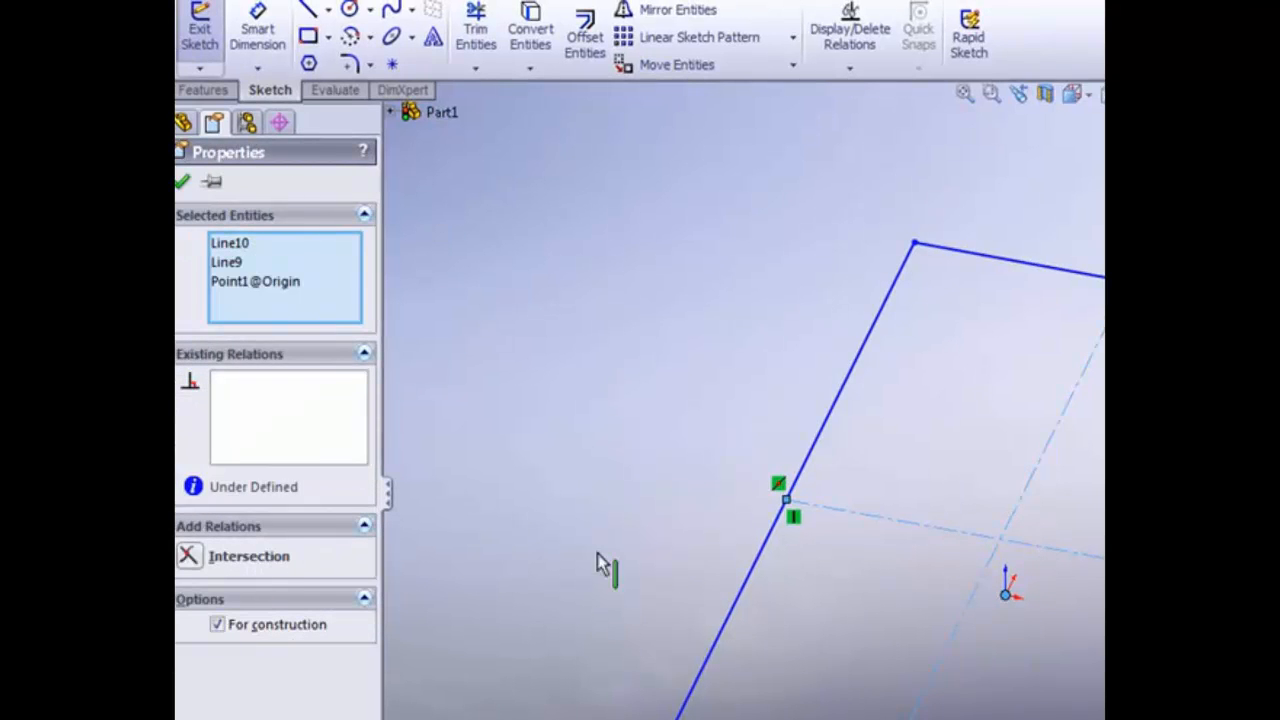
pyautogui.click(272, 557)
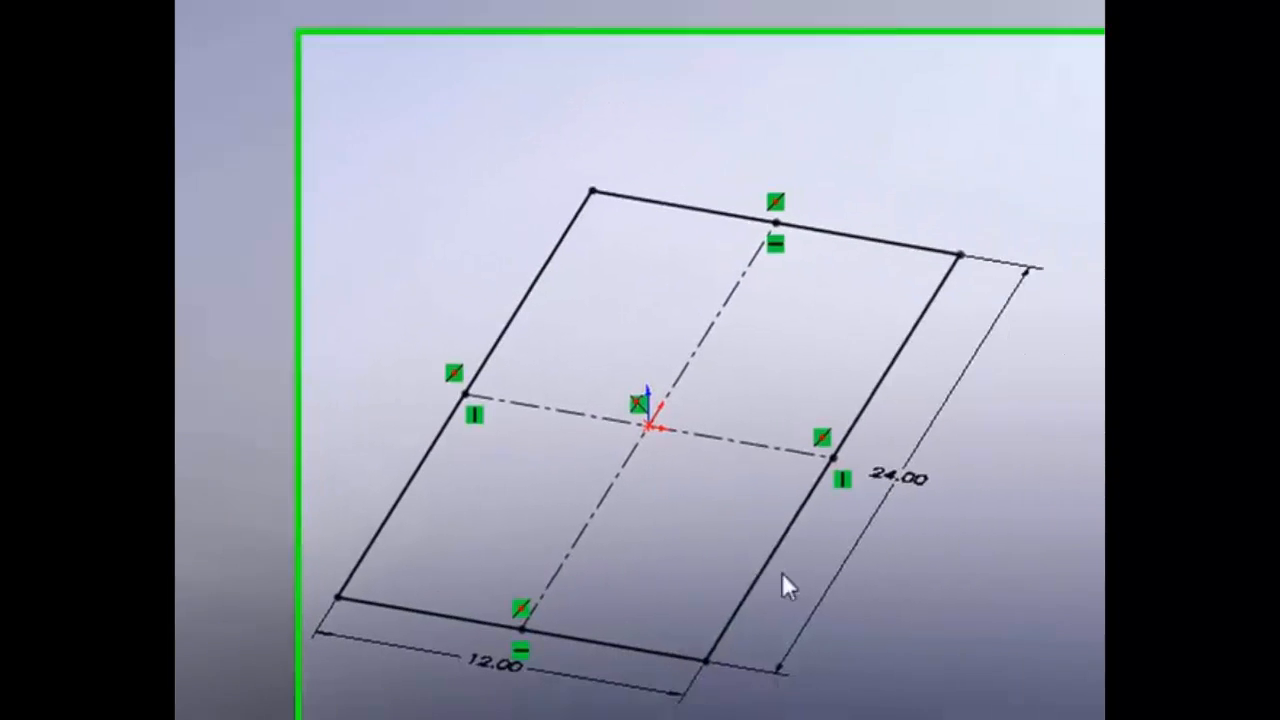
# Test the rectangle's constraints by trying to move its long sides and one of its corners
pyautogui.click(763, 573)
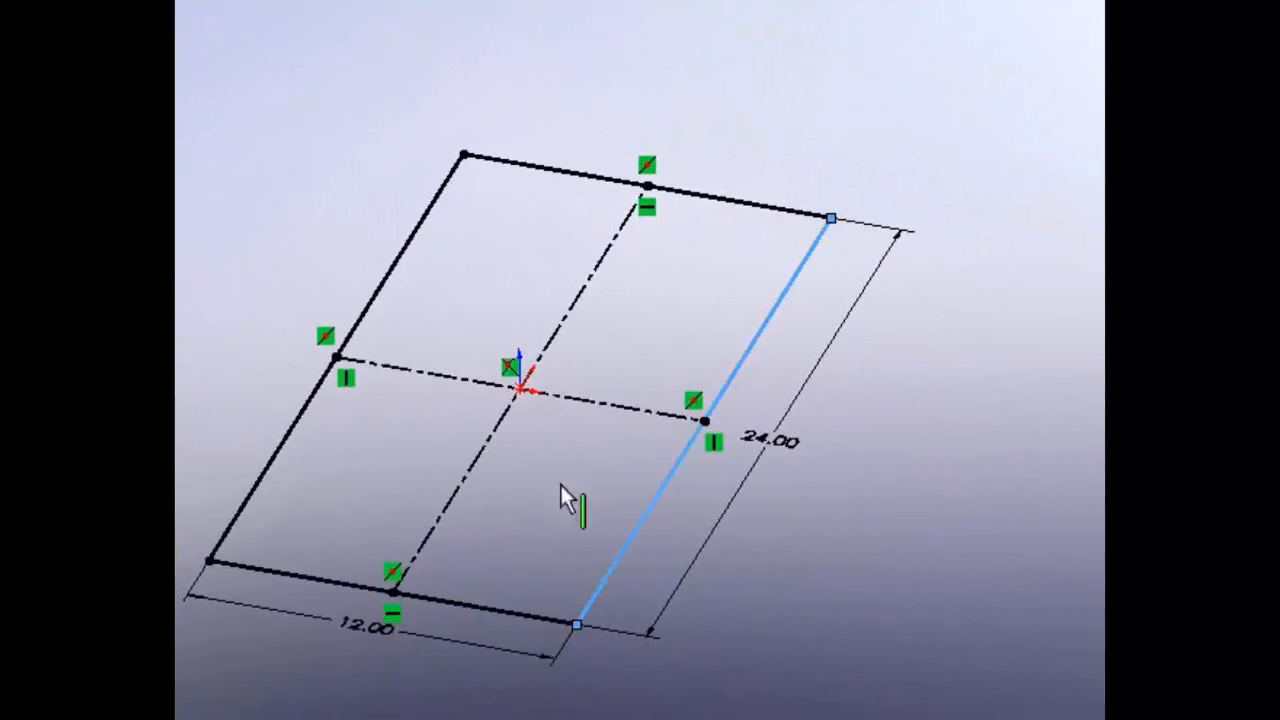
pyautogui.click(780, 560)
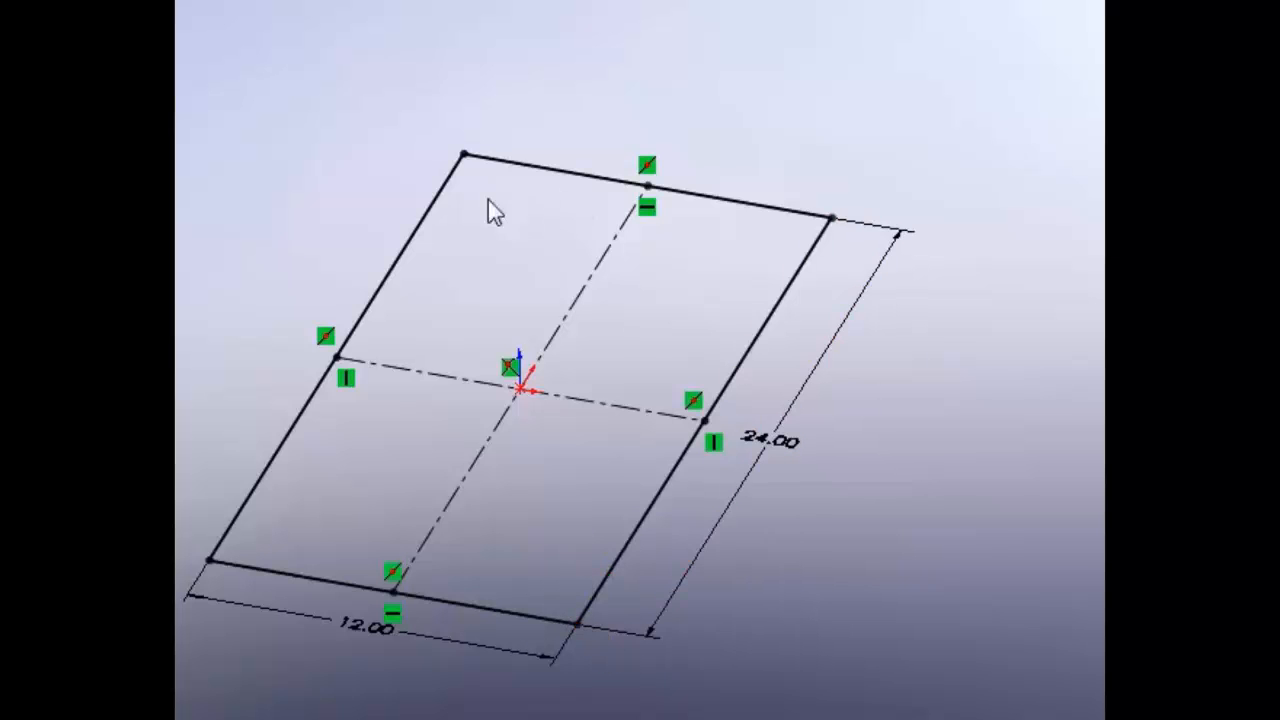
pyautogui.click(464, 154)
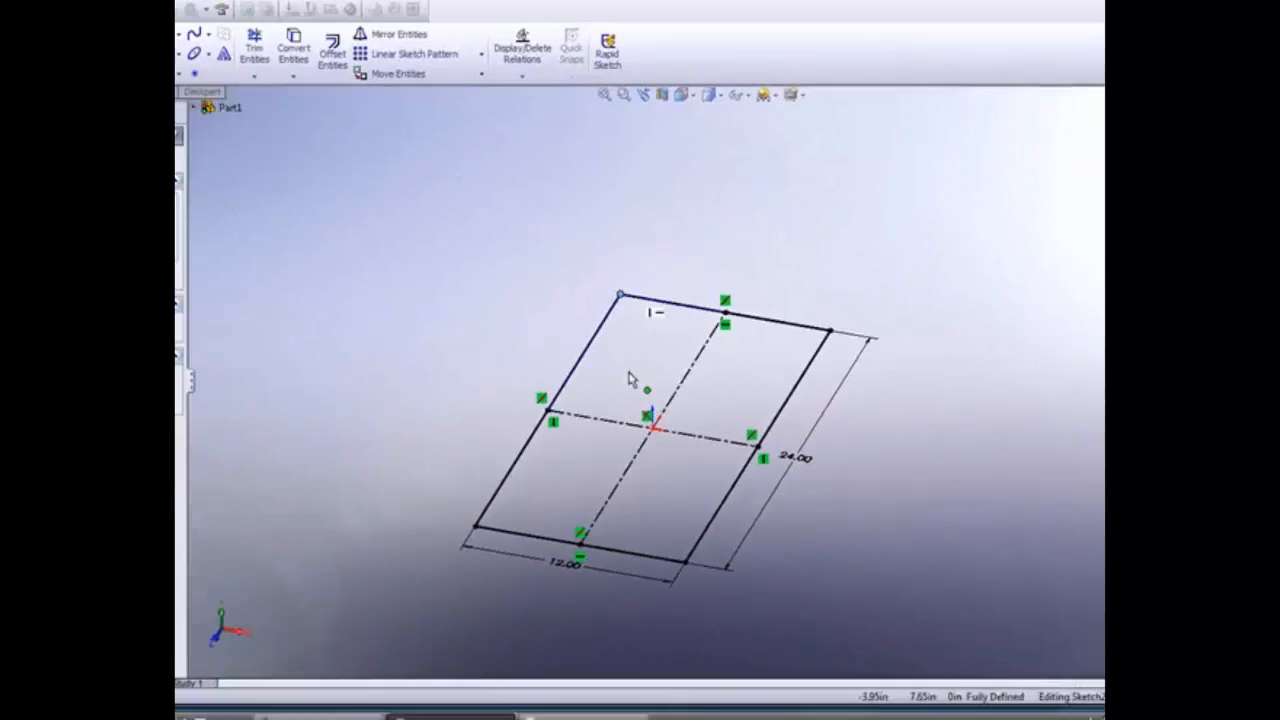
pyautogui.click(602, 410)
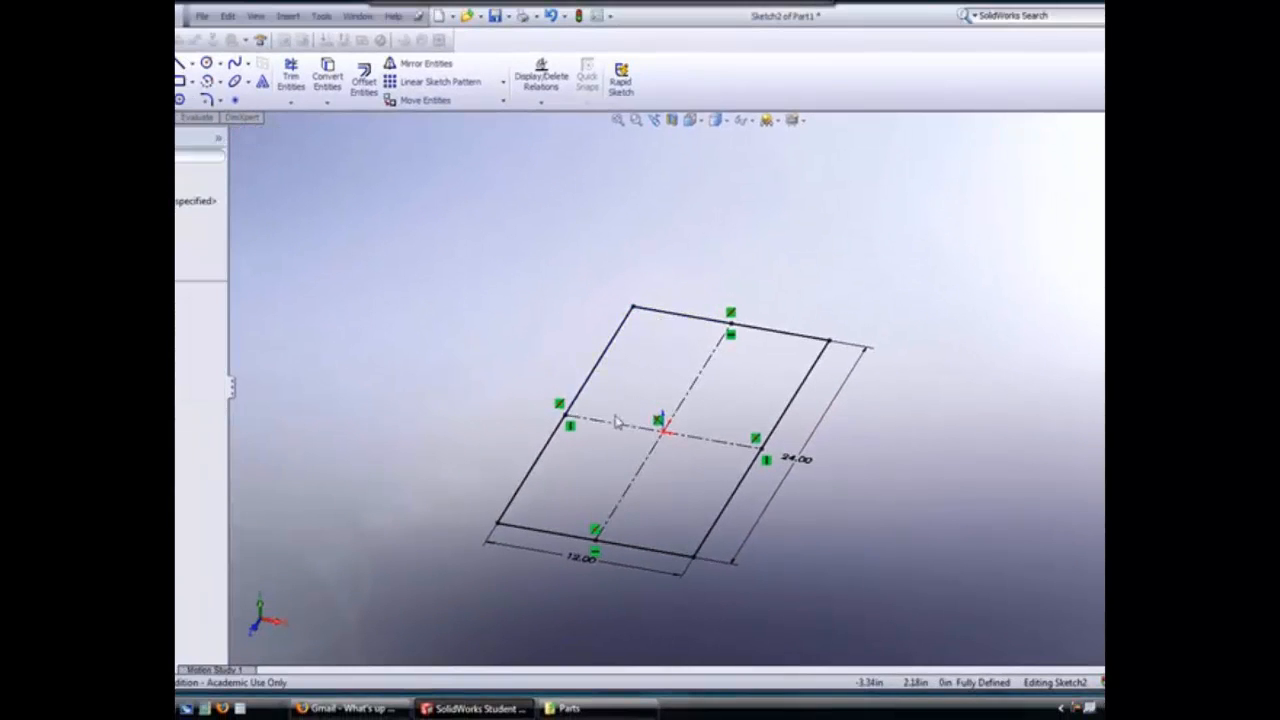
pyautogui.click(586, 381)
pyautogui.click(772, 407)
pyautogui.moveTo(924, 378)
pyautogui.mouseDown(button='middle')
pyautogui.moveTo(896, 372)
pyautogui.moveTo(929, 388)
pyautogui.mouseUp(button='middle')
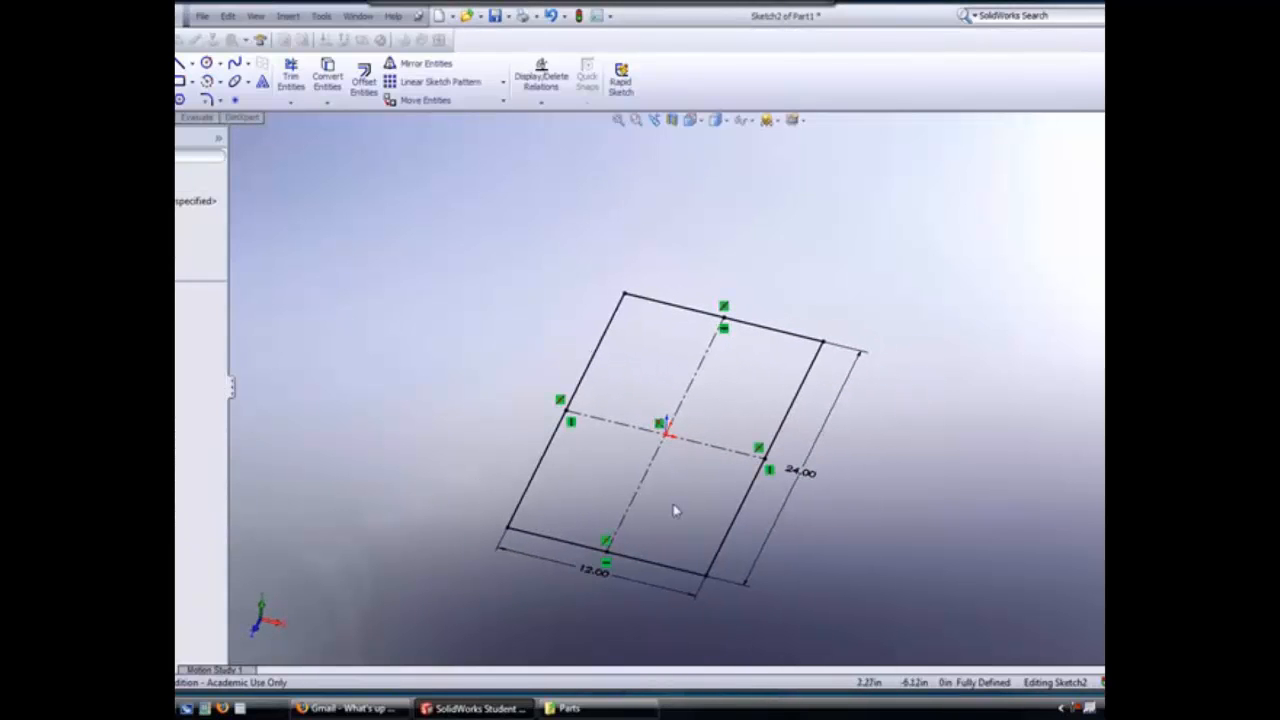
# Try adding a further relation between the rectangle's left and bottom sides, undo it and clear the selection
pyautogui.click(556, 443)
pyautogui.keyDown('ctrl'); pyautogui.click(561, 546); pyautogui.keyUp('ctrl')
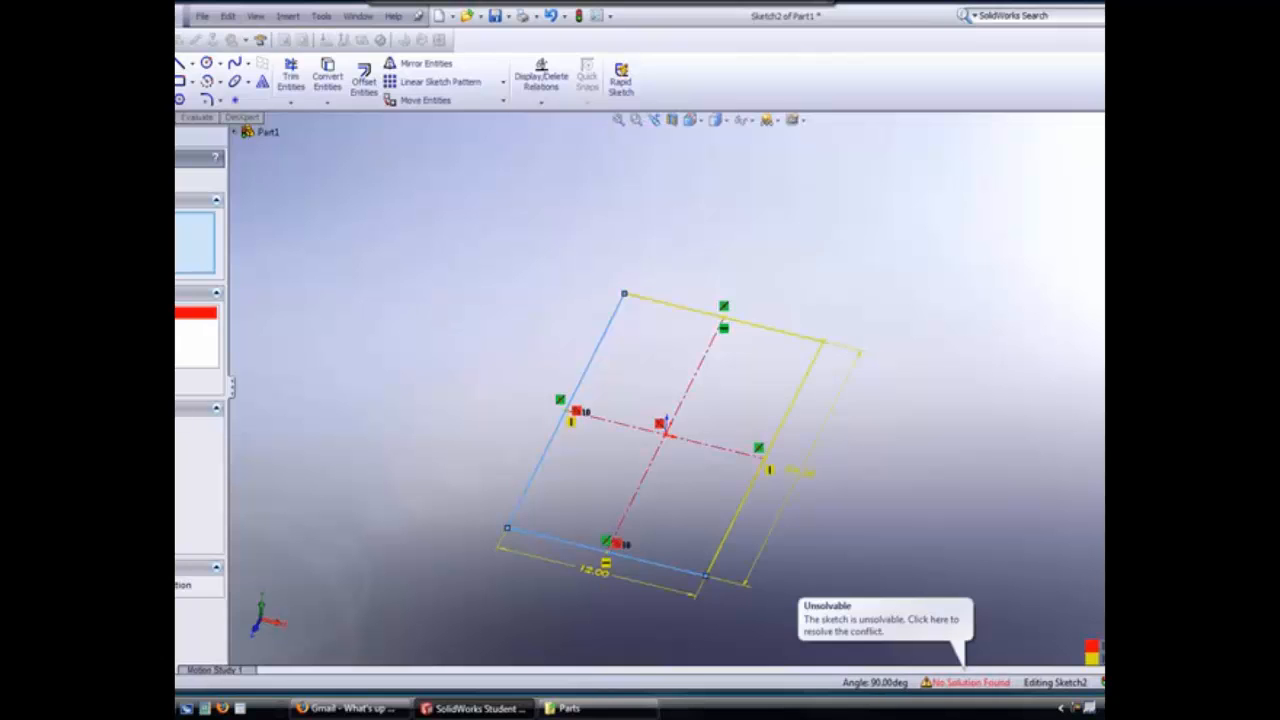
pyautogui.hotkey('ctrl', 'z')
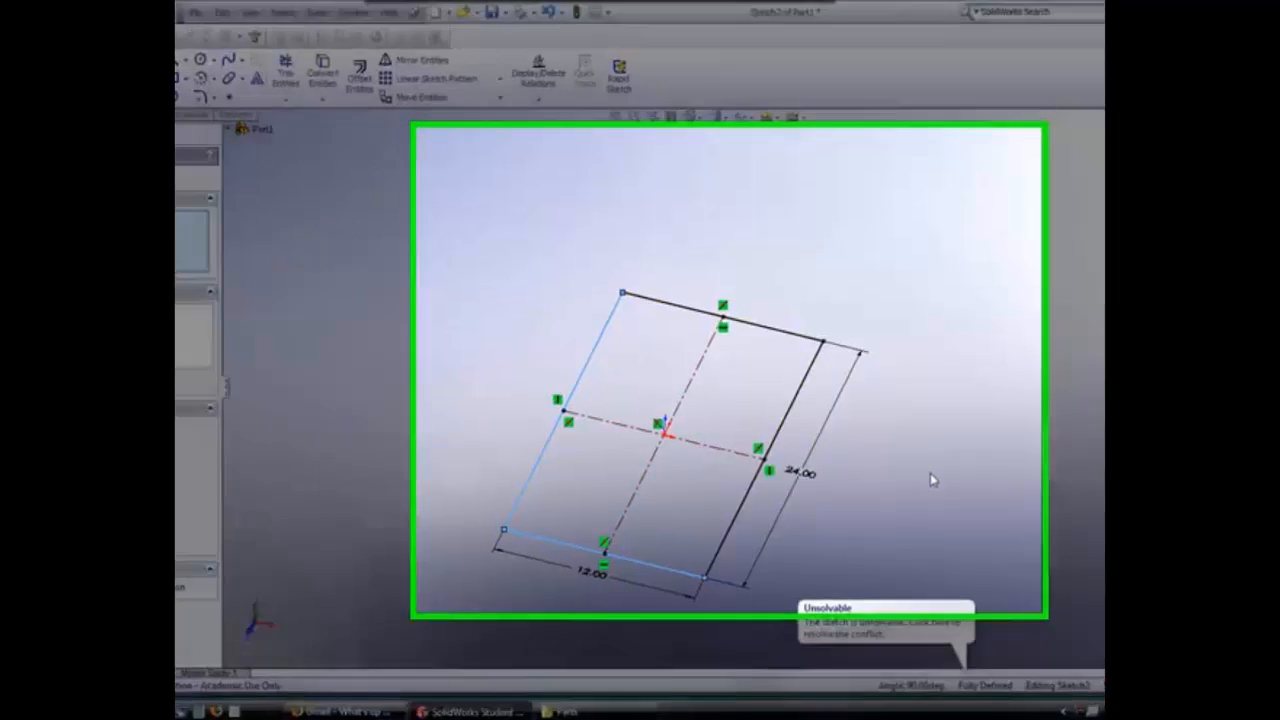
pyautogui.click(920, 452)
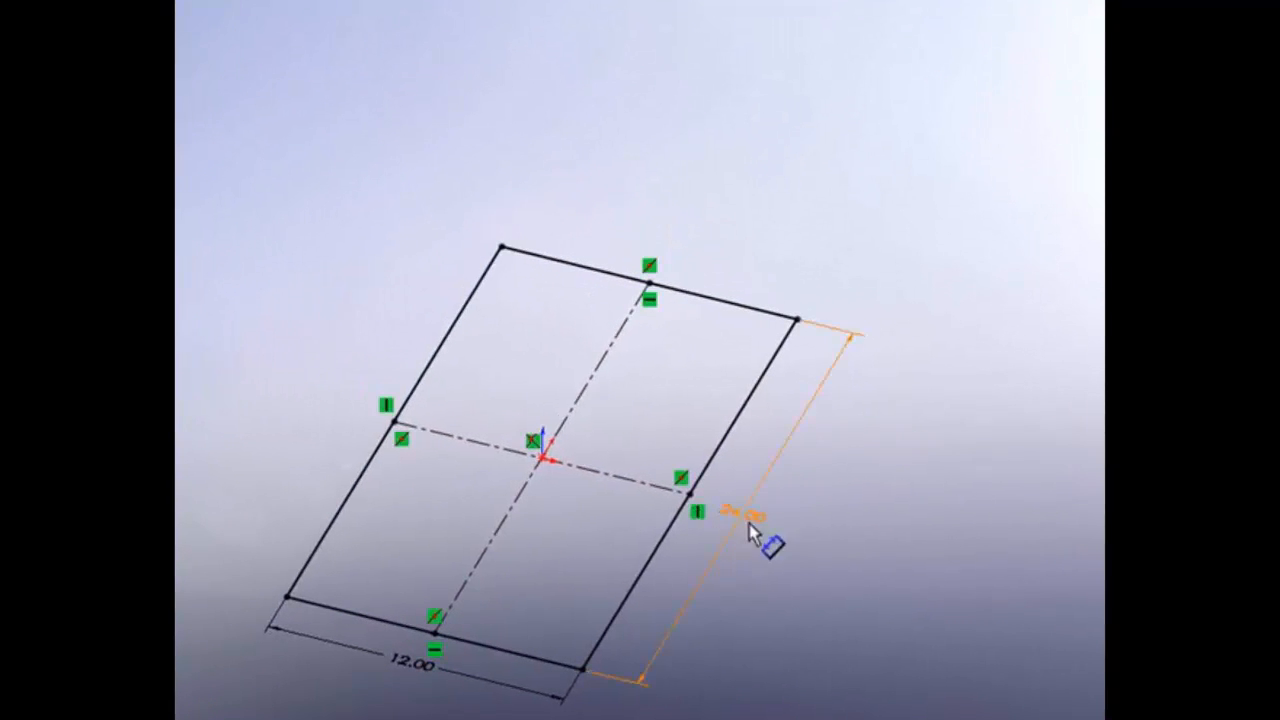
# Set the rectangle's length dimension to 12 in to check that it resizes about the origin
pyautogui.doubleClick(752, 530)
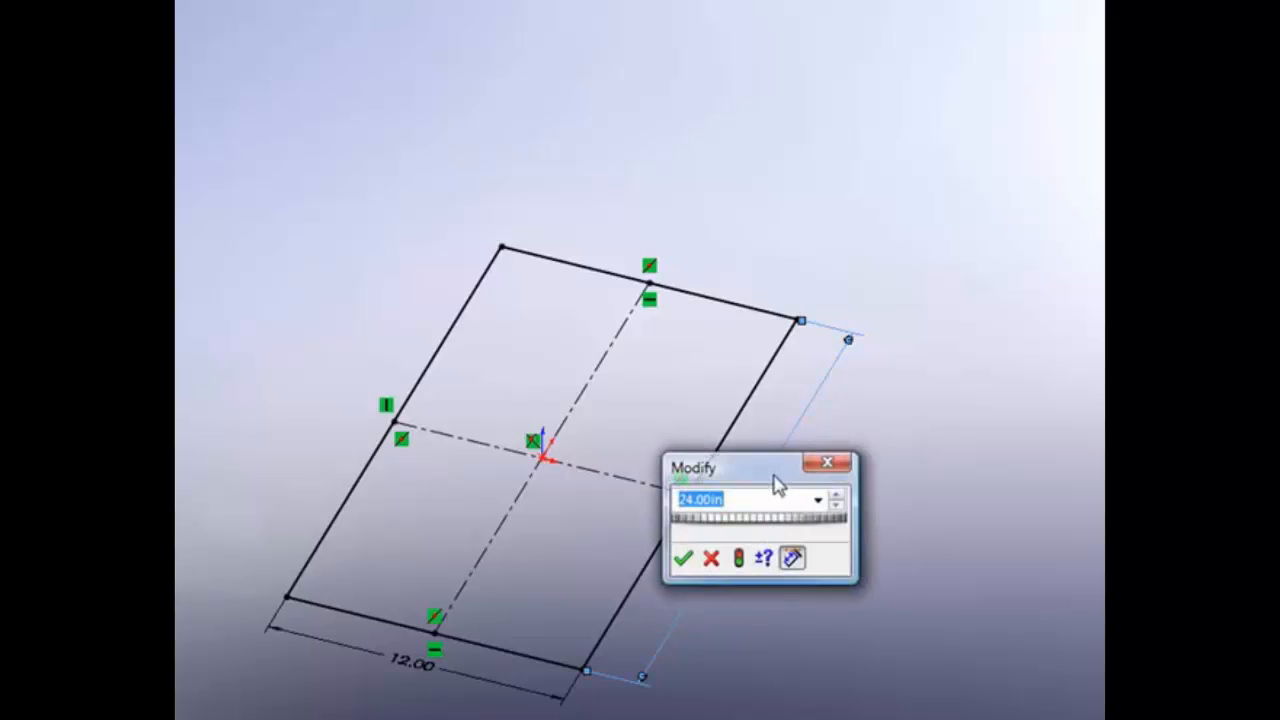
pyautogui.moveTo(778, 485); pyautogui.dragTo(985, 487)
pyautogui.write('12')
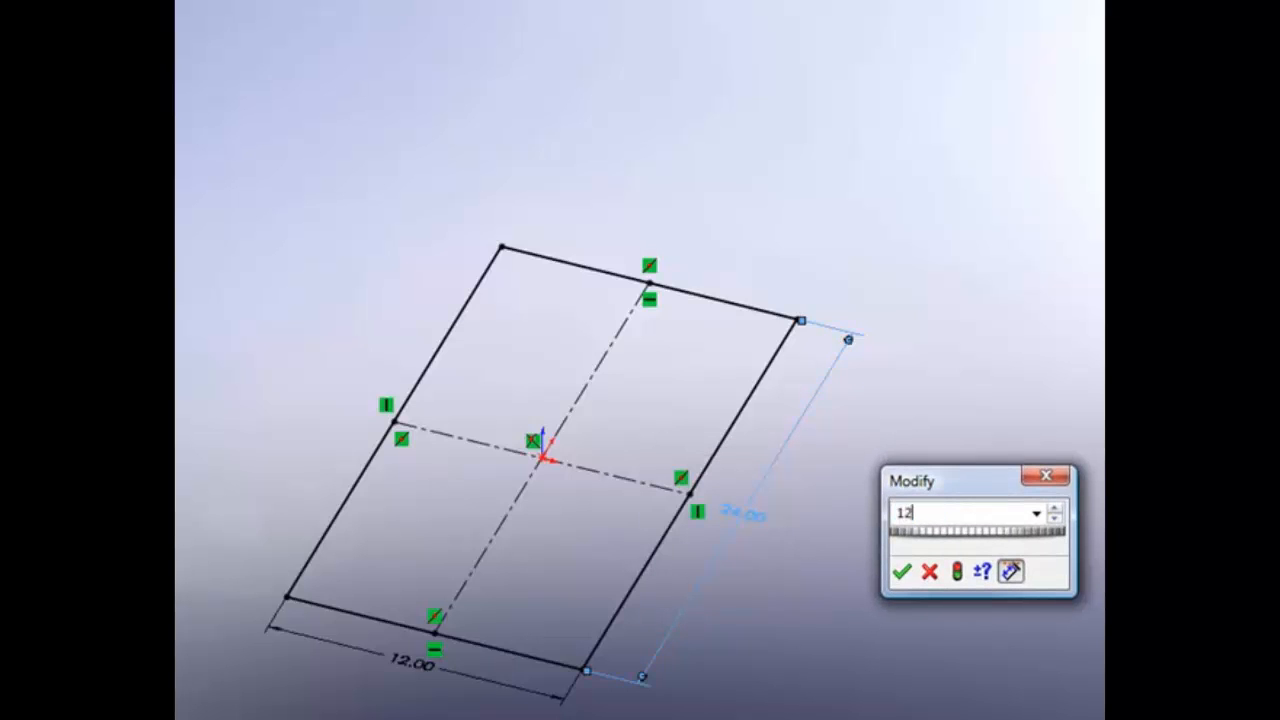
pyautogui.press('Return')
pyautogui.scroll(-3, 760, 460)
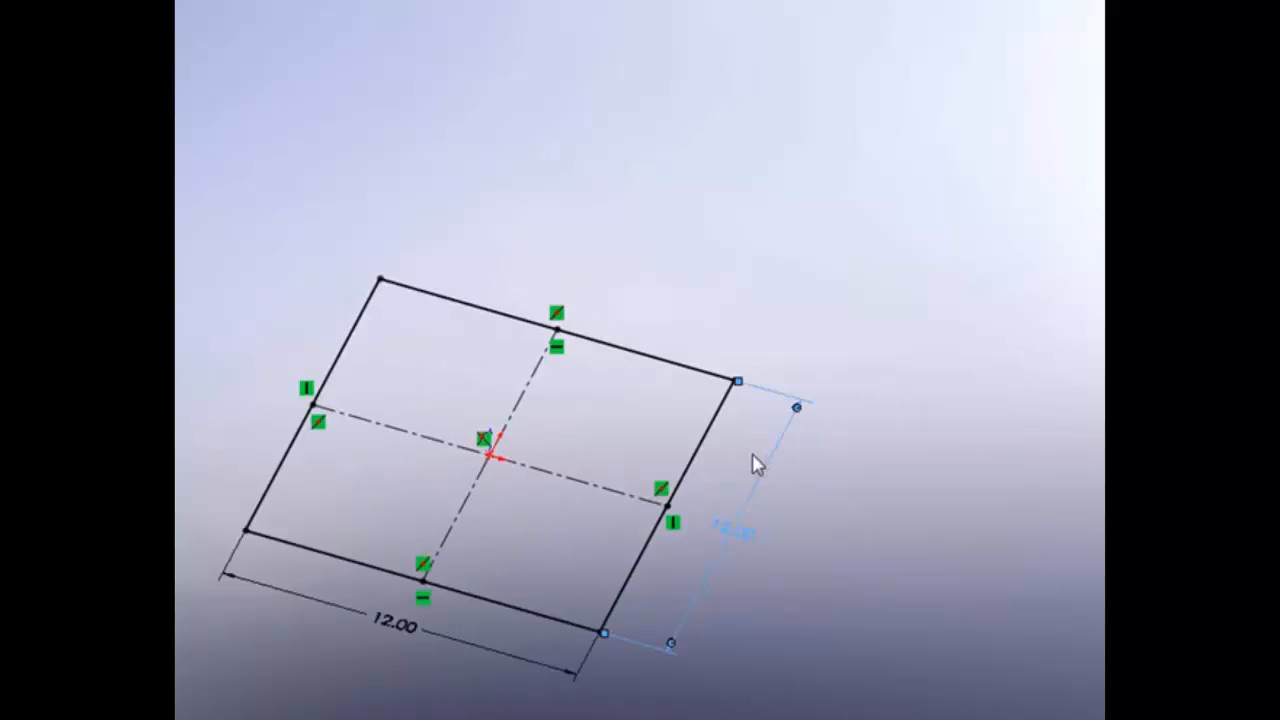
# Set the rectangle's width dimension to 6 in, and undo both the width and length changes
pyautogui.doubleClick(327, 648)
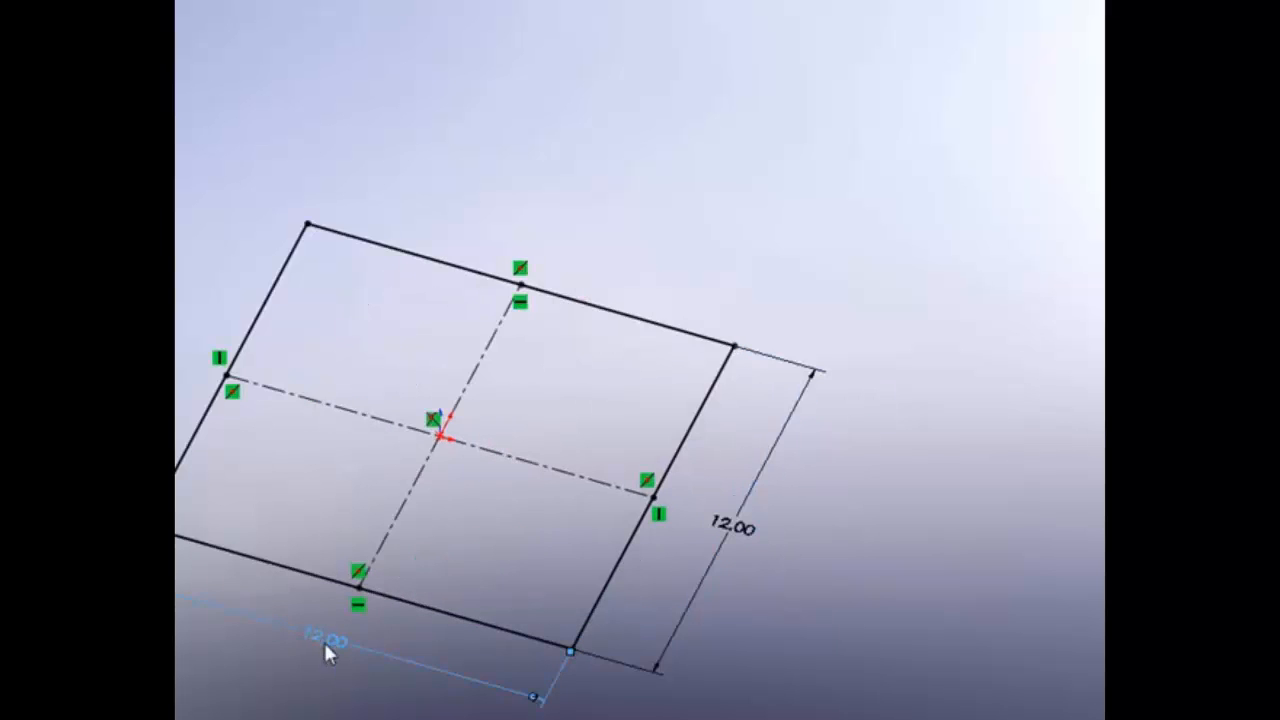
pyautogui.write('6')
pyautogui.press('Return')
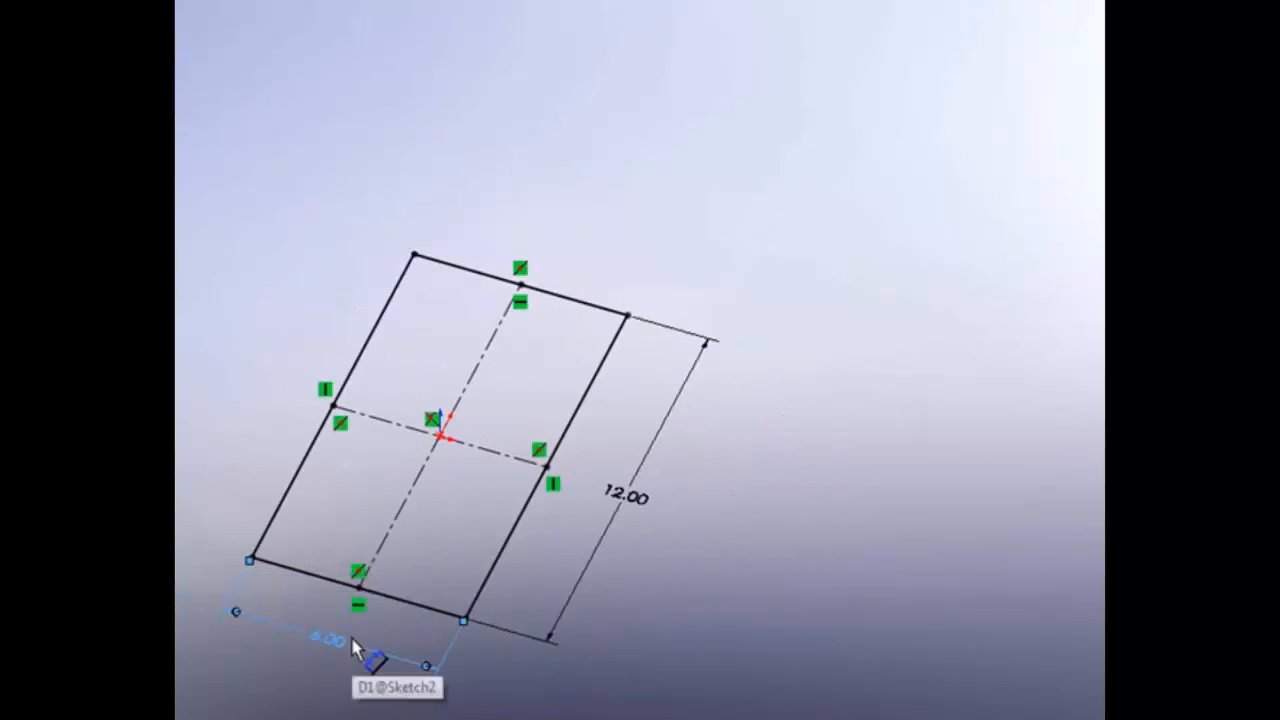
pyautogui.moveTo(797, 492); pyautogui.dragTo(800, 484, button='middle')
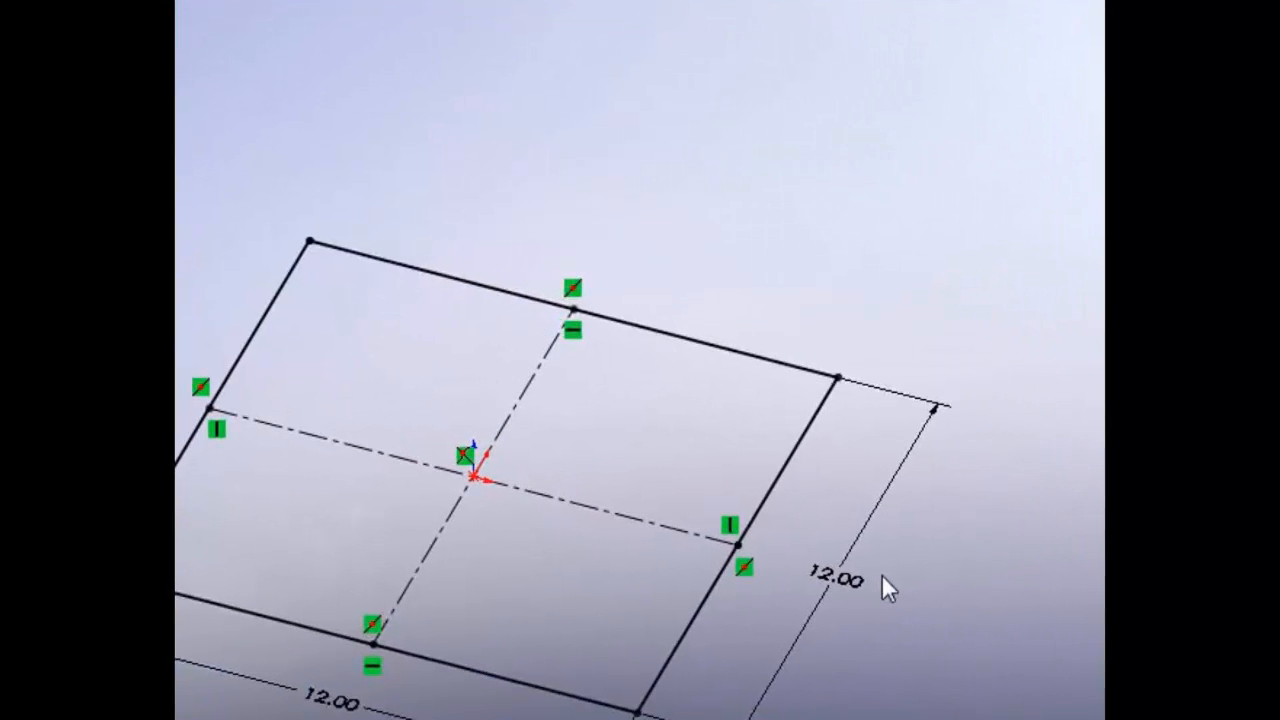
pyautogui.moveTo(998, 627)
pyautogui.mouseDown(button='middle')
pyautogui.moveTo(1011, 592)
pyautogui.moveTo(1014, 609)
pyautogui.moveTo(971, 627)
pyautogui.mouseUp(button='middle')
pyautogui.scroll(2, 981, 629)
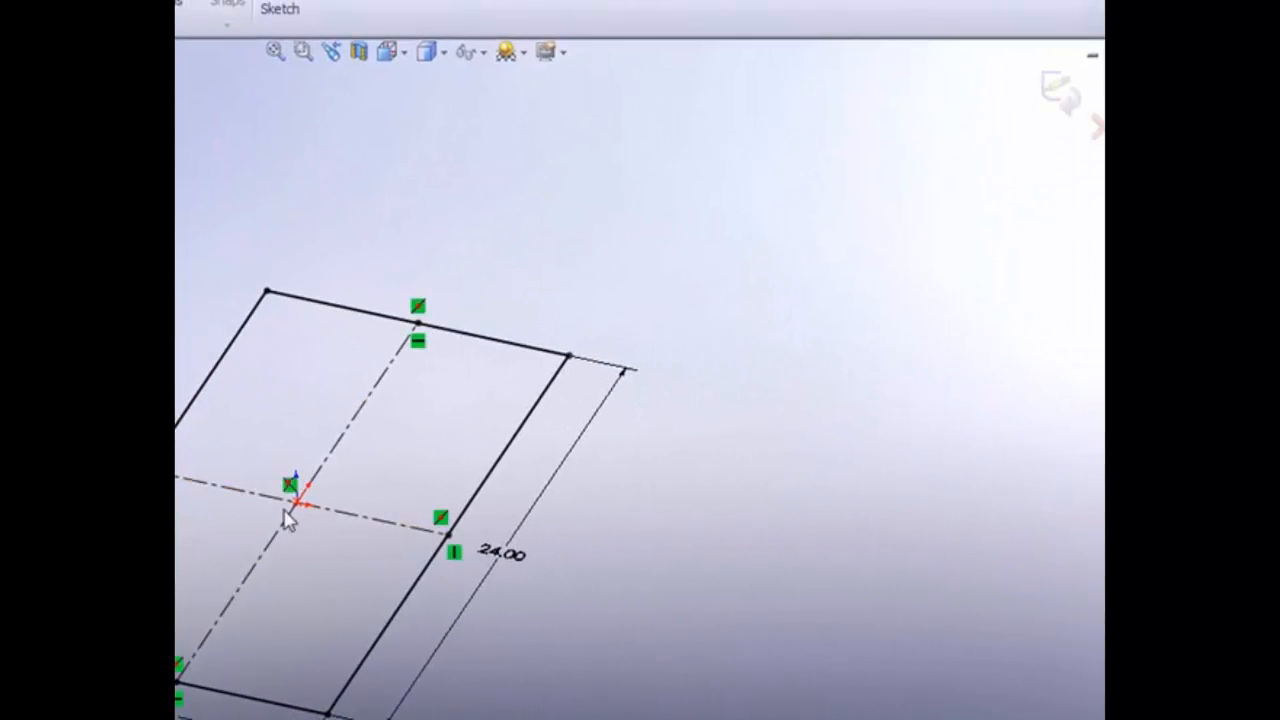
pyautogui.moveTo(312, 563); pyautogui.dragTo(396, 591, button='middle')
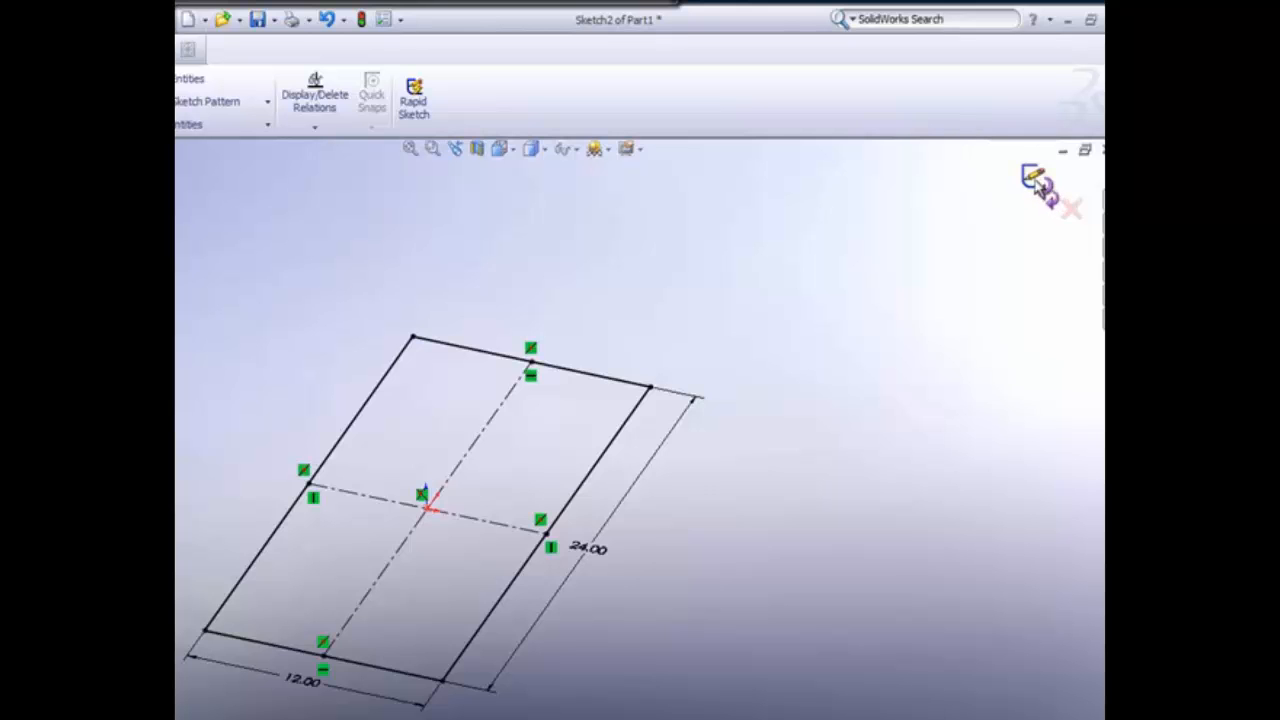
# Exit the sketch and save the part as "Solidworks Lecture 01_Edge Flange" in the Parts folder, using the Part (*.prt;*.sldprt) type
pyautogui.click(1040, 187)
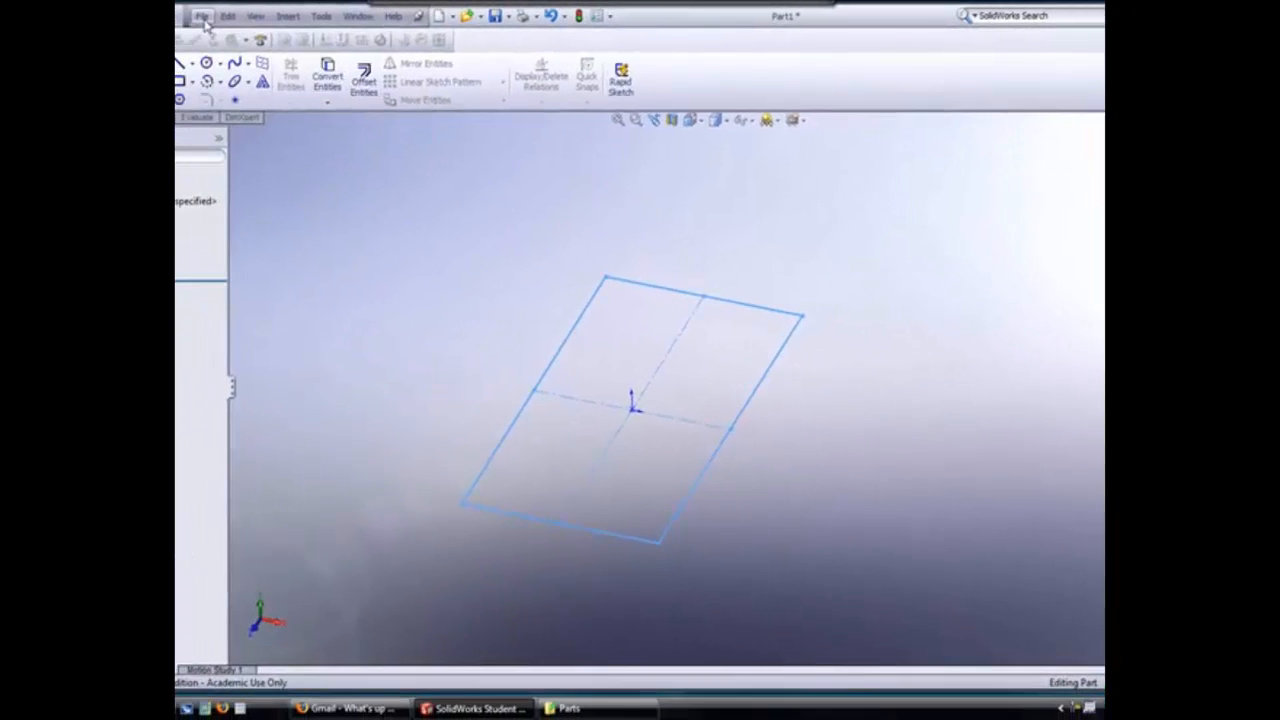
pyautogui.click(202, 16)
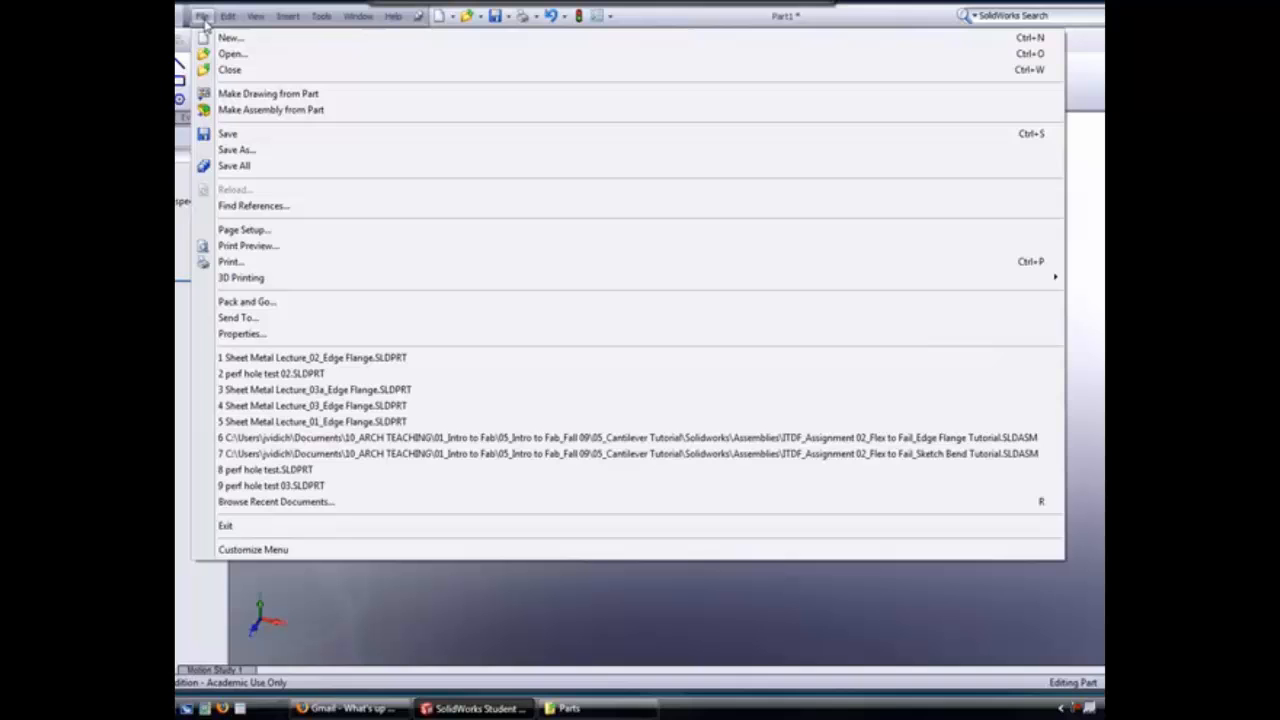
pyautogui.click(237, 149)
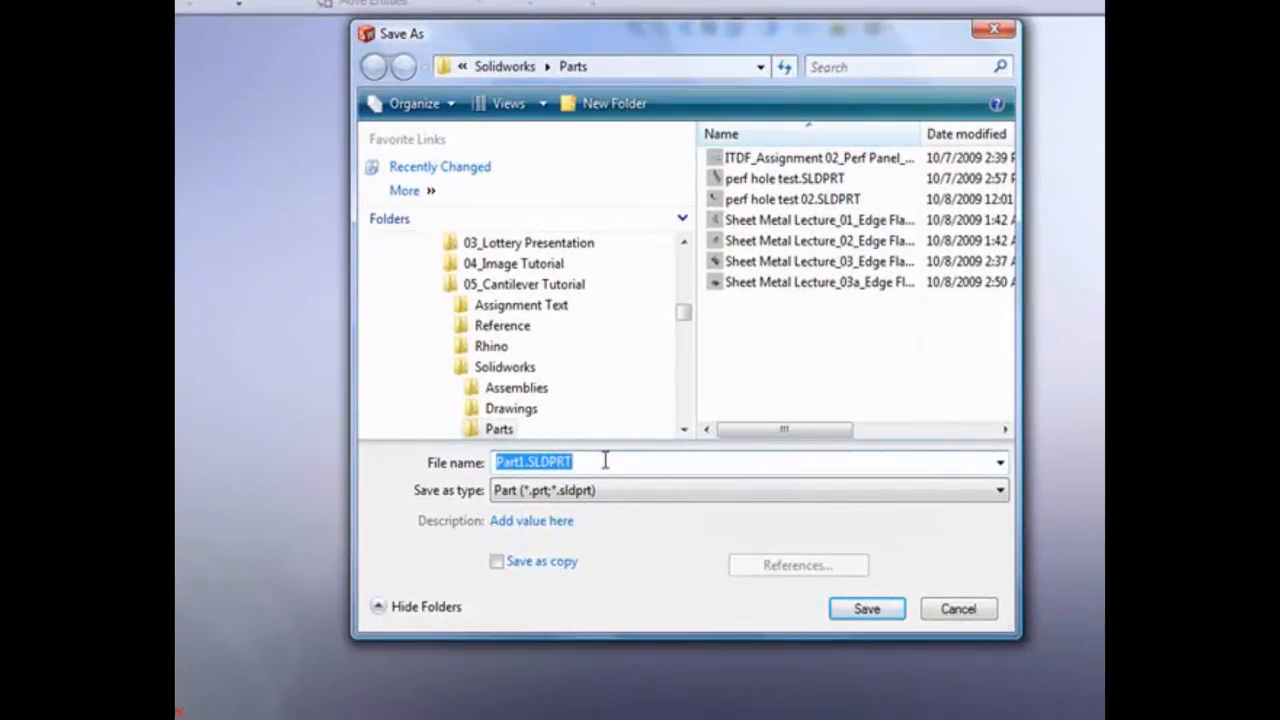
pyautogui.write('Solid')
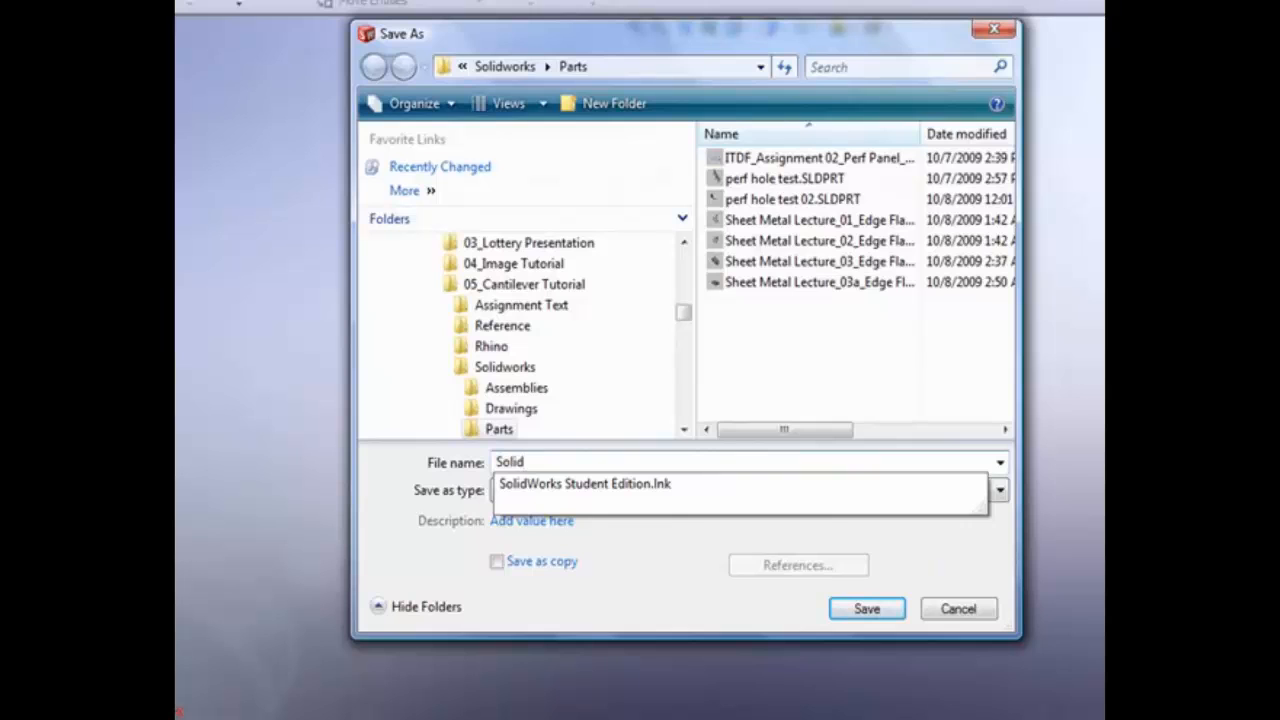
pyautogui.write('works Lecture 01_Edge Flange')
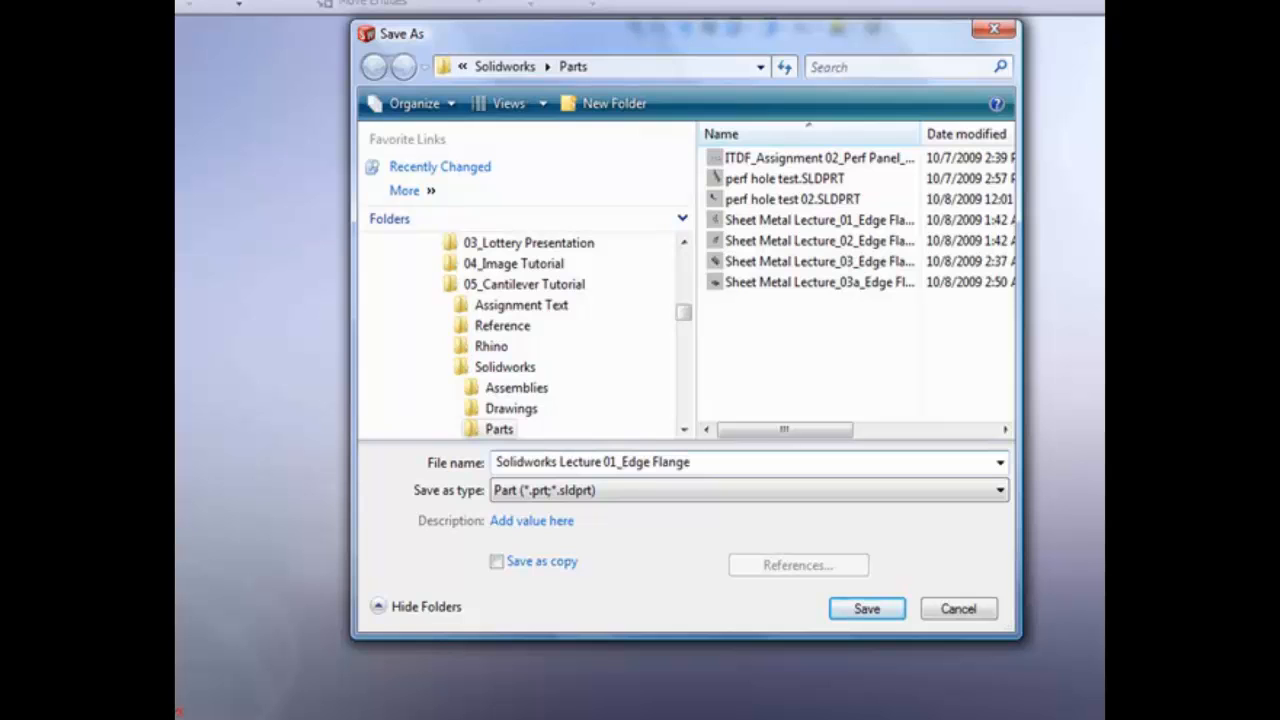
pyautogui.click(608, 492)
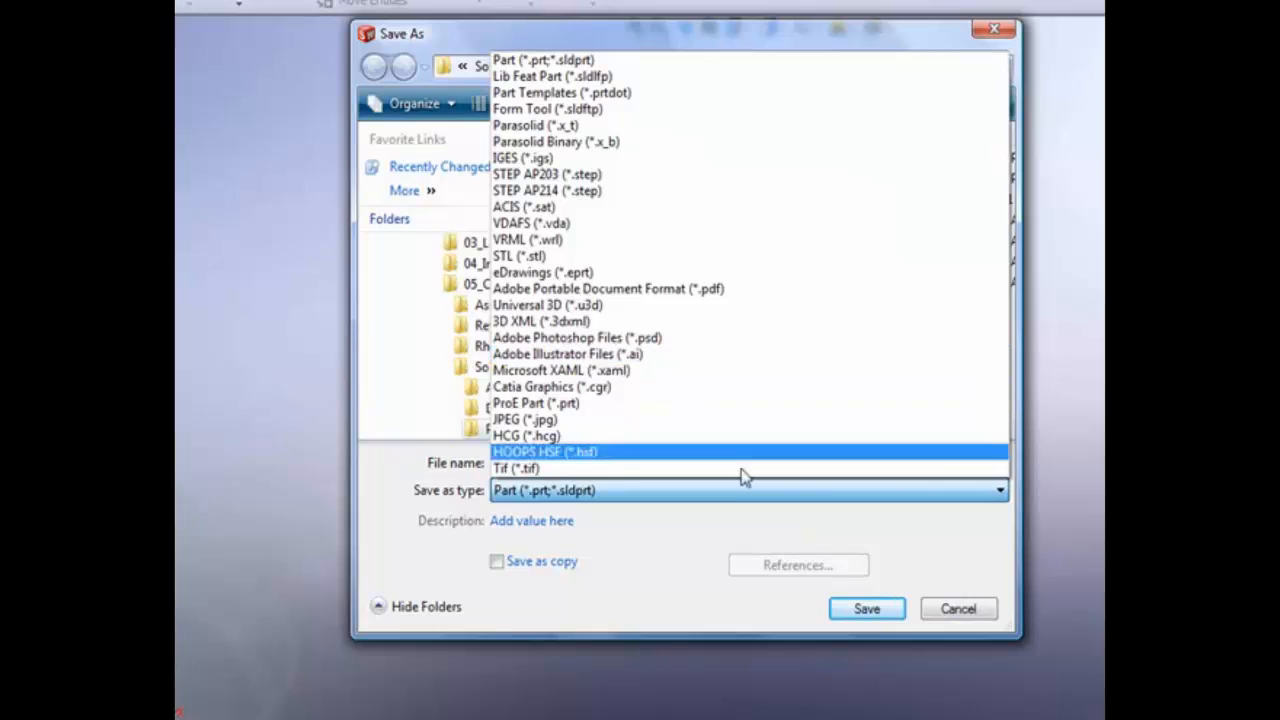
pyautogui.click(931, 547)
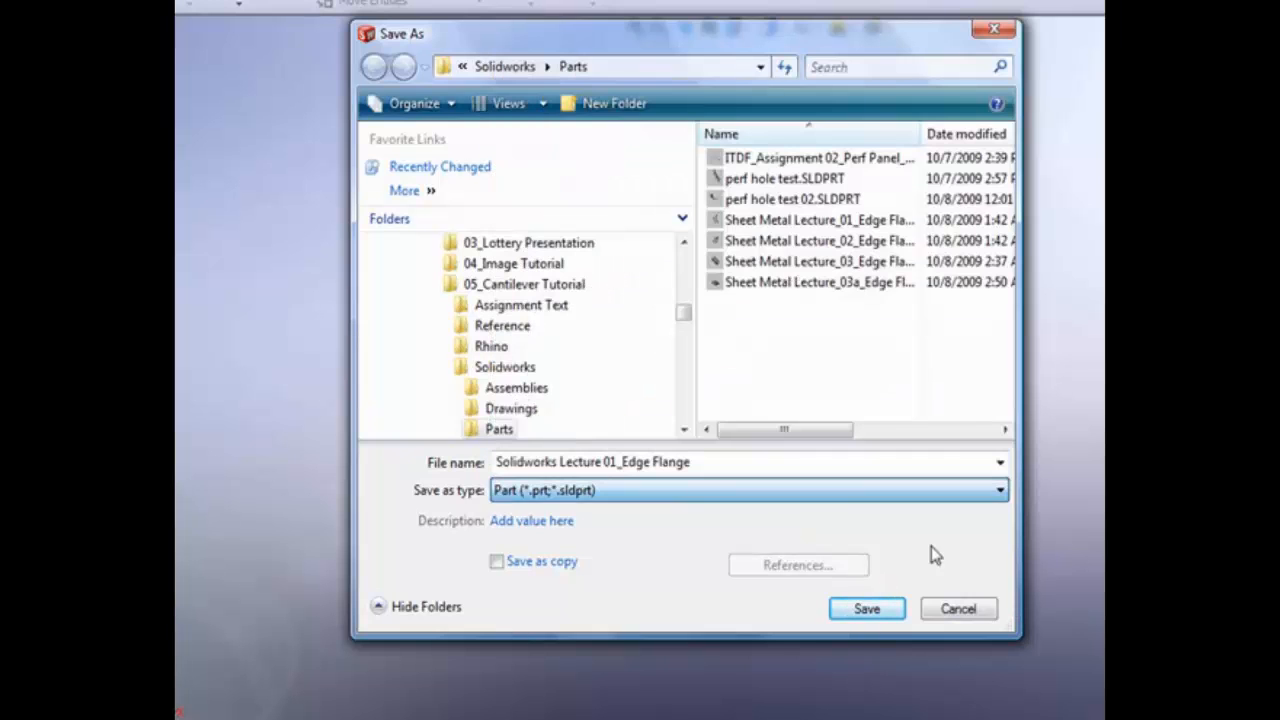
pyautogui.click(865, 610)
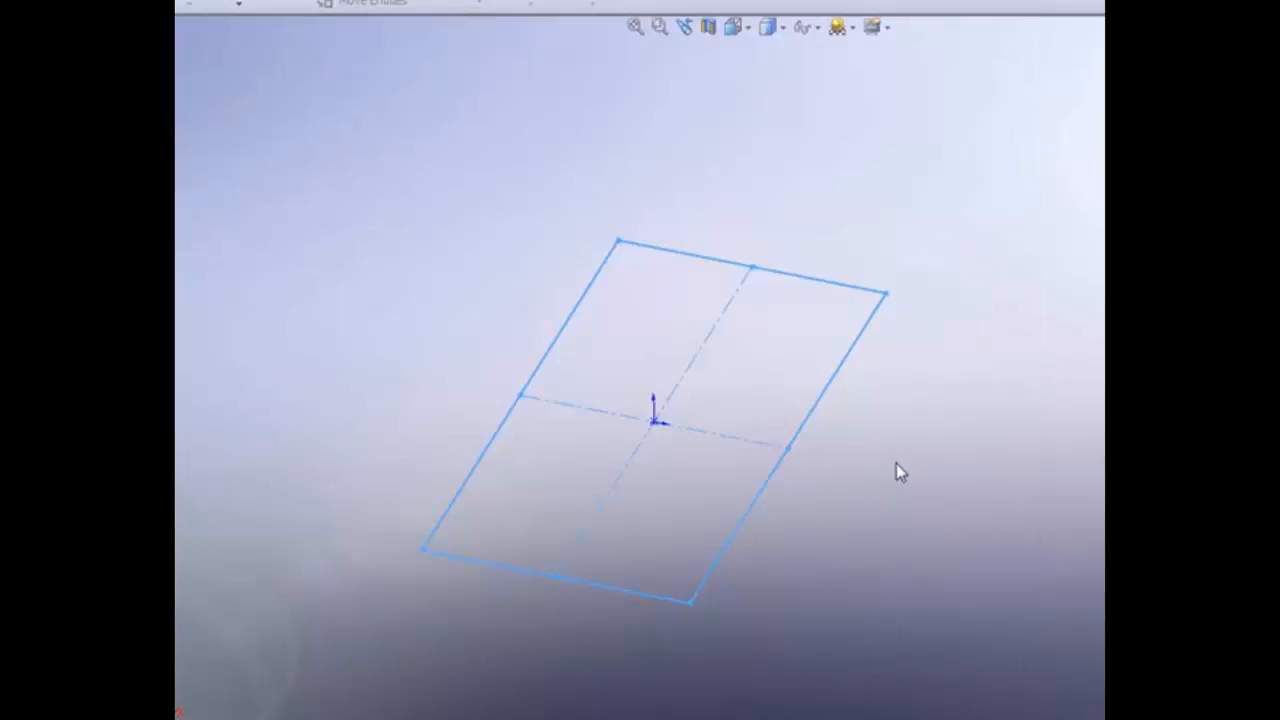
# Start a Base Flange feature using the existing rectangle sketch, Sketch2, as its profile
pyautogui.moveTo(897, 469)
pyautogui.mouseDown(button='middle')
pyautogui.moveTo(925, 423)
pyautogui.moveTo(903, 468)
pyautogui.moveTo(837, 411)
pyautogui.moveTo(785, 397)
pyautogui.mouseUp(button='middle')
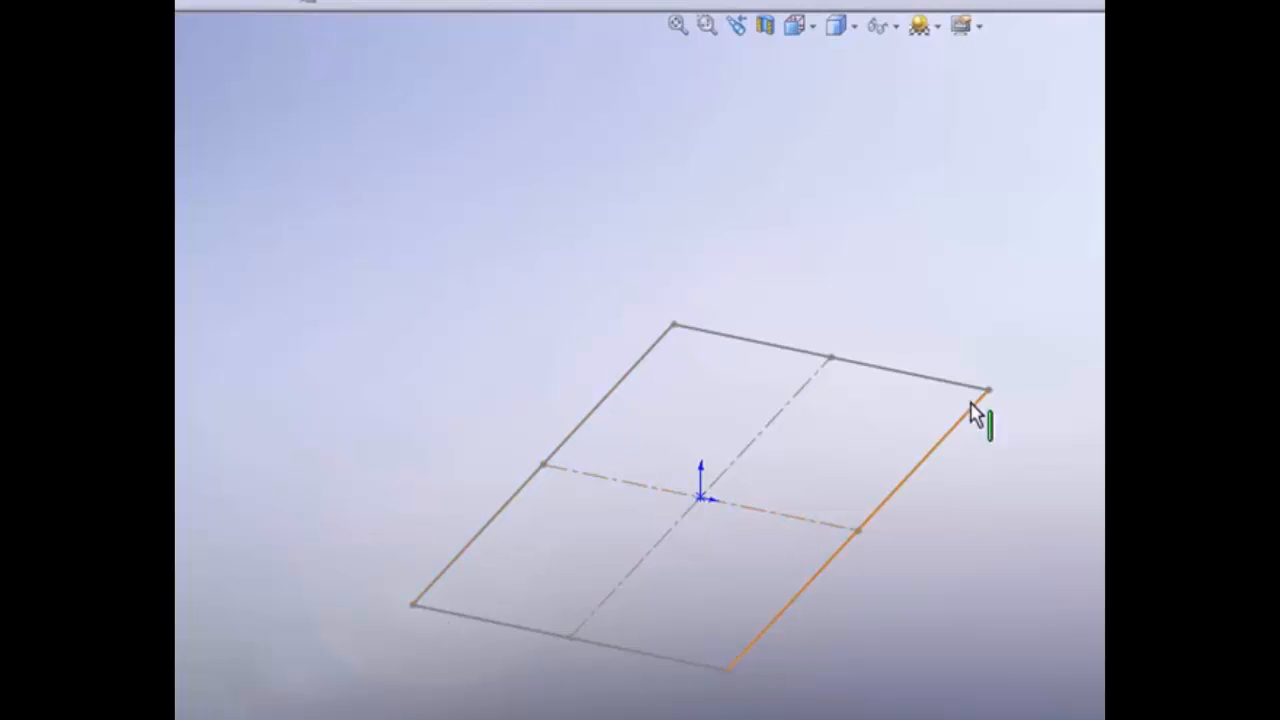
pyautogui.moveTo(500, 390)
pyautogui.mouseDown(button='middle')
pyautogui.moveTo(497, 329)
pyautogui.moveTo(480, 351)
pyautogui.mouseUp(button='middle')
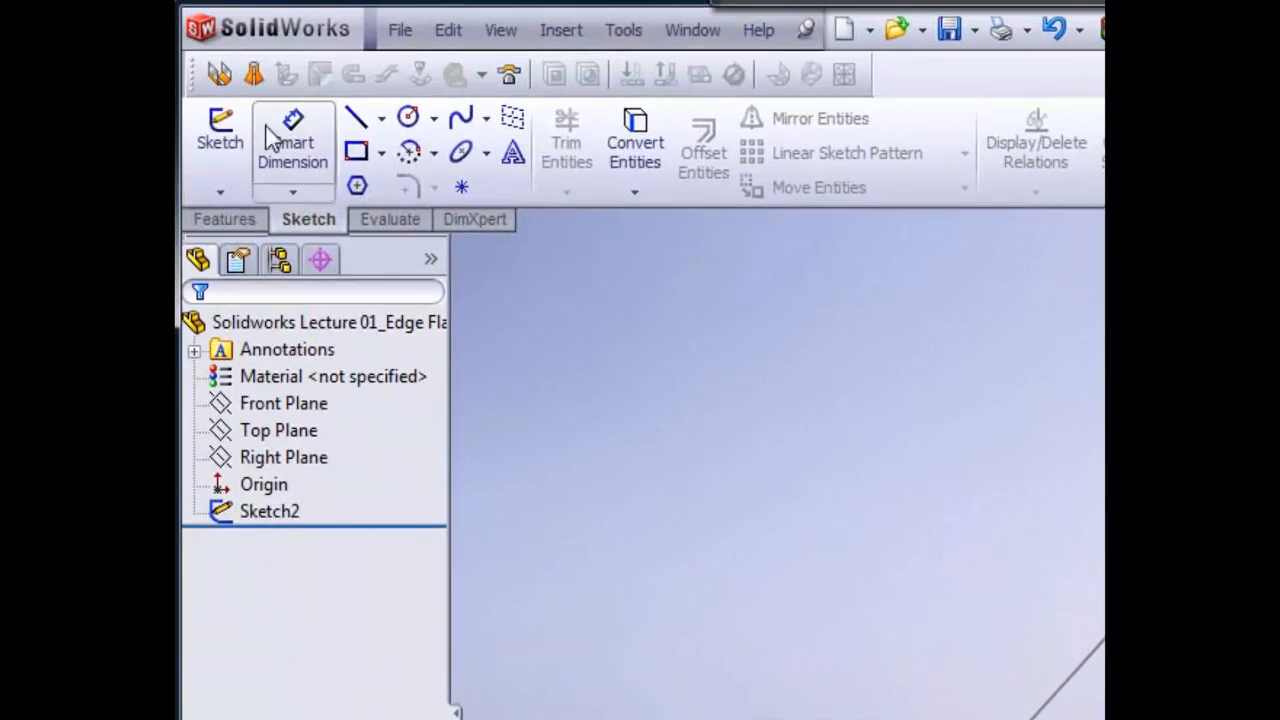
pyautogui.click(226, 77)
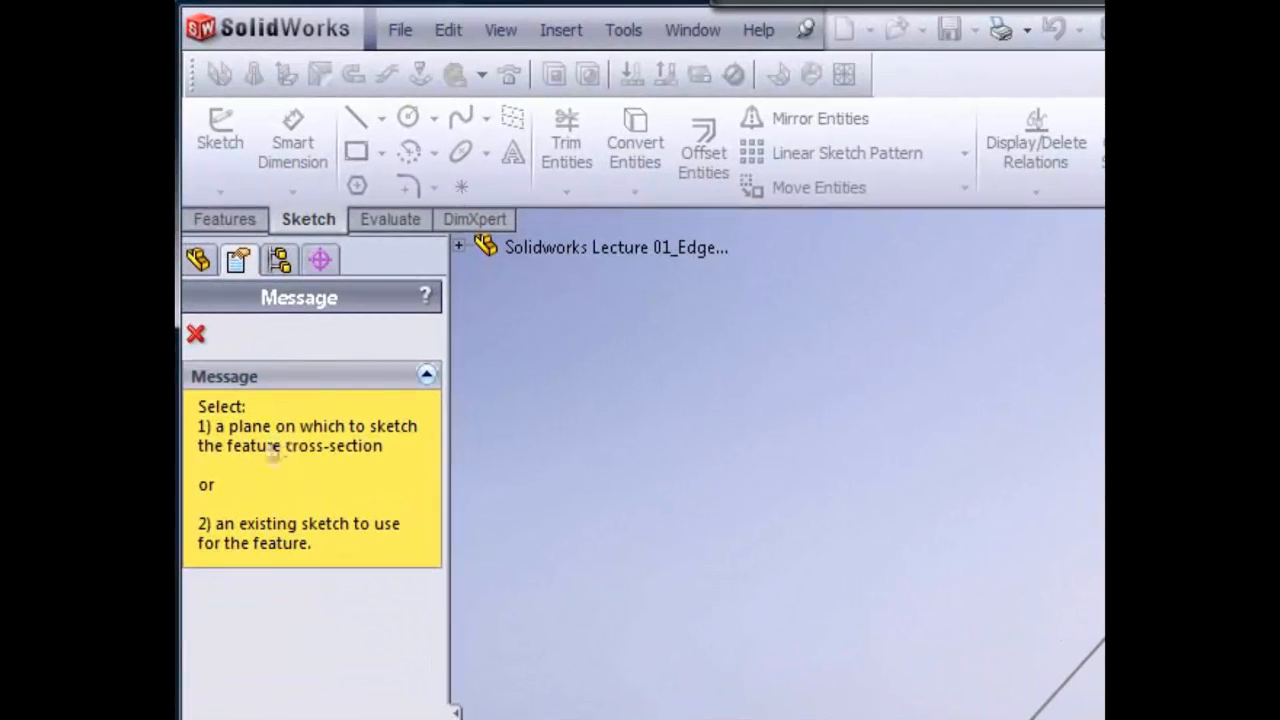
pyautogui.click(460, 246)
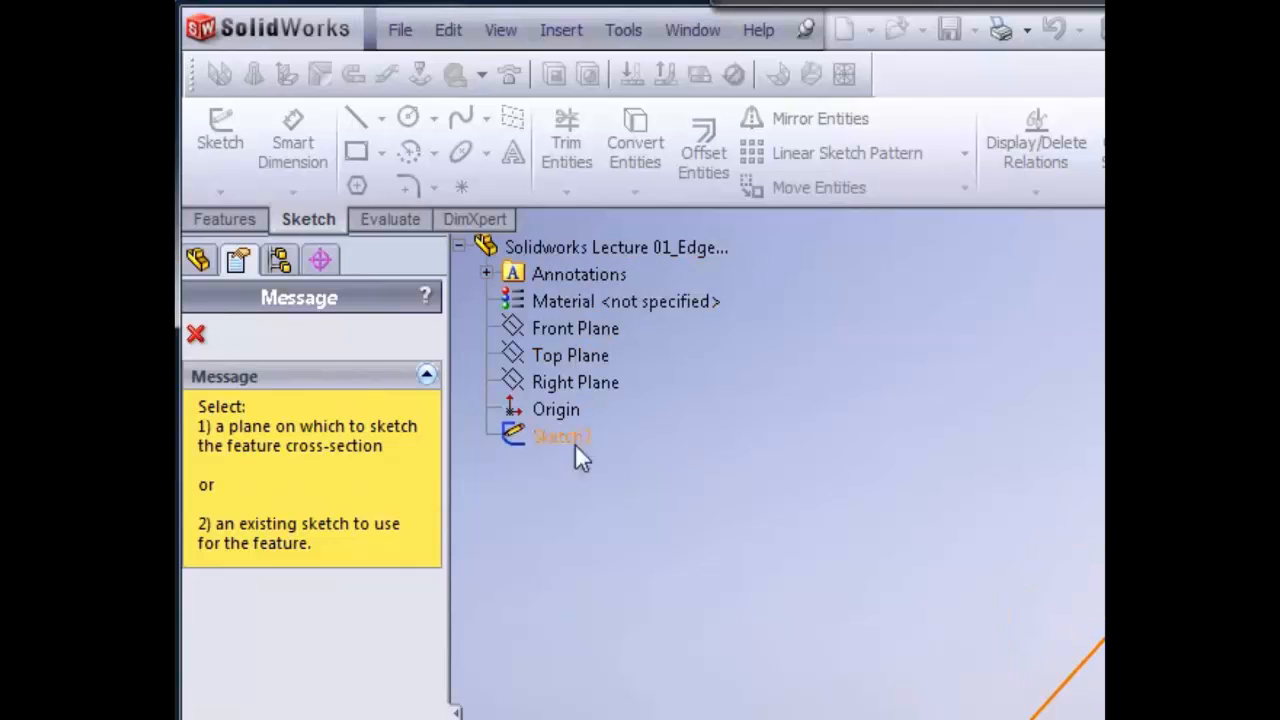
pyautogui.click(195, 258)
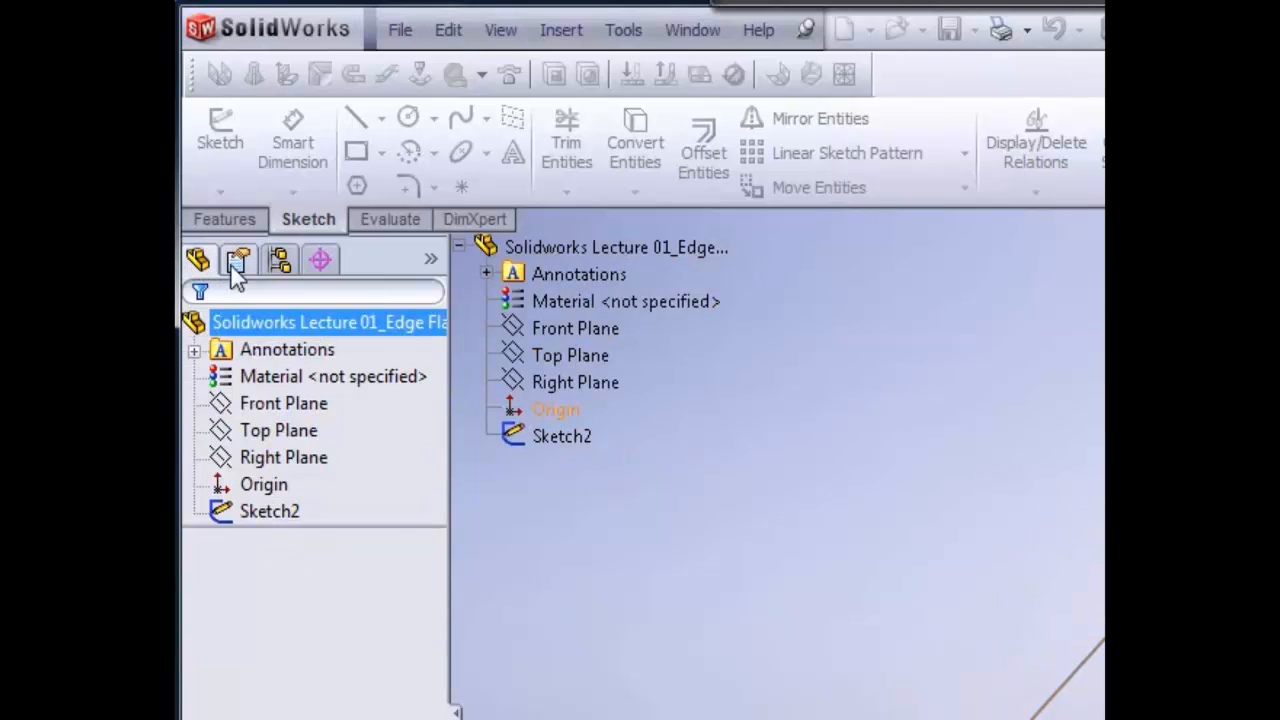
pyautogui.click(236, 263)
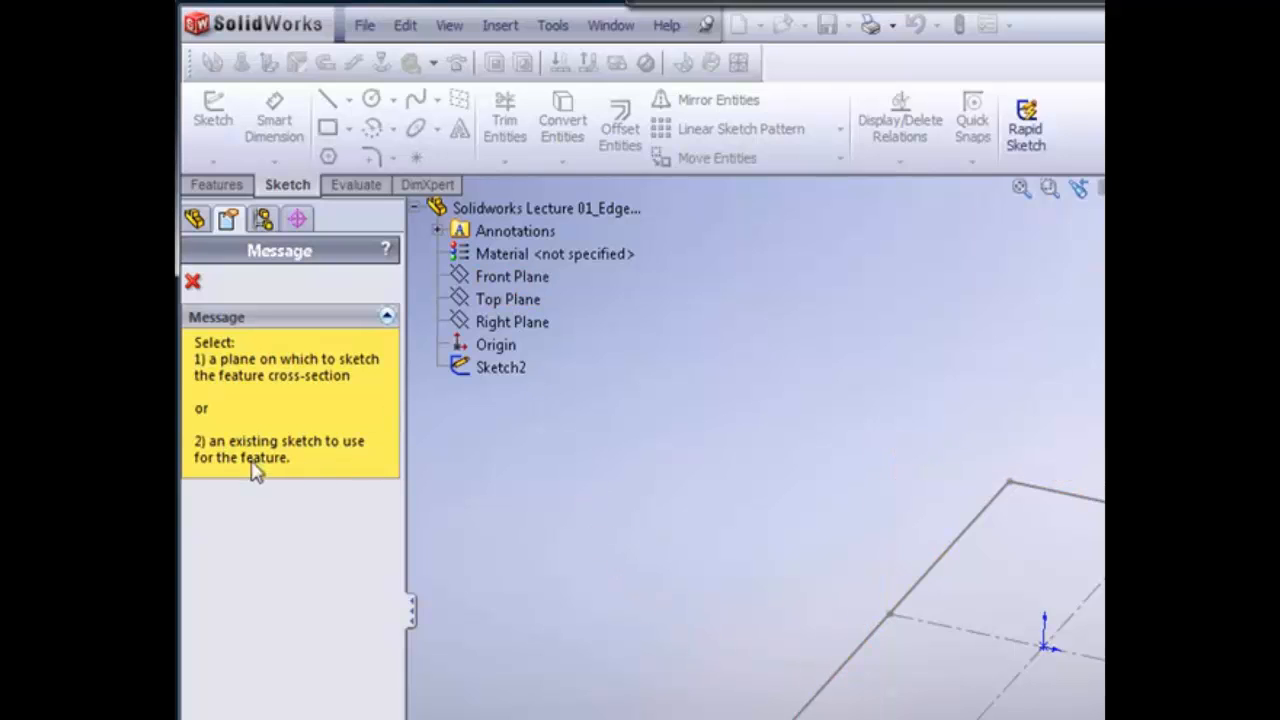
pyautogui.click(497, 368)
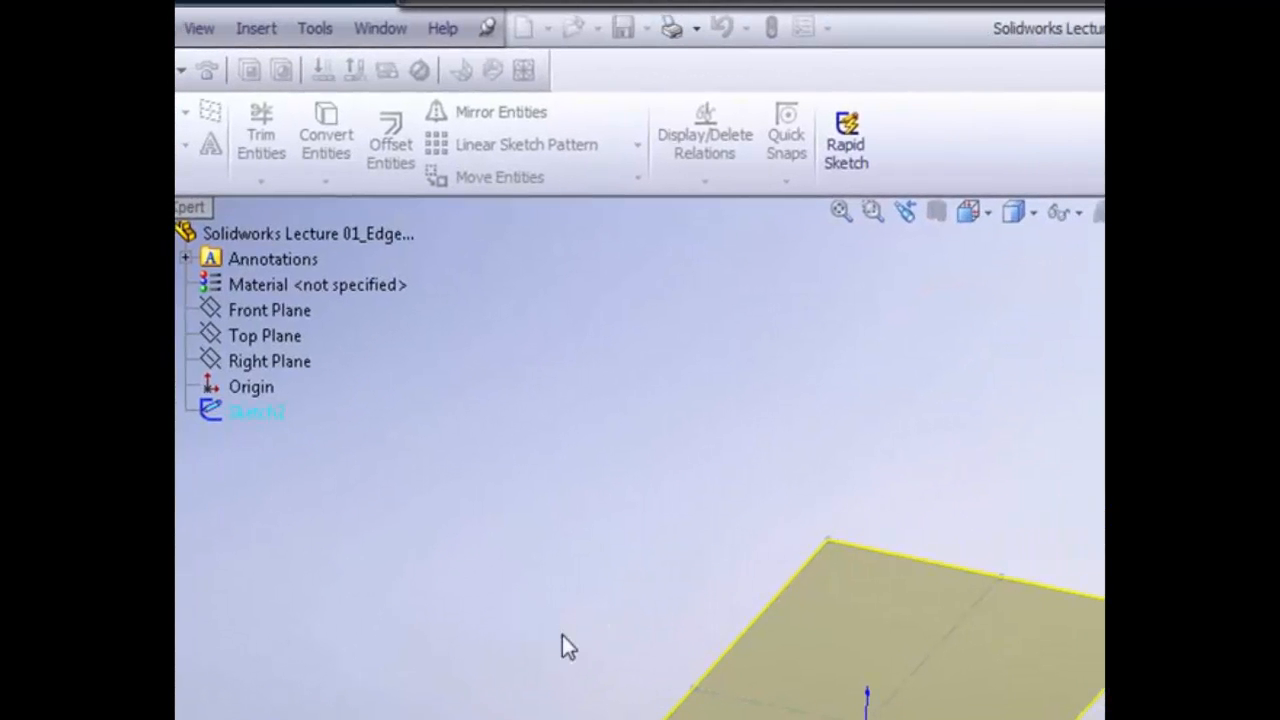
# Split the display into two vertical views, showing the sheet pictorially in the front viewport, and widen that viewport
pyautogui.click(989, 213)
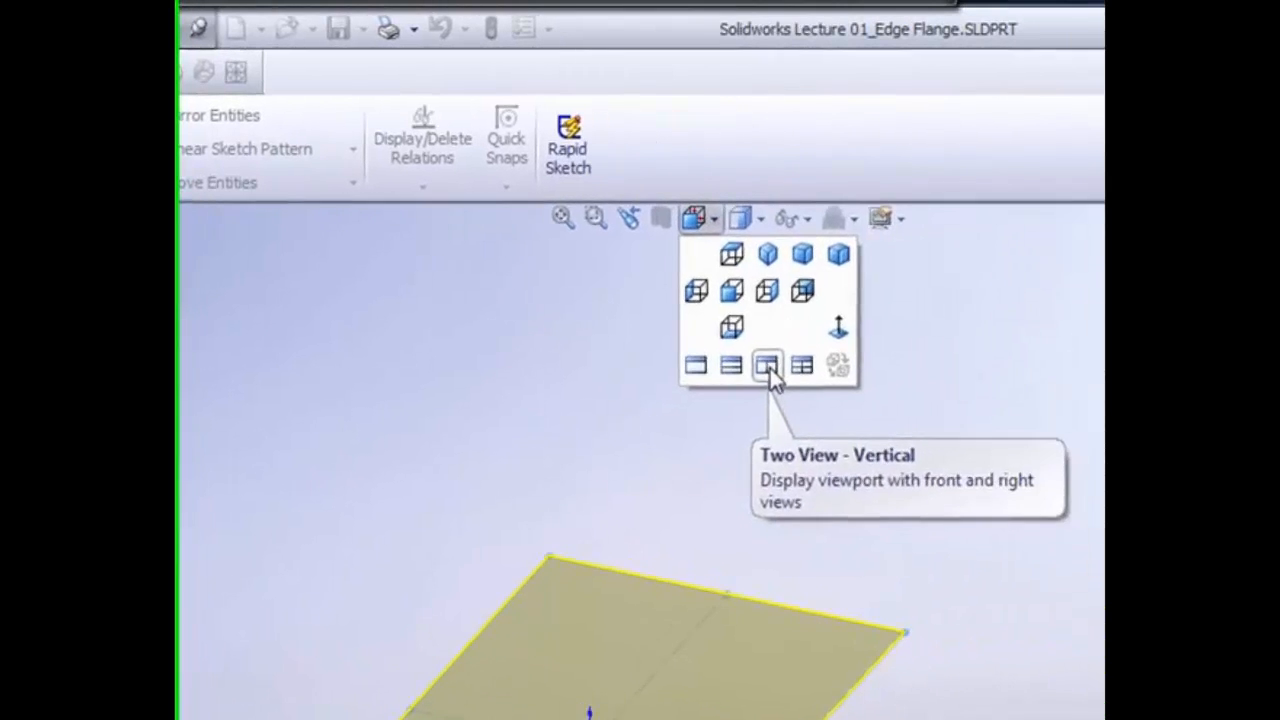
pyautogui.click(767, 366)
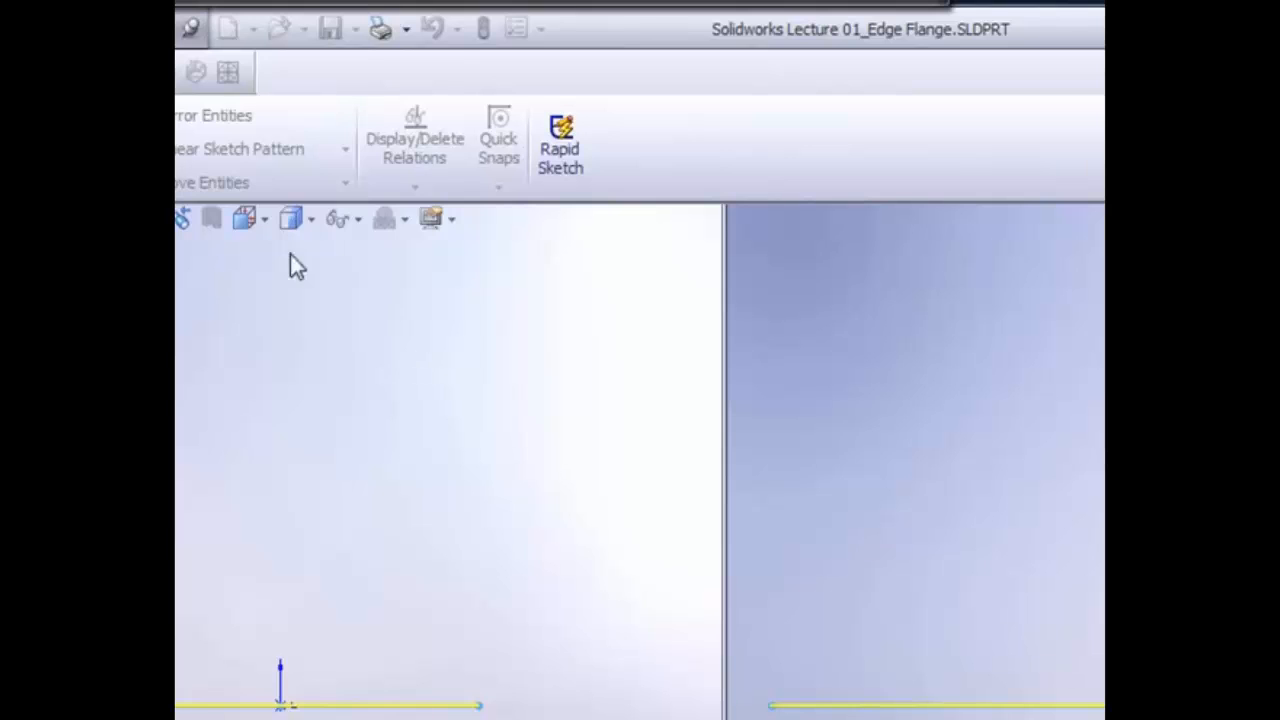
pyautogui.click(265, 221)
pyautogui.click(320, 256)
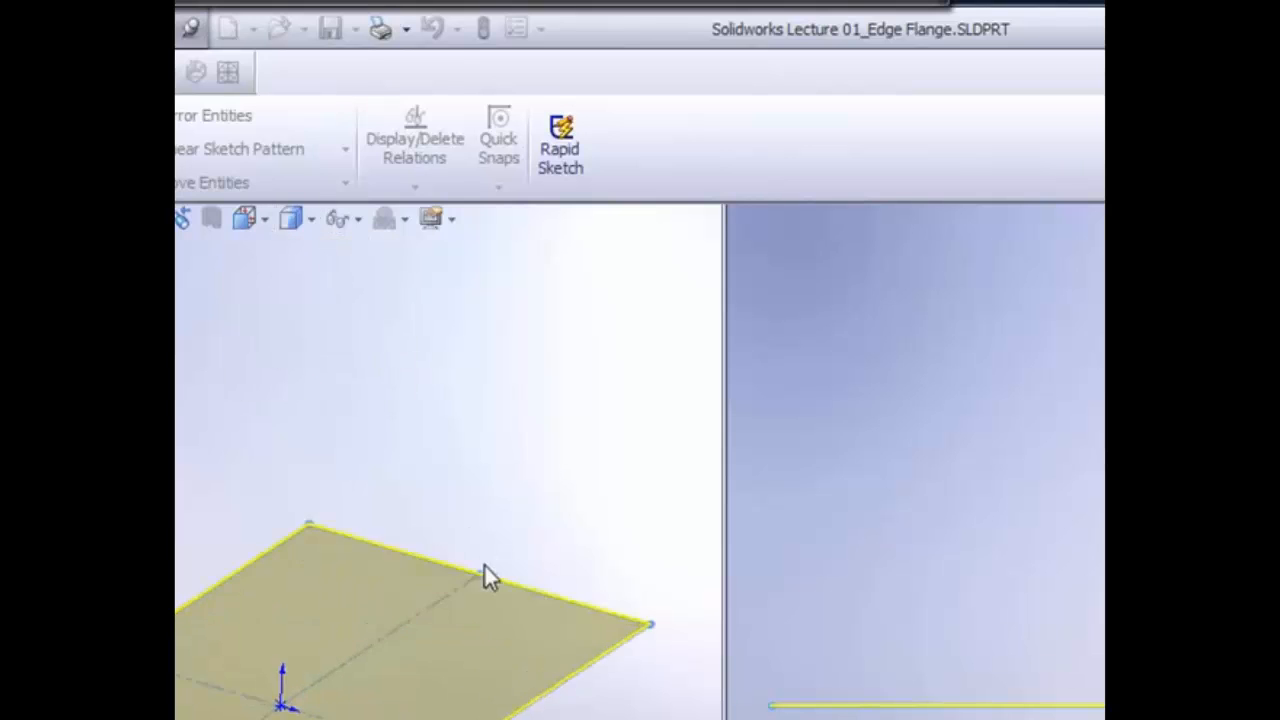
pyautogui.moveTo(566, 597)
pyautogui.mouseDown(button='middle')
pyautogui.moveTo(531, 514)
pyautogui.moveTo(600, 603)
pyautogui.moveTo(500, 591)
pyautogui.moveTo(595, 572)
pyautogui.mouseUp(button='middle')
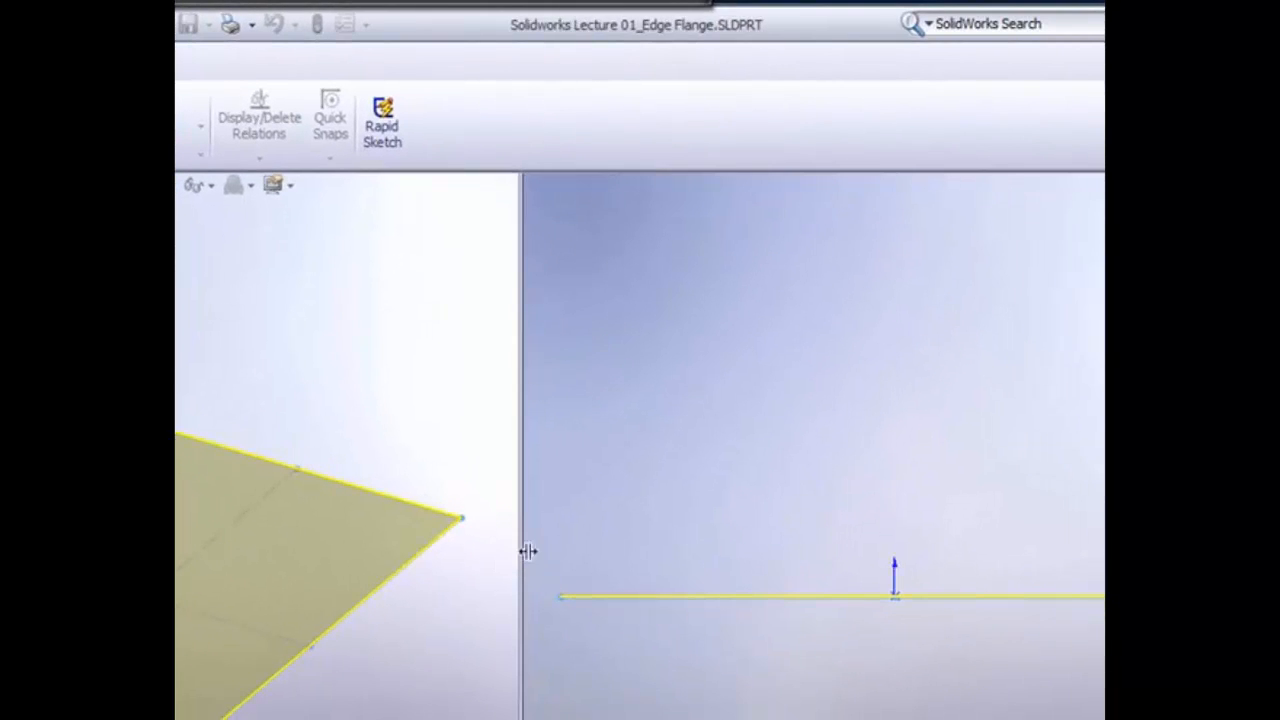
pyautogui.moveTo(526, 551); pyautogui.dragTo(604, 555)
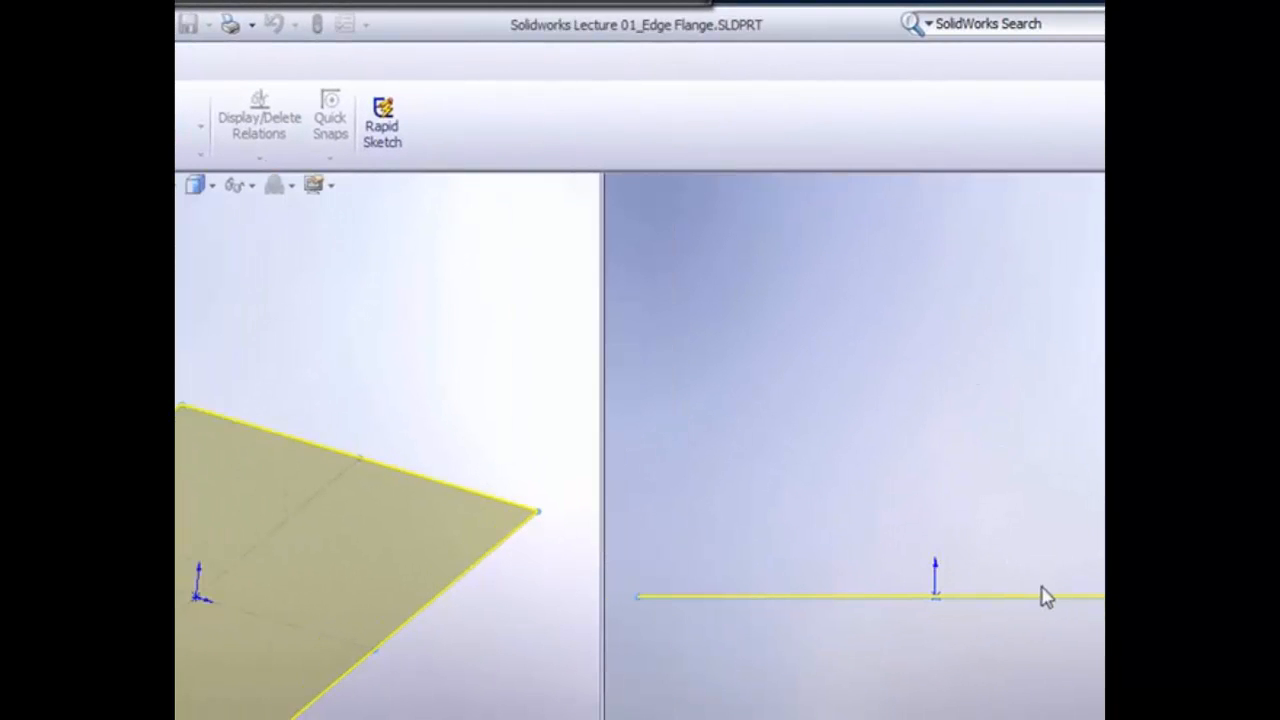
# Zoom in on the sheet's edge at the origin in the right-side view to inspect its thickness
pyautogui.click(941, 231)
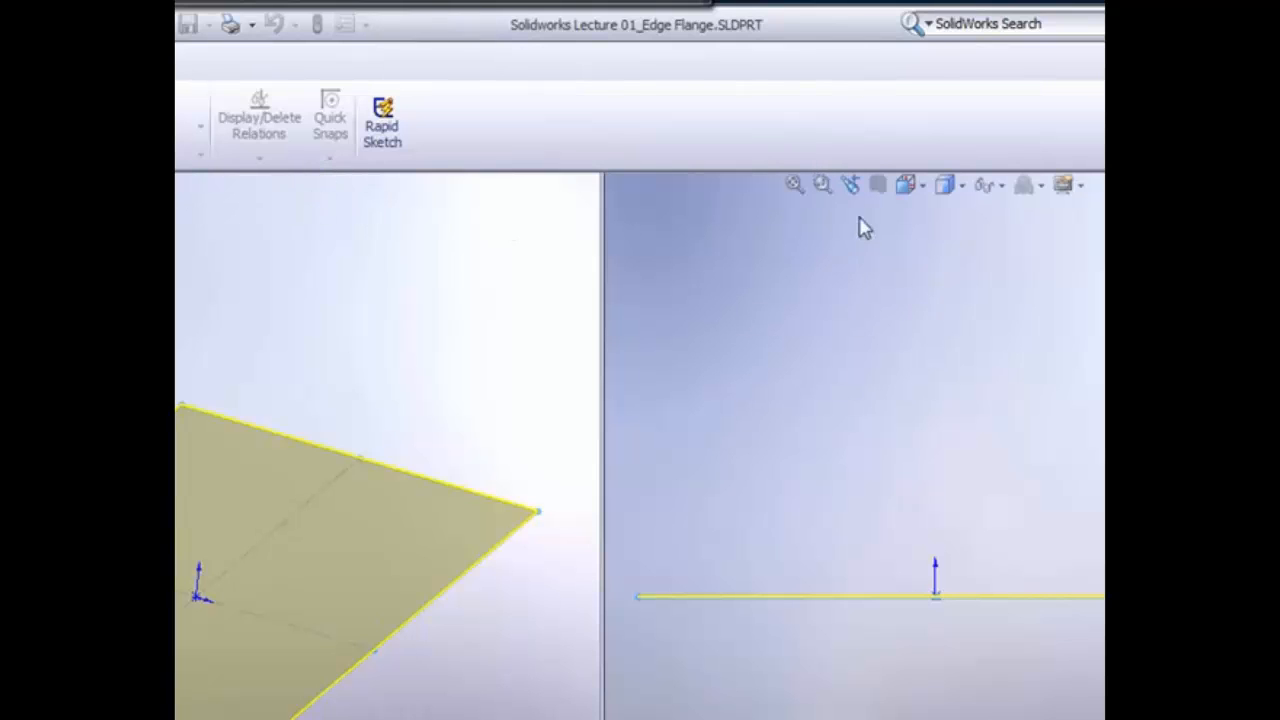
pyautogui.click(925, 189)
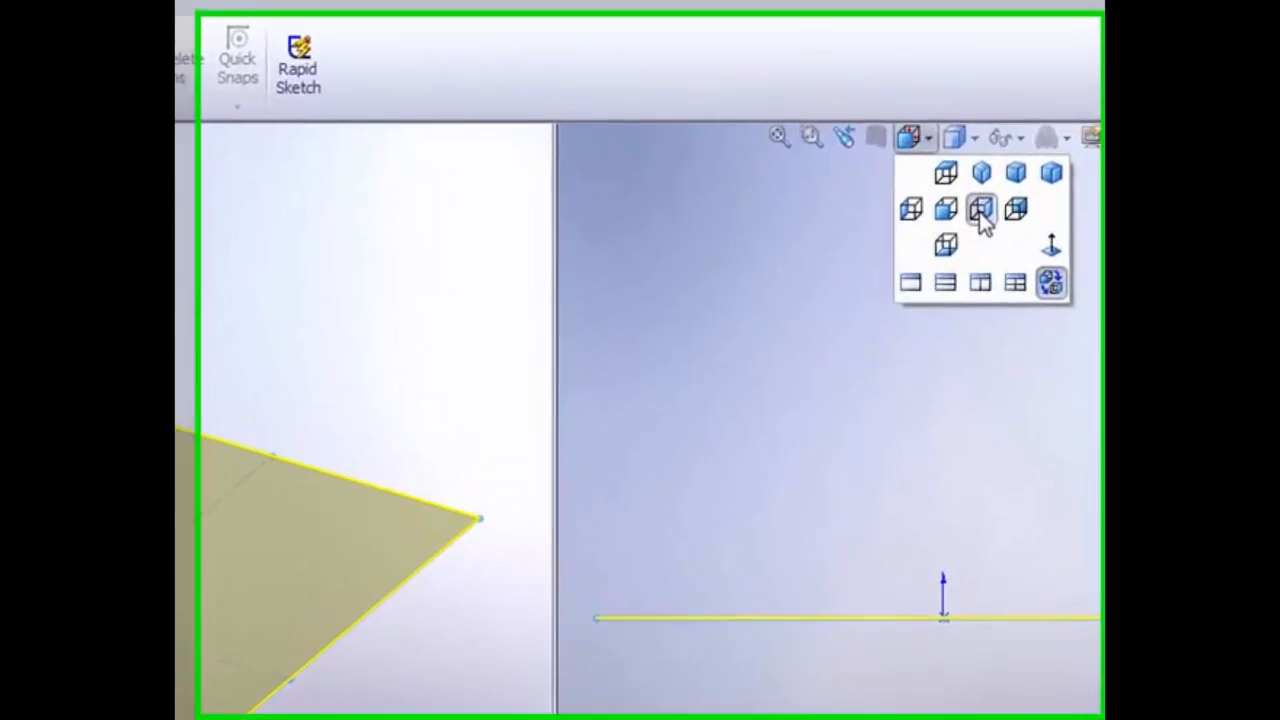
pyautogui.click(1011, 457)
pyautogui.scroll(-2, 943, 621)
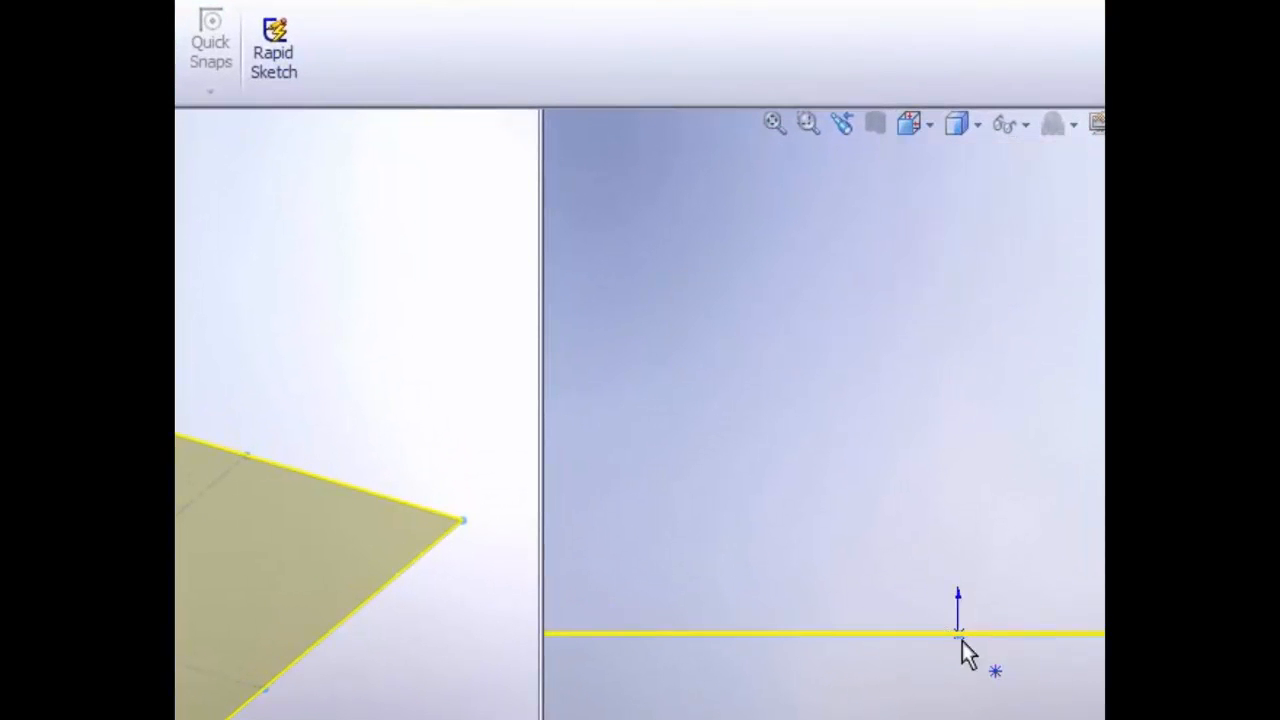
pyautogui.scroll(-8, 973, 643)
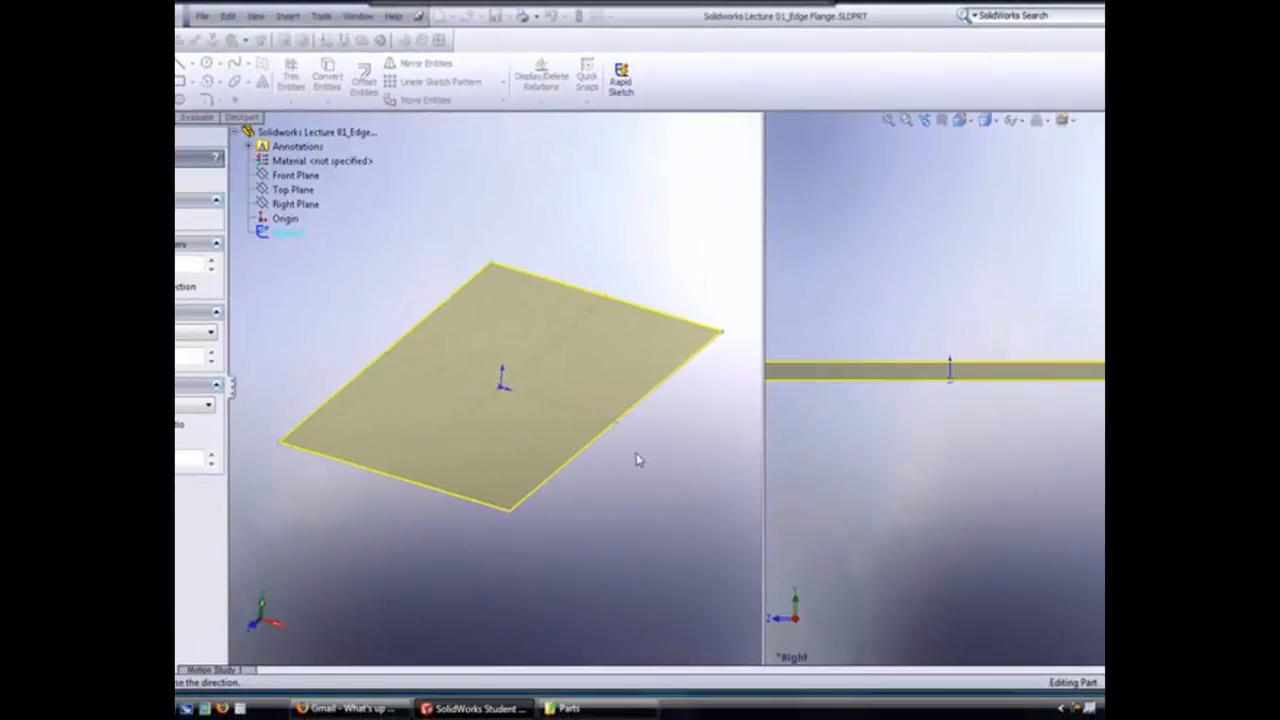
pyautogui.moveTo(347, 708); pyautogui.dragTo(397, 707, button='middle')
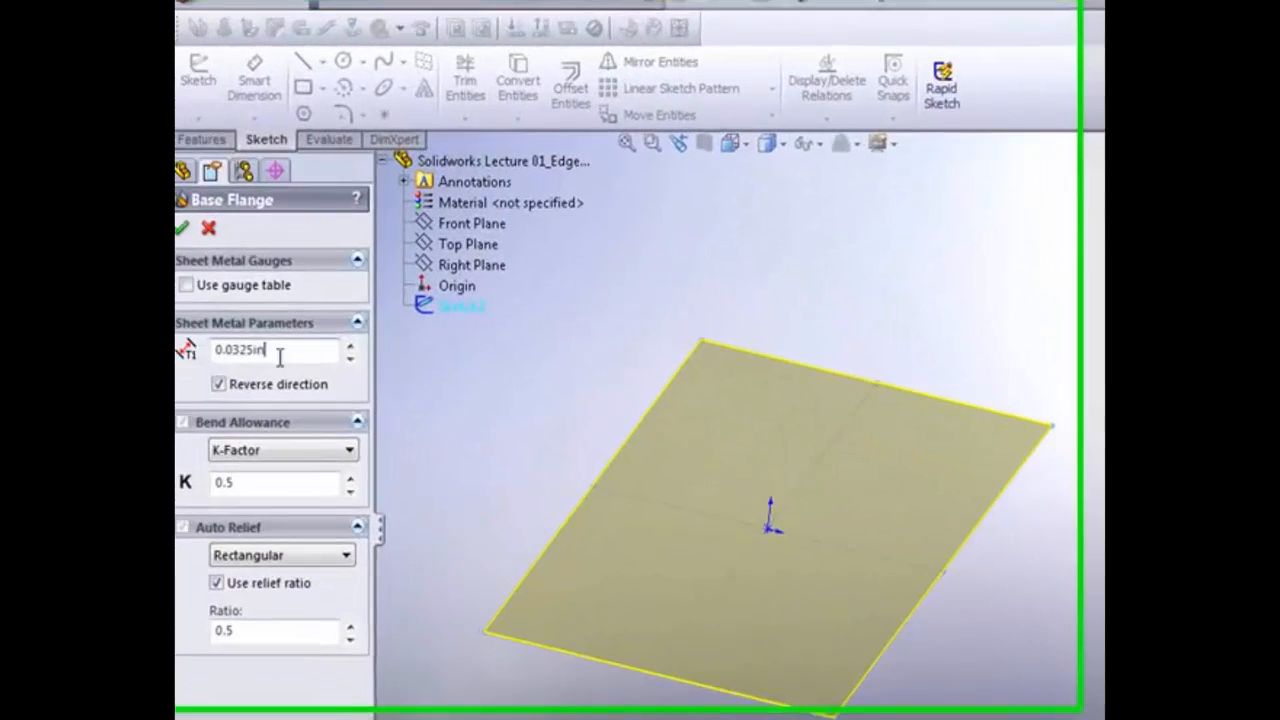
# Increase the base flange thickness incrementally to 0.1825 in to preview a thicker sheet
pyautogui.moveTo(280, 358); pyautogui.dragTo(246, 373)
pyautogui.click(326, 363)
pyautogui.click(361, 352)
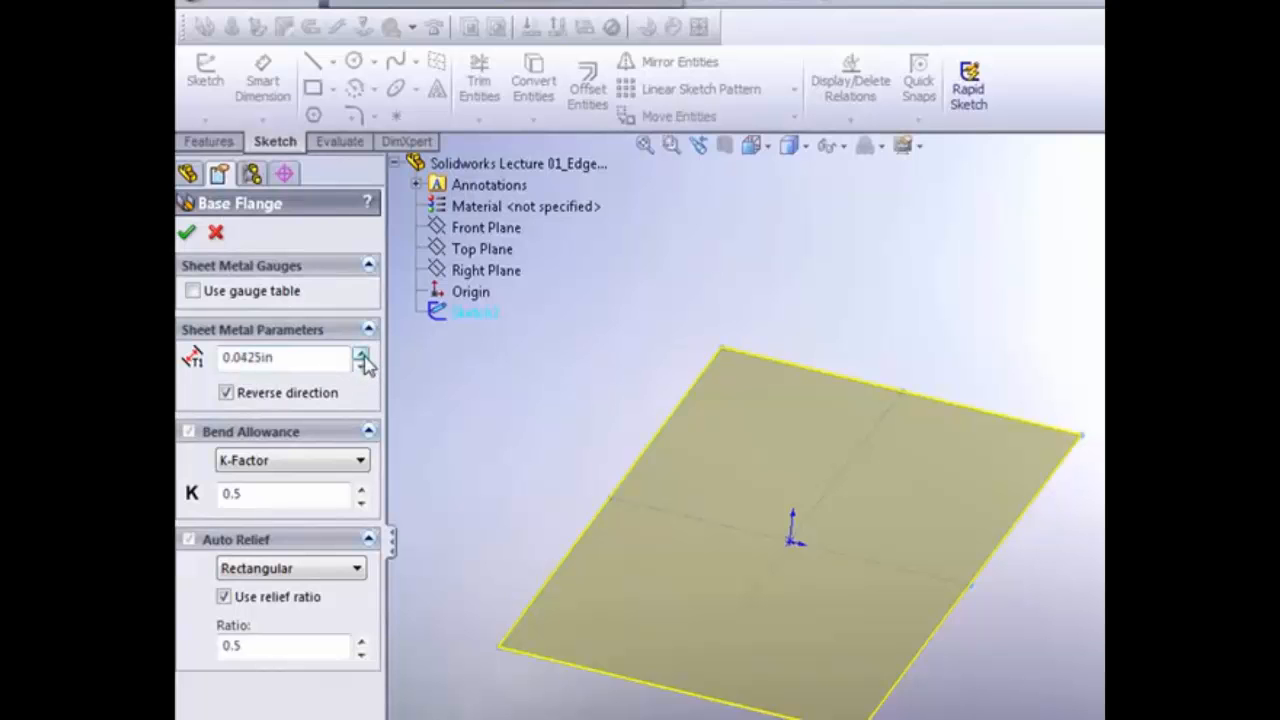
pyautogui.click(361, 352)
pyautogui.click(372, 375)
pyautogui.click(372, 375)
pyautogui.click(372, 375)
pyautogui.click(372, 375)
pyautogui.click(372, 375)
pyautogui.click(372, 375)
pyautogui.click(372, 375)
pyautogui.click(372, 375)
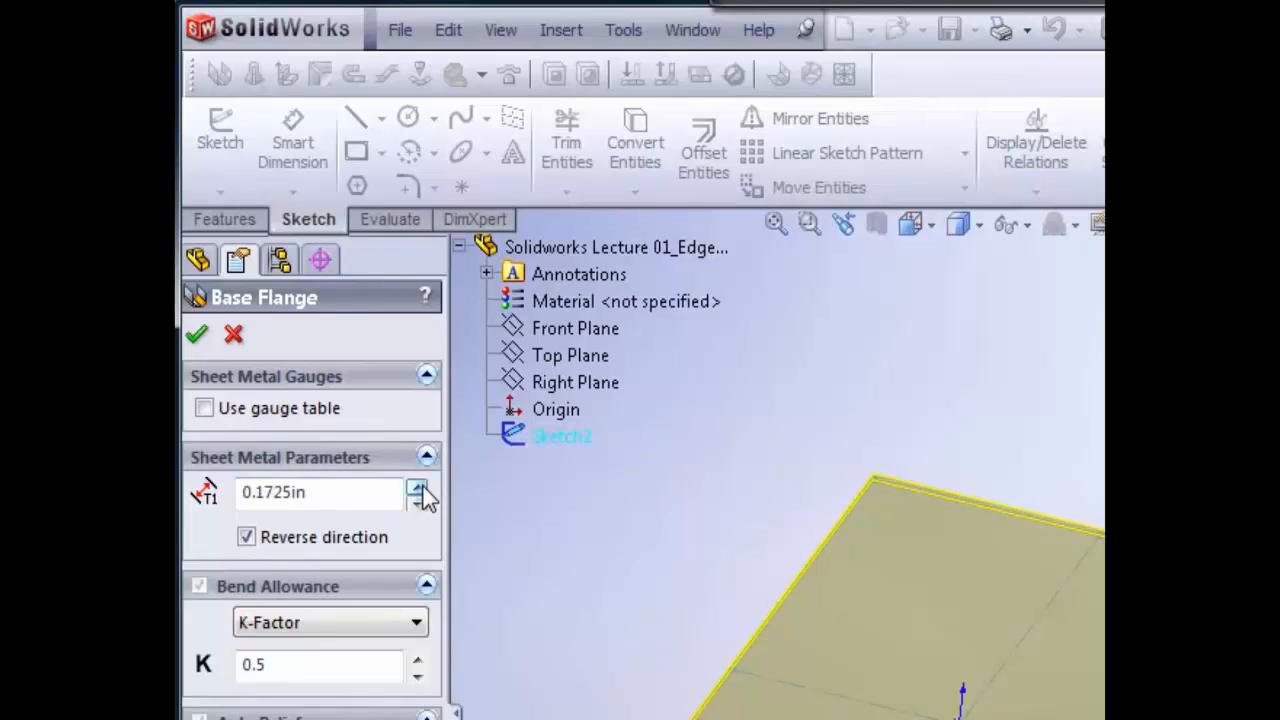
pyautogui.click(418, 487)
# Set the sheet metal thickness to 0.0325 in and create the base flange
pyautogui.moveTo(320, 491); pyautogui.dragTo(259, 517)
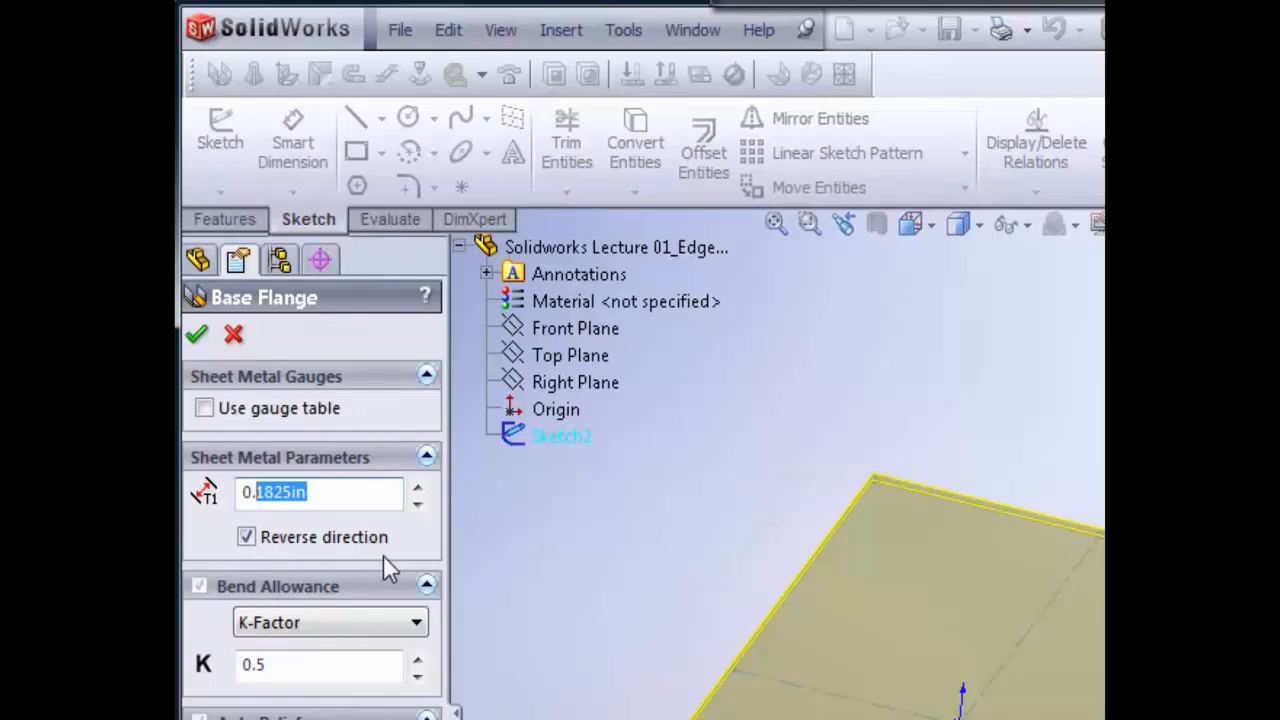
pyautogui.write('03')
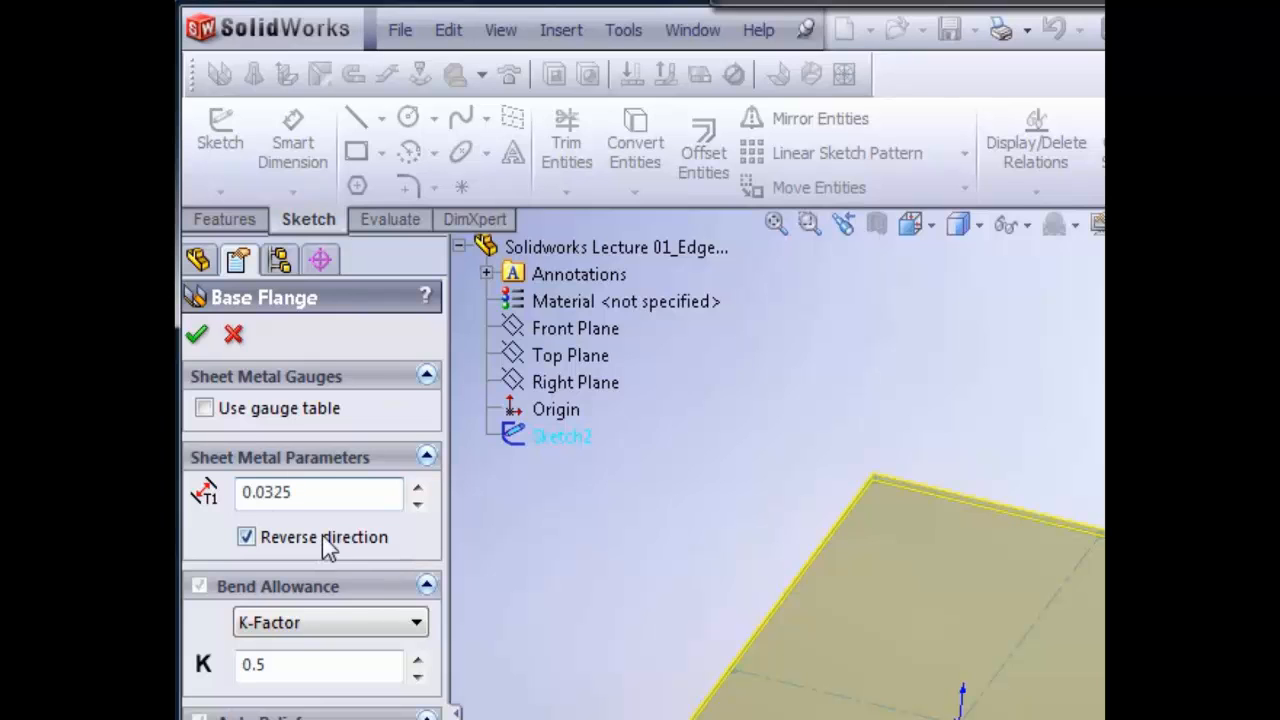
pyautogui.click(197, 334)
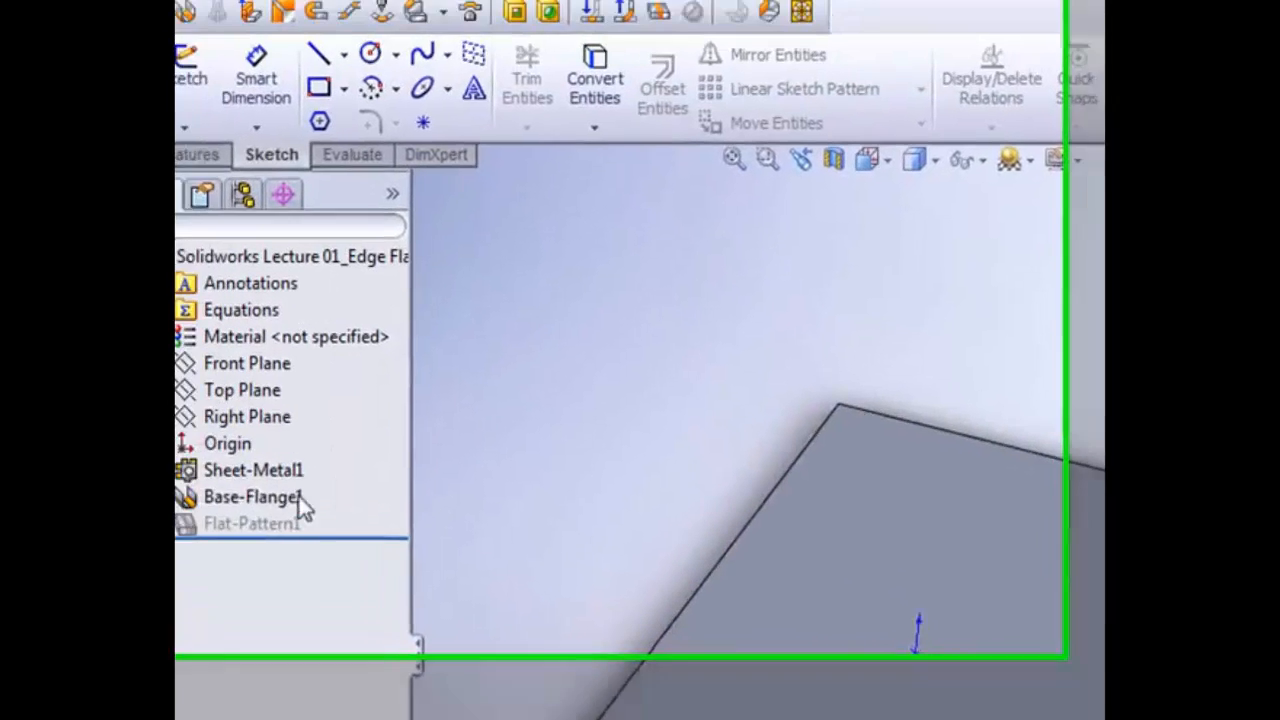
# Examine the sheet metal and base flange features in the feature tree, including the sketch nested under Base-Flange1
pyautogui.click(192, 407)
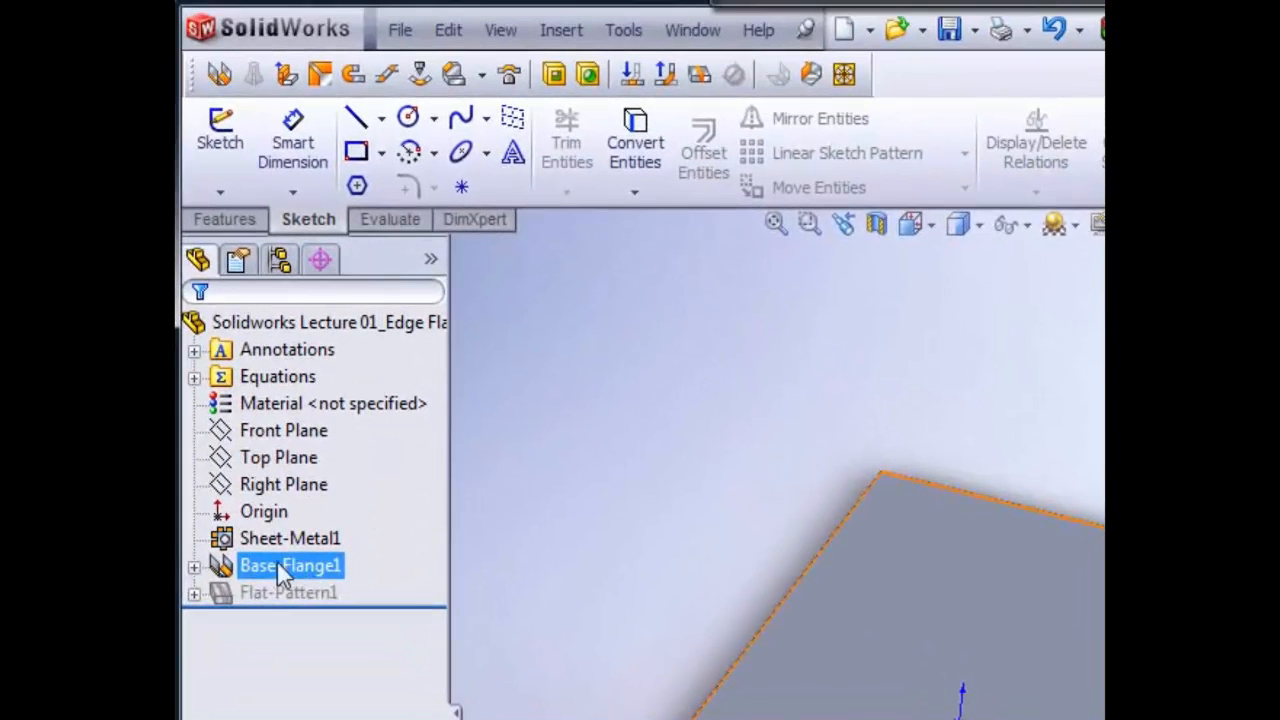
pyautogui.click(194, 567)
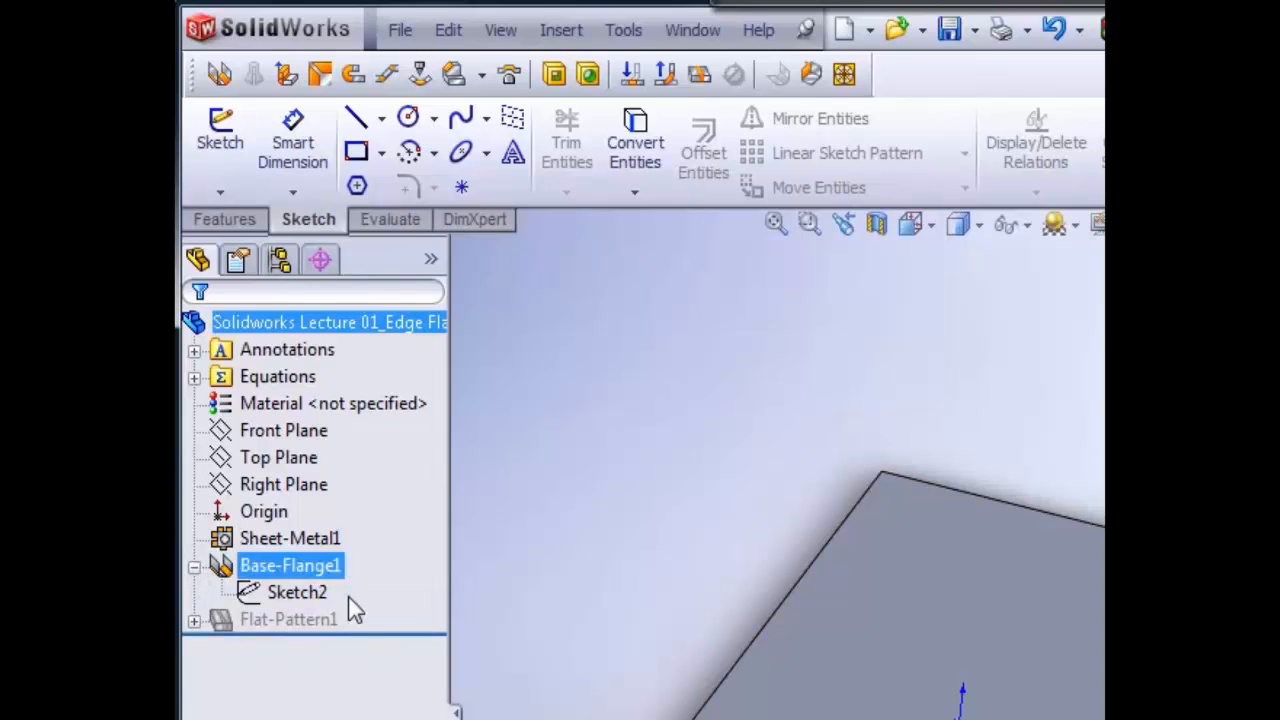
pyautogui.click(300, 594)
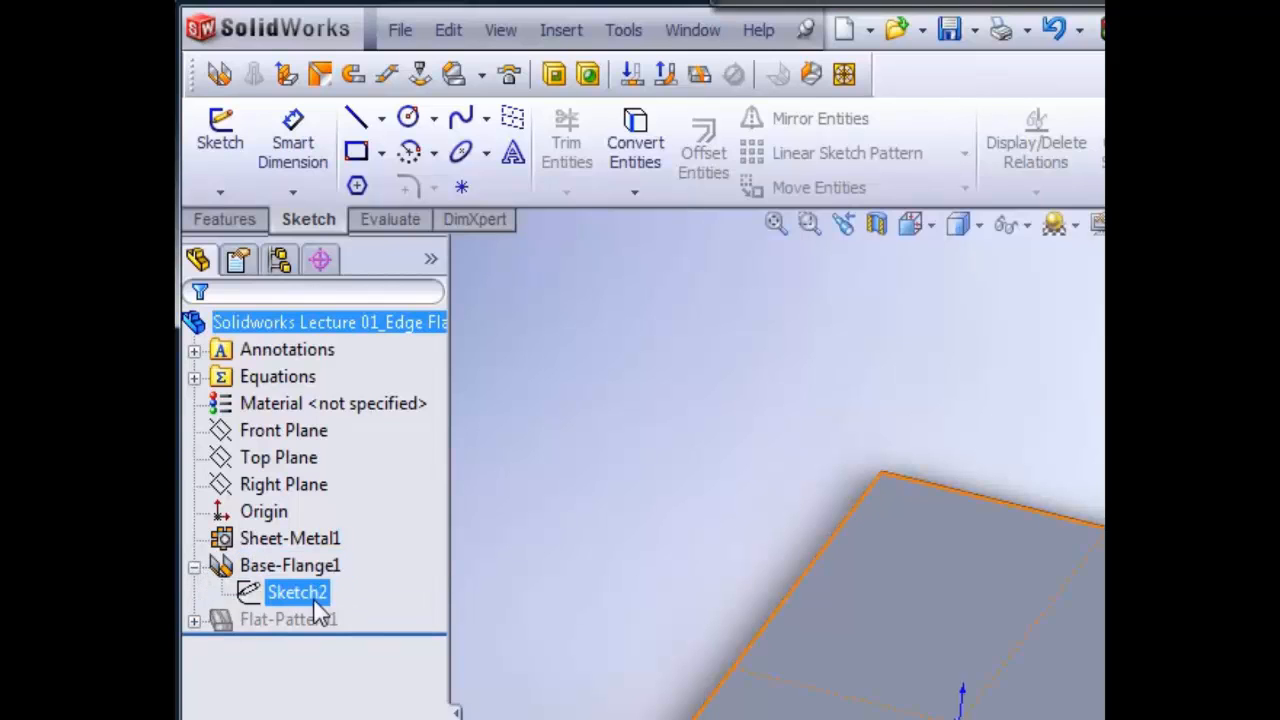
pyautogui.click(194, 567)
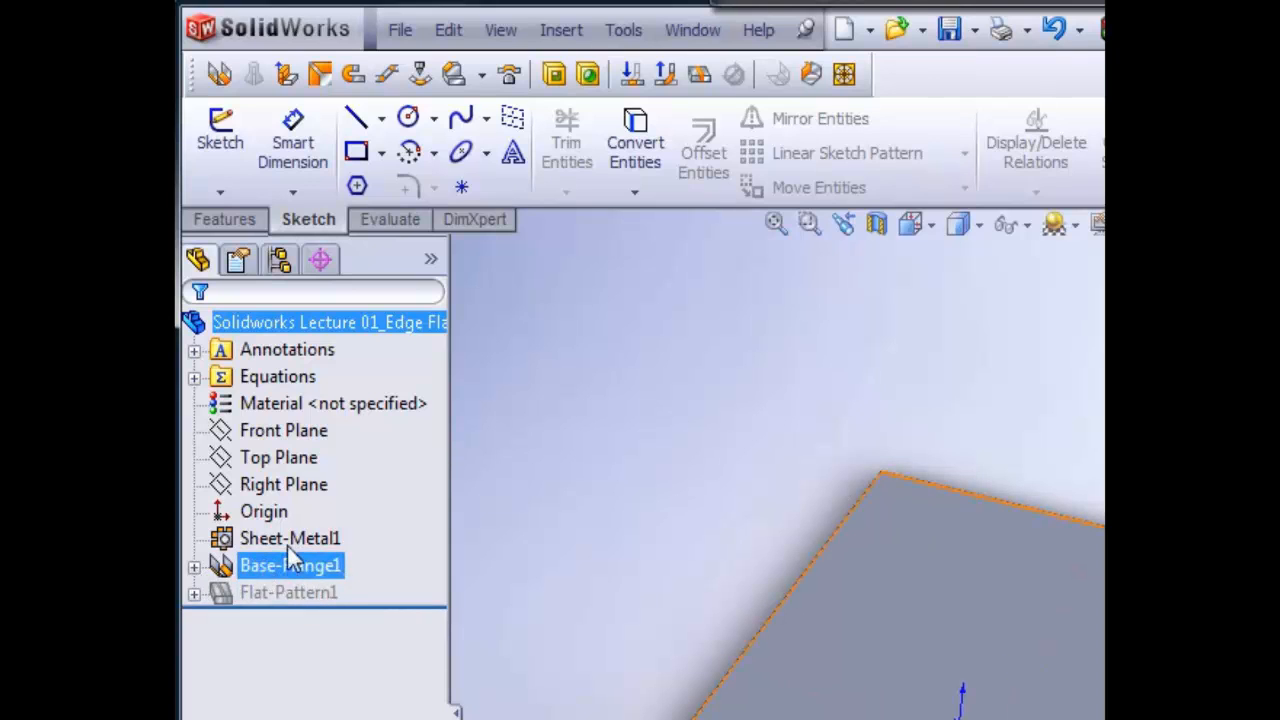
pyautogui.click(270, 540)
pyautogui.click(298, 564)
pyautogui.click(194, 567)
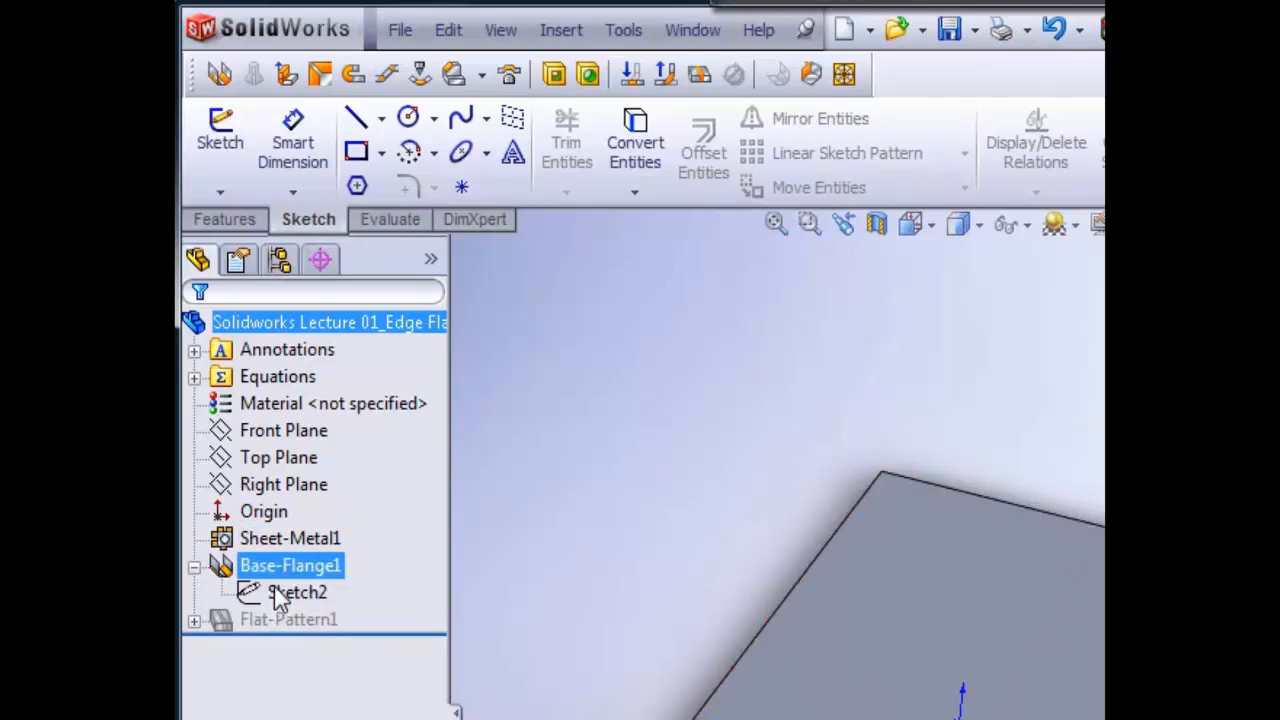
# Edit the base flange's Sketch2, set the rectangle's 12 in width to 6 in, and exit the sketch
pyautogui.click(296, 592)
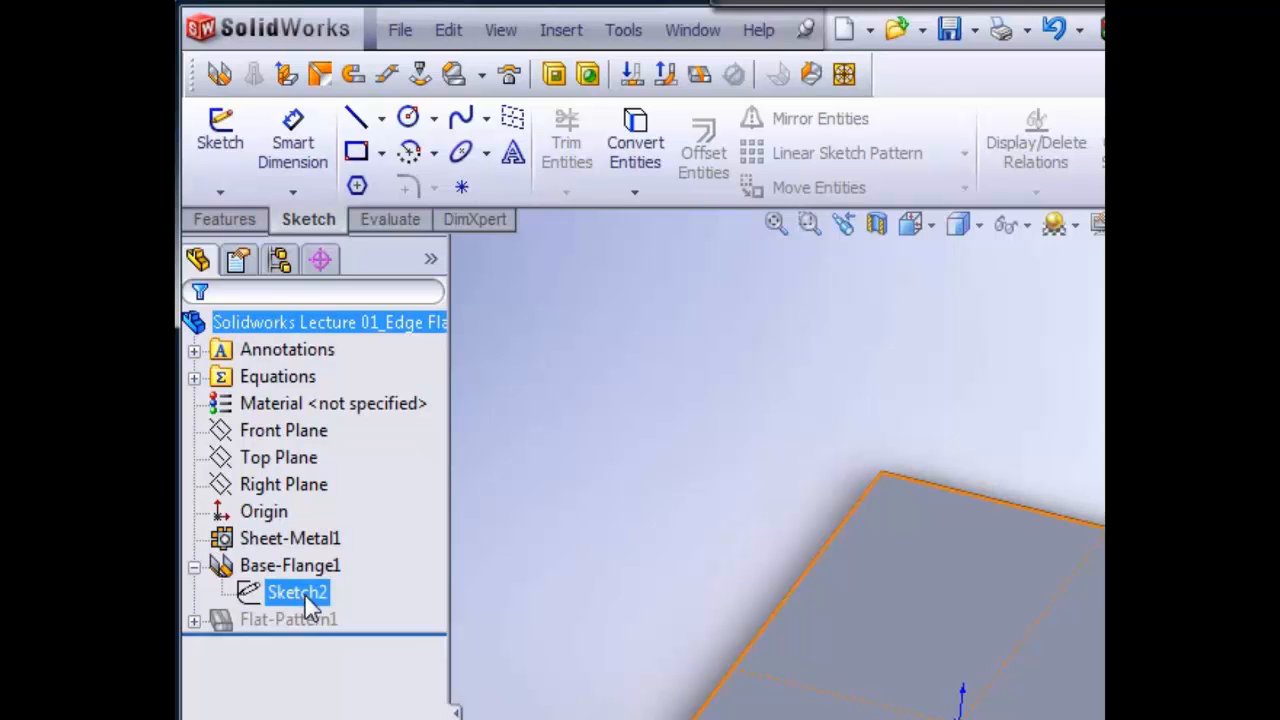
pyautogui.click(304, 593)
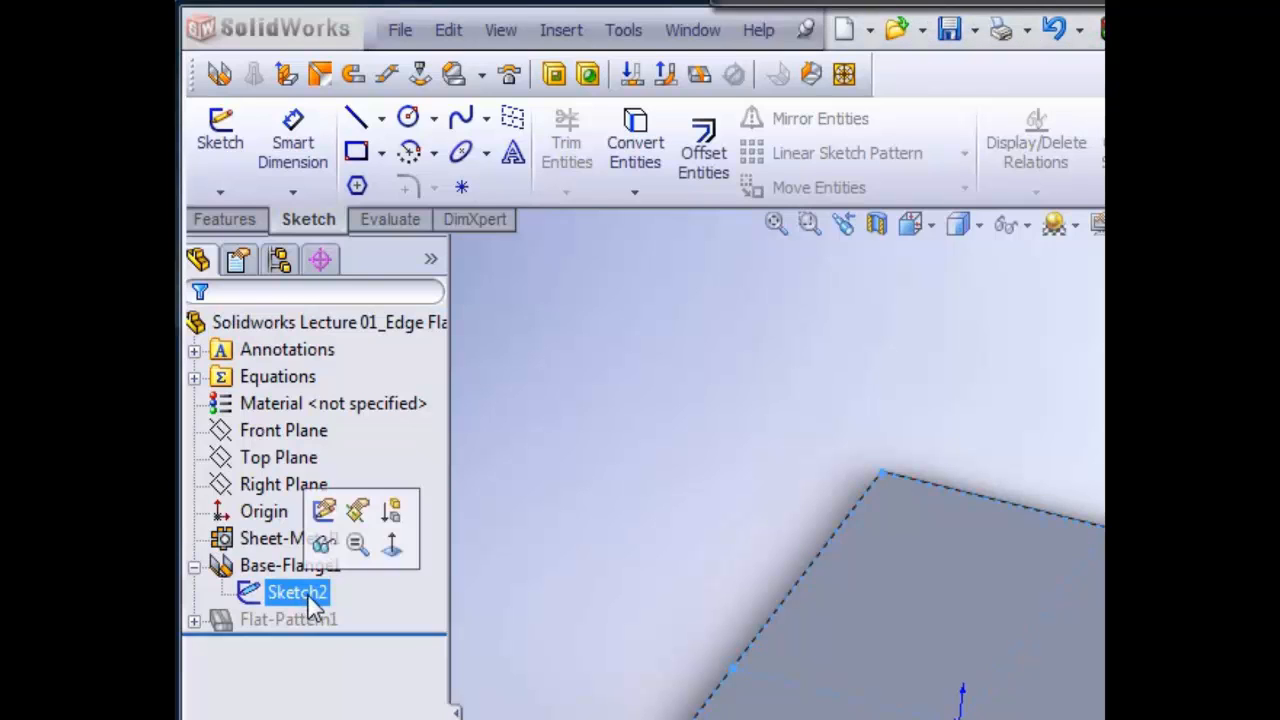
pyautogui.click(322, 512)
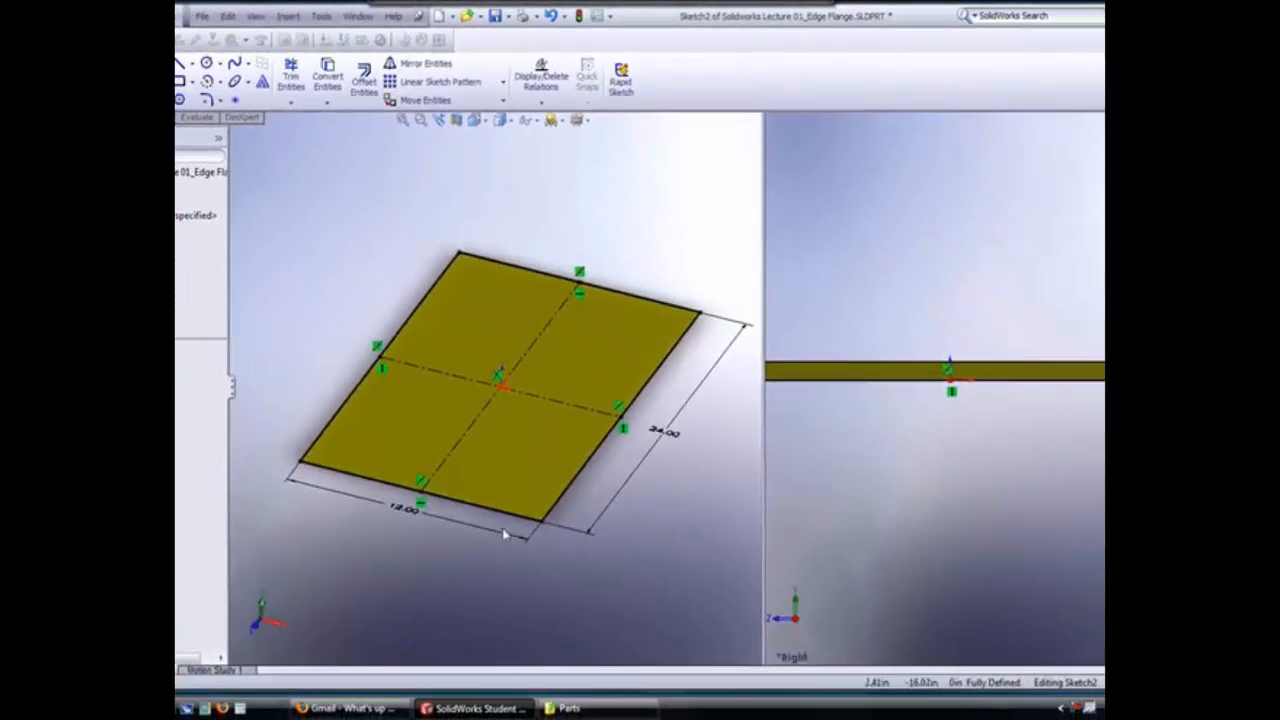
pyautogui.click(398, 510)
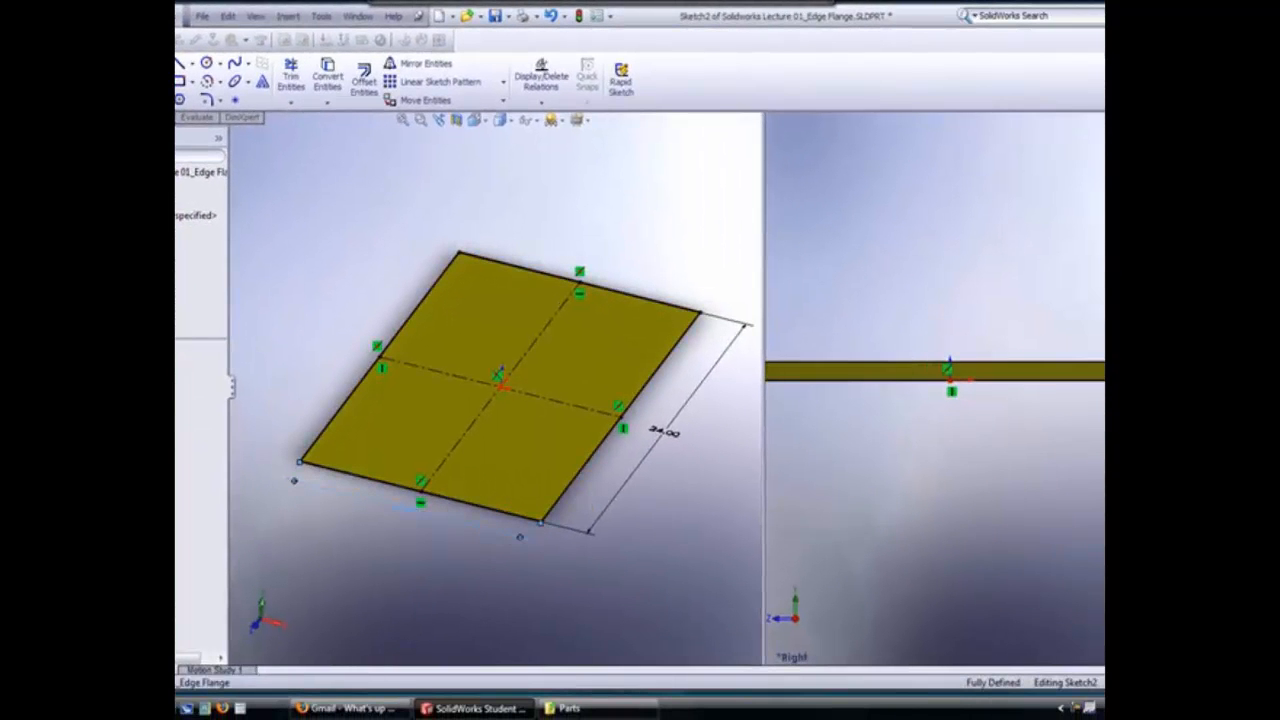
pyautogui.doubleClick(397, 509)
pyautogui.write('6')
pyautogui.press('Return')
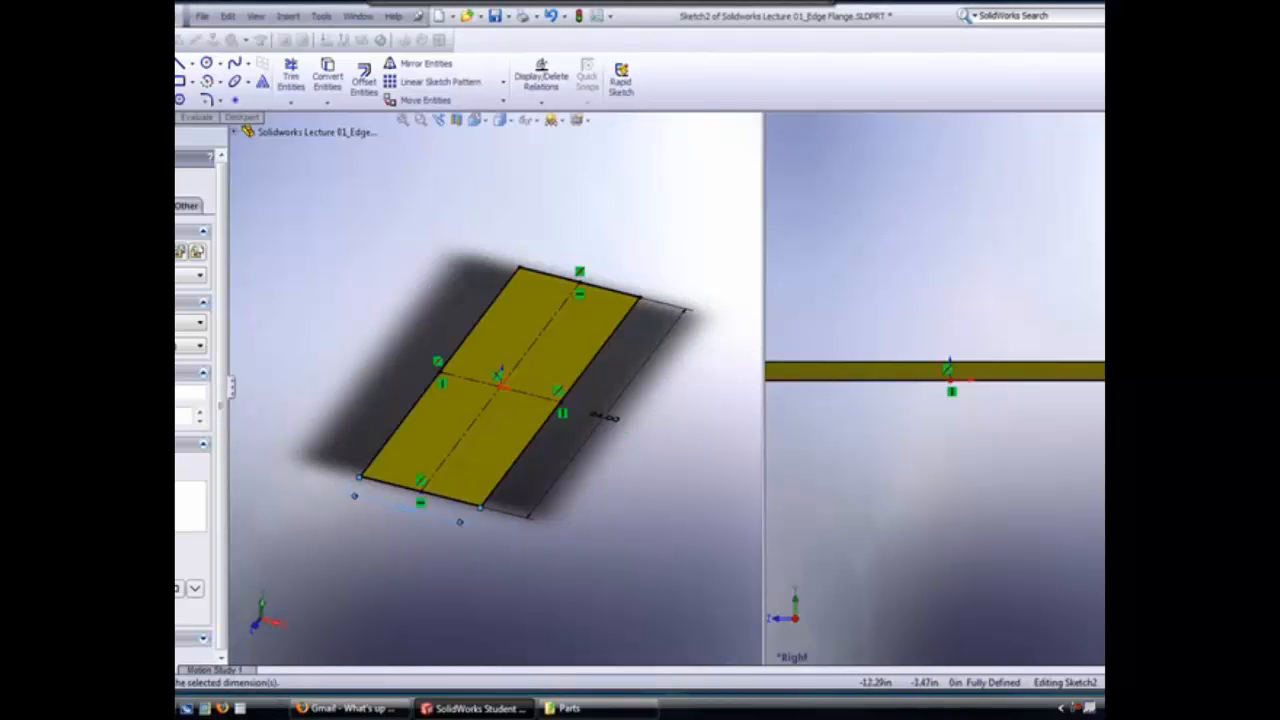
pyautogui.click(1172, 137)
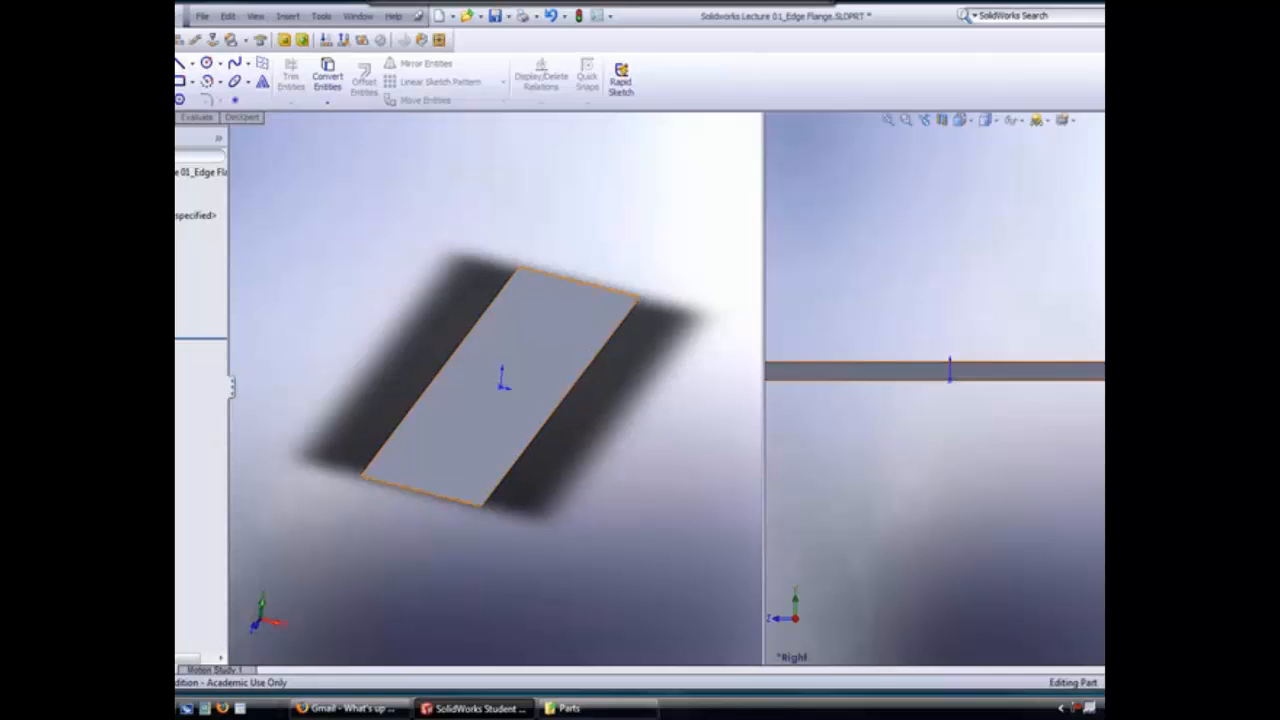
# Edit the base flange feature and increase its sheet thickness incrementally to 0.1825 in, then accept the change
pyautogui.click(143, 302)
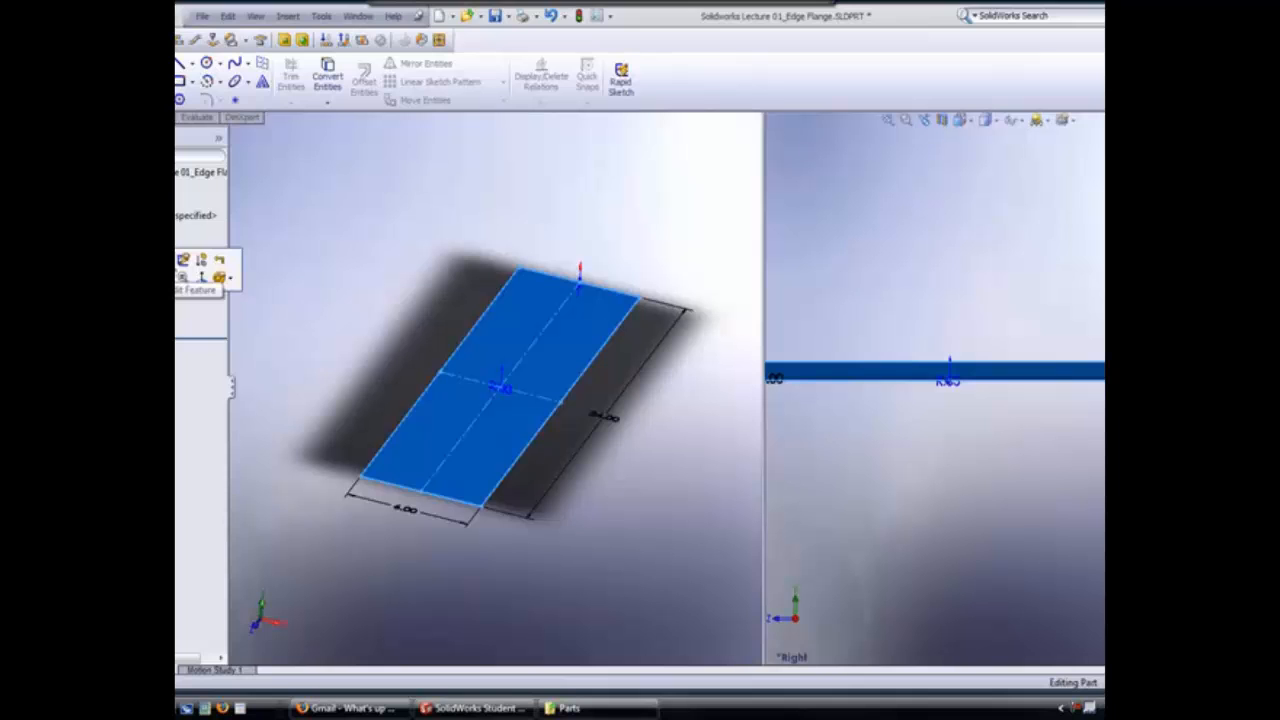
pyautogui.click(201, 277)
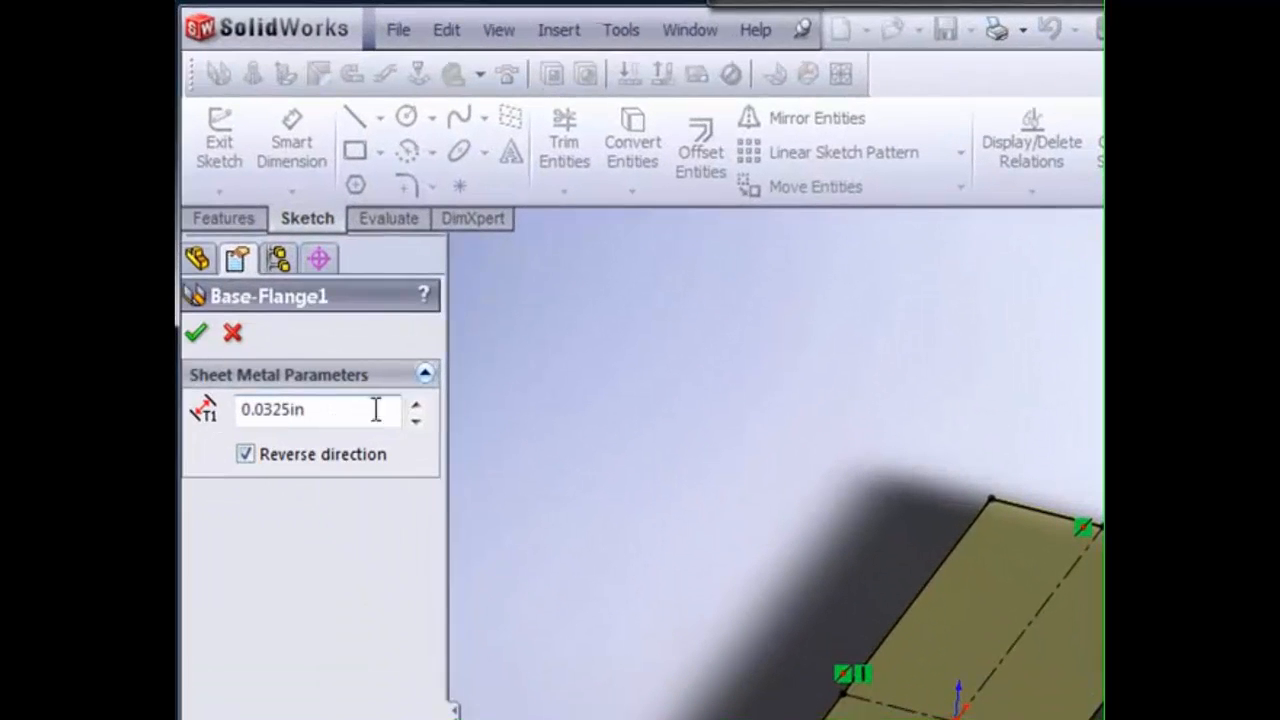
pyautogui.doubleClick(416, 404)
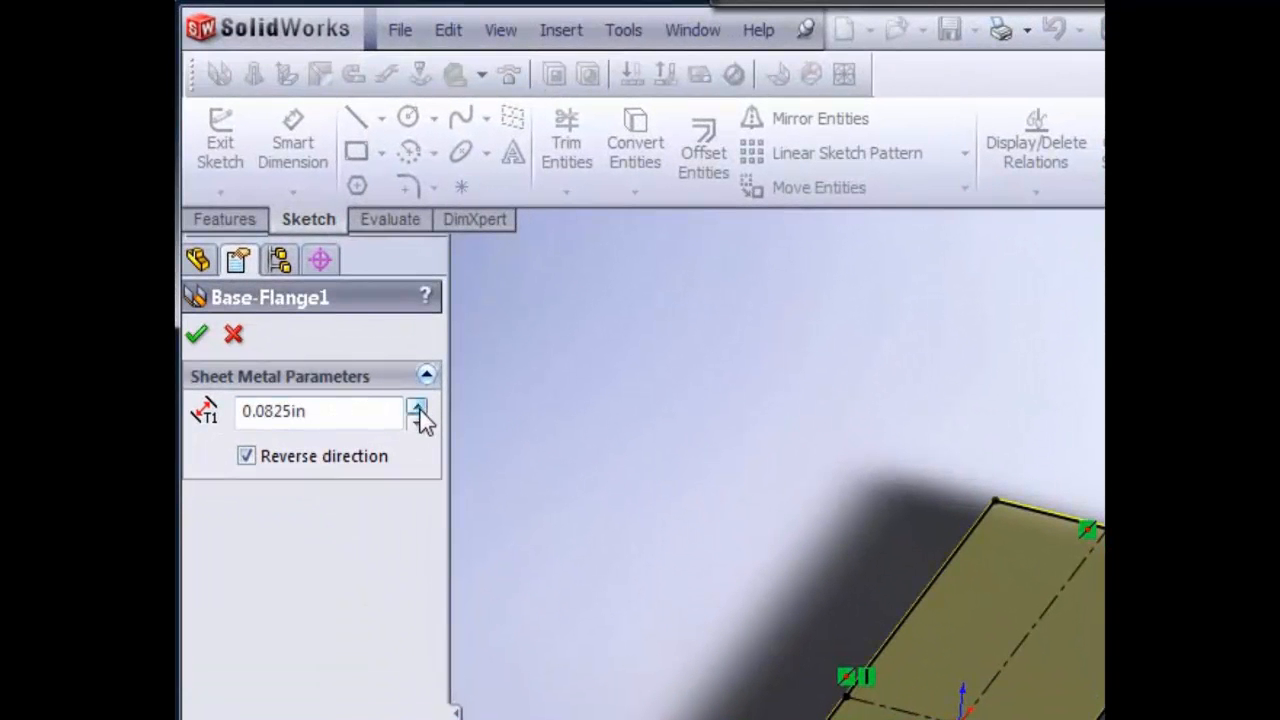
pyautogui.click(416, 406)
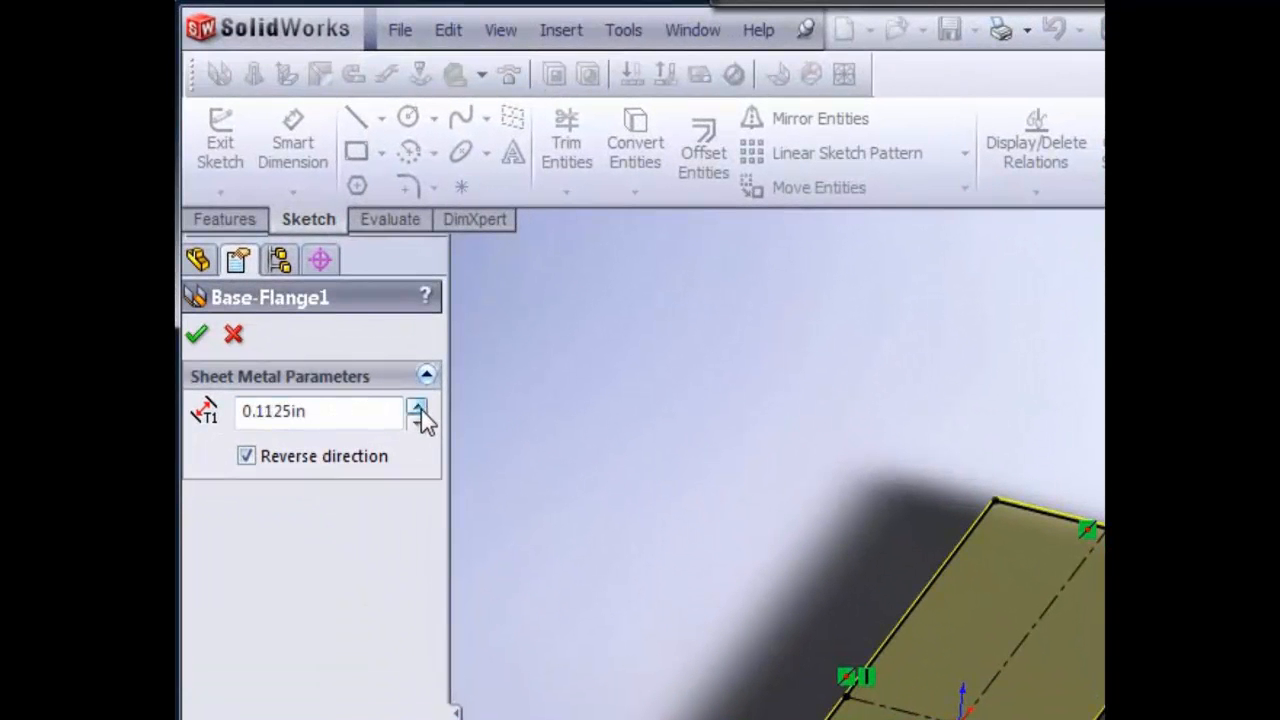
pyautogui.click(416, 406)
pyautogui.click(416, 406)
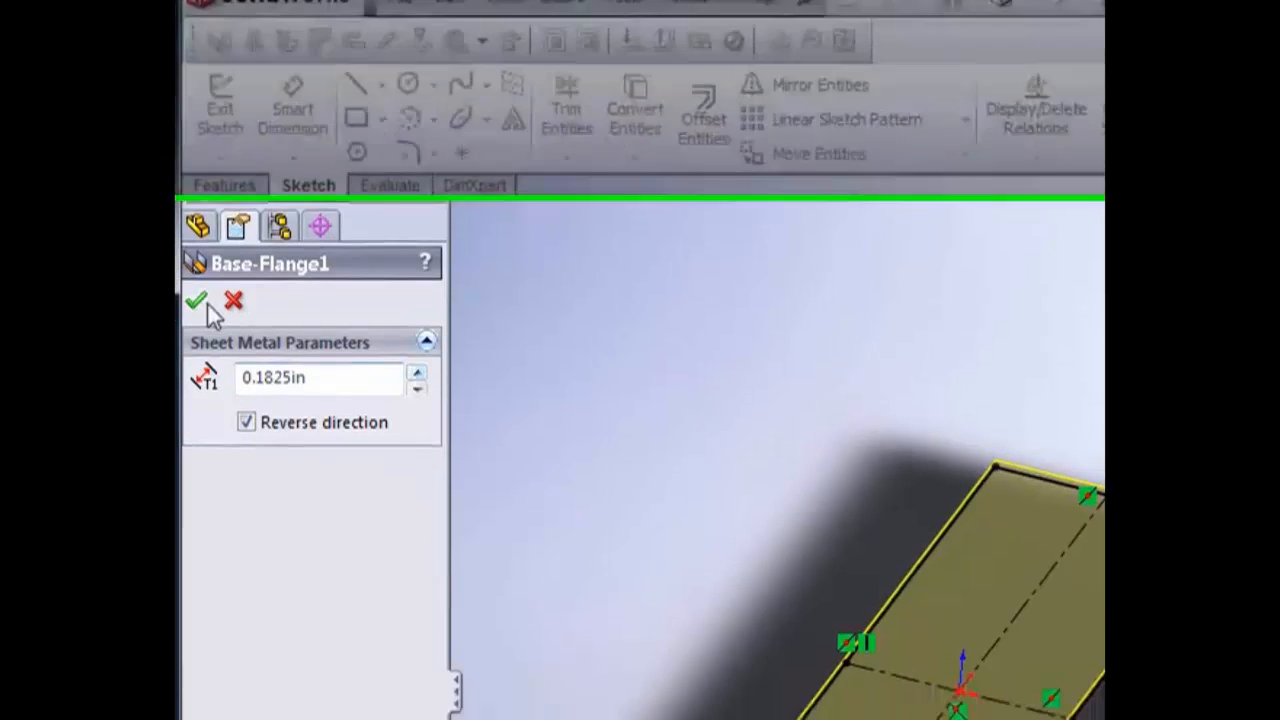
pyautogui.click(196, 334)
pyautogui.scroll(-4, 730, 637)
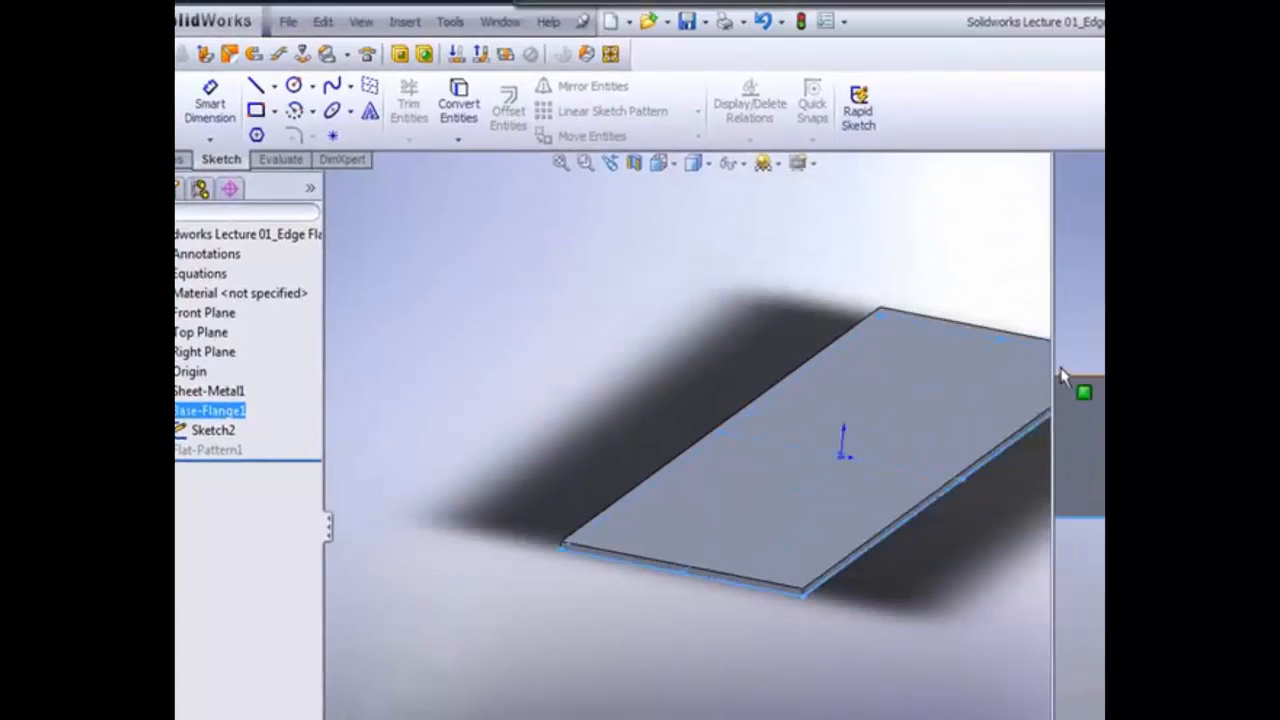
# Reopen the base flange feature for editing and set its sheet thickness back to 0.0325 in
pyautogui.scroll(4, 1006, 366)
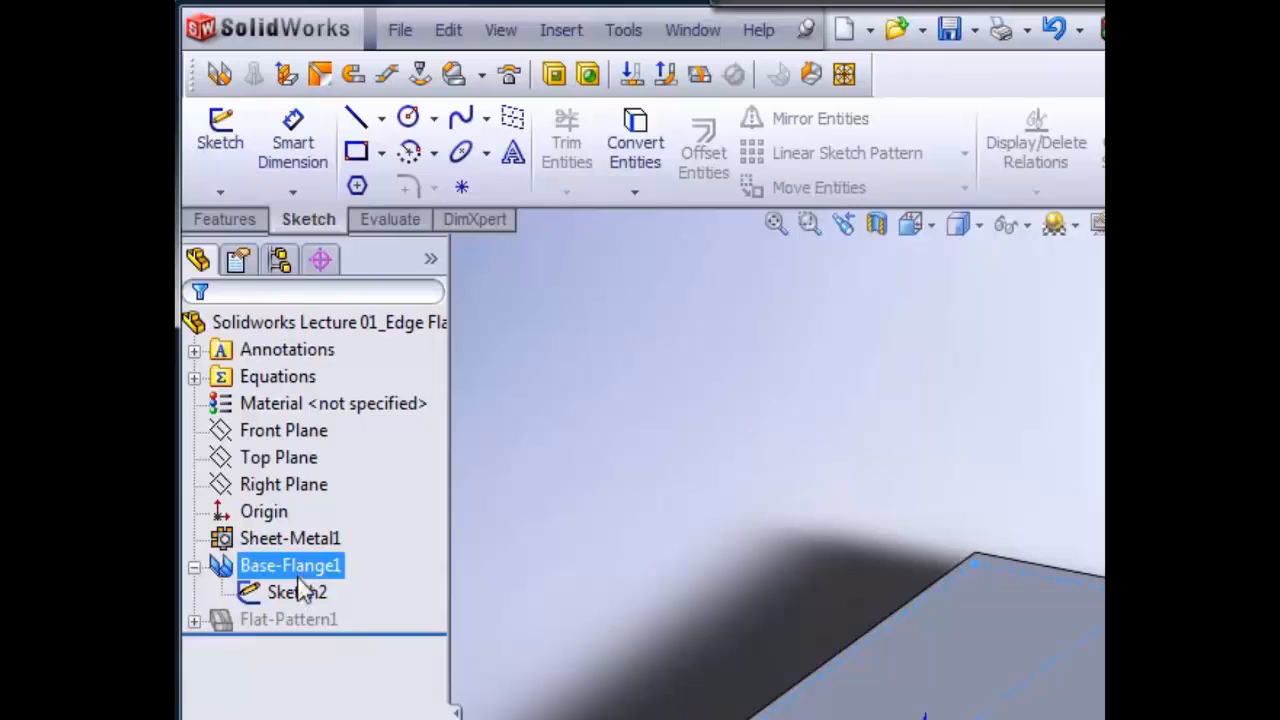
pyautogui.keyDown('ctrl'); pyautogui.click(305, 592); pyautogui.keyUp('ctrl')
pyautogui.rightClick(315, 568)
pyautogui.click(337, 481)
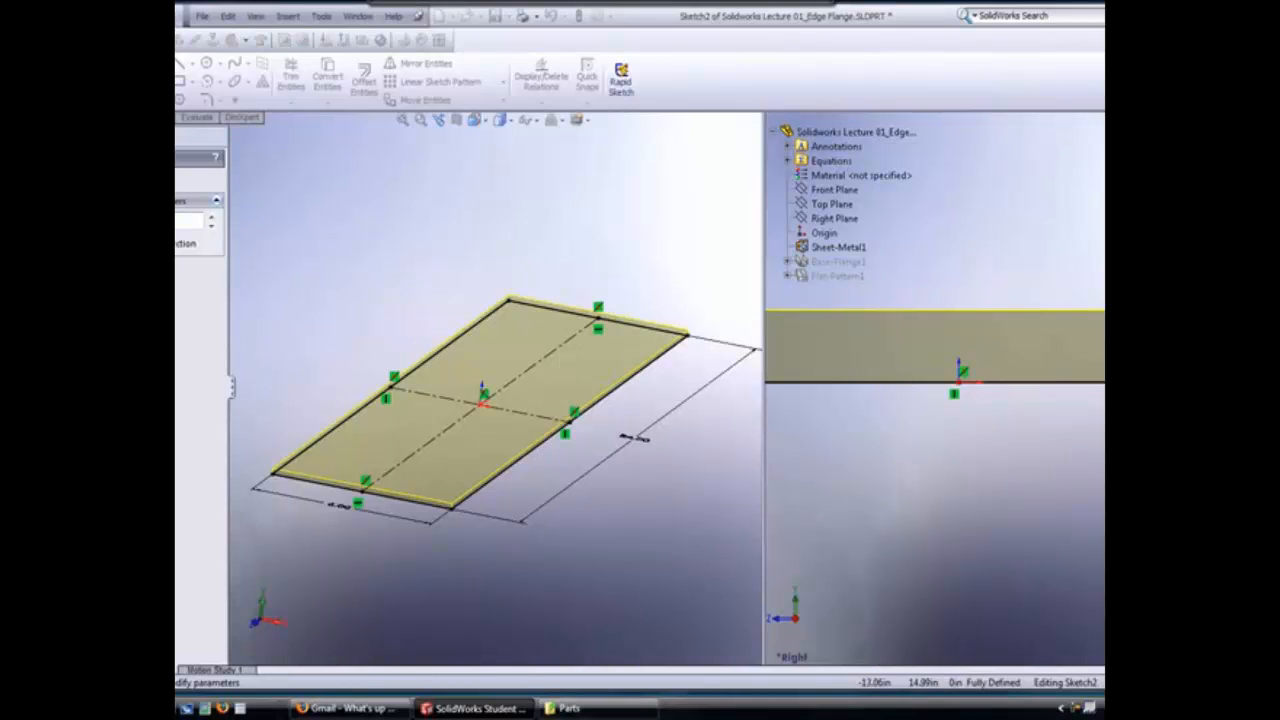
pyautogui.press('Return')
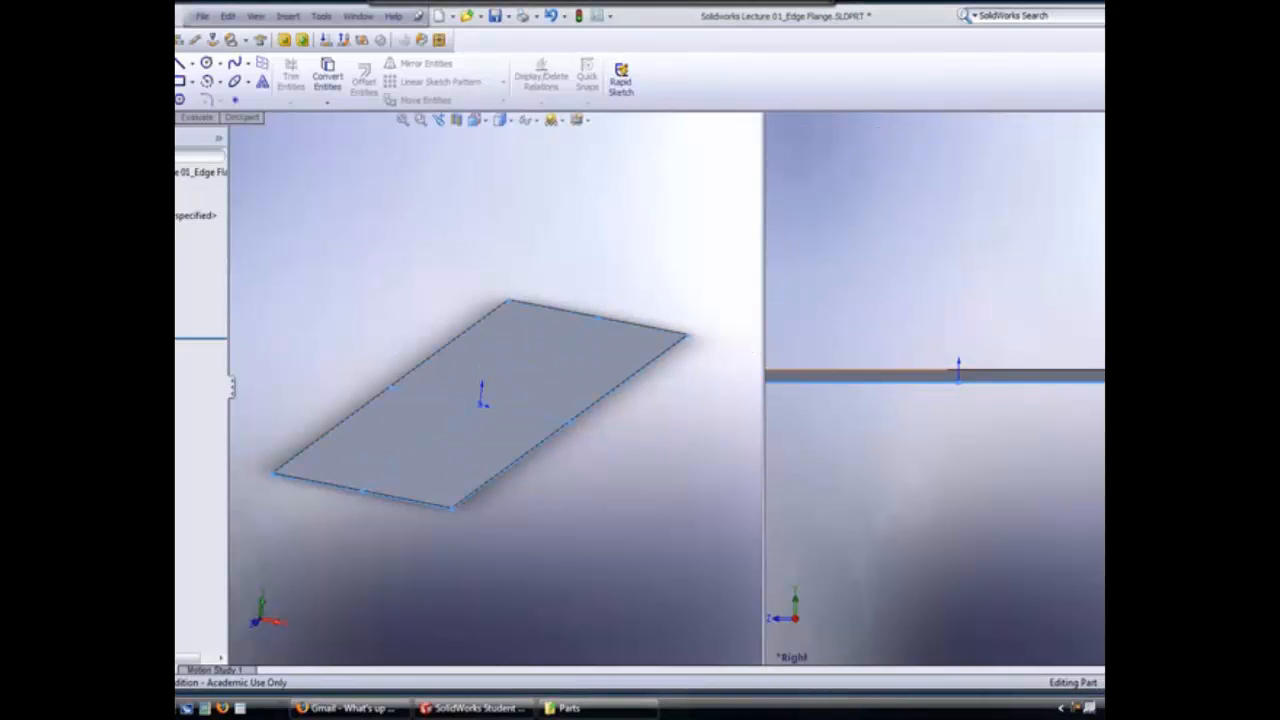
# Edit the base flange feature again and set its sheet thickness to 0.03125 in
pyautogui.click(1081, 708)
pyautogui.click(138, 302)
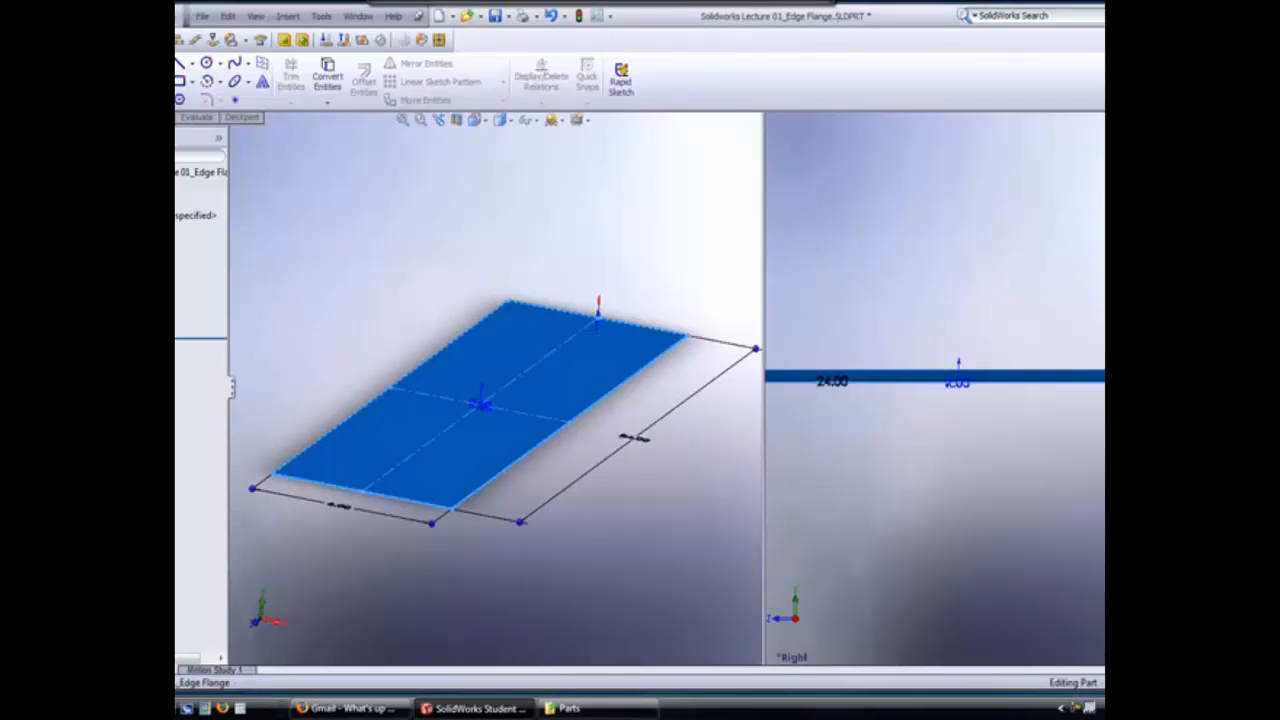
pyautogui.rightClick(180, 245)
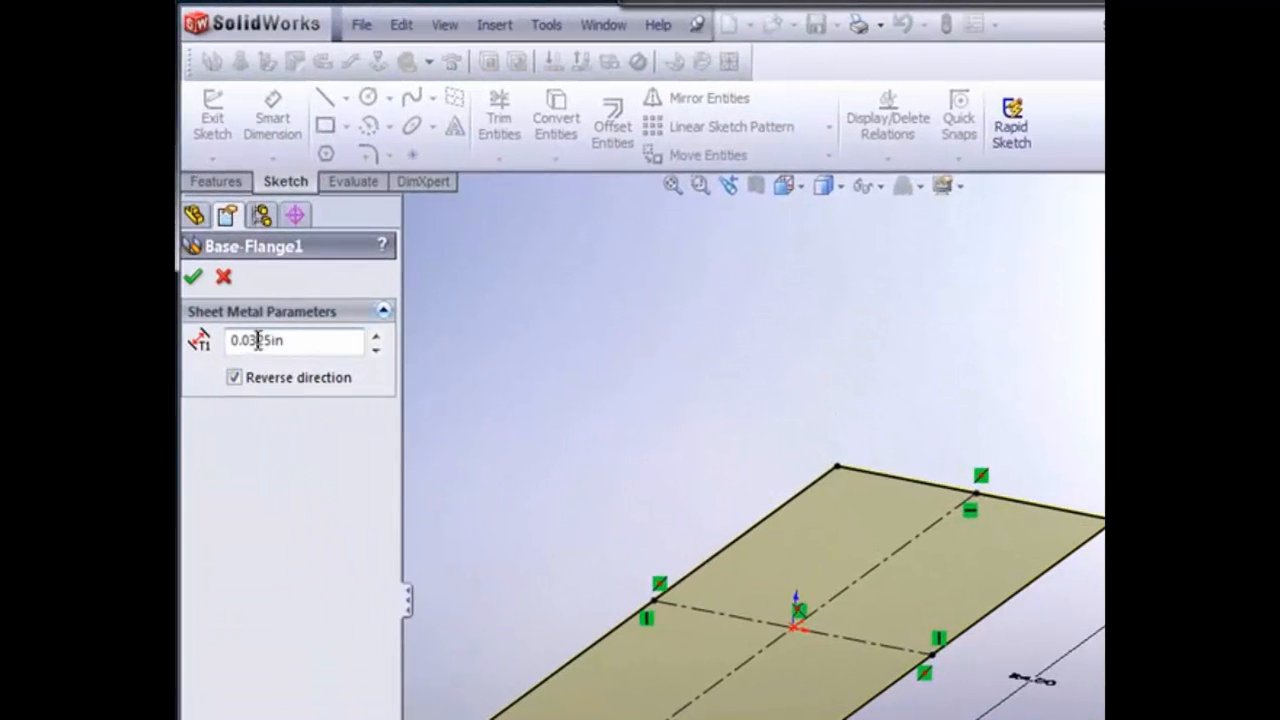
pyautogui.write('1')
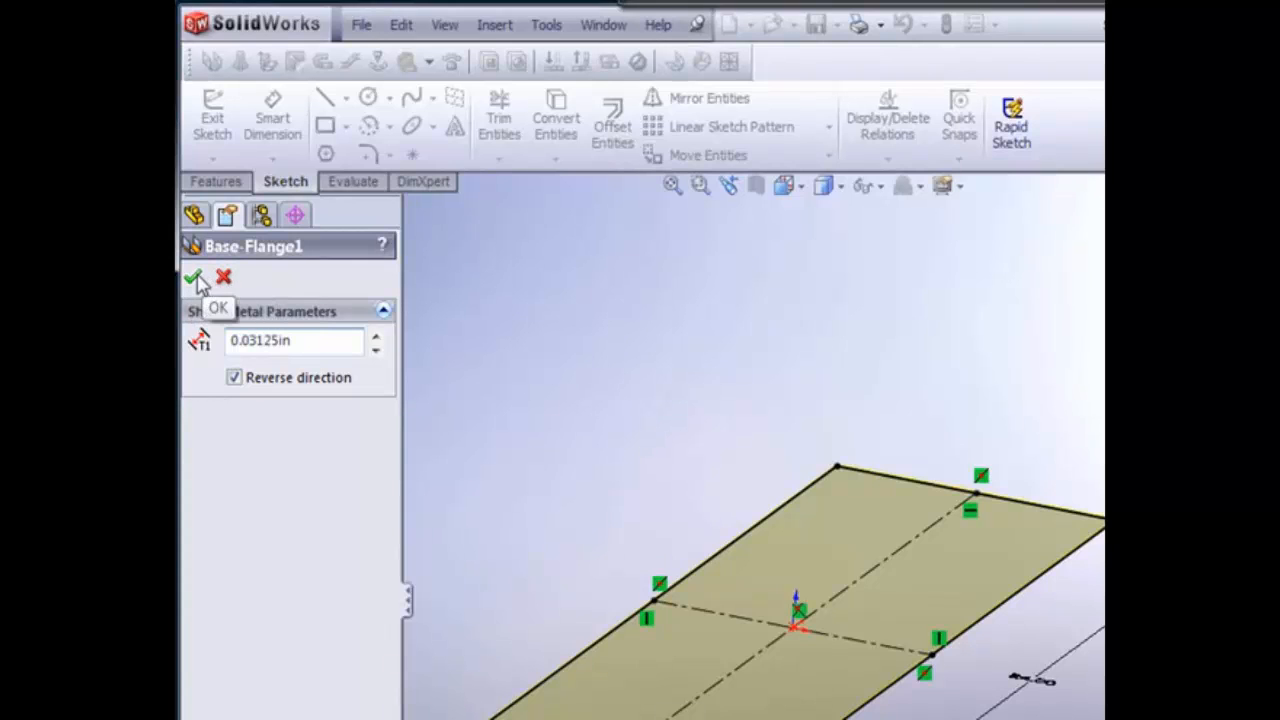
pyautogui.click(195, 281)
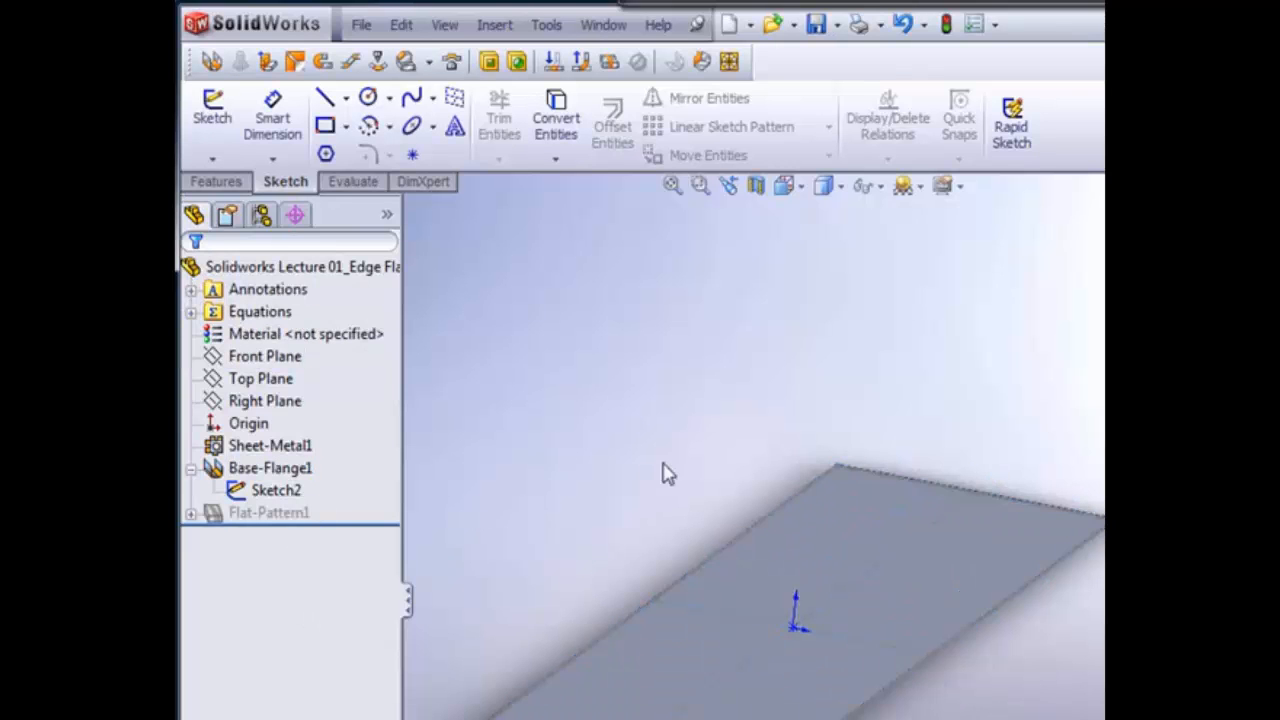
# Select the base flange's Sketch2 and examine its width and length dimensions on the plate
pyautogui.moveTo(666, 471)
pyautogui.mouseDown(button='middle')
pyautogui.moveTo(717, 491)
pyautogui.moveTo(651, 429)
pyautogui.moveTo(732, 521)
pyautogui.moveTo(683, 517)
pyautogui.moveTo(660, 474)
pyautogui.moveTo(672, 490)
pyautogui.mouseUp(button='middle')
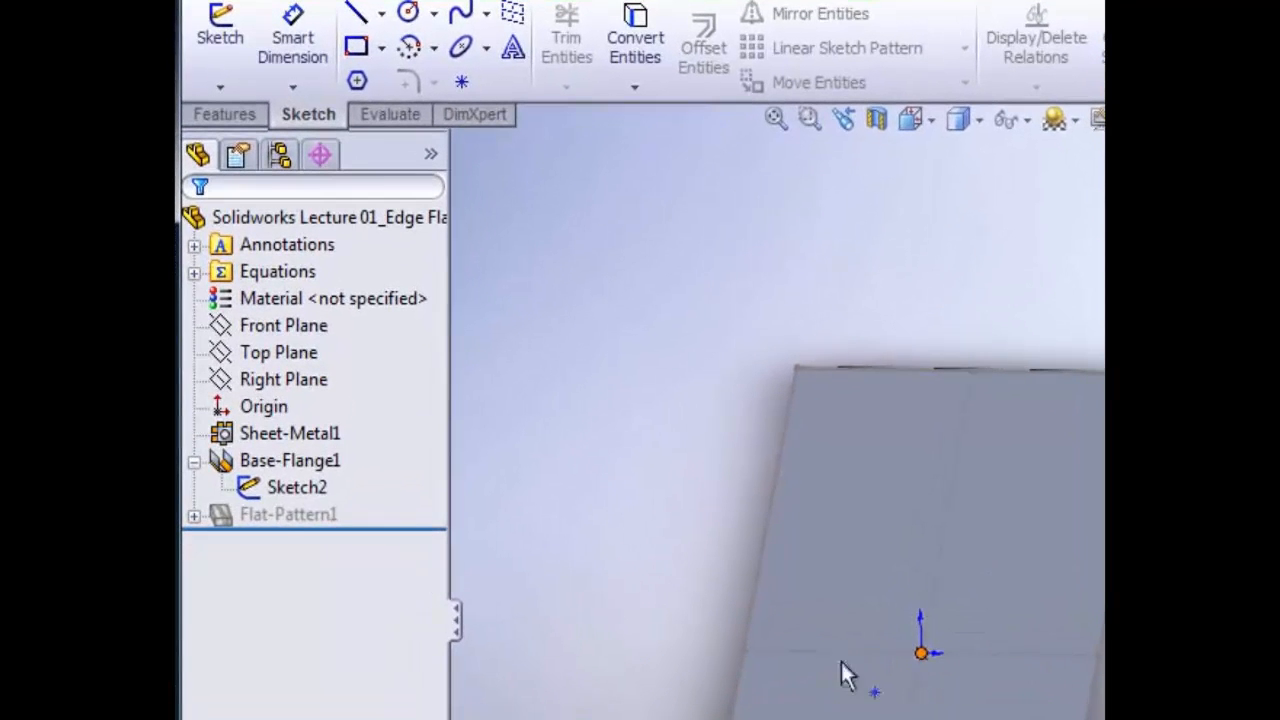
pyautogui.click(287, 492)
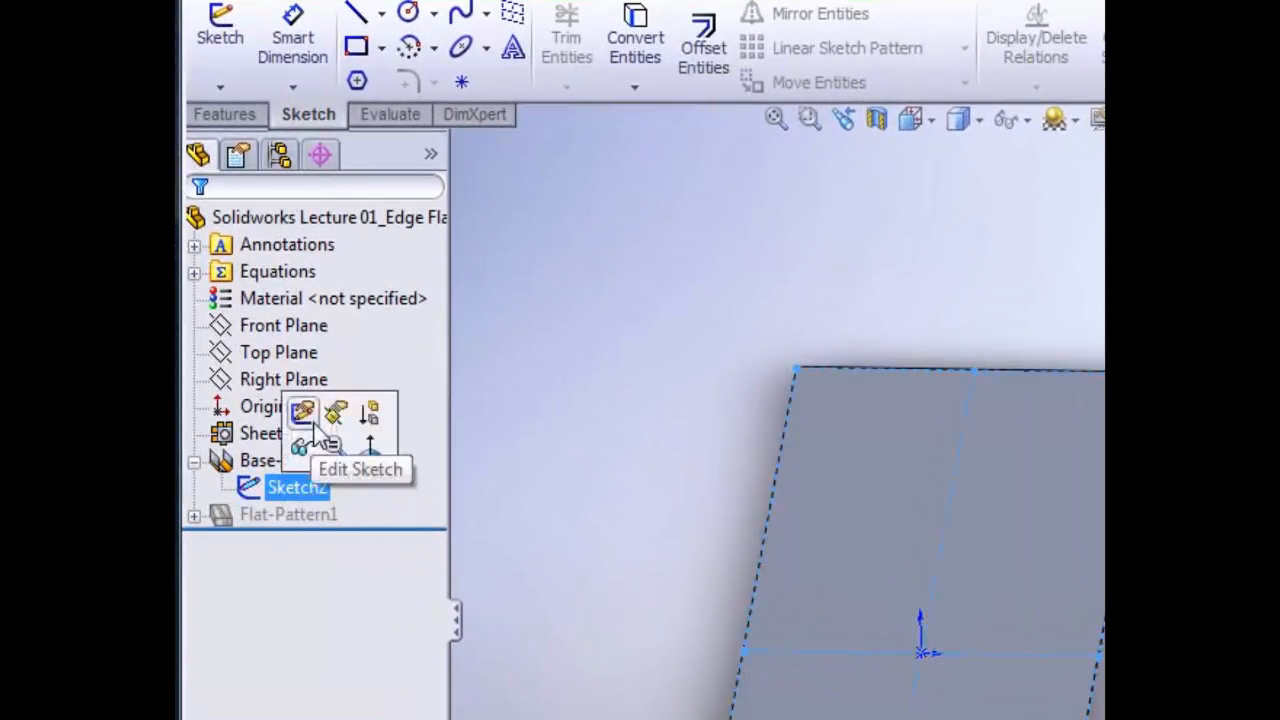
pyautogui.click(298, 410)
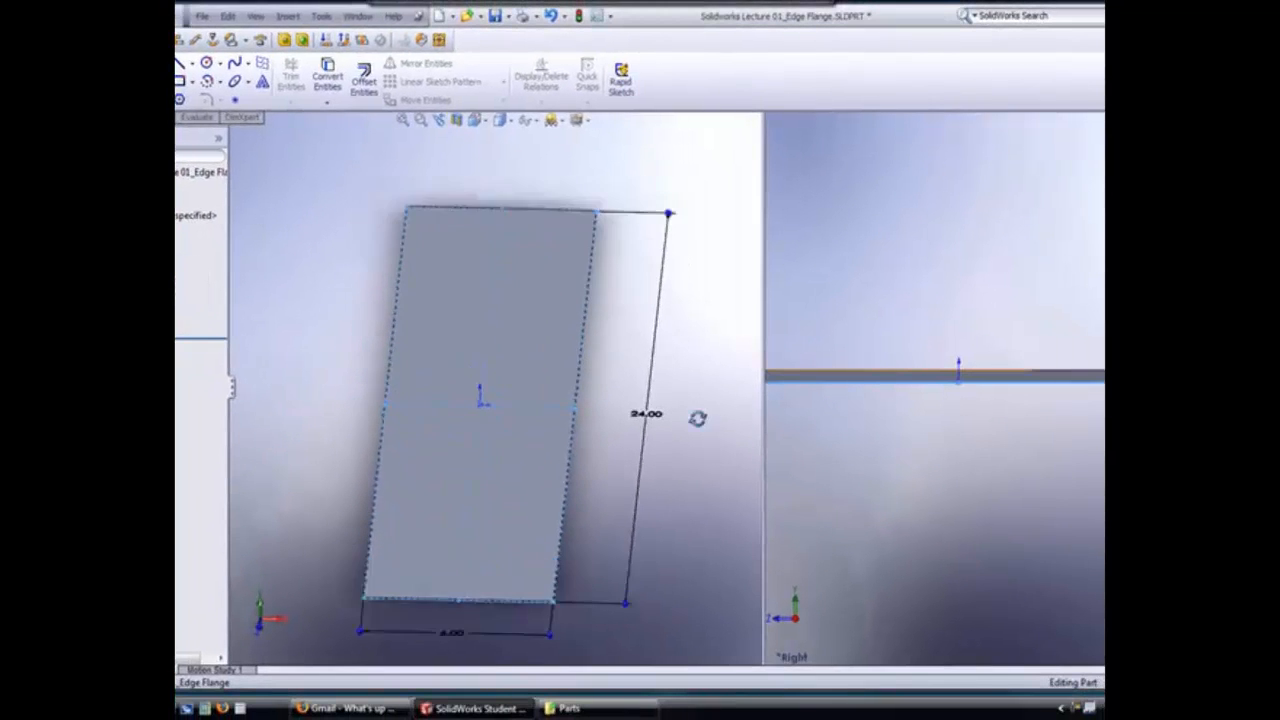
pyautogui.moveTo(698, 419); pyautogui.dragTo(703, 402, button='middle')
pyautogui.scroll(-1, 520, 602)
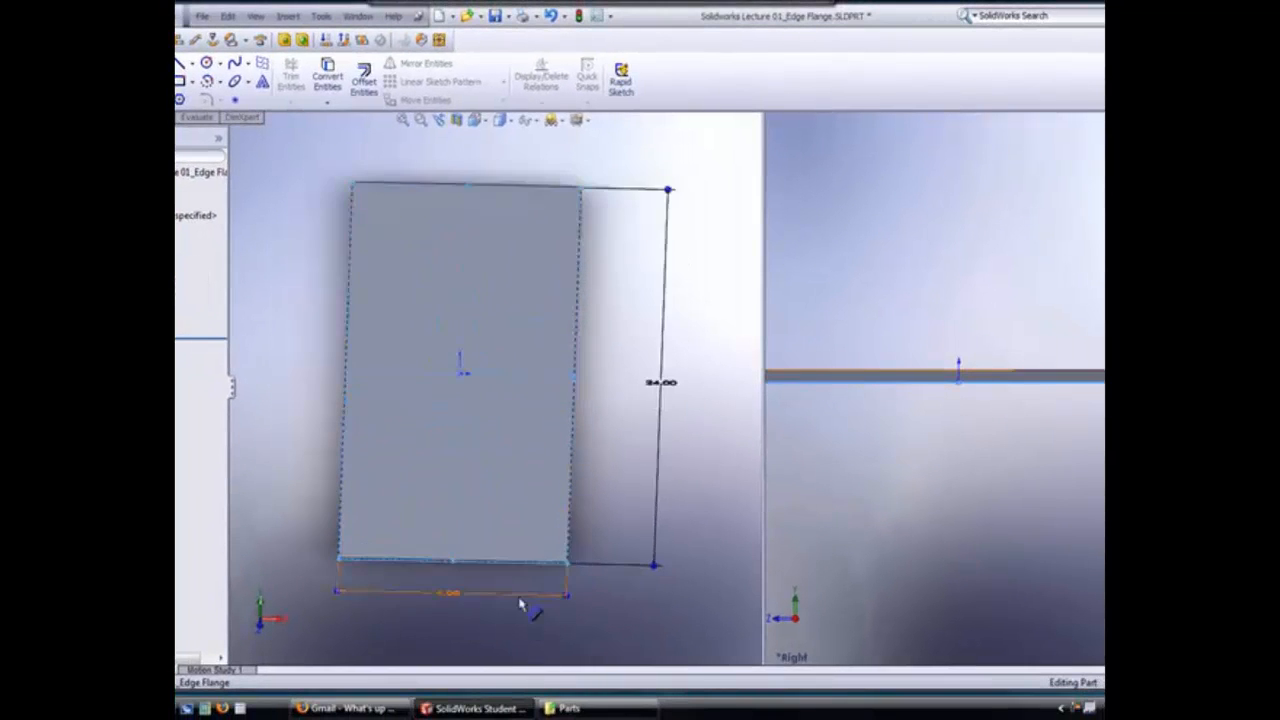
pyautogui.scroll(2, 520, 602)
pyautogui.scroll(-1, 515, 594)
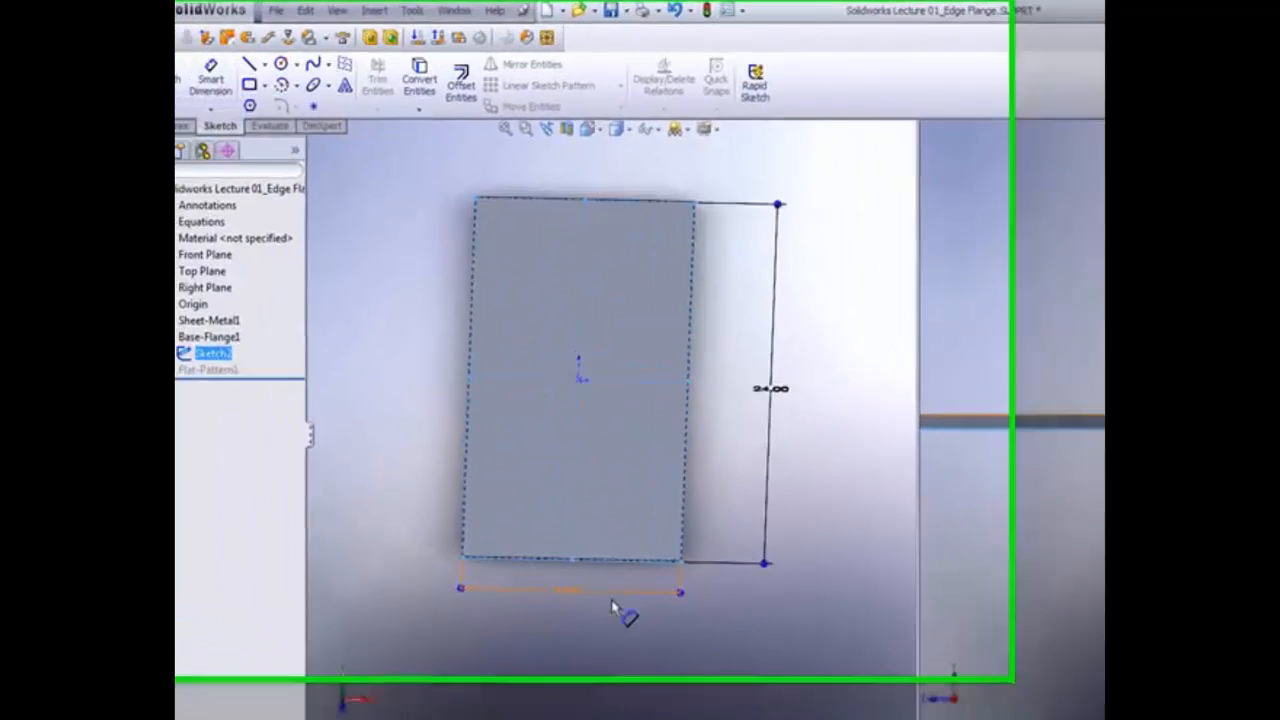
pyautogui.scroll(3, 612, 606)
pyautogui.moveTo(589, 592); pyautogui.dragTo(601, 623, button='middle')
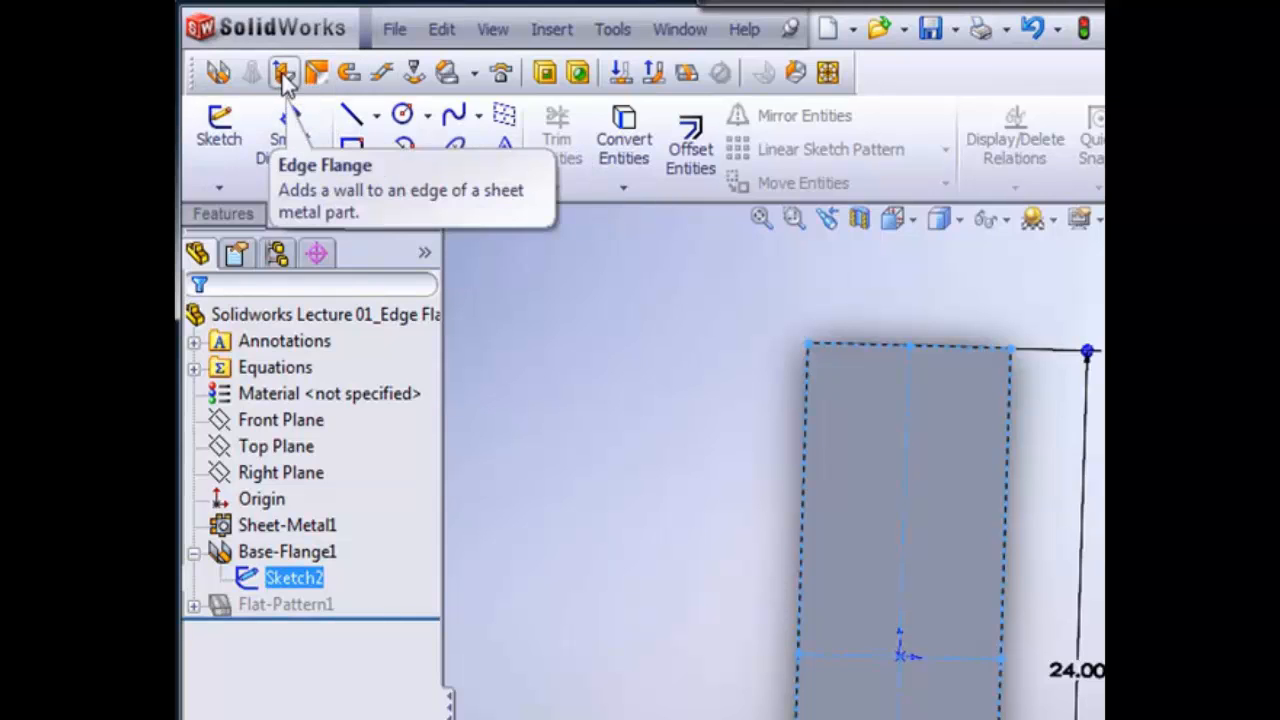
# Start an Edge Flange on one long edge of the base flange plate, using the default bend radius and a 90° angle
pyautogui.click(283, 73)
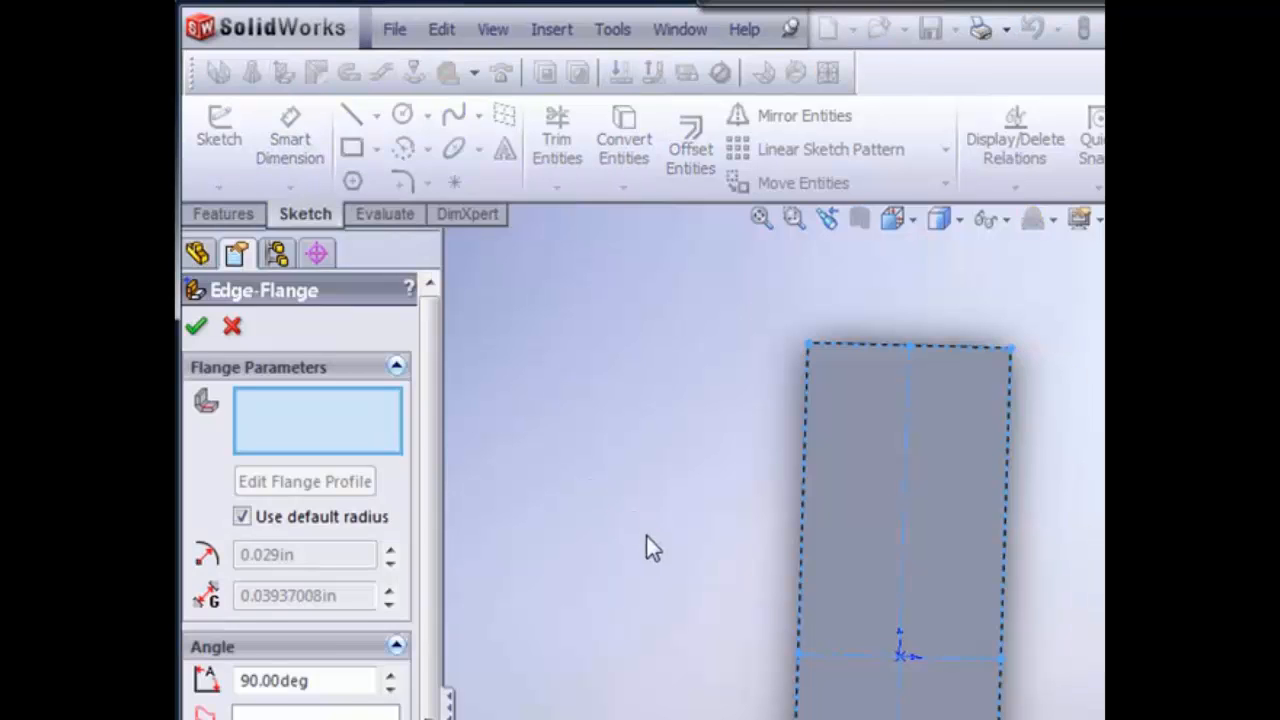
pyautogui.moveTo(646, 548); pyautogui.dragTo(742, 532, button='middle')
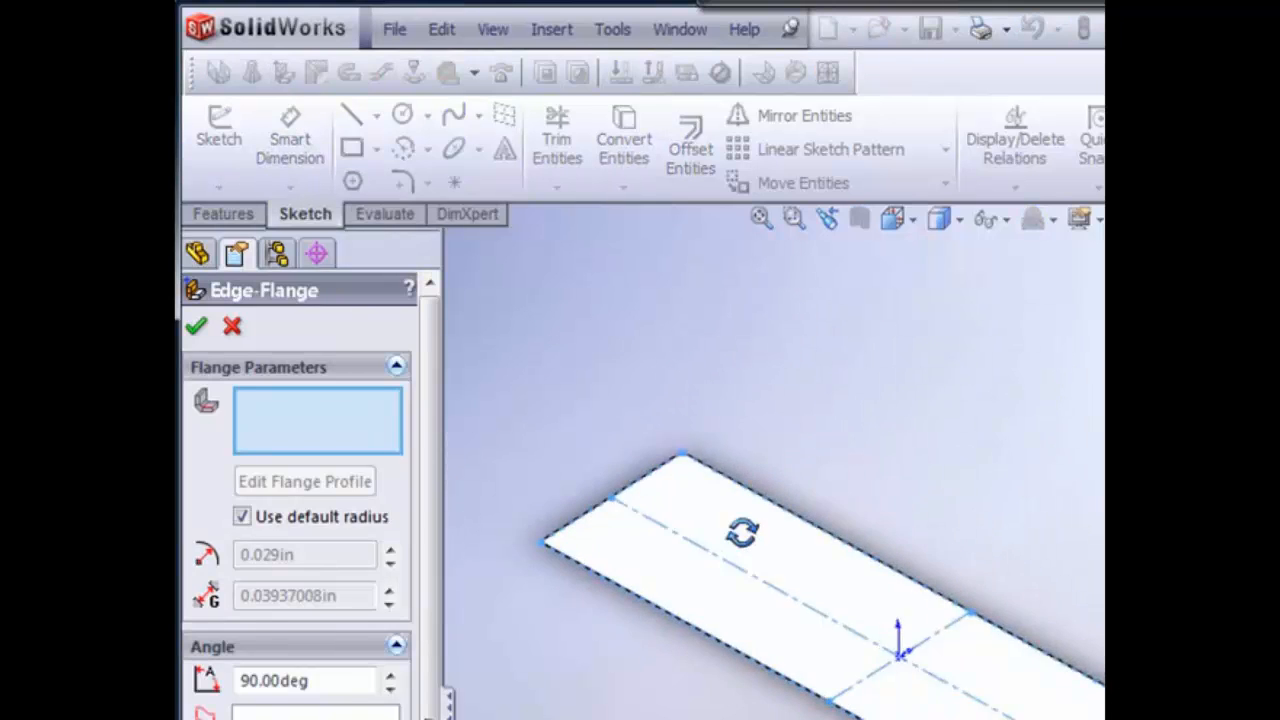
pyautogui.scroll(-4, 700, 655)
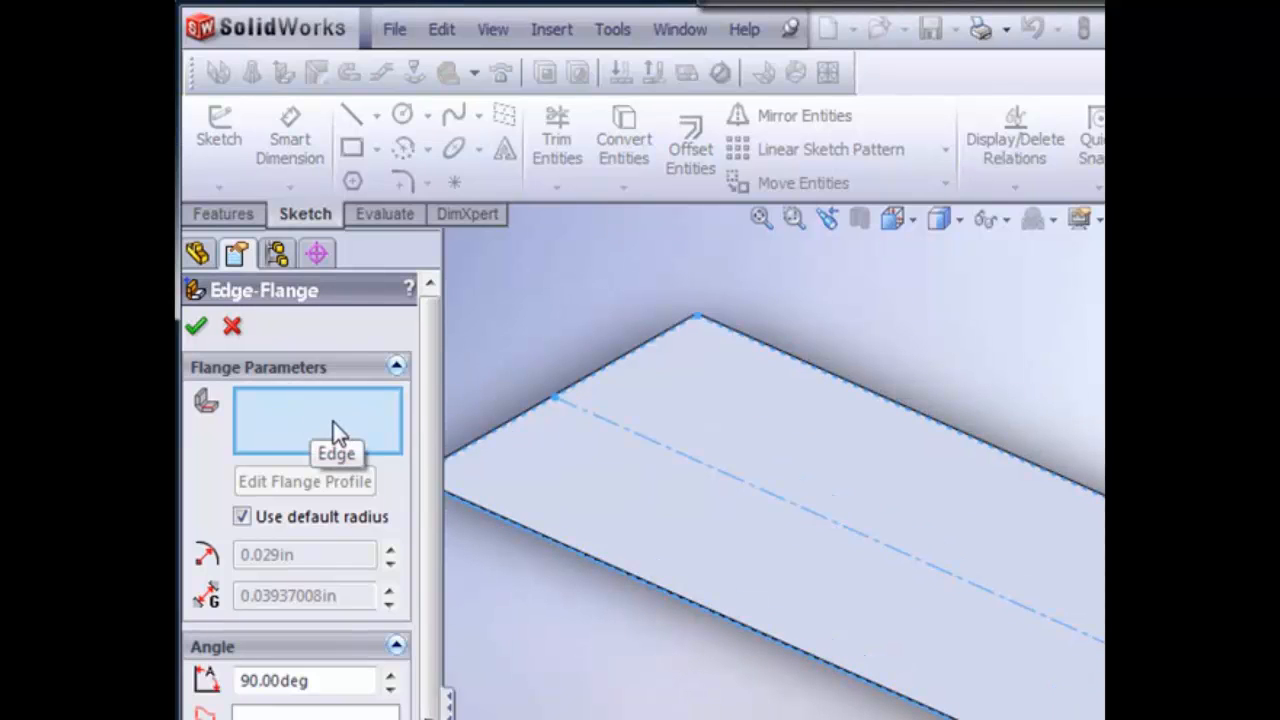
pyautogui.scroll(-4, 1080, 640)
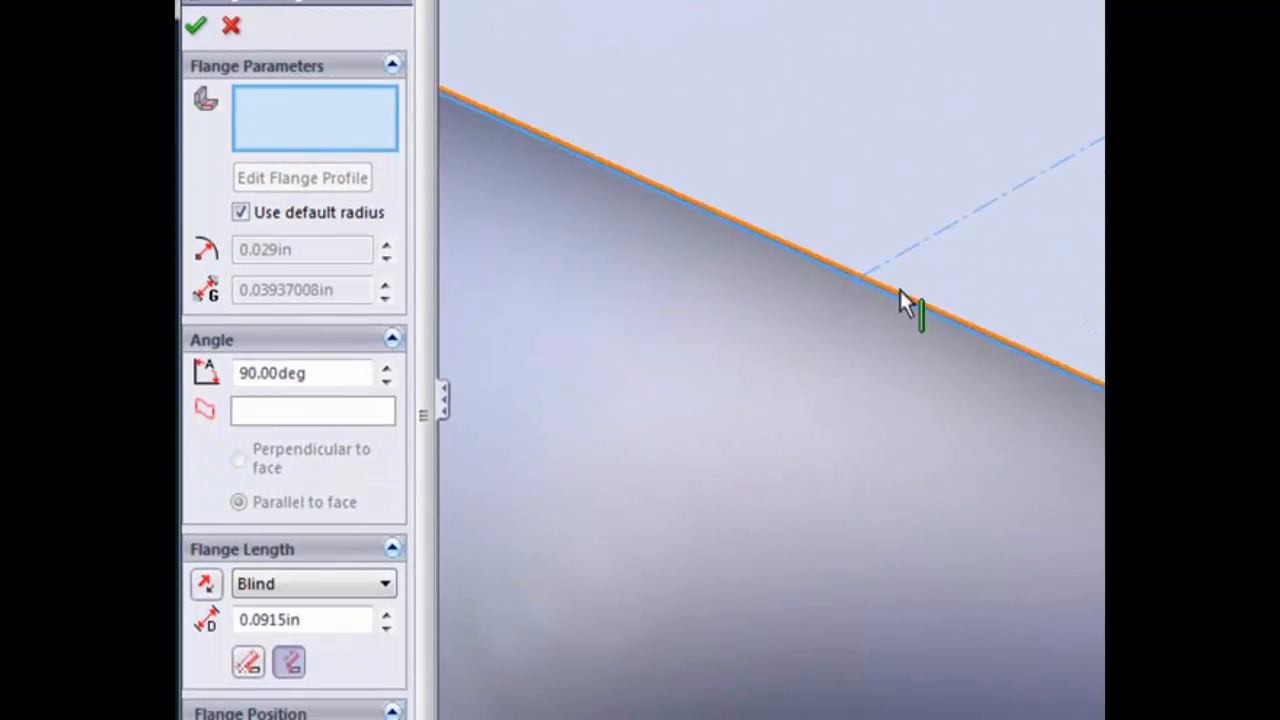
pyautogui.click(900, 292)
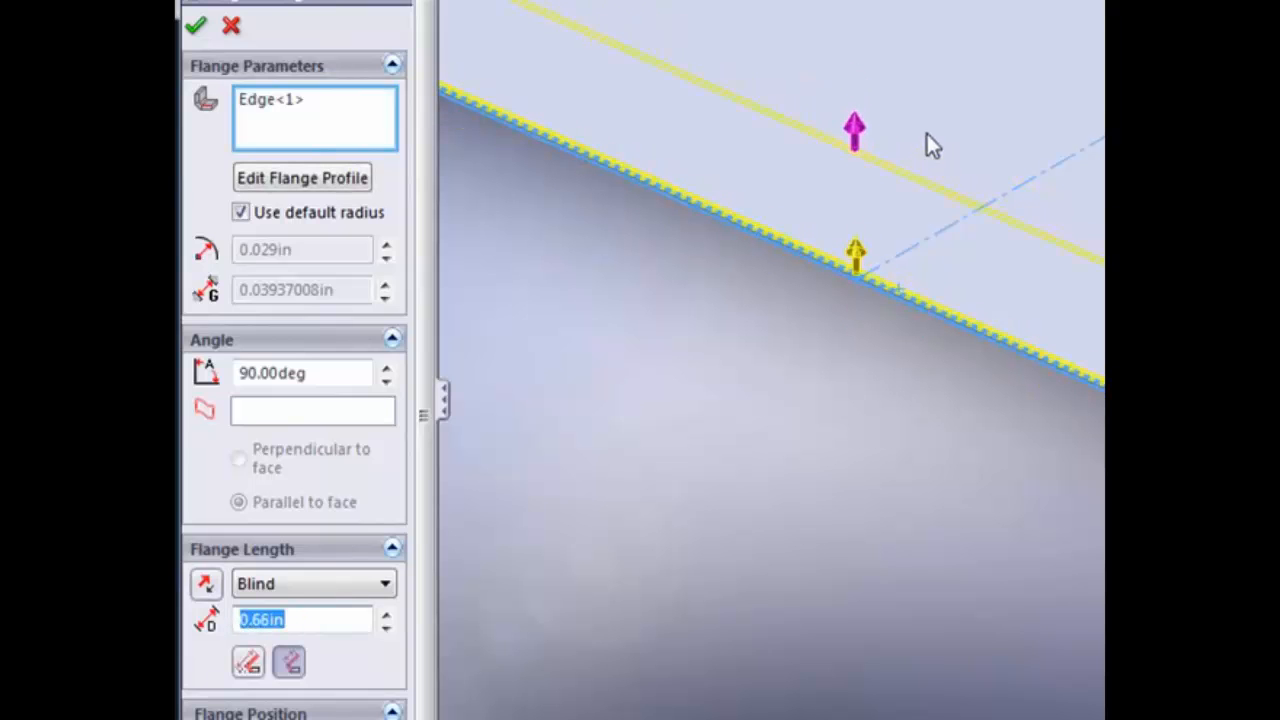
# Switch the second viewport to the Front view so the flange edge is seen in profile
pyautogui.scroll(6, 906, 135)
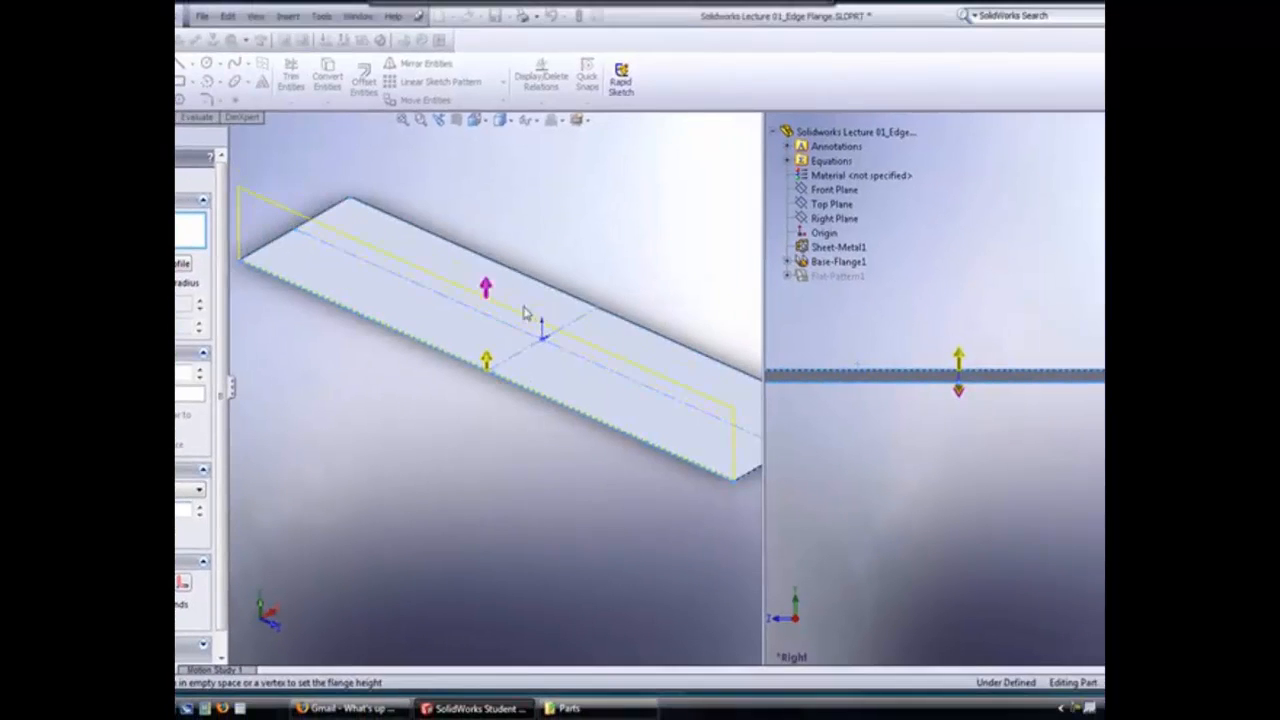
pyautogui.moveTo(970, 257); pyautogui.dragTo(846, 238, button='middle')
pyautogui.moveTo(457, 296)
pyautogui.mouseDown(button='middle')
pyautogui.moveTo(490, 254)
pyautogui.moveTo(465, 274)
pyautogui.mouseUp(button='middle')
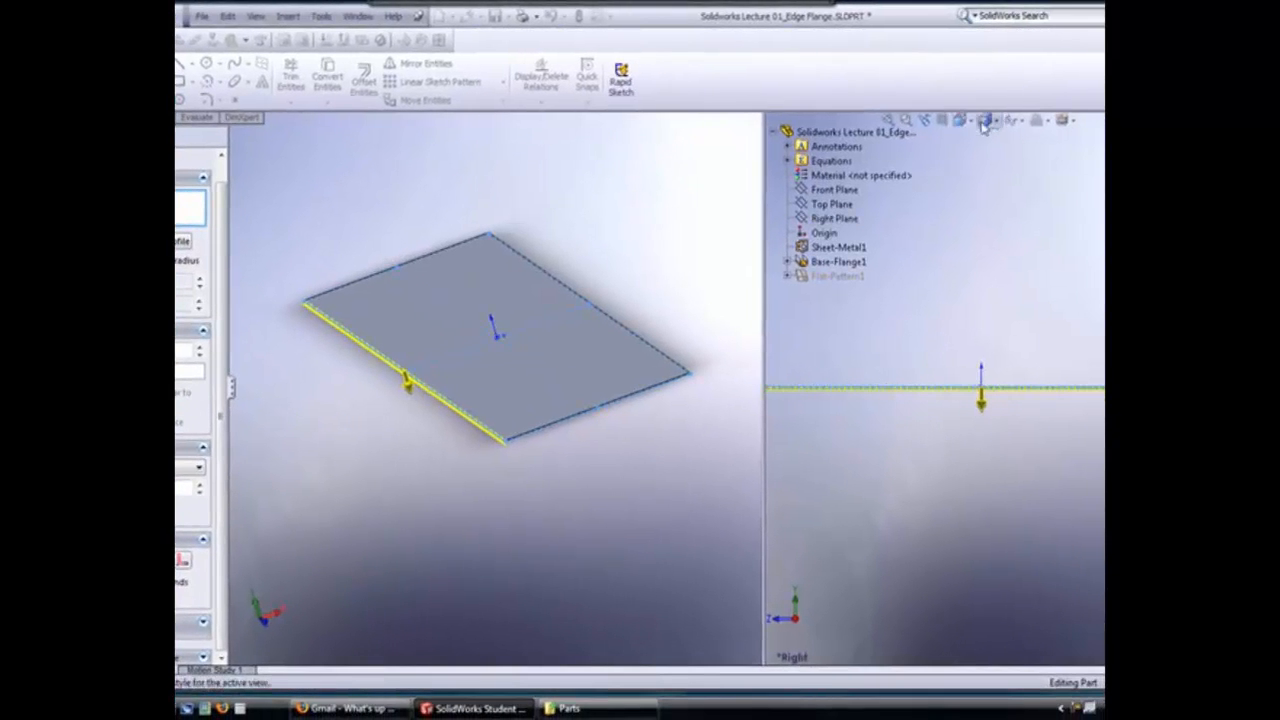
pyautogui.click(1130, 133)
pyautogui.click(1001, 162)
pyautogui.scroll(2, 952, 387)
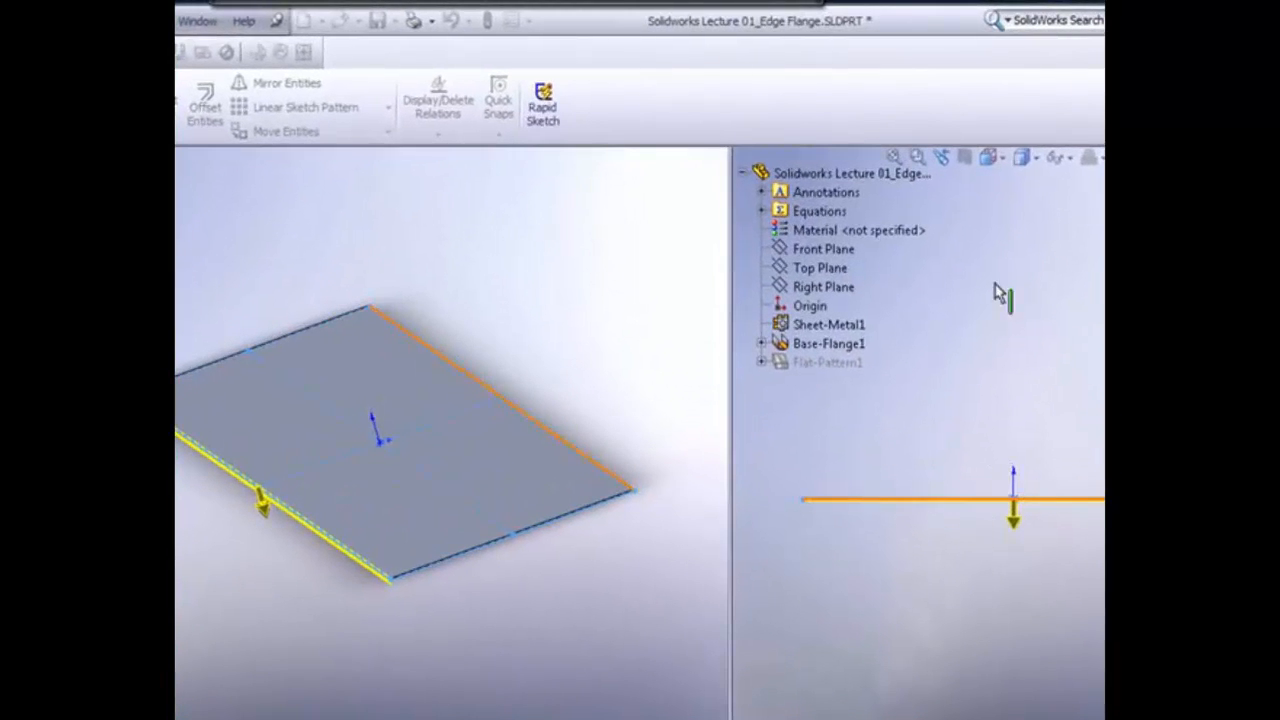
pyautogui.click(988, 157)
pyautogui.click(1018, 213)
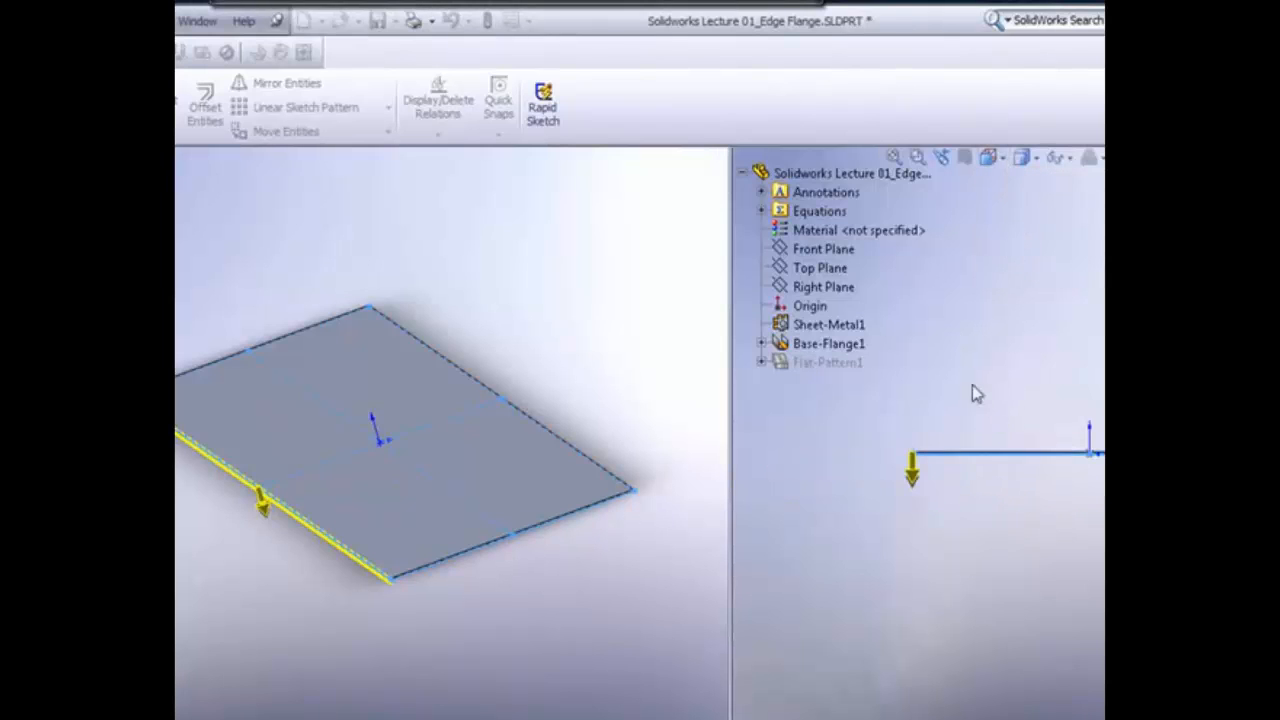
pyautogui.moveTo(971, 391); pyautogui.dragTo(1005, 370, button='middle')
pyautogui.click(988, 157)
pyautogui.click(1036, 211)
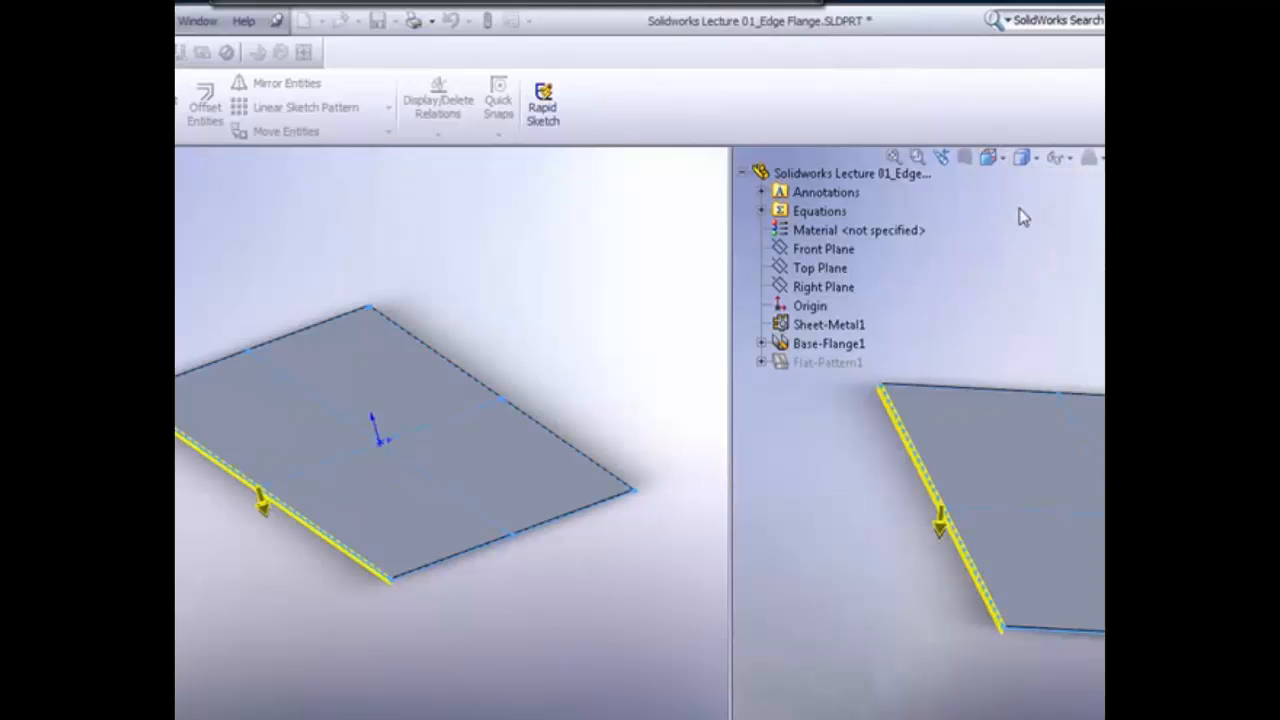
# Set the edge flange preview to extend about 0.87 in below the plate's selected edge
pyautogui.moveTo(244, 612); pyautogui.dragTo(272, 540, button='middle')
pyautogui.click(271, 534)
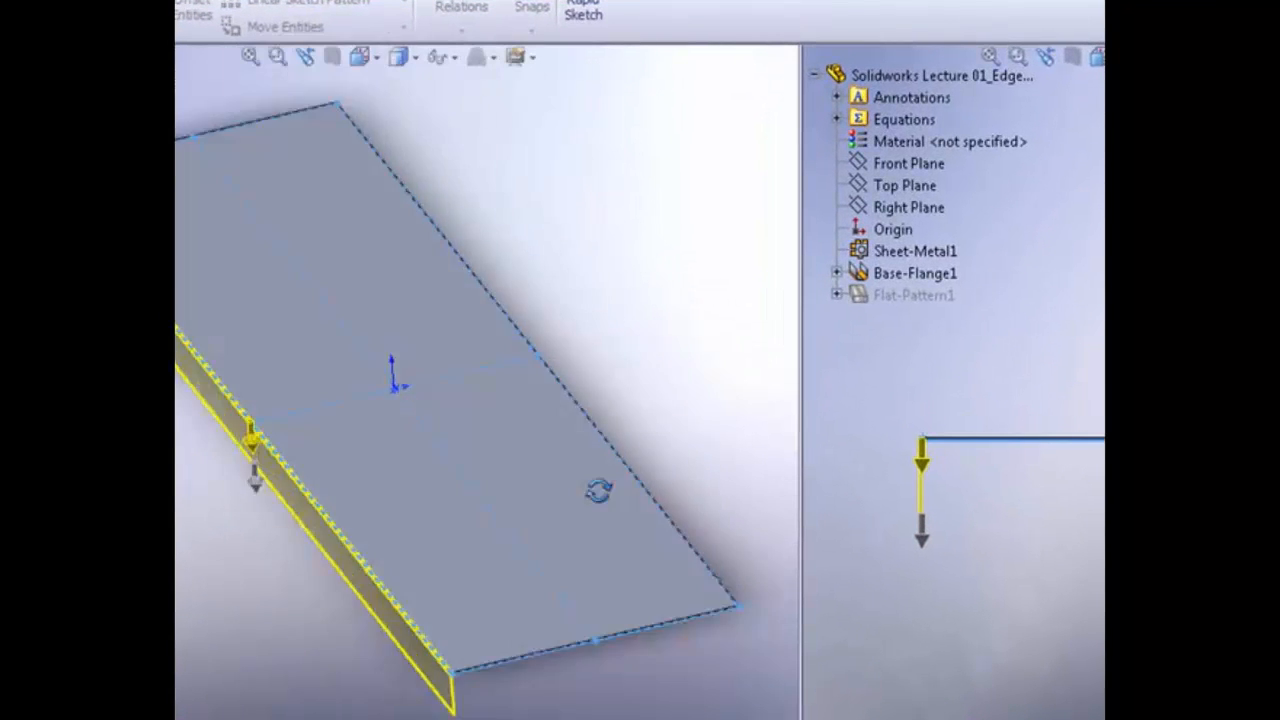
pyautogui.moveTo(598, 490)
pyautogui.mouseDown(button='middle')
pyautogui.moveTo(609, 489)
pyautogui.moveTo(593, 515)
pyautogui.mouseUp(button='middle')
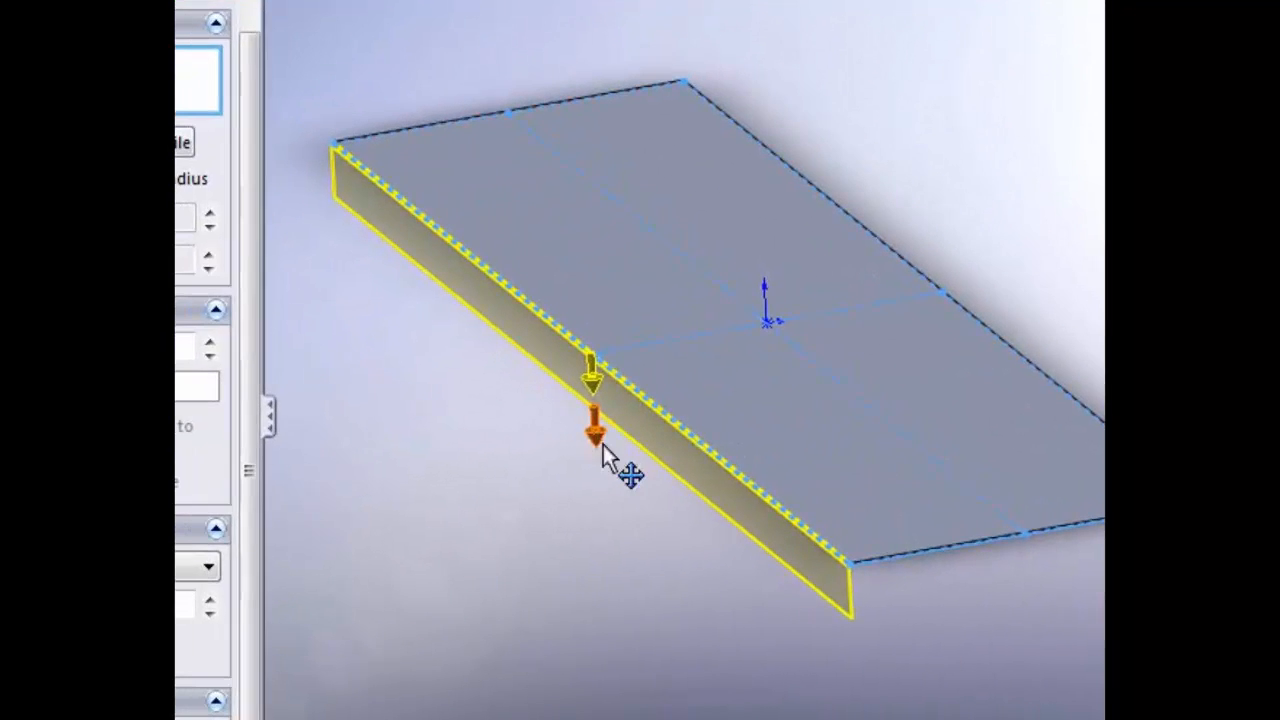
pyautogui.moveTo(957, 434); pyautogui.dragTo(934, 410, button='middle')
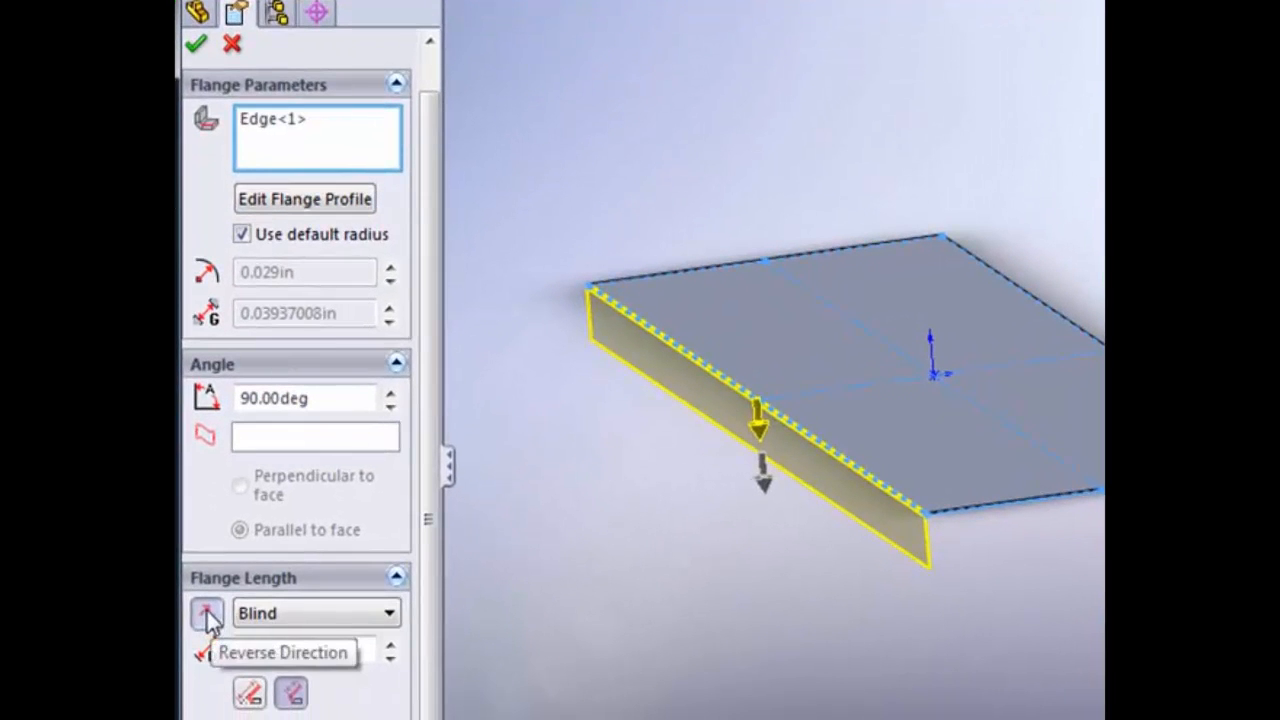
# Reverse the flange direction so it points upward from the plate and set its length to 2.00 in
pyautogui.click(207, 616)
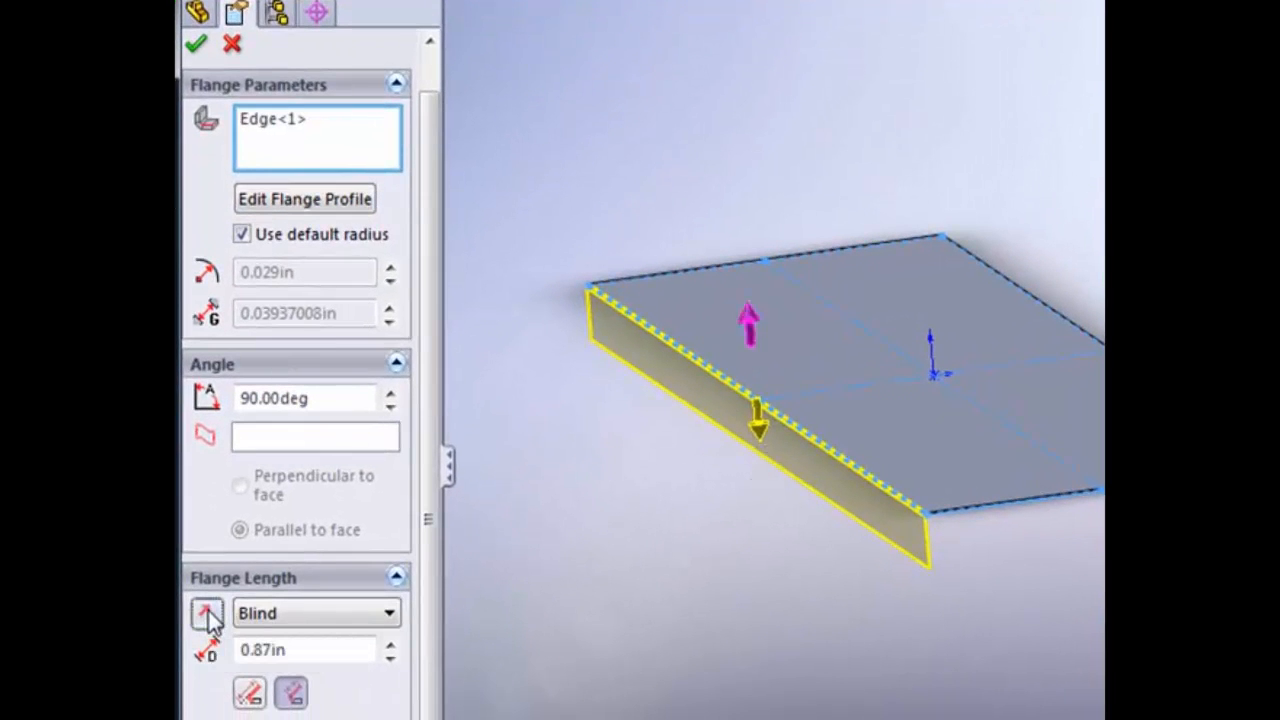
pyautogui.click(207, 616)
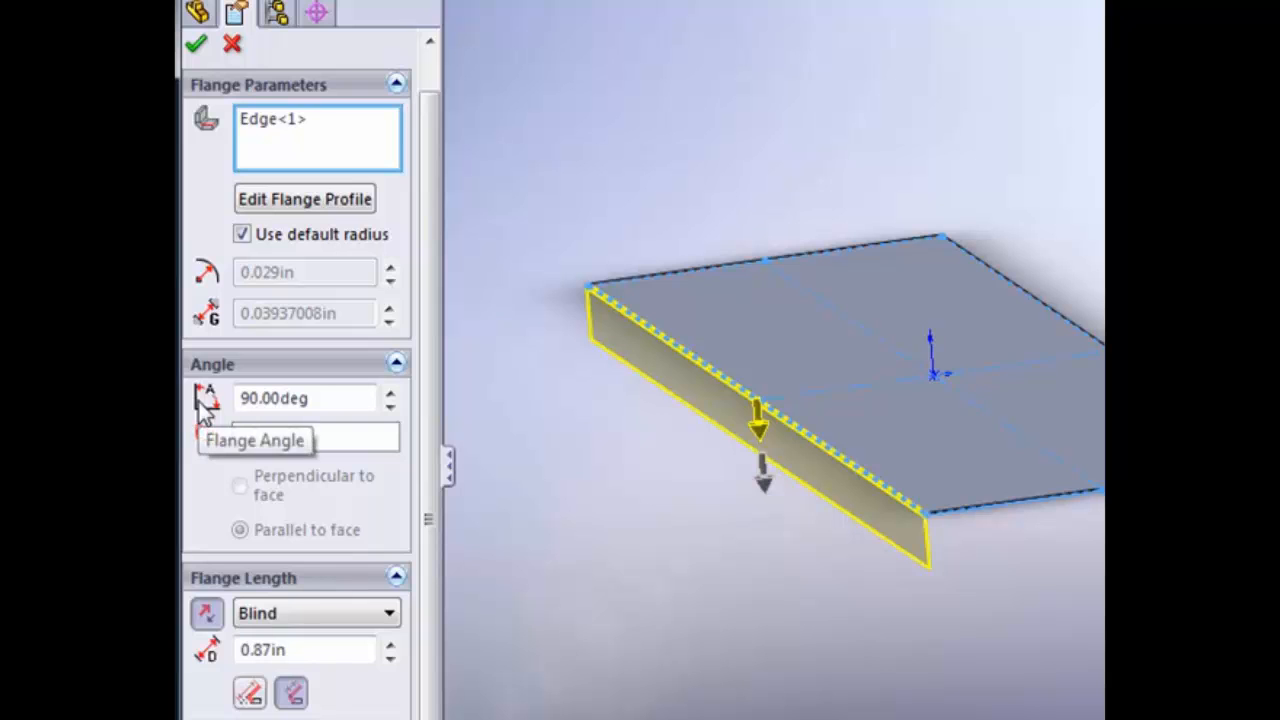
pyautogui.click(207, 615)
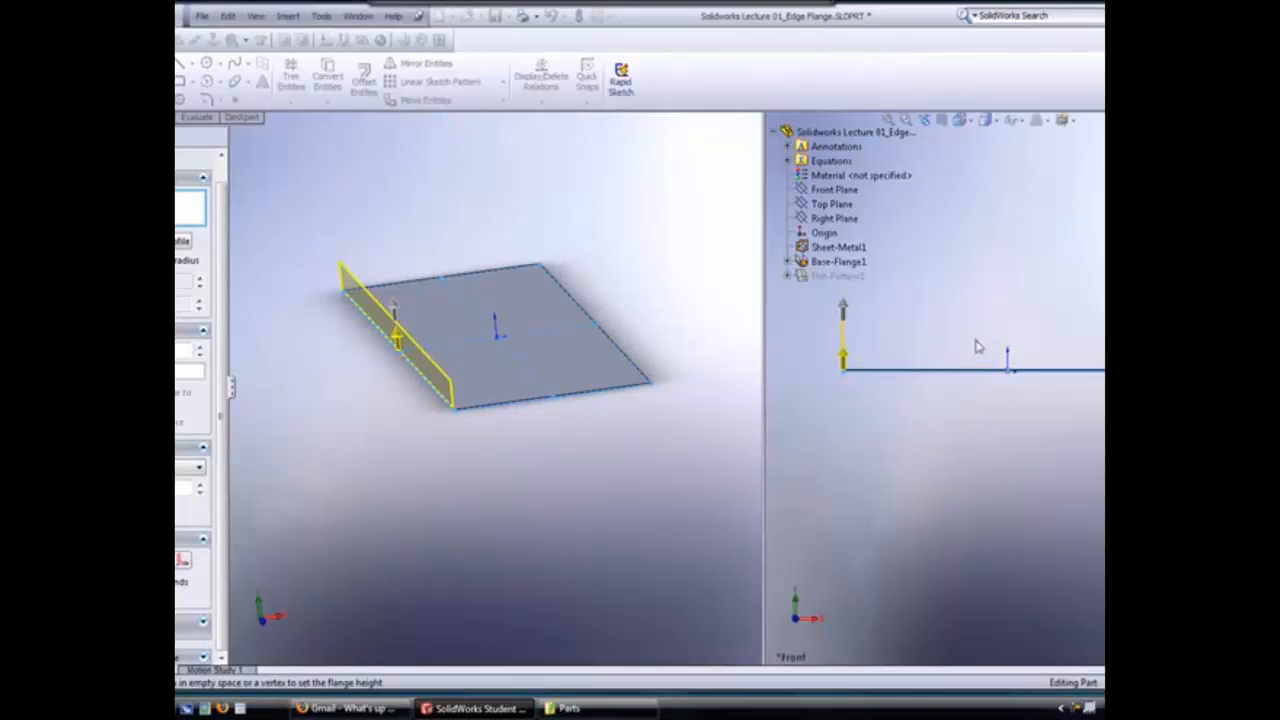
pyautogui.click(774, 136)
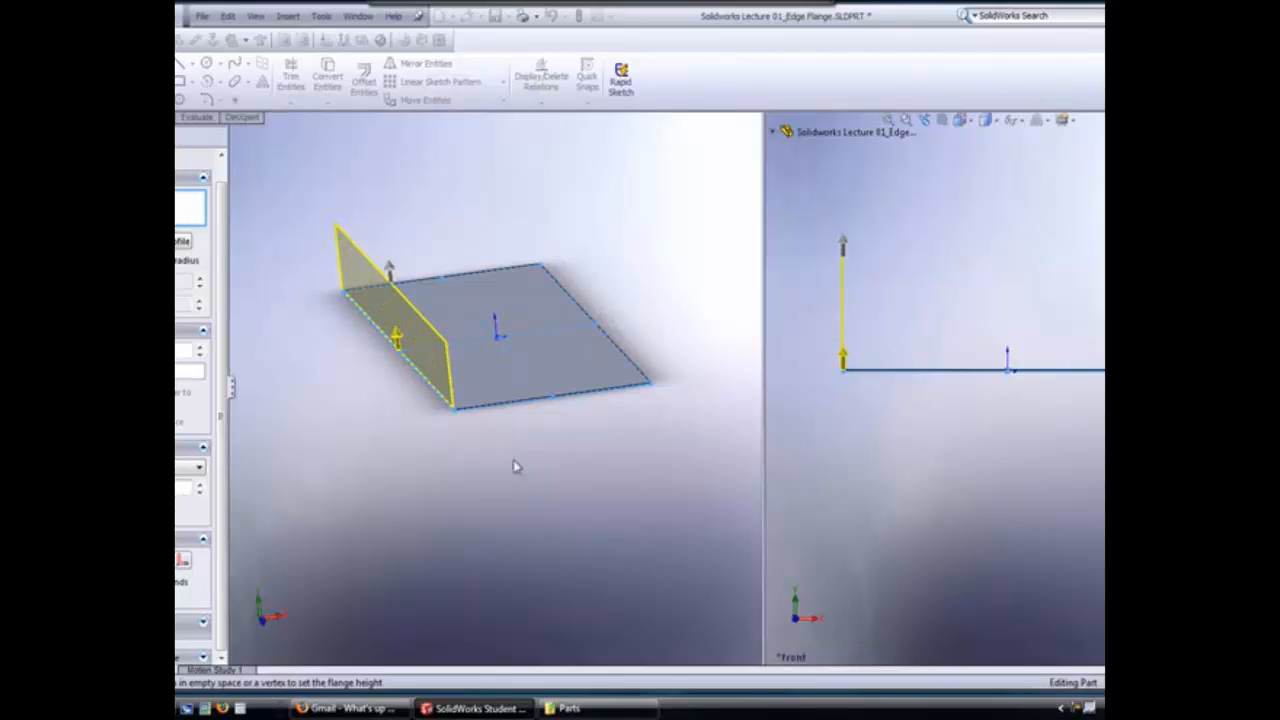
pyautogui.moveTo(528, 397); pyautogui.dragTo(510, 368, button='middle')
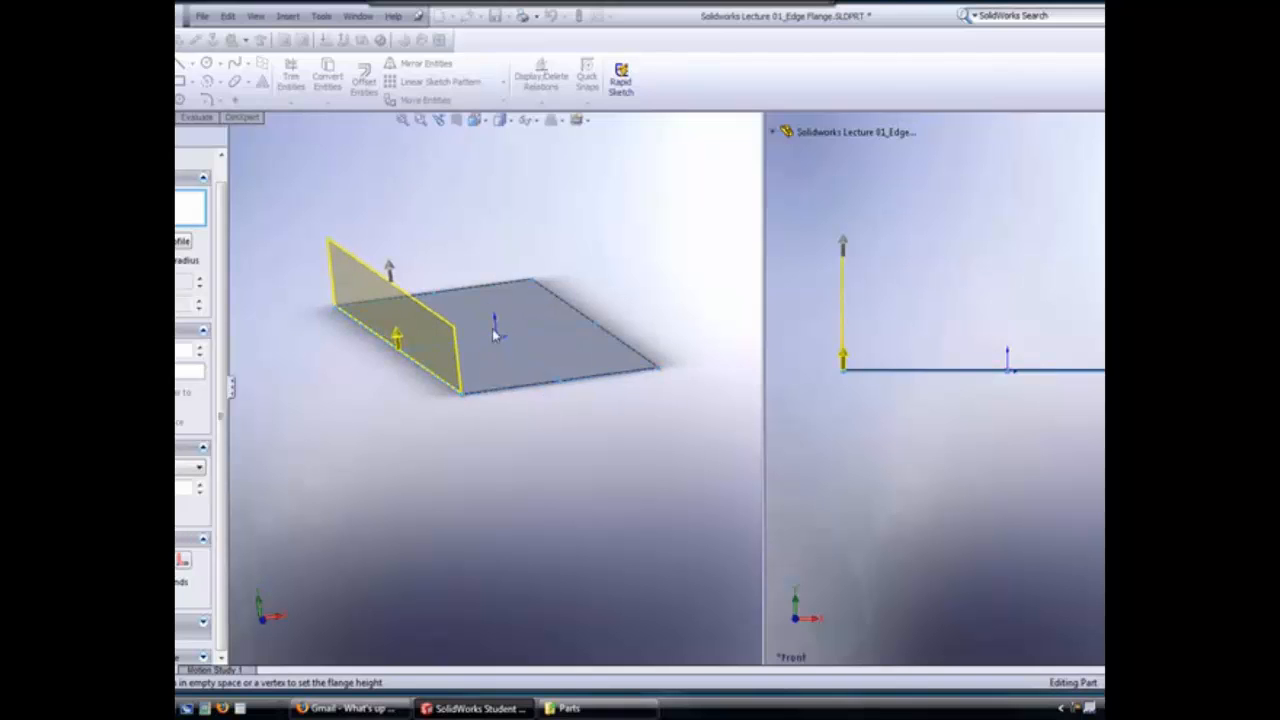
pyautogui.scroll(-1, 494, 335)
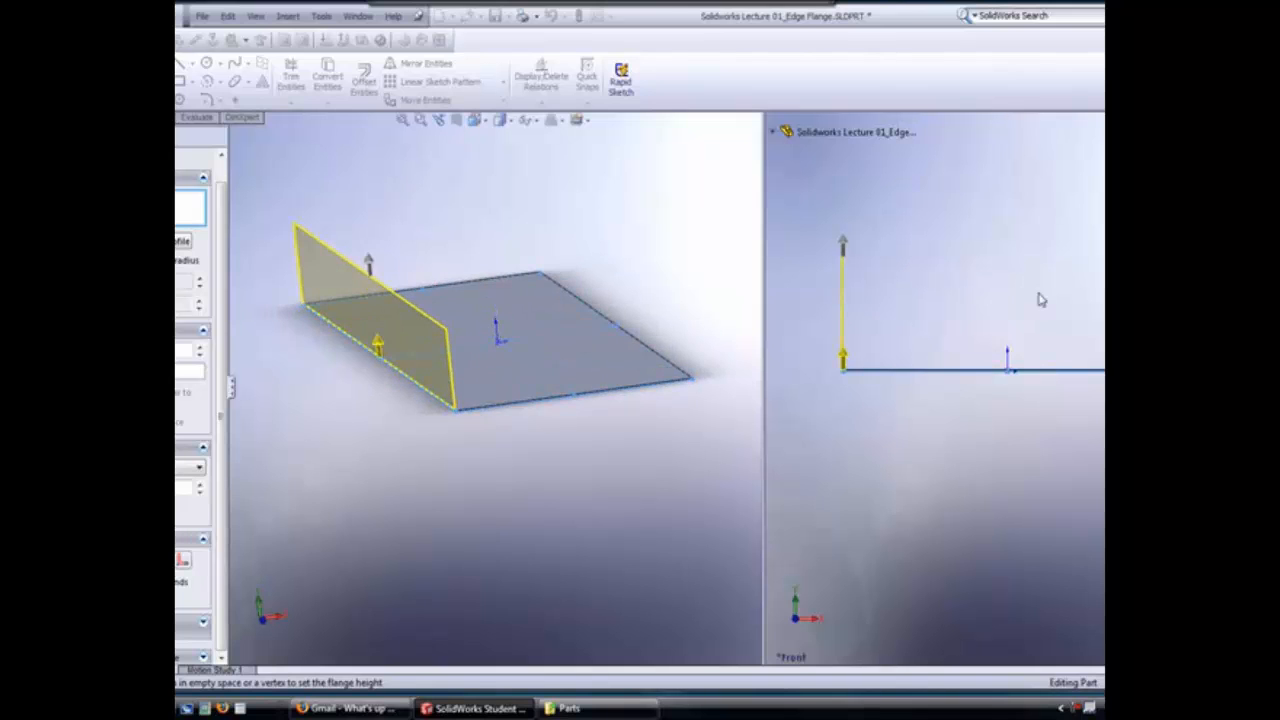
# Set the flange angle to 70 degrees
pyautogui.click(203, 348)
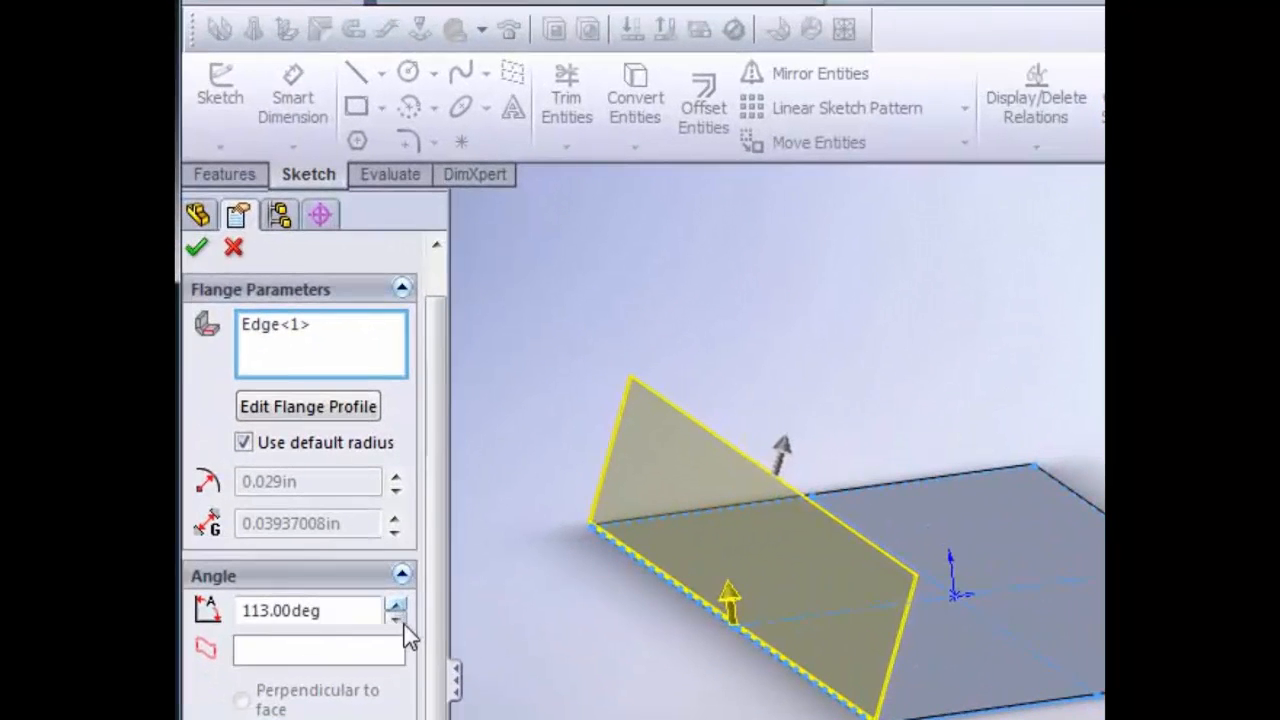
pyautogui.click(200, 352)
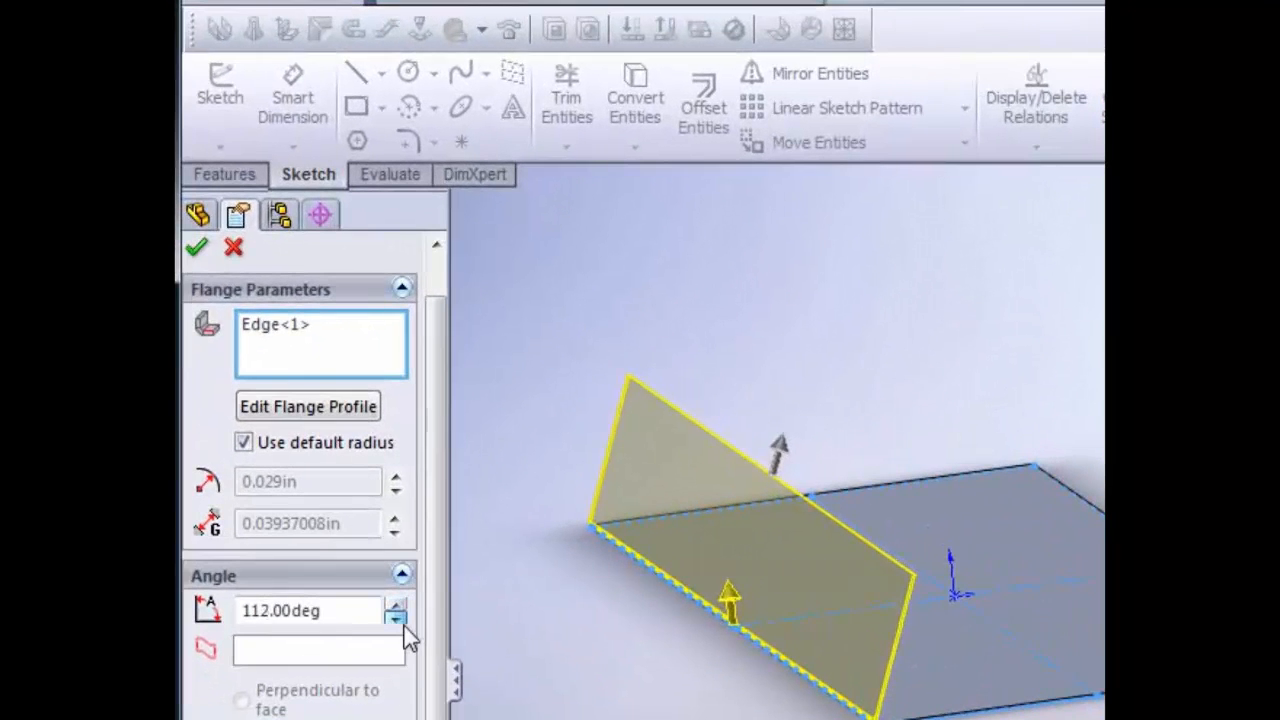
pyautogui.click(400, 607)
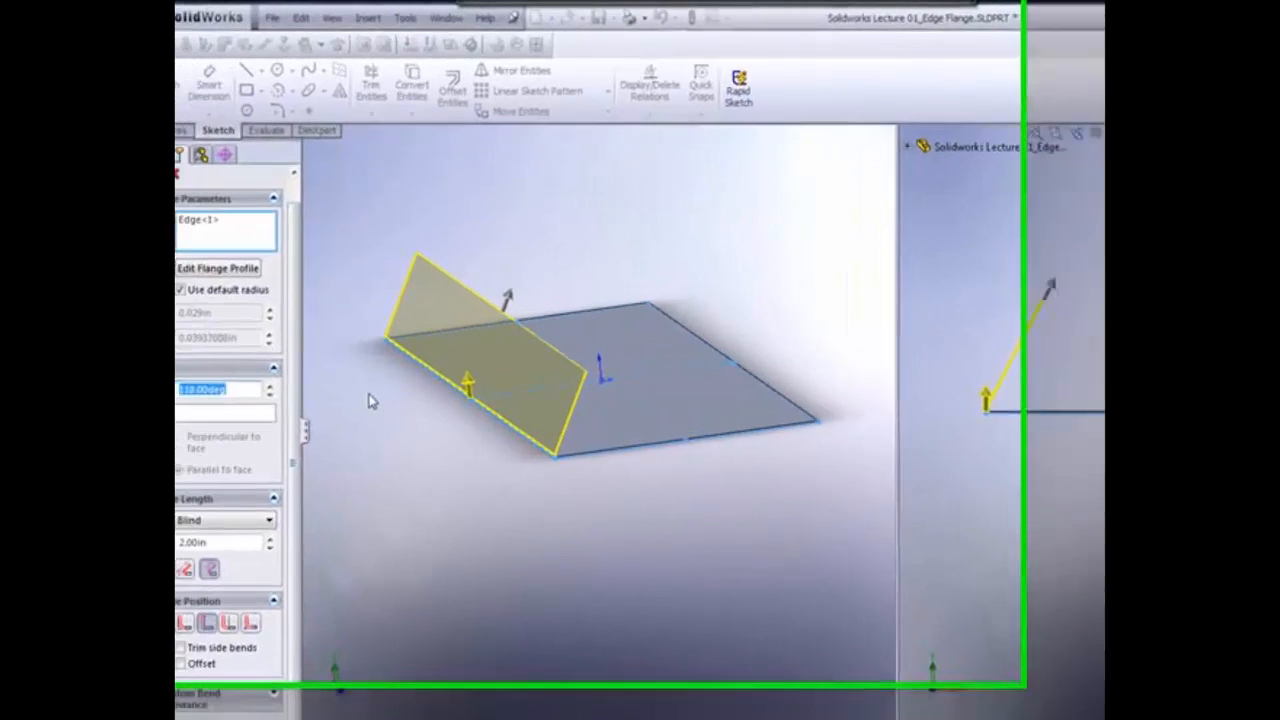
pyautogui.write('70')
pyautogui.press('Return')
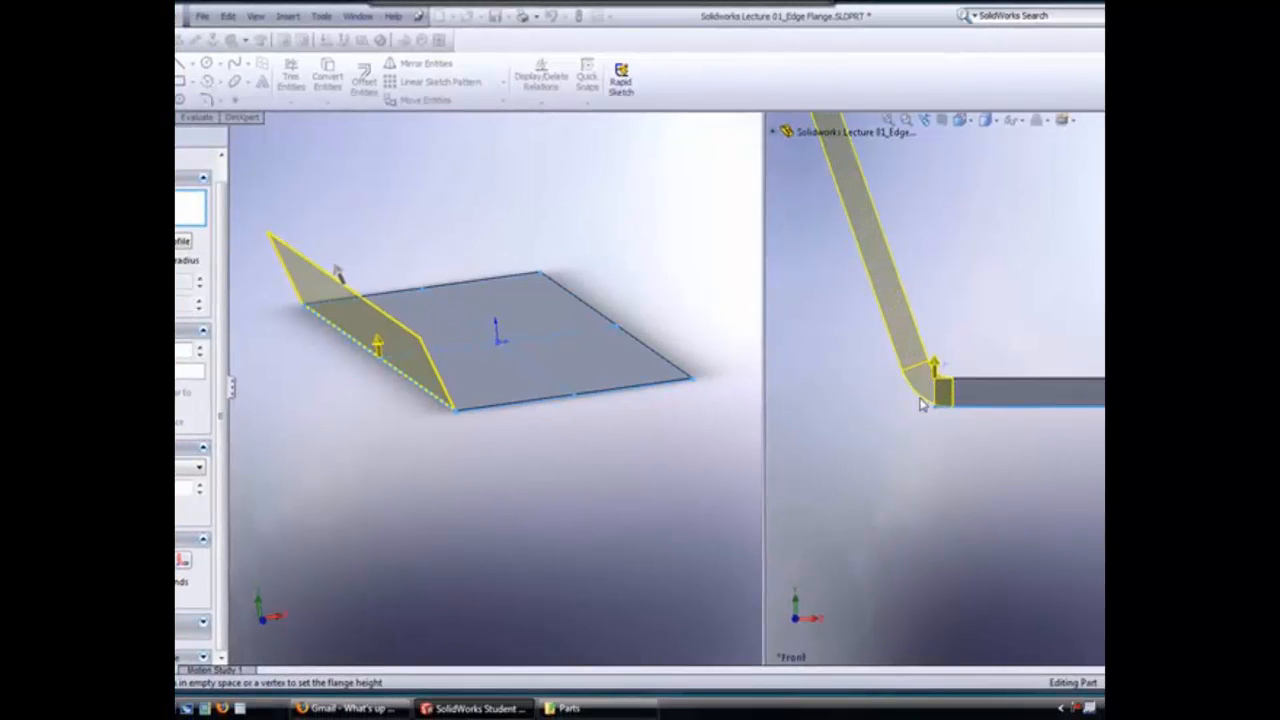
# Examine the bend profile and the full flange length in the Front view
pyautogui.scroll(-3, 919, 390)
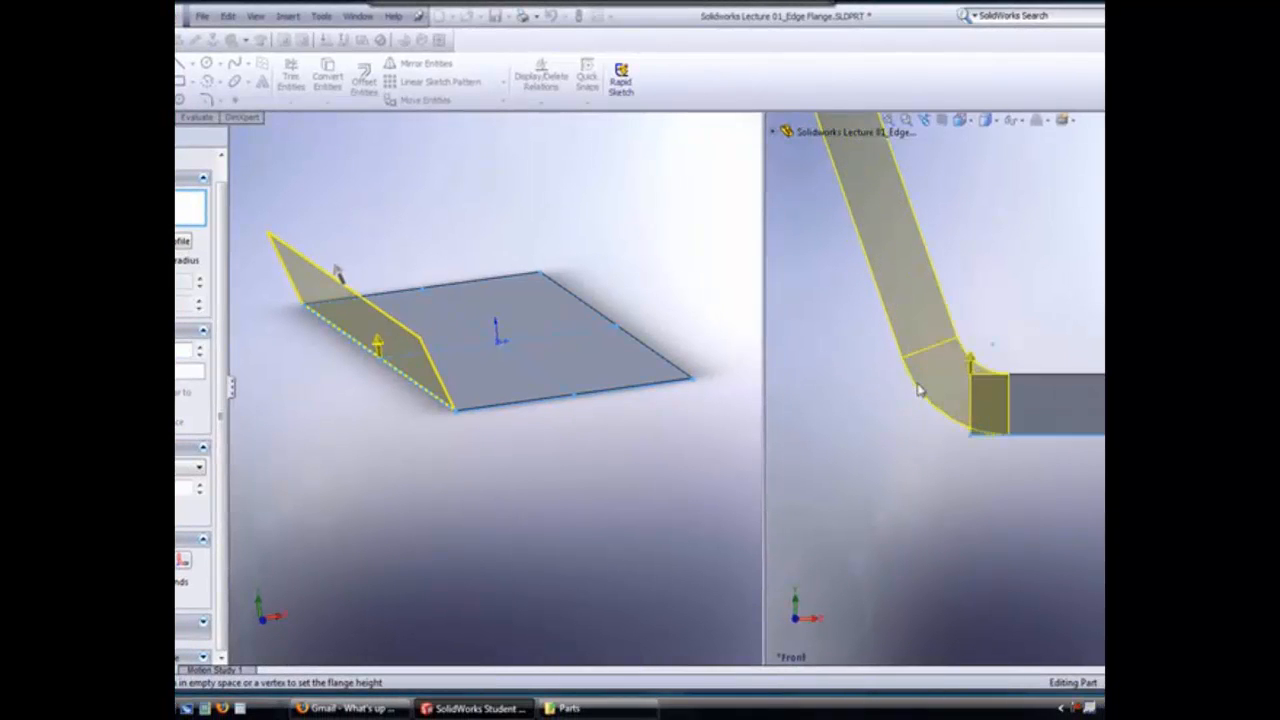
pyautogui.scroll(5, 919, 395)
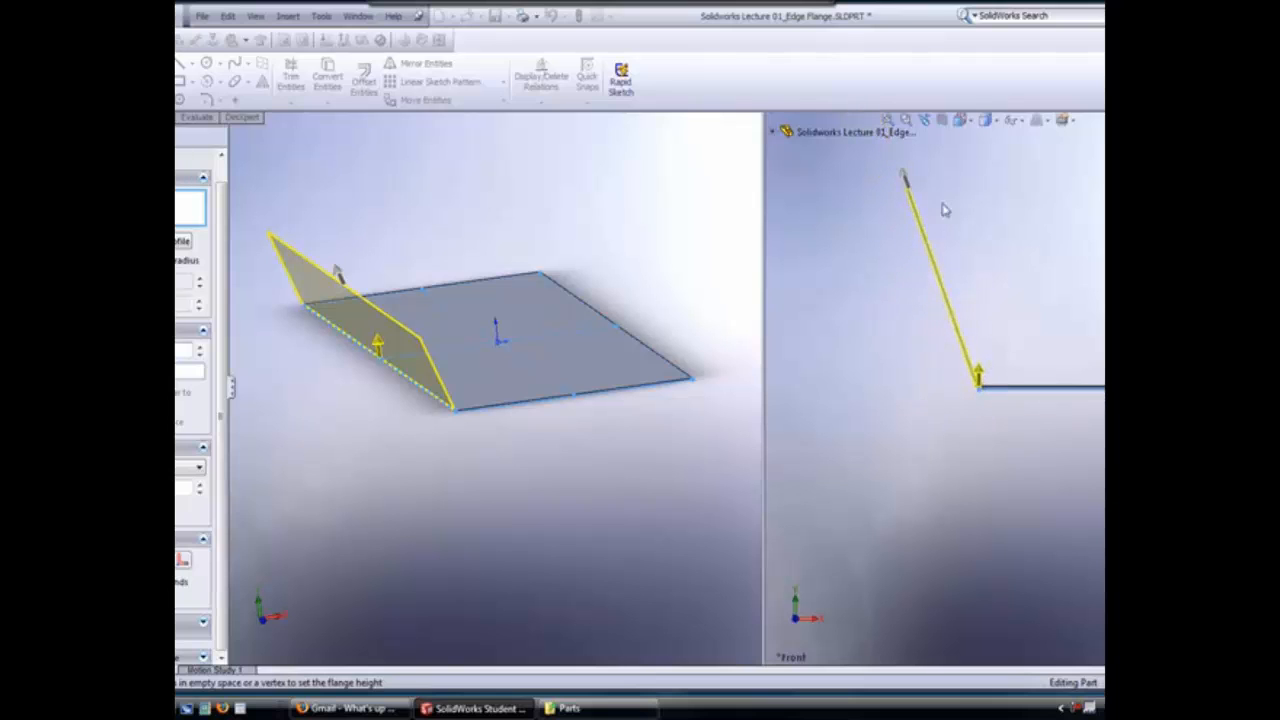
pyautogui.scroll(-3, 943, 198)
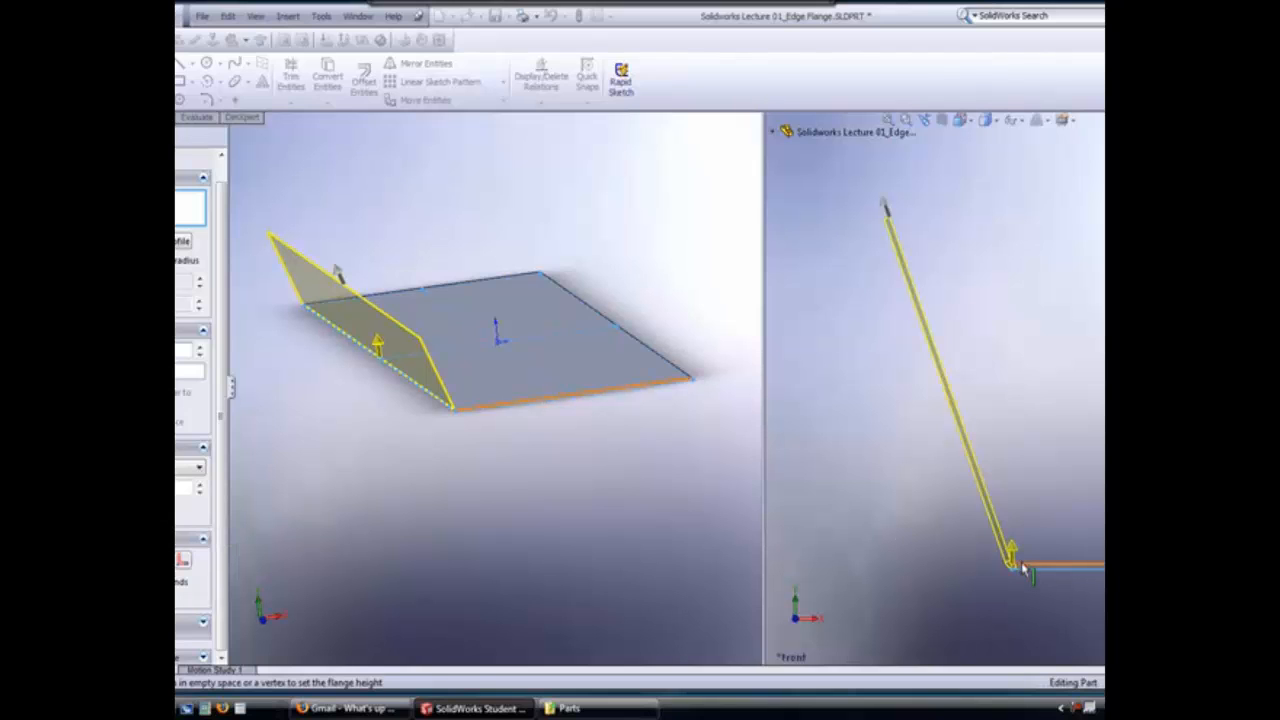
pyautogui.scroll(-4, 1015, 568)
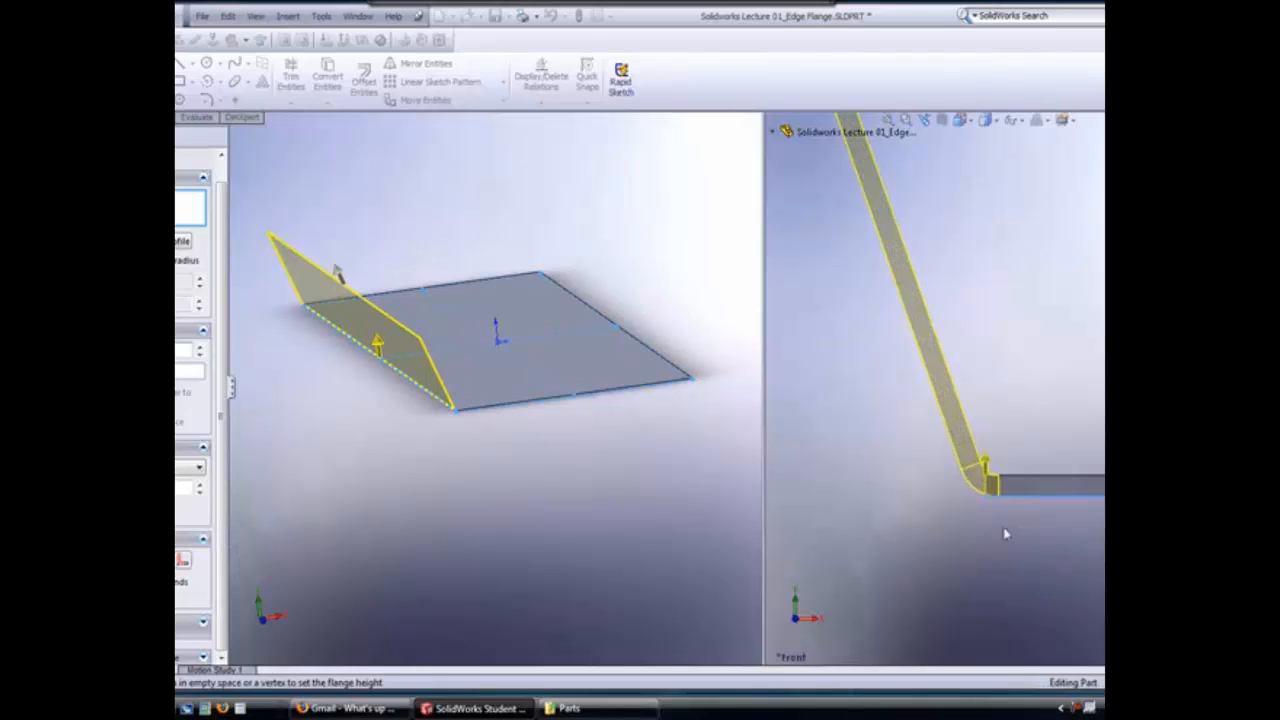
pyautogui.scroll(4, 995, 462)
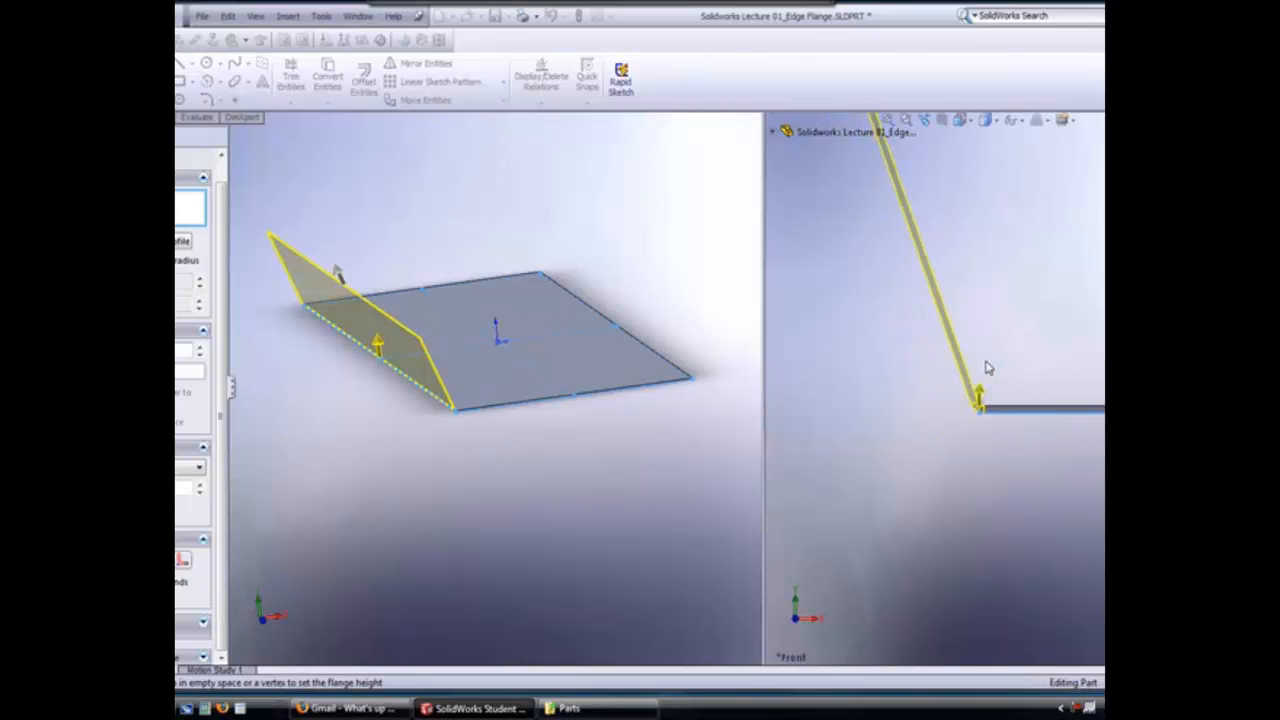
pyautogui.keyDown('ctrl'); pyautogui.moveTo(970, 243); pyautogui.dragTo(976, 328, button='middle'); pyautogui.keyUp('ctrl')
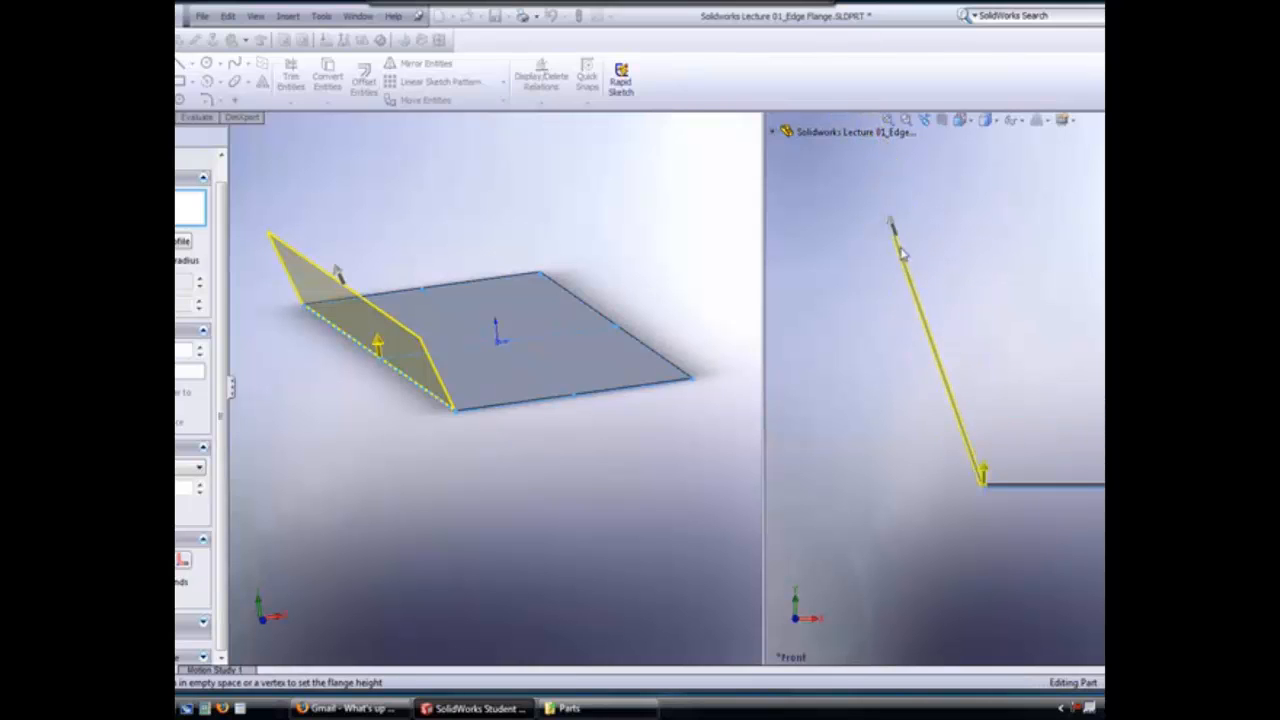
pyautogui.scroll(-2, 900, 246)
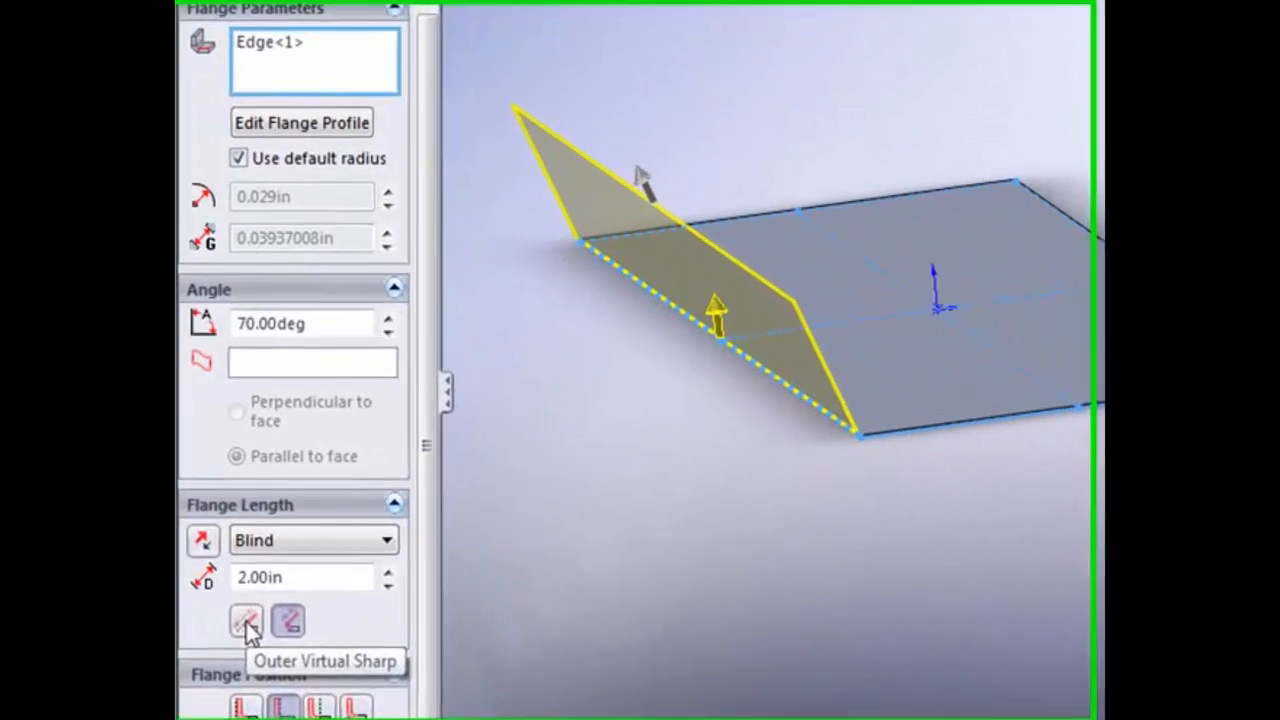
# Try measuring the flange length from the Outer Virtual Sharp and inspect the bend corner in the Front view
pyautogui.click(252, 627)
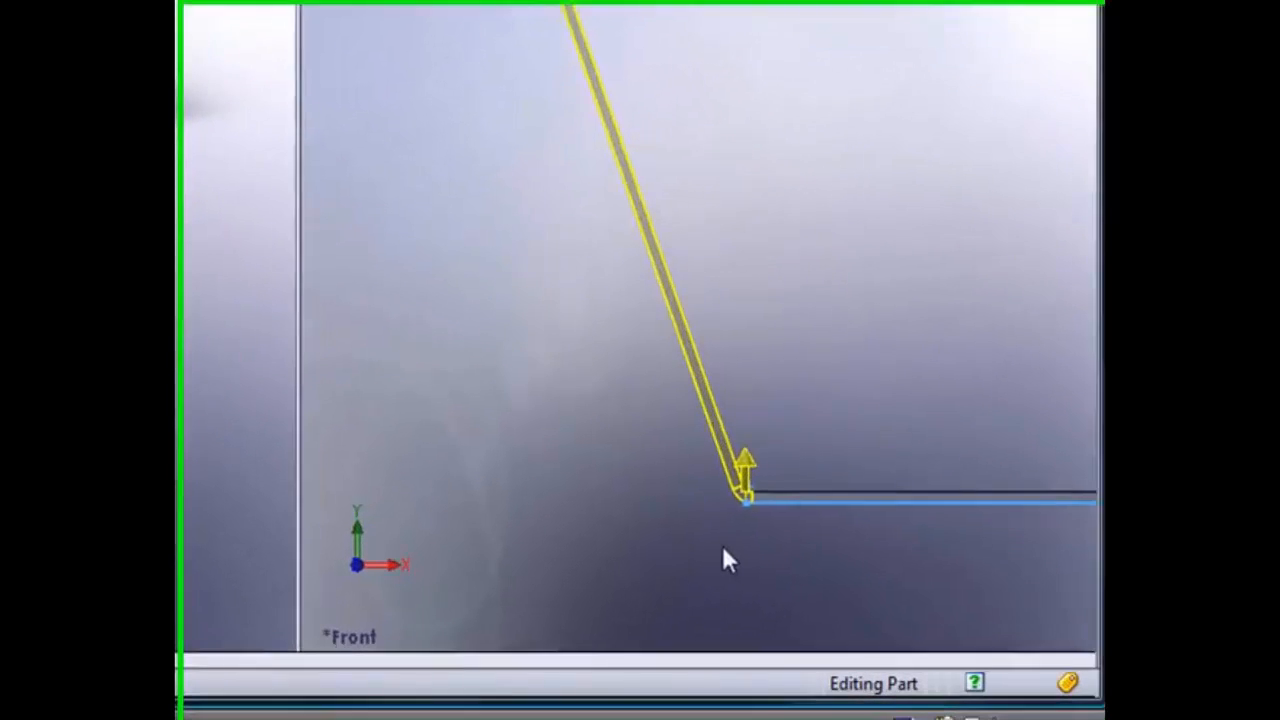
pyautogui.scroll(-12, 672, 352)
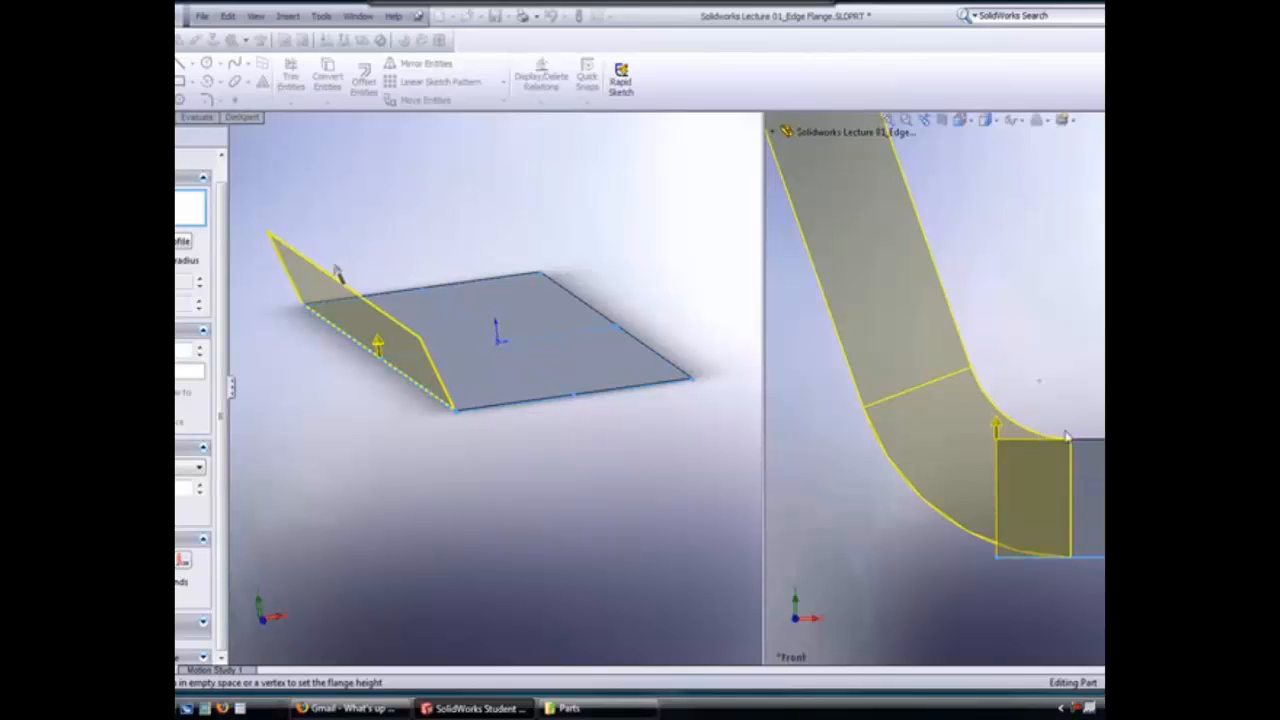
pyautogui.scroll(3, 1090, 394)
pyautogui.scroll(-1, 1091, 392)
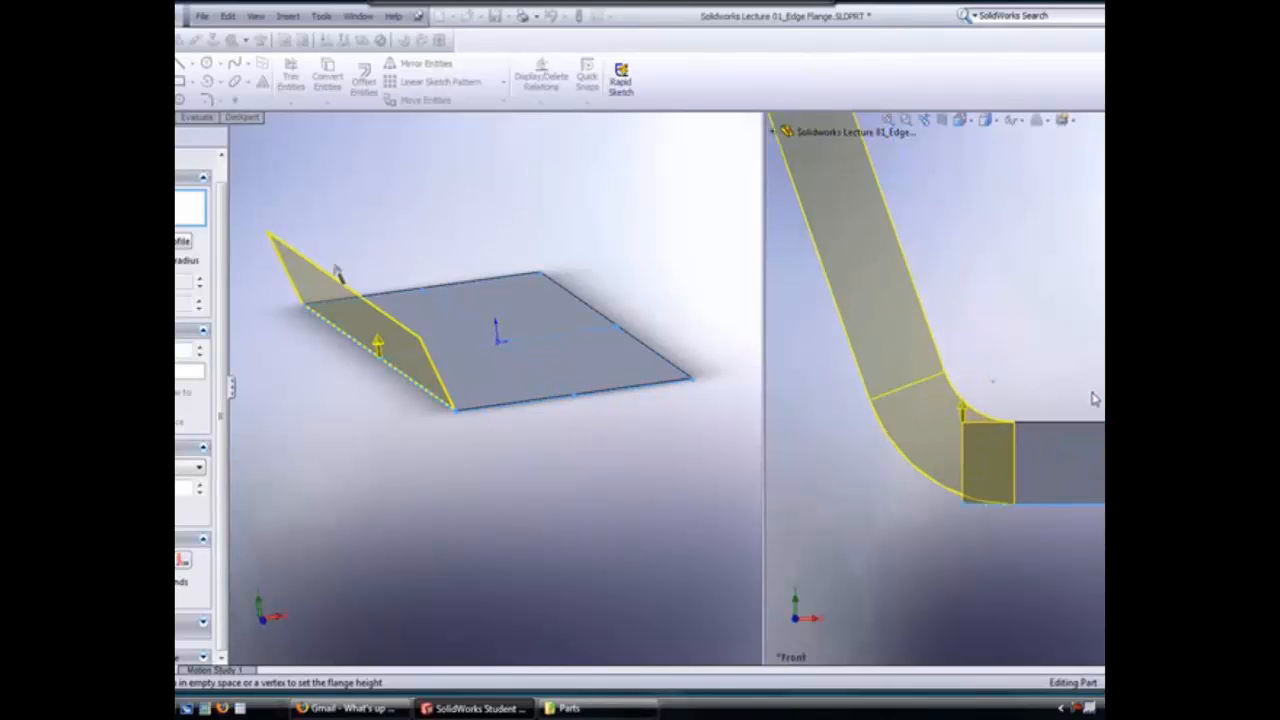
pyautogui.scroll(1, 1000, 376)
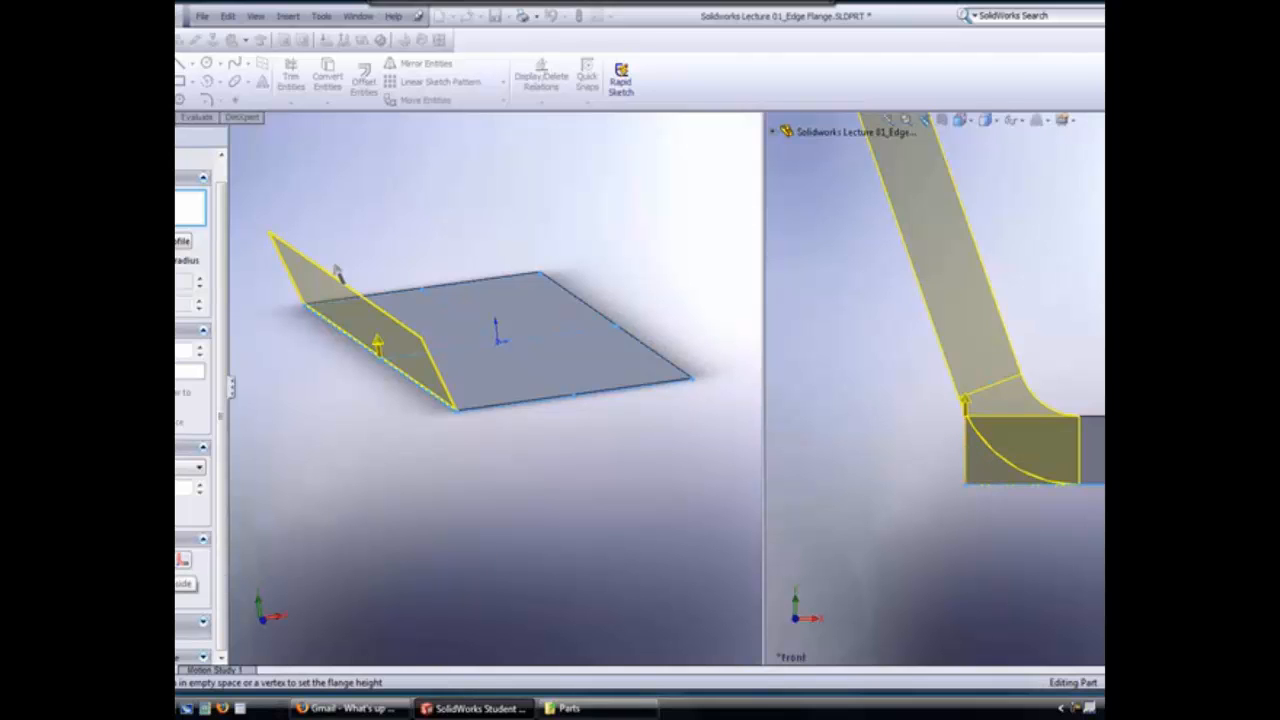
# Compare the flange position options, set the position to Material Inside, and accept the edge flange
pyautogui.click(142, 561)
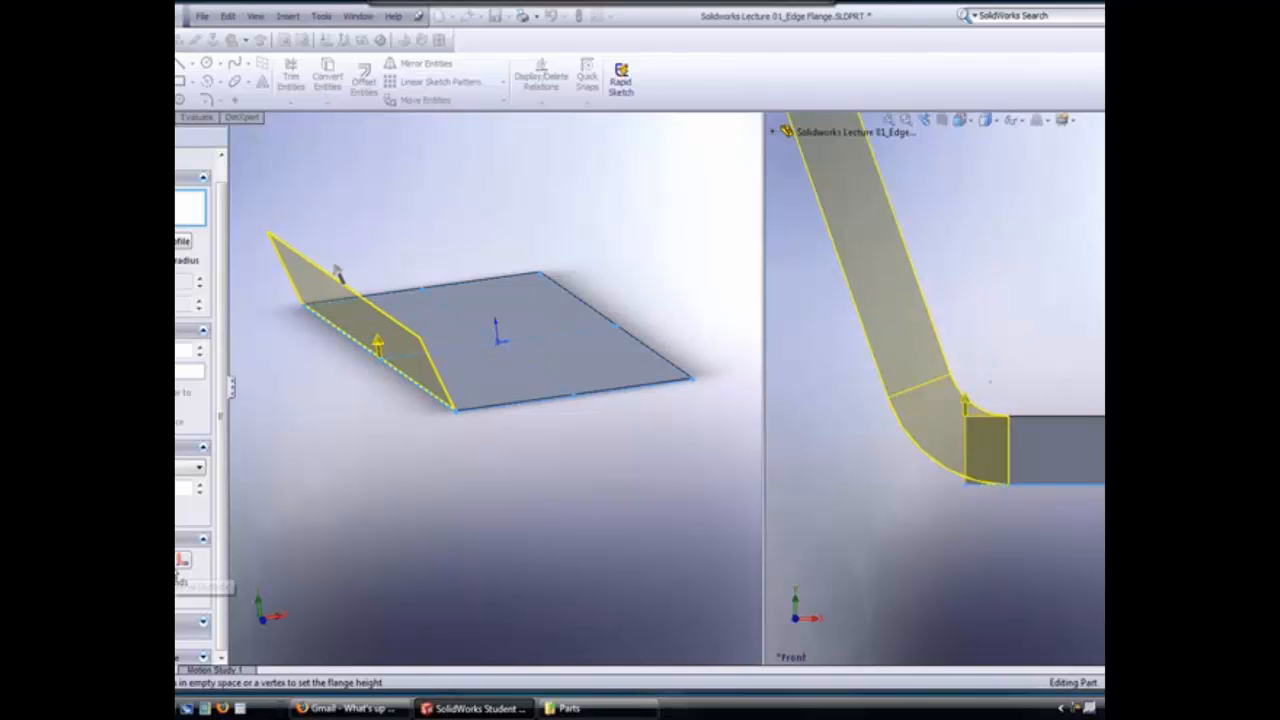
pyautogui.click(165, 561)
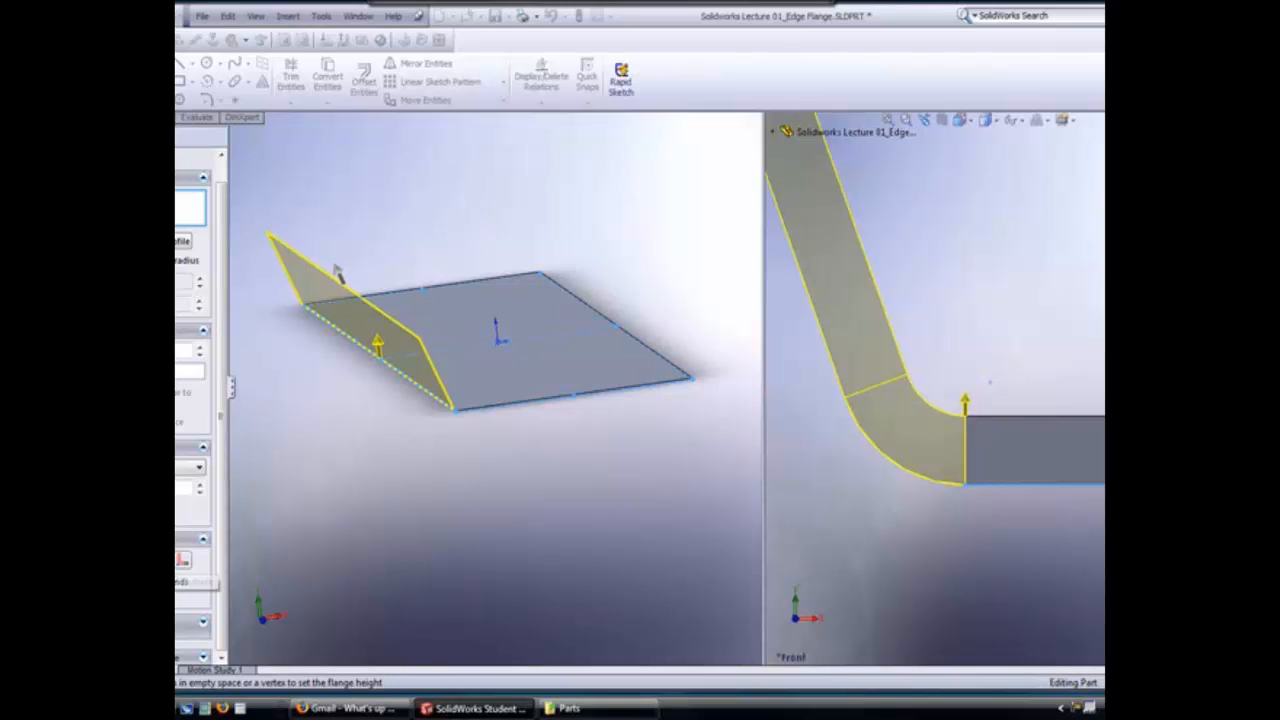
pyautogui.click(147, 561)
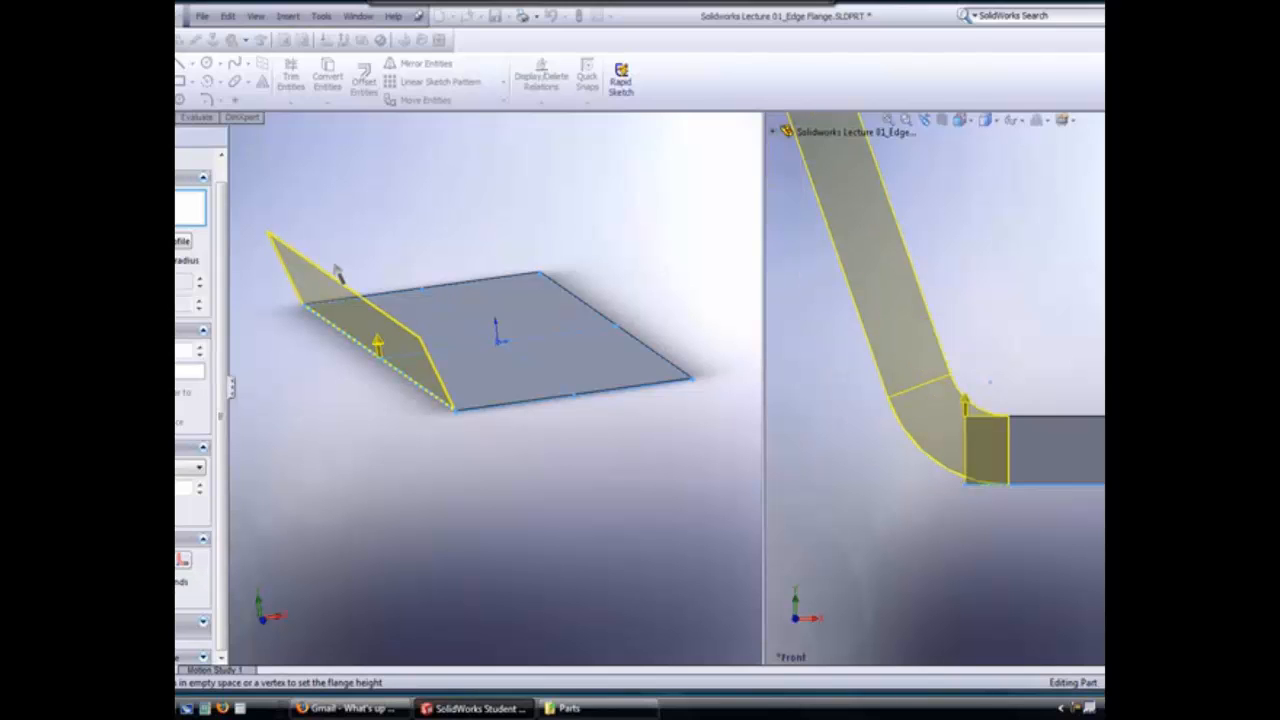
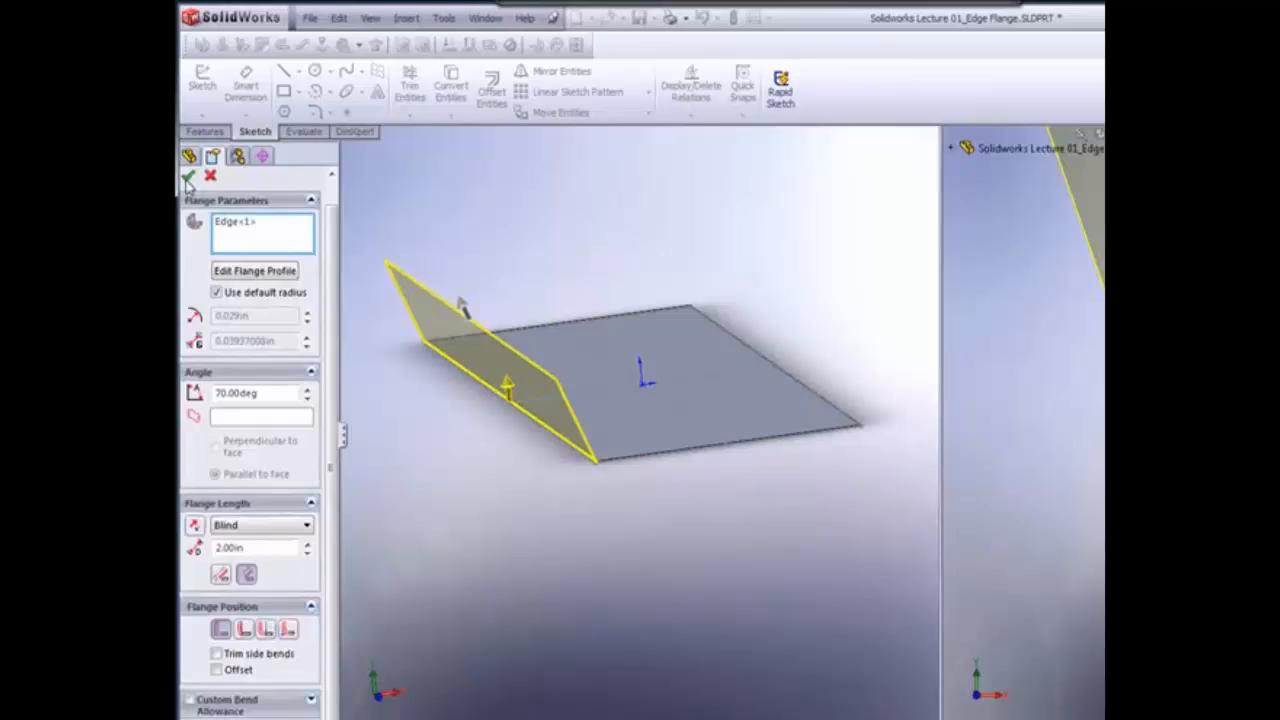
pyautogui.click(189, 173)
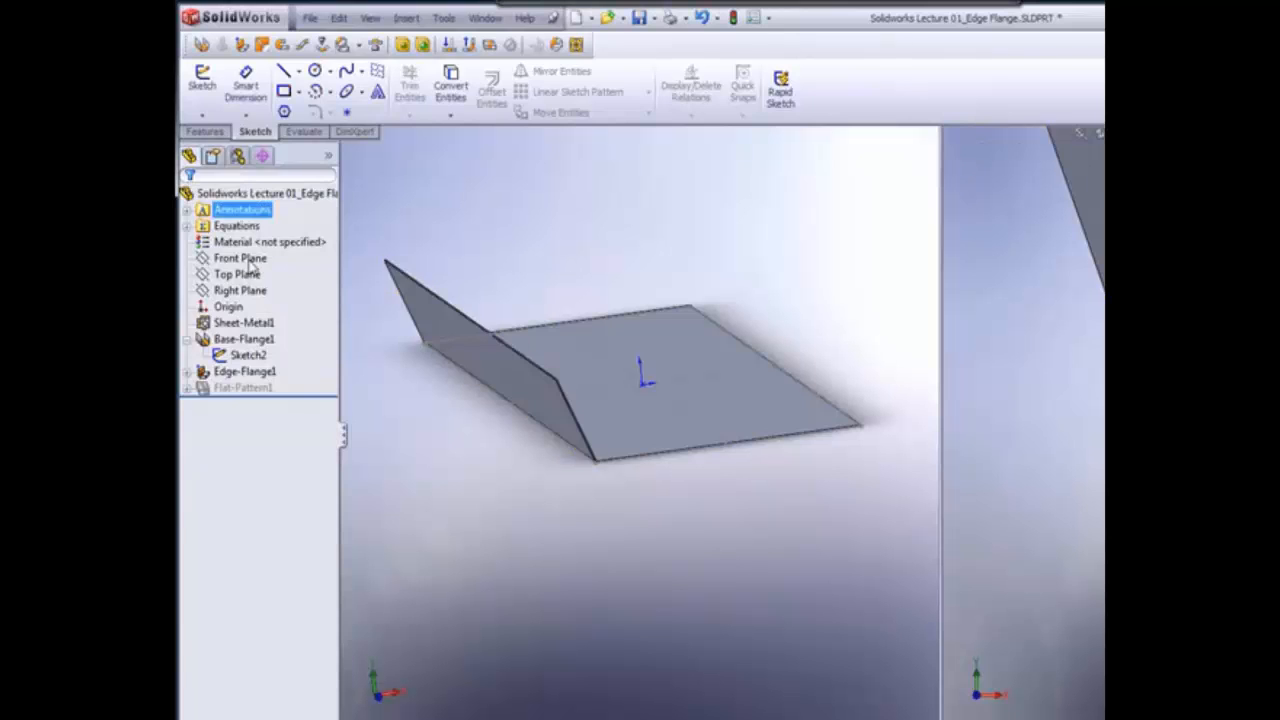
pyautogui.moveTo(629, 423); pyautogui.dragTo(702, 445, button='middle')
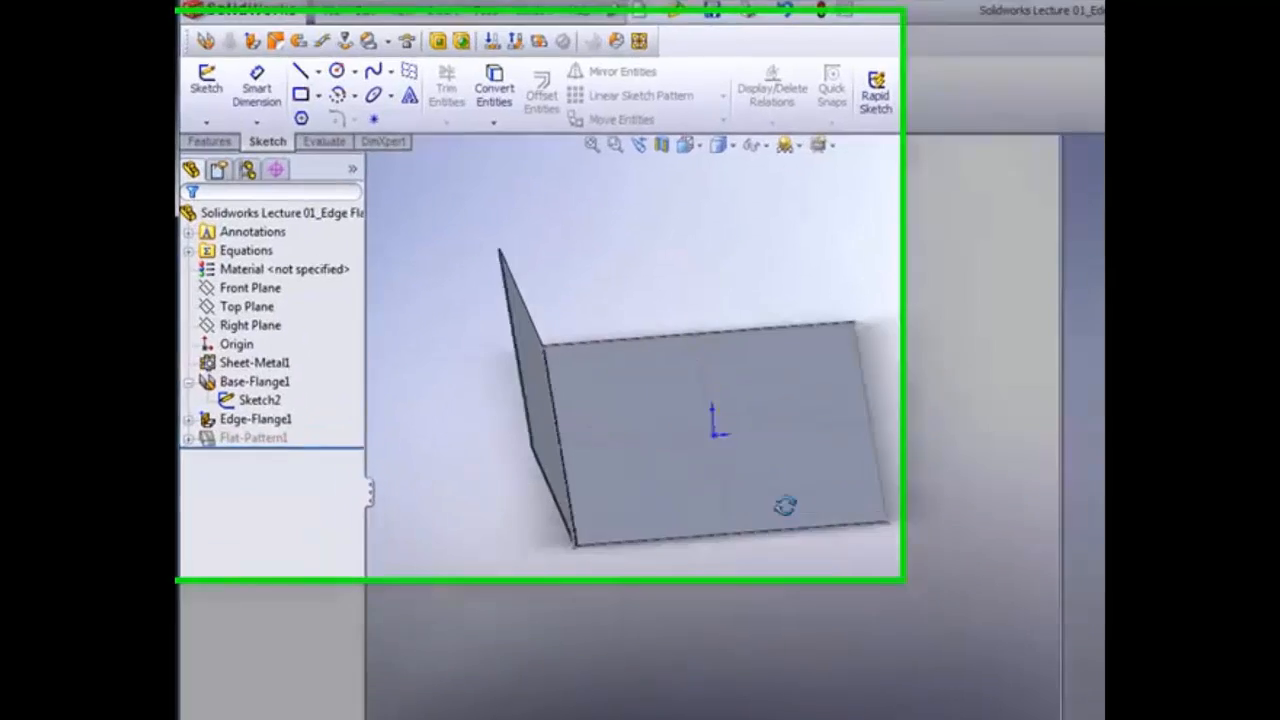
# Expand the edge flange in the feature tree and examine its profile sketch and edge bend on the model
pyautogui.moveTo(785, 506); pyautogui.dragTo(772, 496, button='middle')
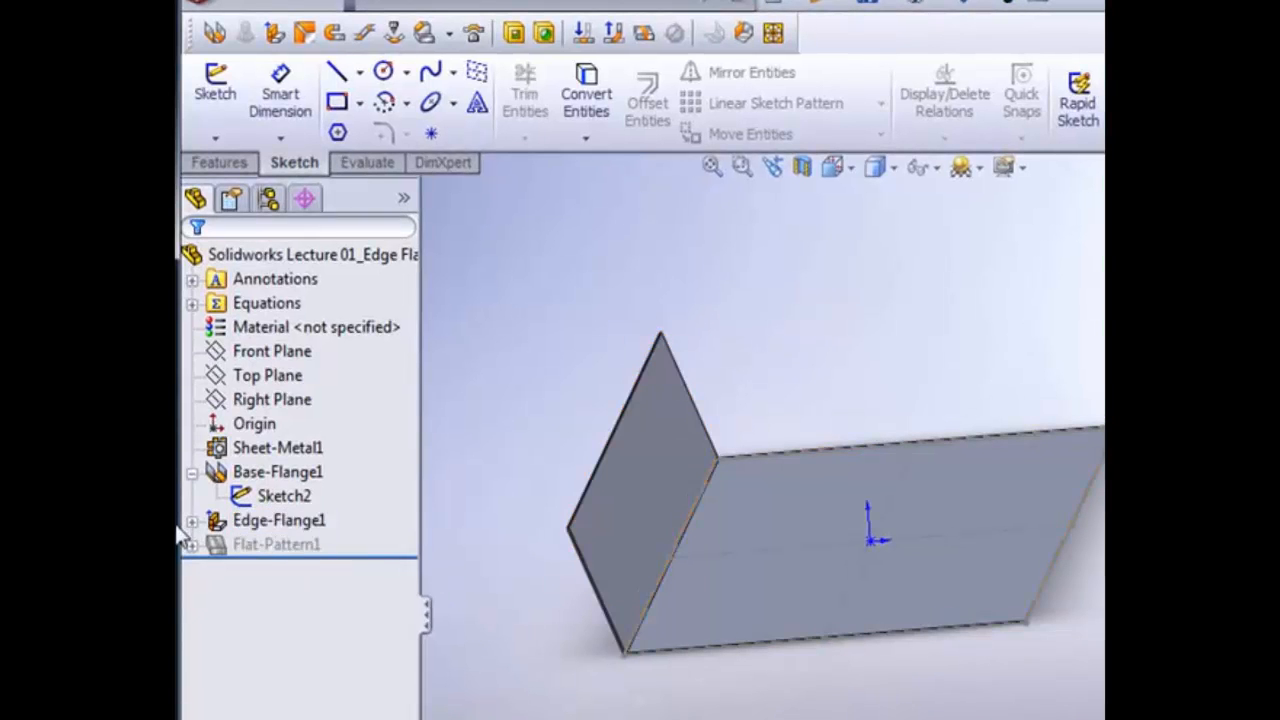
pyautogui.click(192, 520)
pyautogui.click(300, 544)
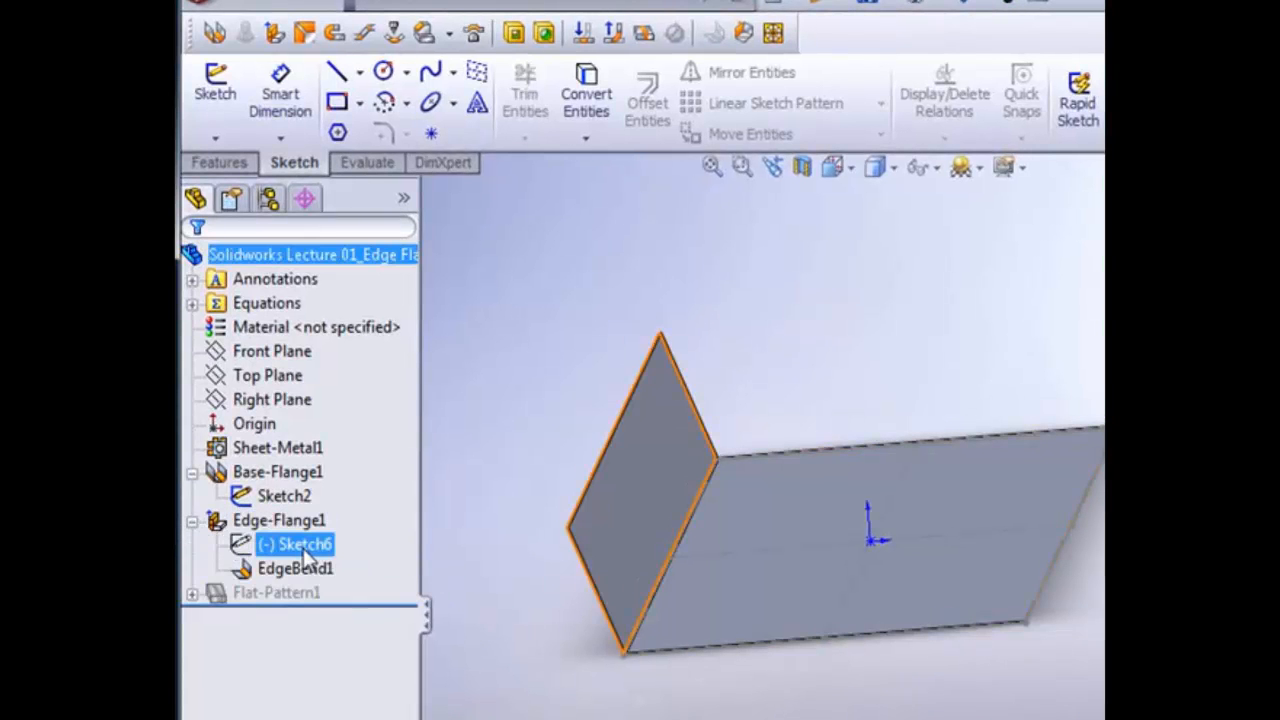
pyautogui.click(308, 574)
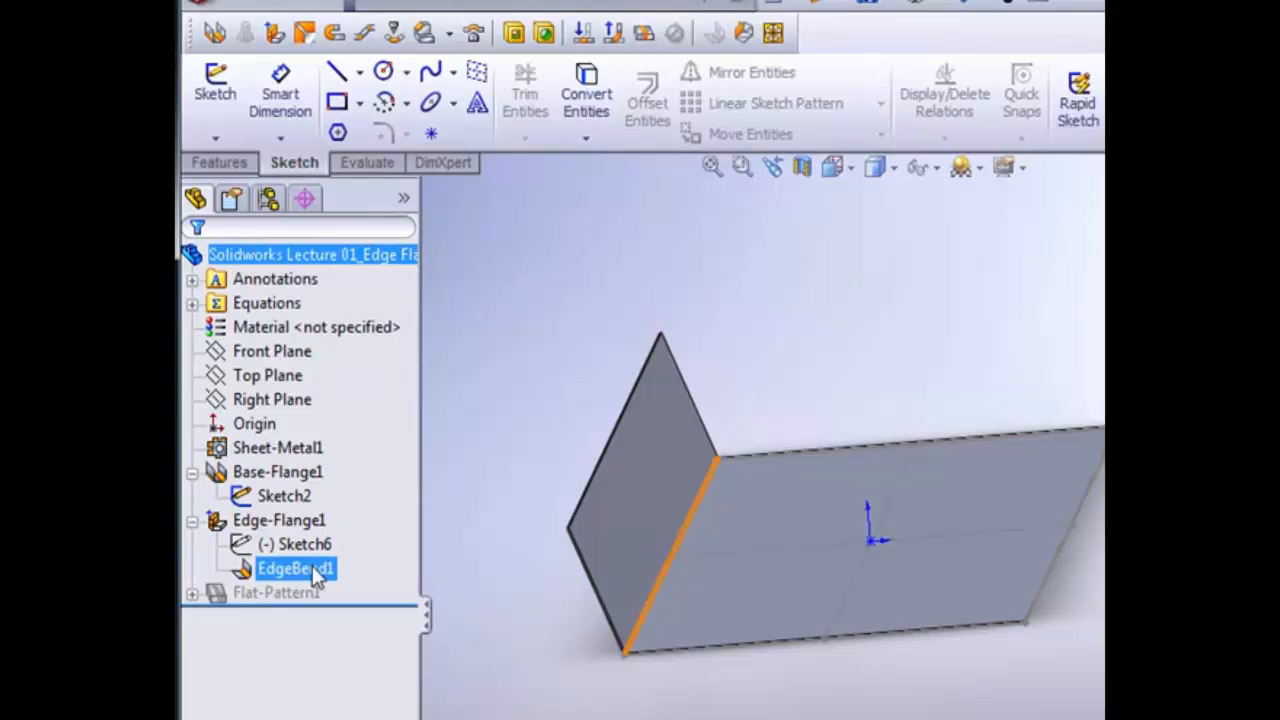
pyautogui.click(318, 580)
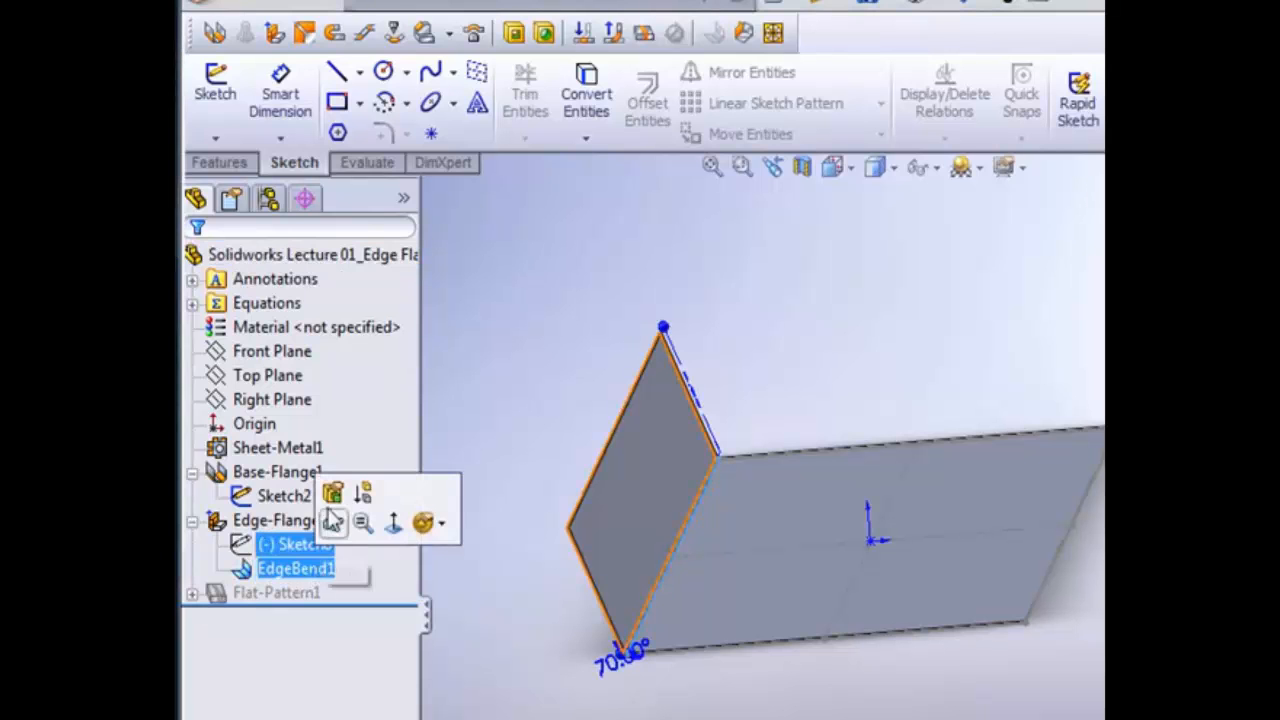
pyautogui.click(334, 494)
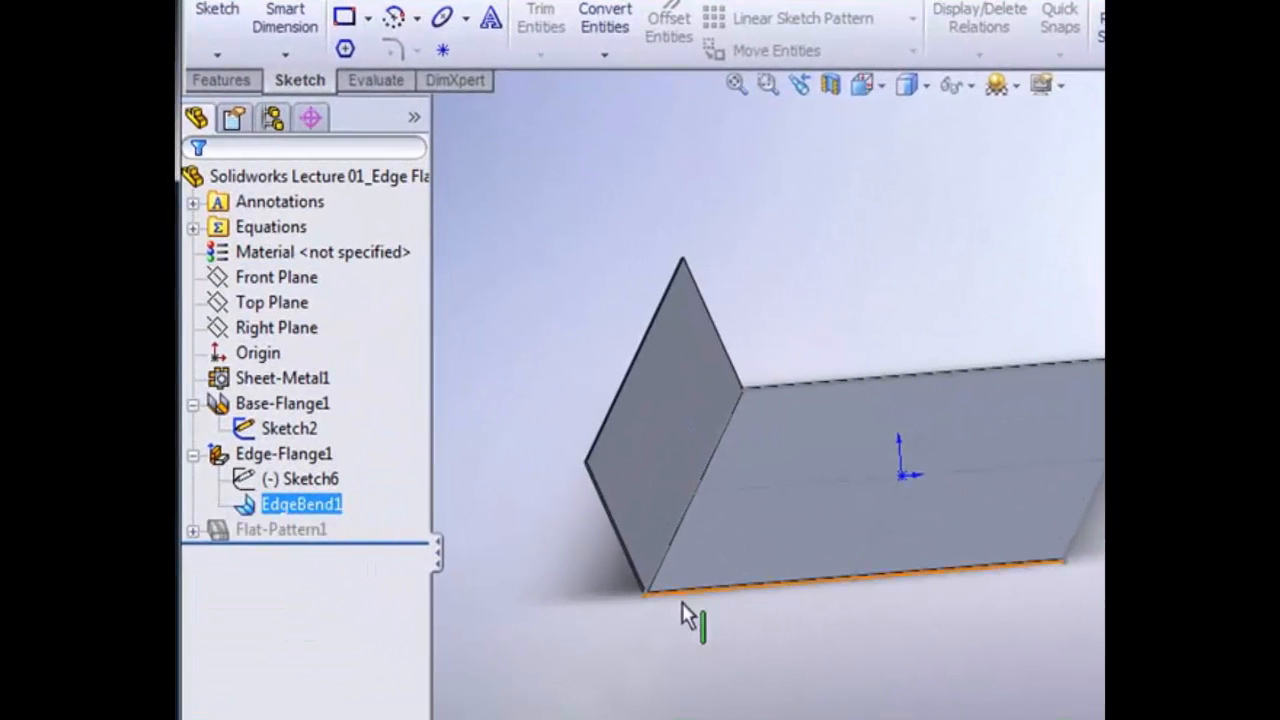
pyautogui.moveTo(651, 611); pyautogui.dragTo(655, 588, button='middle')
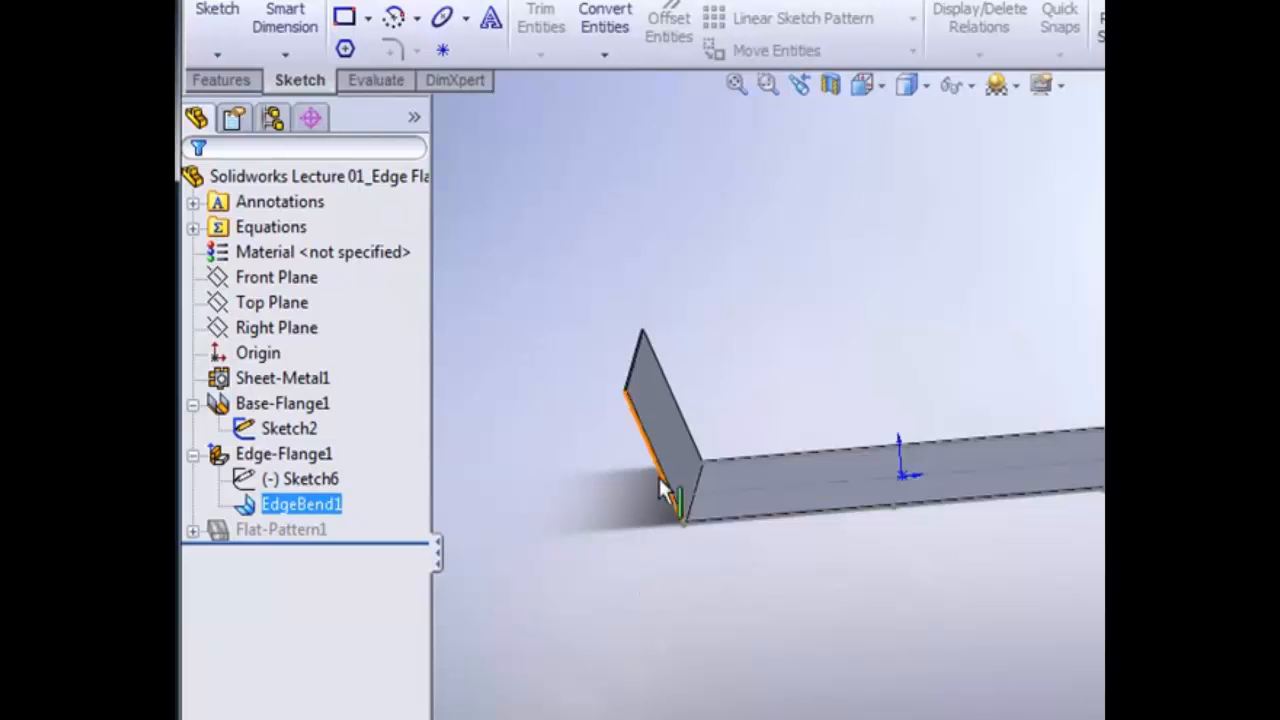
pyautogui.scroll(-5, 757, 533)
pyautogui.scroll(-5, 794, 592)
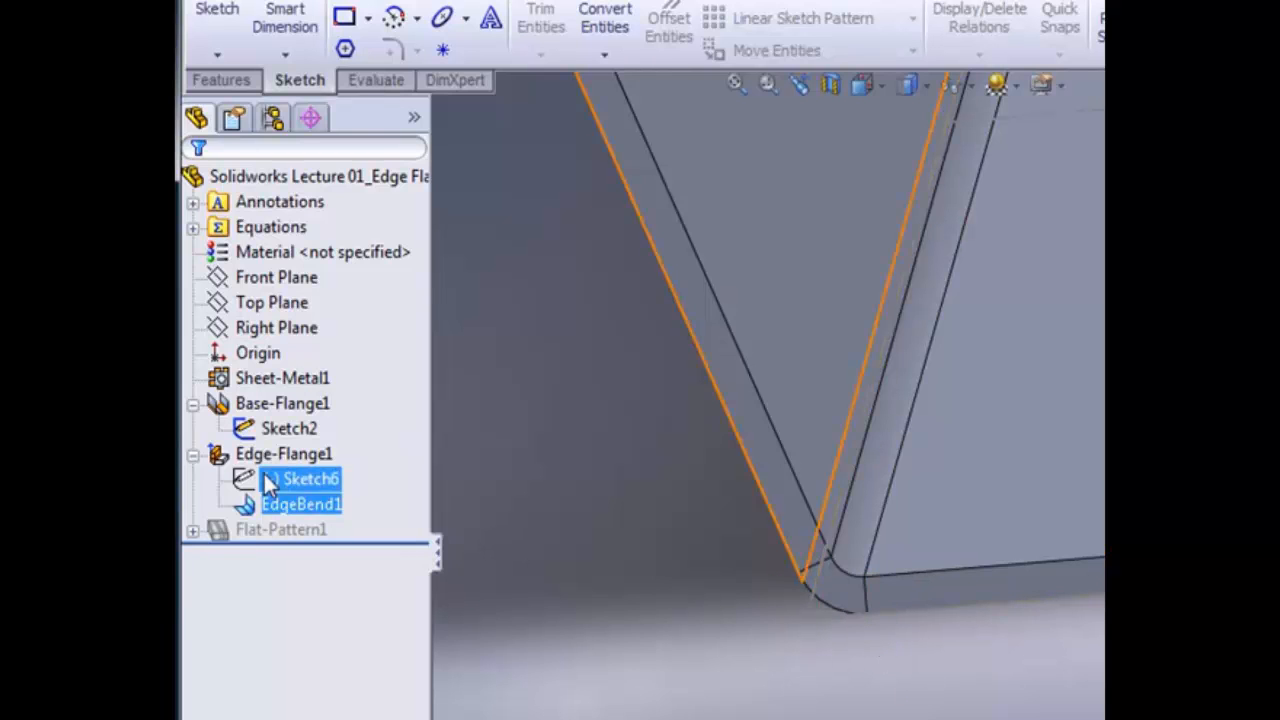
pyautogui.scroll(10, 874, 614)
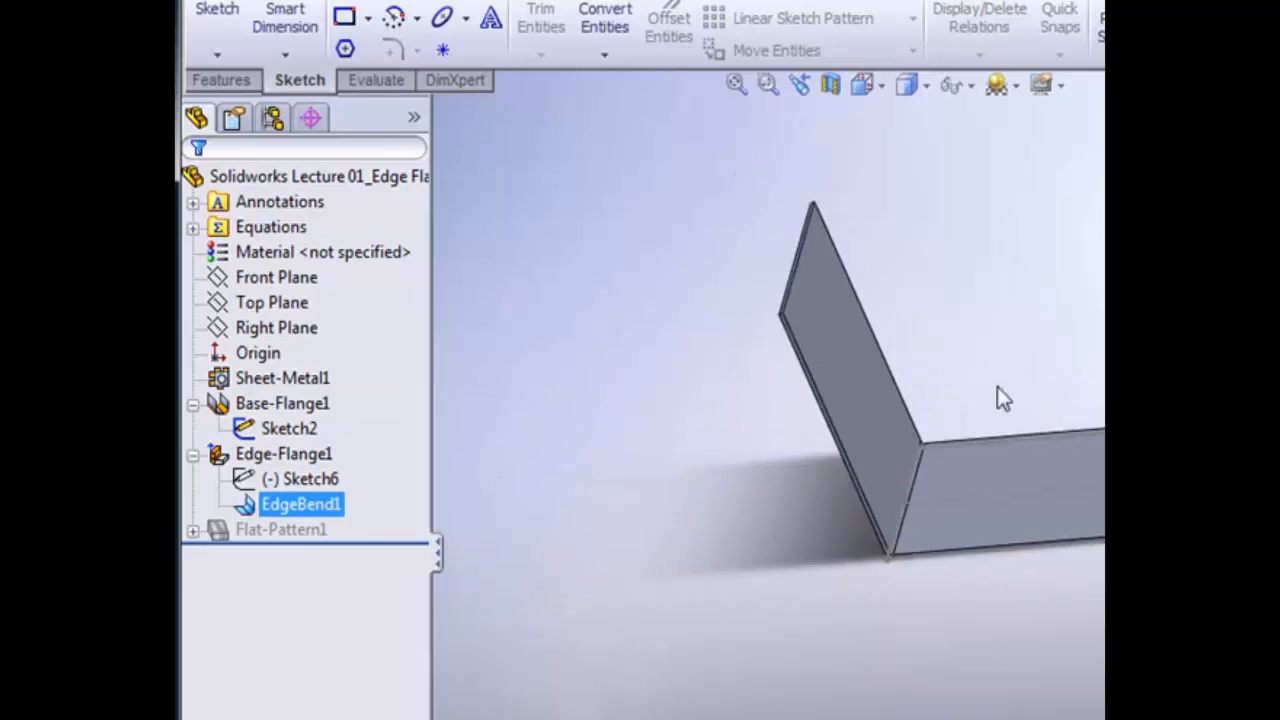
pyautogui.moveTo(1003, 398)
pyautogui.mouseDown(button='middle')
pyautogui.moveTo(957, 391)
pyautogui.moveTo(1006, 434)
pyautogui.moveTo(1010, 418)
pyautogui.mouseUp(button='middle')
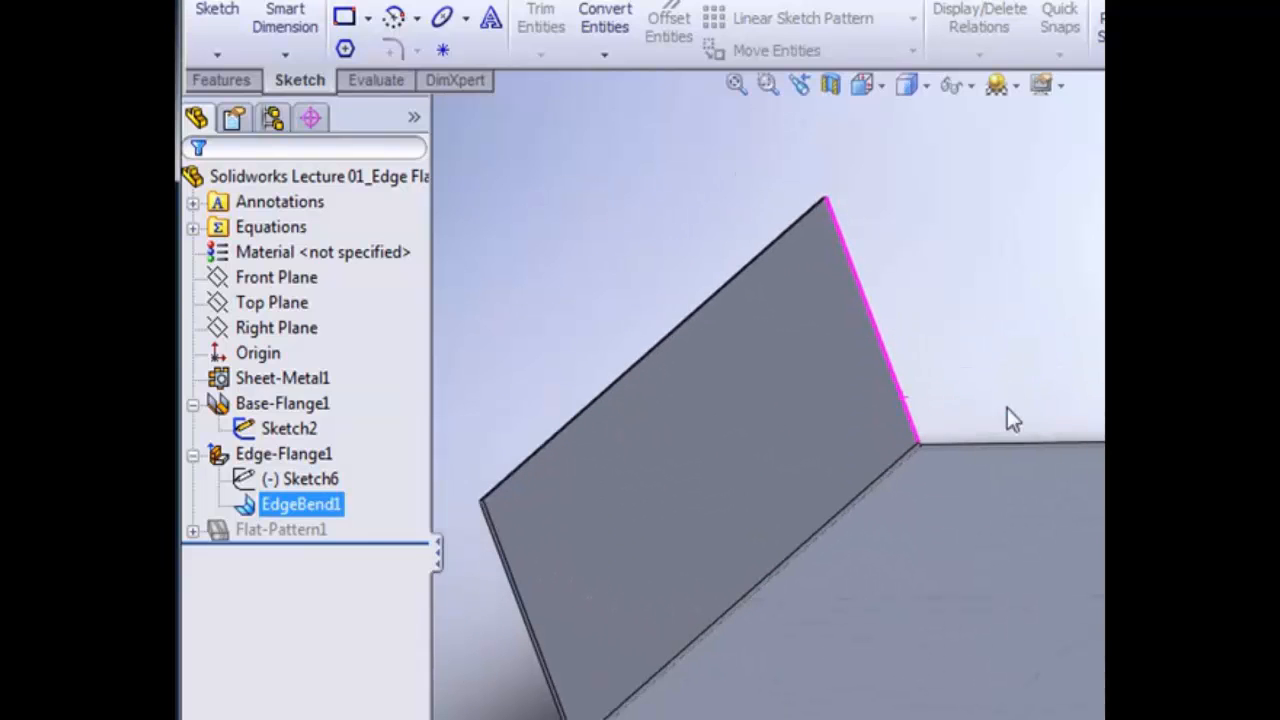
# Open the edge flange's profile sketch, inspect the On Edge relation at the bend line, and exit the sketch
pyautogui.click(311, 476)
pyautogui.click(333, 402)
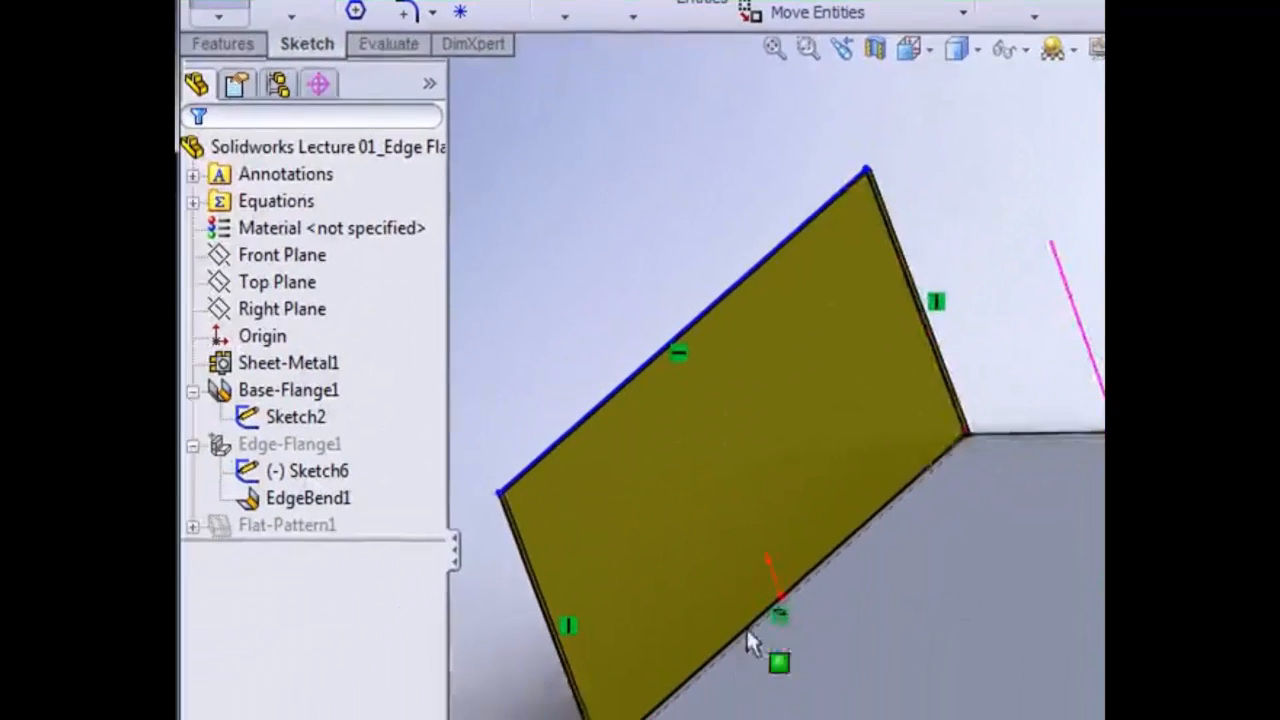
pyautogui.scroll(-1, 744, 630)
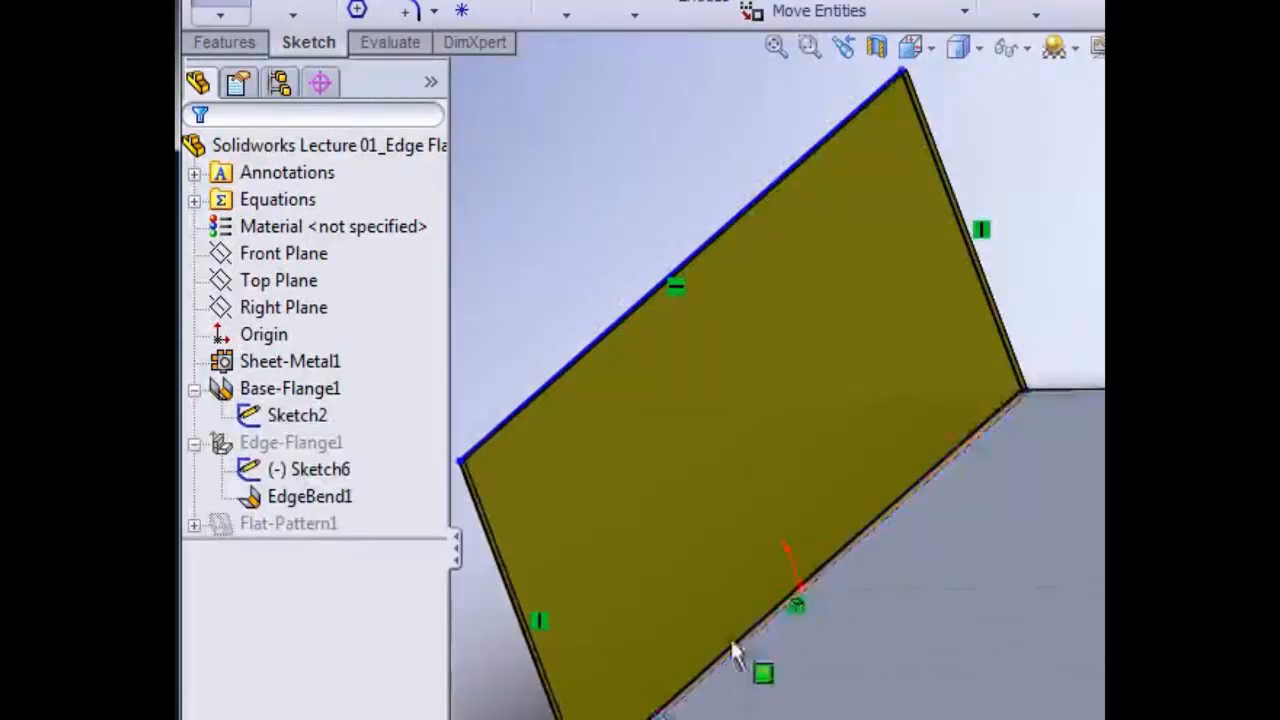
pyautogui.scroll(-2, 735, 650)
pyautogui.moveTo(868, 586)
pyautogui.mouseDown(button='middle')
pyautogui.moveTo(895, 571)
pyautogui.moveTo(871, 586)
pyautogui.moveTo(888, 591)
pyautogui.moveTo(865, 568)
pyautogui.mouseUp(button='middle')
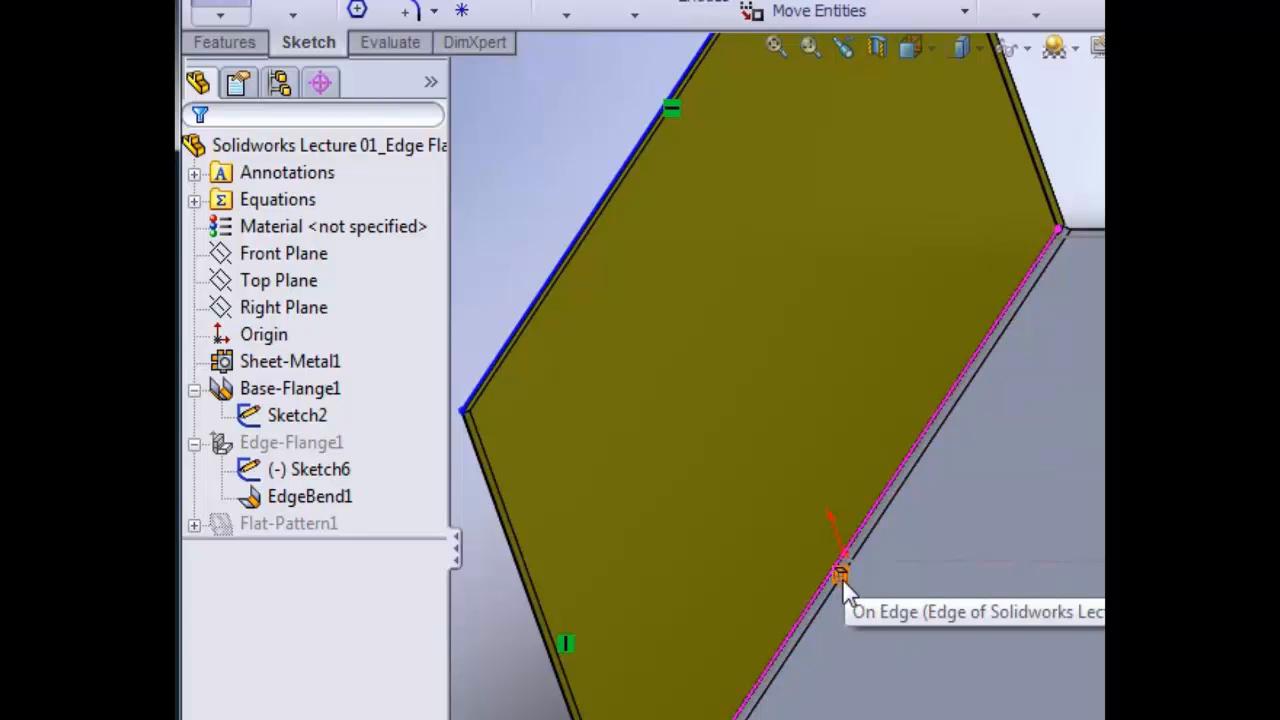
pyautogui.click(842, 578)
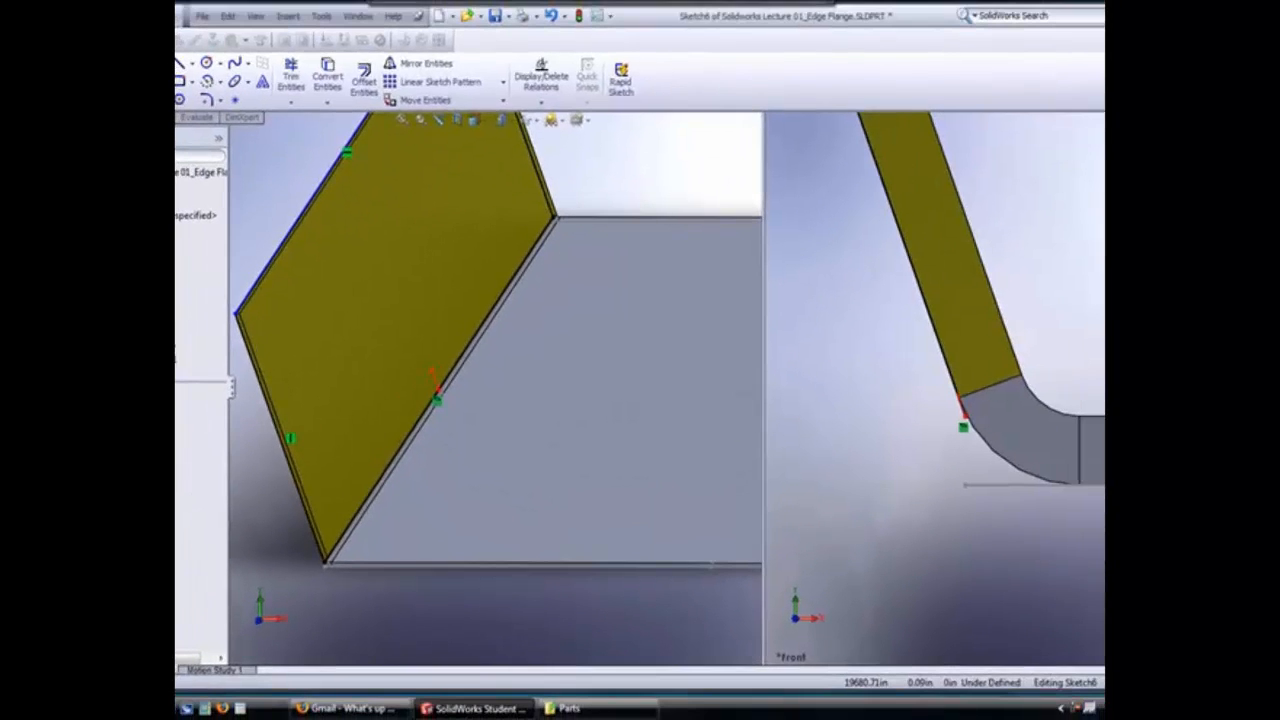
pyautogui.scroll(2, 433, 371)
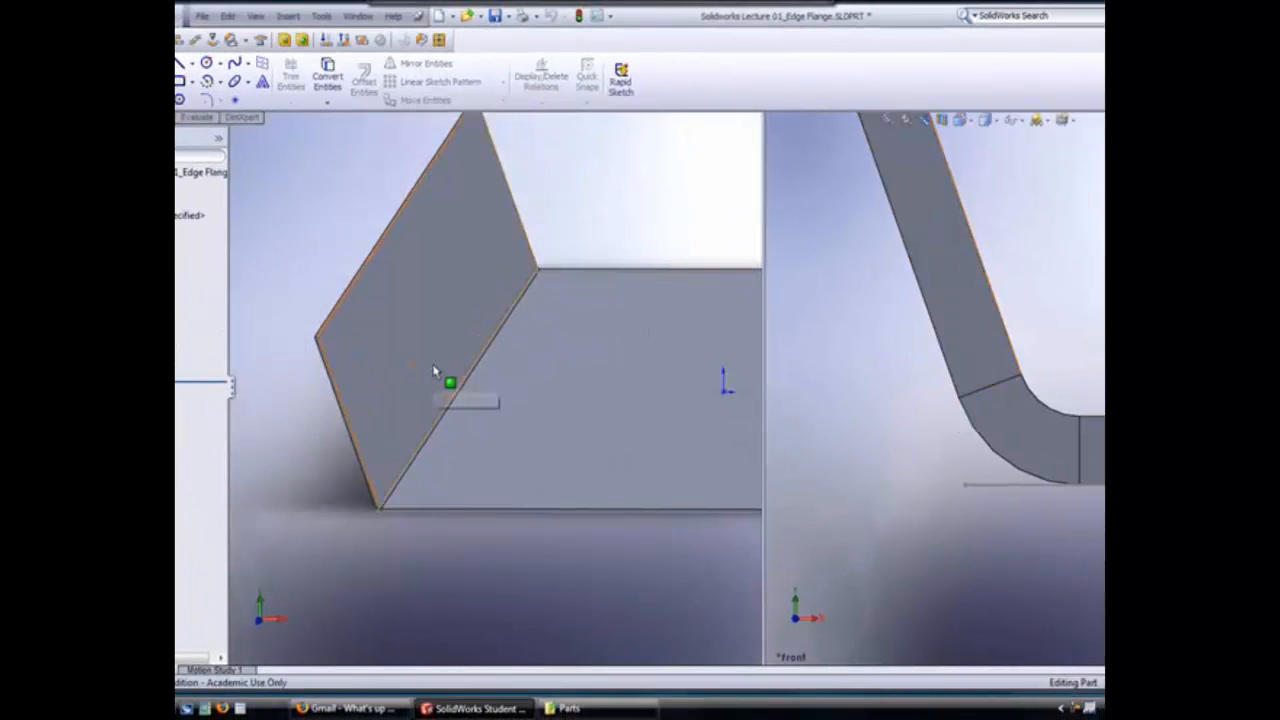
# Edit the base flange sketch to shorten the dimension along its front edge, and exit the sketch
pyautogui.moveTo(433, 371); pyautogui.dragTo(436, 388, button='middle')
pyautogui.scroll(3, 436, 390)
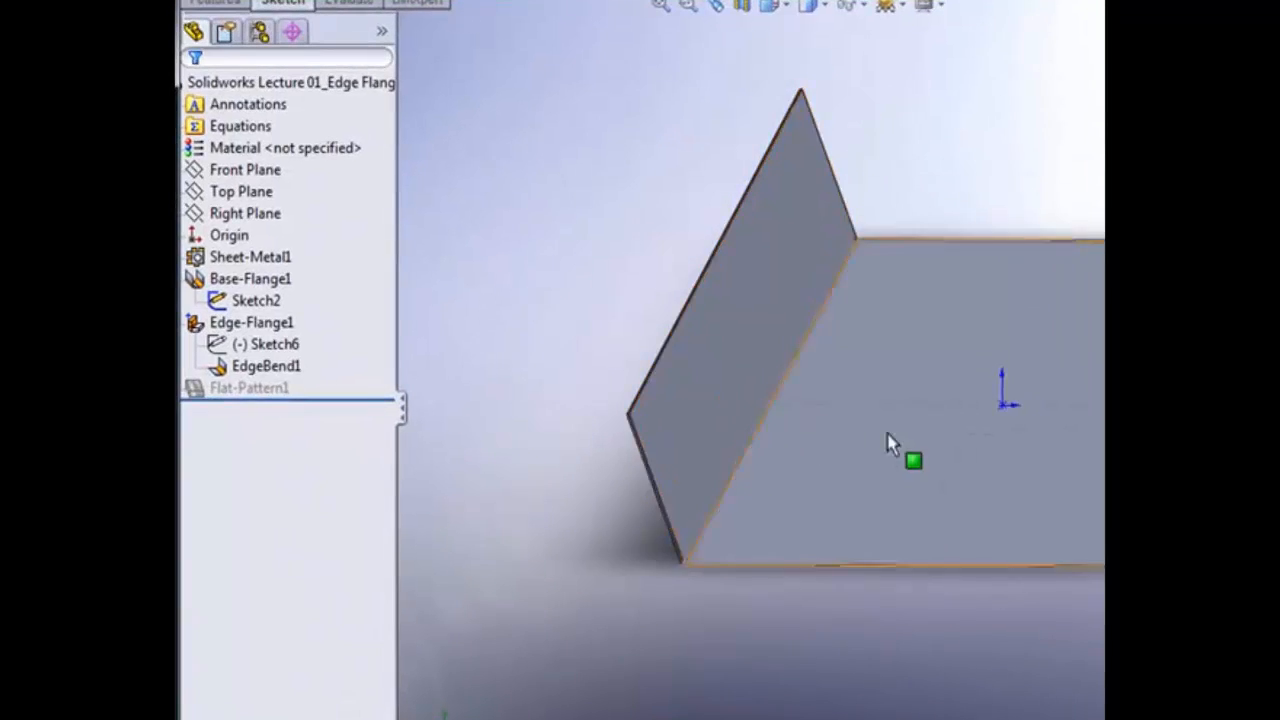
pyautogui.scroll(1, 887, 443)
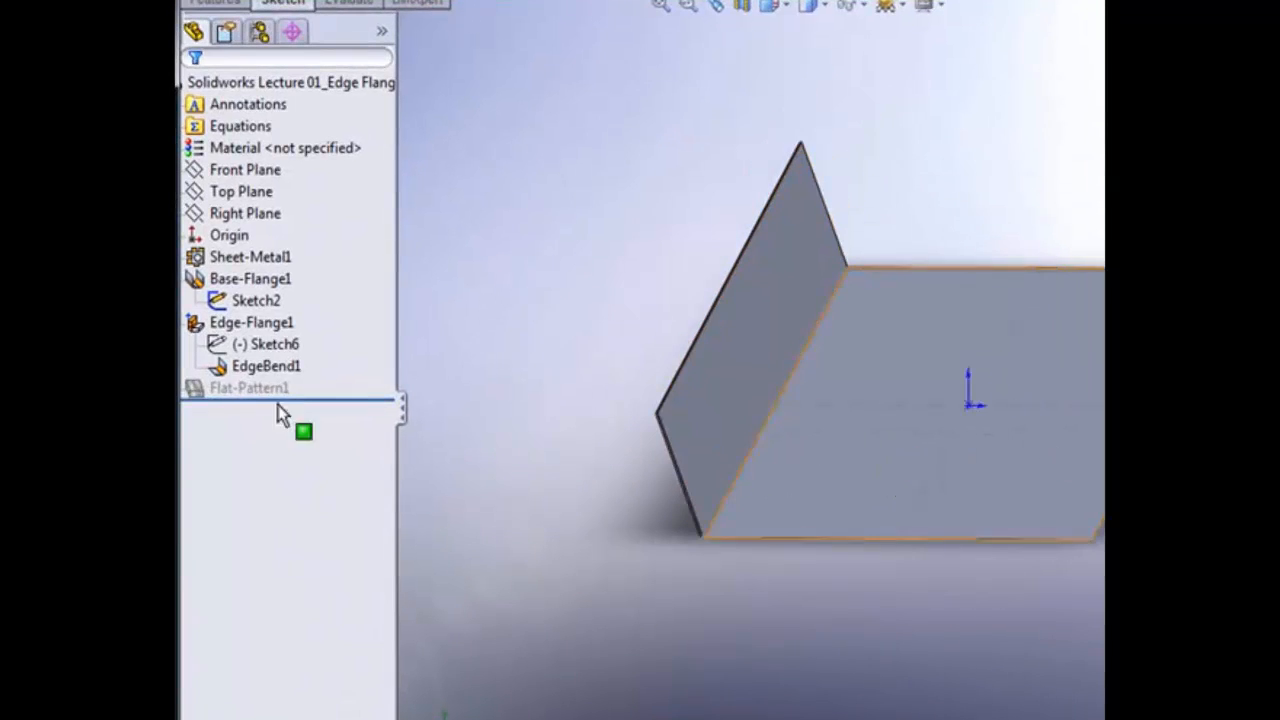
pyautogui.click(256, 301)
pyautogui.click(266, 240)
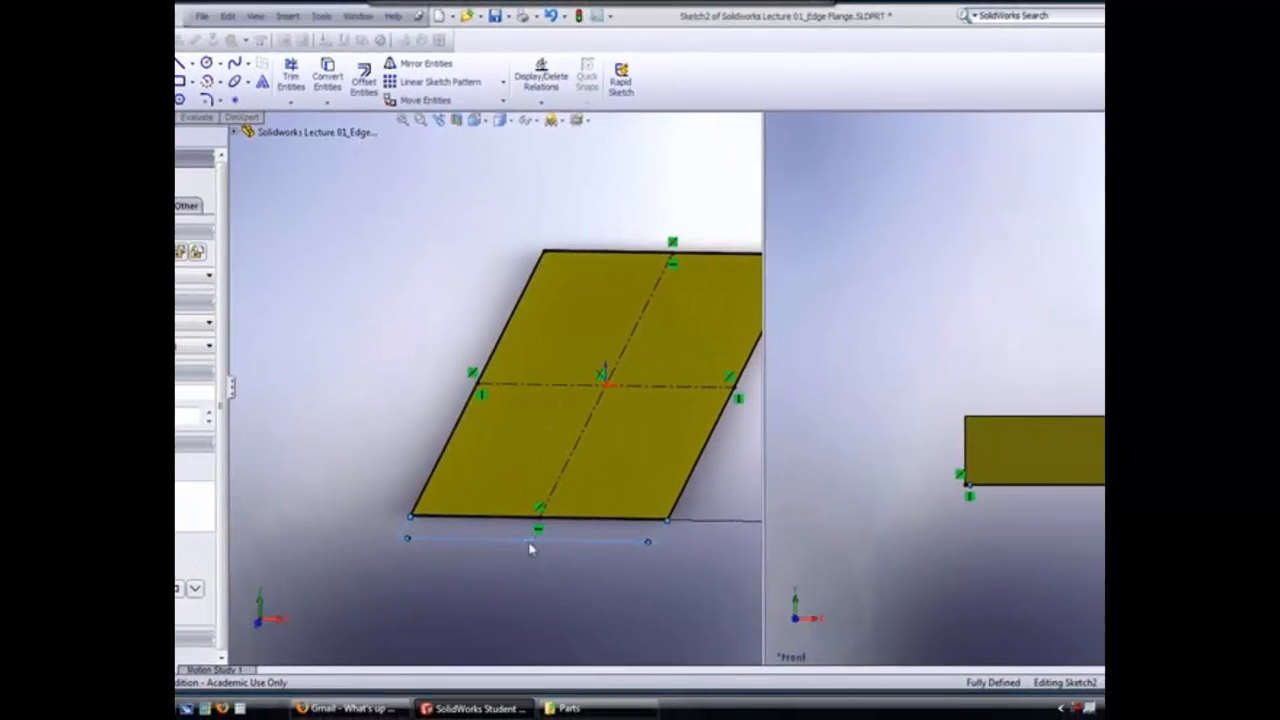
pyautogui.click(853, 652)
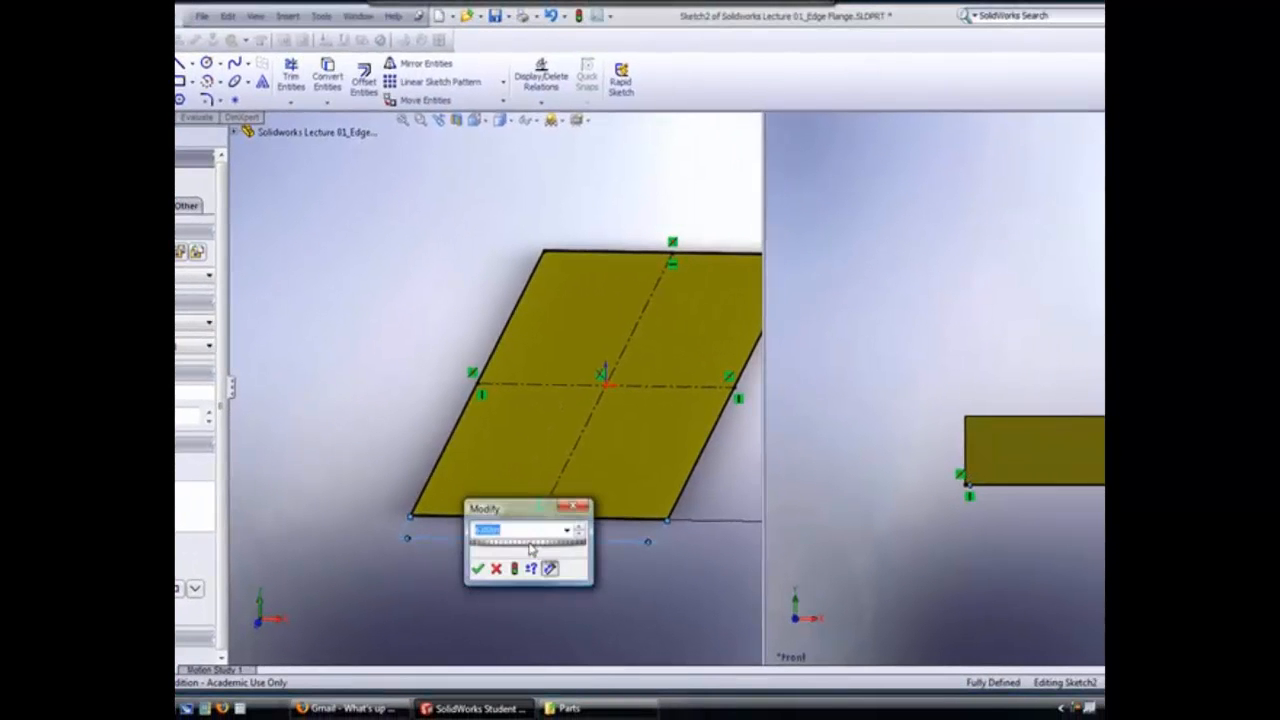
pyautogui.press('Return')
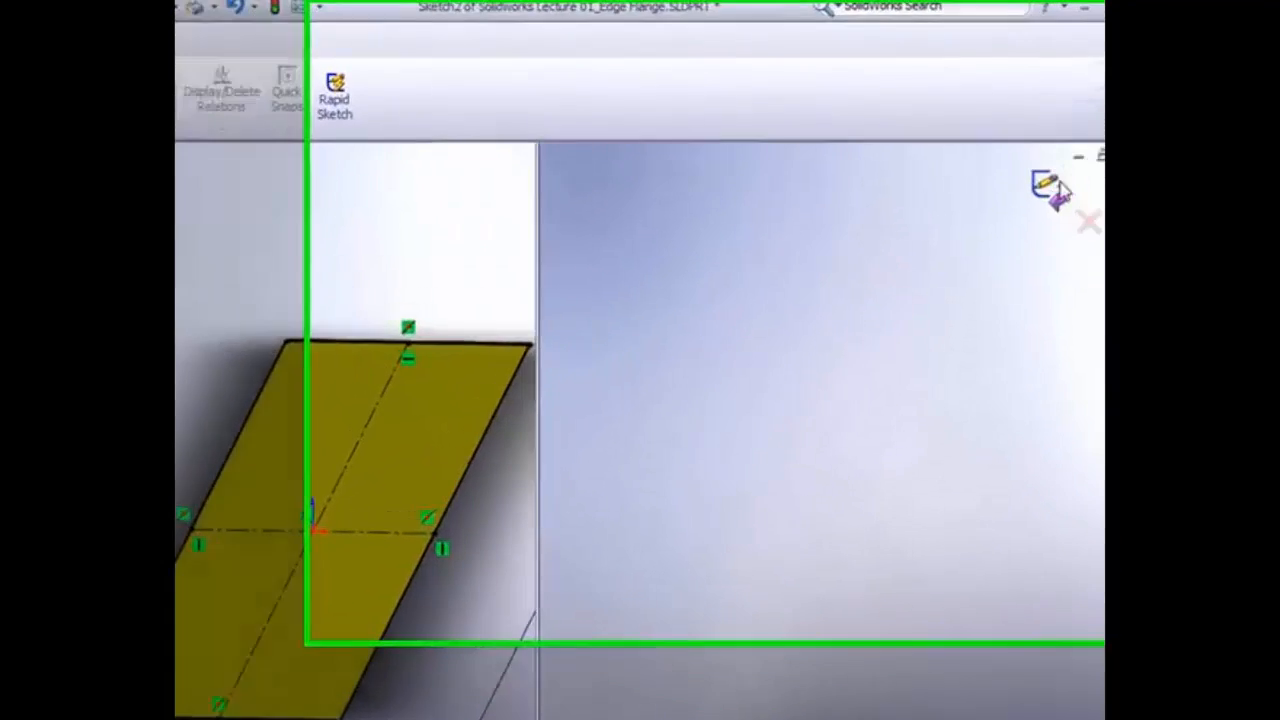
pyautogui.click(1059, 183)
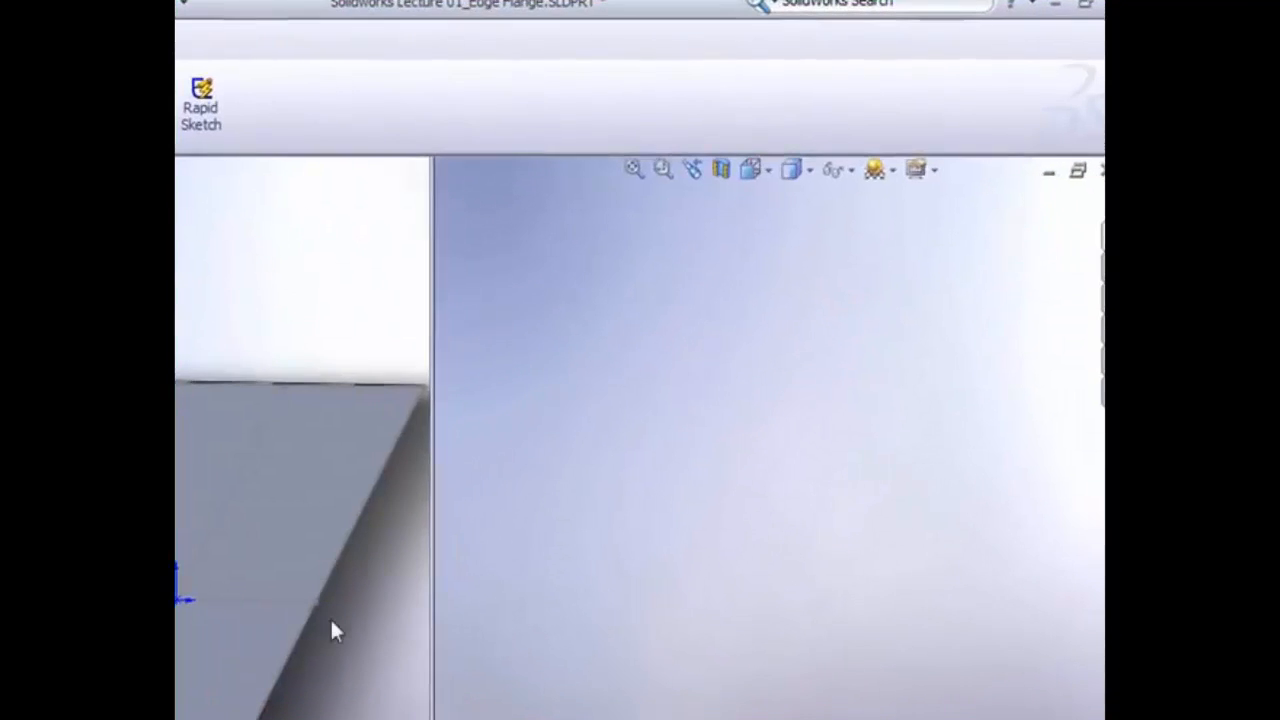
# Fit the part in the Front view, reopen the edge flange for editing, and set its blind length to 2.50 in
pyautogui.moveTo(330, 618); pyautogui.dragTo(243, 614, button='middle')
pyautogui.scroll(-1, 306, 613)
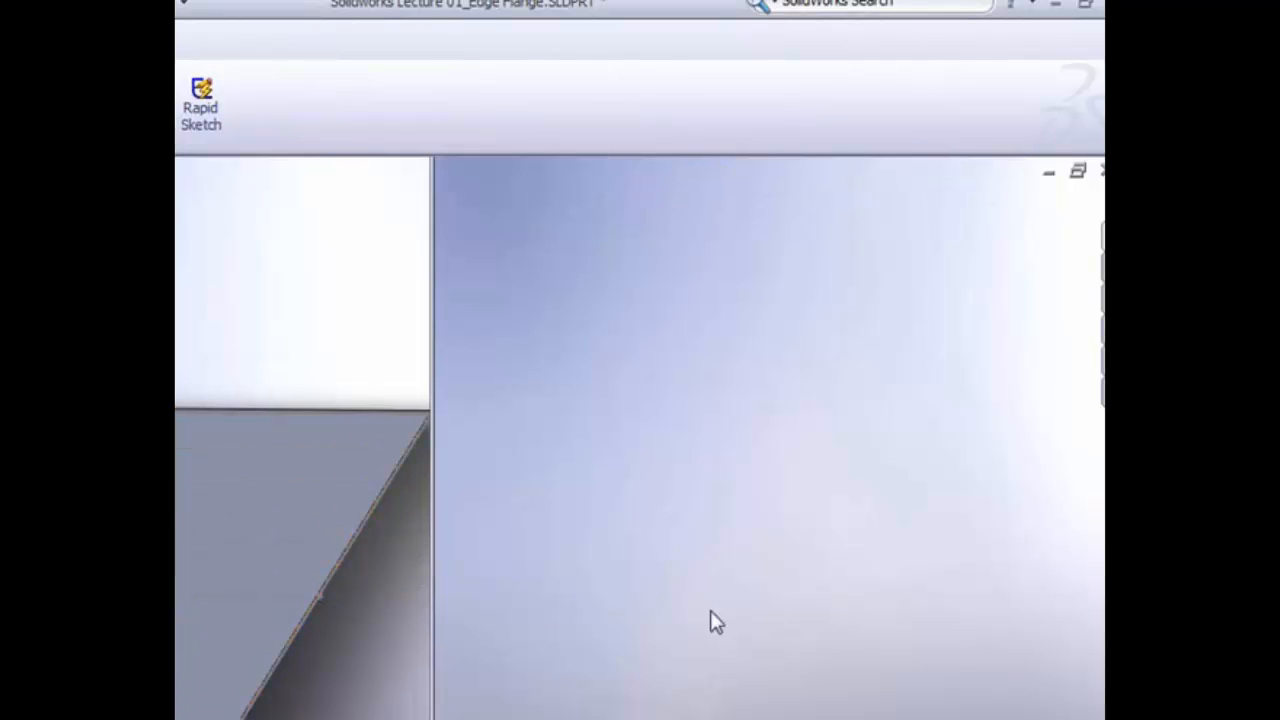
pyautogui.click(717, 614)
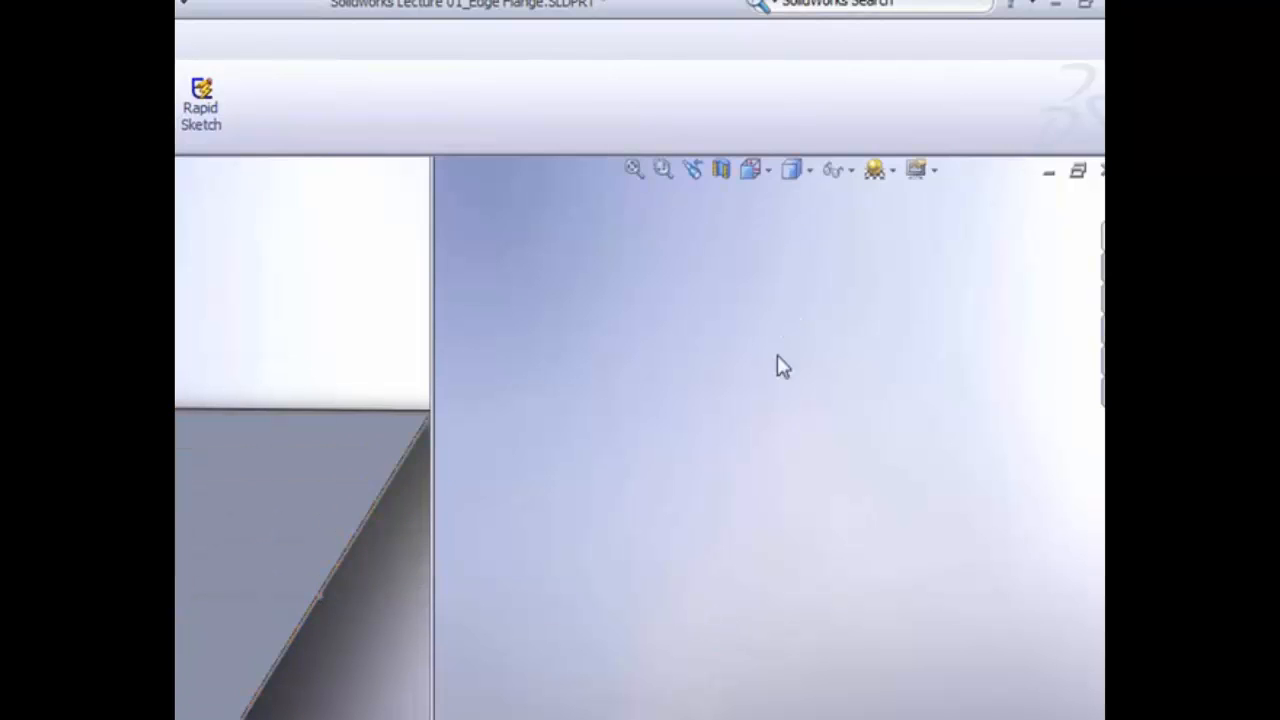
pyautogui.click(633, 170)
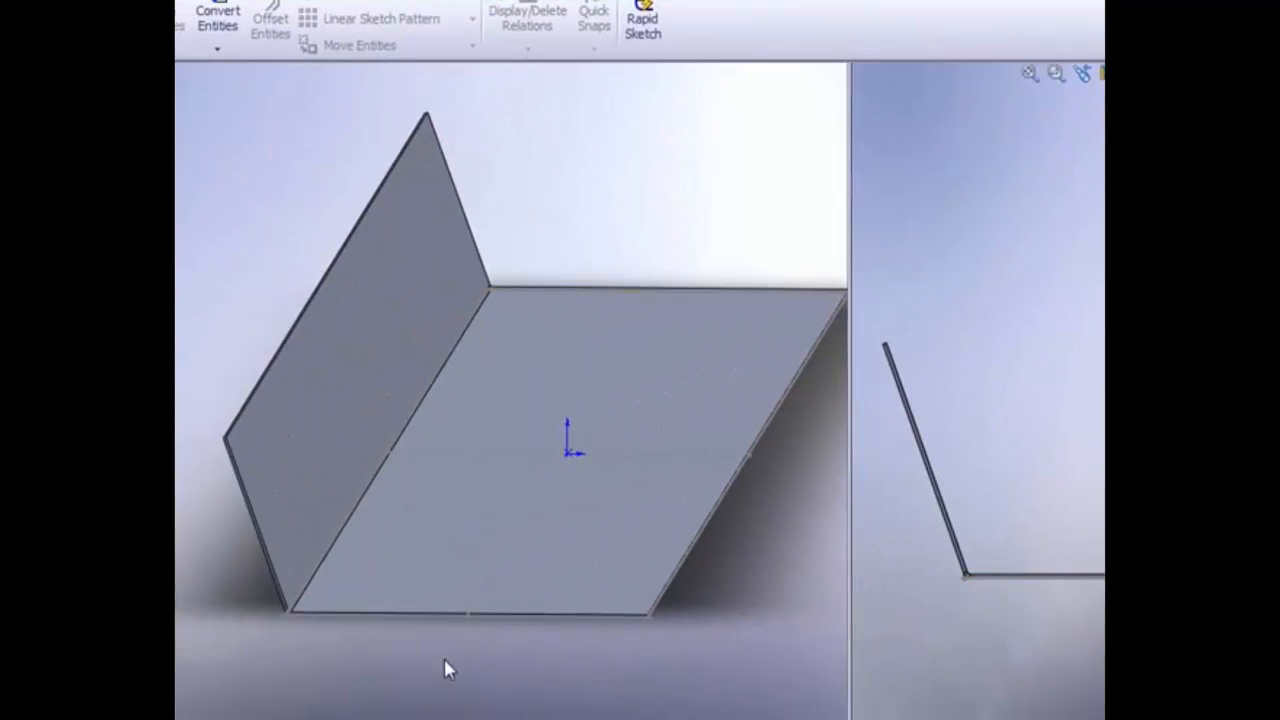
pyautogui.moveTo(472, 447)
pyautogui.mouseDown(button='middle')
pyautogui.moveTo(473, 487)
pyautogui.moveTo(480, 440)
pyautogui.moveTo(471, 452)
pyautogui.moveTo(485, 462)
pyautogui.mouseUp(button='middle')
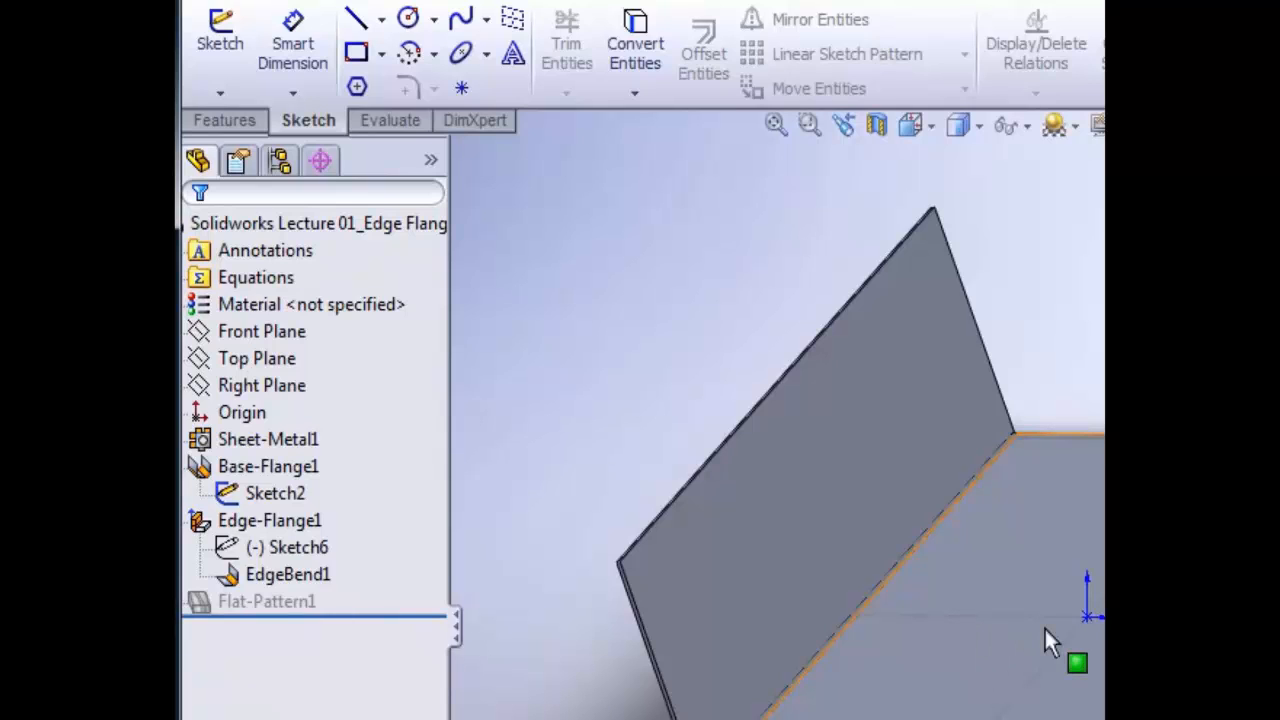
pyautogui.click(284, 523)
pyautogui.click(299, 424)
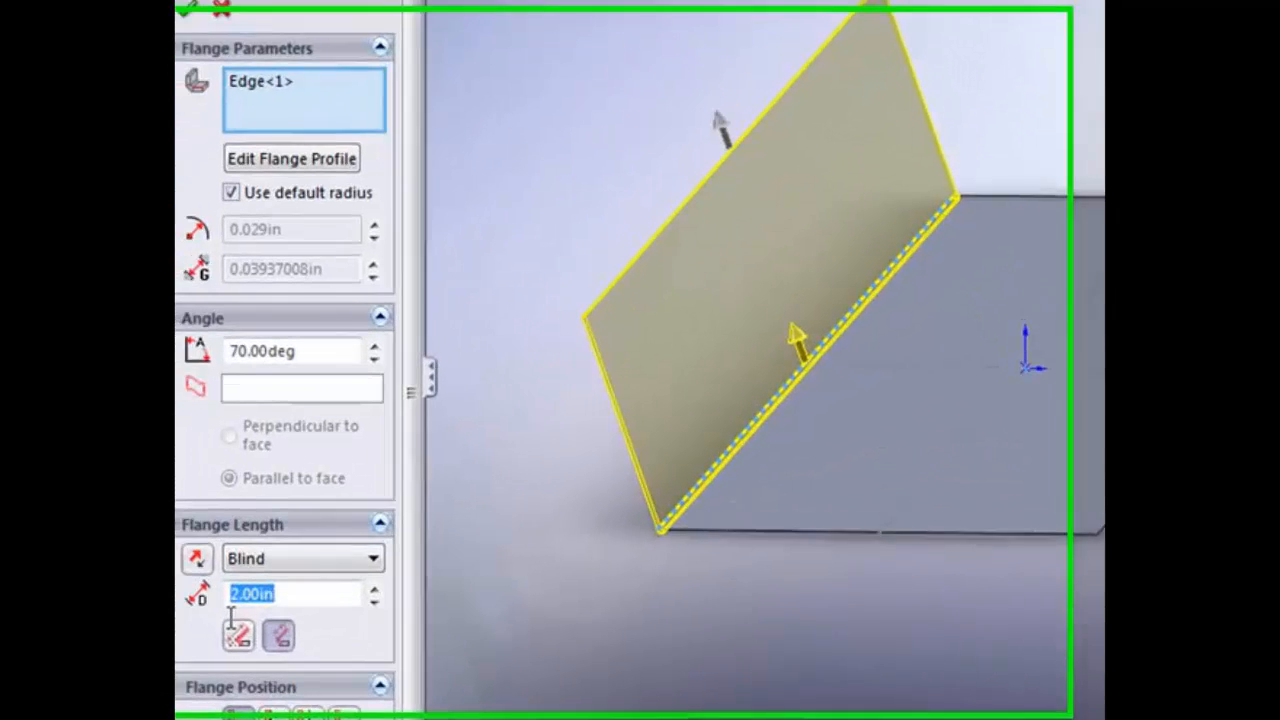
pyautogui.write('2')
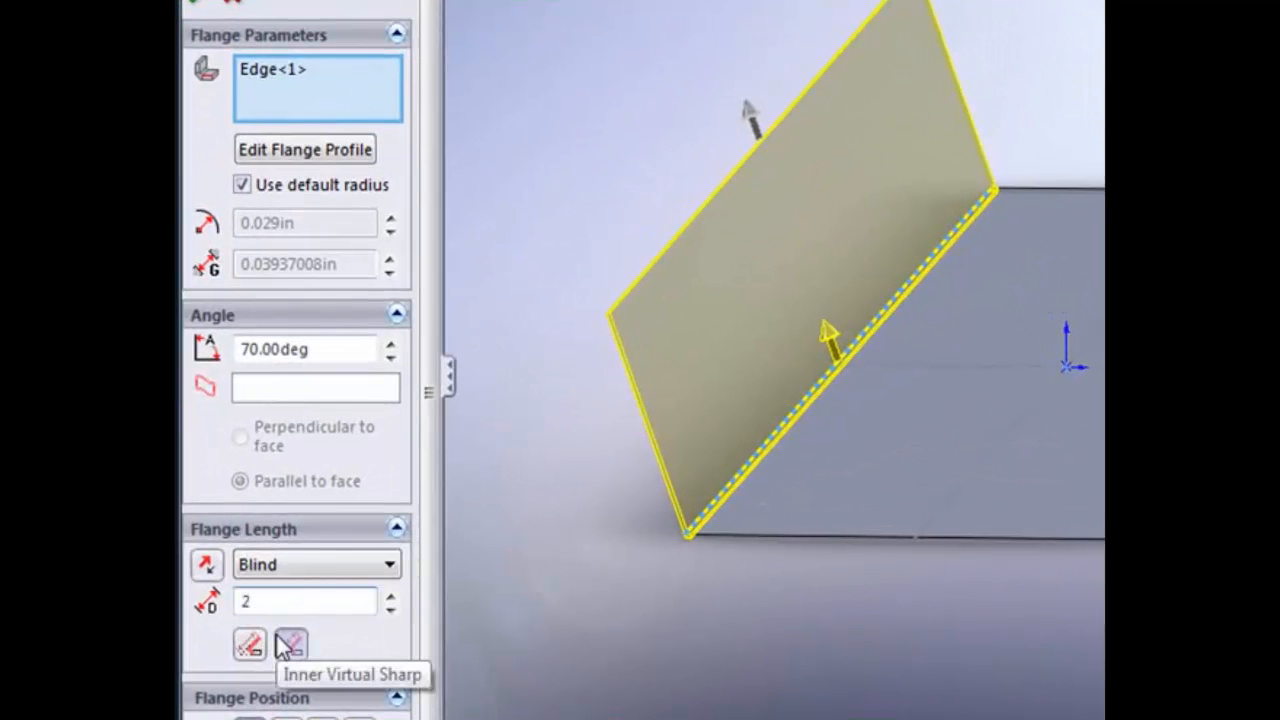
pyautogui.write('.5')
pyautogui.press('Return')
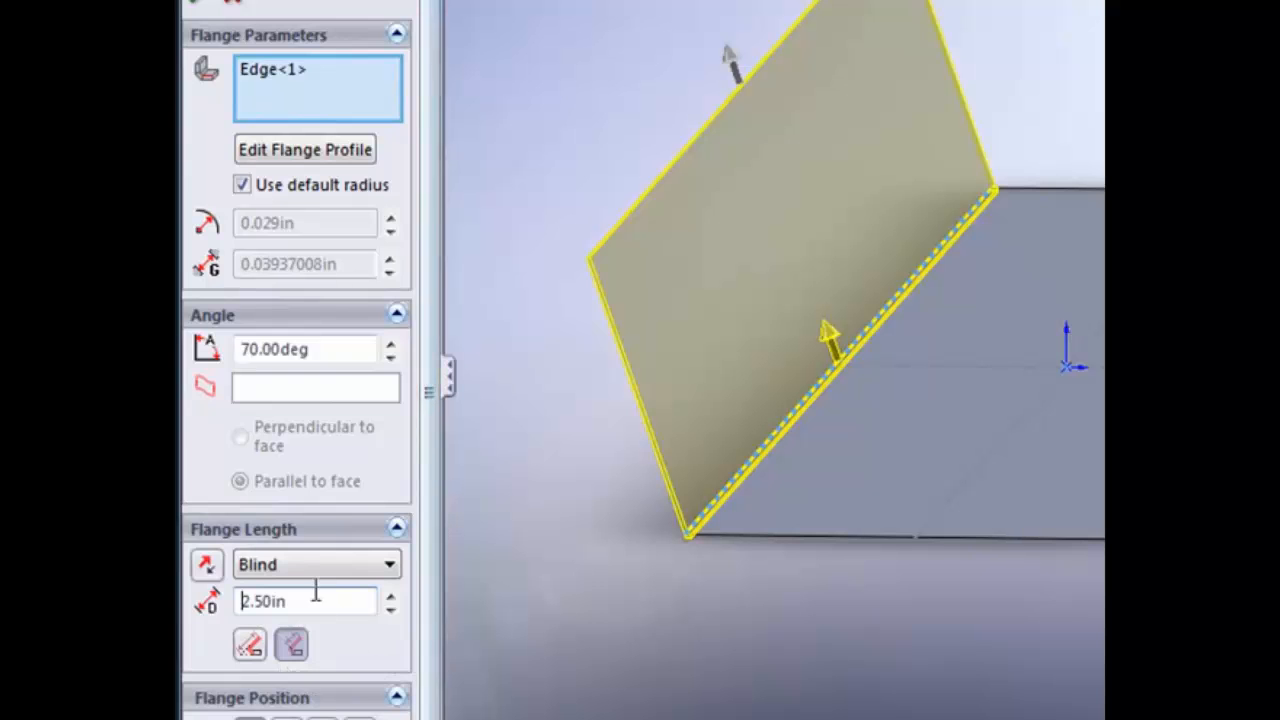
# Set the edge flange's angle to 60 degrees and accept the edited feature
pyautogui.moveTo(362, 354); pyautogui.dragTo(234, 365)
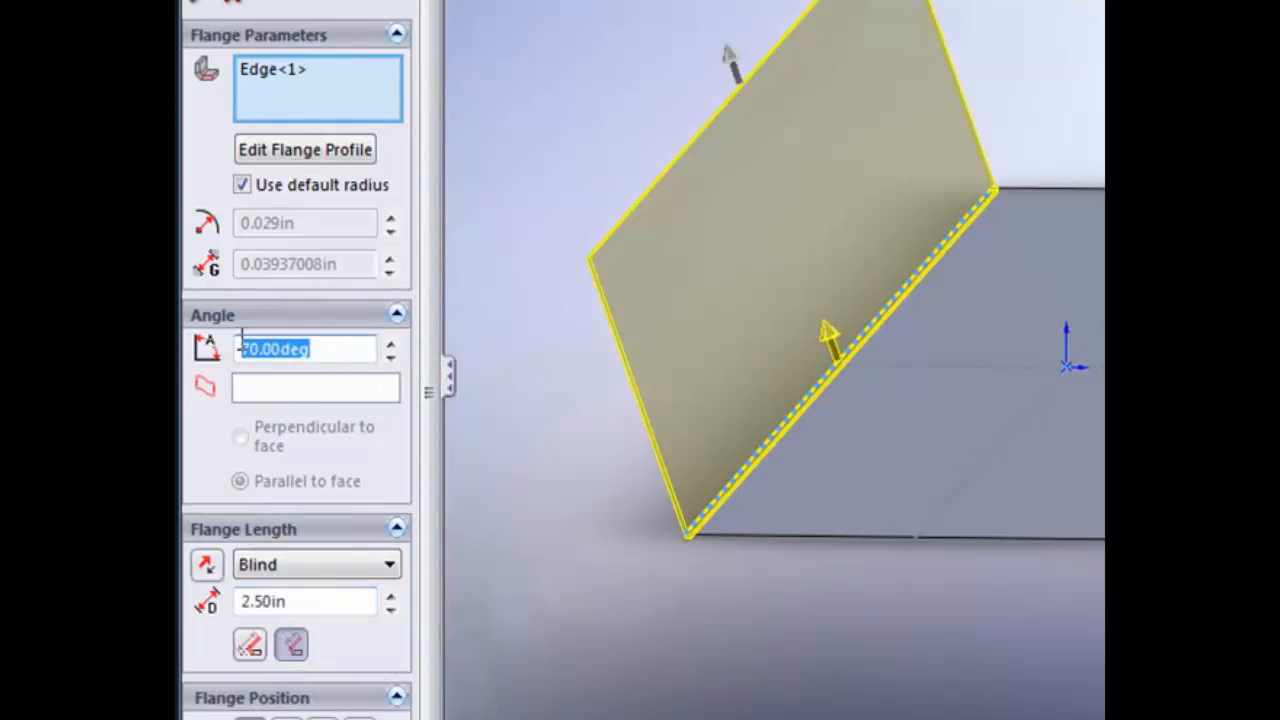
pyautogui.press('BackSpace')
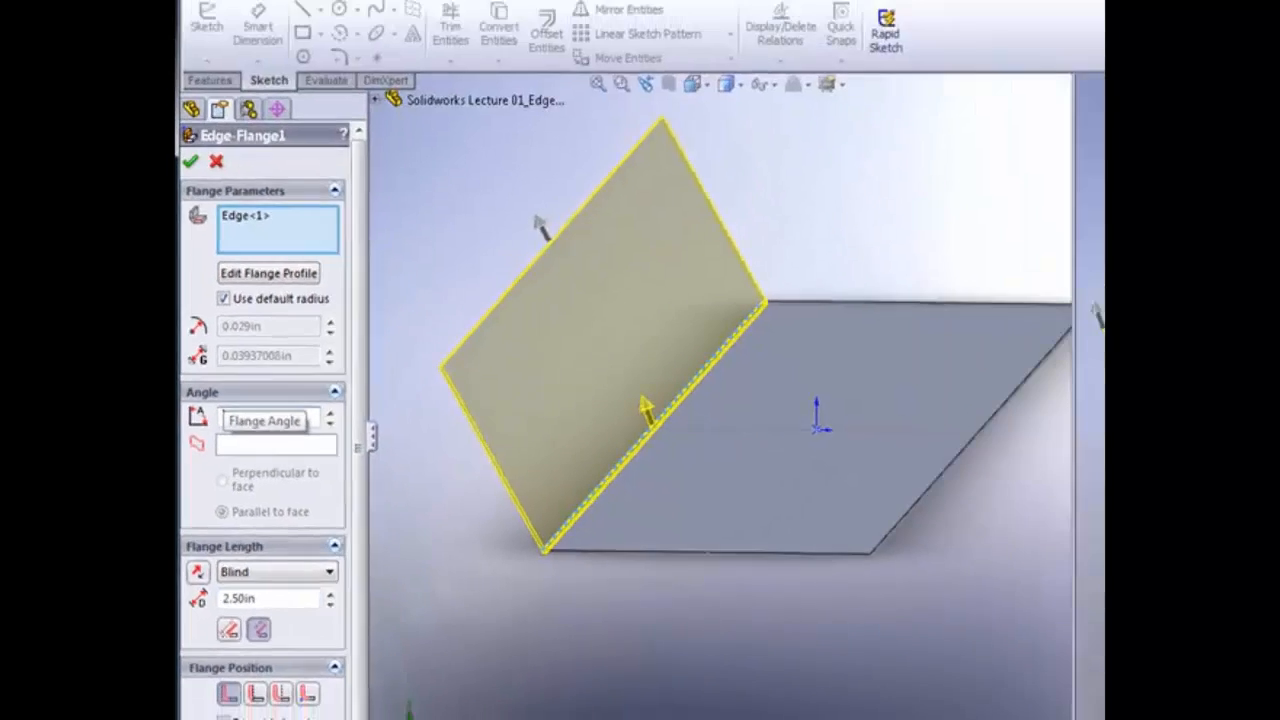
pyautogui.write('60')
pyautogui.press('Return')
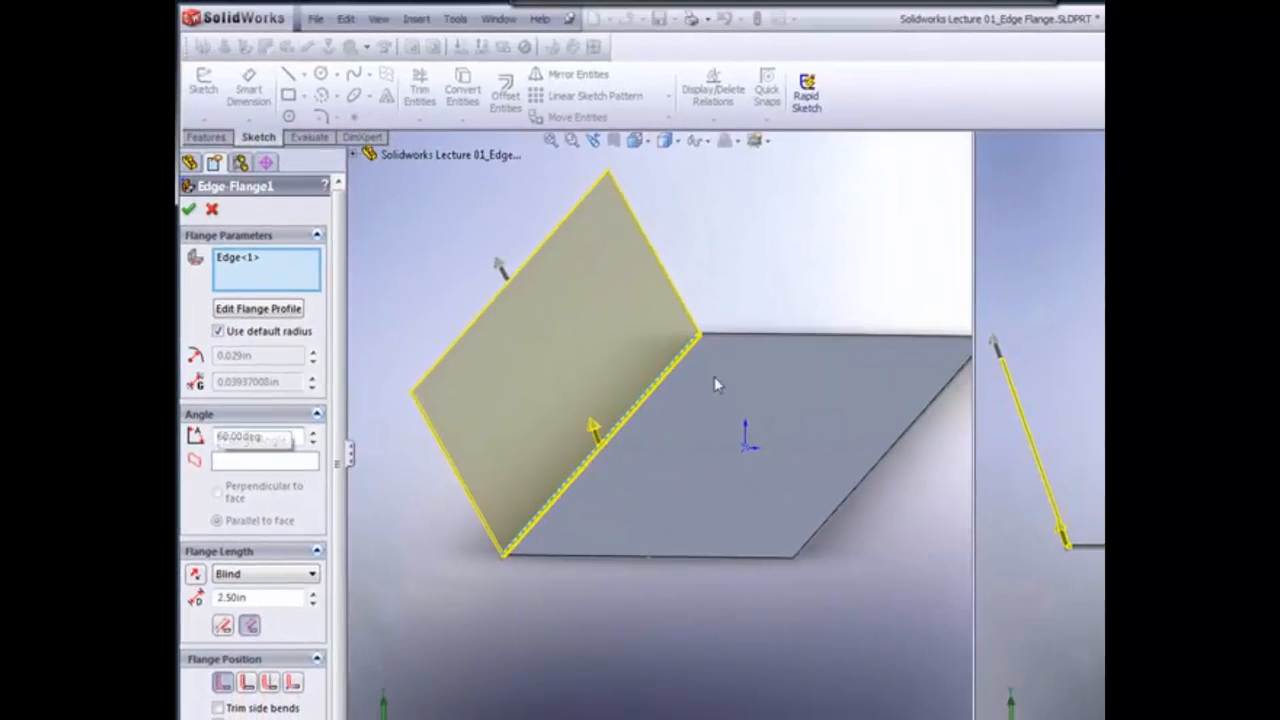
pyautogui.moveTo(667, 419); pyautogui.dragTo(690, 416, button='middle')
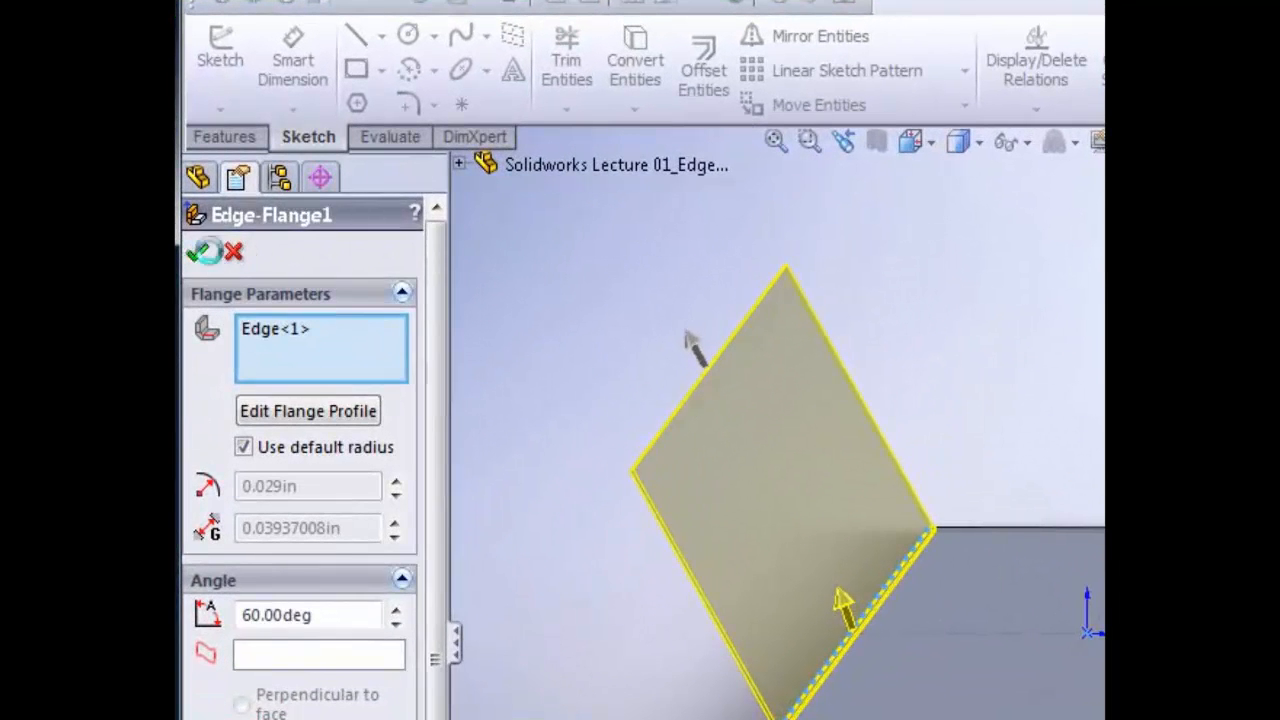
pyautogui.click(205, 251)
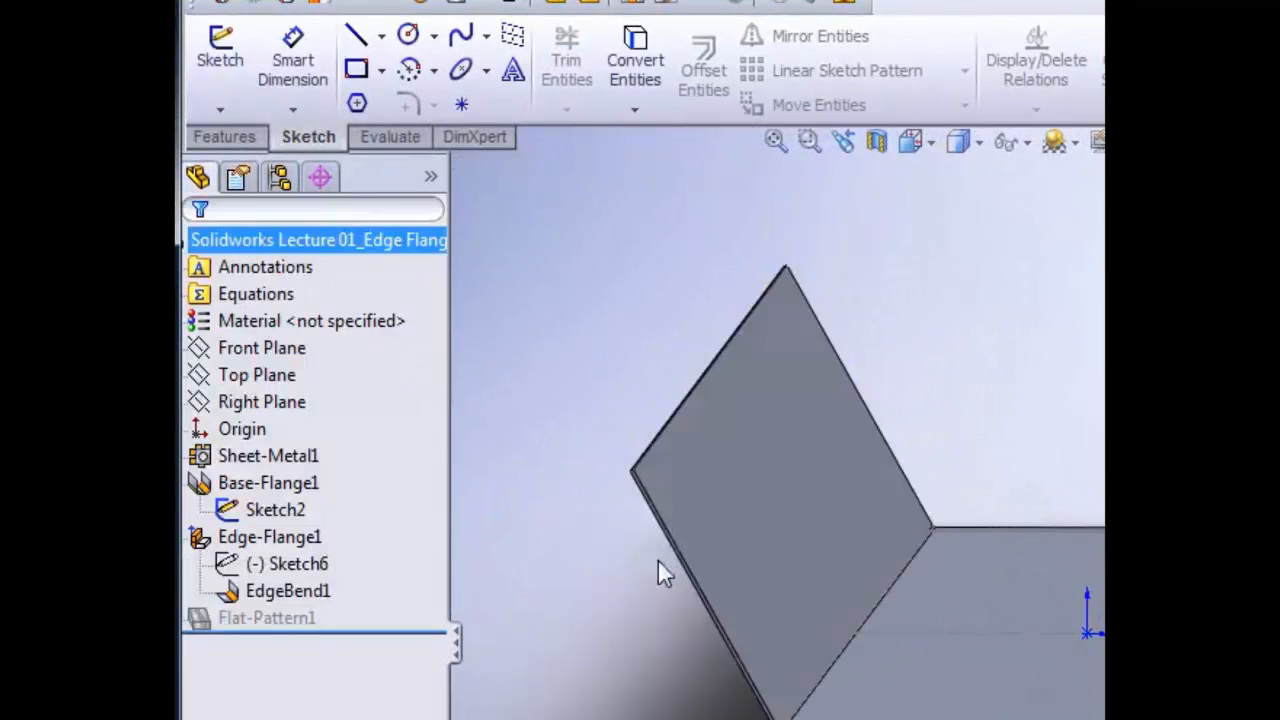
# Open the edge flange's profile sketch and delete the Vertical relation from its front side line
pyautogui.click(300, 565)
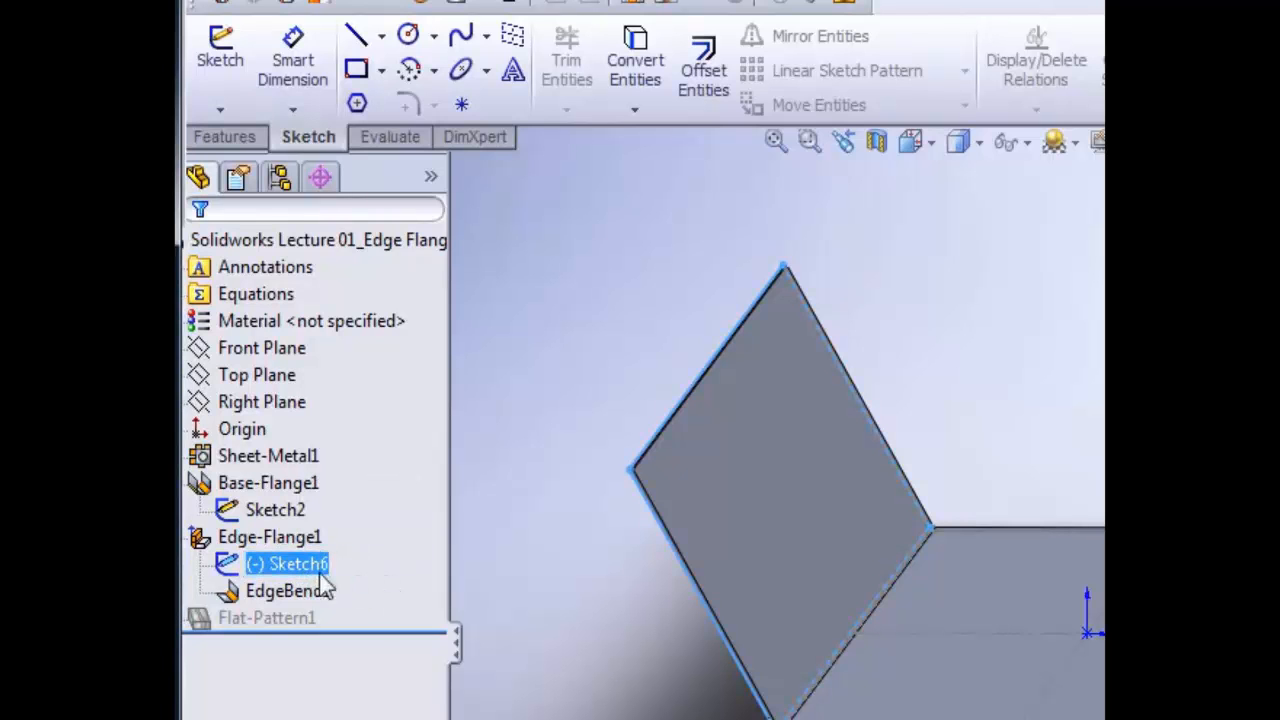
pyautogui.click(300, 566)
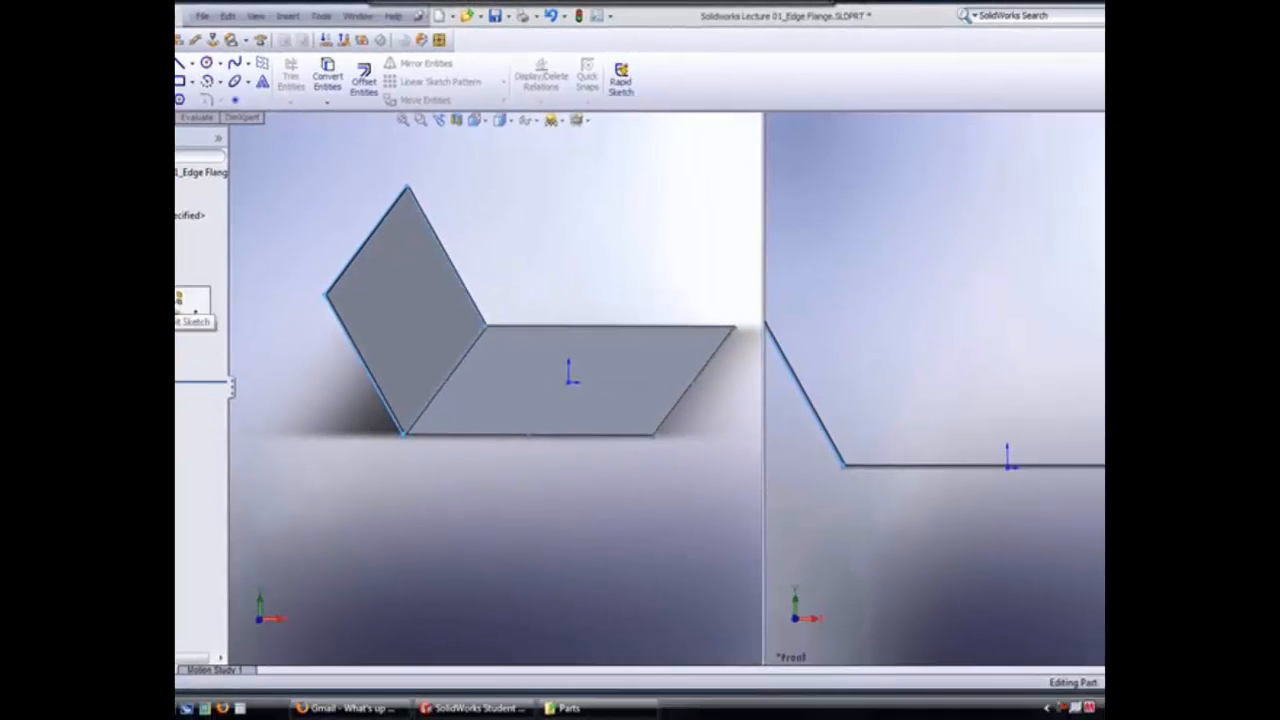
pyautogui.click(181, 298)
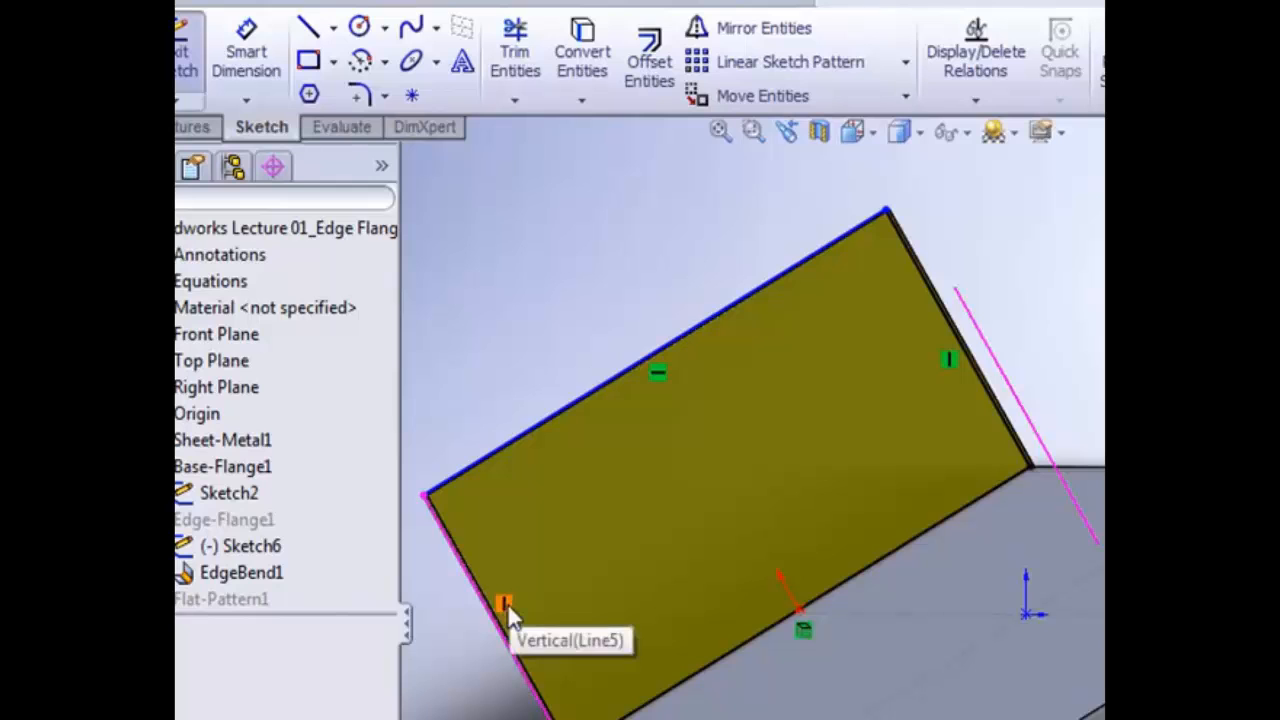
pyautogui.press('Delete')
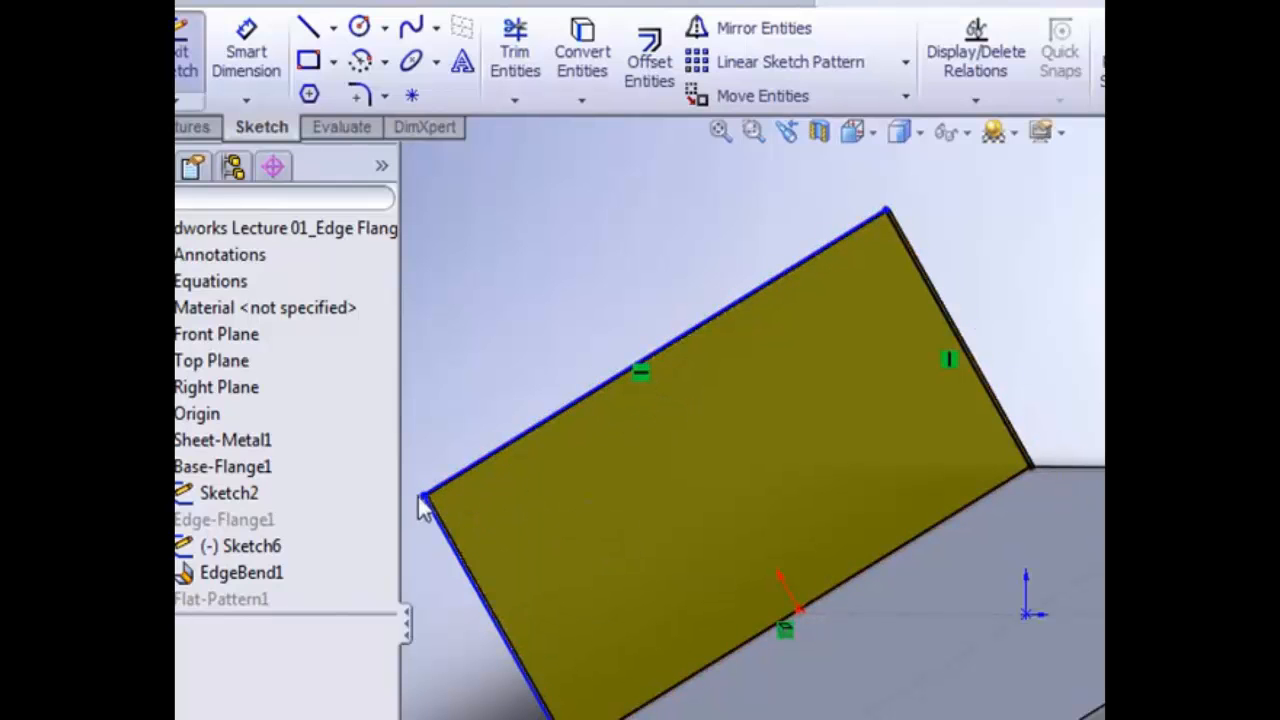
# Move the profile's front outer corner inward to slant the side line, exit the sketch, and inspect the tapered flange
pyautogui.moveTo(424, 495)
pyautogui.mouseDown()
pyautogui.moveTo(483, 619)
pyautogui.moveTo(537, 544)
pyautogui.moveTo(698, 417)
pyautogui.mouseUp()
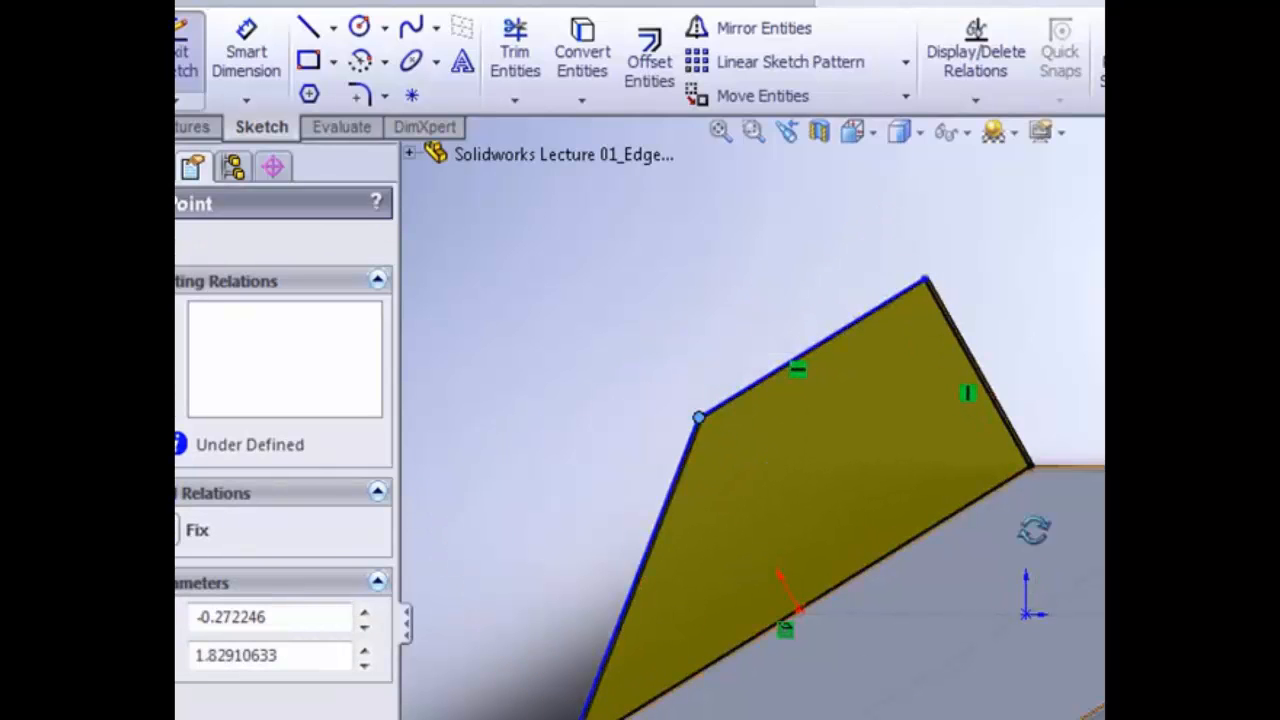
pyautogui.moveTo(1034, 528)
pyautogui.mouseDown(button='middle')
pyautogui.moveTo(1001, 561)
pyautogui.moveTo(1026, 549)
pyautogui.mouseUp(button='middle')
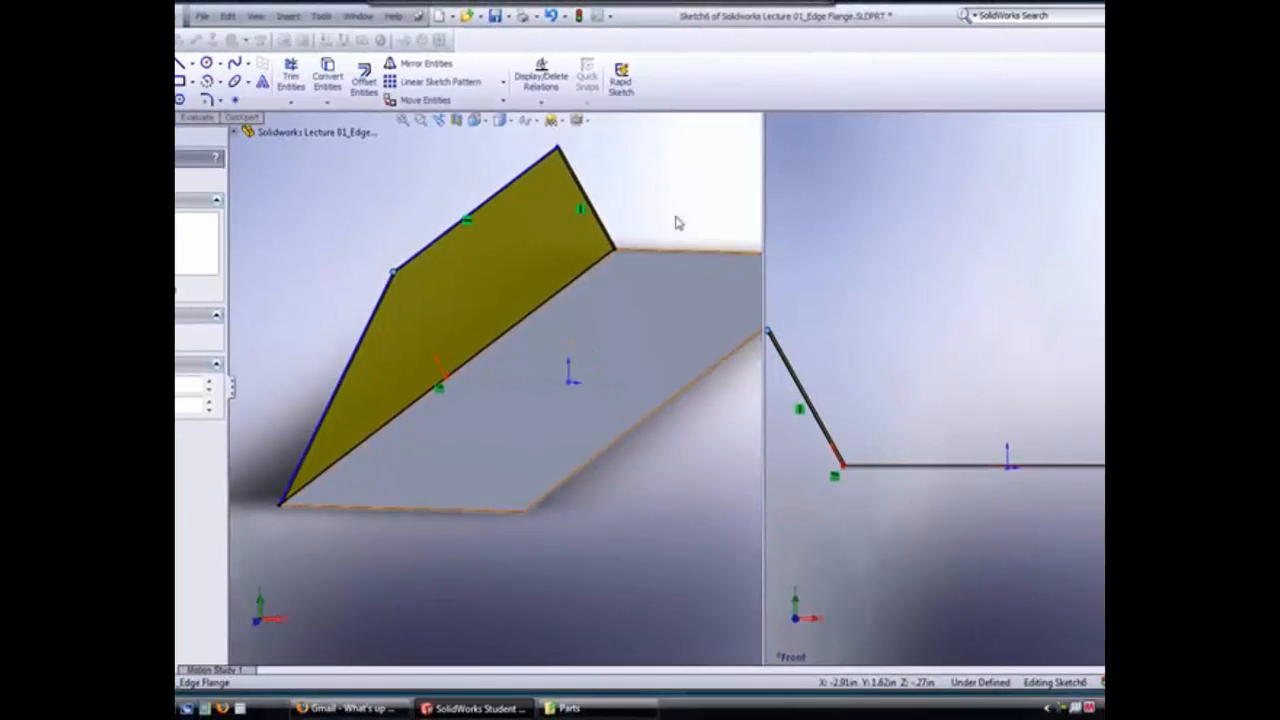
pyautogui.scroll(1, 666, 228)
pyautogui.scroll(1, 667, 229)
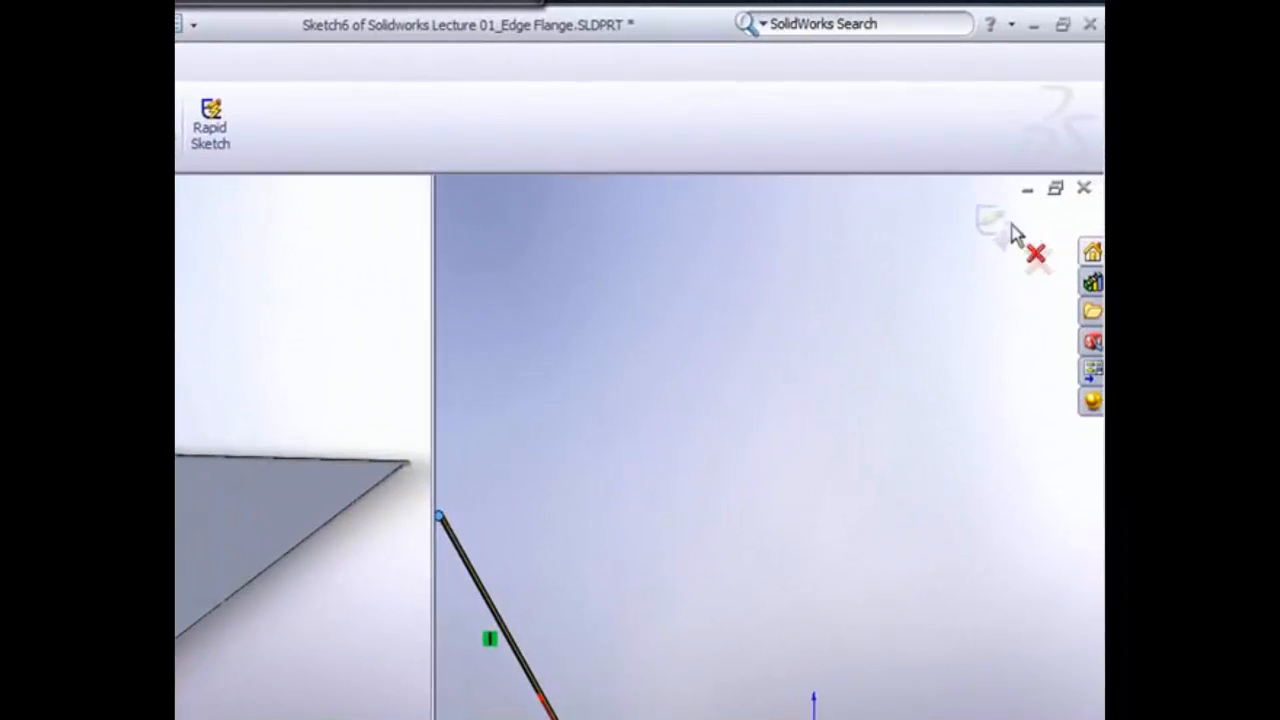
pyautogui.click(993, 225)
pyautogui.moveTo(305, 364); pyautogui.dragTo(253, 395, button='middle')
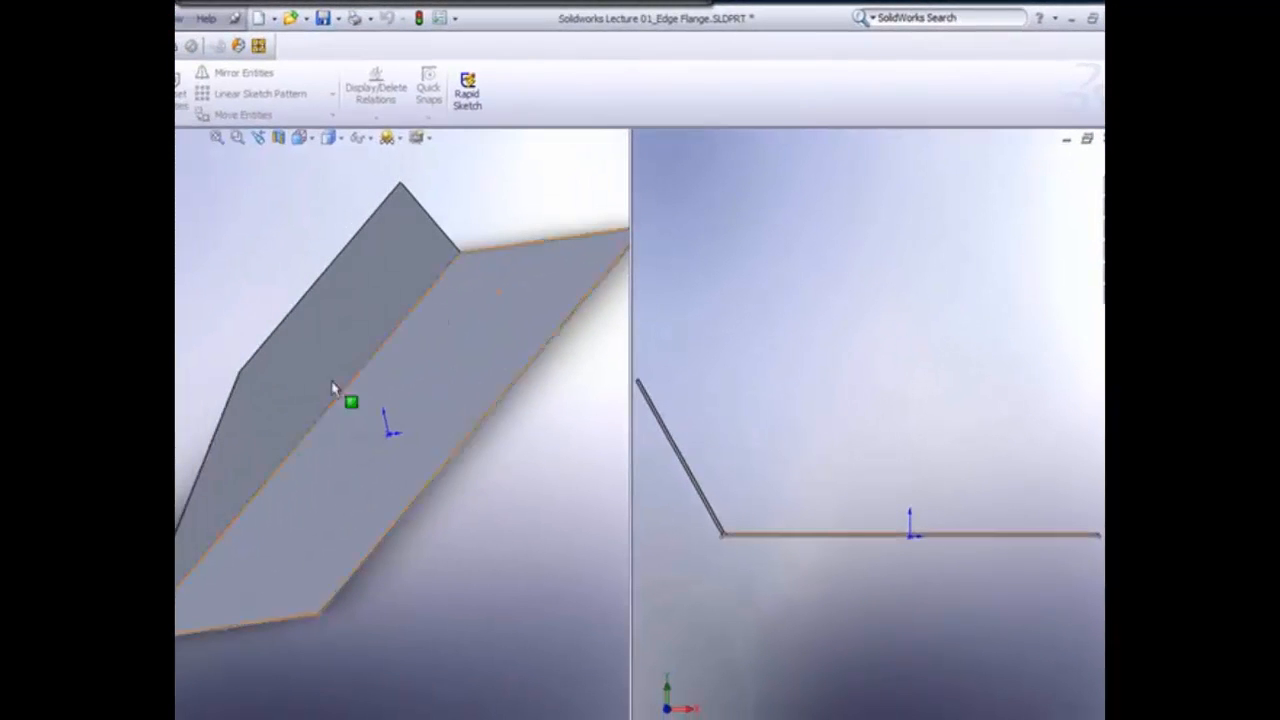
pyautogui.moveTo(333, 389); pyautogui.dragTo(391, 329, button='middle')
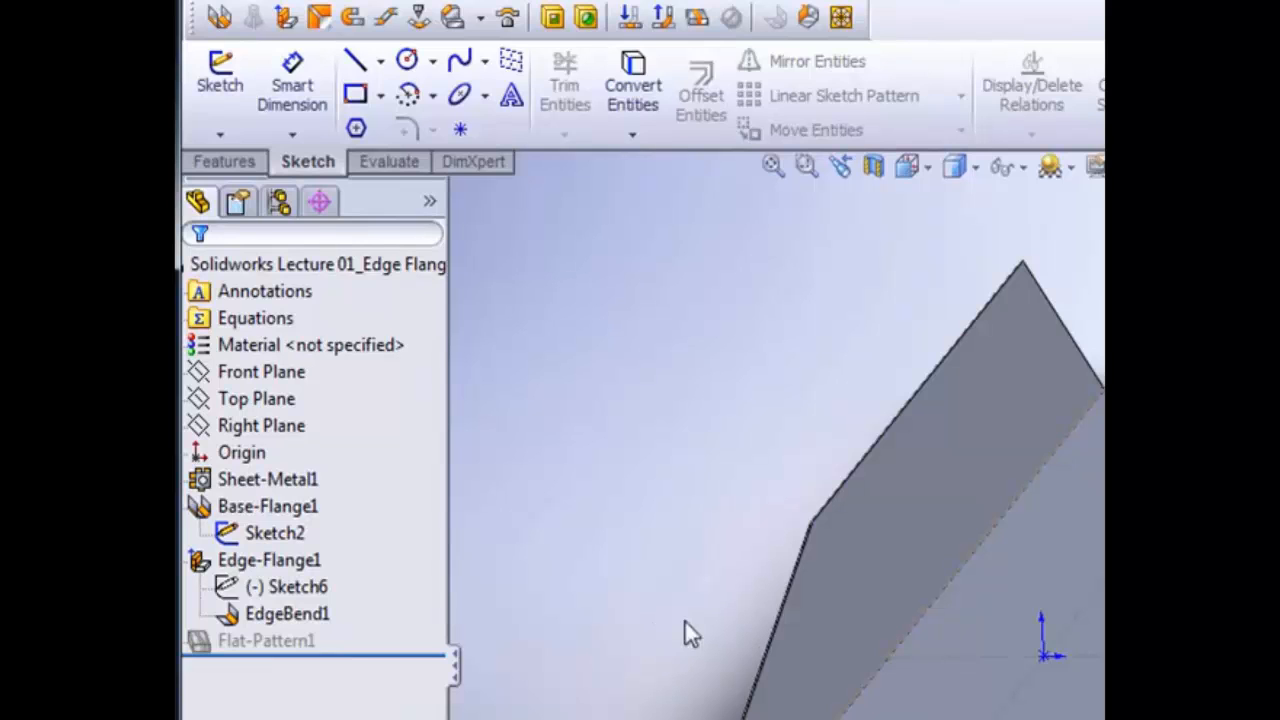
# Reopen the flange profile sketch, make the slanted side line vertical, move its outer corner closer to the bend, and exit the sketch
pyautogui.click(318, 592)
pyautogui.click(290, 590)
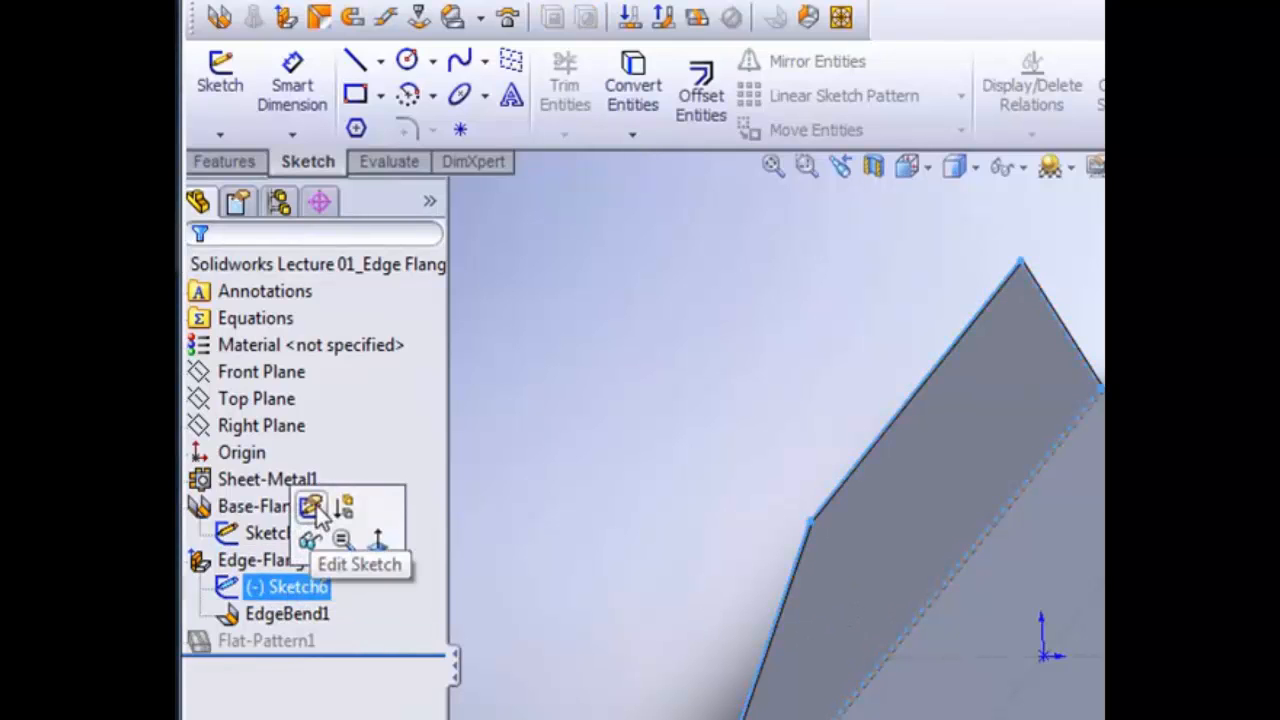
pyautogui.click(313, 507)
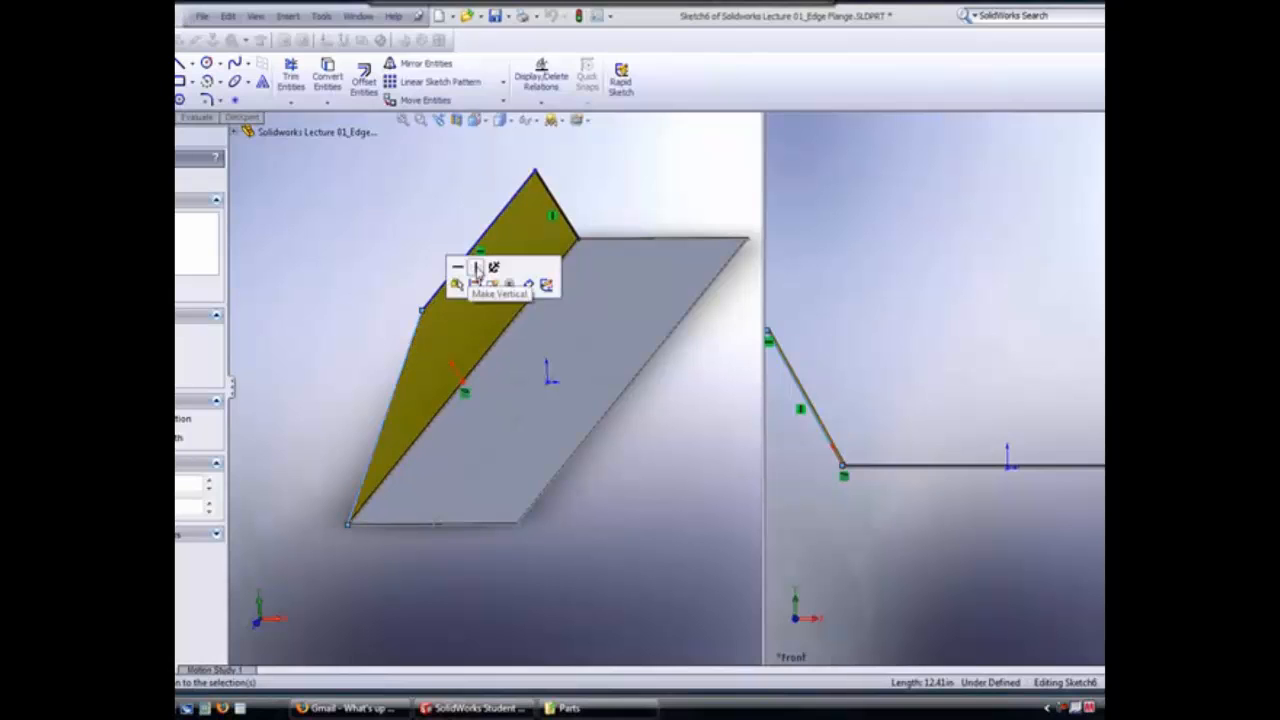
pyautogui.click(477, 268)
pyautogui.scroll(6, 437, 322)
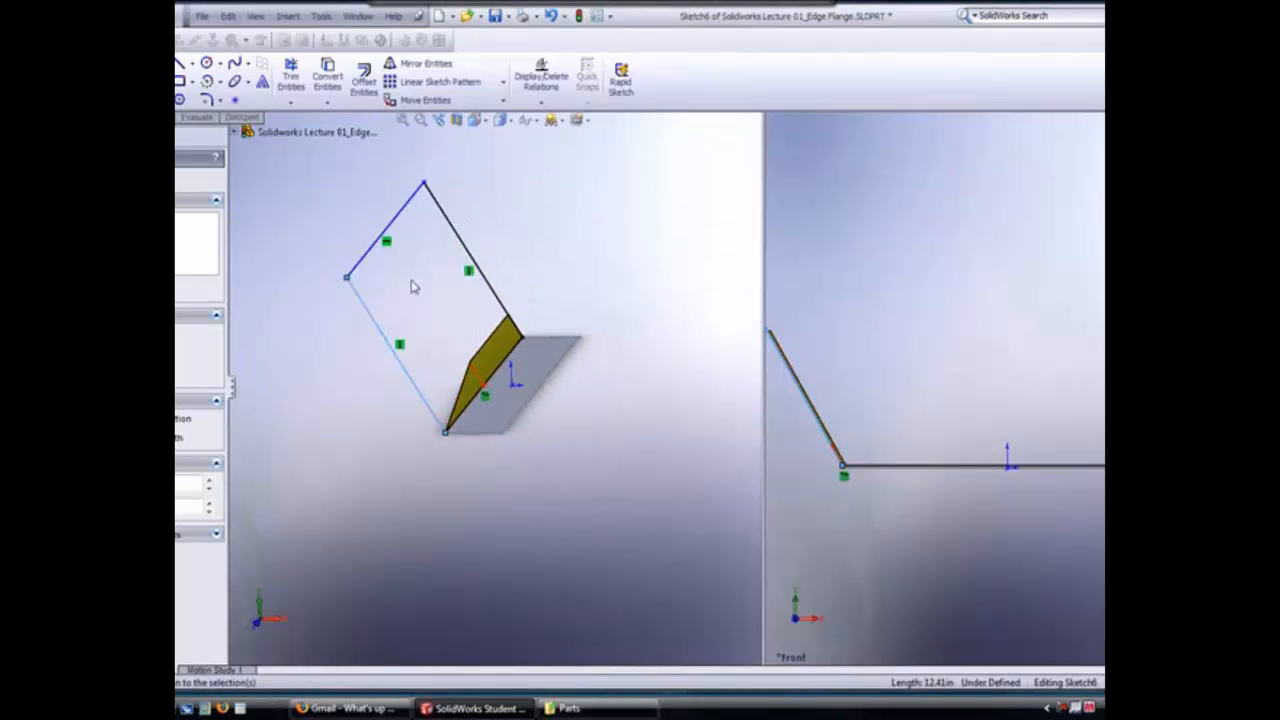
pyautogui.moveTo(347, 278); pyautogui.dragTo(432, 396)
pyautogui.scroll(-2, 461, 376)
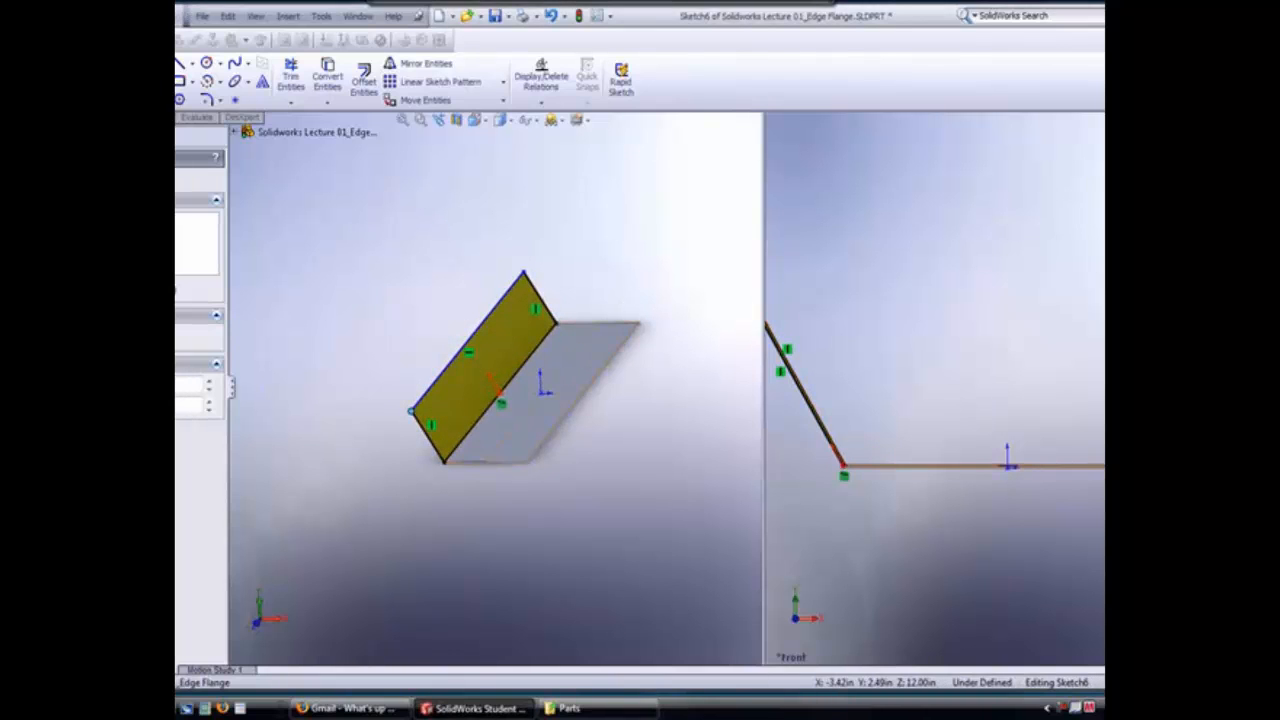
pyautogui.click(1176, 132)
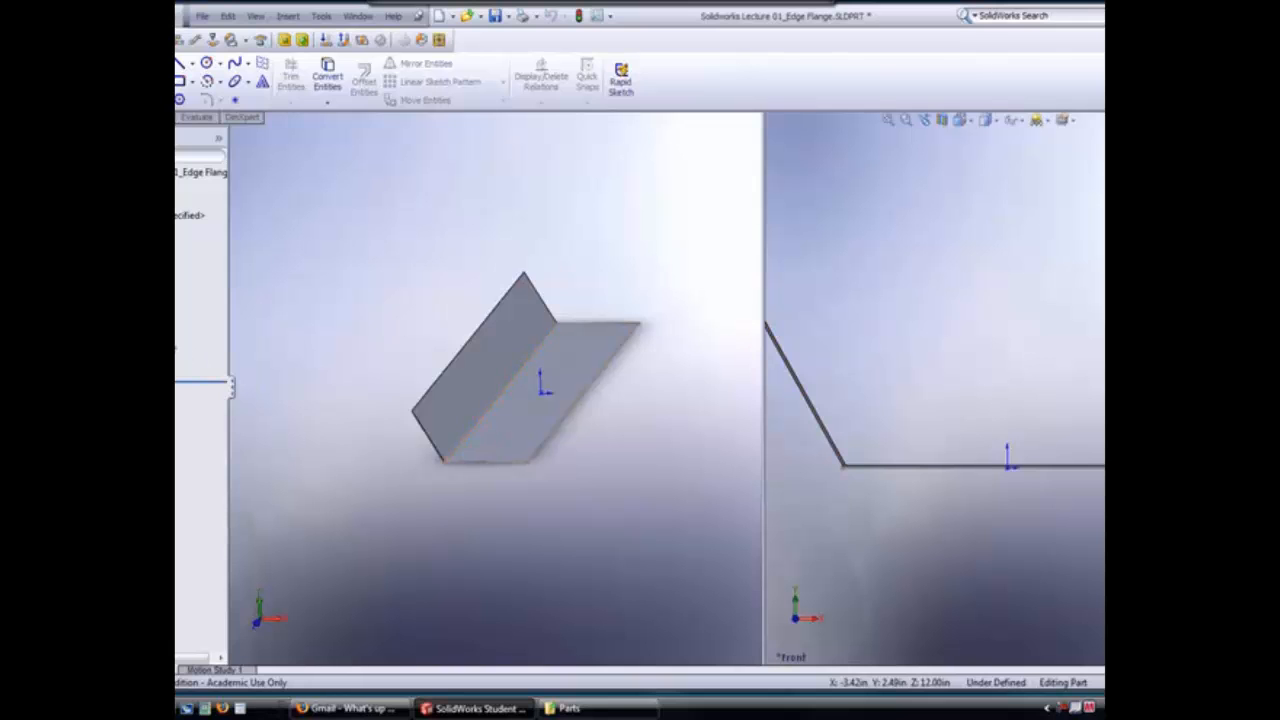
# Edit the edge flange feature, set its blind length to 2.00 in, and accept it
pyautogui.click(178, 342)
pyautogui.click(193, 306)
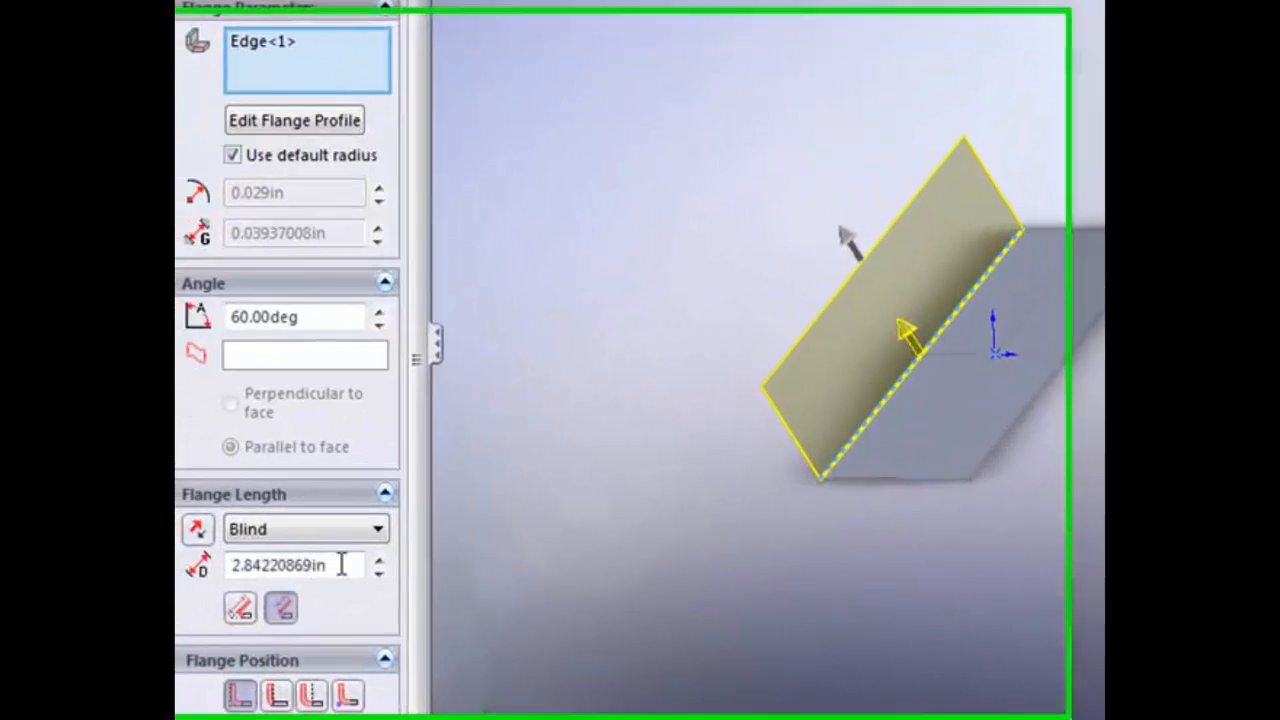
pyautogui.moveTo(340, 565)
pyautogui.mouseDown()
pyautogui.moveTo(204, 572)
pyautogui.moveTo(326, 573)
pyautogui.mouseUp()
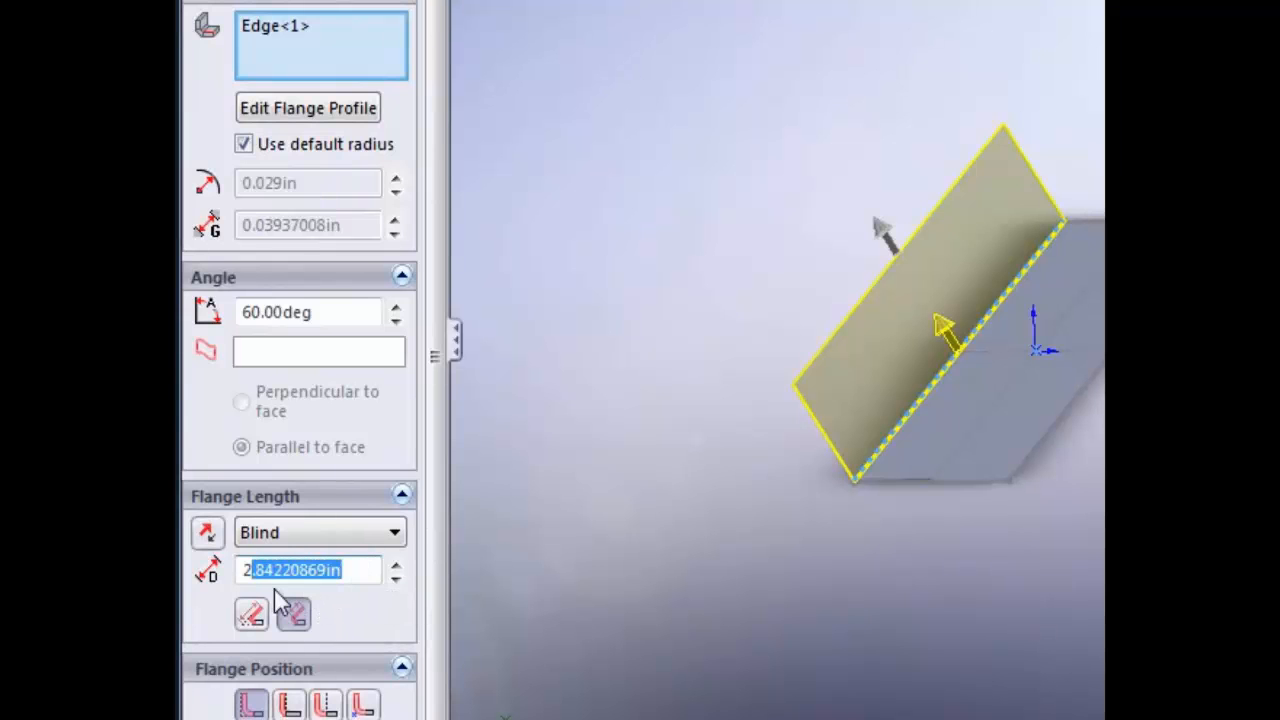
pyautogui.press('Delete')
pyautogui.press('Return')
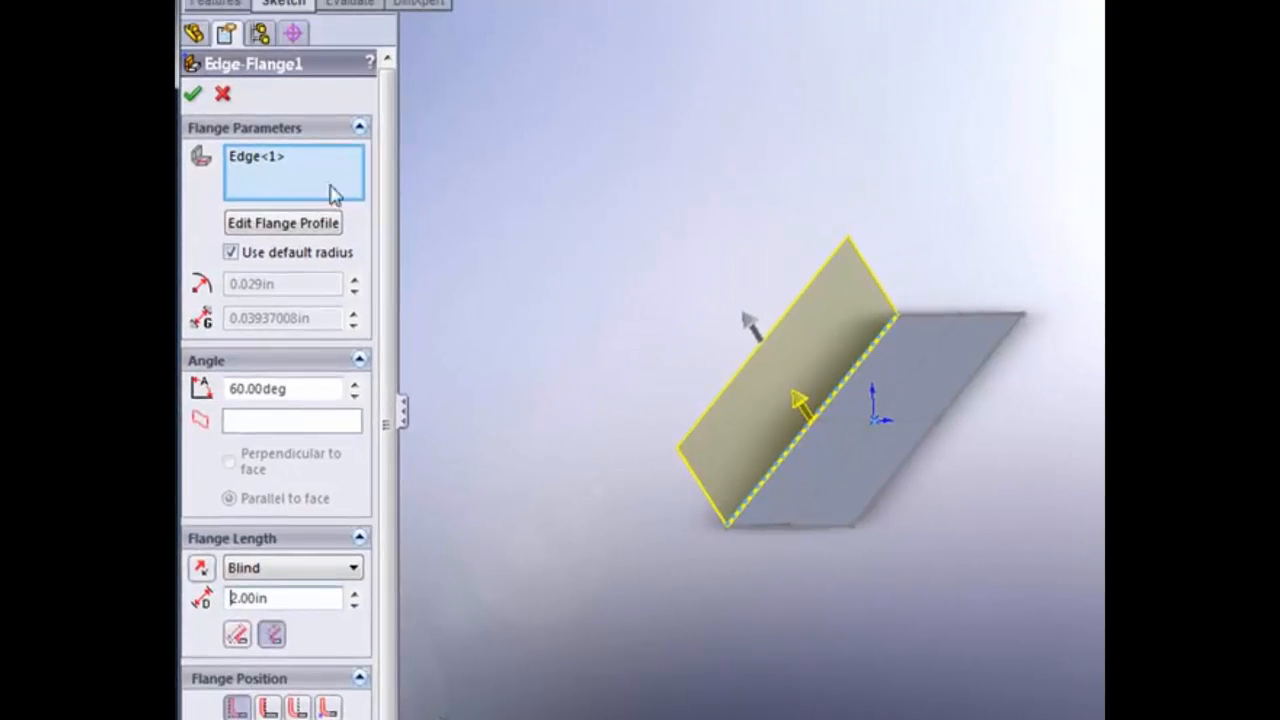
pyautogui.click(190, 94)
# Start a second Edge Flange on the upper edge of the existing flange and place it outward with a blind length of about 2.53 in
pyautogui.moveTo(708, 368); pyautogui.dragTo(724, 364, button='middle')
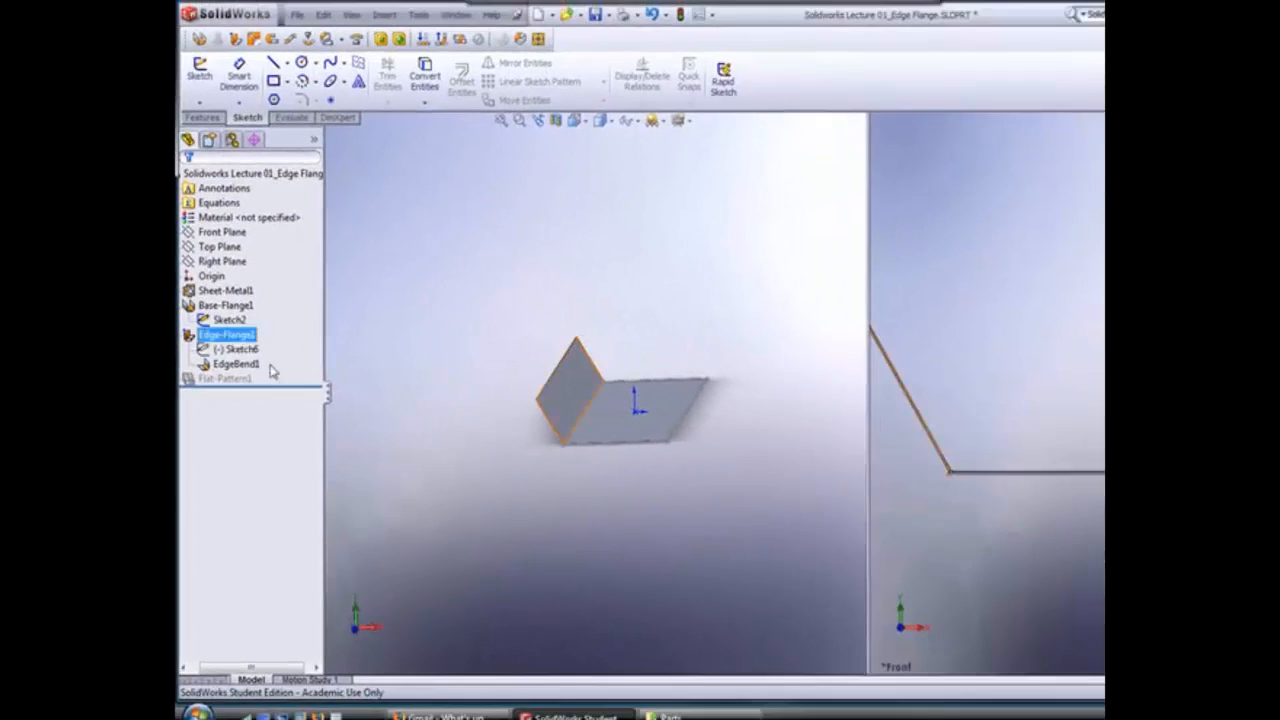
pyautogui.moveTo(236, 667); pyautogui.dragTo(208, 668)
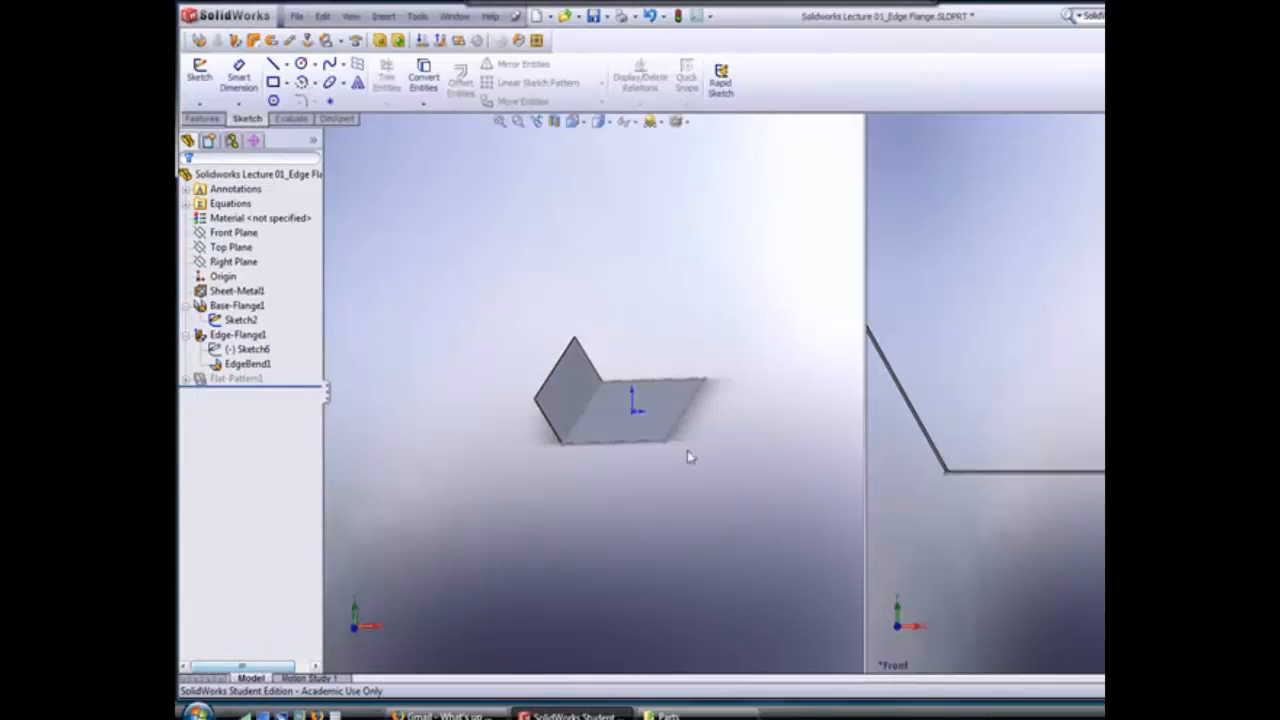
pyautogui.moveTo(688, 437); pyautogui.dragTo(665, 327, button='middle')
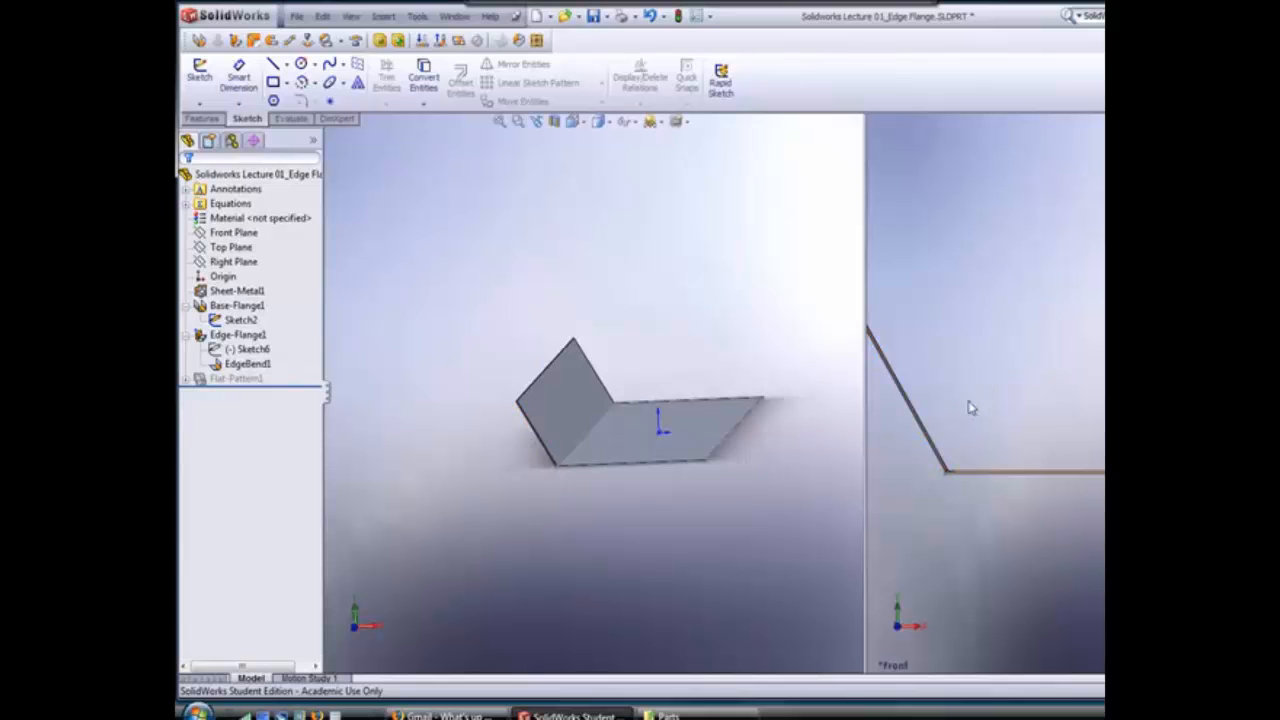
pyautogui.scroll(2, 969, 407)
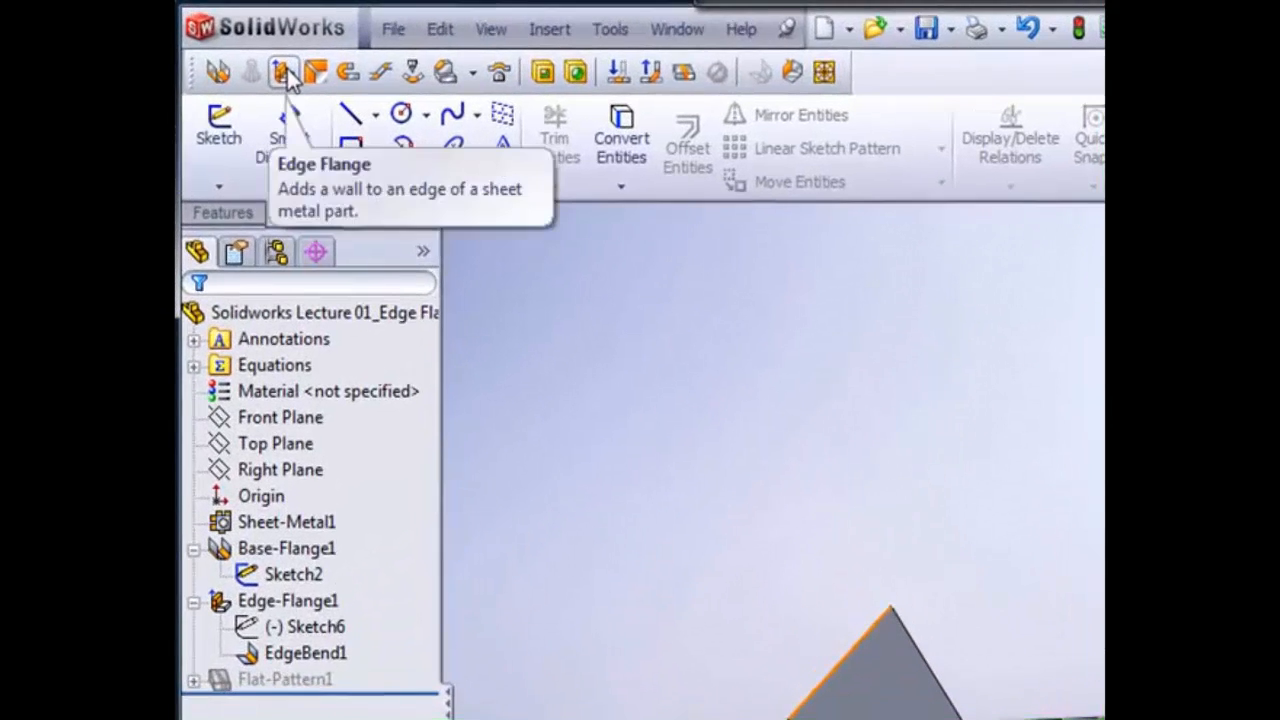
pyautogui.click(238, 41)
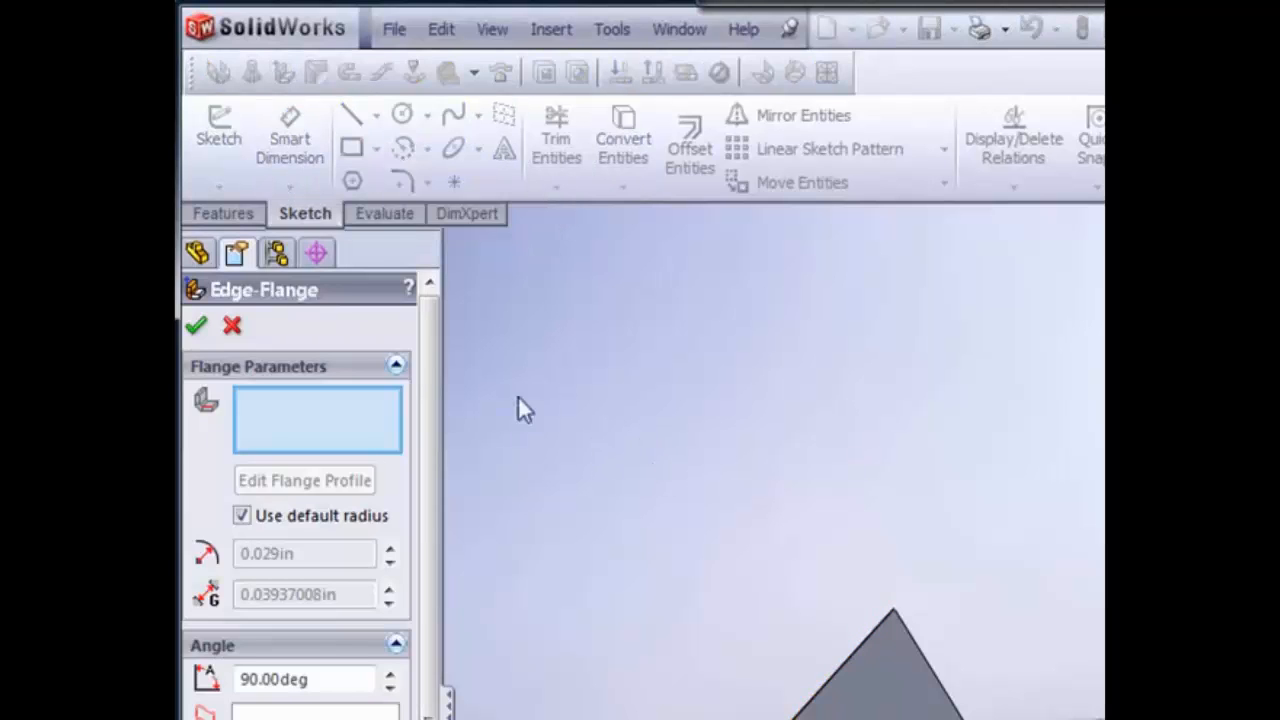
pyautogui.moveTo(652, 441); pyautogui.dragTo(663, 586, button='middle')
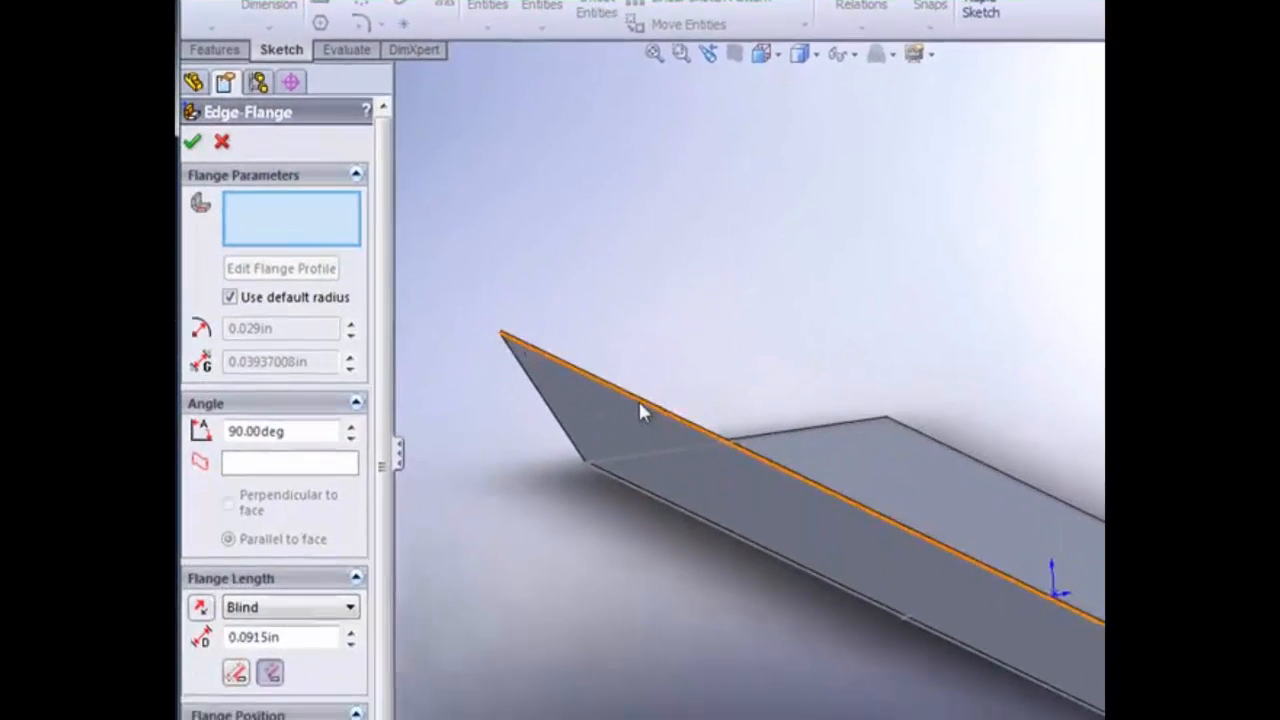
pyautogui.click(640, 405)
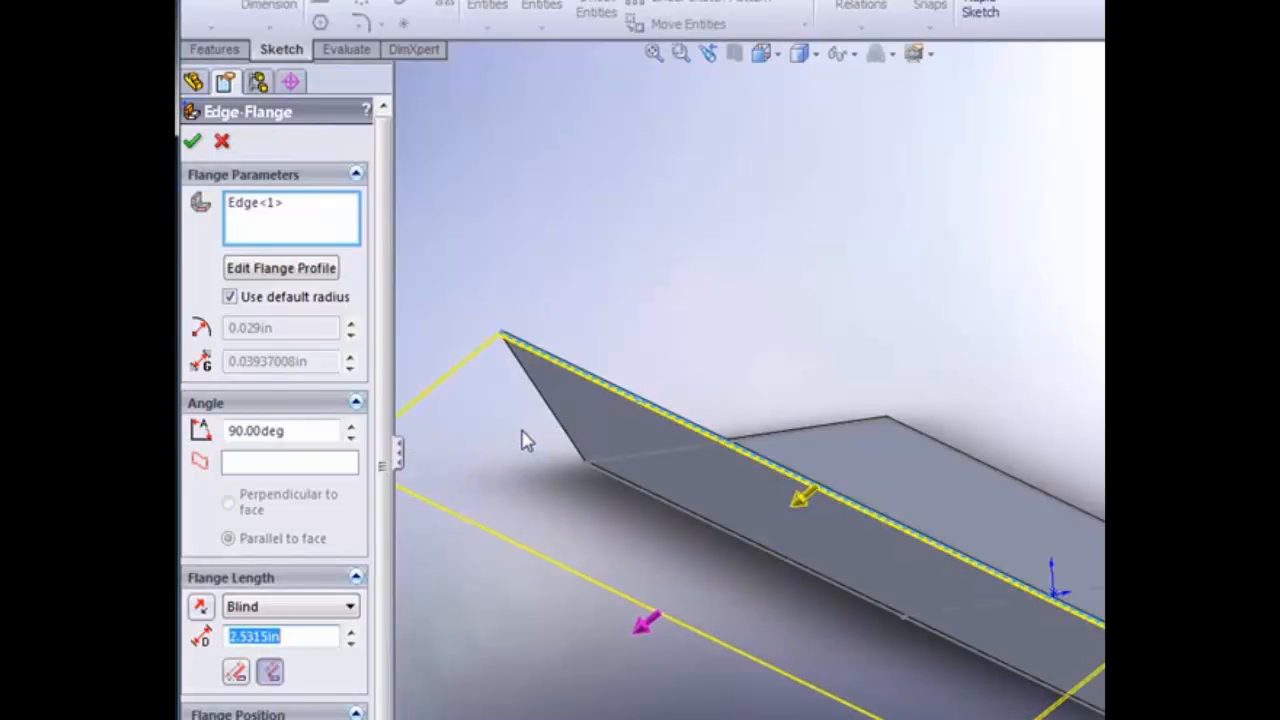
pyautogui.click(527, 441)
pyautogui.moveTo(651, 357); pyautogui.dragTo(700, 290, button='middle')
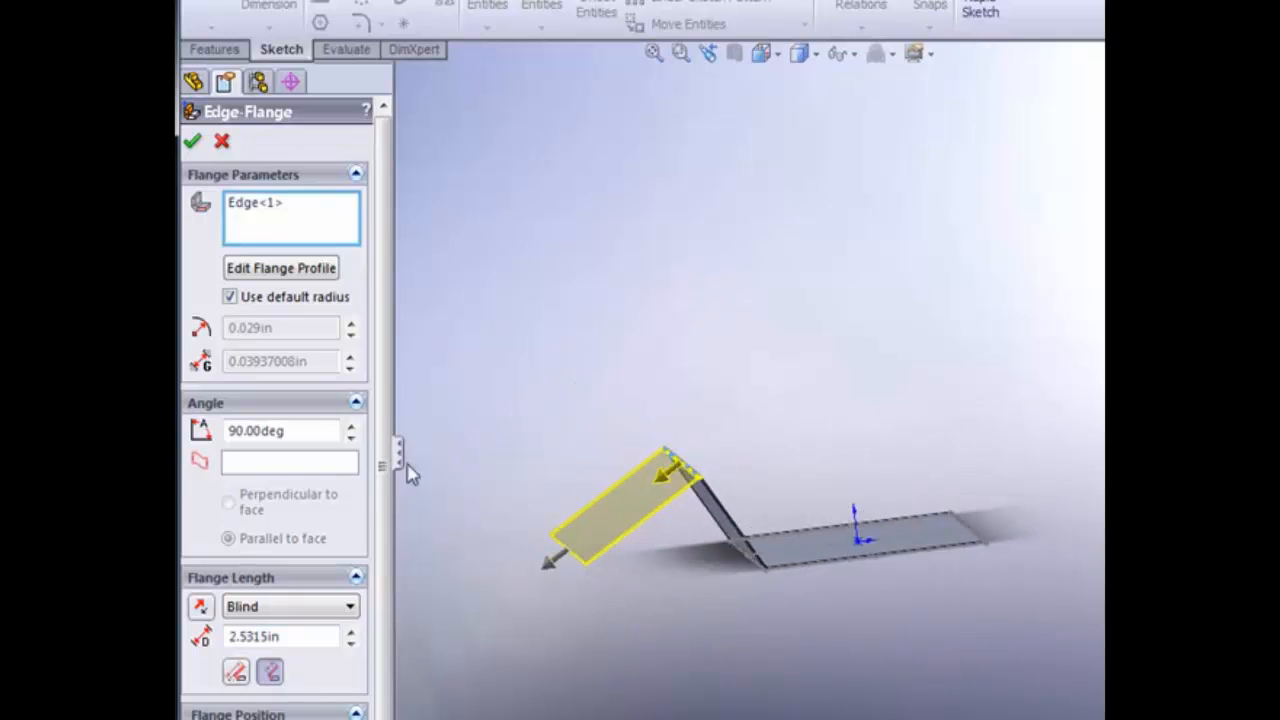
pyautogui.moveTo(616, 381); pyautogui.dragTo(783, 483, button='middle')
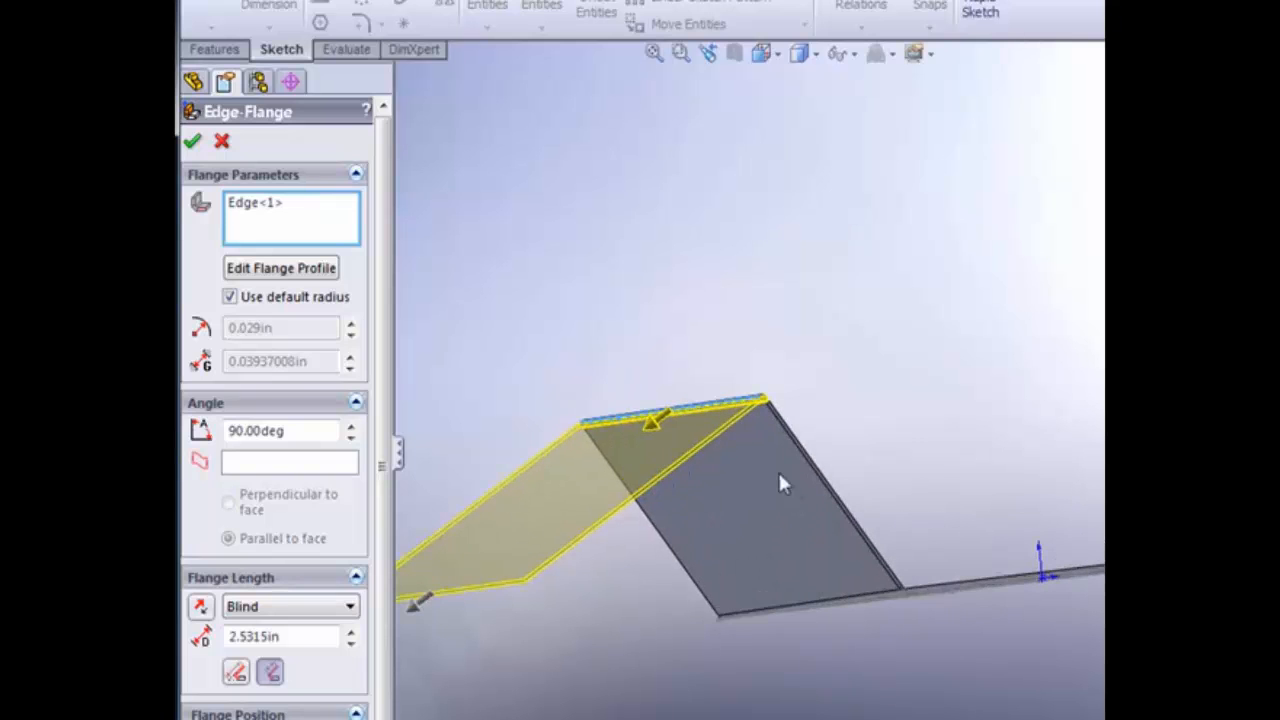
# Adjust the new flange's angle to 107 degrees and compare the preview in both views
pyautogui.click(350, 438)
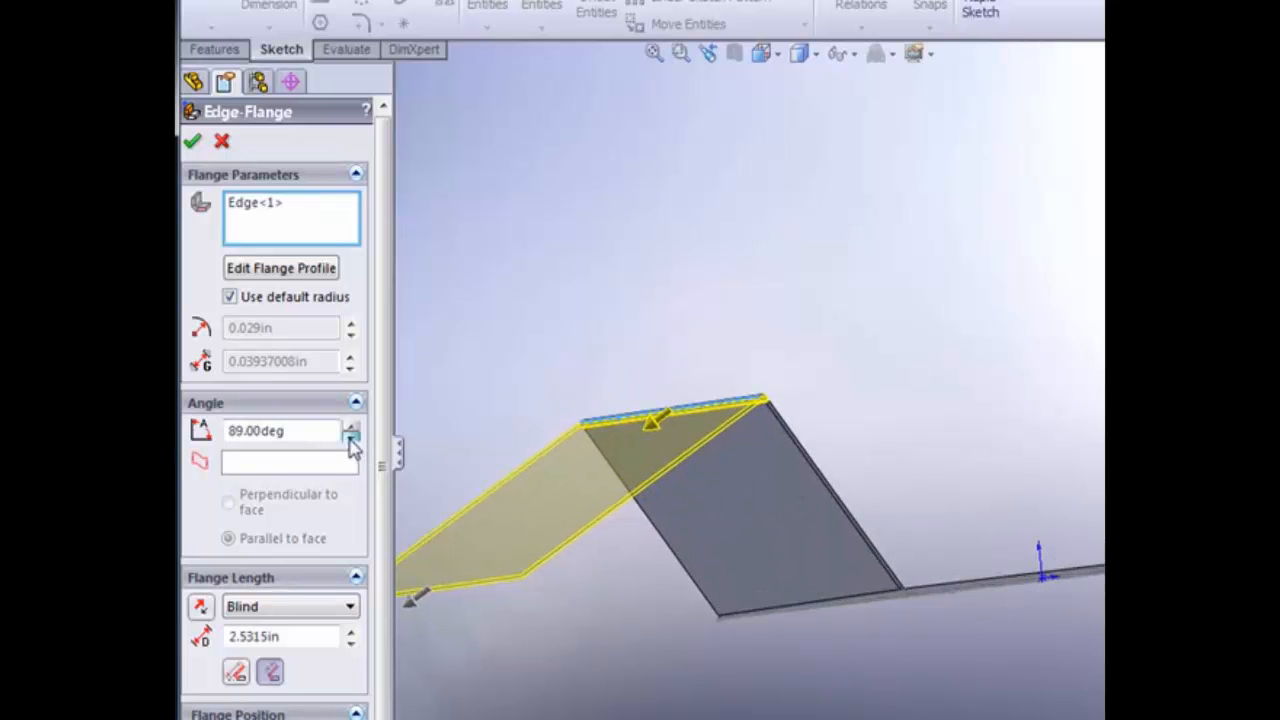
pyautogui.click(350, 438)
pyautogui.click(353, 425)
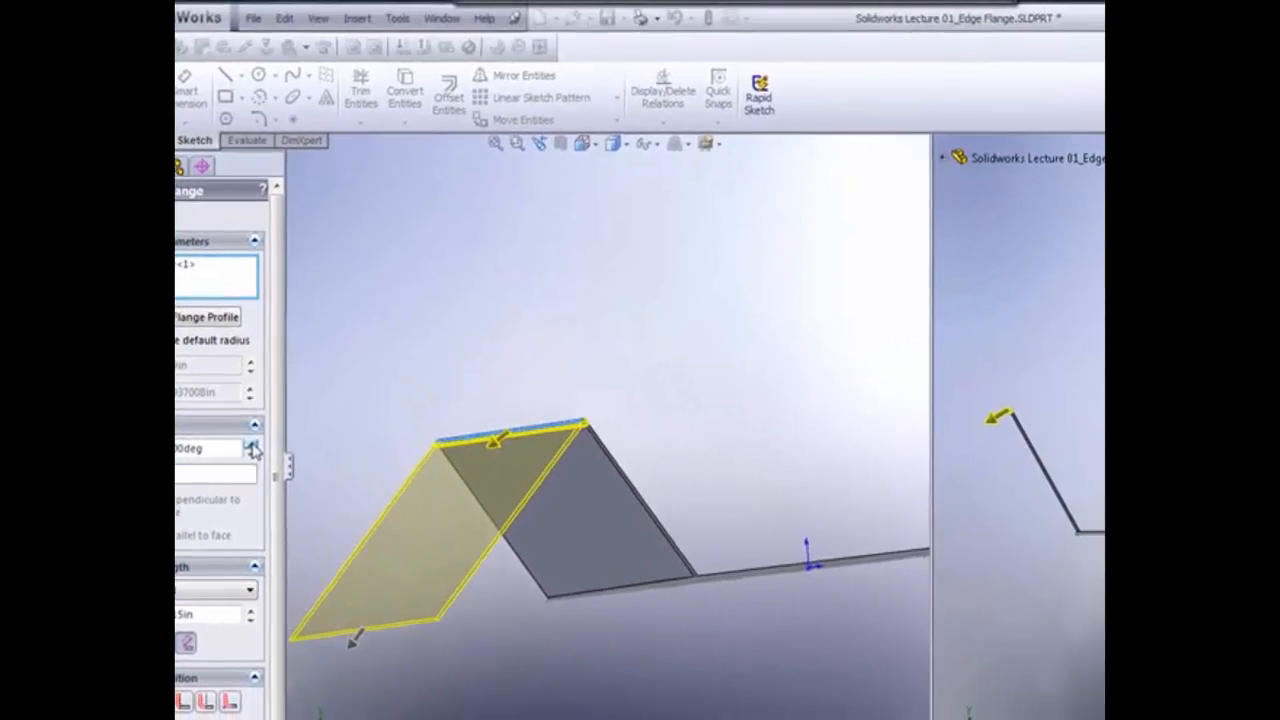
pyautogui.moveTo(947, 341); pyautogui.dragTo(946, 342, button='middle')
pyautogui.moveTo(730, 377); pyautogui.dragTo(746, 354, button='middle')
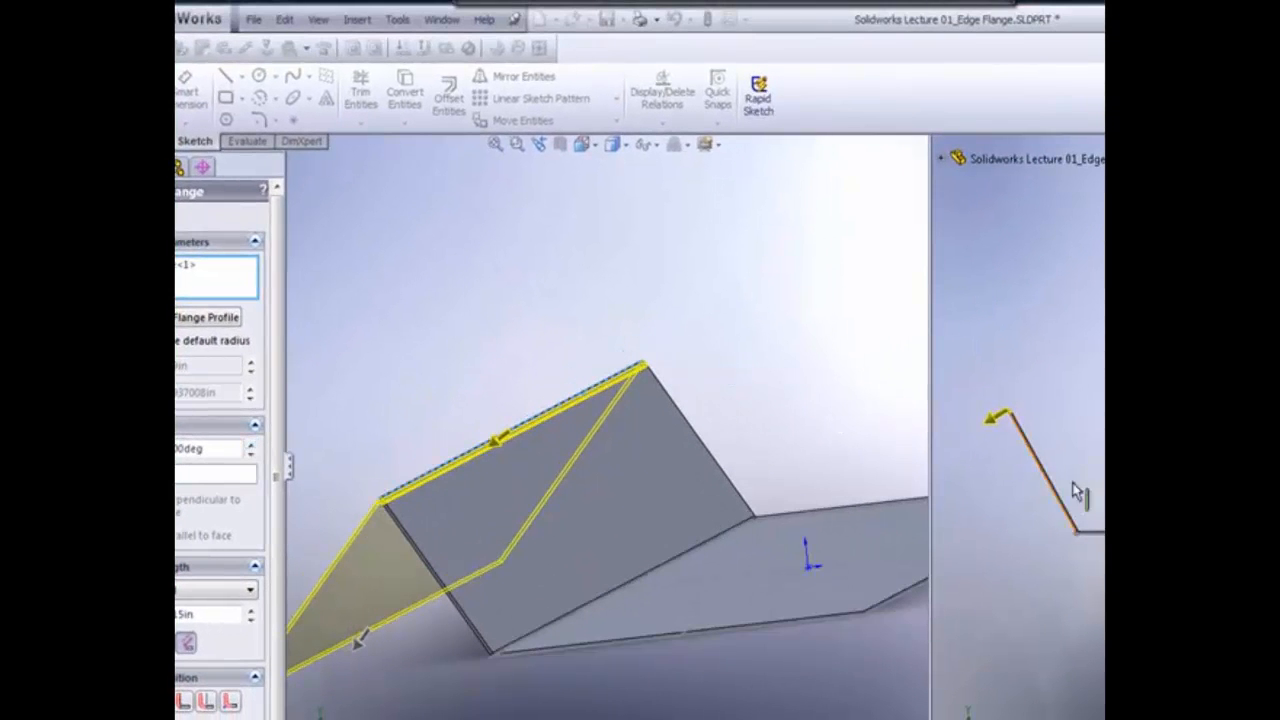
pyautogui.scroll(-2, 988, 487)
pyautogui.scroll(4, 984, 484)
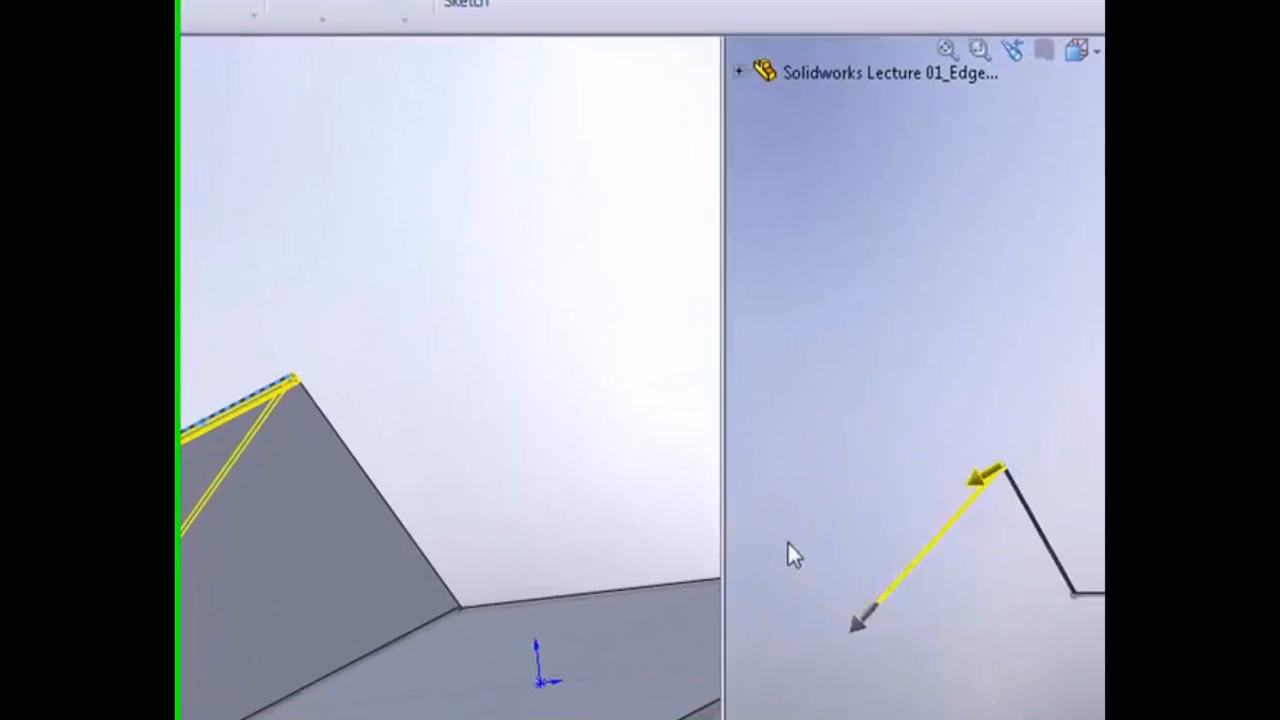
pyautogui.scroll(-3, 1007, 572)
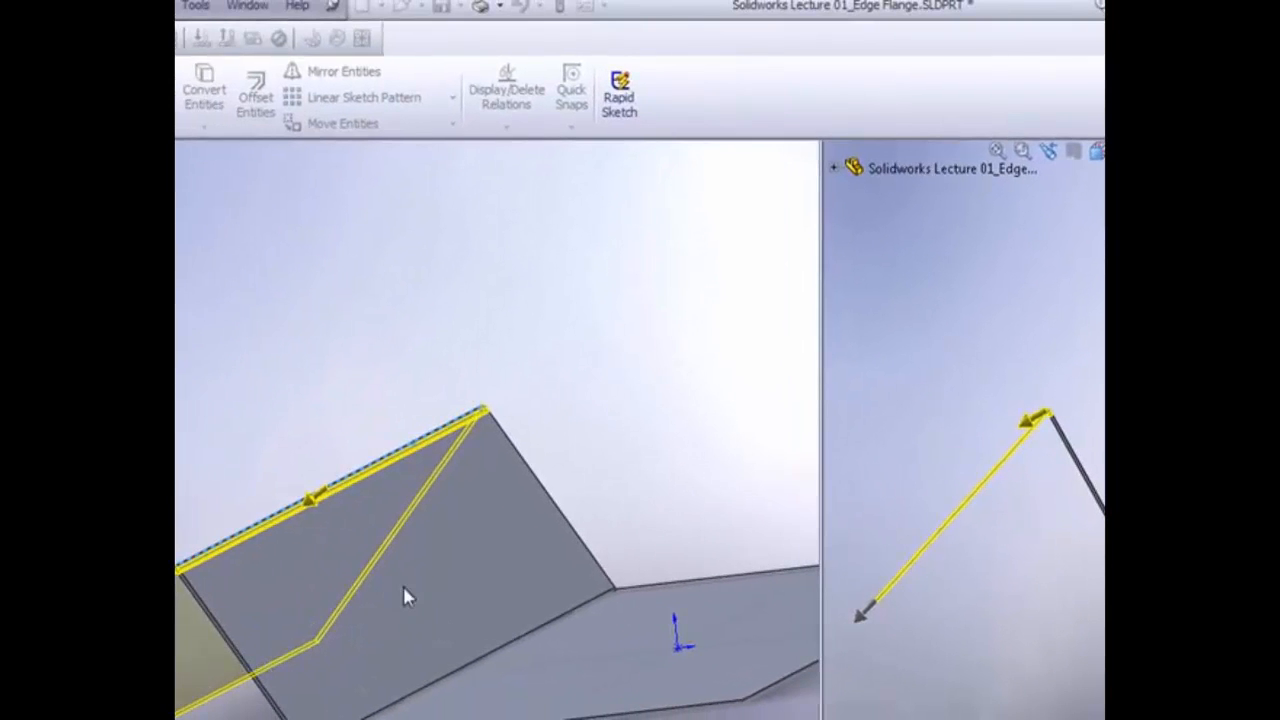
pyautogui.moveTo(403, 587); pyautogui.dragTo(430, 599, button='middle')
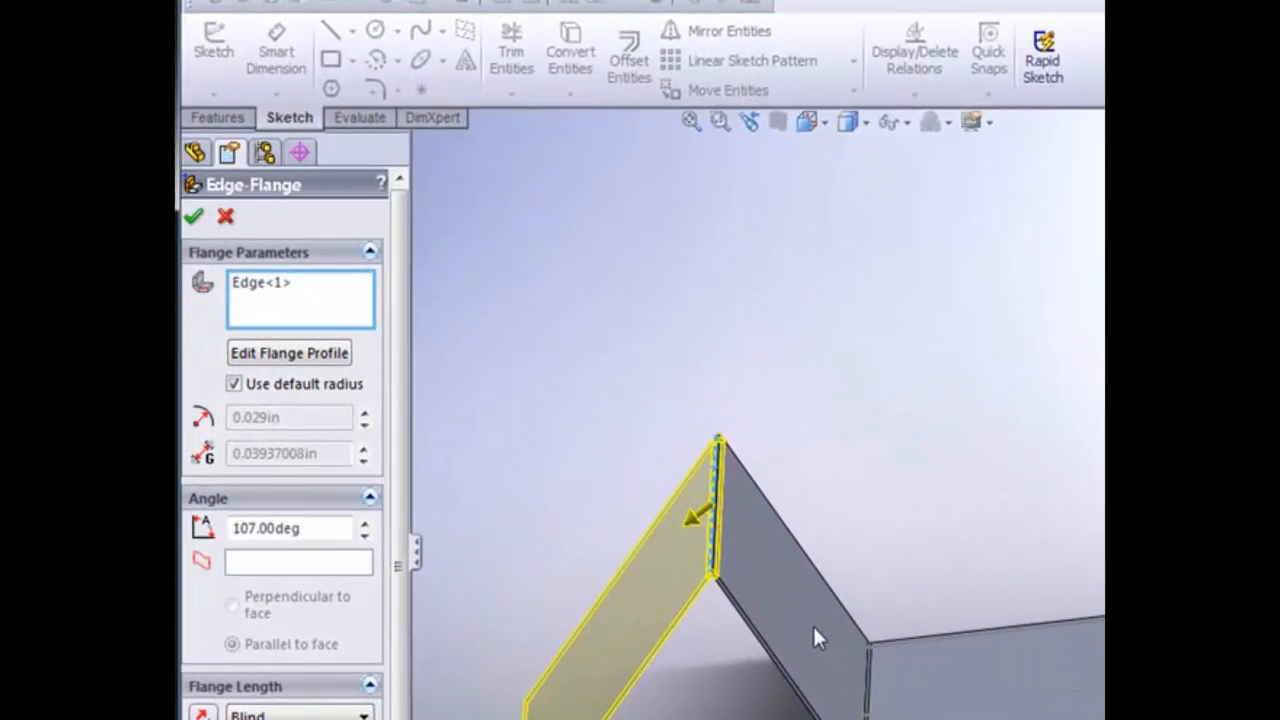
# Set the new flange's angle to 90 degrees and inspect the preview from the side
pyautogui.moveTo(331, 535); pyautogui.dragTo(190, 540)
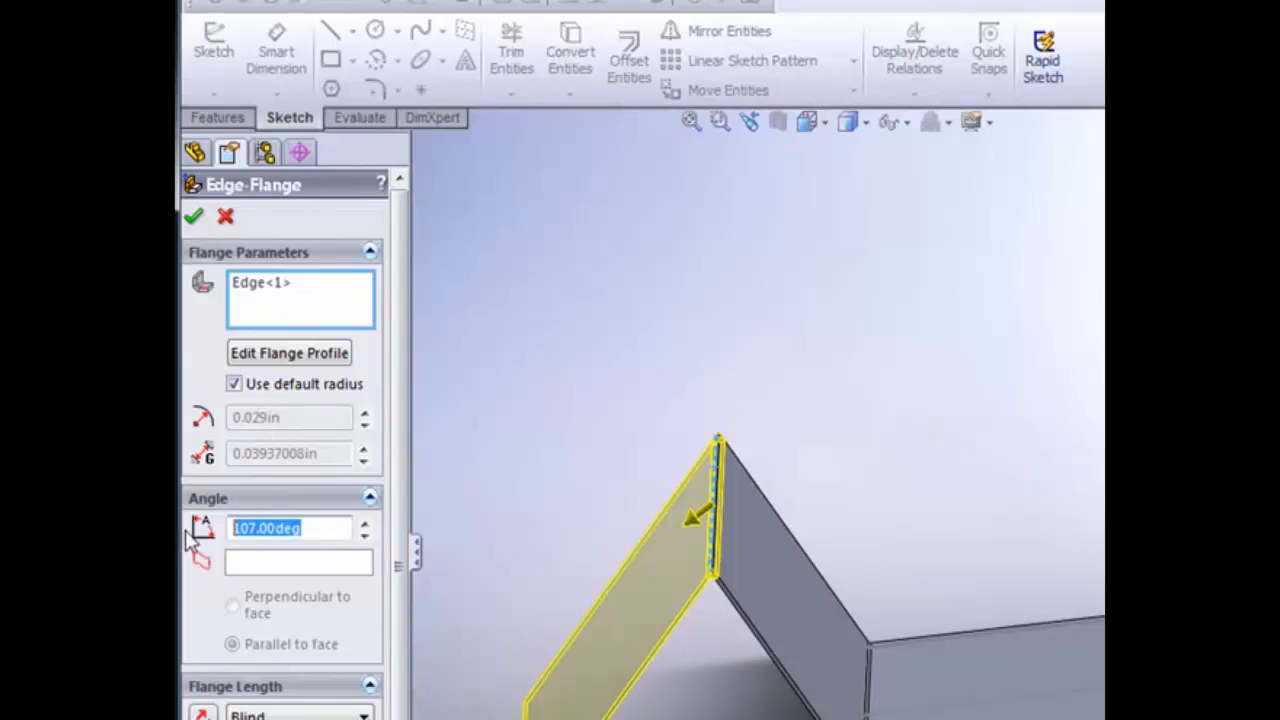
pyautogui.write('90')
pyautogui.press('Return')
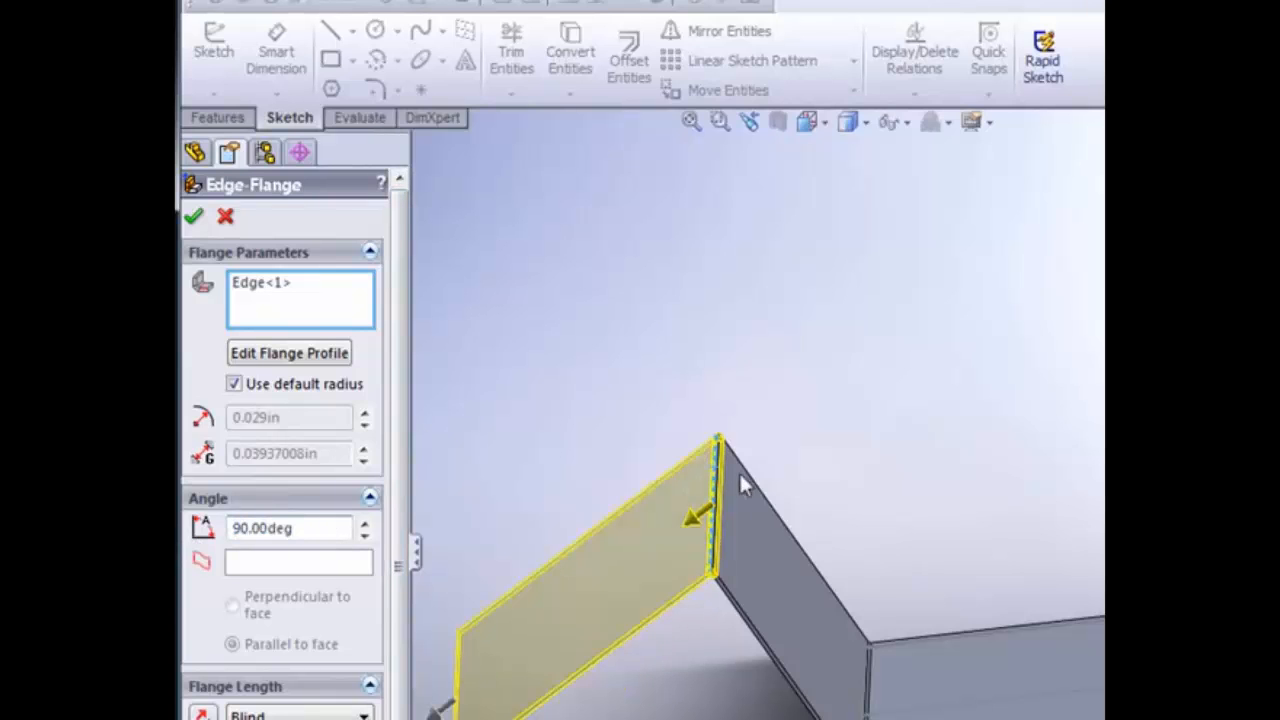
pyautogui.moveTo(740, 475); pyautogui.dragTo(745, 470, button='middle')
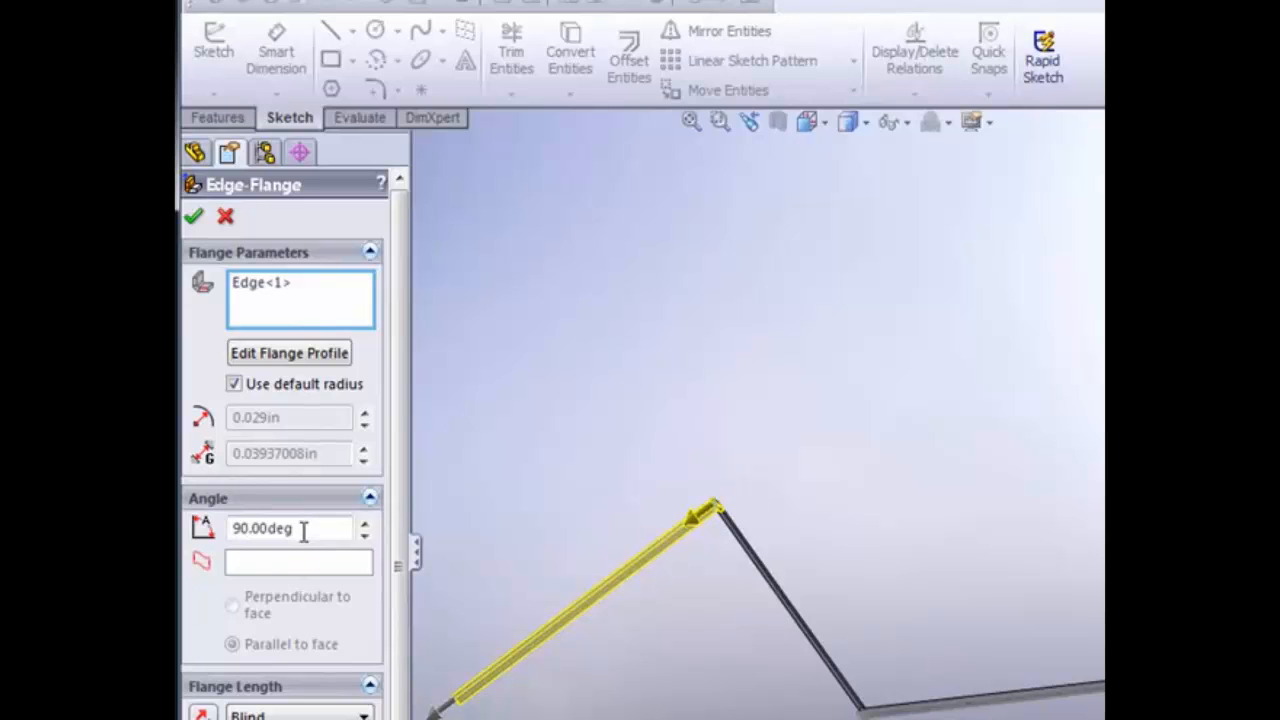
# Set the second flange's angle to 30 degrees and check the preview in both views
pyautogui.moveTo(303, 530); pyautogui.dragTo(246, 543)
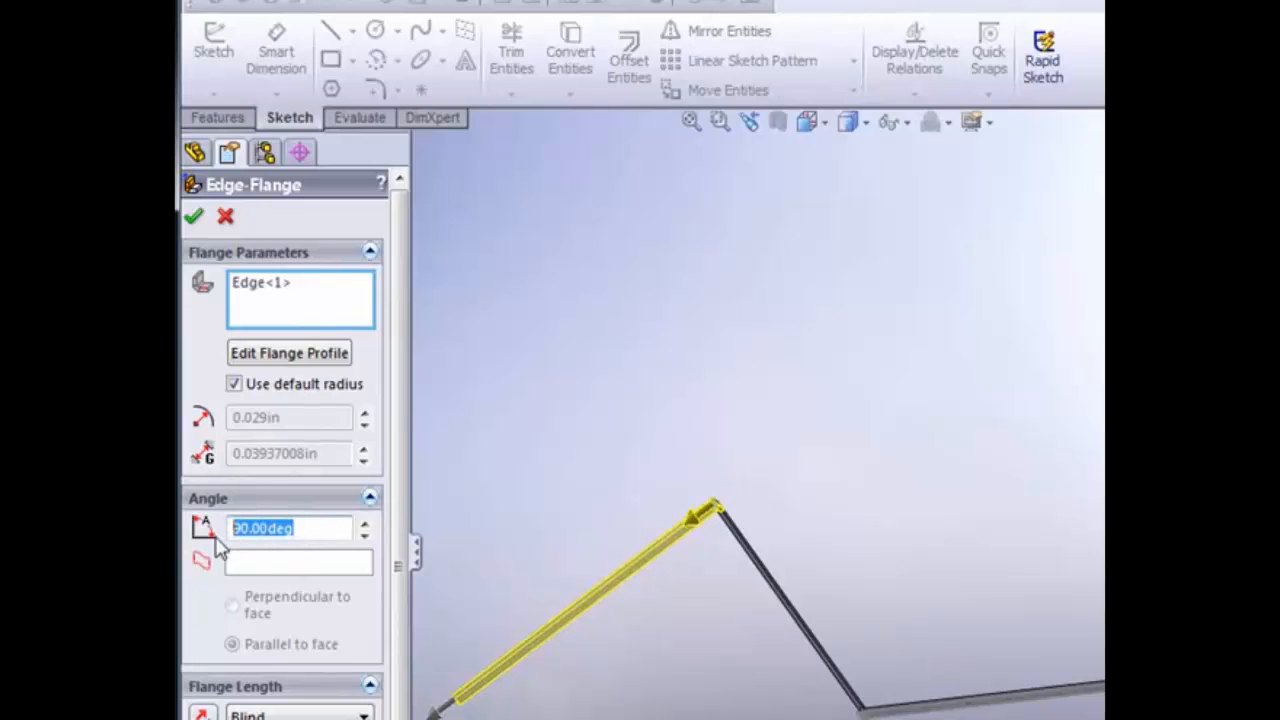
pyautogui.press('Return')
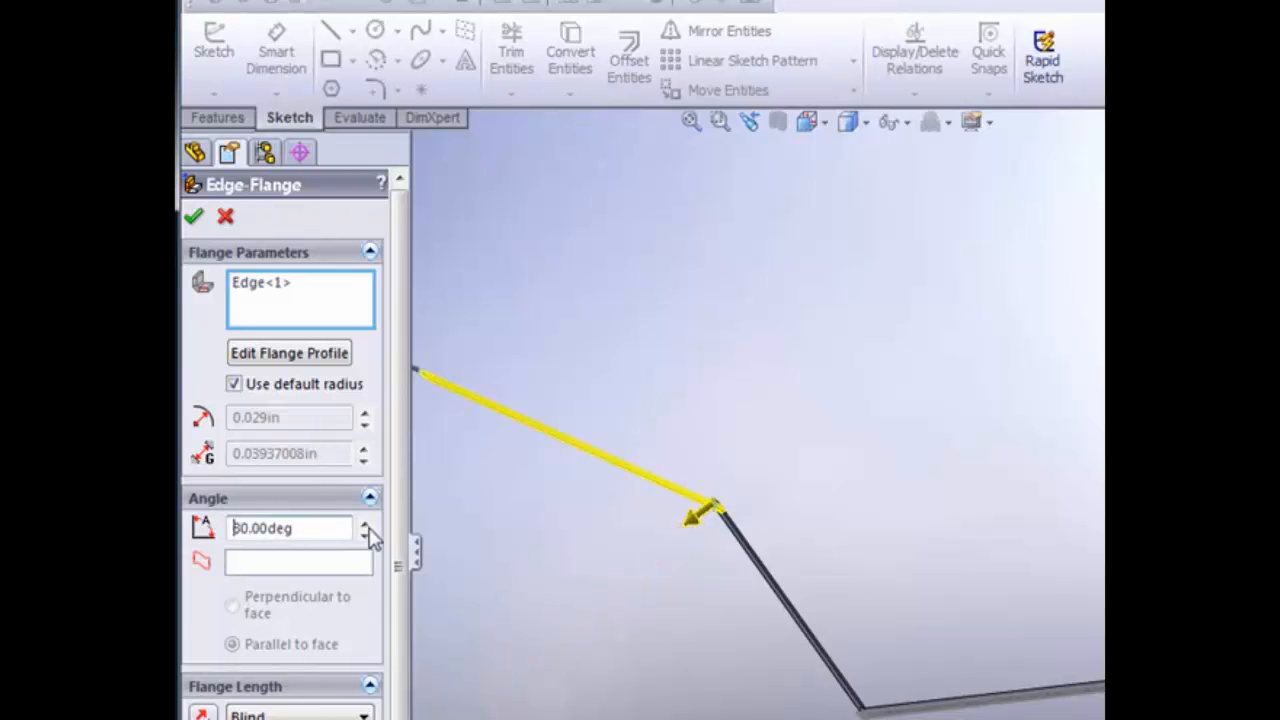
pyautogui.moveTo(663, 543); pyautogui.dragTo(680, 578, button='middle')
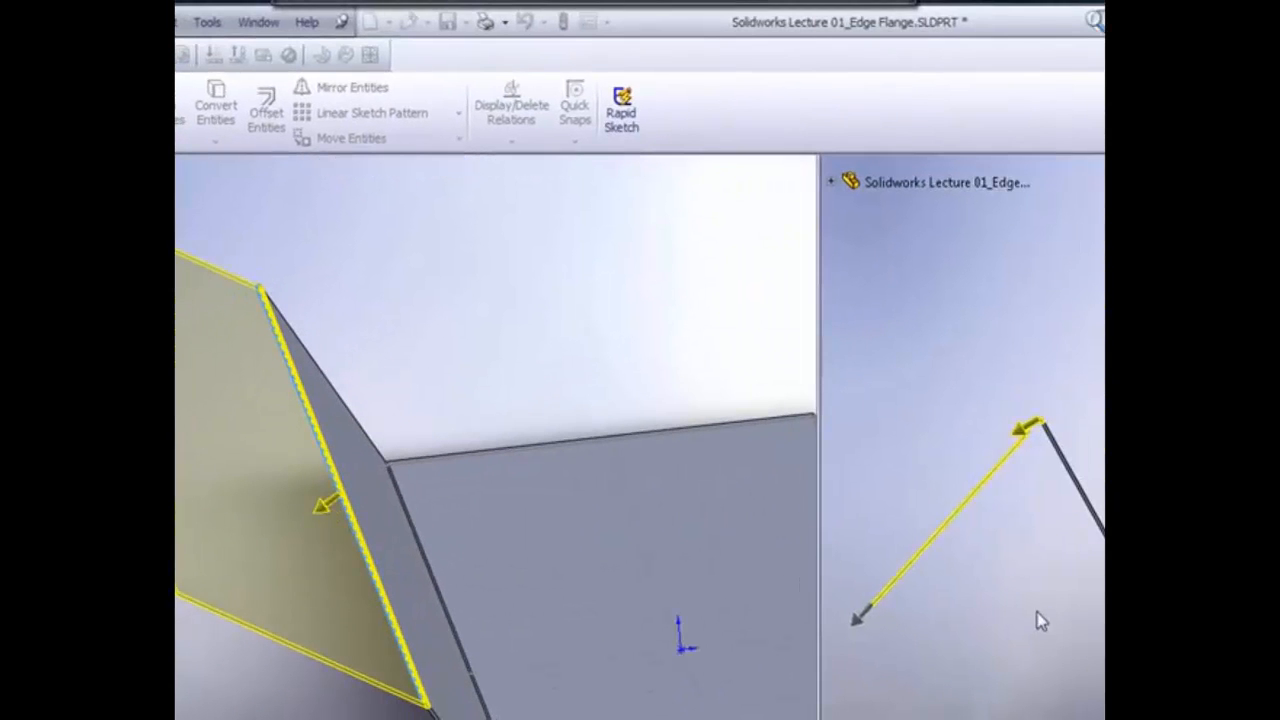
pyautogui.scroll(-2, 966, 415)
pyautogui.scroll(4, 966, 416)
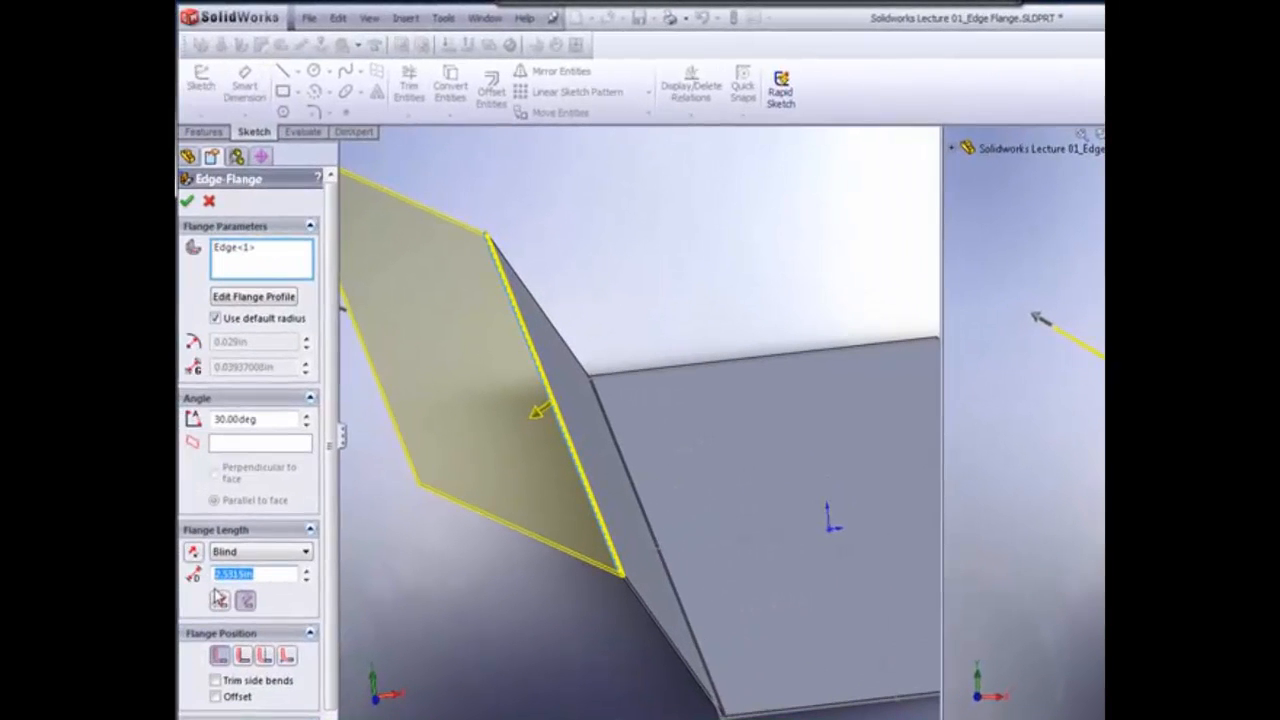
# Set the second flange's blind length to 2.00 in and its angle to 60 degrees
pyautogui.press('Return')
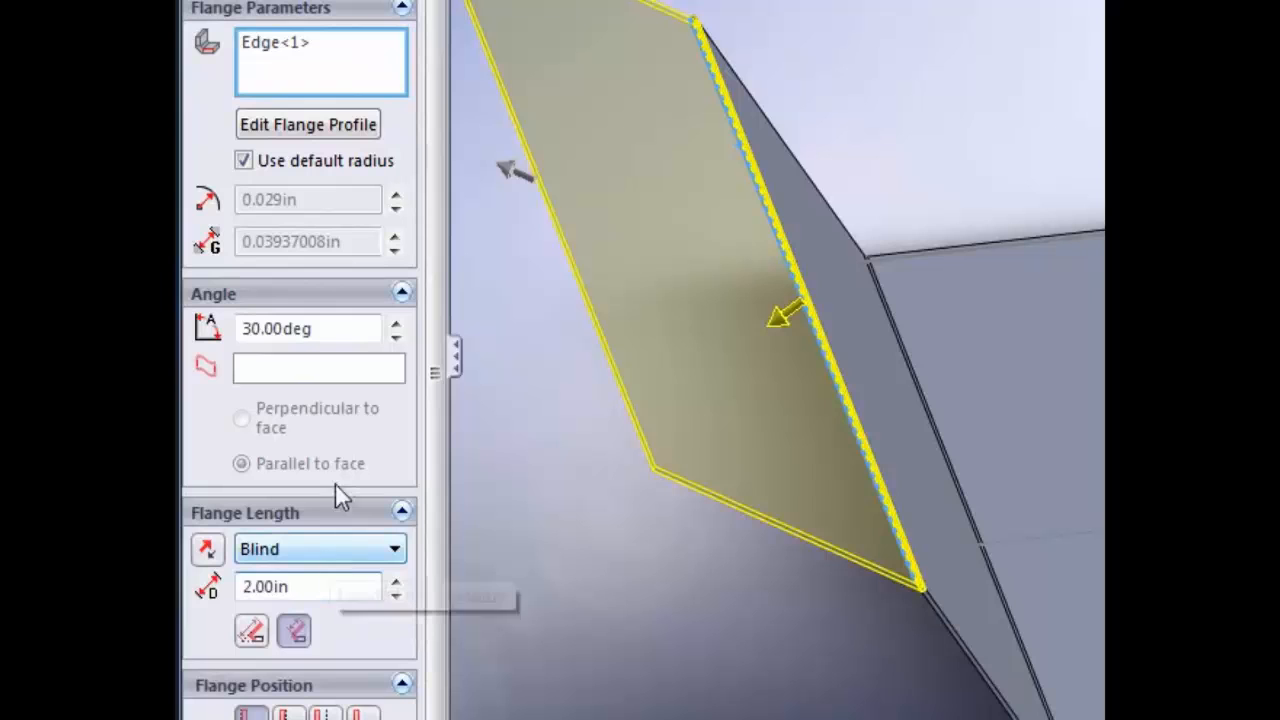
pyautogui.doubleClick(295, 331)
pyautogui.write('50')
pyautogui.press('Return')
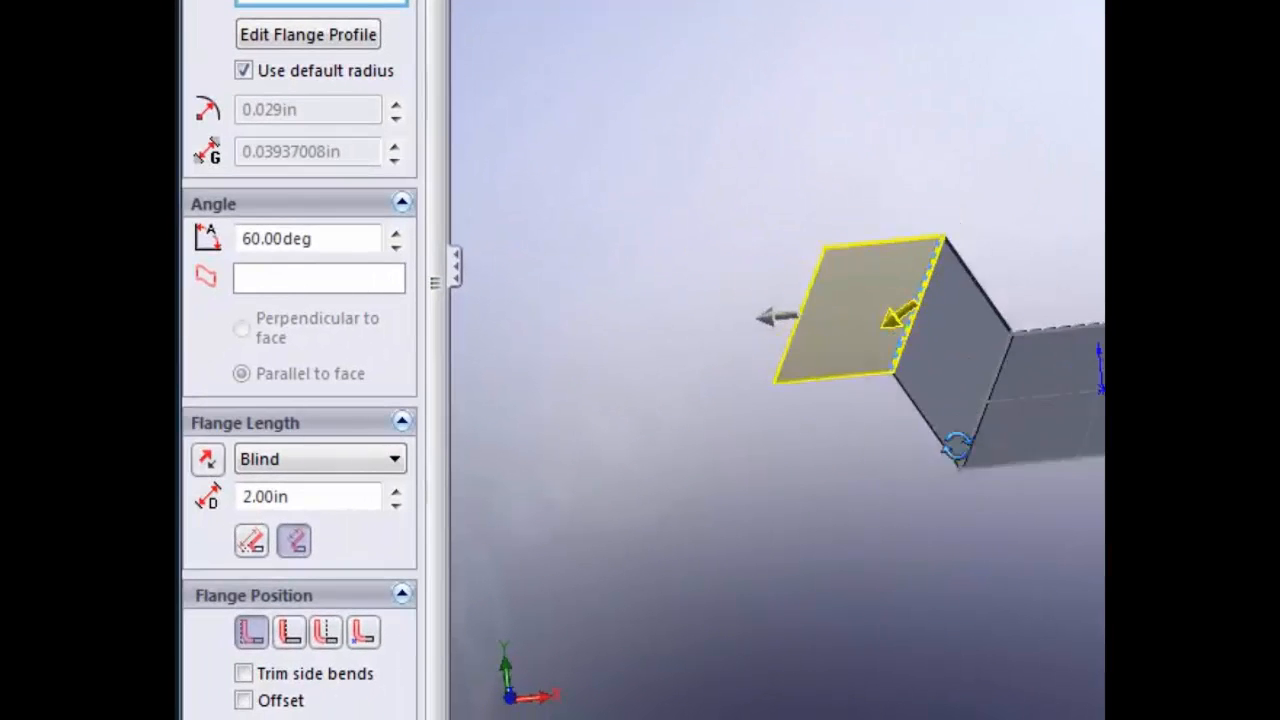
# Inspect the second flange's bend preview up close in the front view and accept the flange
pyautogui.moveTo(957, 446); pyautogui.dragTo(954, 402, button='middle')
pyautogui.scroll(-3, 954, 401)
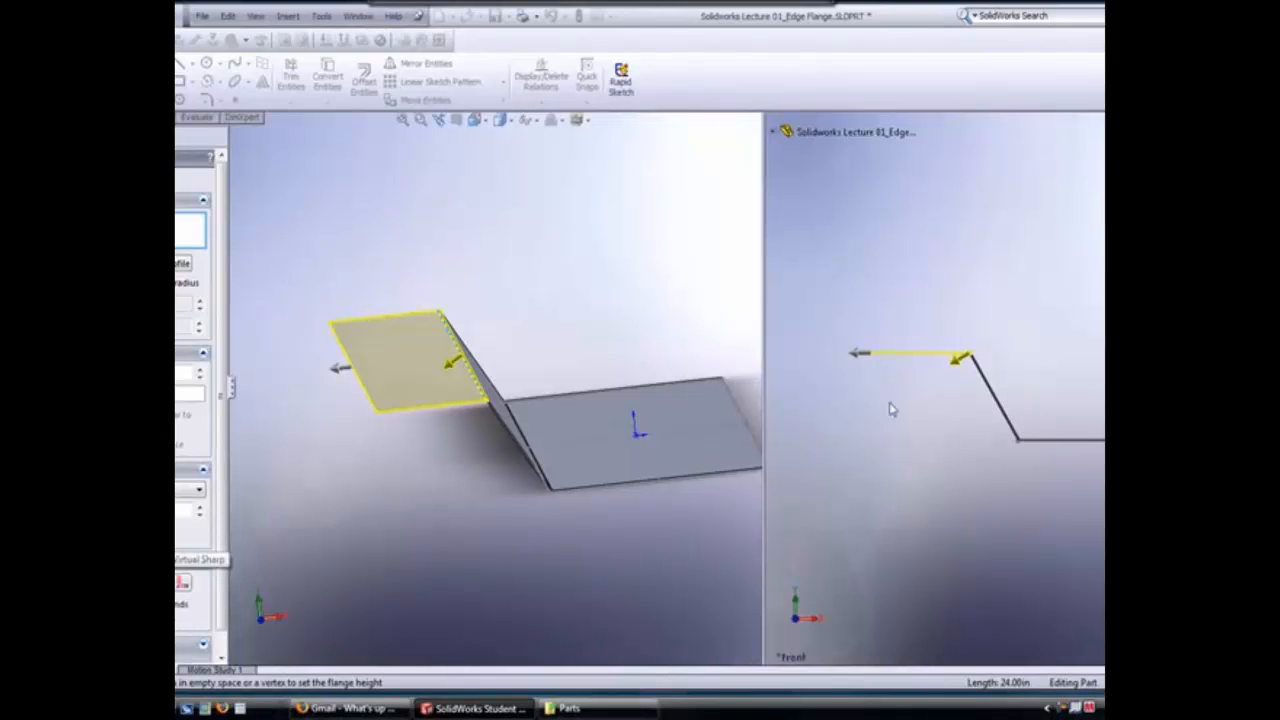
pyautogui.scroll(-5, 970, 360)
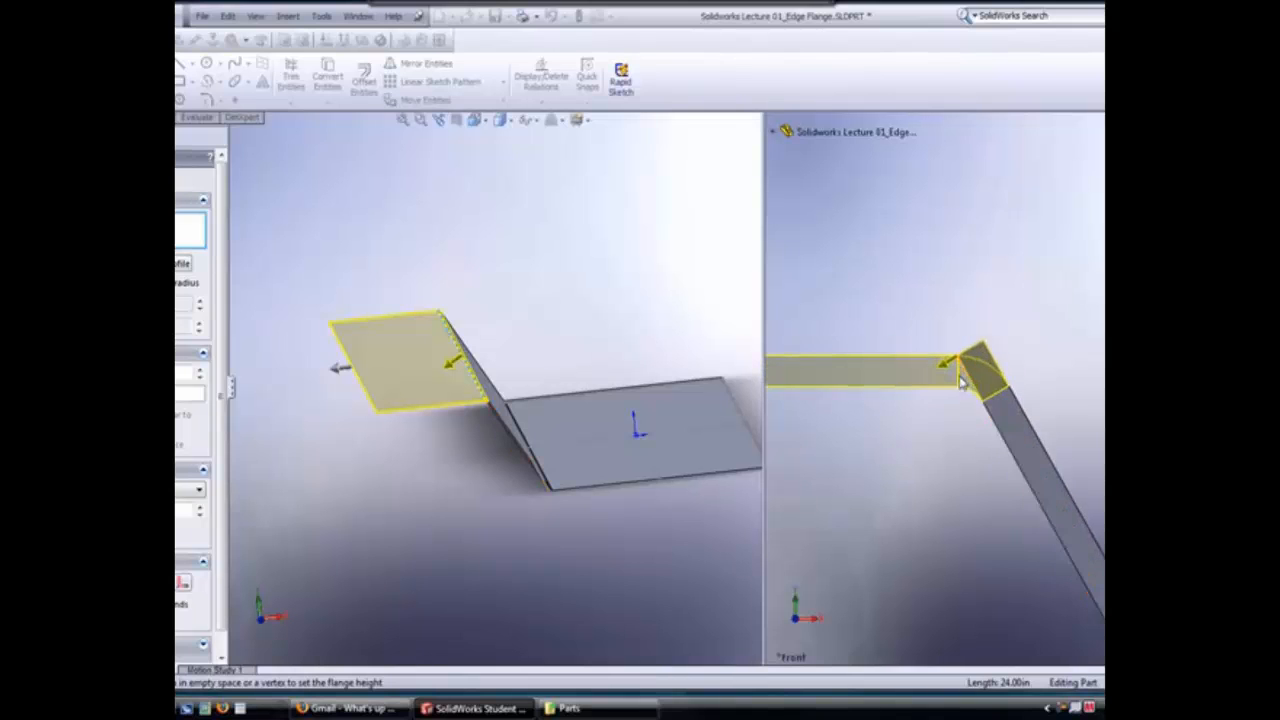
pyautogui.scroll(-3, 960, 380)
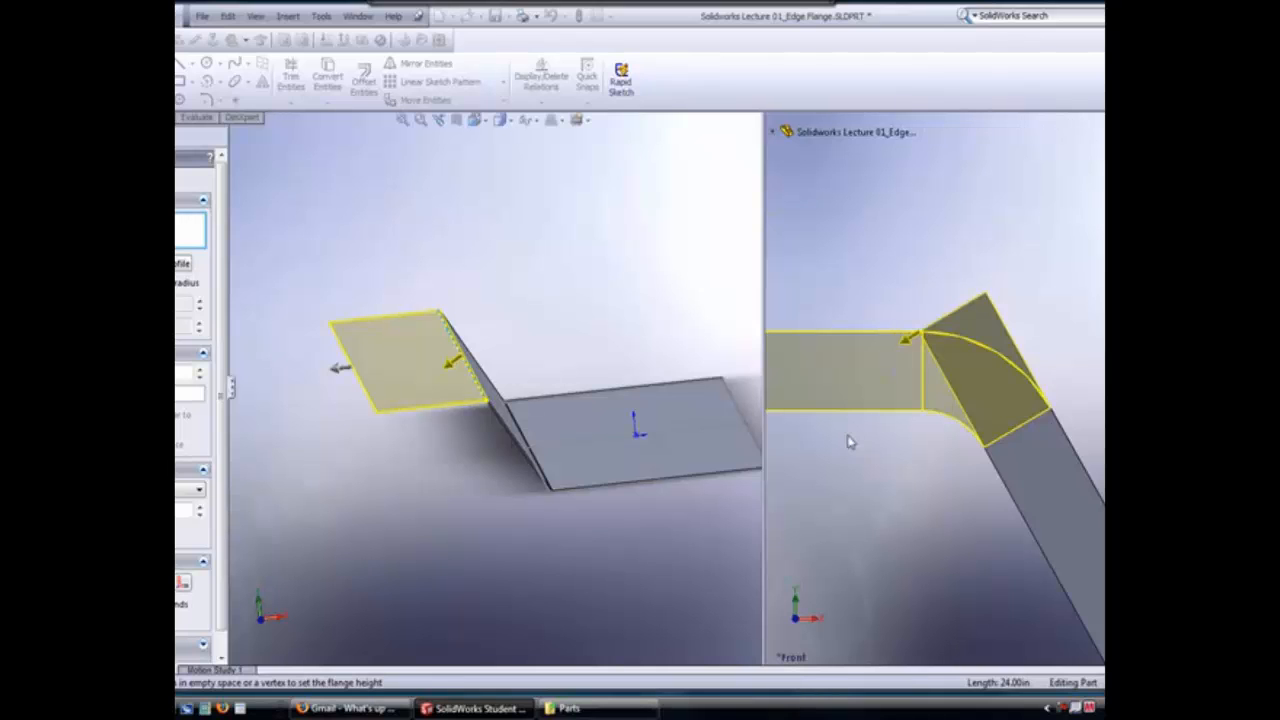
pyautogui.rightClick(455, 367)
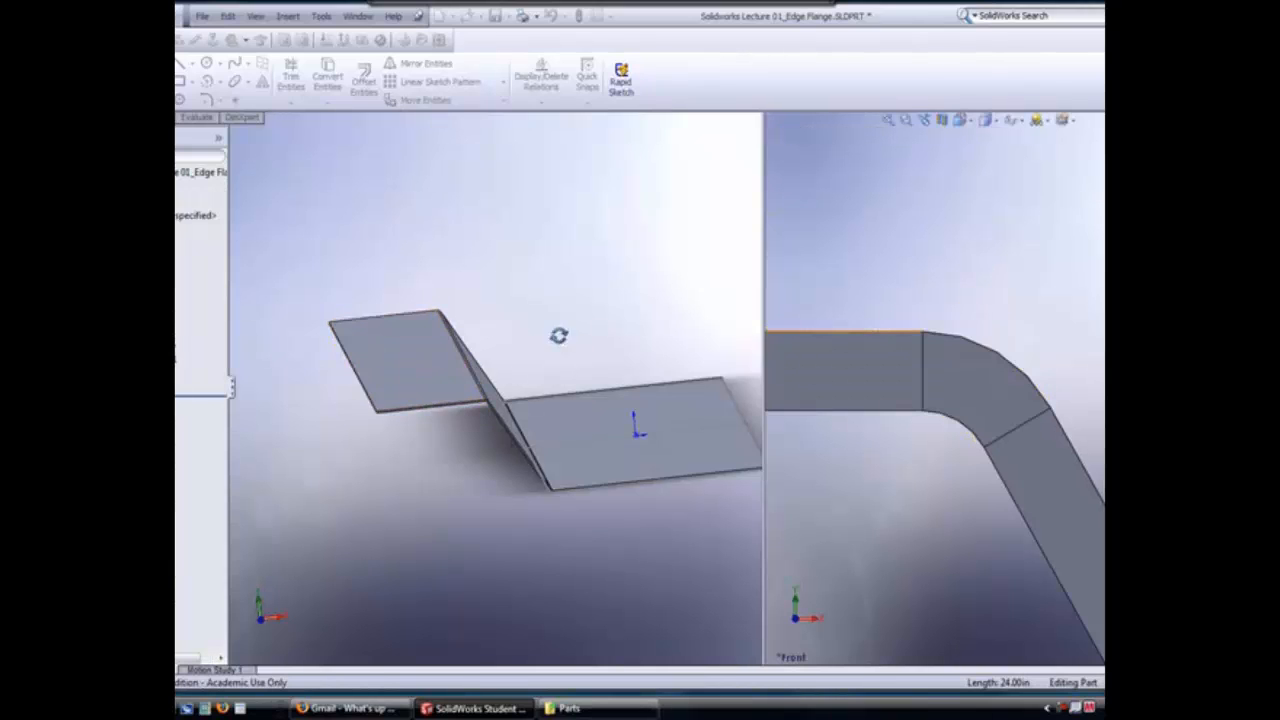
# Examine the finished second flange, its bend and the part's stepped profile in both views
pyautogui.moveTo(560, 336)
pyautogui.mouseDown(button='middle')
pyautogui.moveTo(557, 317)
pyautogui.moveTo(550, 331)
pyautogui.mouseUp(button='middle')
pyautogui.scroll(3, 556, 345)
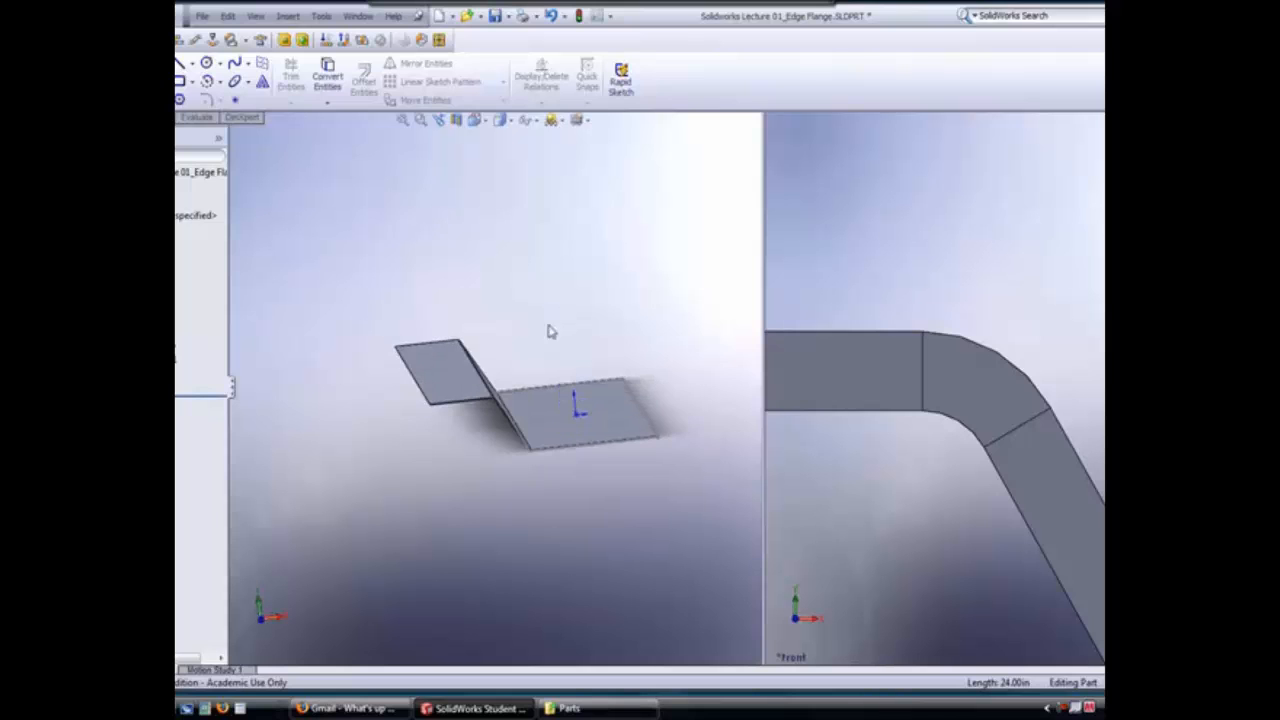
pyautogui.click(478, 368)
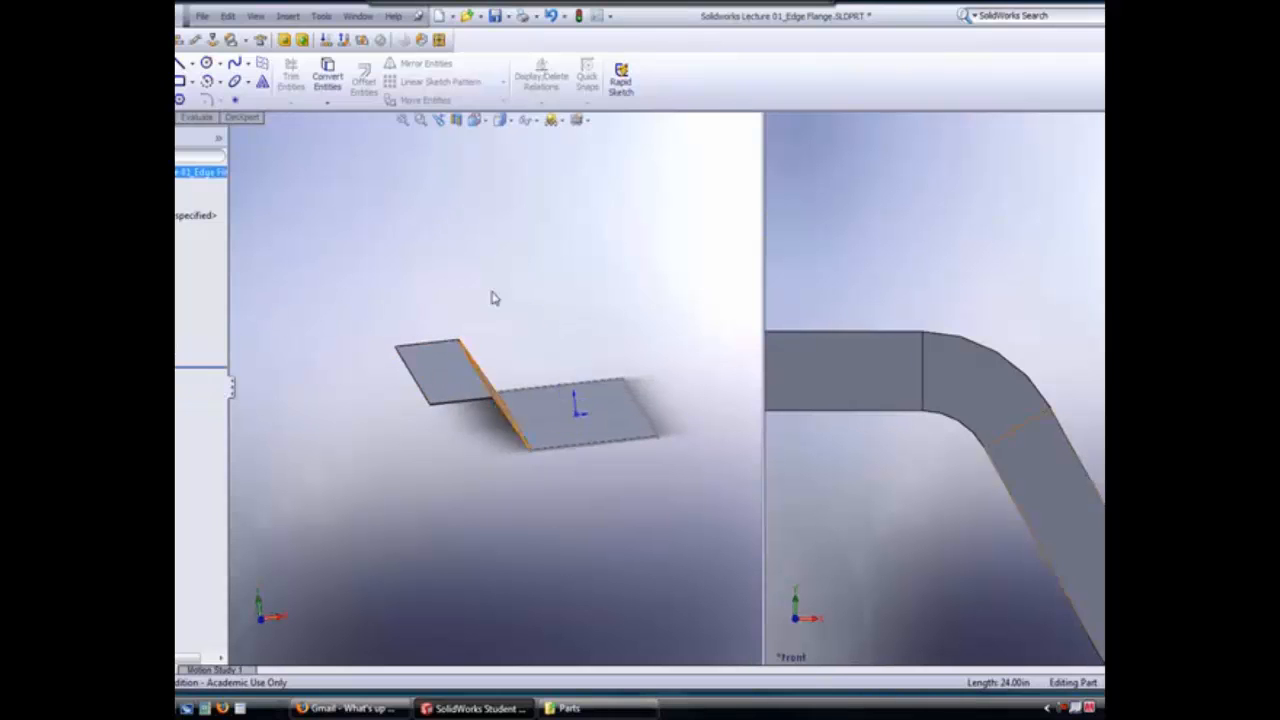
pyautogui.moveTo(490, 293); pyautogui.dragTo(488, 297, button='middle')
pyautogui.moveTo(923, 452); pyautogui.dragTo(846, 643, button='middle')
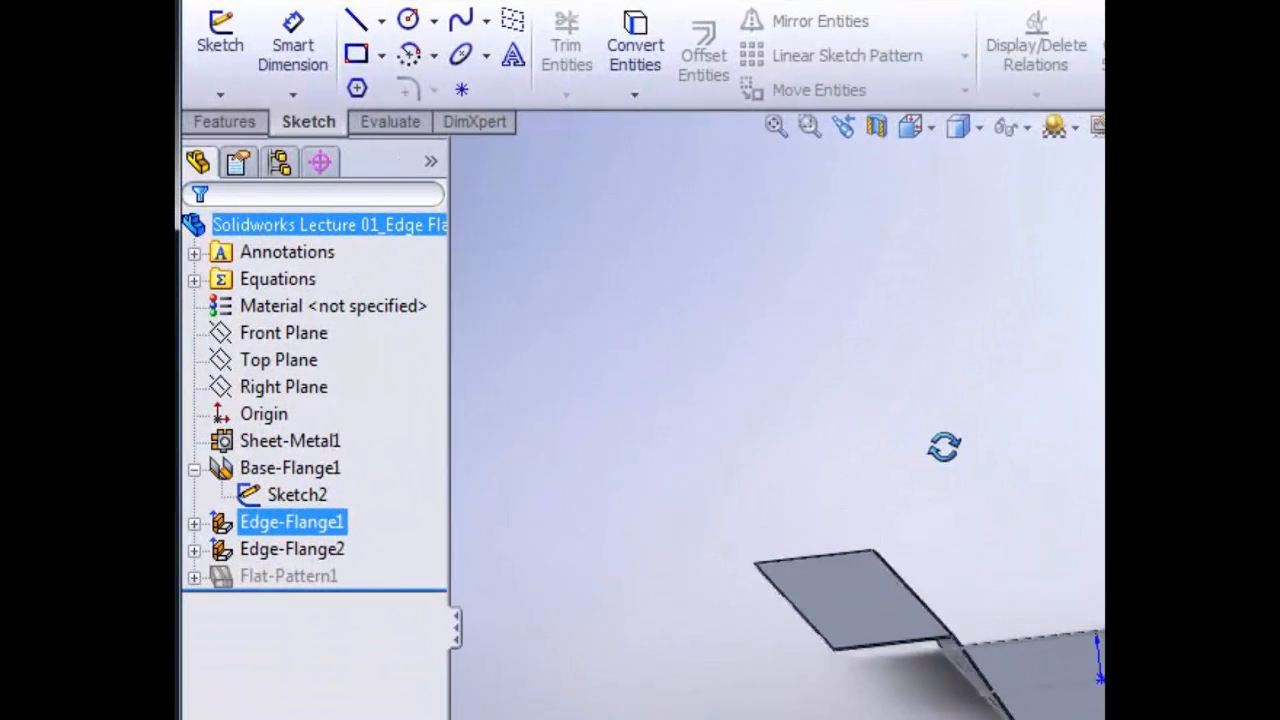
pyautogui.scroll(-3, 840, 632)
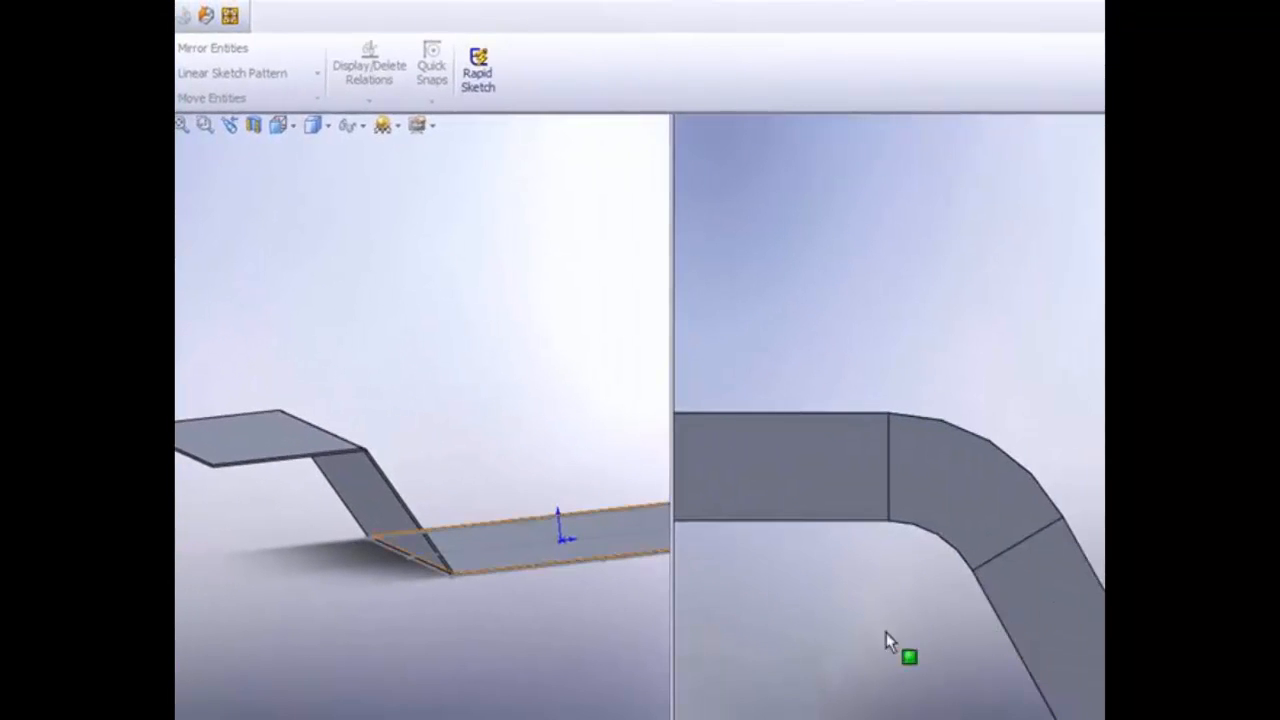
pyautogui.scroll(-3, 884, 630)
pyautogui.scroll(10, 880, 621)
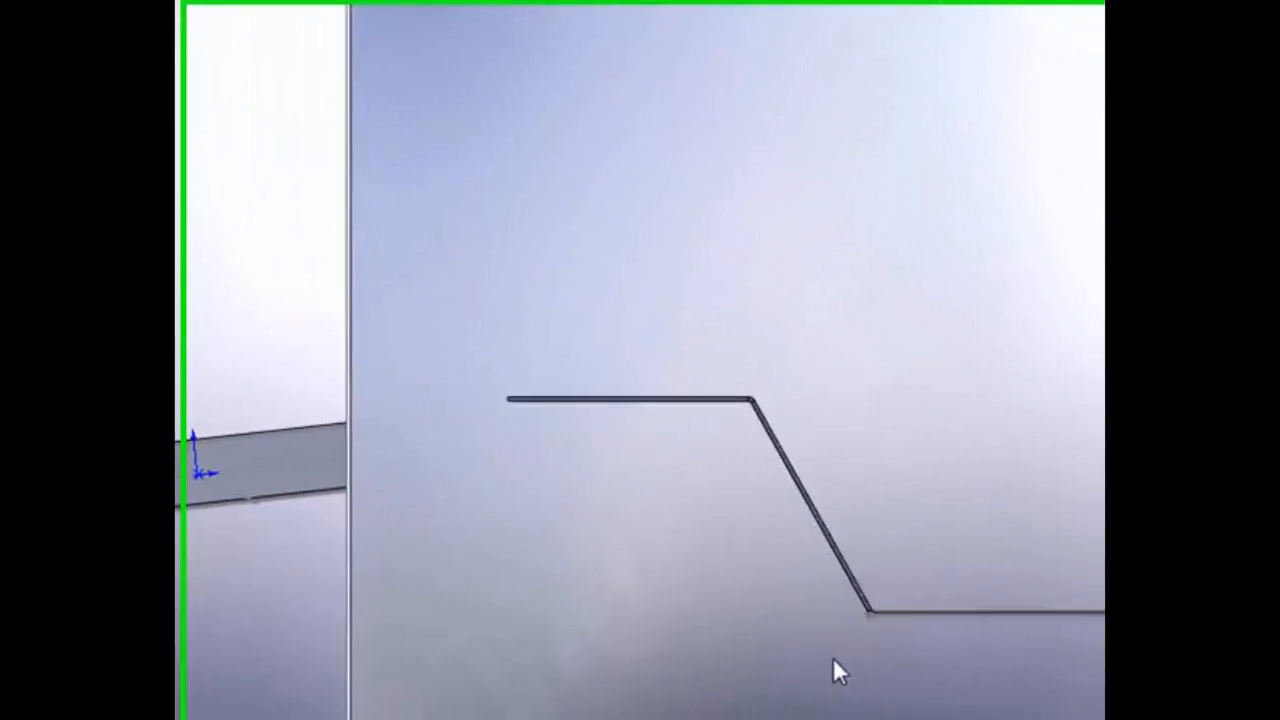
pyautogui.press('f')
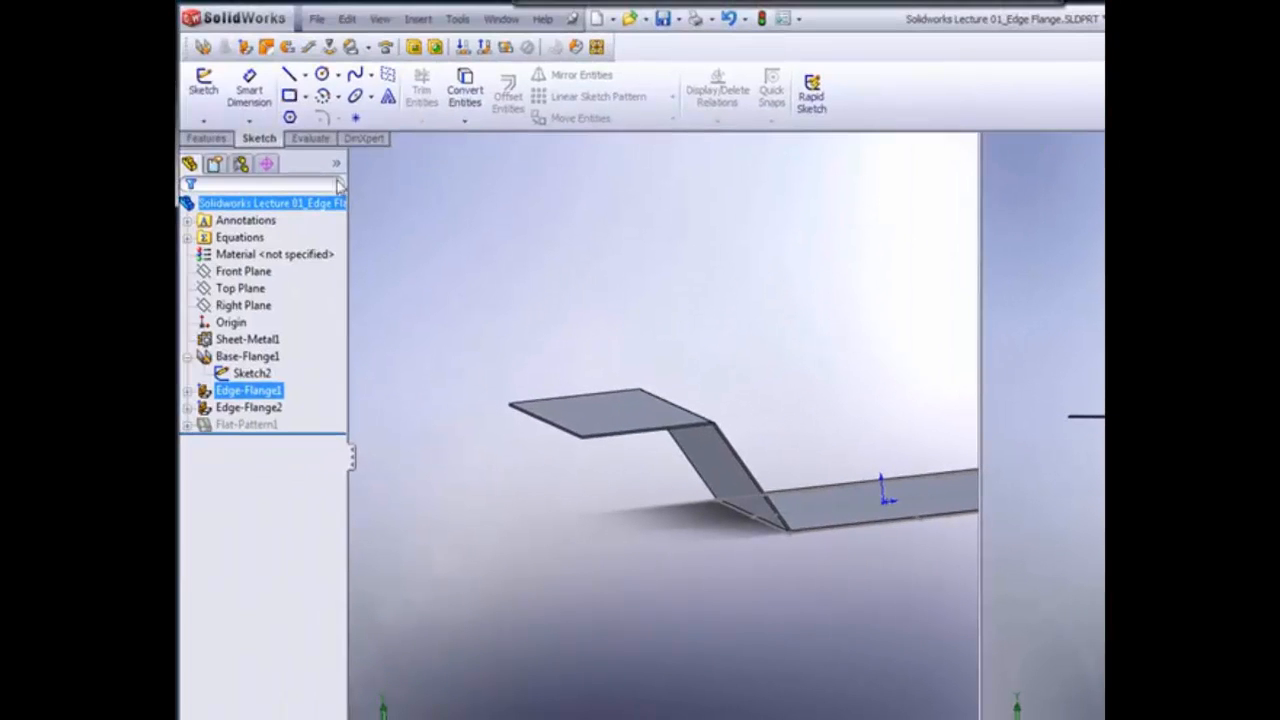
# Add a downward Edge Flange on the upper flange's outer edge at 90 degrees with a blind length of 1 in
pyautogui.click(246, 48)
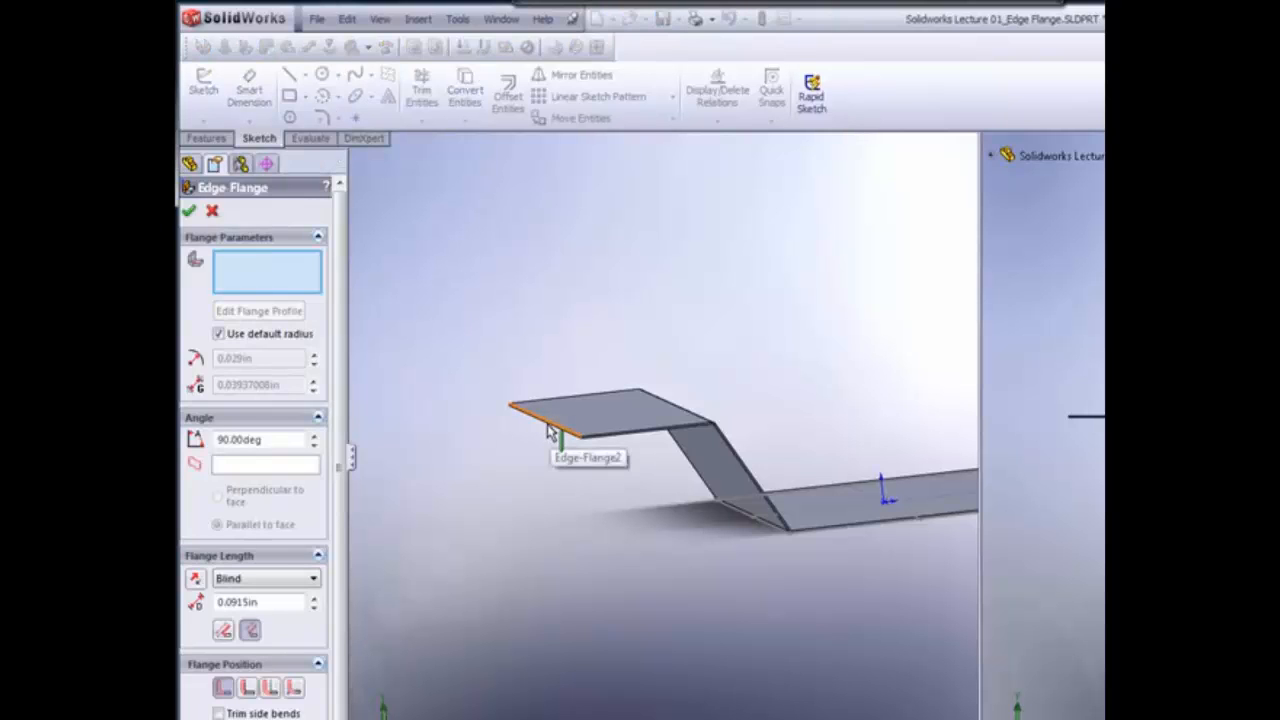
pyautogui.click(552, 430)
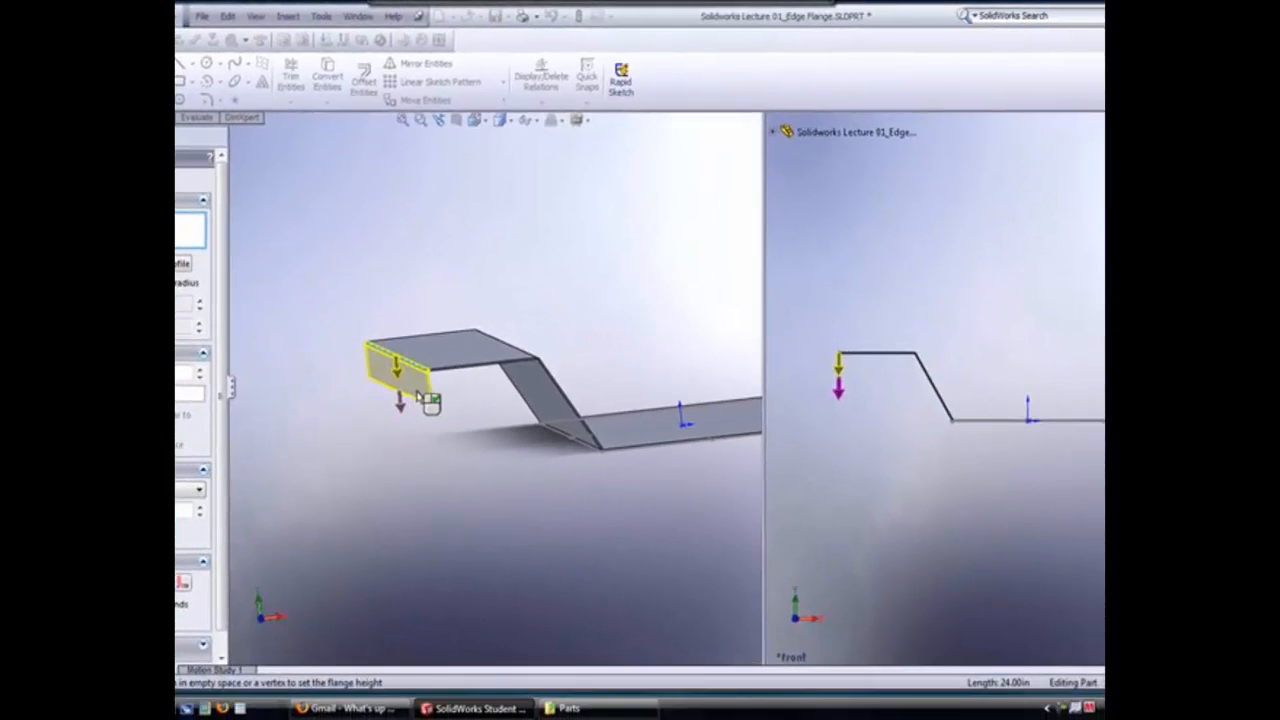
pyautogui.scroll(-5, 870, 370)
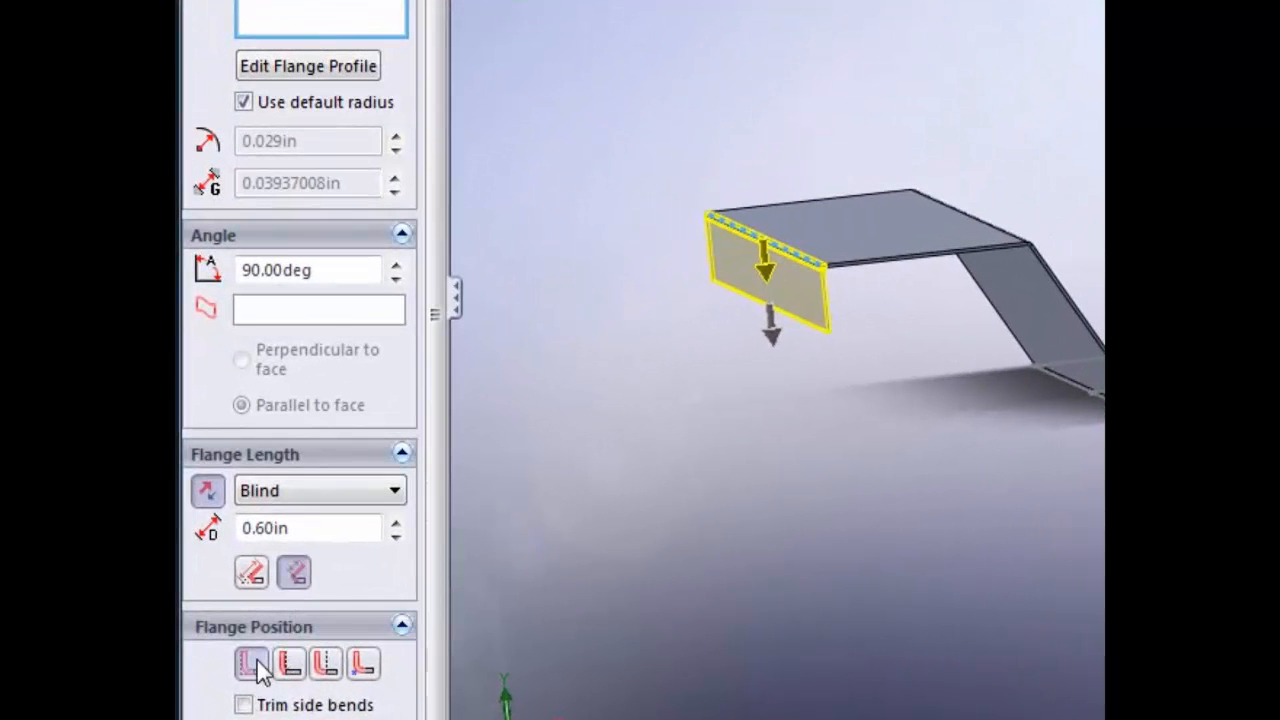
pyautogui.moveTo(298, 528); pyautogui.dragTo(234, 530)
pyautogui.write('1')
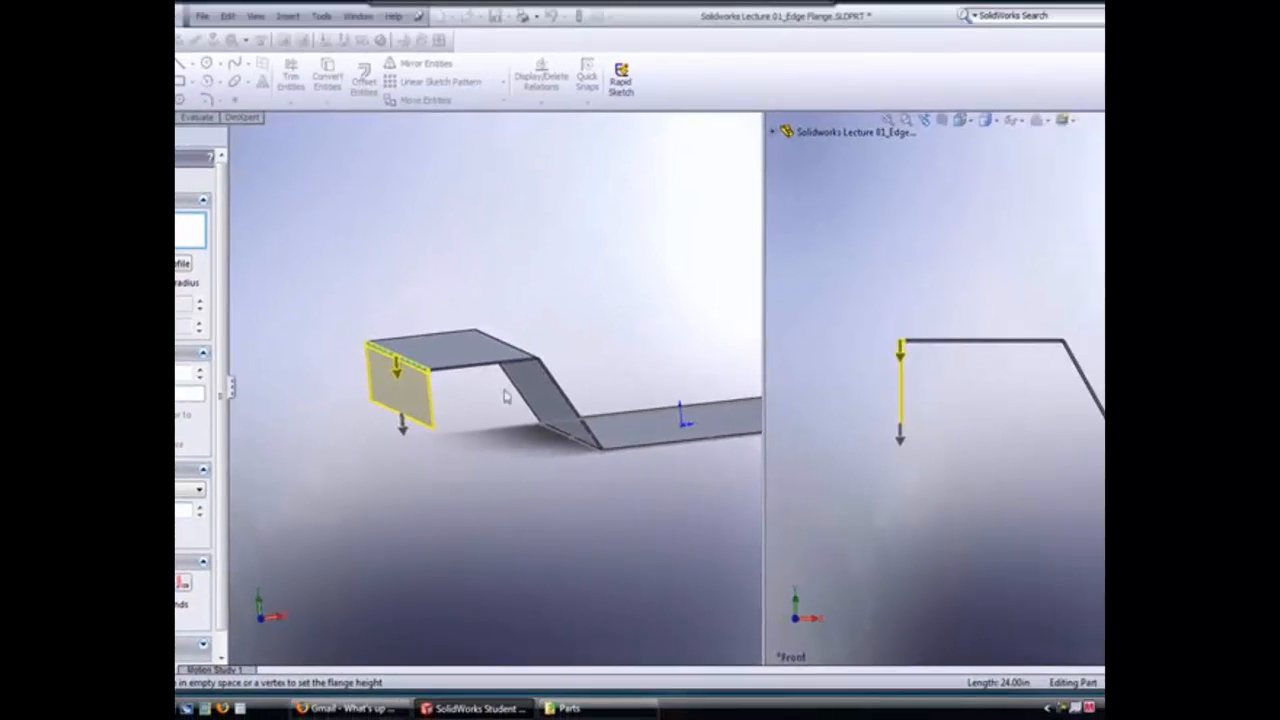
pyautogui.moveTo(538, 449); pyautogui.dragTo(548, 449, button='middle')
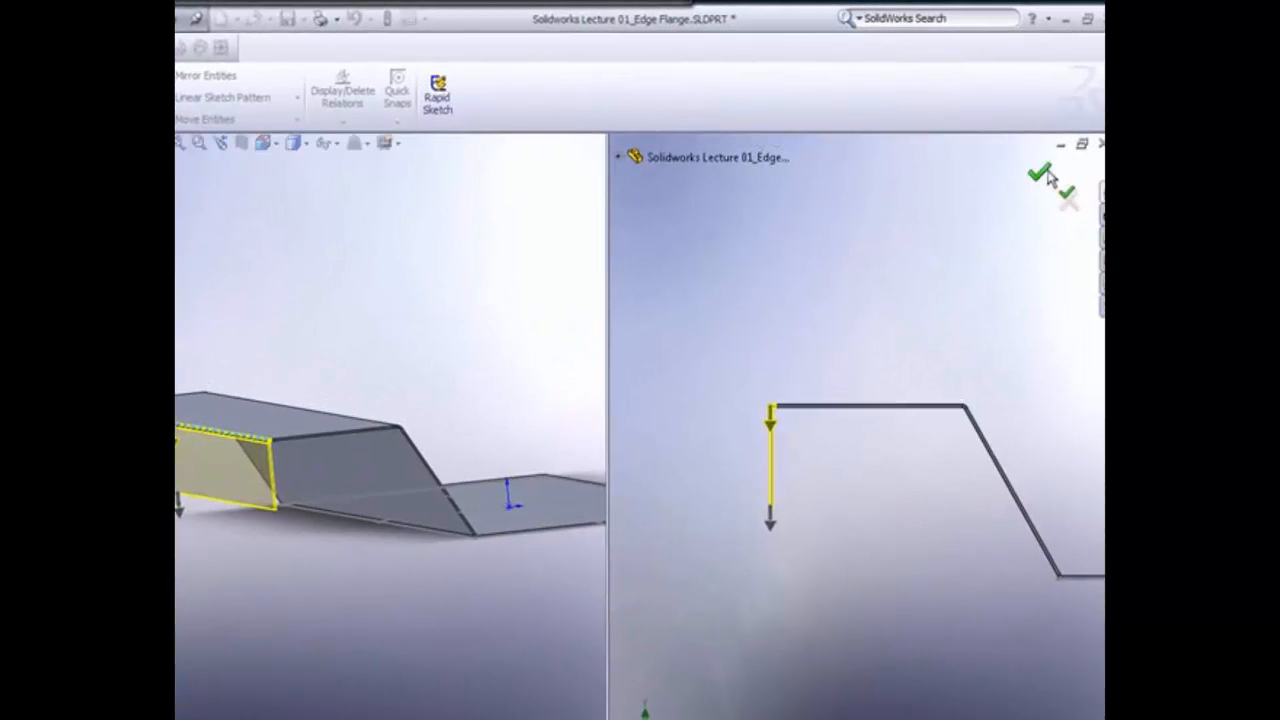
pyautogui.click(1041, 174)
# Examine the three edge flanges and the base flange from several sides
pyautogui.moveTo(457, 317)
pyautogui.mouseDown(button='middle')
pyautogui.moveTo(455, 333)
pyautogui.moveTo(471, 334)
pyautogui.moveTo(458, 323)
pyautogui.mouseUp(button='middle')
pyautogui.moveTo(248, 481); pyautogui.dragTo(282, 482, button='middle')
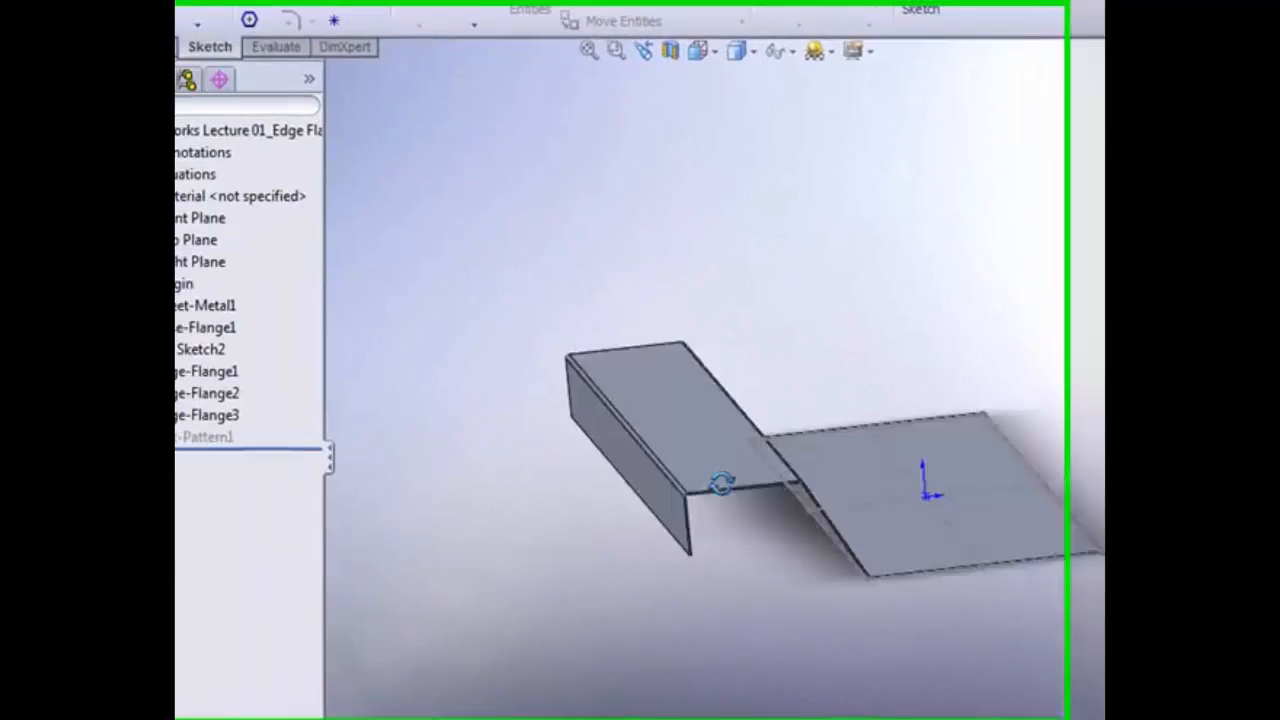
pyautogui.moveTo(722, 484); pyautogui.dragTo(765, 542, button='middle')
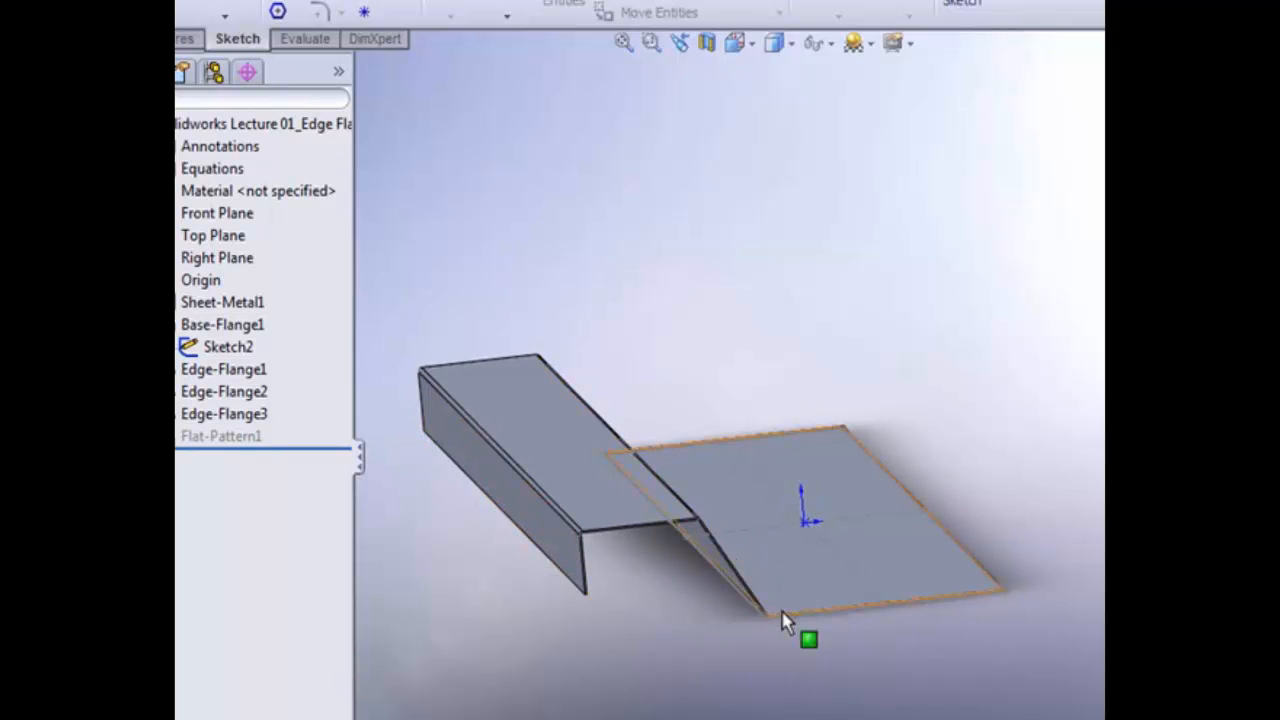
pyautogui.moveTo(903, 637); pyautogui.dragTo(845, 588, button='middle')
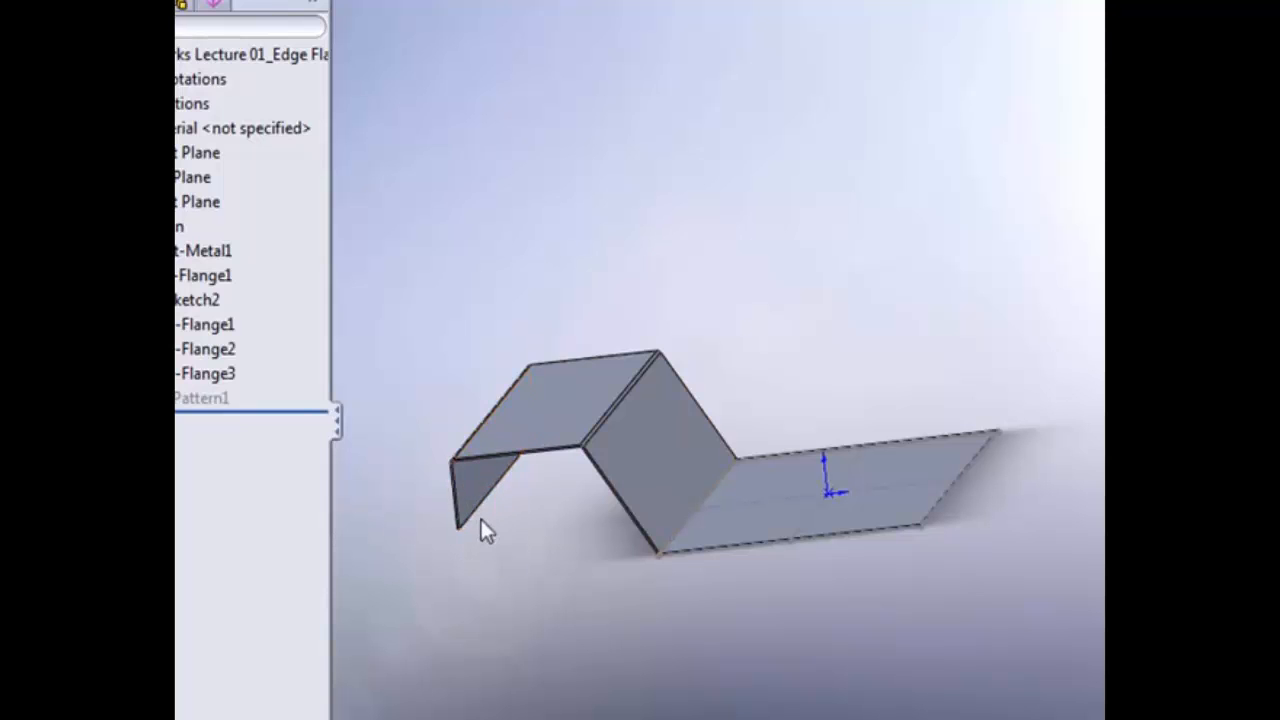
pyautogui.moveTo(556, 518); pyautogui.dragTo(747, 580, button='middle')
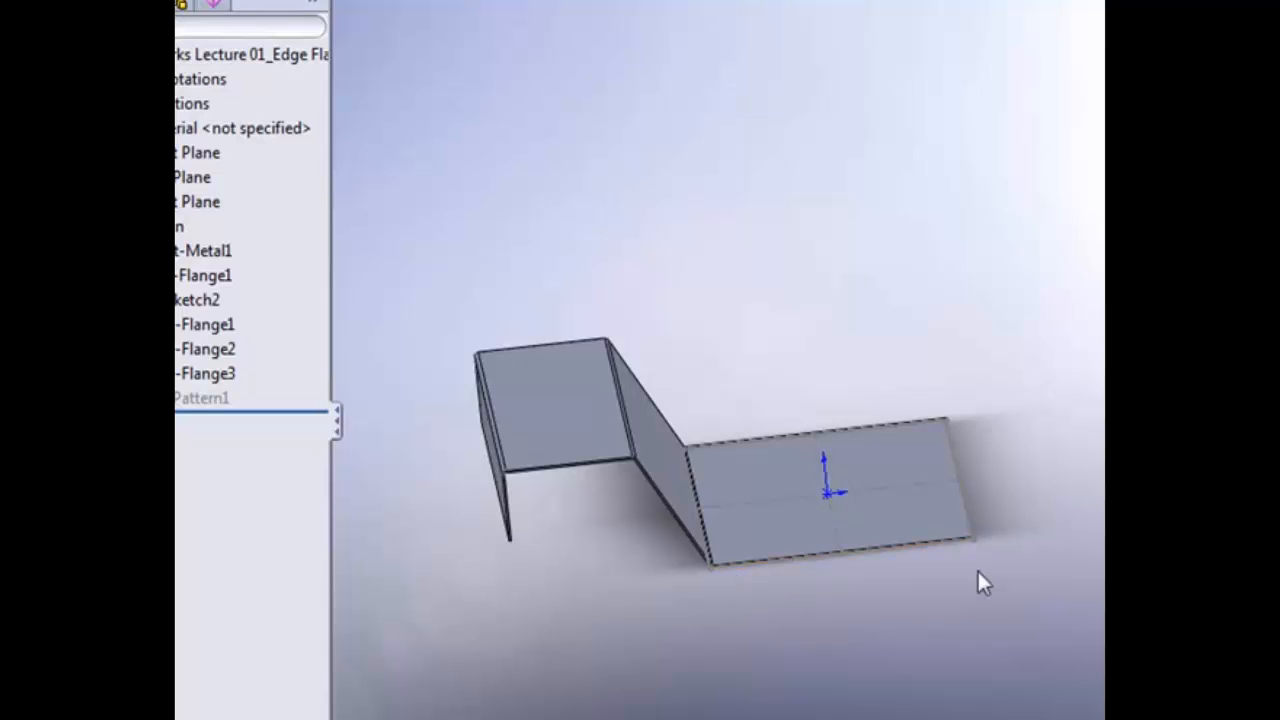
pyautogui.moveTo(957, 563); pyautogui.dragTo(940, 600, button='middle')
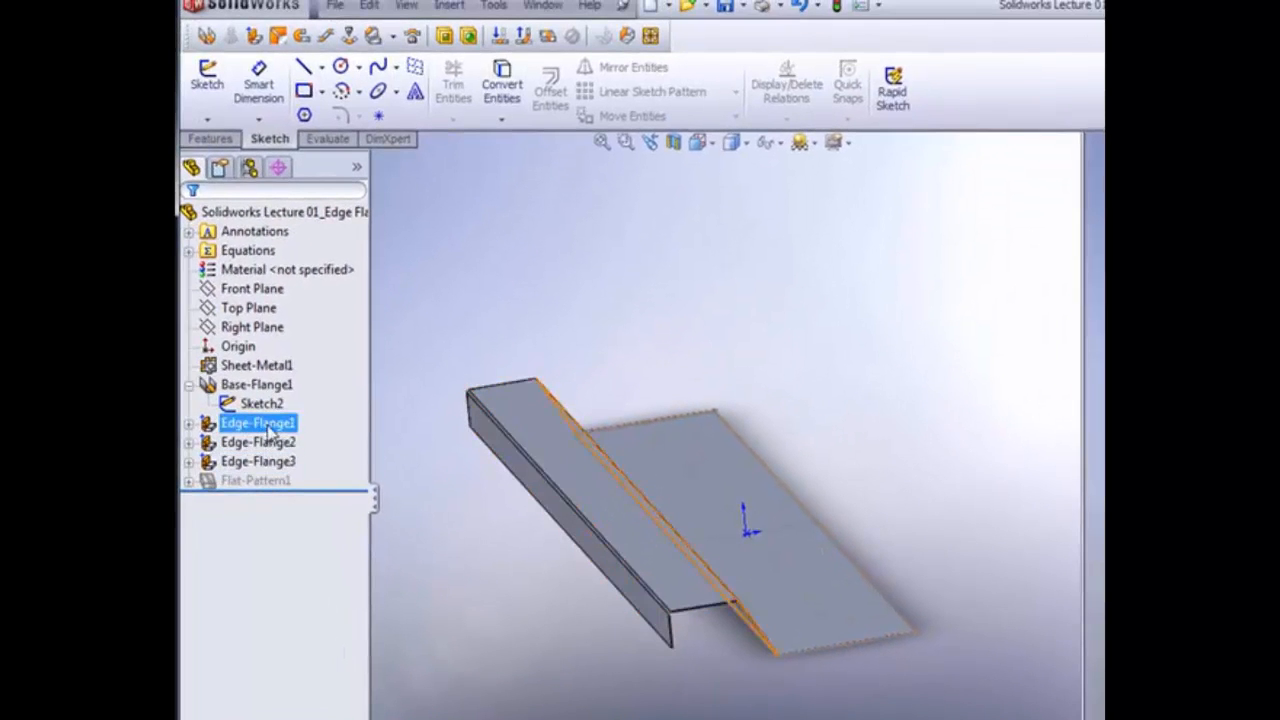
pyautogui.moveTo(835, 432); pyautogui.dragTo(885, 528, button='middle')
pyautogui.scroll(-1, 838, 430)
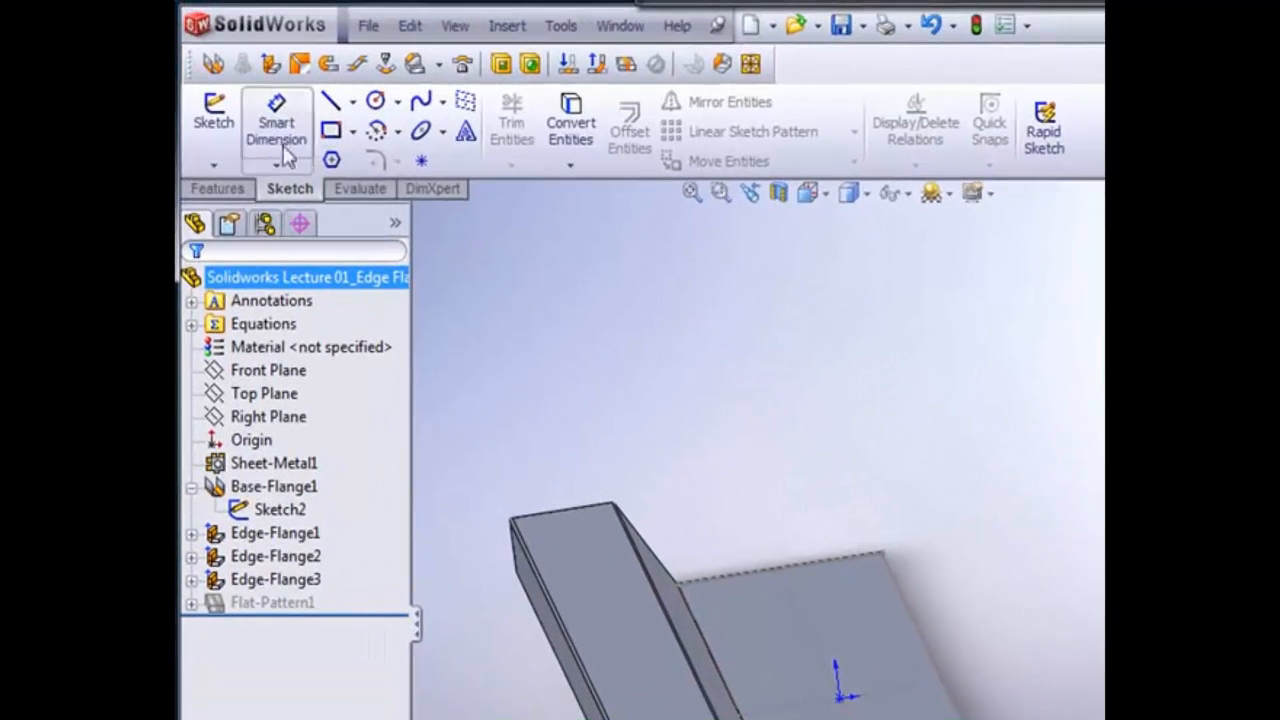
# Start an upward Edge Flange on the base's free edge opposite the first flange and reduce its angle to 21 degrees
pyautogui.click(265, 53)
pyautogui.click(928, 648)
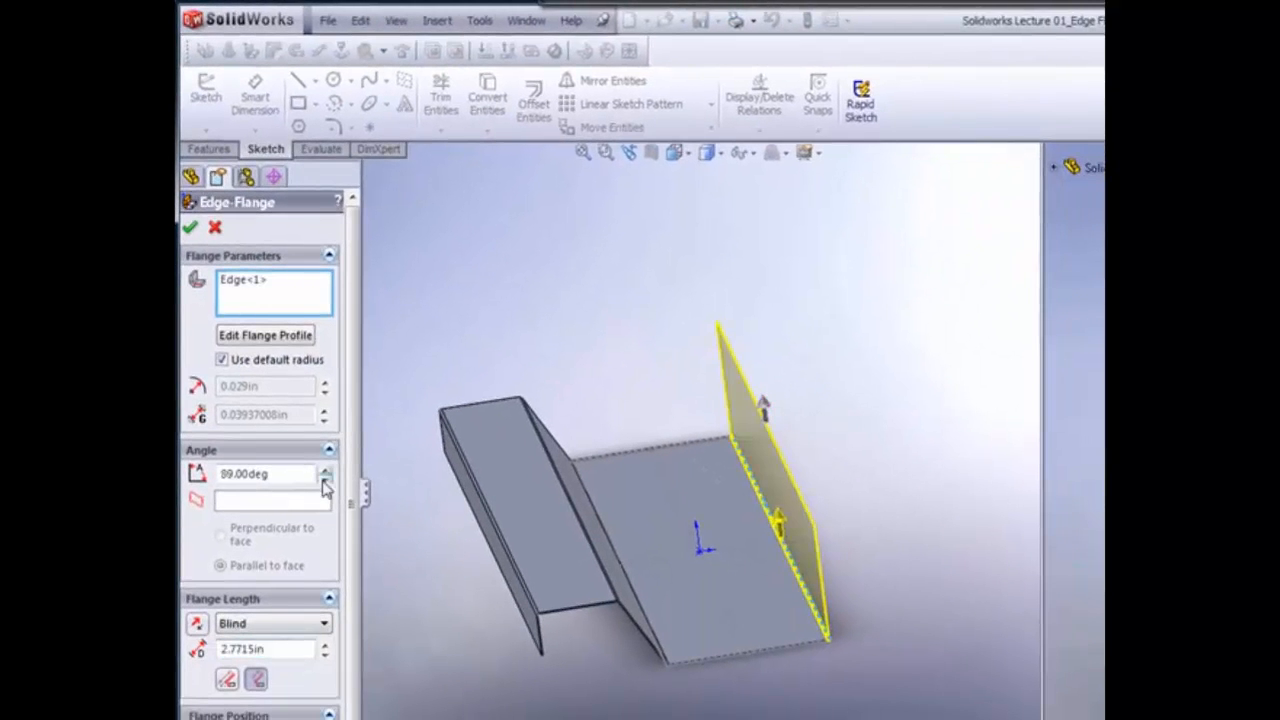
pyautogui.click(325, 480)
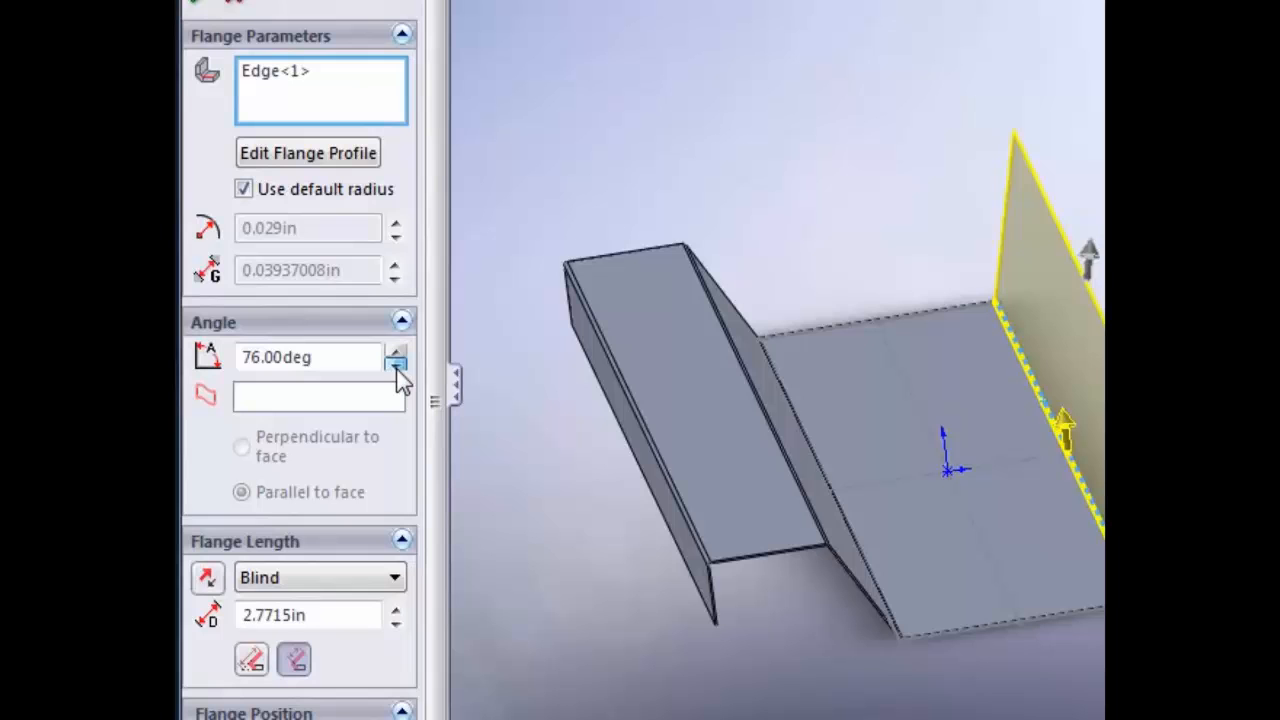
pyautogui.click(397, 367)
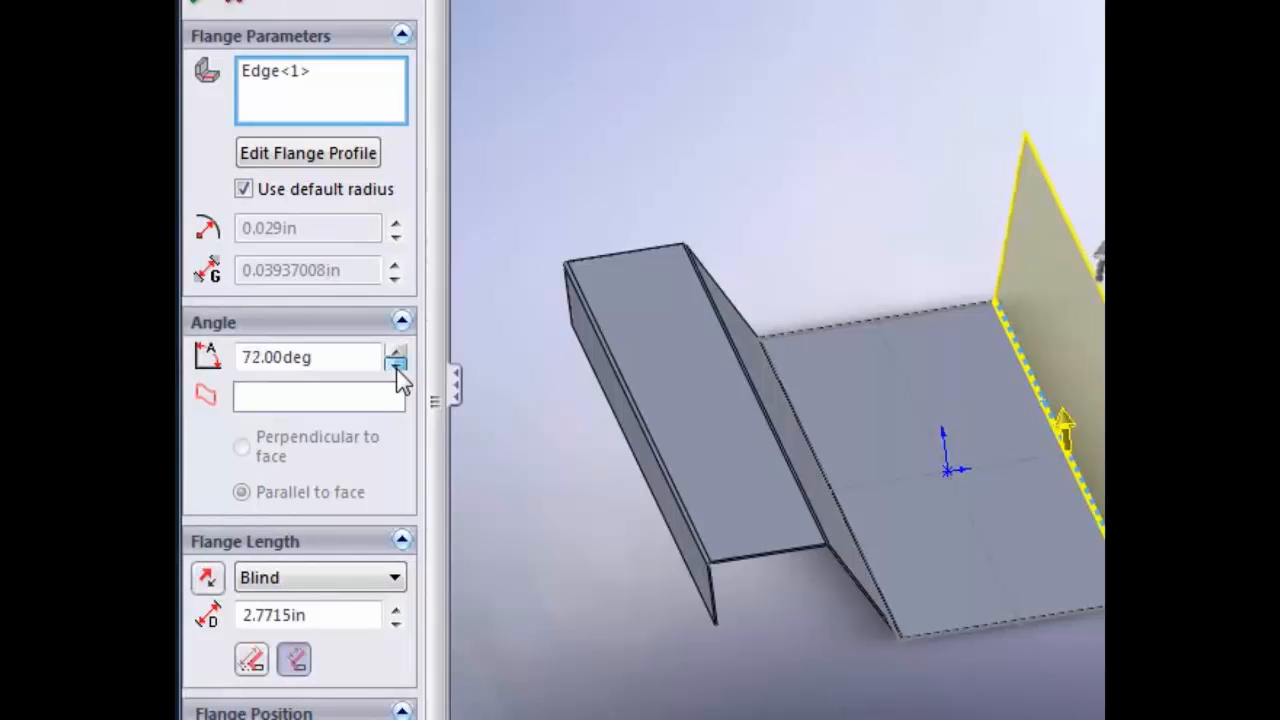
pyautogui.click(397, 367)
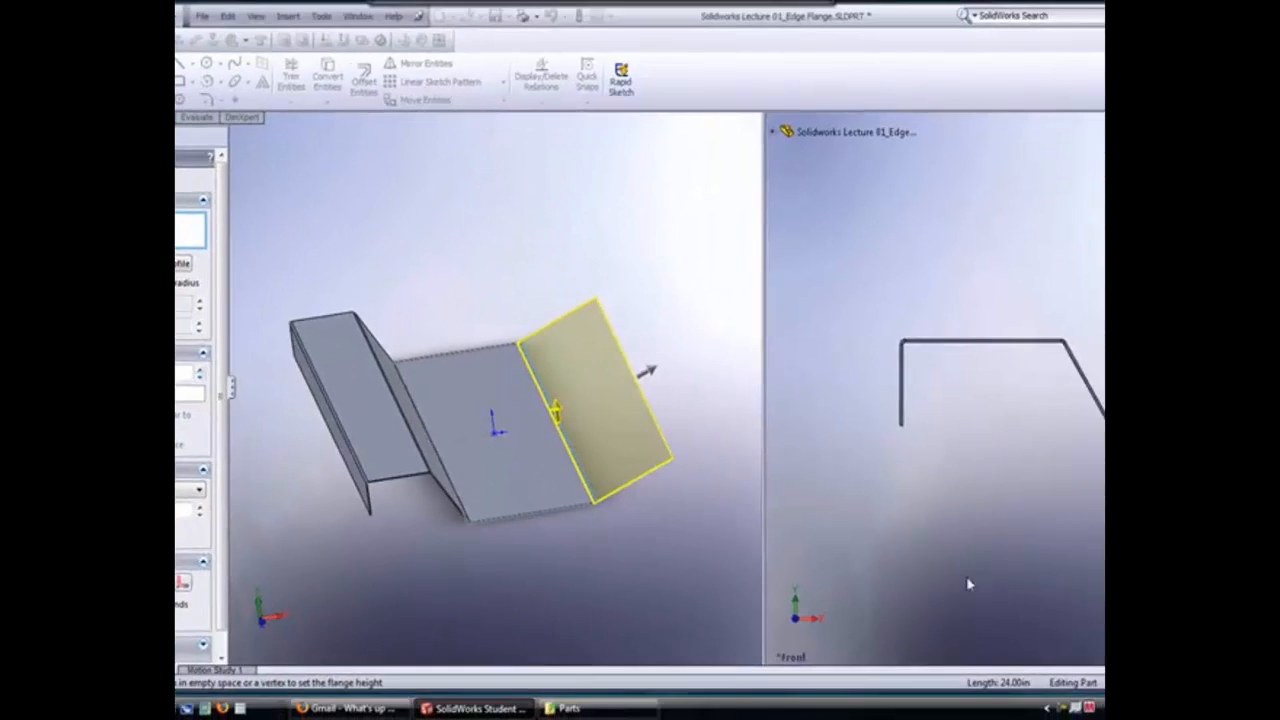
pyautogui.scroll(8, 983, 535)
pyautogui.scroll(-3, 946, 386)
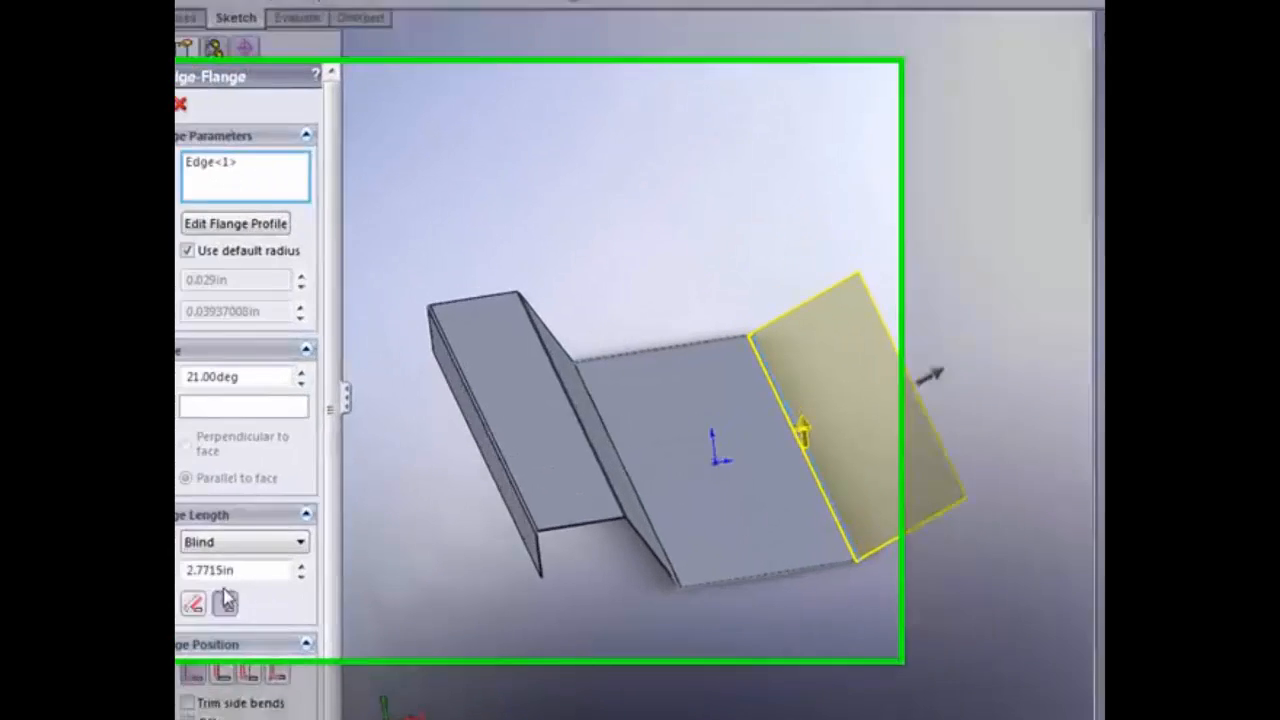
# Set the opposite edge flange's blind length to 1.00 in and accept it
pyautogui.moveTo(302, 618); pyautogui.dragTo(211, 630)
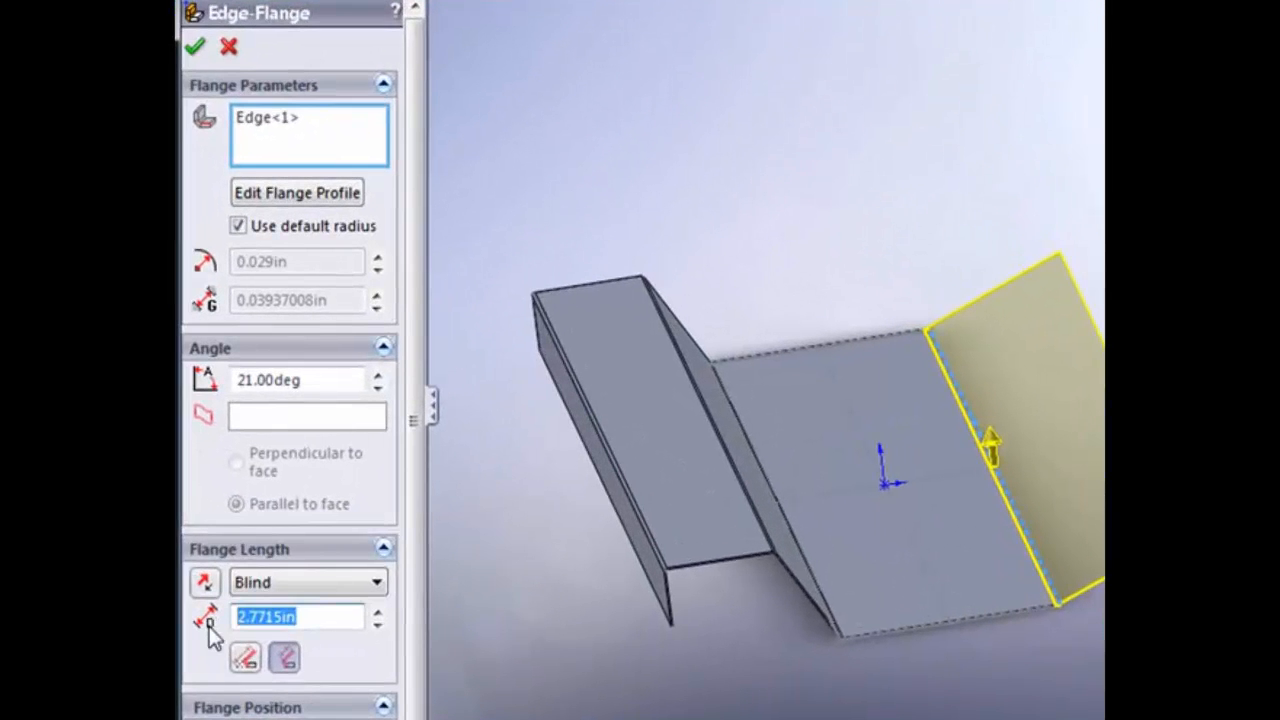
pyautogui.write('1')
pyautogui.press('Return')
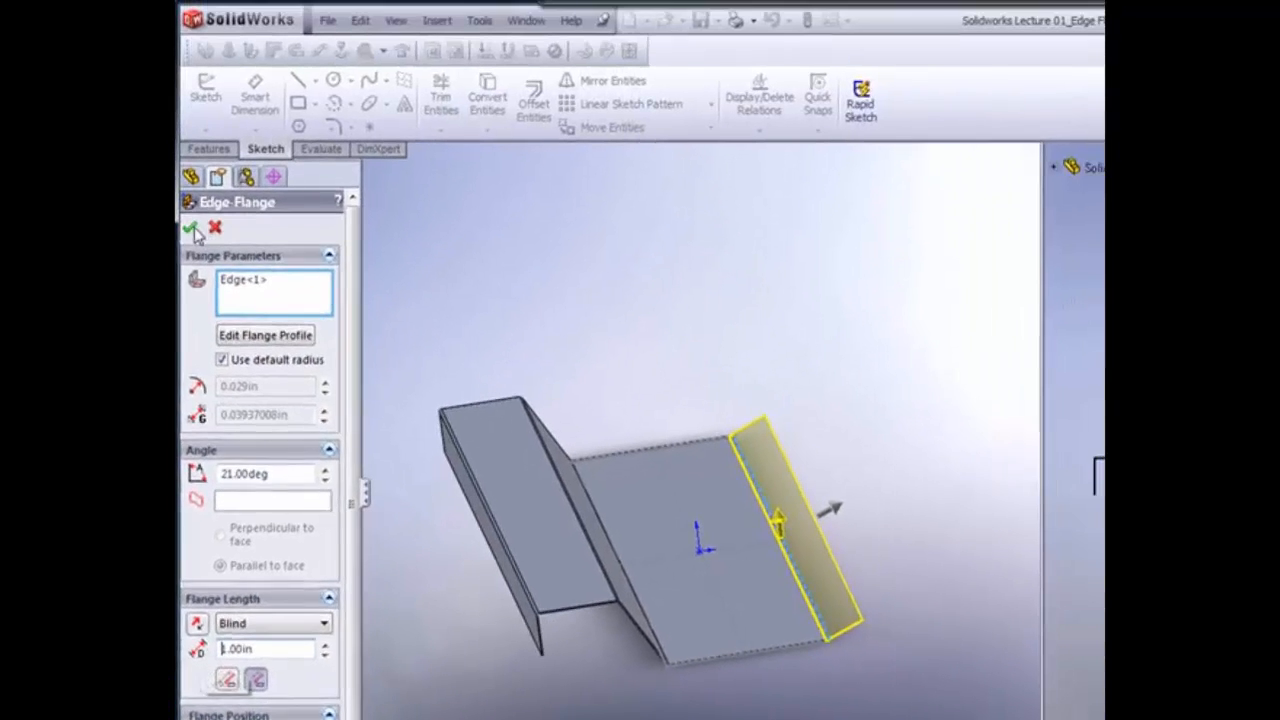
pyautogui.click(192, 149)
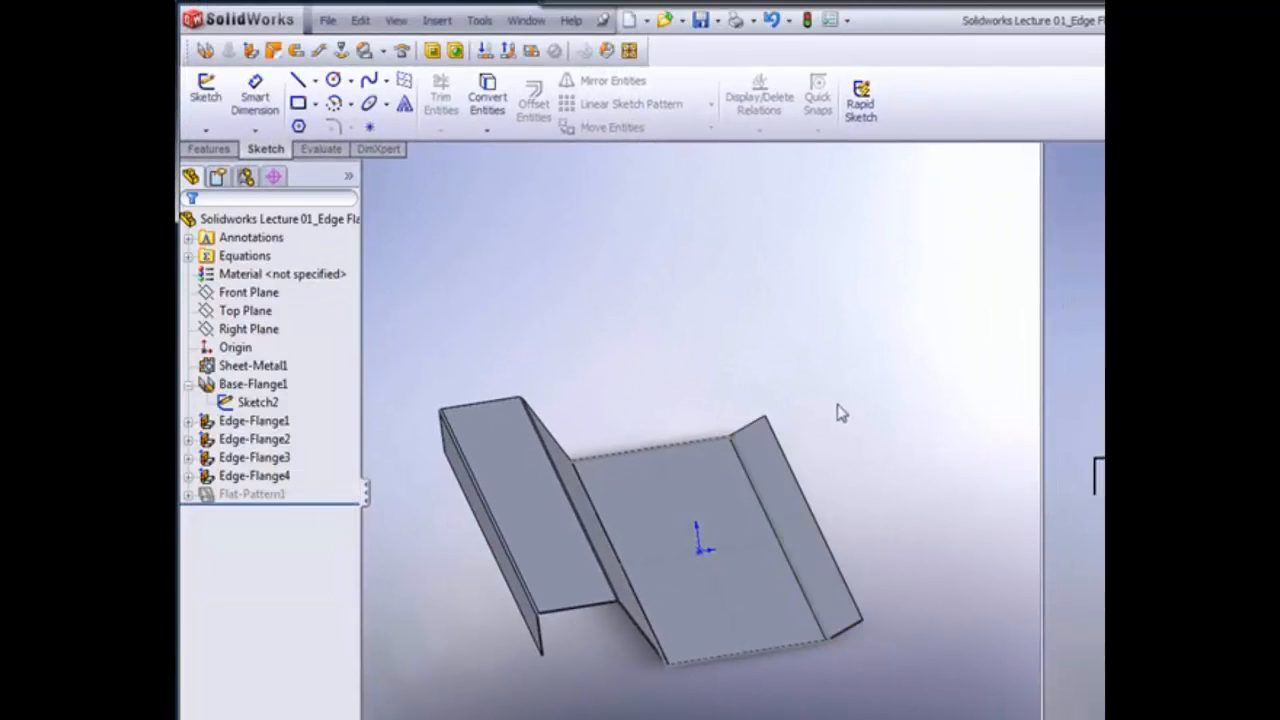
# Add an upward Edge Flange on the outer edge of the base's opposite flange at an angle of 60 degrees
pyautogui.click(806, 490)
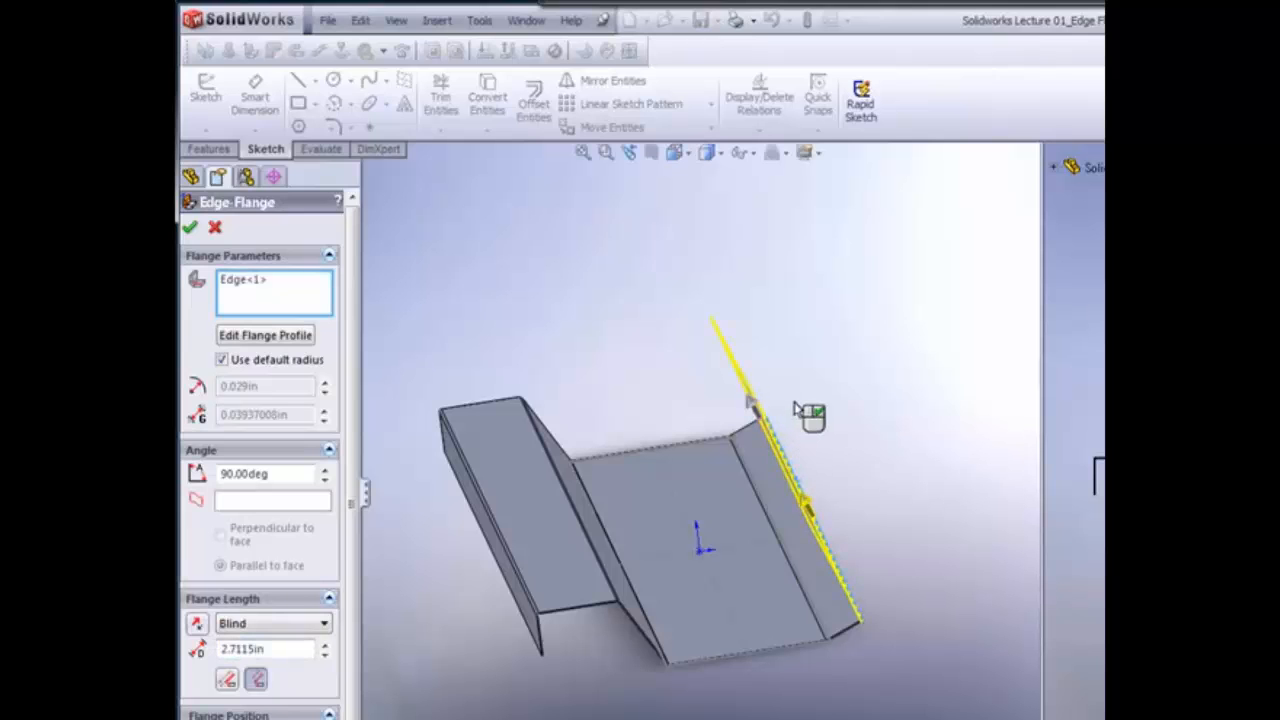
pyautogui.moveTo(303, 473); pyautogui.dragTo(184, 481)
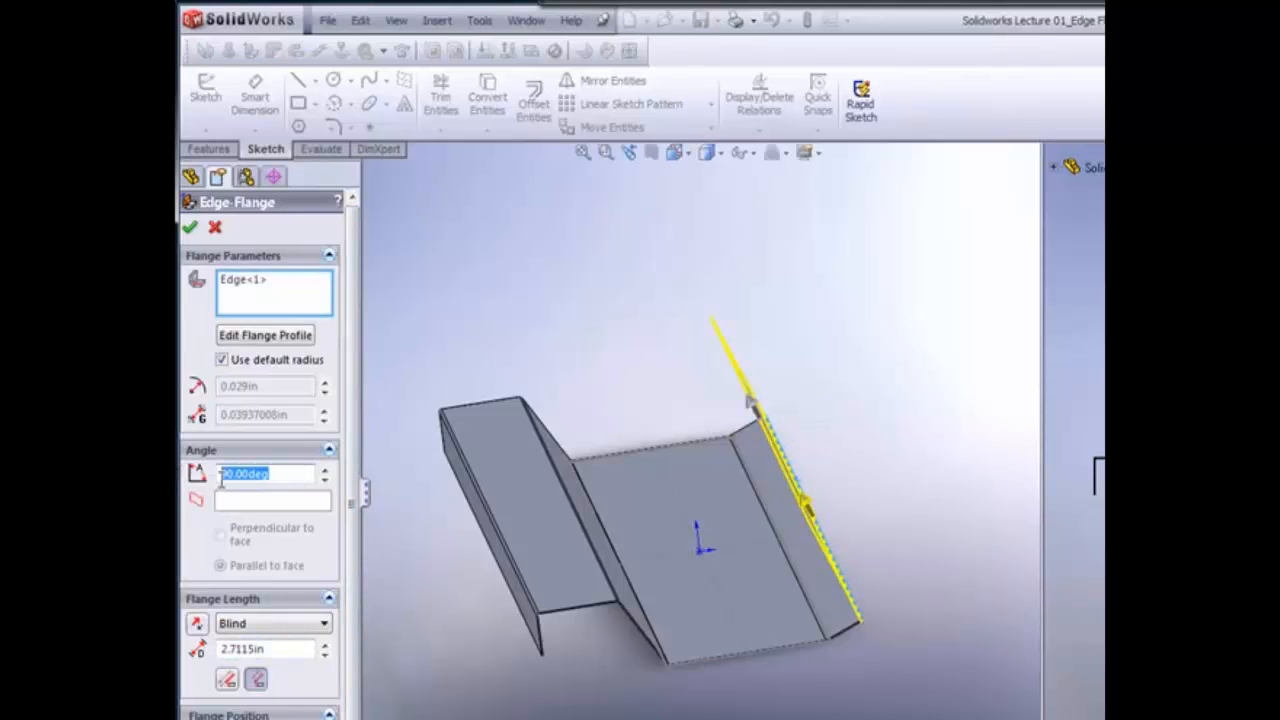
pyautogui.write('60')
pyautogui.press('Return')
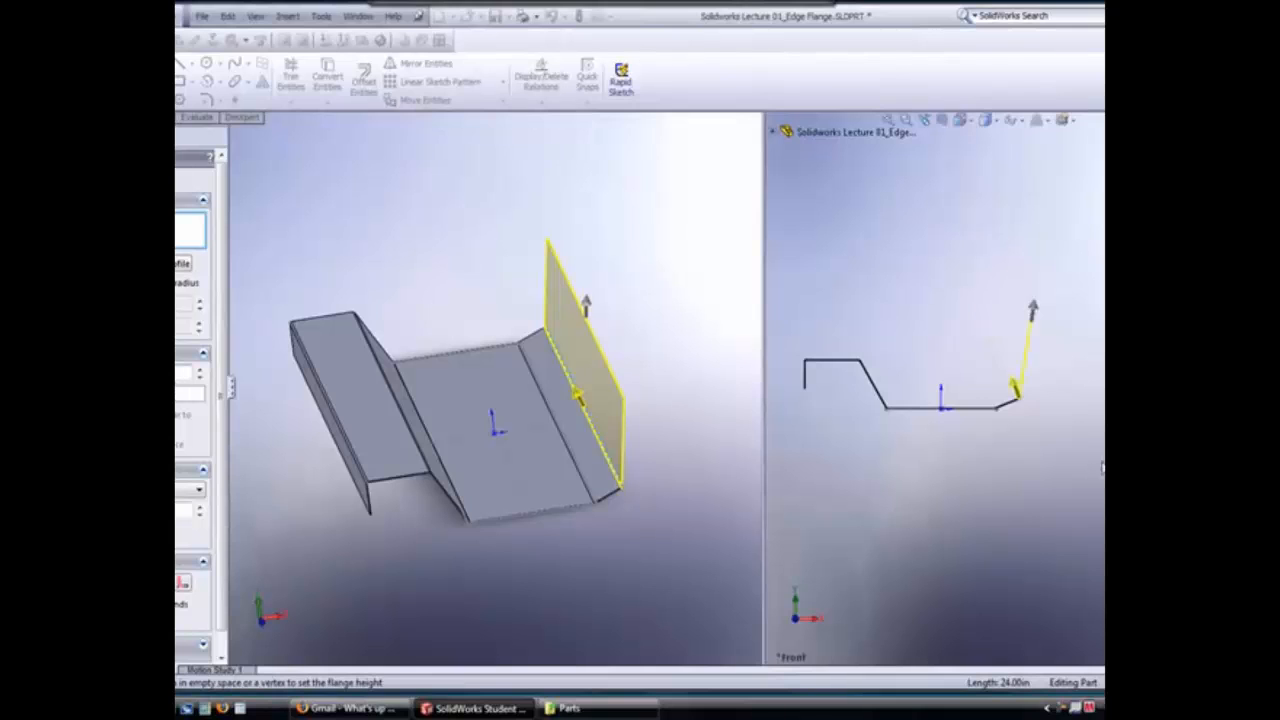
pyautogui.scroll(-2, 1075, 380)
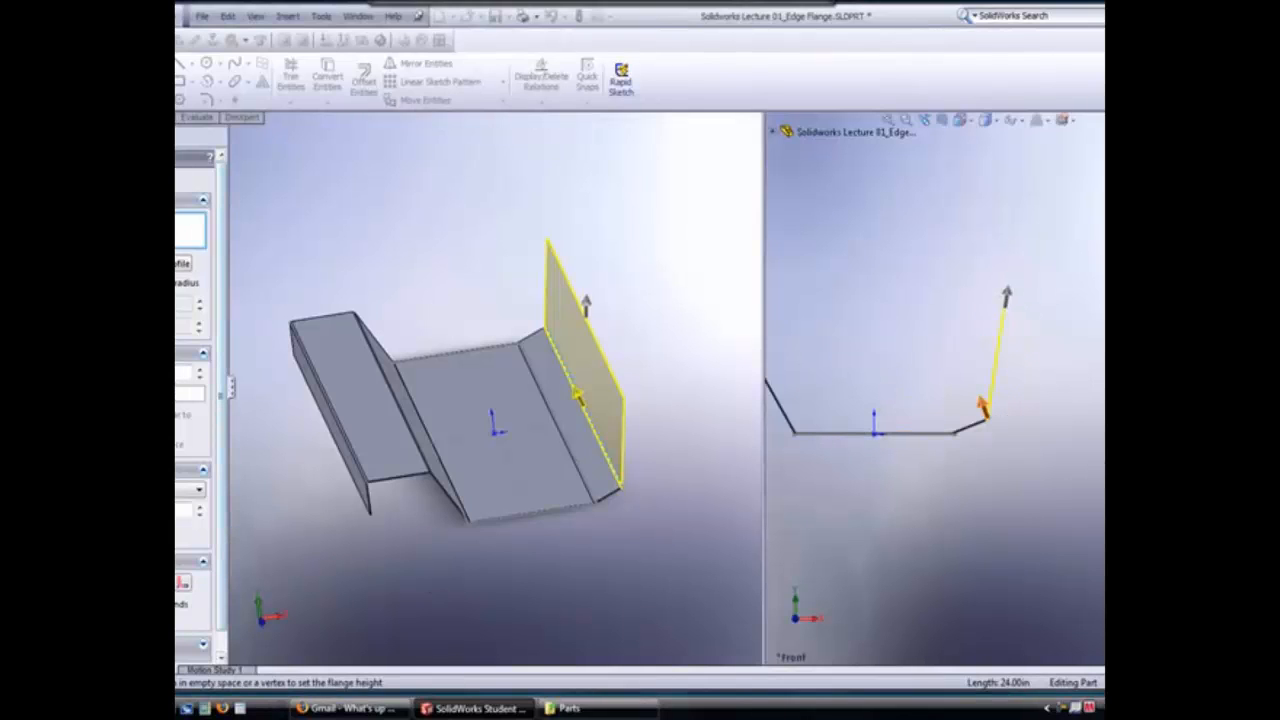
pyautogui.press('Return')
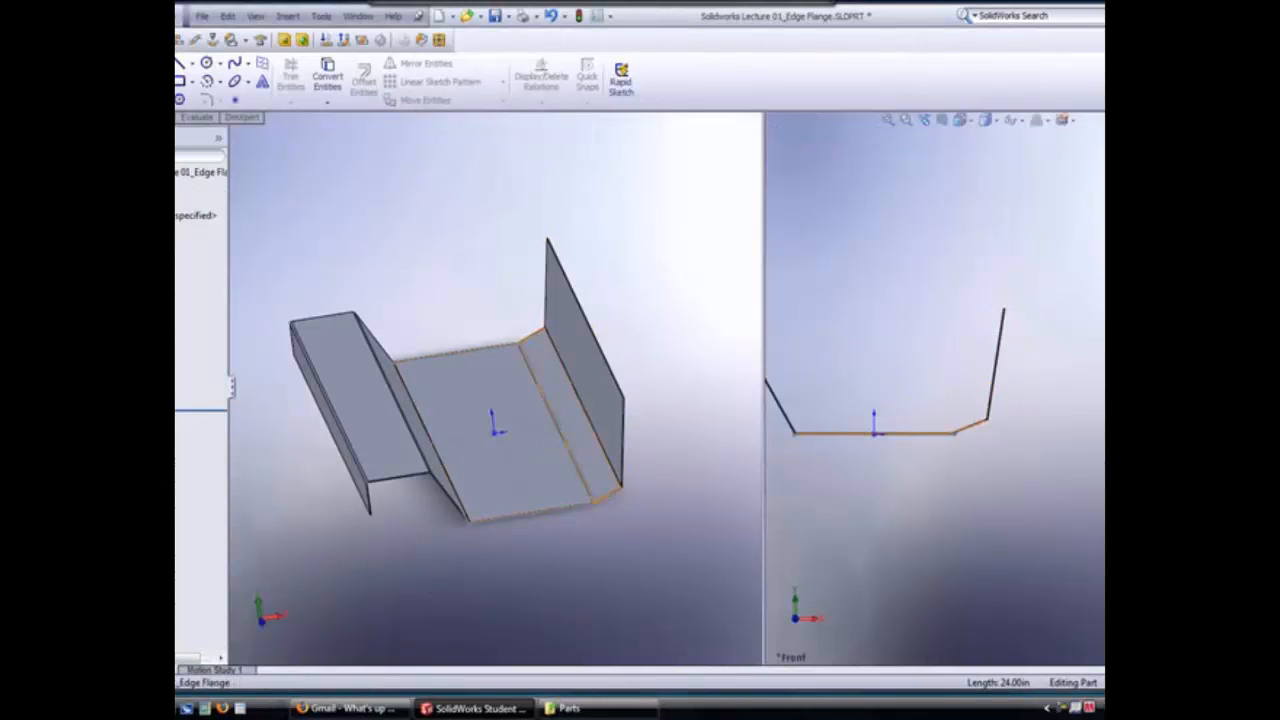
# Edit Edge-Flange4, the flange opposite the first one on the base, and set its angle to 30 degrees
pyautogui.click(178, 384)
pyautogui.click(178, 333)
pyautogui.moveTo(260, 517); pyautogui.dragTo(229, 584)
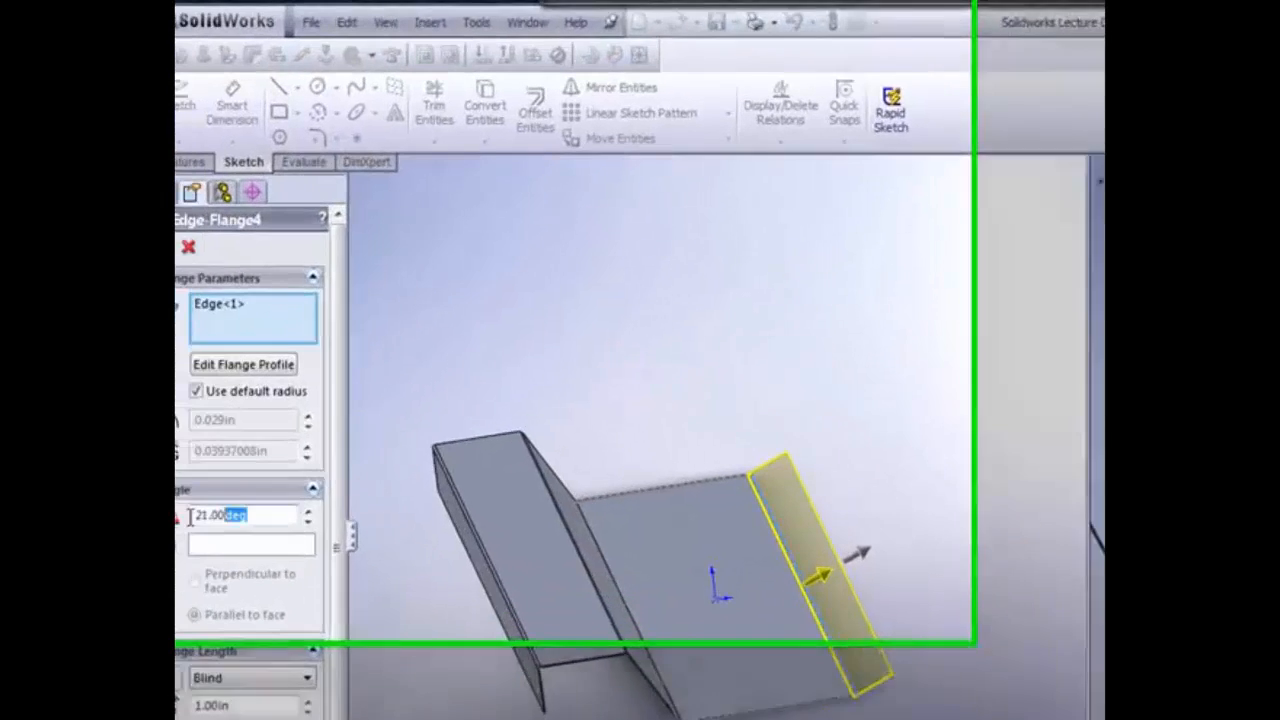
pyautogui.write('30.00deg')
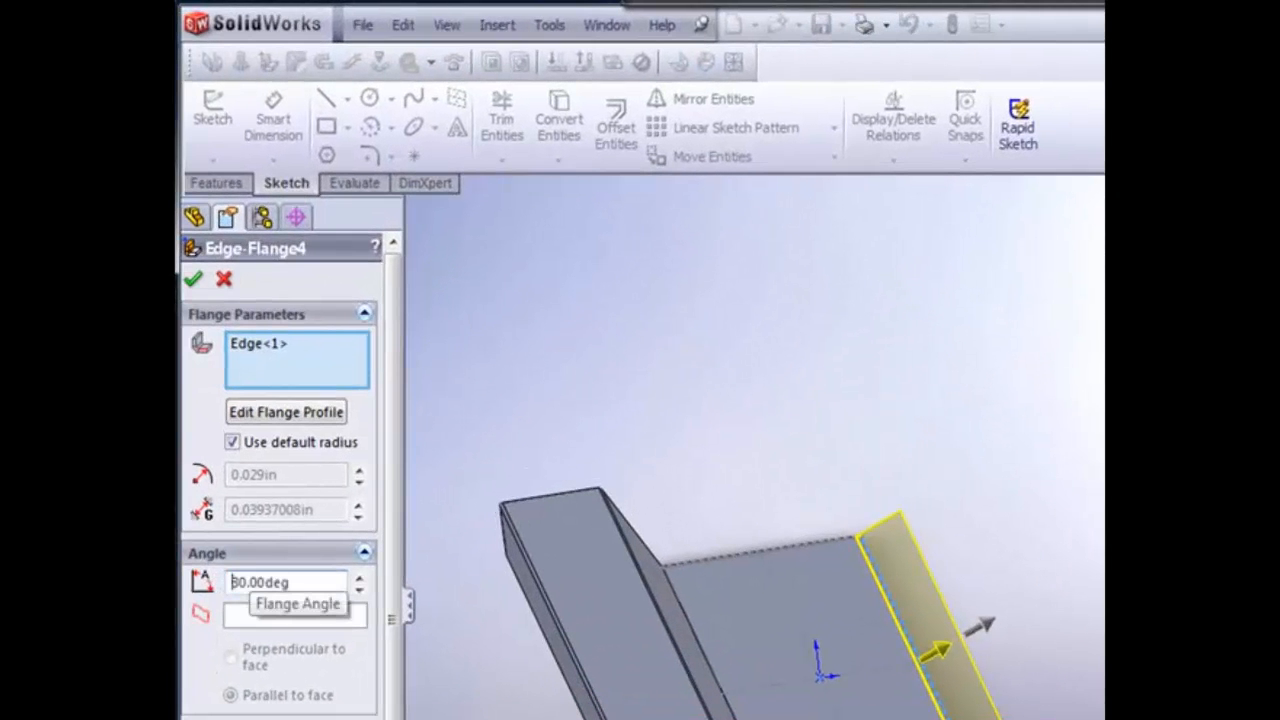
pyautogui.click(193, 280)
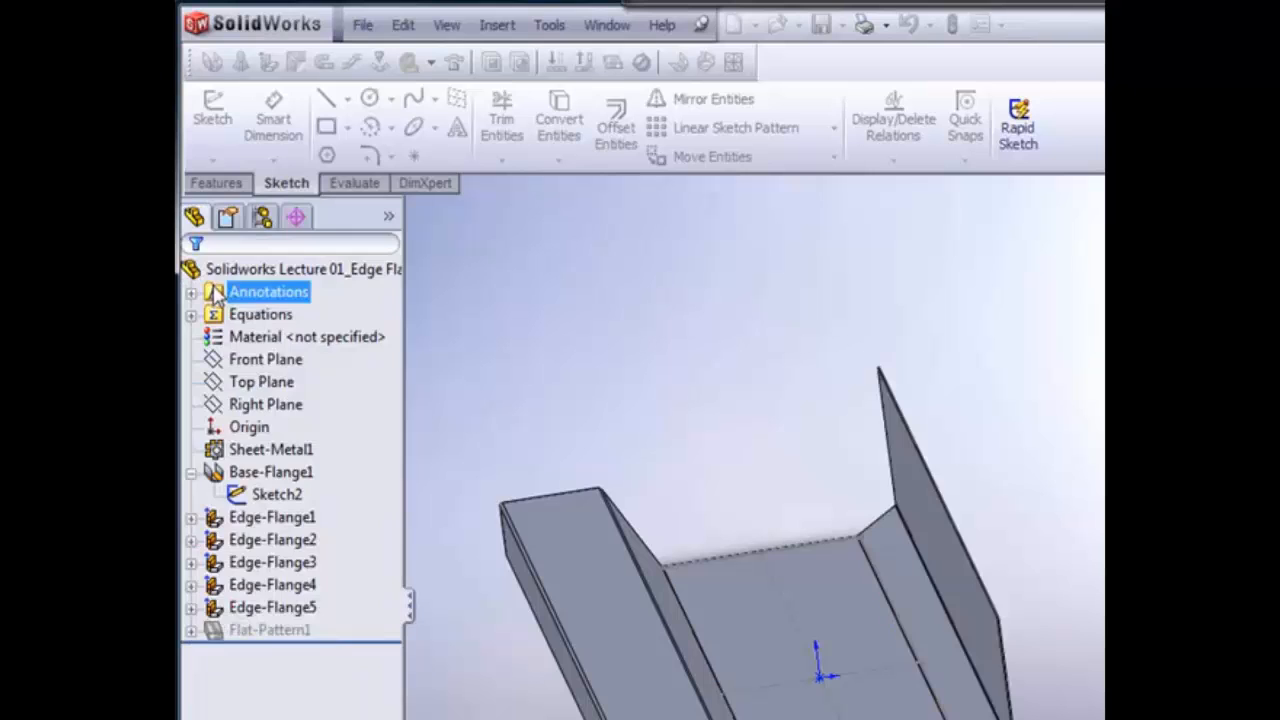
# Open Edge-Flange5 for editing, check its direction in the front view and close the edit
pyautogui.click(276, 608)
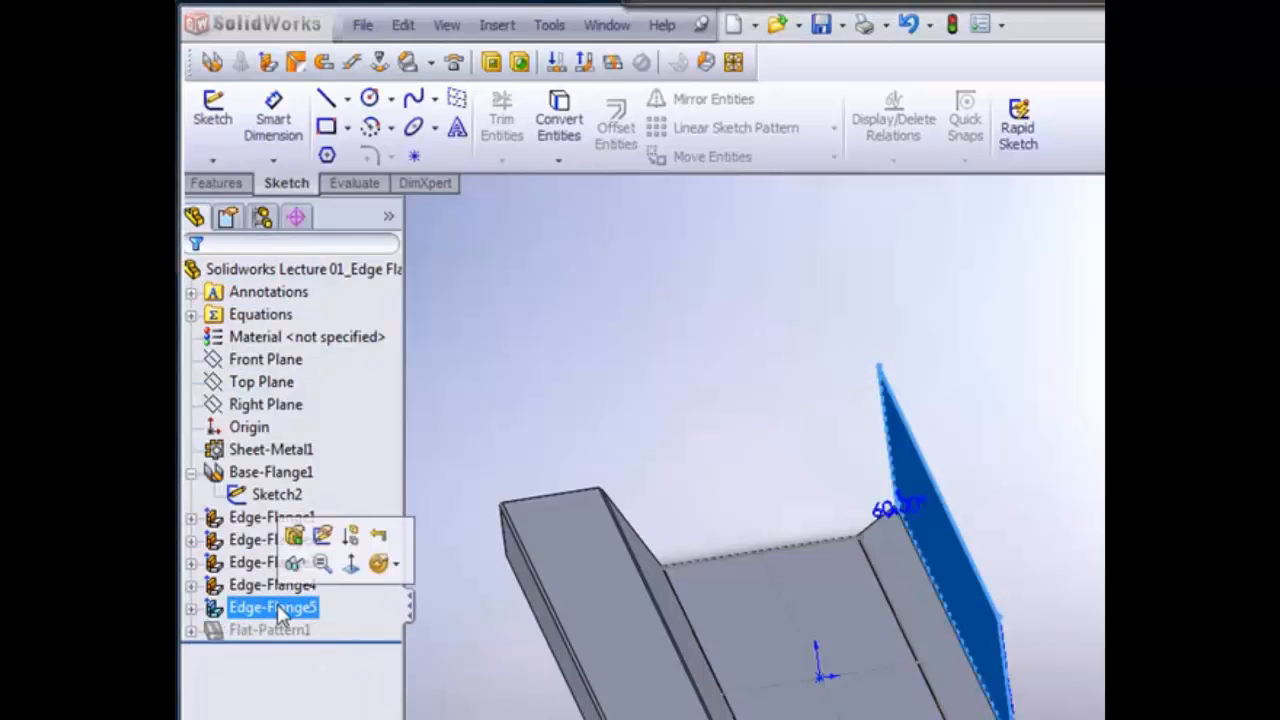
pyautogui.click(289, 556)
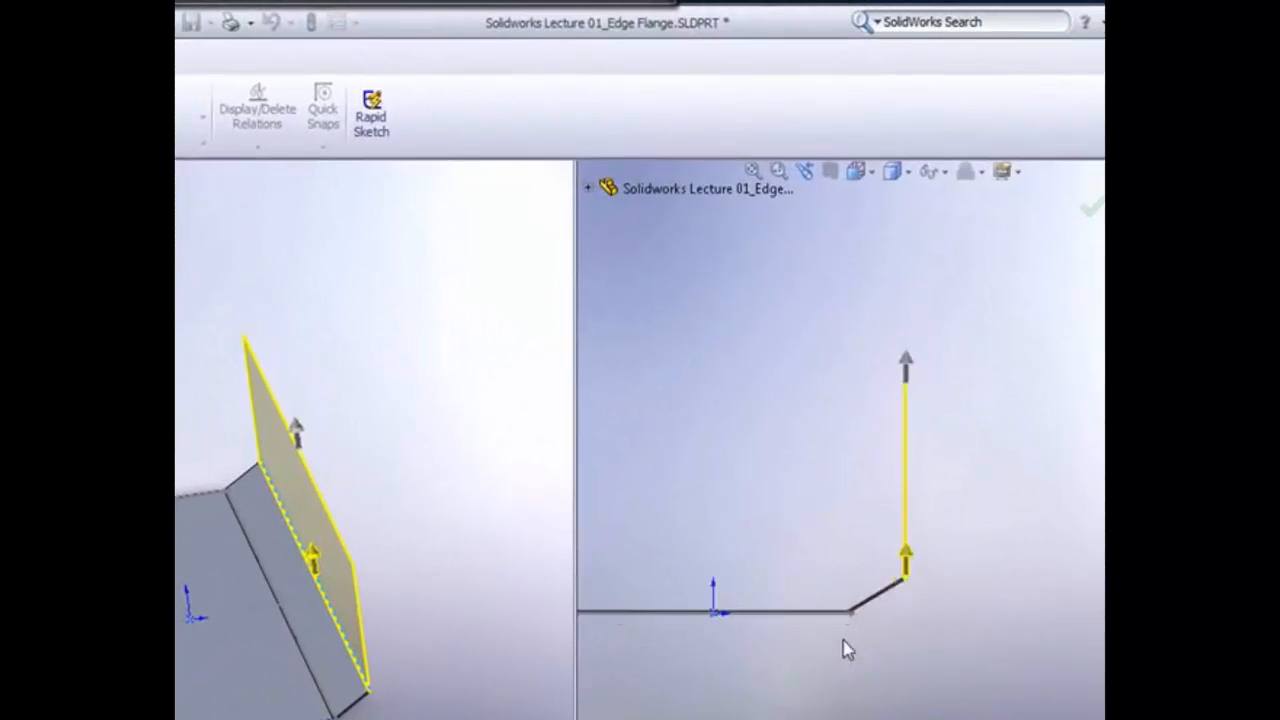
pyautogui.scroll(4, 986, 601)
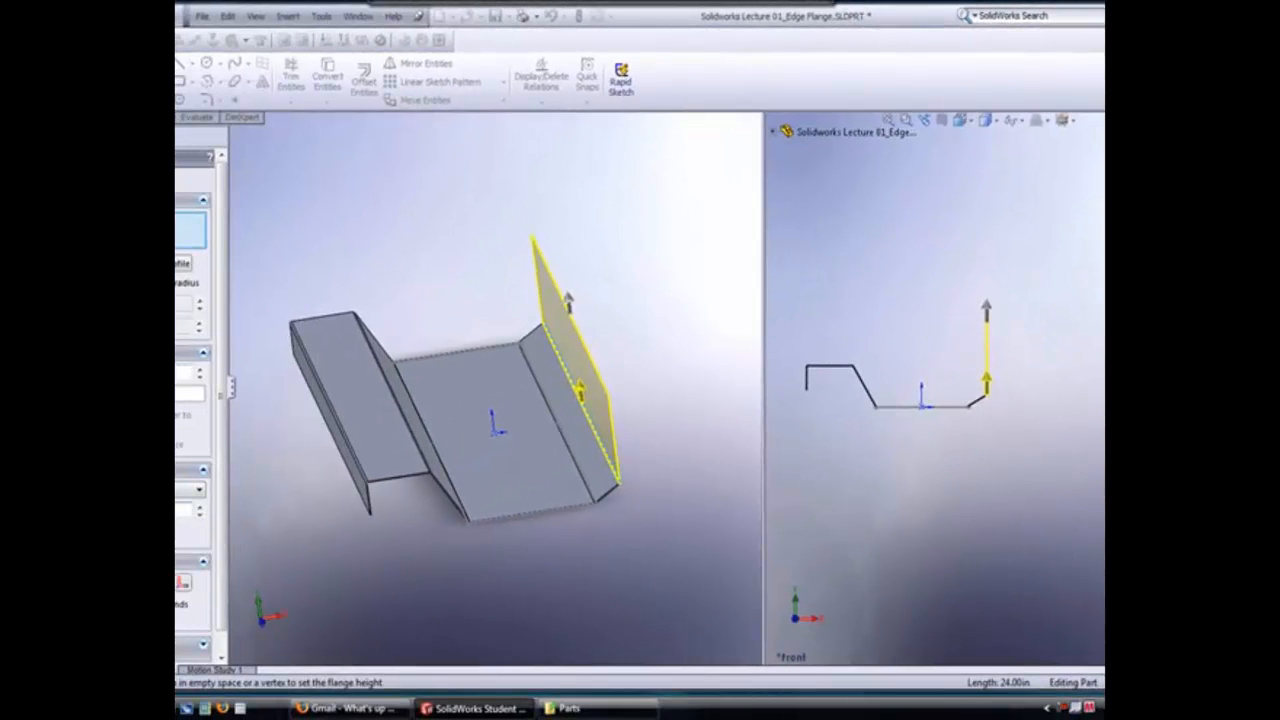
pyautogui.click(1160, 150)
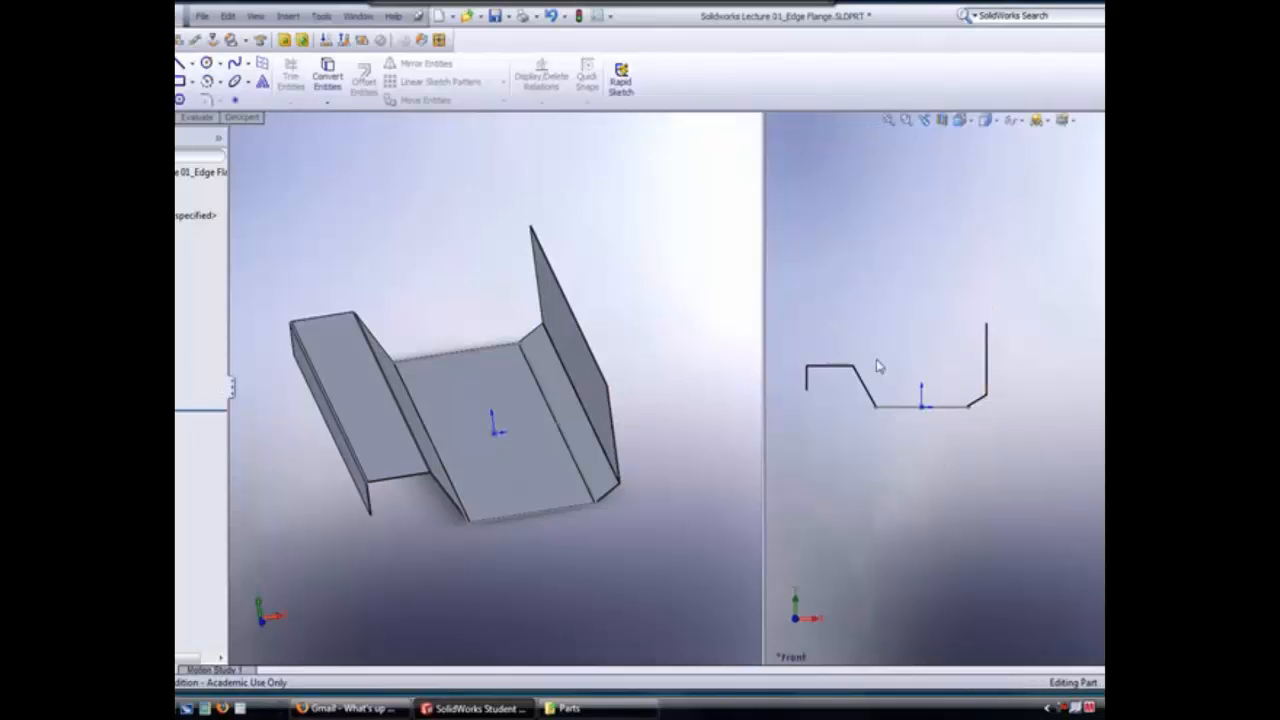
pyautogui.scroll(-3, 877, 366)
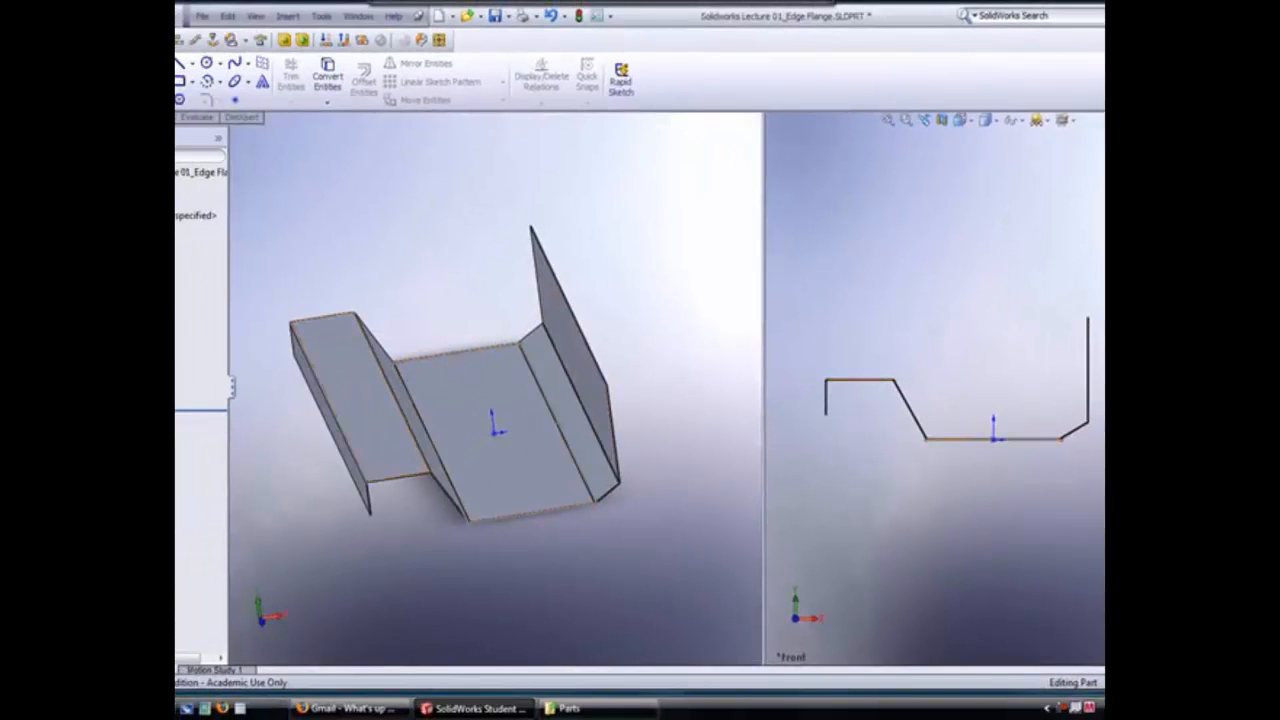
# Delete Edge-Flange5 together with its dependent sketch and bend
pyautogui.rightClick(200, 405)
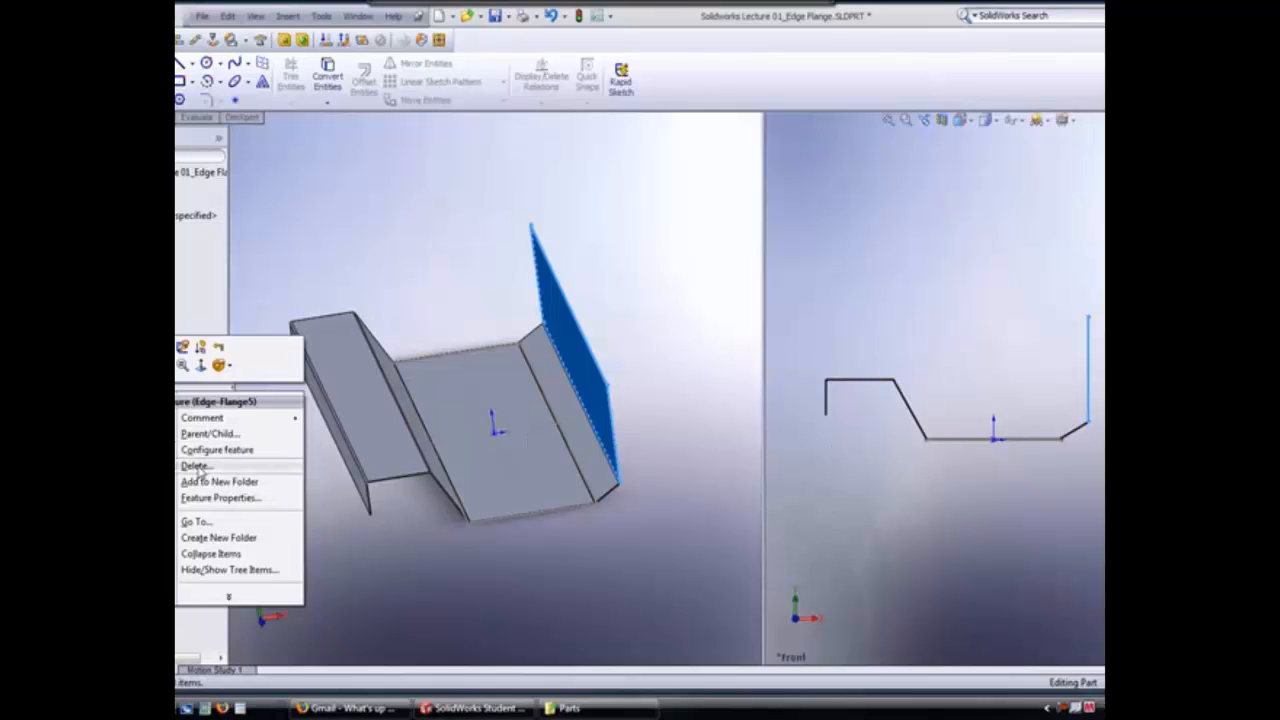
pyautogui.click(197, 466)
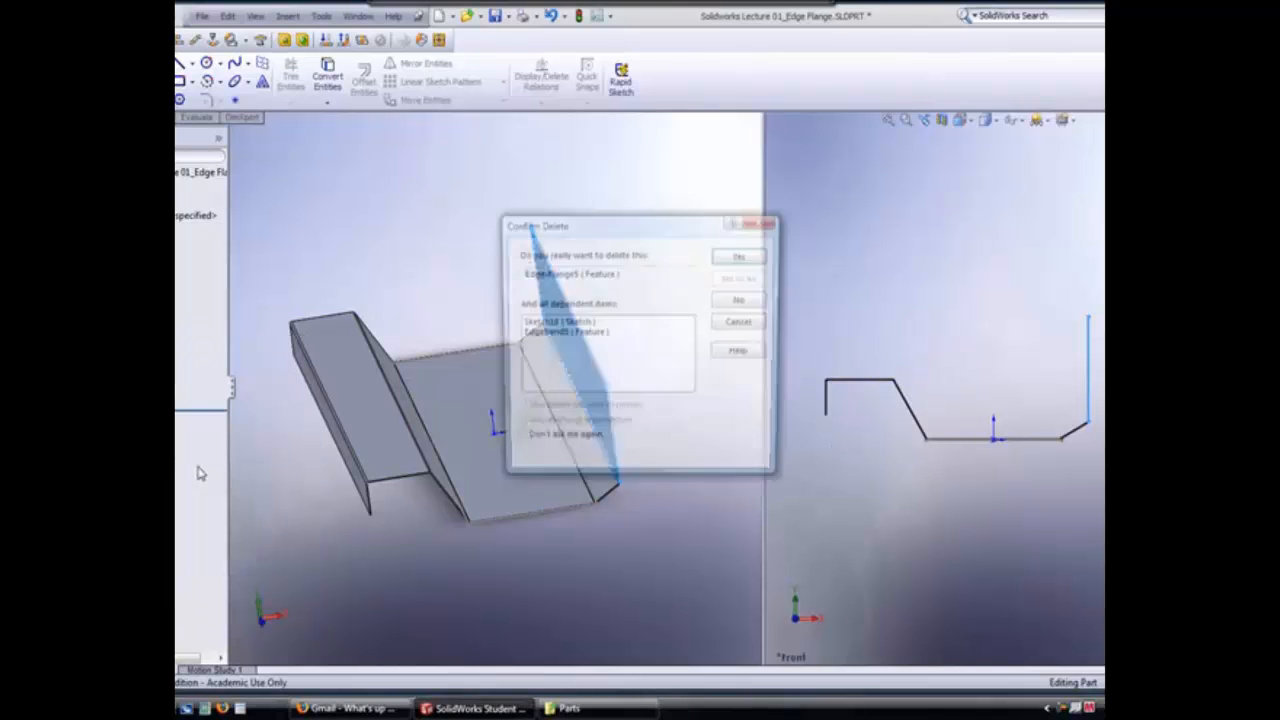
pyautogui.click(548, 334)
pyautogui.click(741, 257)
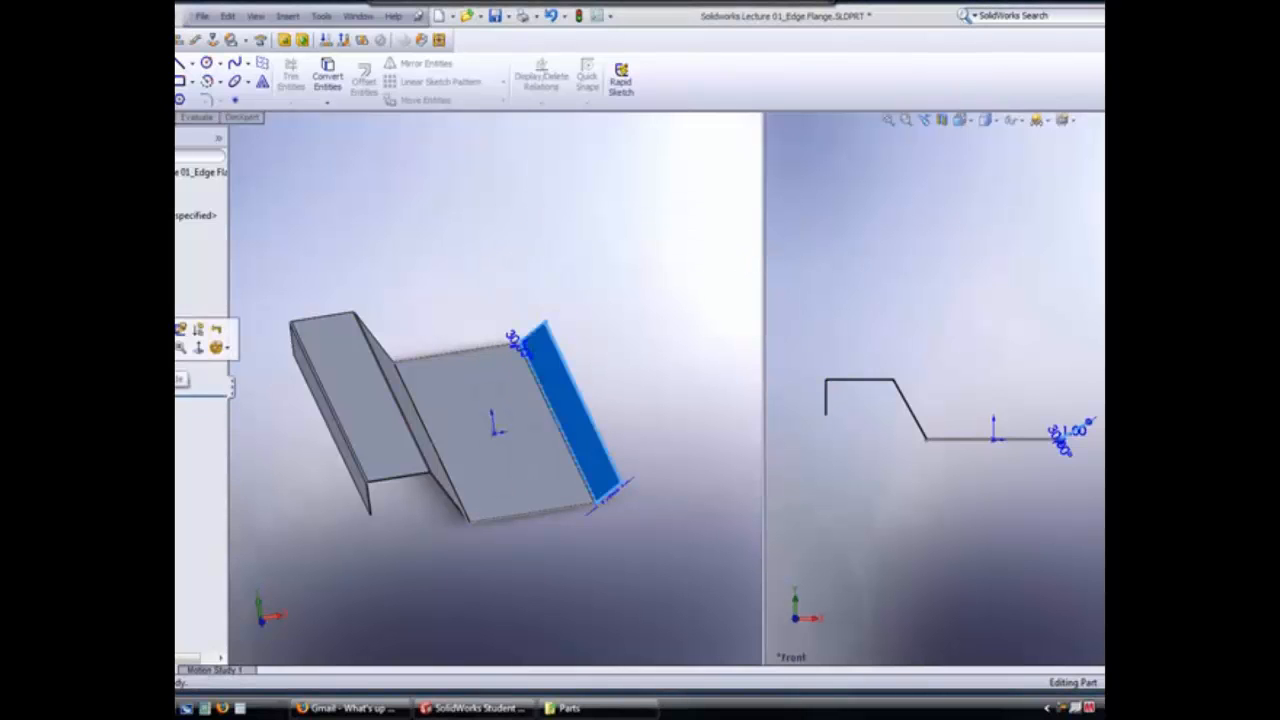
# Delete Edge-Flange4 from the base's opposite edge, including its dependent sketch and bend
pyautogui.rightClick(185, 375)
pyautogui.click(200, 449)
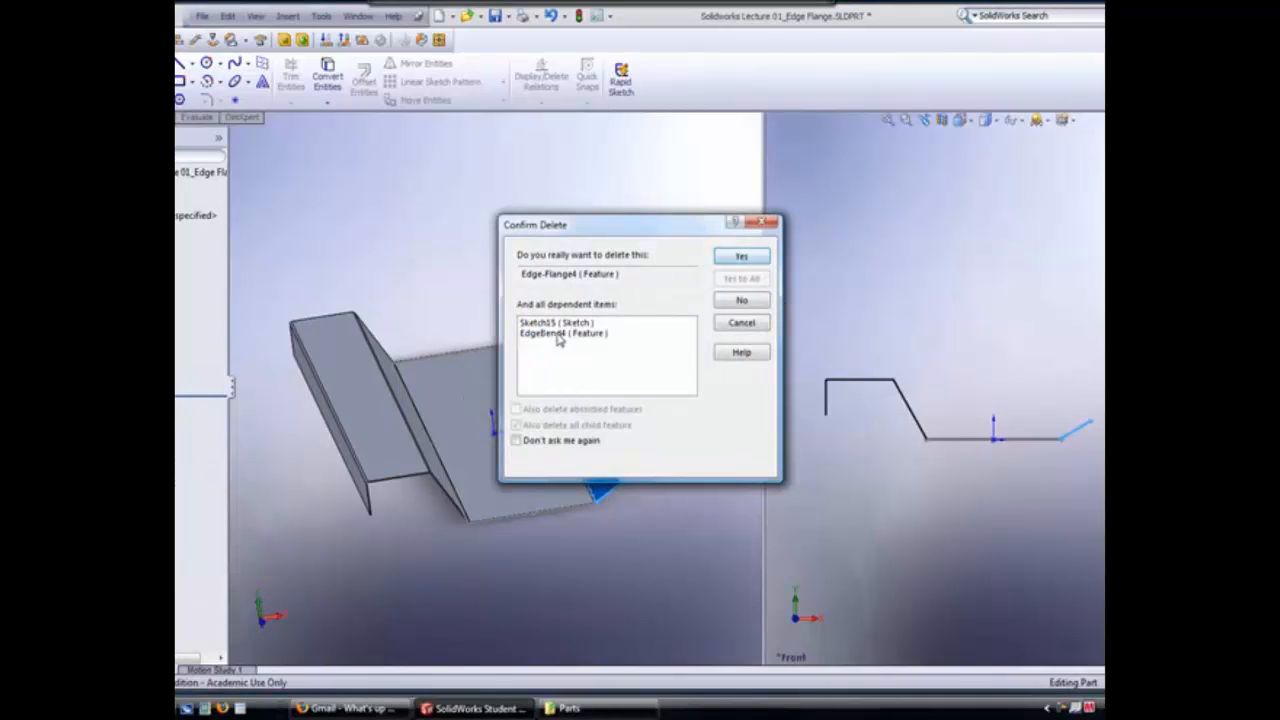
pyautogui.click(561, 323)
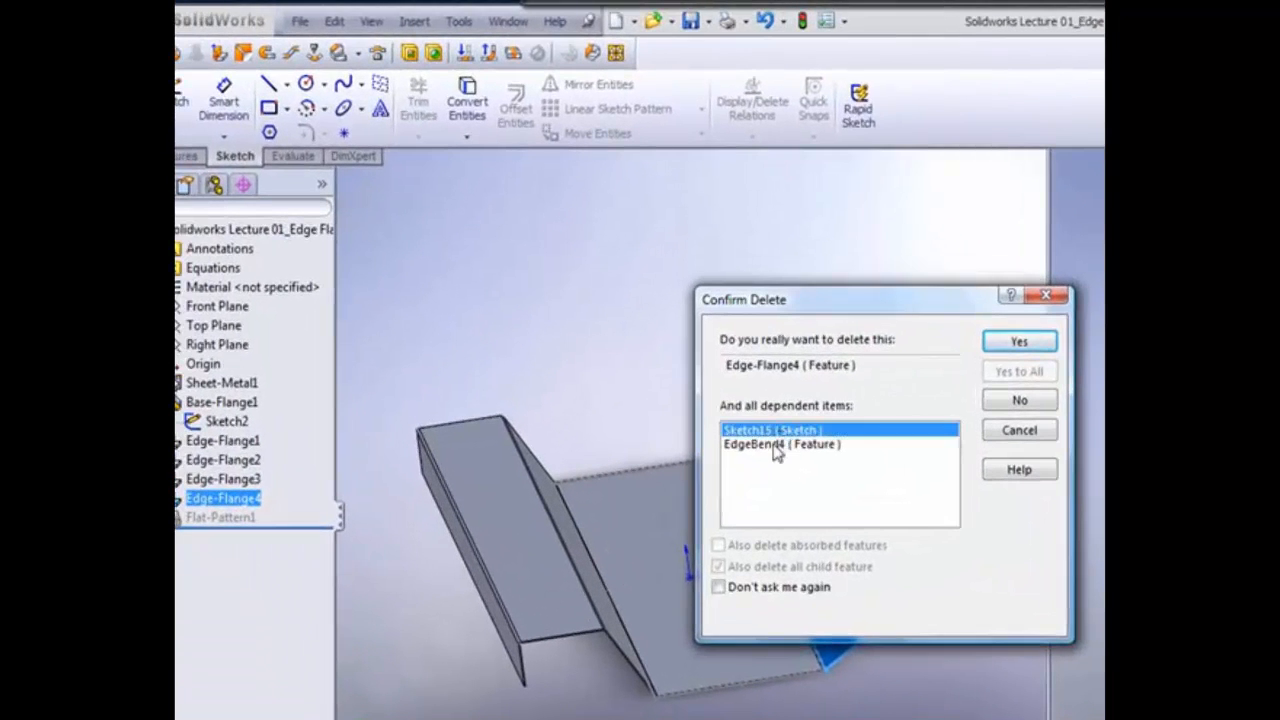
pyautogui.click(783, 443)
pyautogui.click(778, 431)
pyautogui.click(1019, 342)
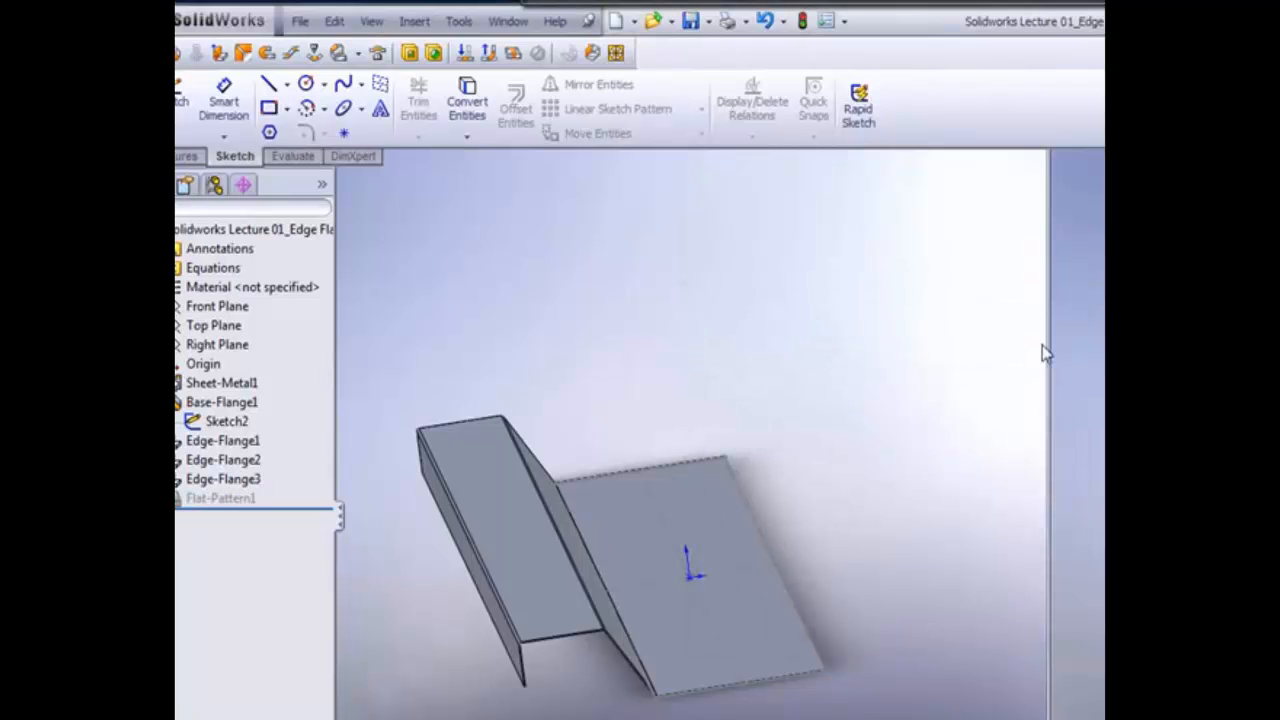
pyautogui.click(255, 497)
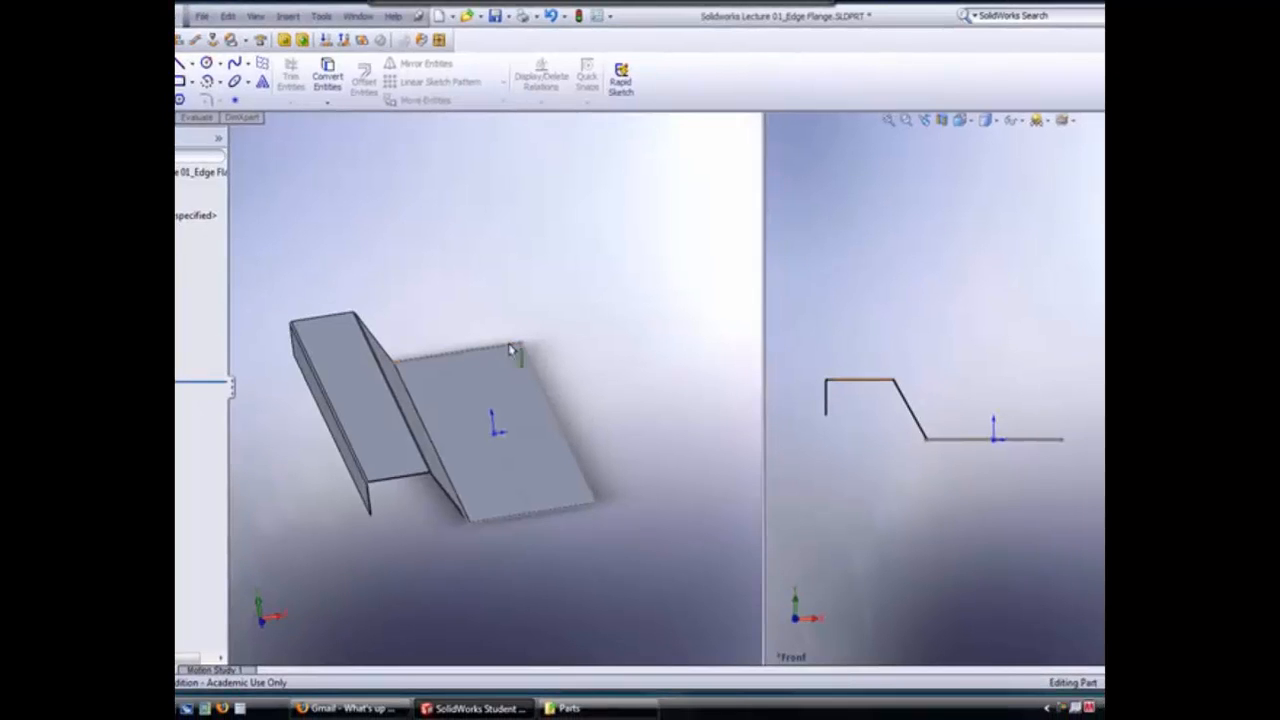
# Start a Mirror feature with the Right Plane as the mirror plane
pyautogui.moveTo(580, 309); pyautogui.dragTo(571, 354, button='middle')
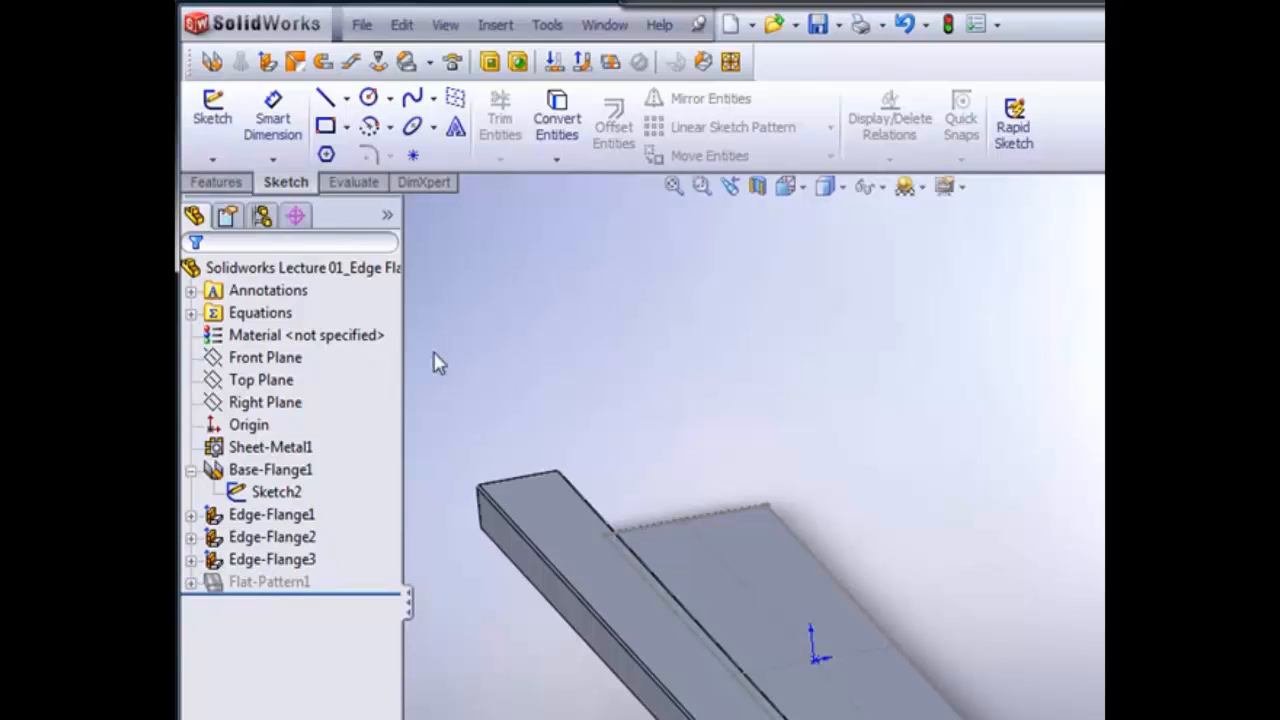
pyautogui.click(218, 182)
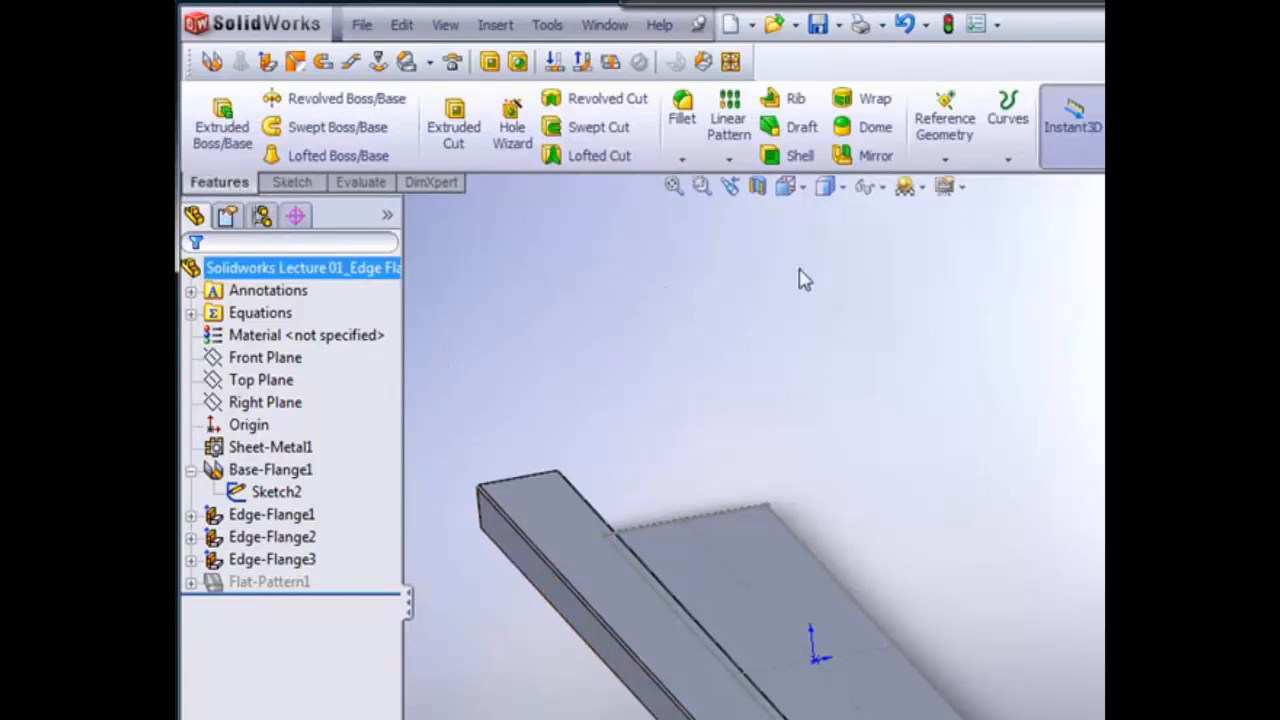
pyautogui.click(870, 157)
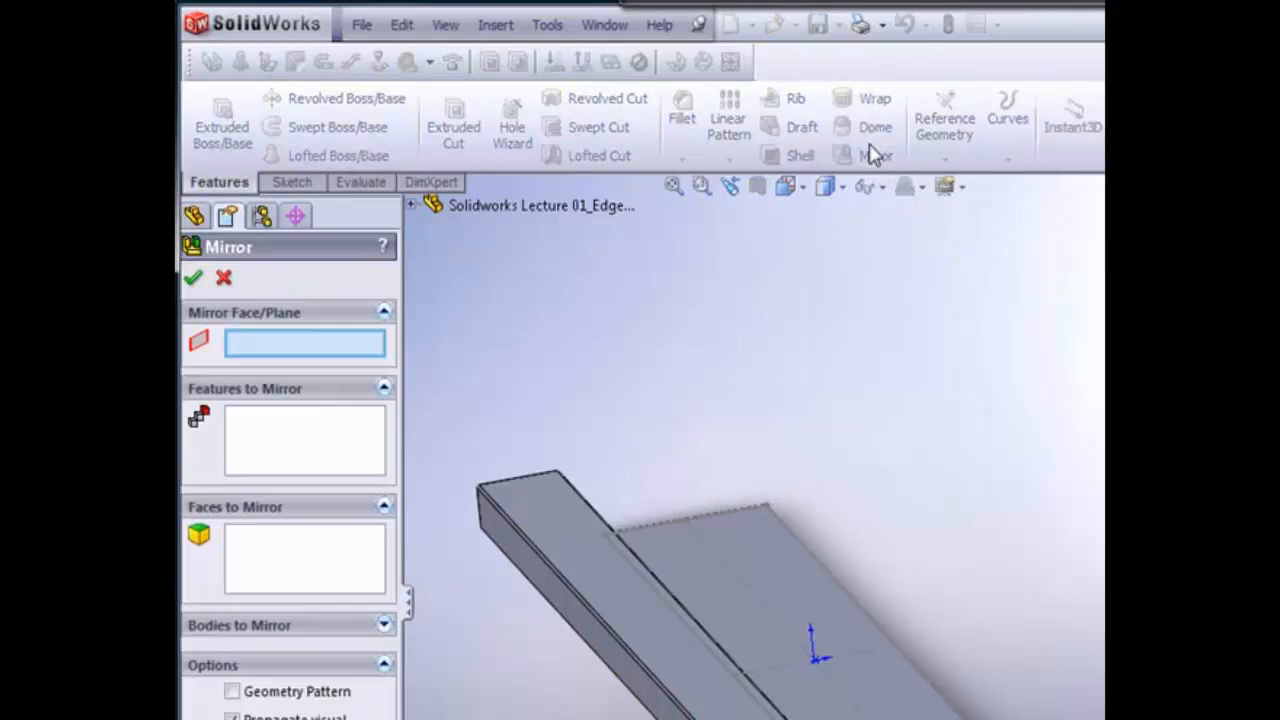
pyautogui.moveTo(830, 420)
pyautogui.mouseDown(button='middle')
pyautogui.moveTo(806, 409)
pyautogui.moveTo(812, 420)
pyautogui.mouseUp(button='middle')
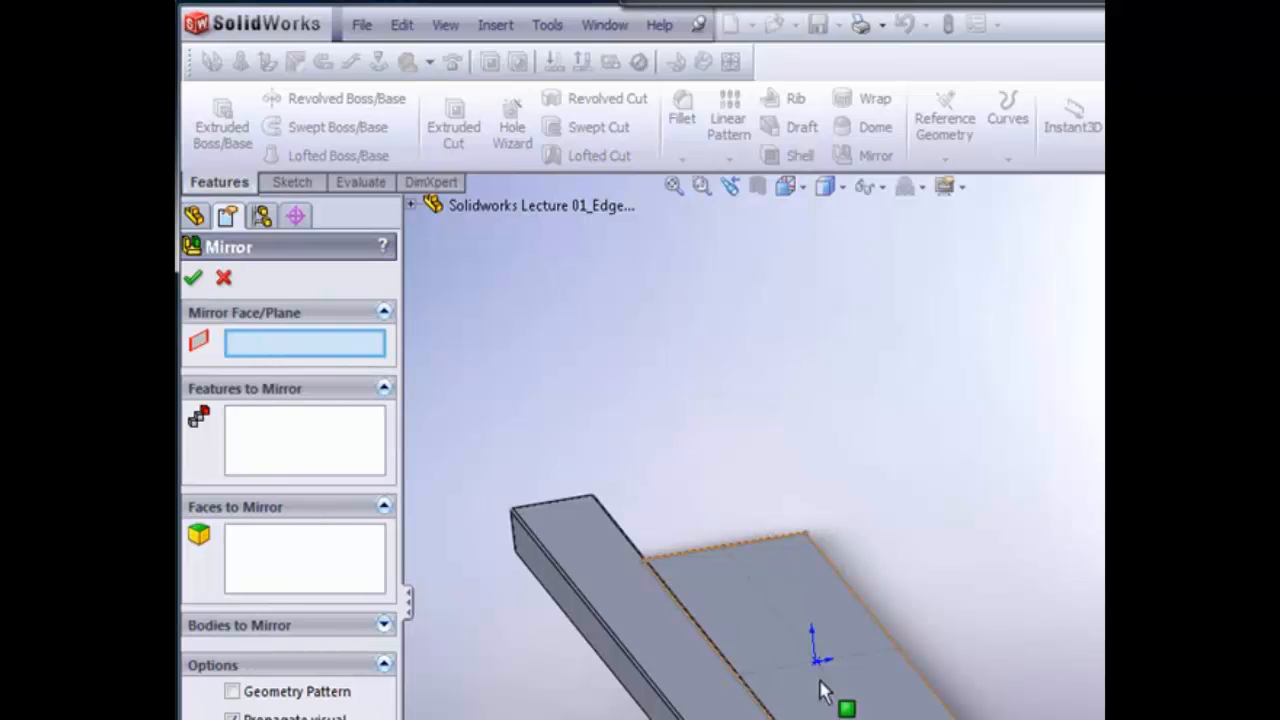
pyautogui.click(411, 205)
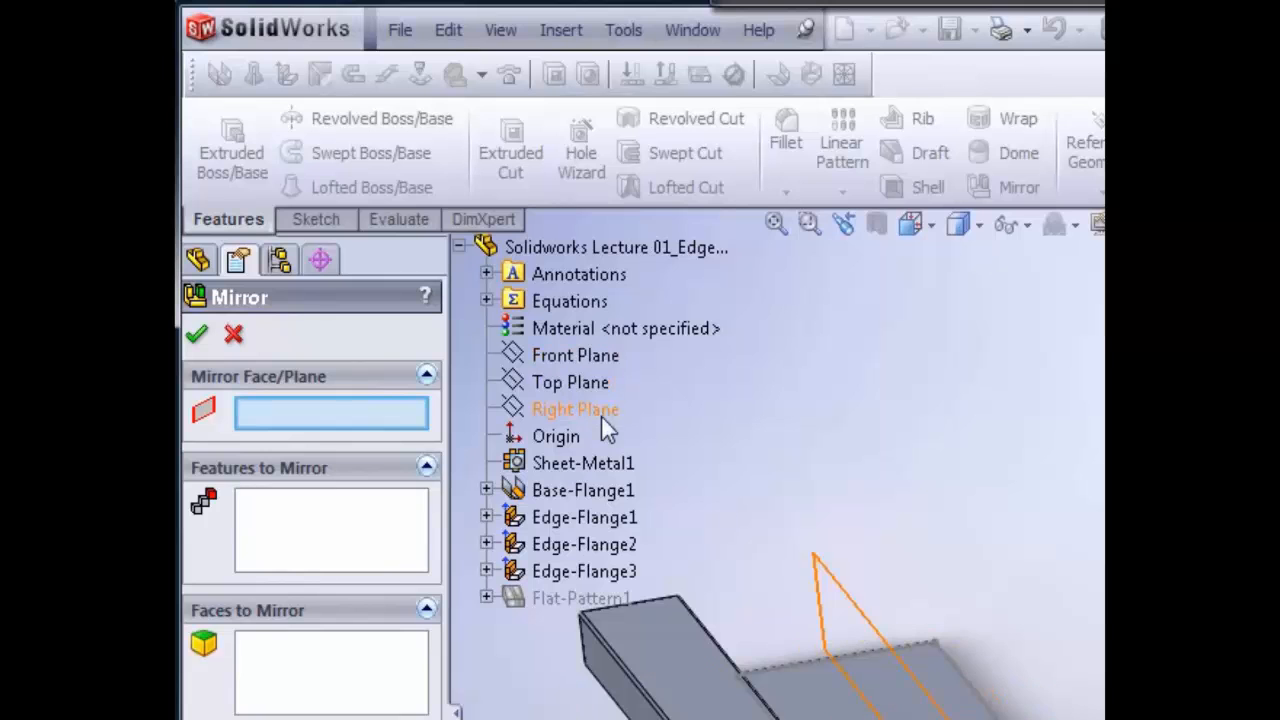
pyautogui.click(602, 416)
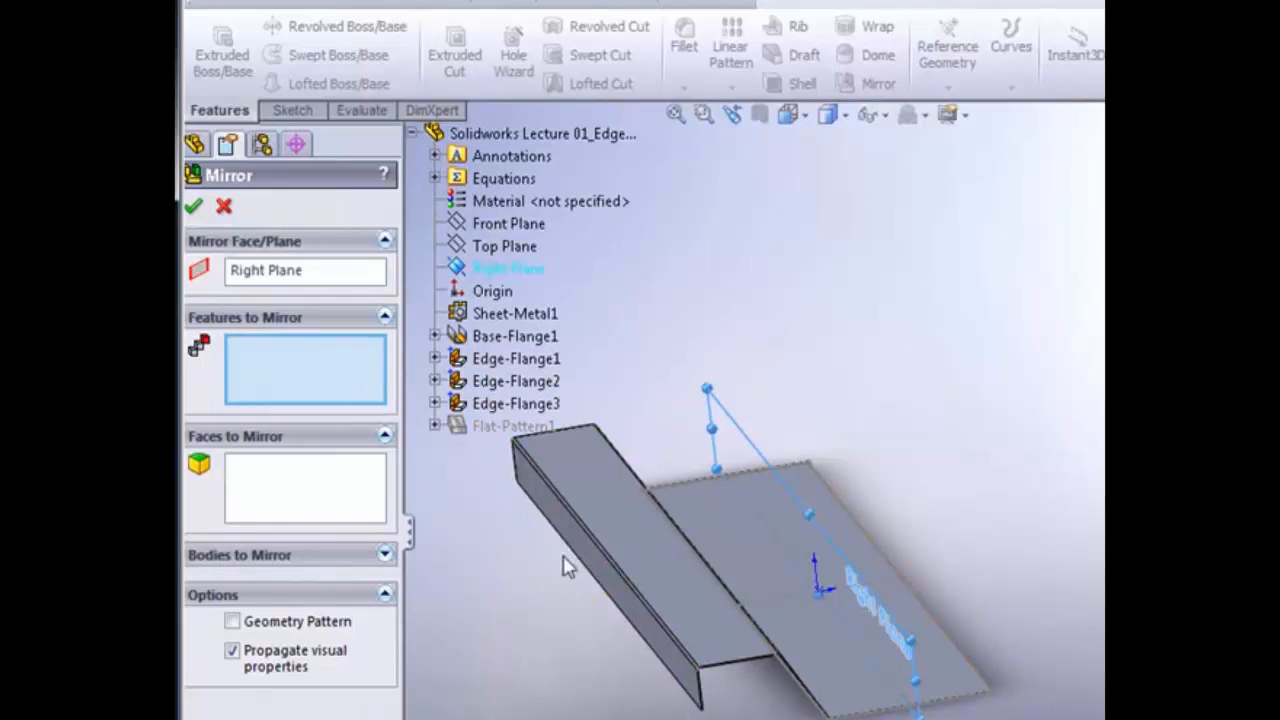
# Add Edge-Flange1, Edge-Flange2 and Edge-Flange3 as the features to mirror and accept the mirror
pyautogui.click(515, 360)
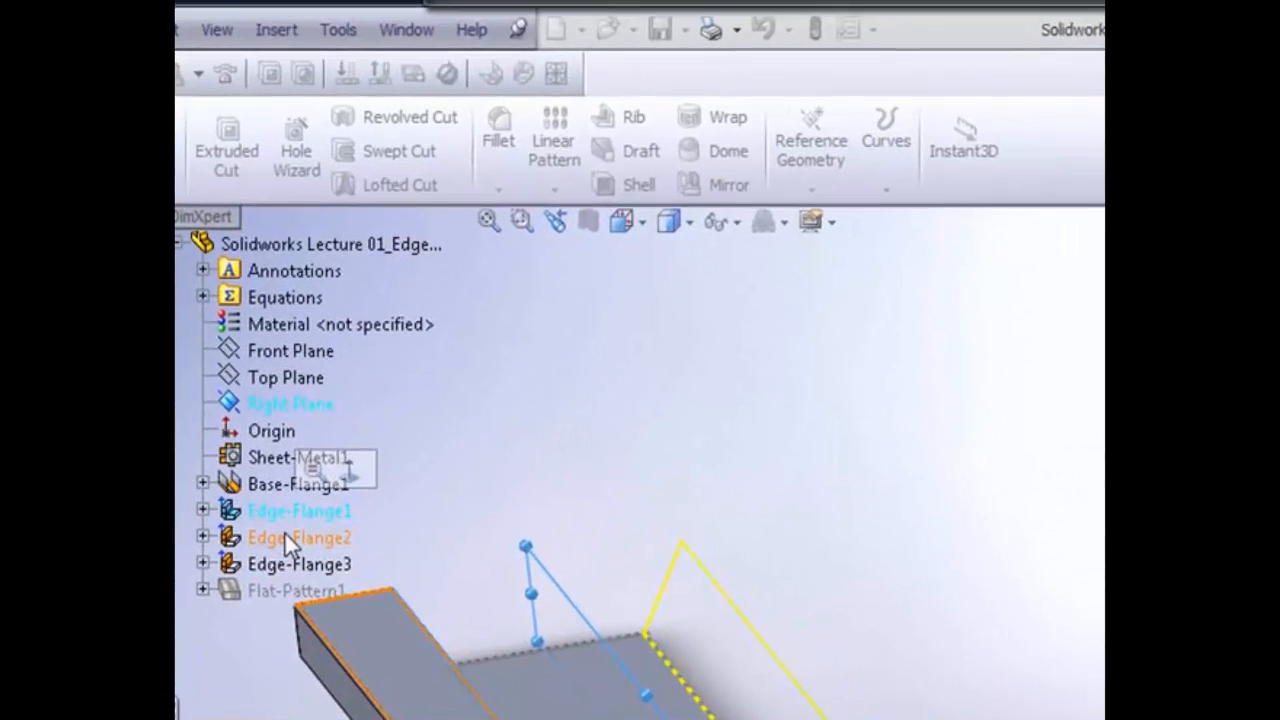
pyautogui.click(268, 541)
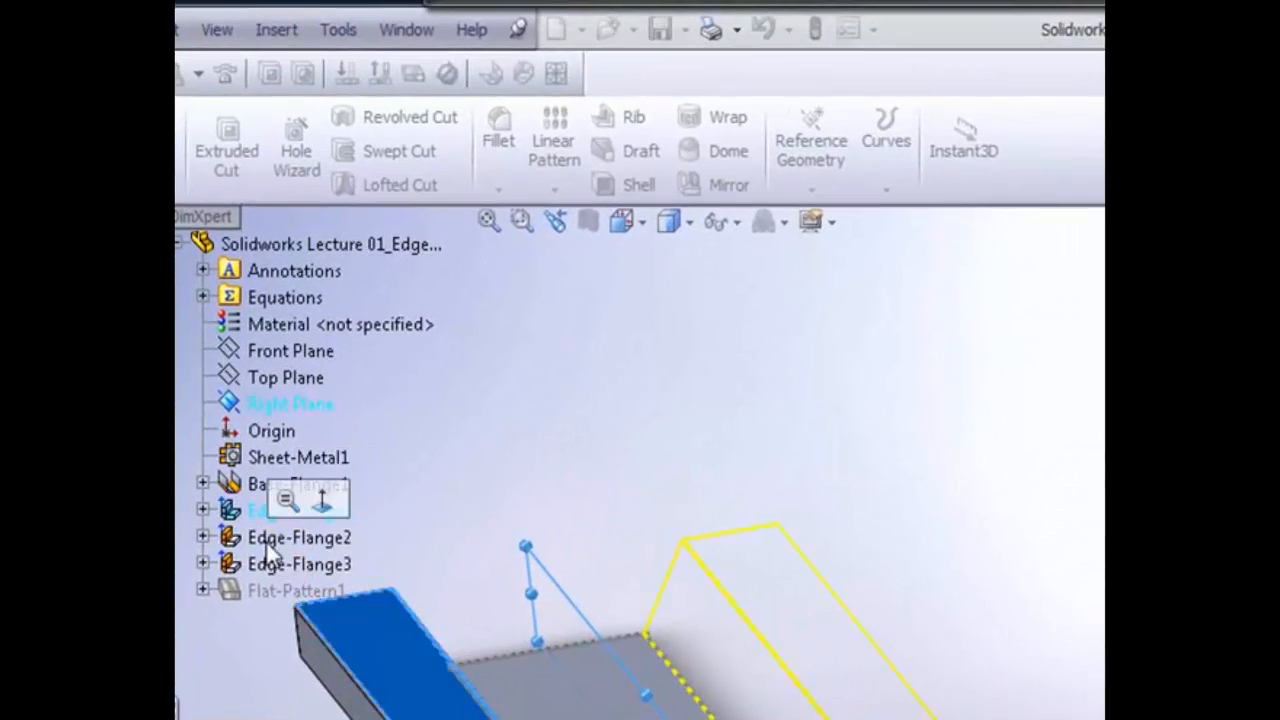
pyautogui.moveTo(1010, 587); pyautogui.dragTo(989, 594, button='middle')
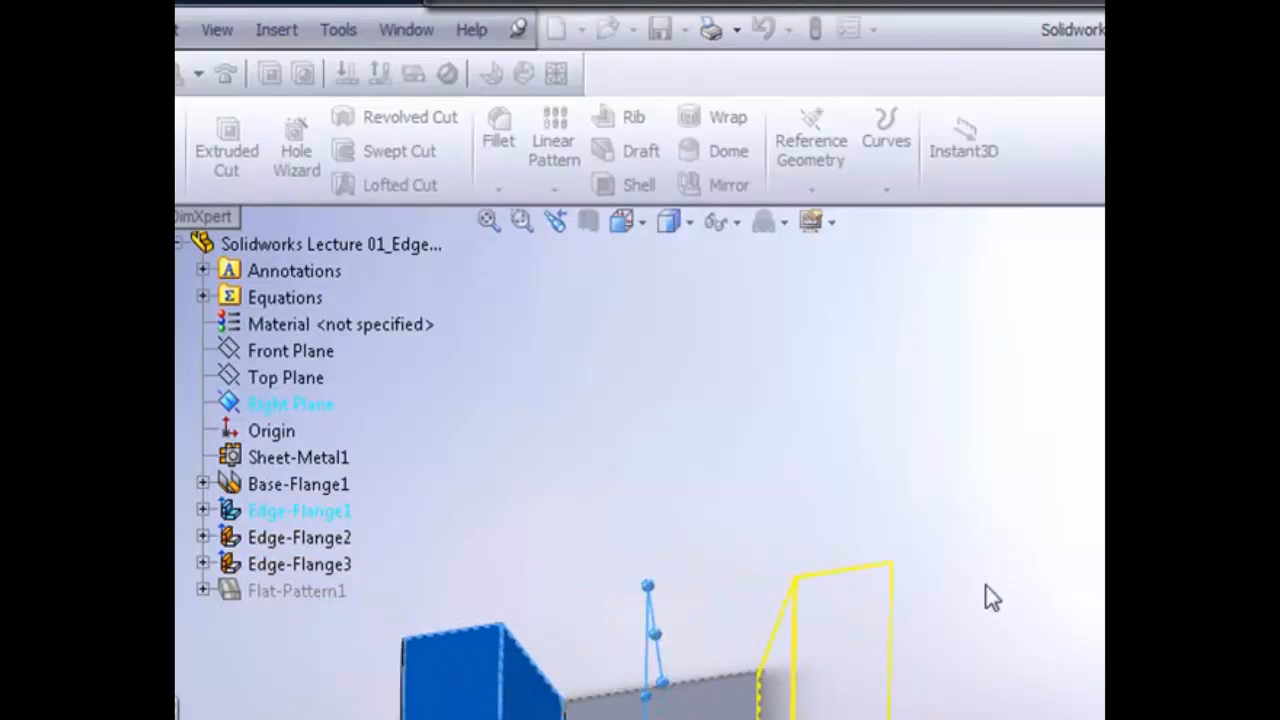
pyautogui.click(299, 537)
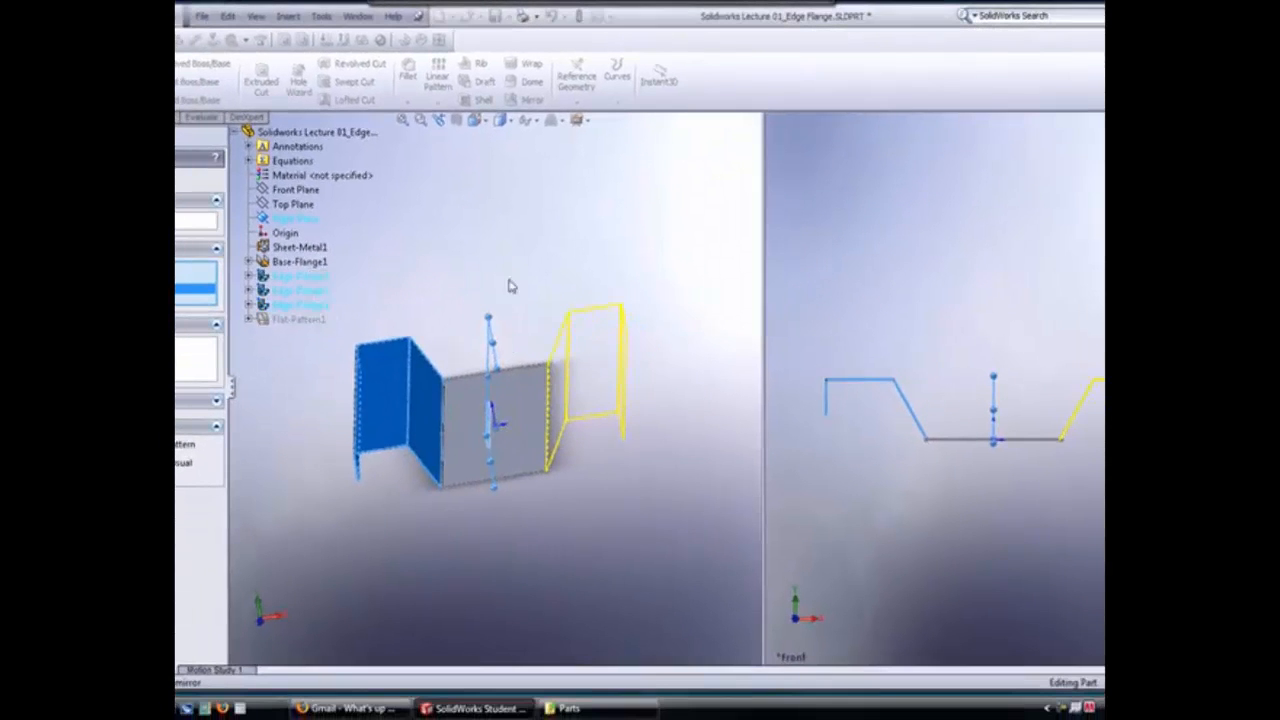
pyautogui.moveTo(677, 515); pyautogui.dragTo(695, 493, button='middle')
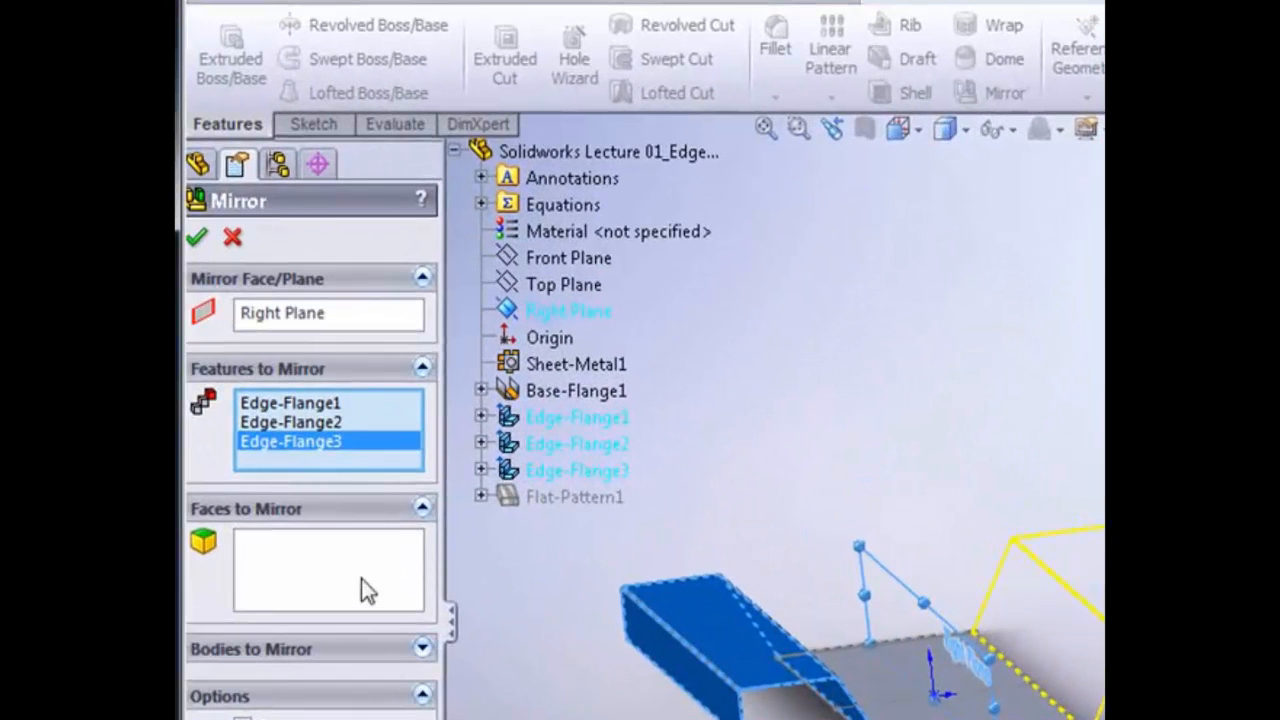
pyautogui.click(200, 241)
pyautogui.moveTo(668, 480)
pyautogui.mouseDown(button='middle')
pyautogui.moveTo(657, 431)
pyautogui.moveTo(666, 477)
pyautogui.mouseUp(button='middle')
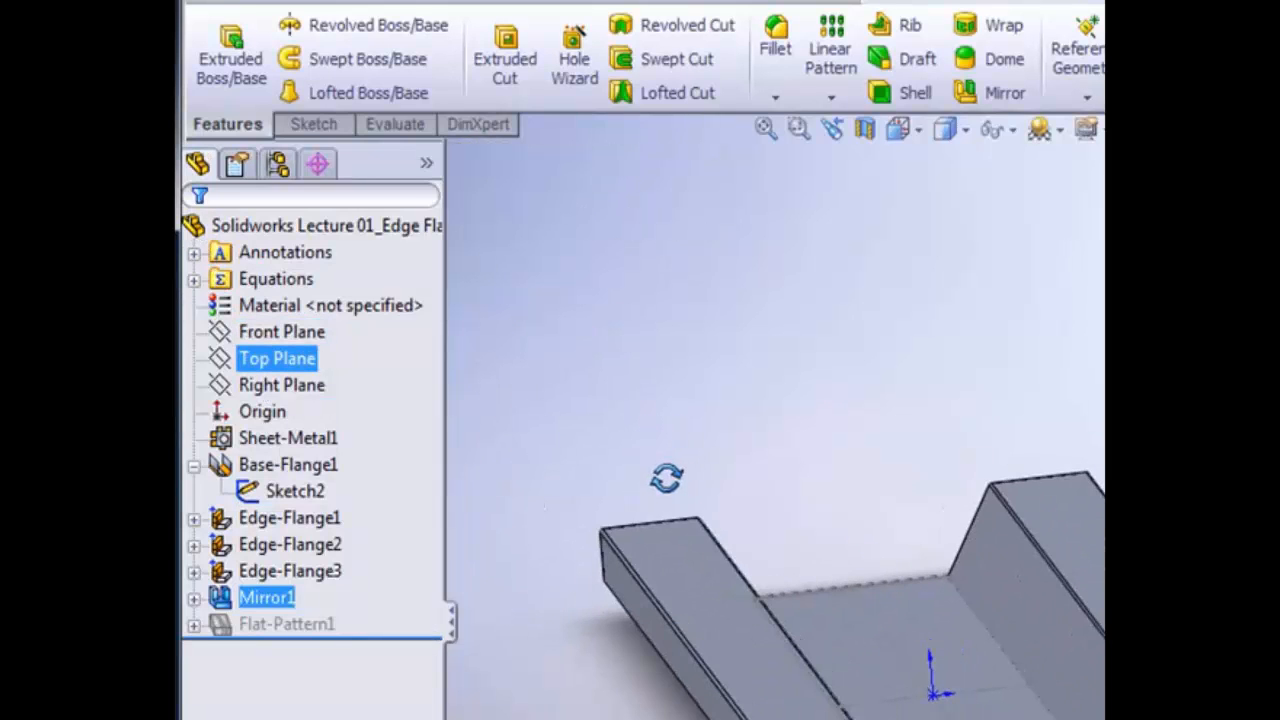
# Edit Edge-Flange1 and set its flange length to 4 in so the mirrored side updates too
pyautogui.click(298, 520)
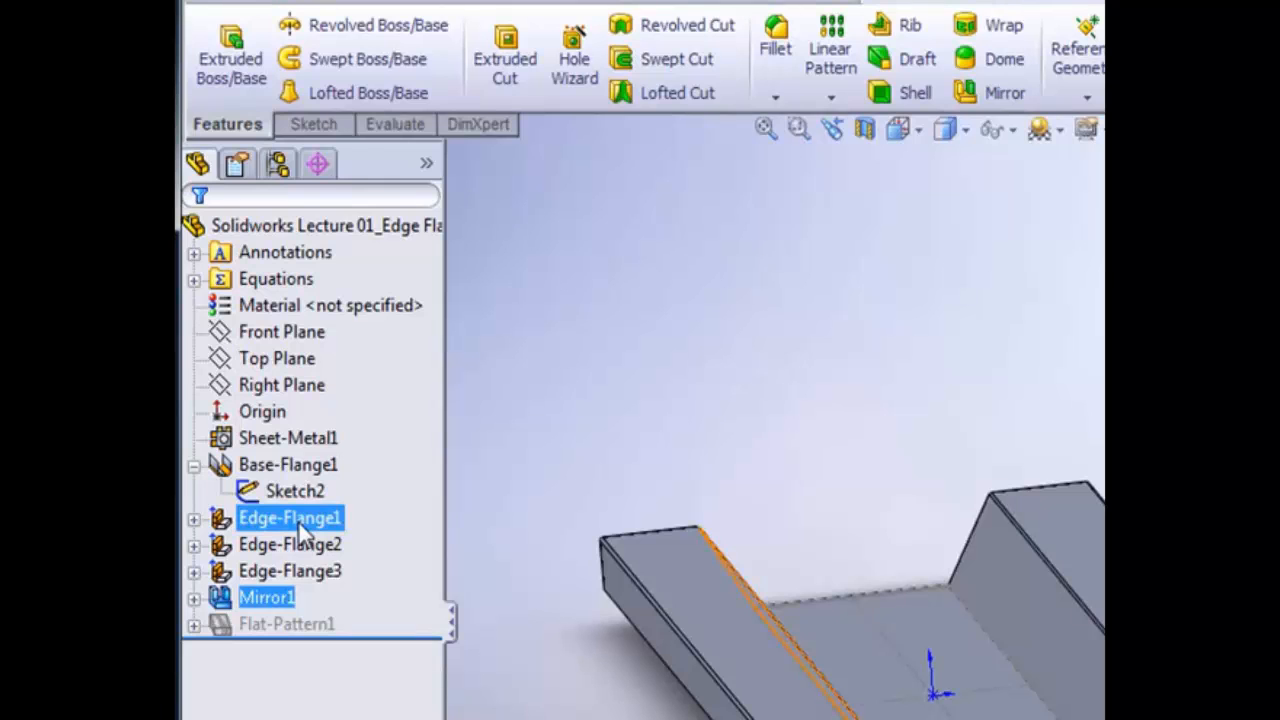
pyautogui.click(299, 523)
pyautogui.click(320, 438)
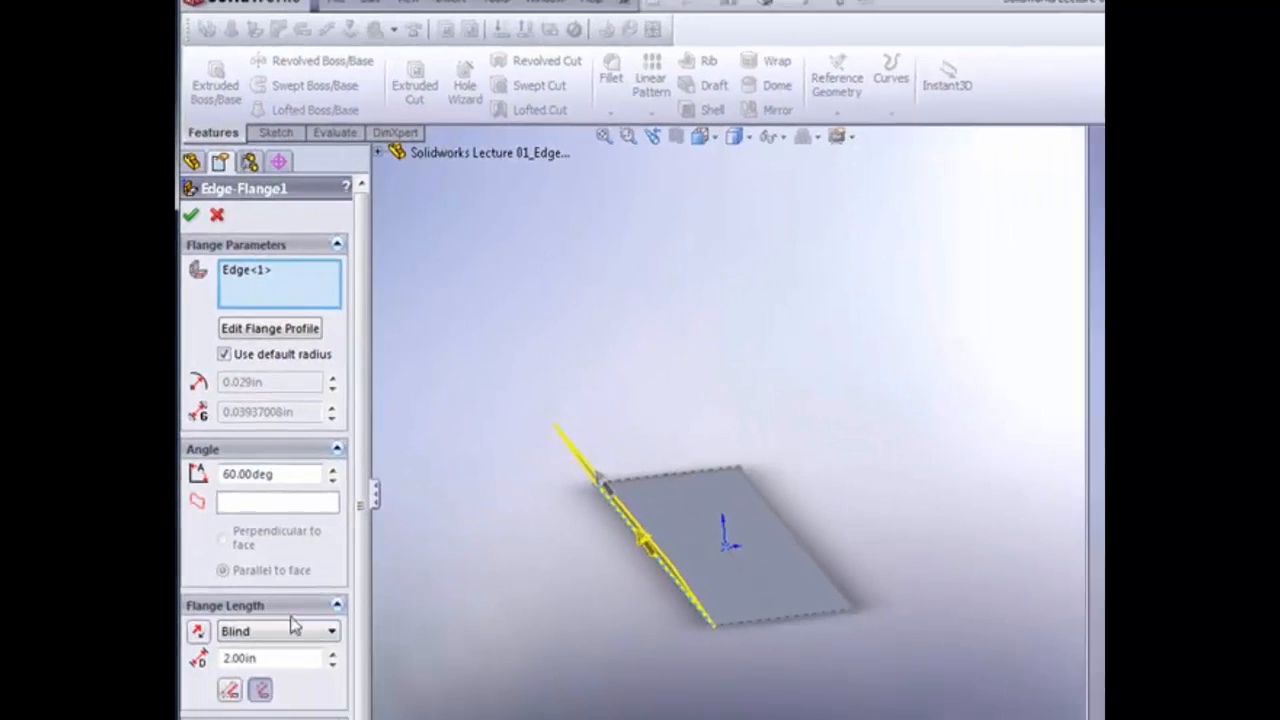
pyautogui.click(287, 658)
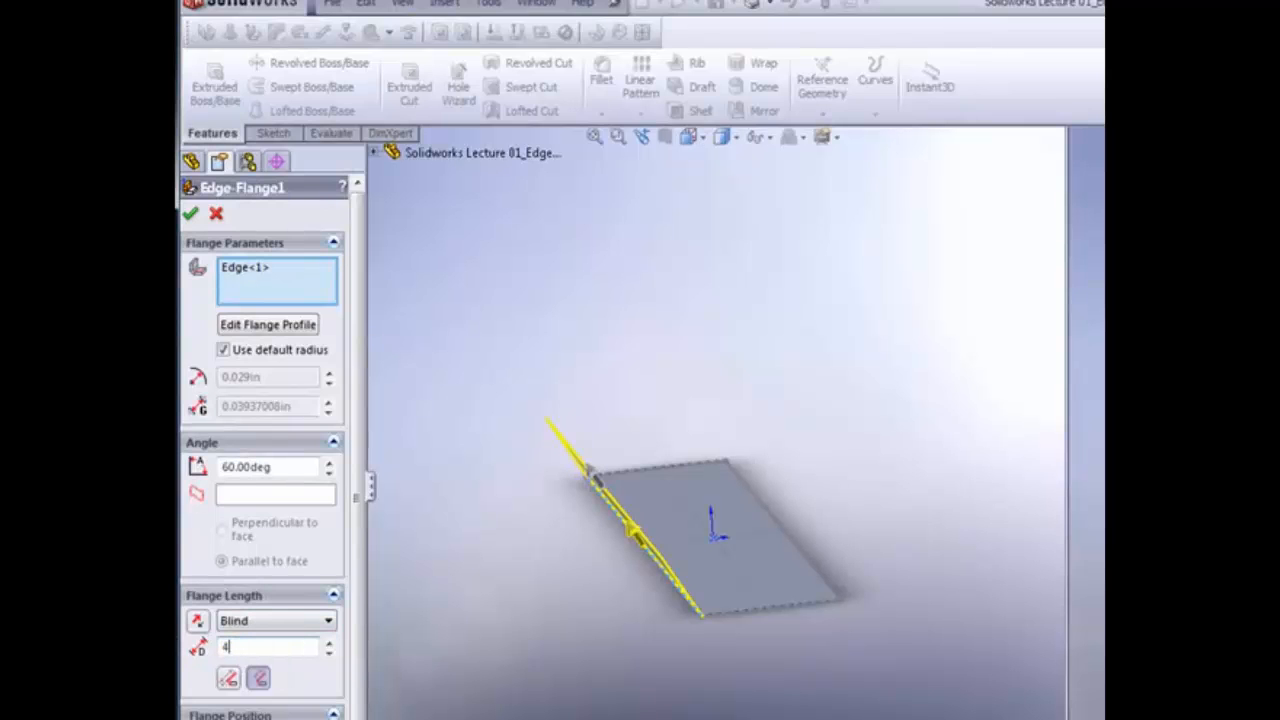
pyautogui.write('4')
pyautogui.click(190, 215)
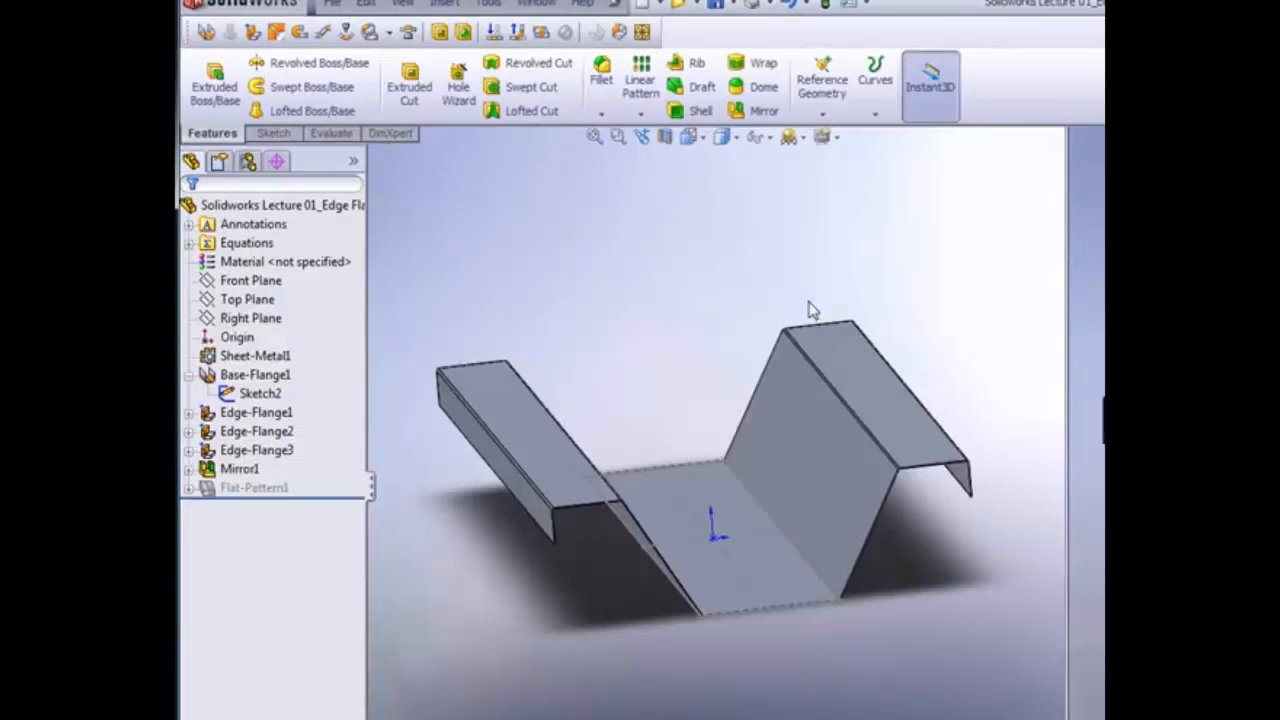
pyautogui.moveTo(809, 309)
pyautogui.mouseDown(button='middle')
pyautogui.moveTo(797, 286)
pyautogui.moveTo(820, 320)
pyautogui.mouseUp(button='middle')
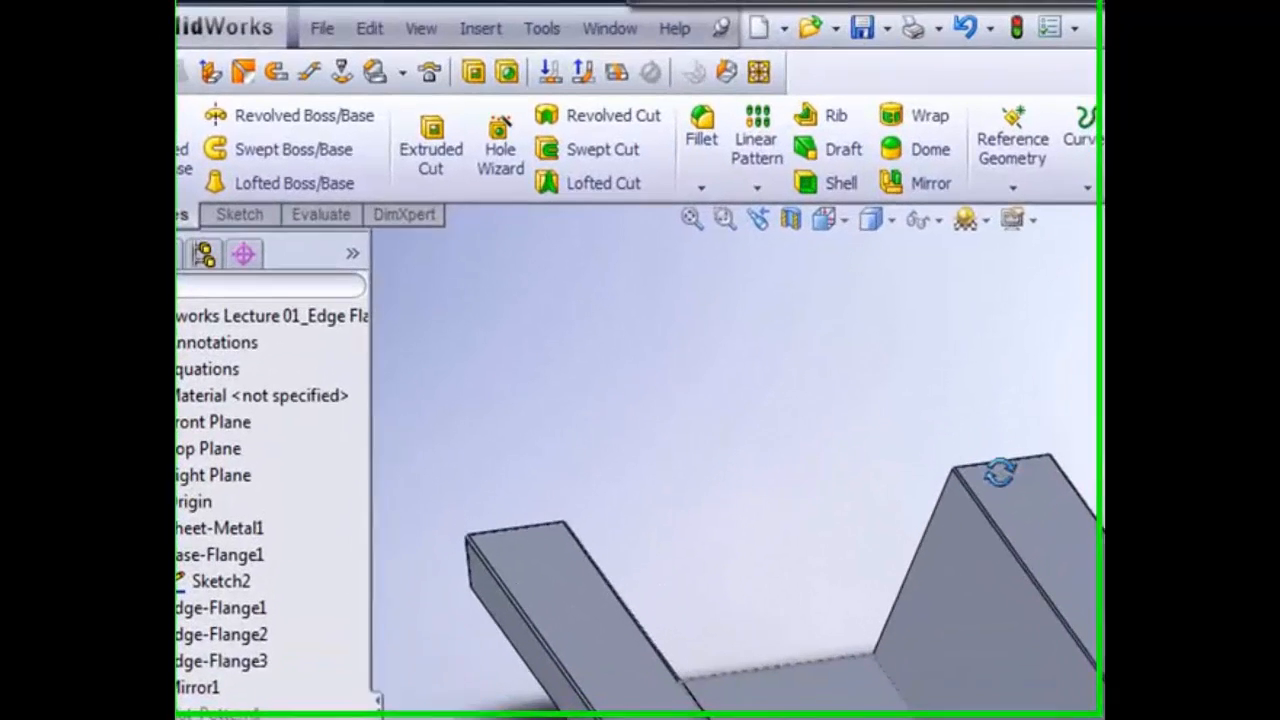
pyautogui.moveTo(820, 466); pyautogui.dragTo(808, 556, button='middle')
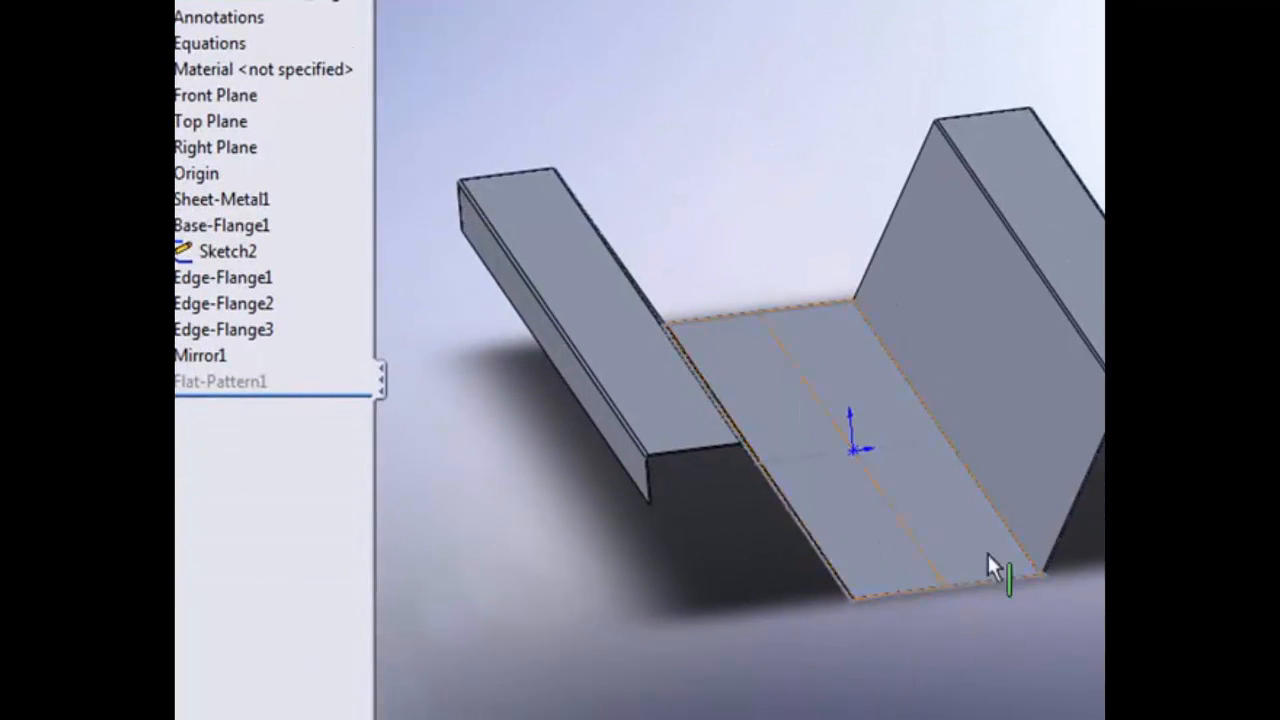
pyautogui.moveTo(975, 610); pyautogui.dragTo(969, 612, button='middle')
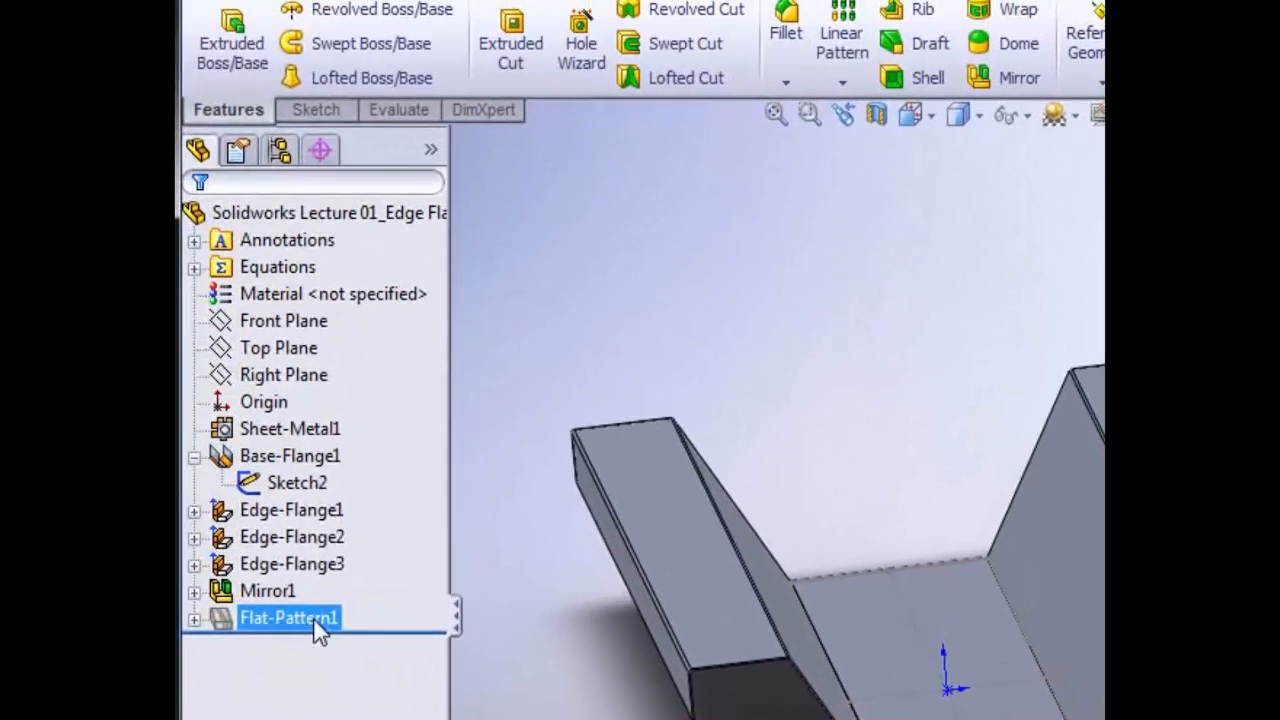
pyautogui.click(313, 617)
pyautogui.click(368, 538)
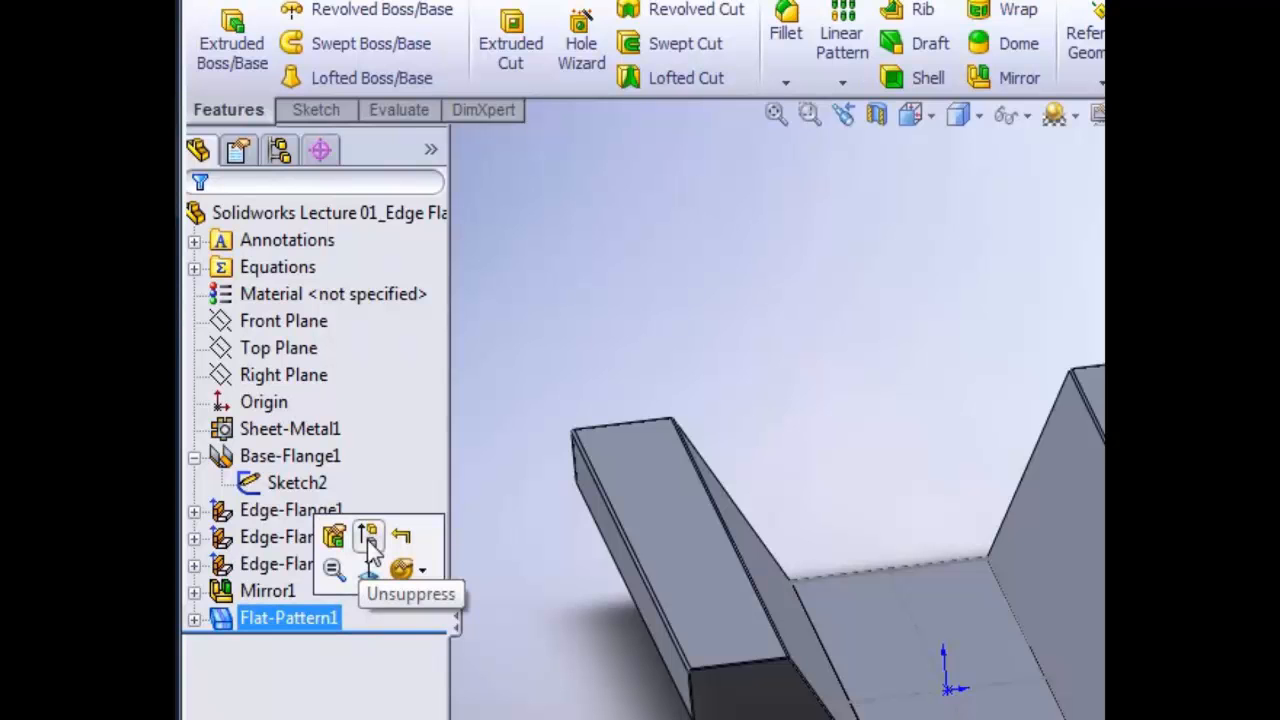
pyautogui.click(518, 598)
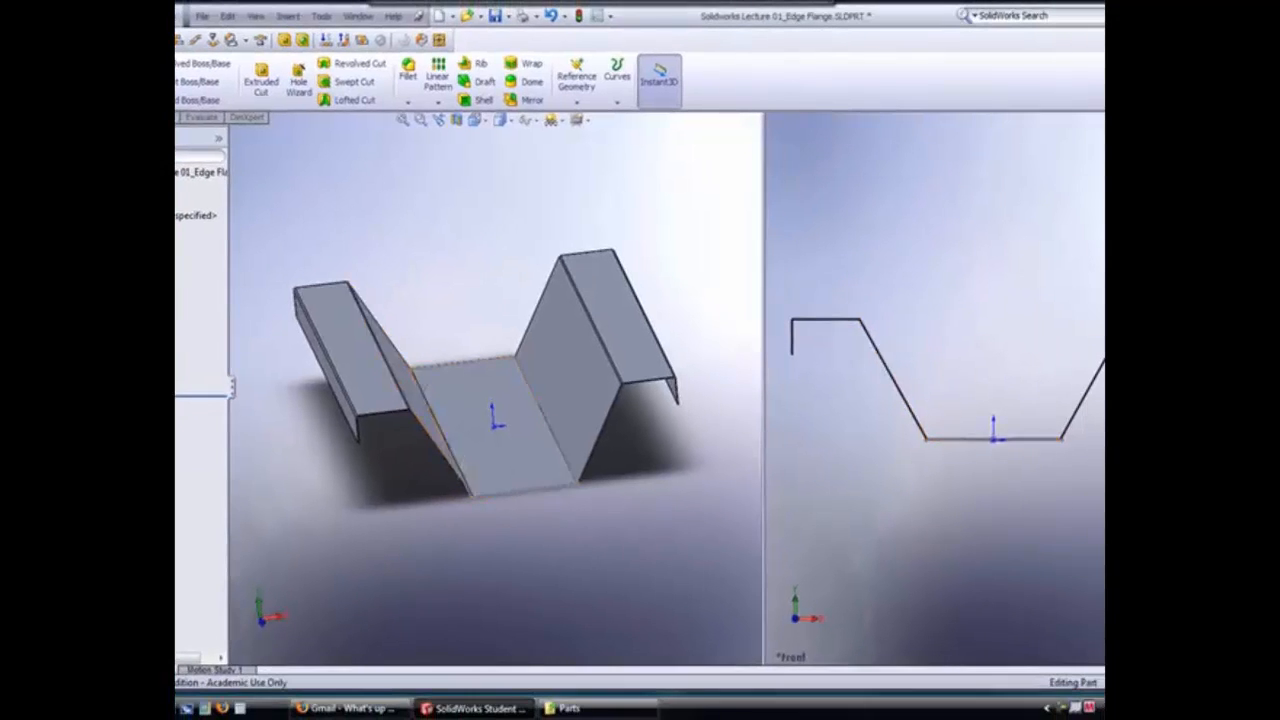
# Hide and show the sheet metal body twice using the edge flange features, leaving it shown
pyautogui.click(170, 331)
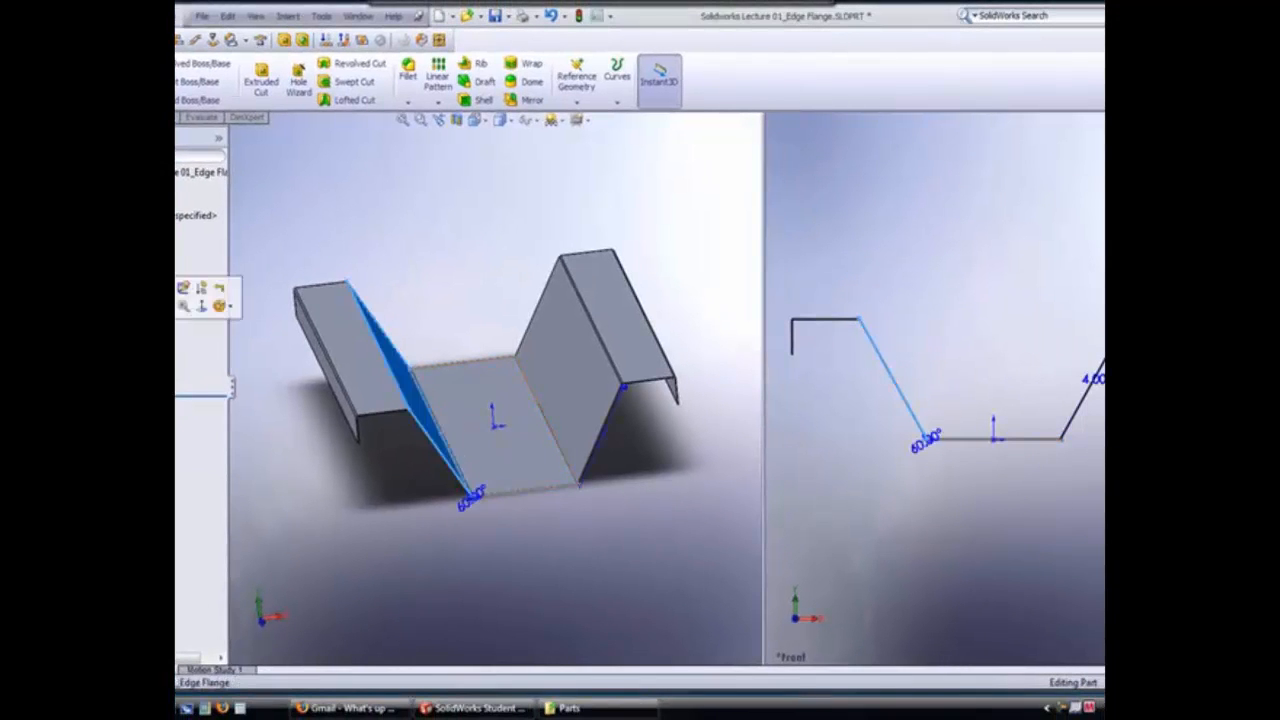
pyautogui.click(183, 306)
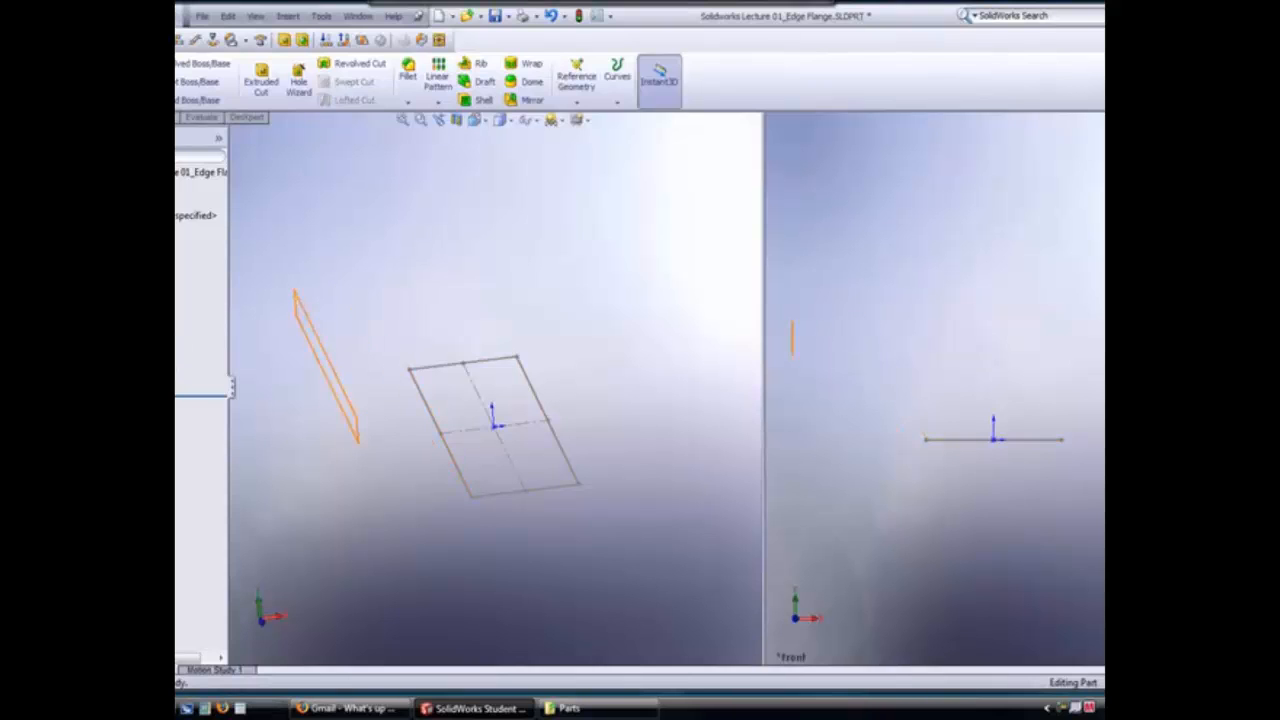
pyautogui.click(177, 328)
pyautogui.click(183, 306)
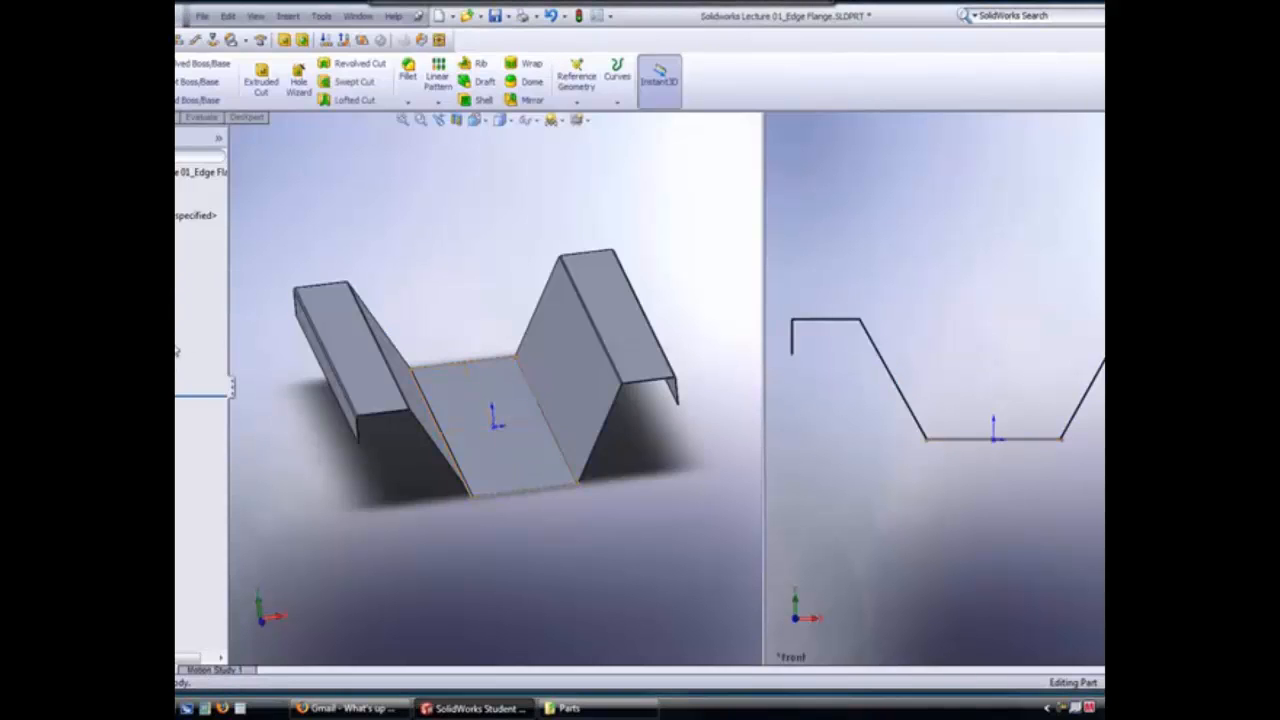
pyautogui.click(177, 328)
pyautogui.click(183, 306)
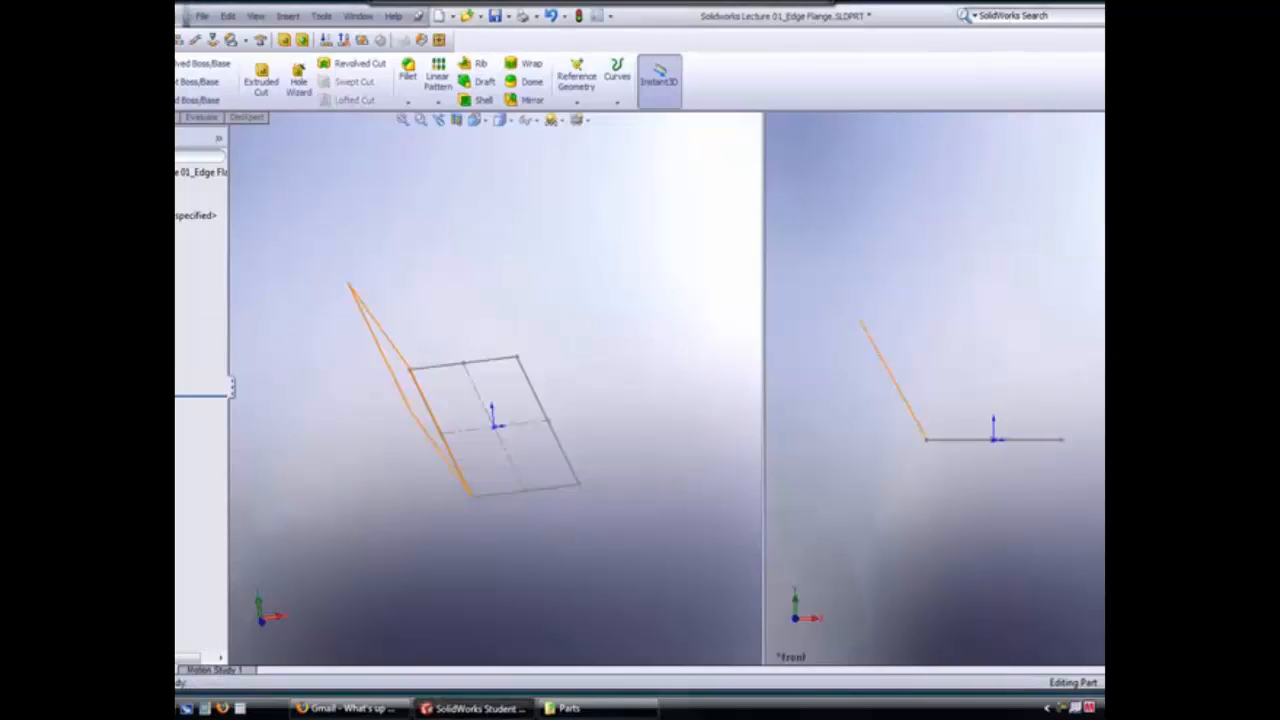
pyautogui.click(374, 496)
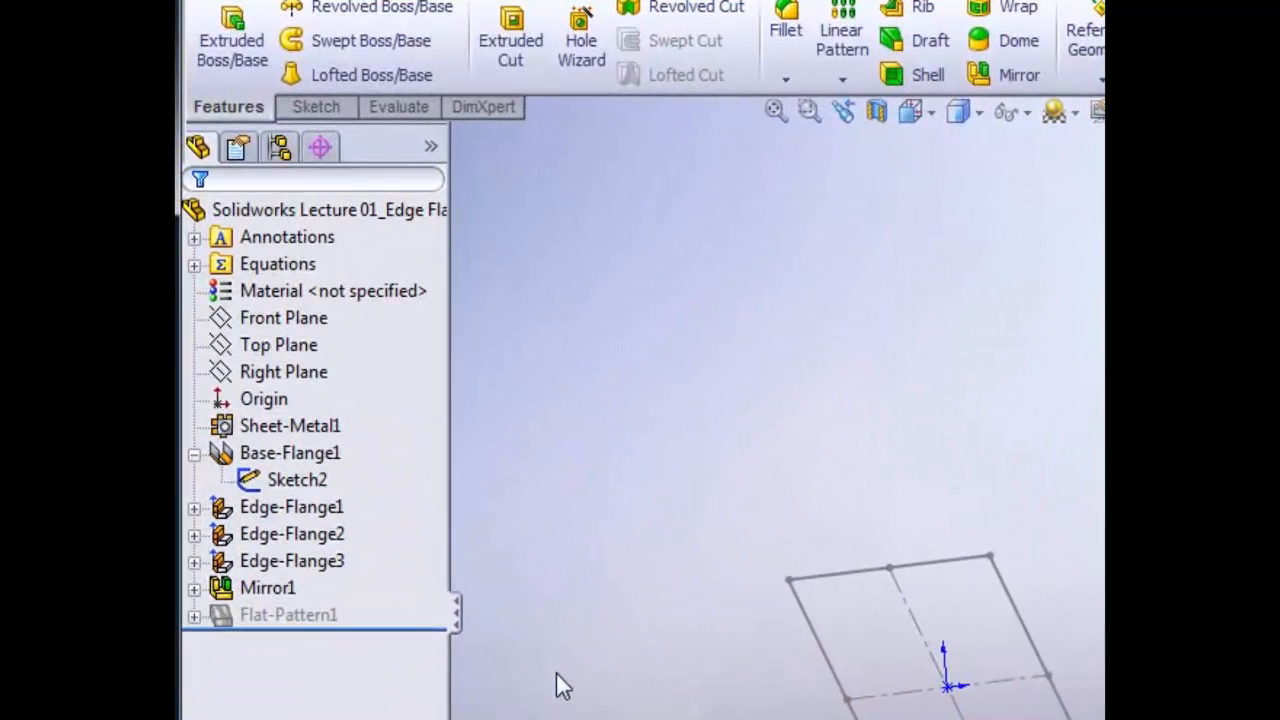
pyautogui.click(321, 567)
pyautogui.click(340, 520)
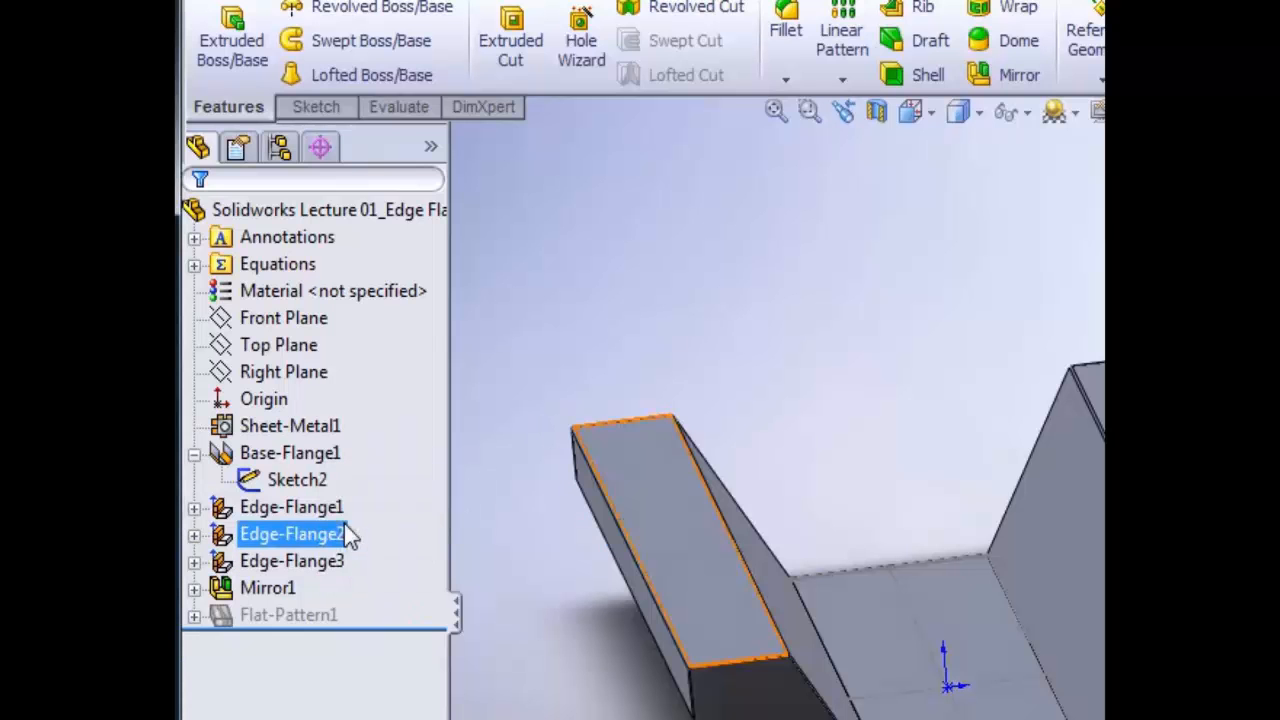
# Hide the sheet metal body through Mirror1 and show it again
pyautogui.click(352, 564)
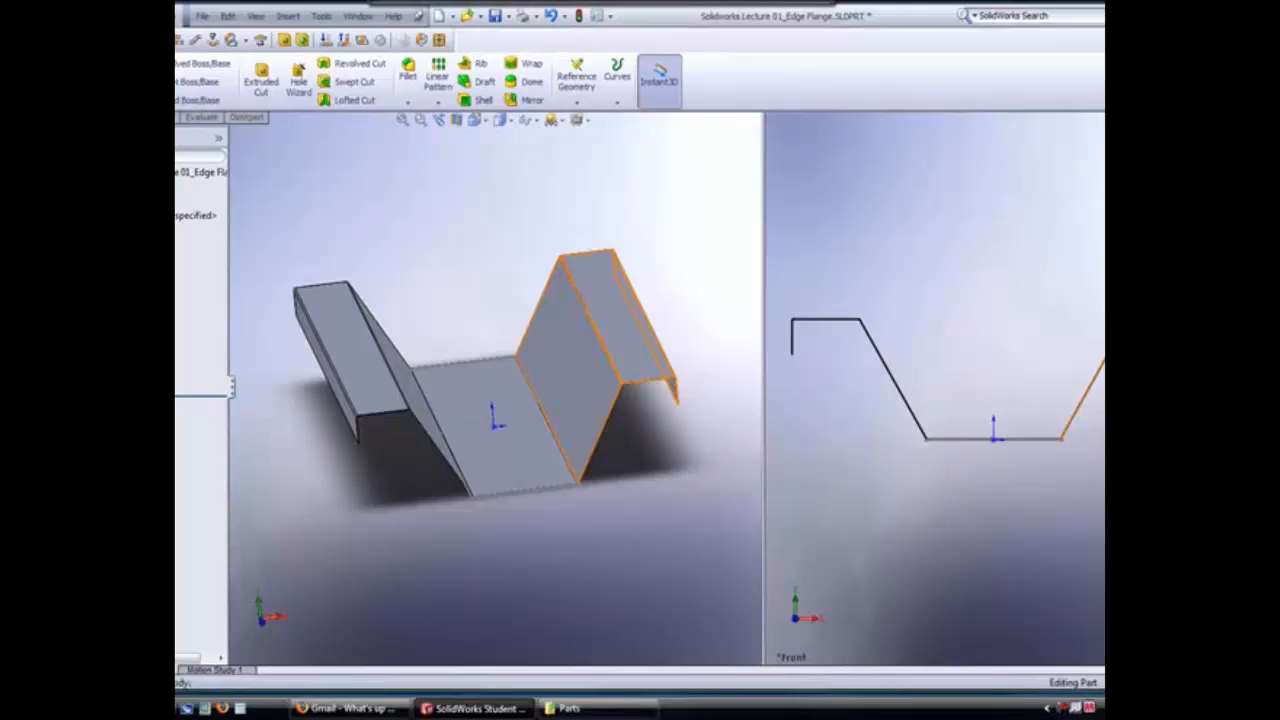
pyautogui.click(177, 376)
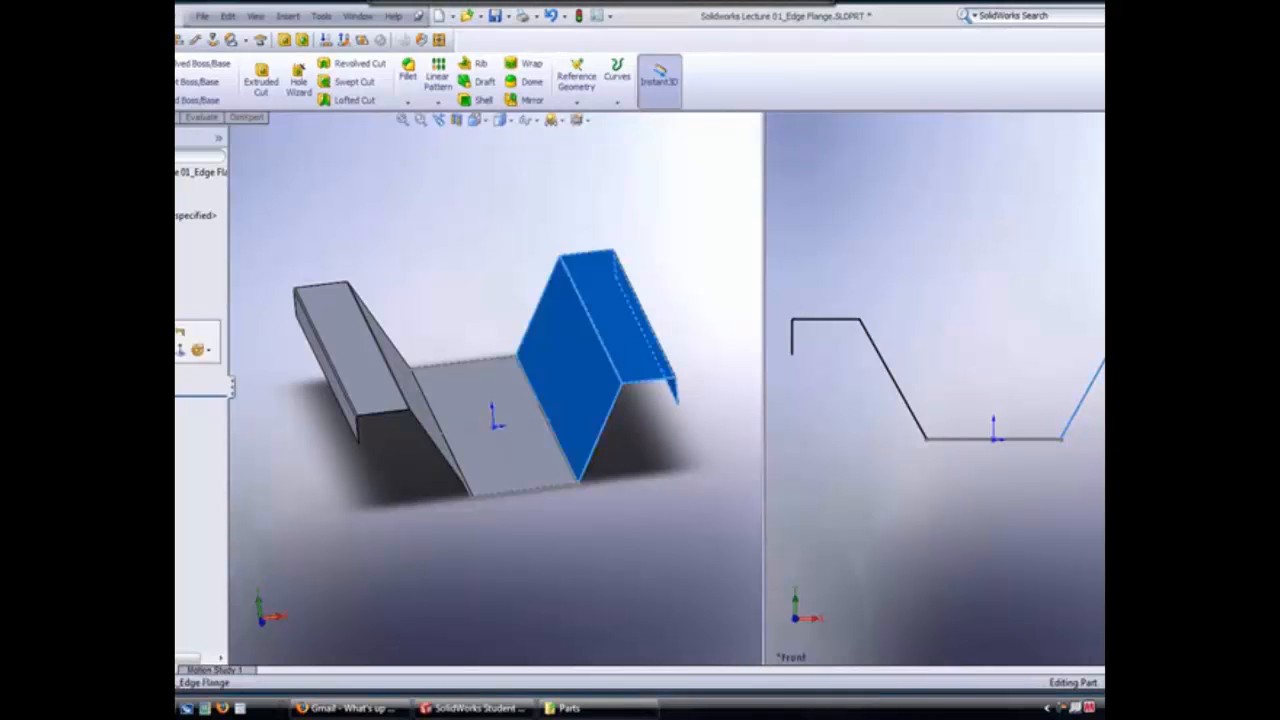
pyautogui.click(178, 342)
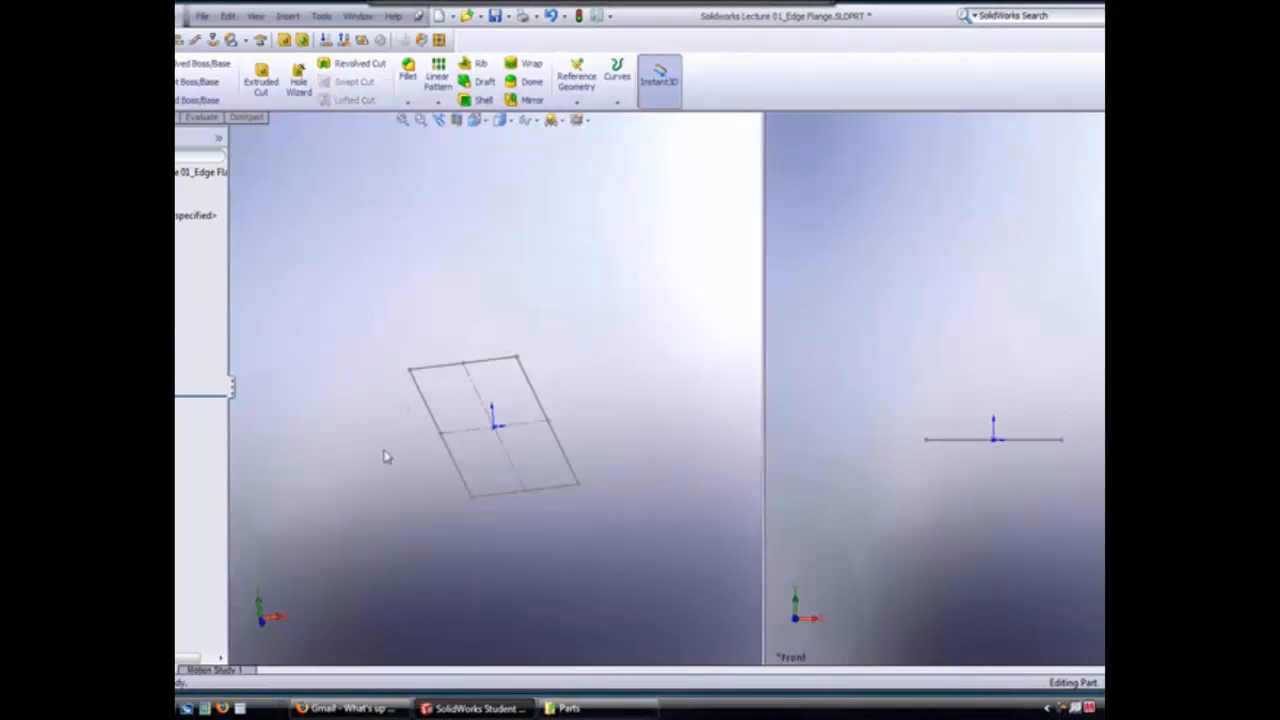
pyautogui.moveTo(494, 416)
pyautogui.mouseDown(button='middle')
pyautogui.moveTo(502, 395)
pyautogui.moveTo(495, 403)
pyautogui.mouseUp(button='middle')
pyautogui.click(177, 376)
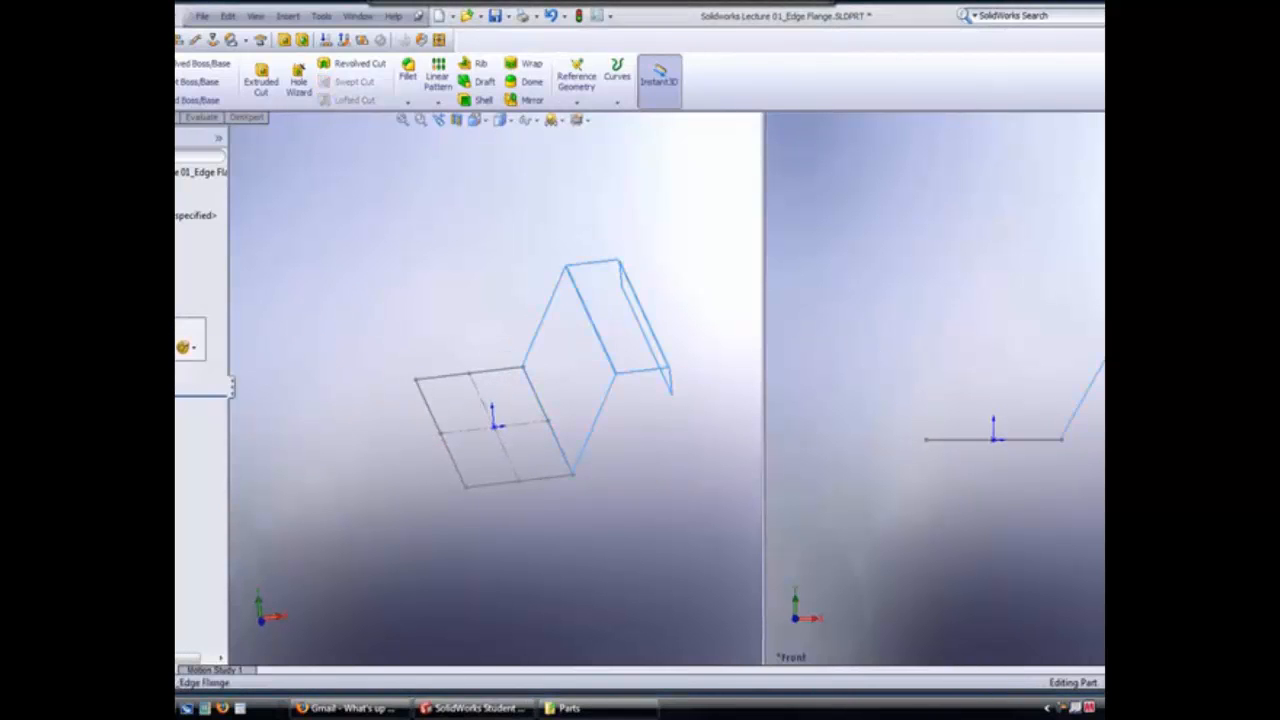
pyautogui.click(178, 342)
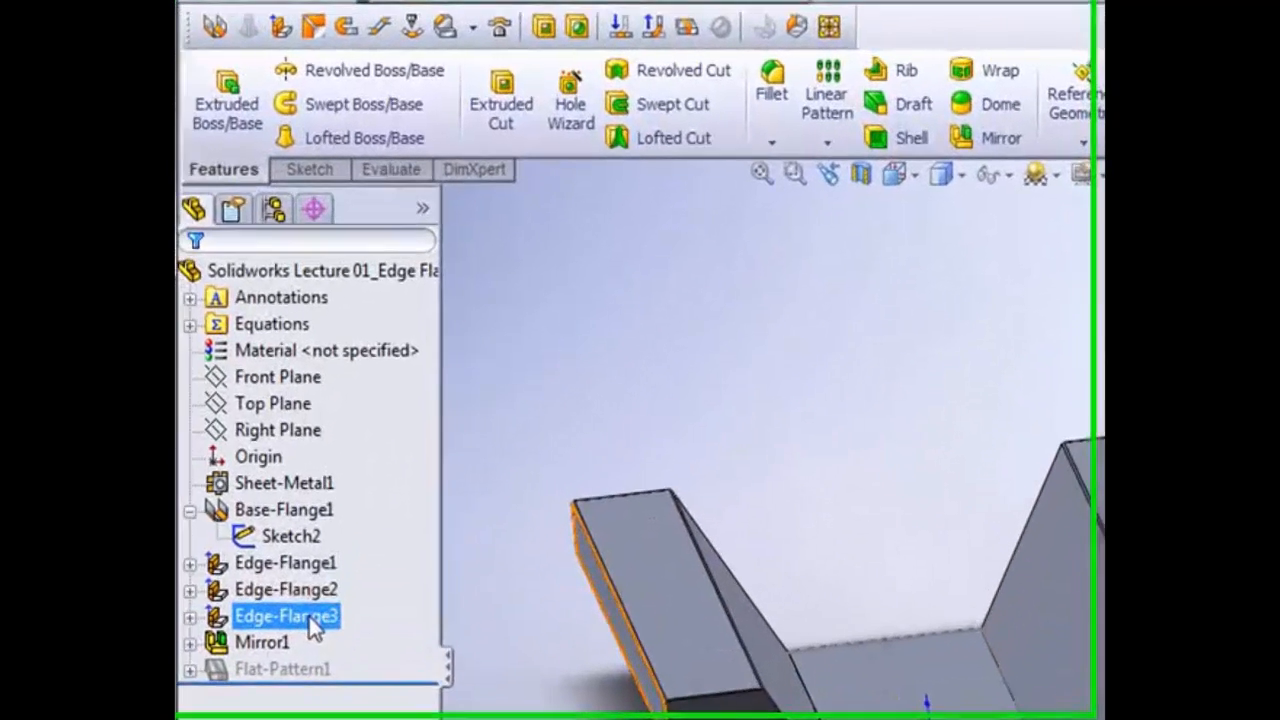
# Flatten the part by unsuppressing Flat-Pattern1
pyautogui.click(318, 624)
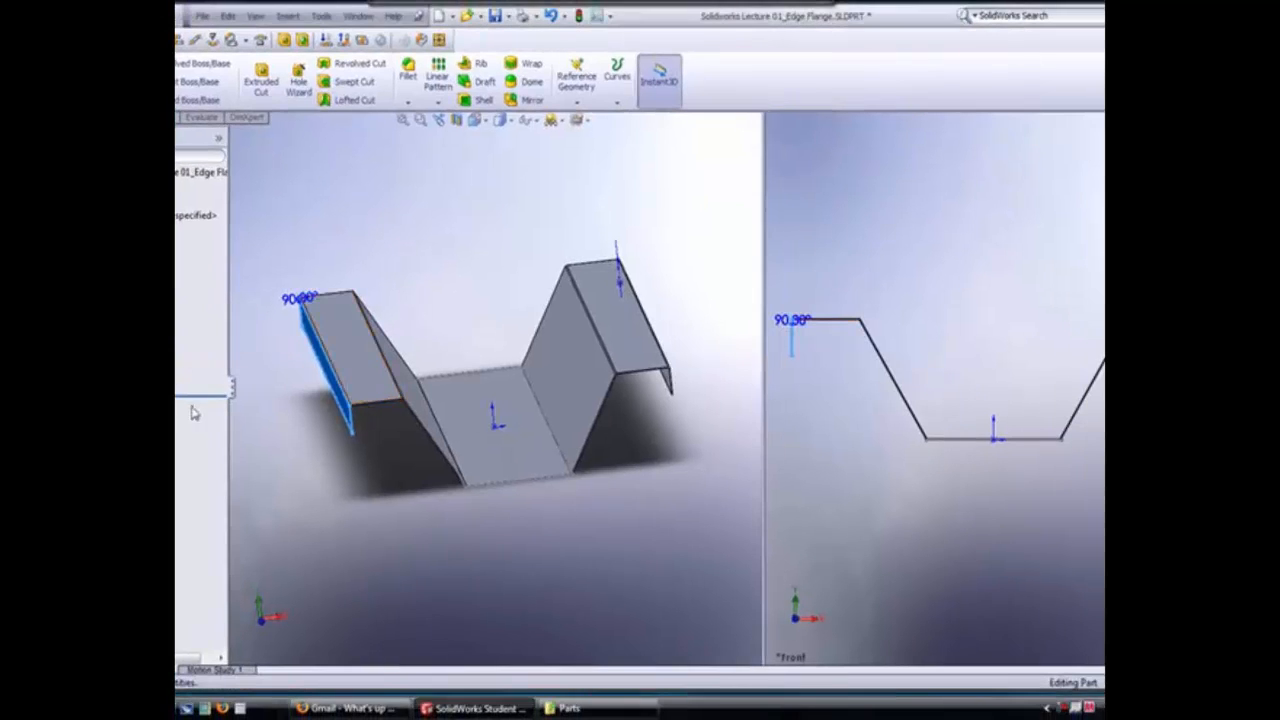
pyautogui.click(186, 347)
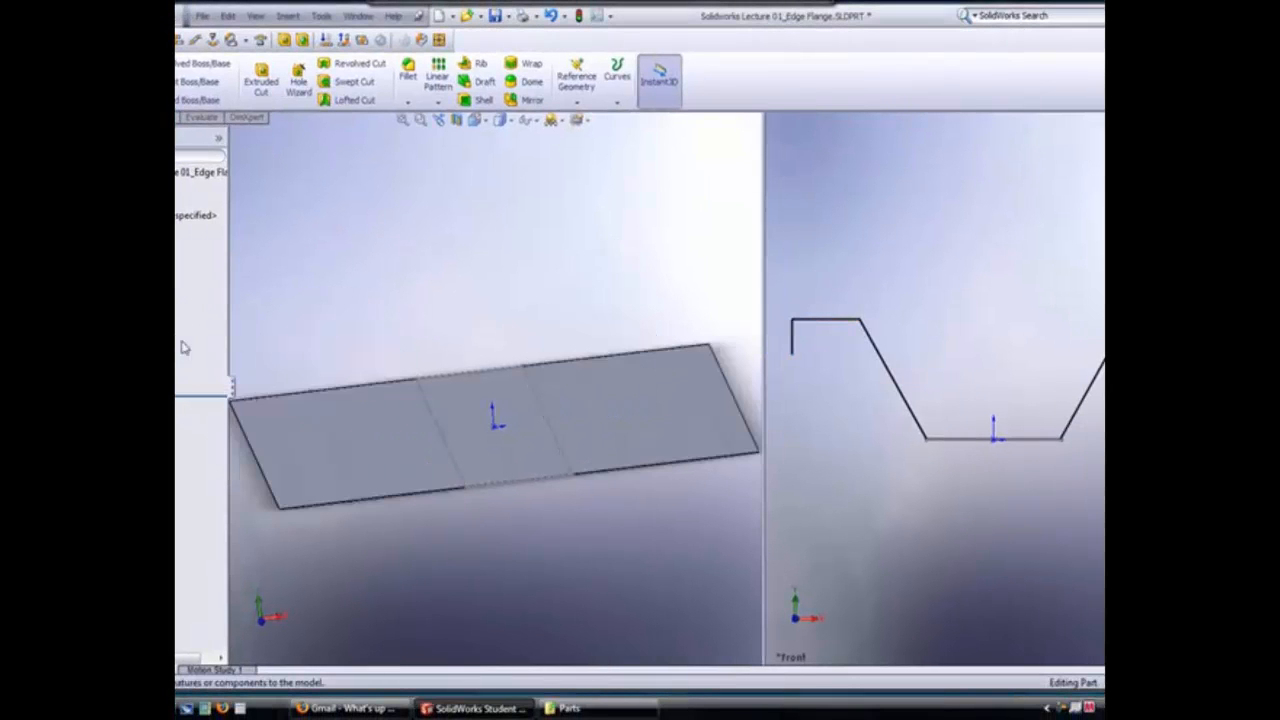
pyautogui.moveTo(457, 389); pyautogui.dragTo(469, 400, button='middle')
pyautogui.scroll(3, 471, 405)
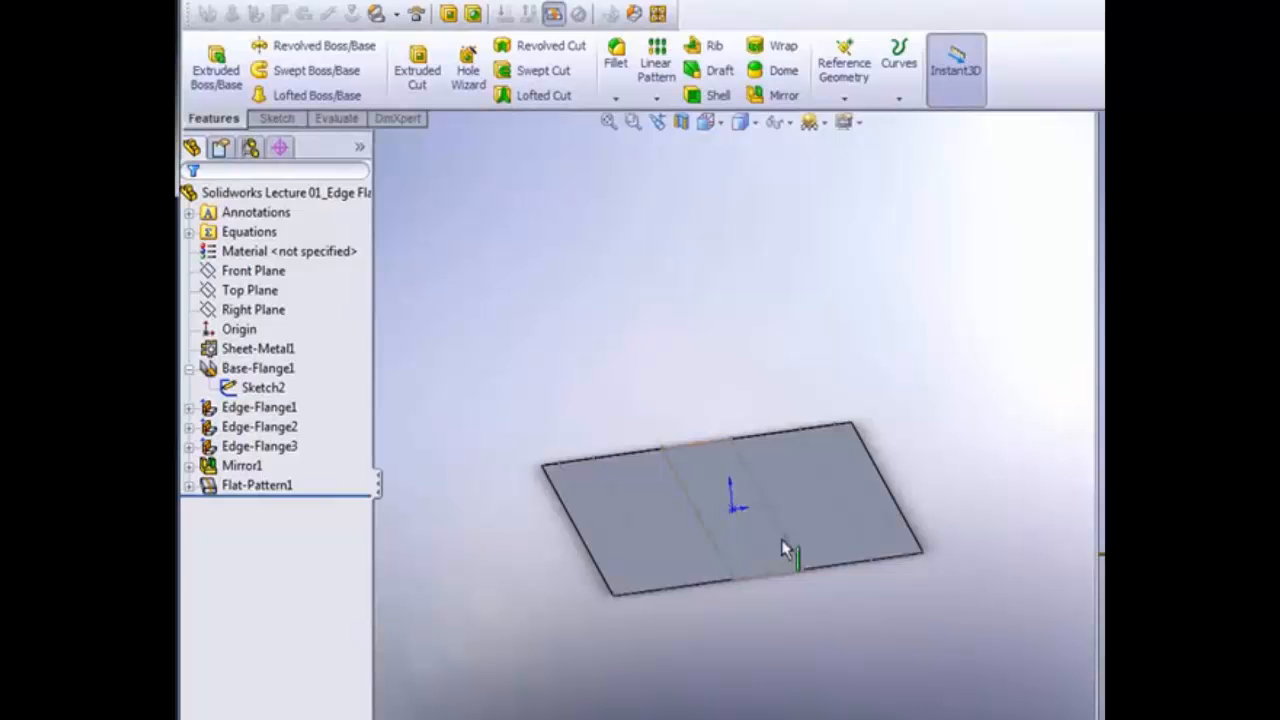
pyautogui.moveTo(782, 540); pyautogui.dragTo(789, 556, button='middle')
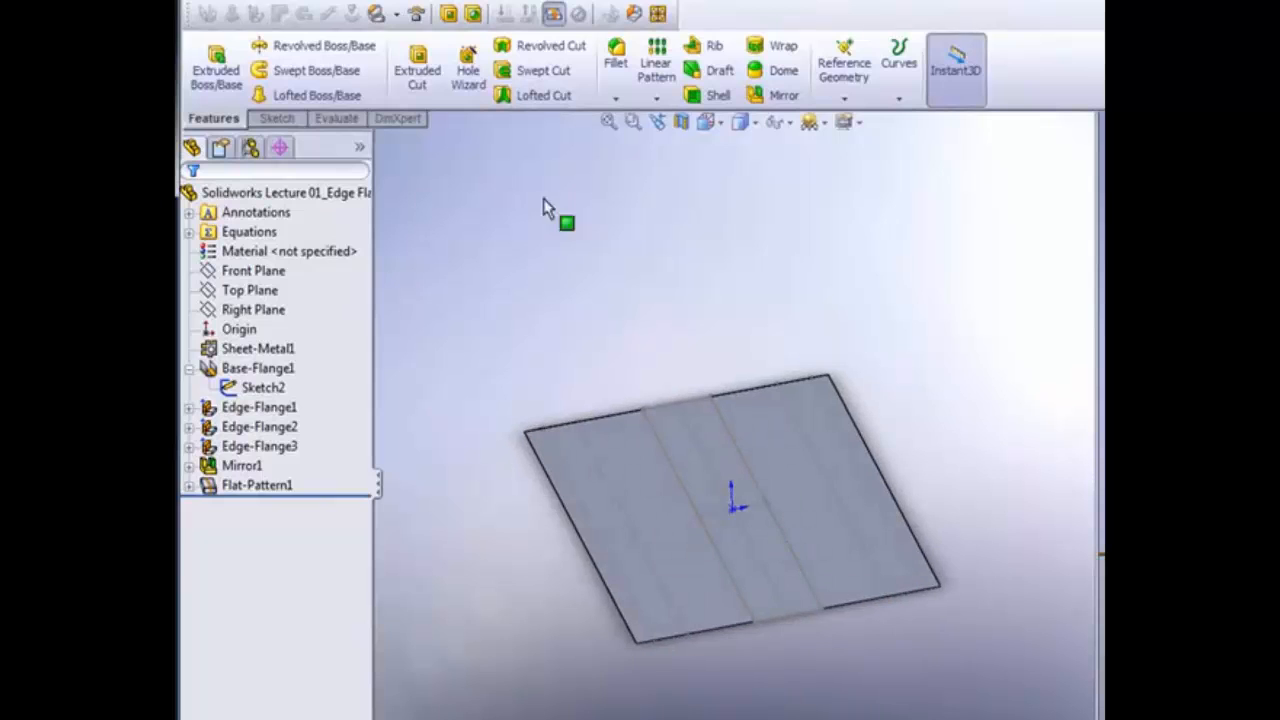
# Place a reference dimension along the full front edge of the flat pattern, across all the bend lines
pyautogui.click(280, 119)
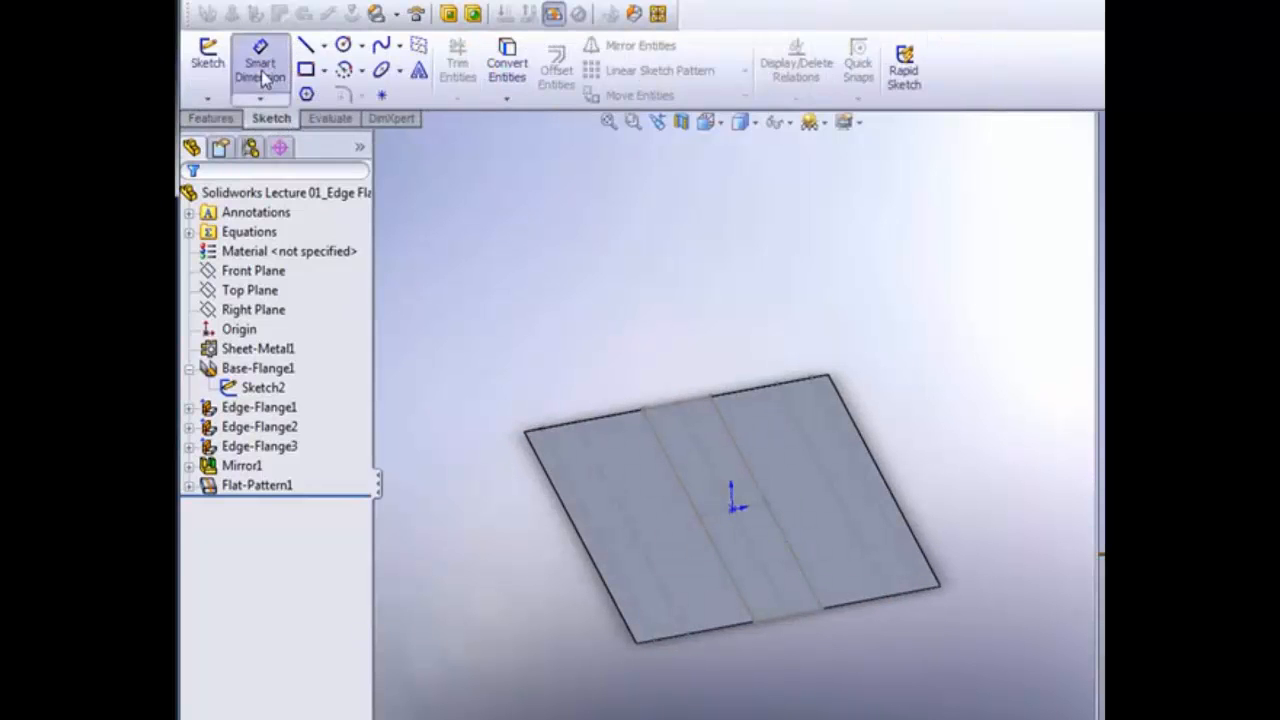
pyautogui.click(260, 60)
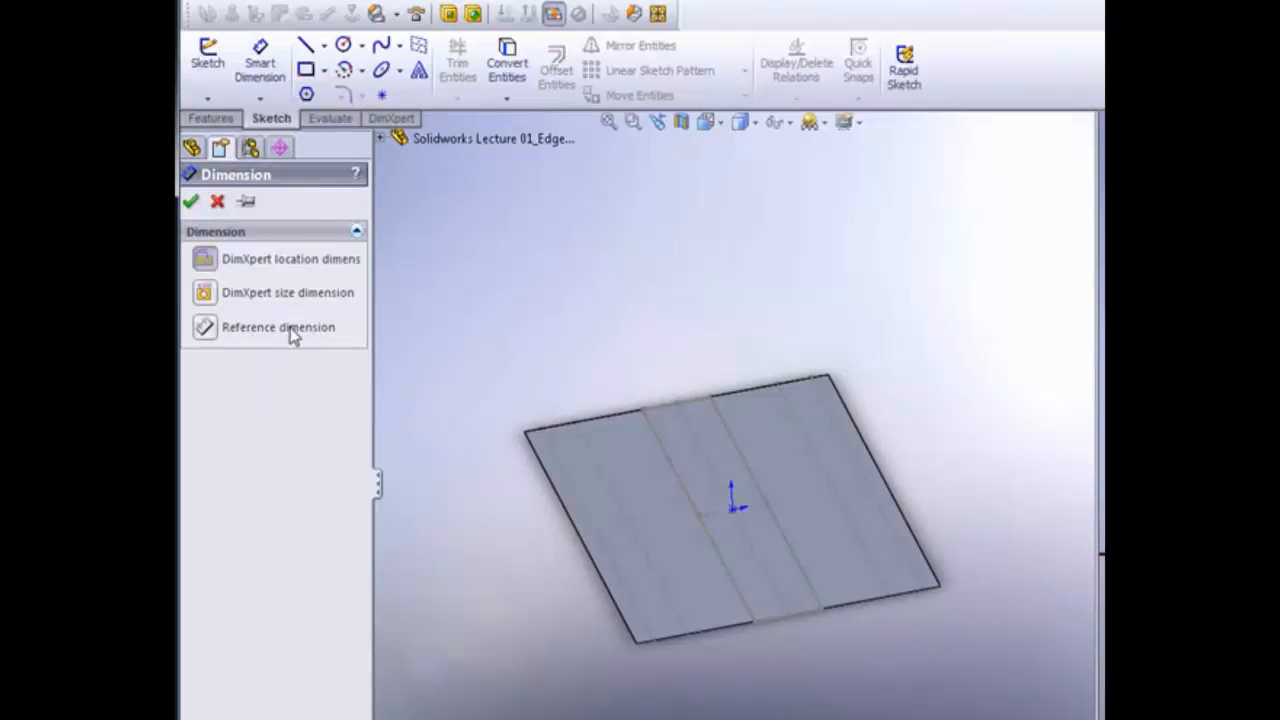
pyautogui.scroll(-3, 766, 651)
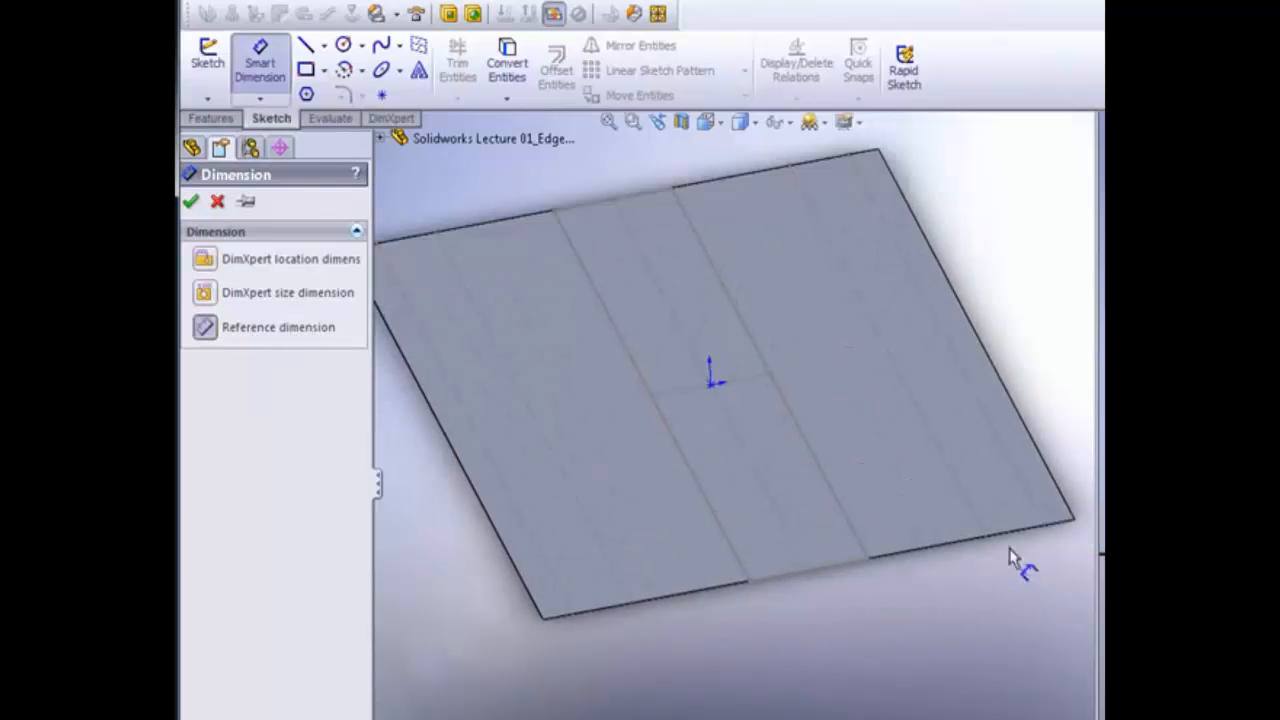
pyautogui.click(1037, 538)
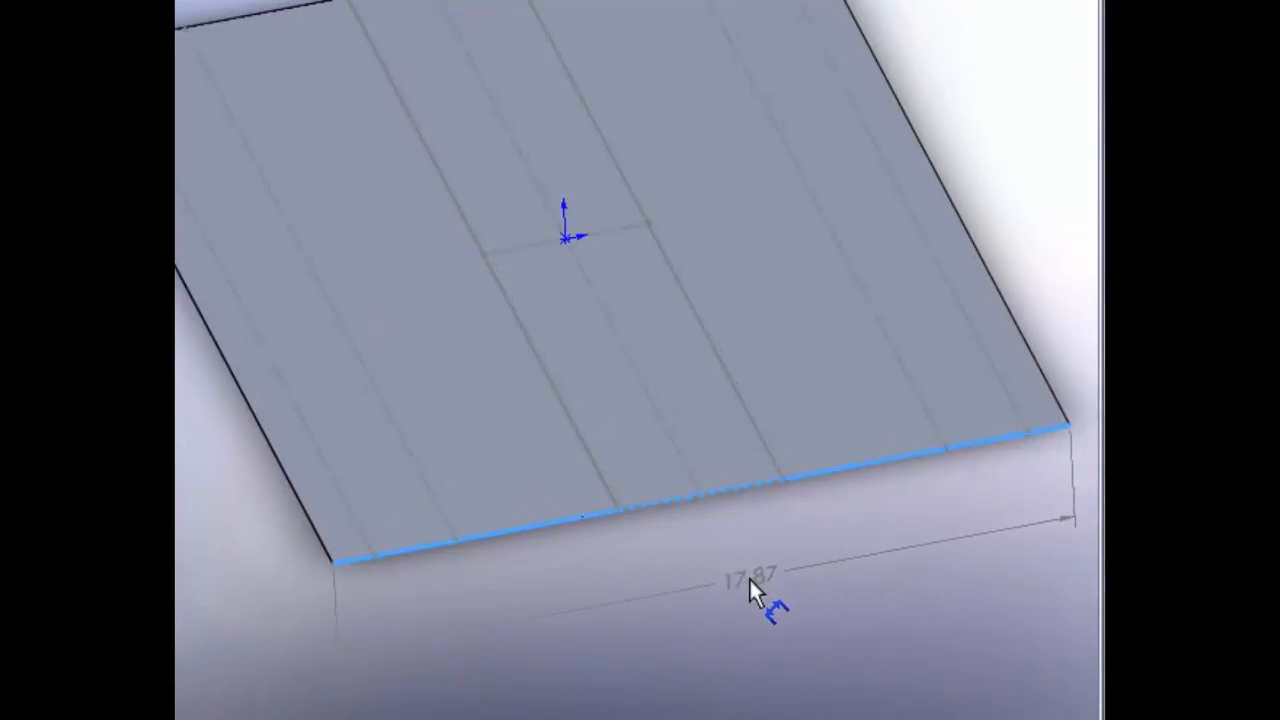
pyautogui.click(753, 577)
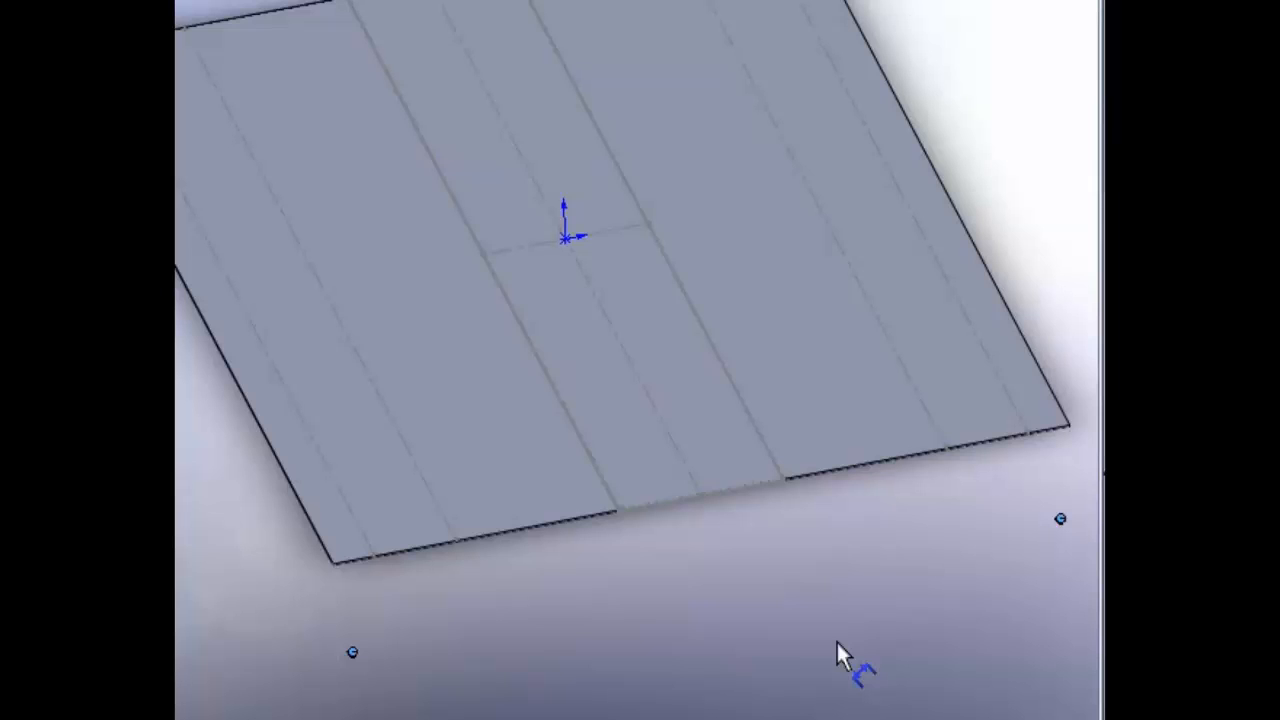
# Suppress Flat-Pattern1 to return the part to its folded state
pyautogui.moveTo(833, 628); pyautogui.dragTo(781, 553, button='middle')
pyautogui.scroll(-3, 793, 474)
pyautogui.scroll(2, 792, 494)
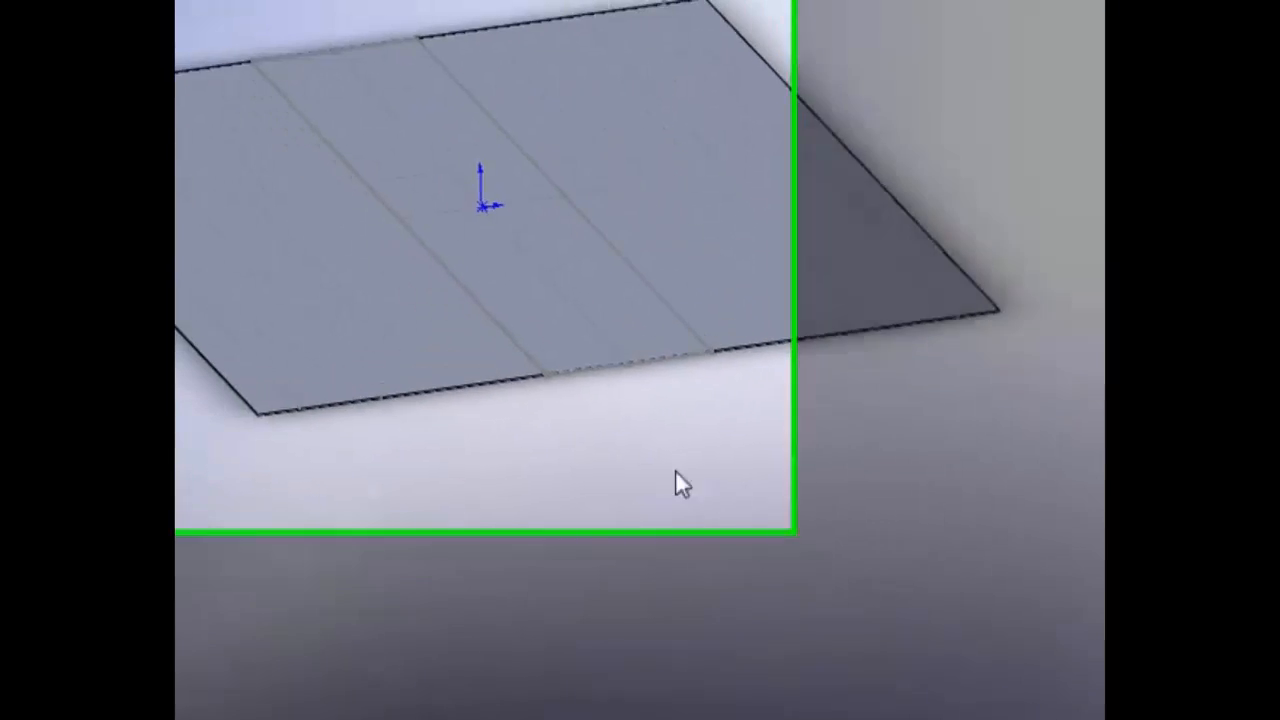
pyautogui.scroll(-1, 846, 508)
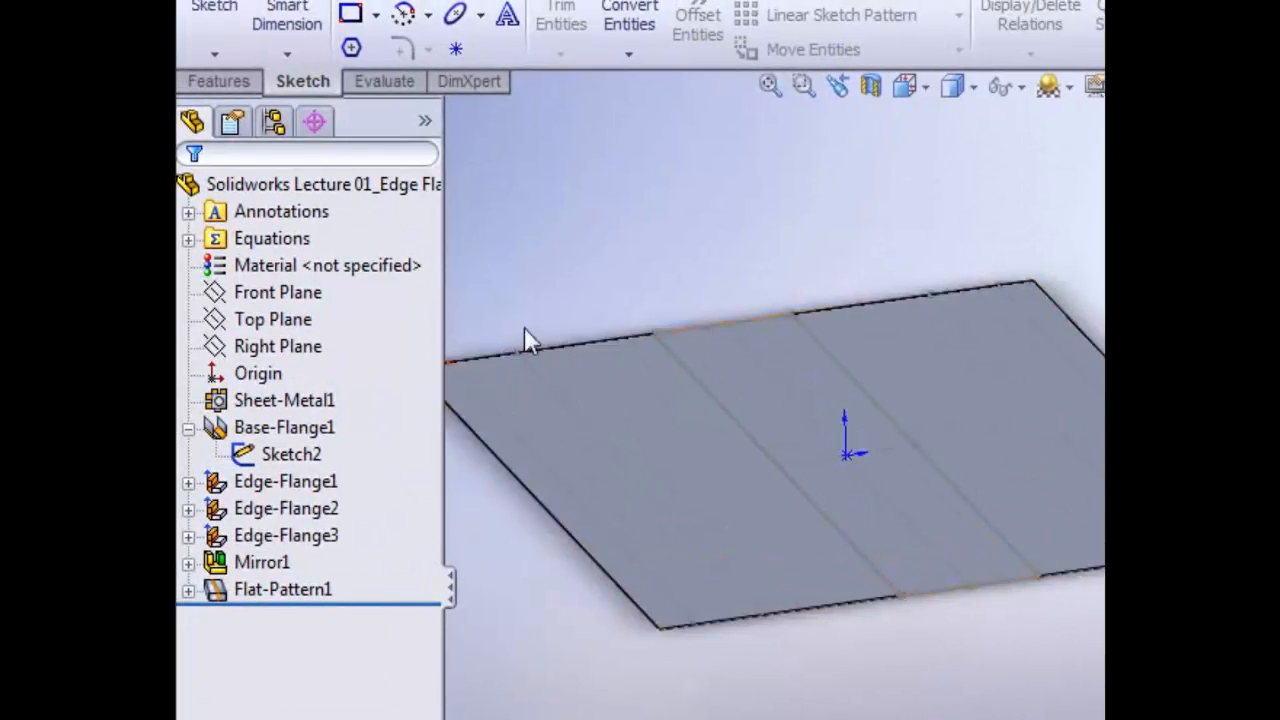
pyautogui.scroll(1, 524, 327)
pyautogui.scroll(-1, 591, 310)
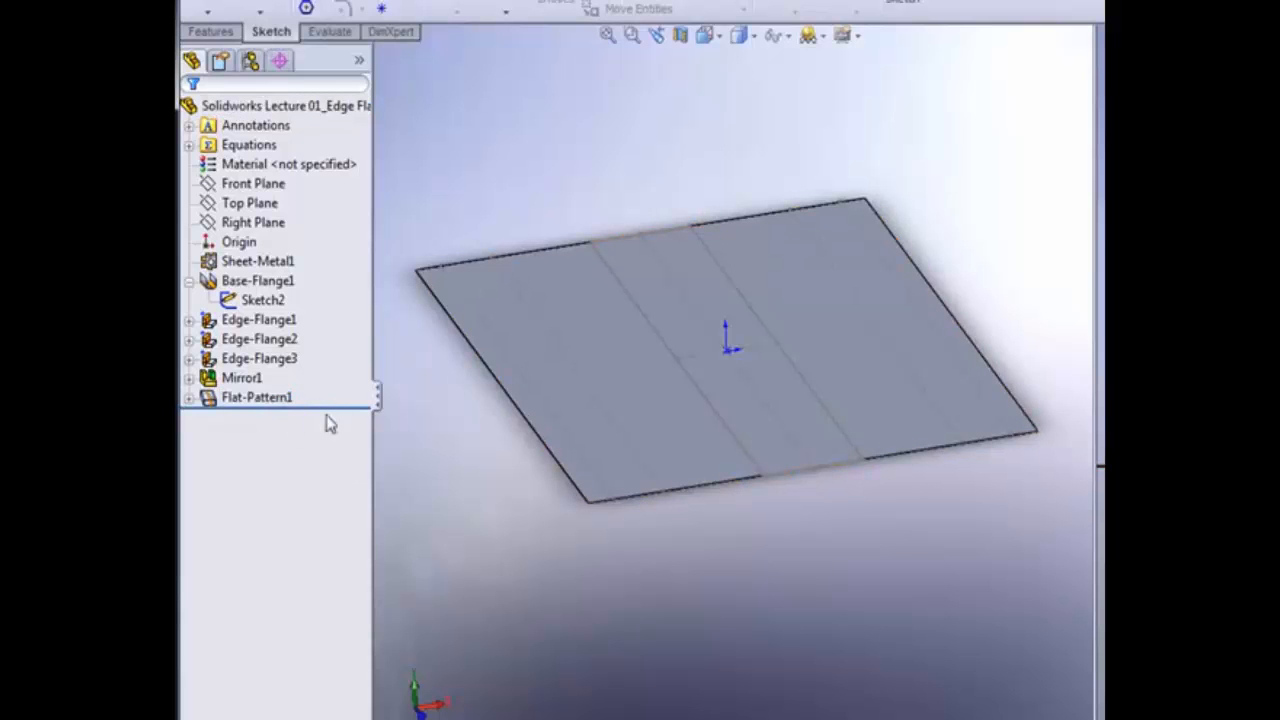
pyautogui.rightClick(287, 407)
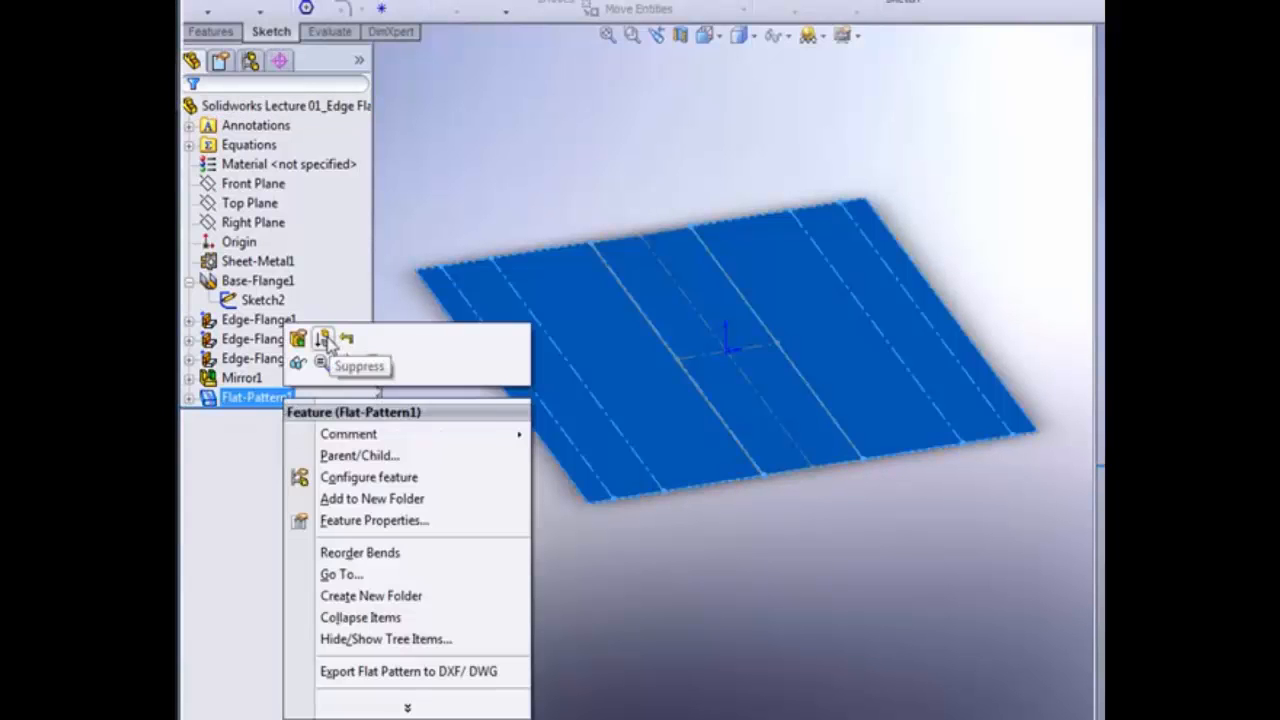
pyautogui.click(322, 338)
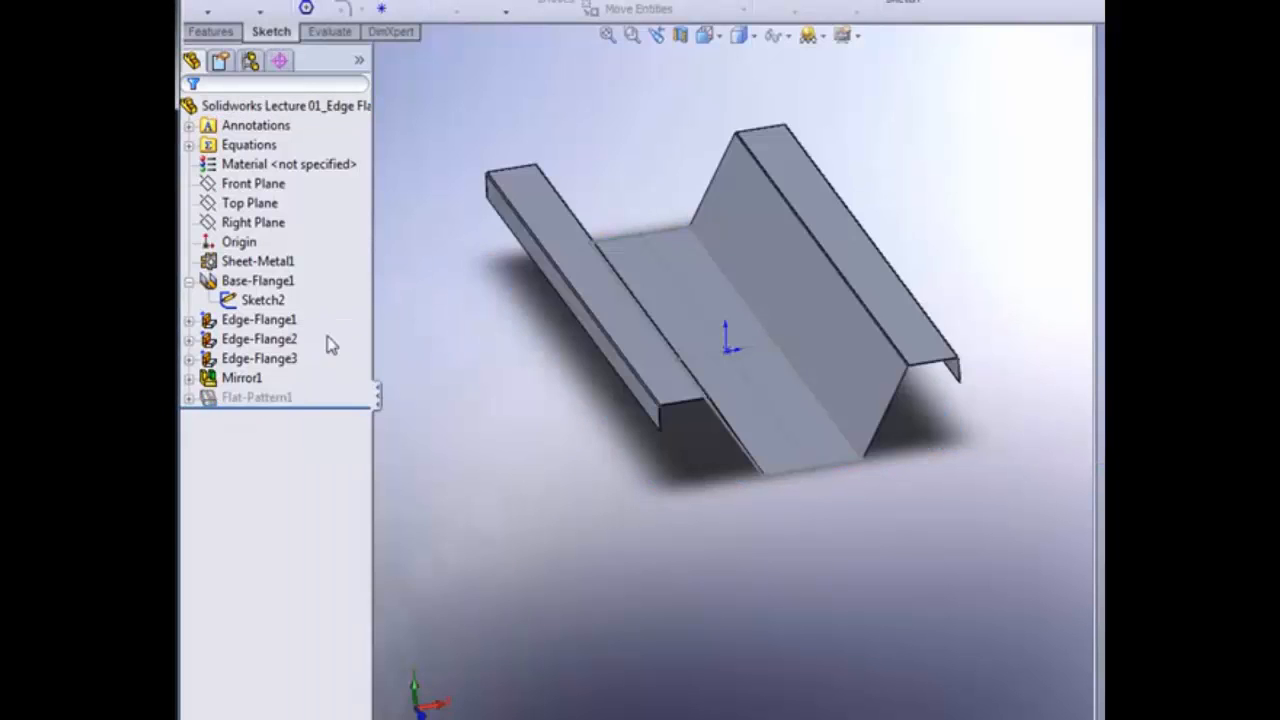
# Edit Edge-Flange1, the angled flange rising from the base, and set its flange length to 2 in
pyautogui.click(262, 319)
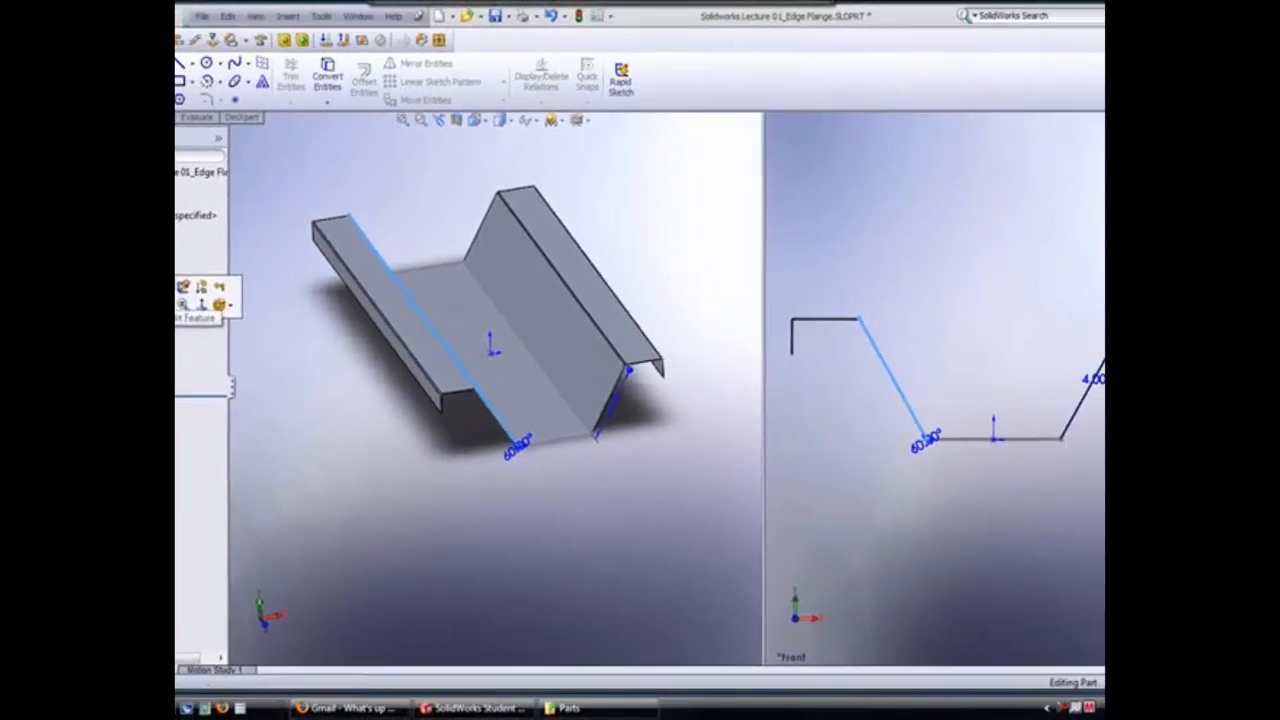
pyautogui.click(216, 276)
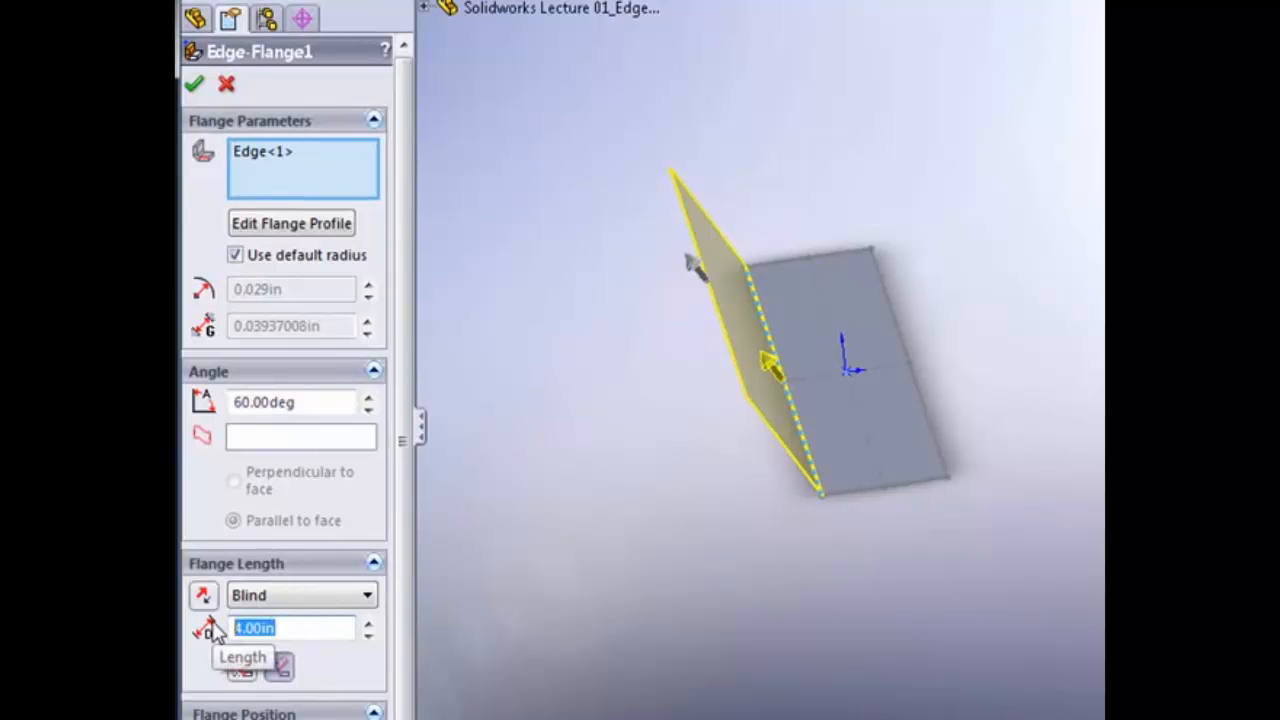
pyautogui.write('2')
pyautogui.press('Return')
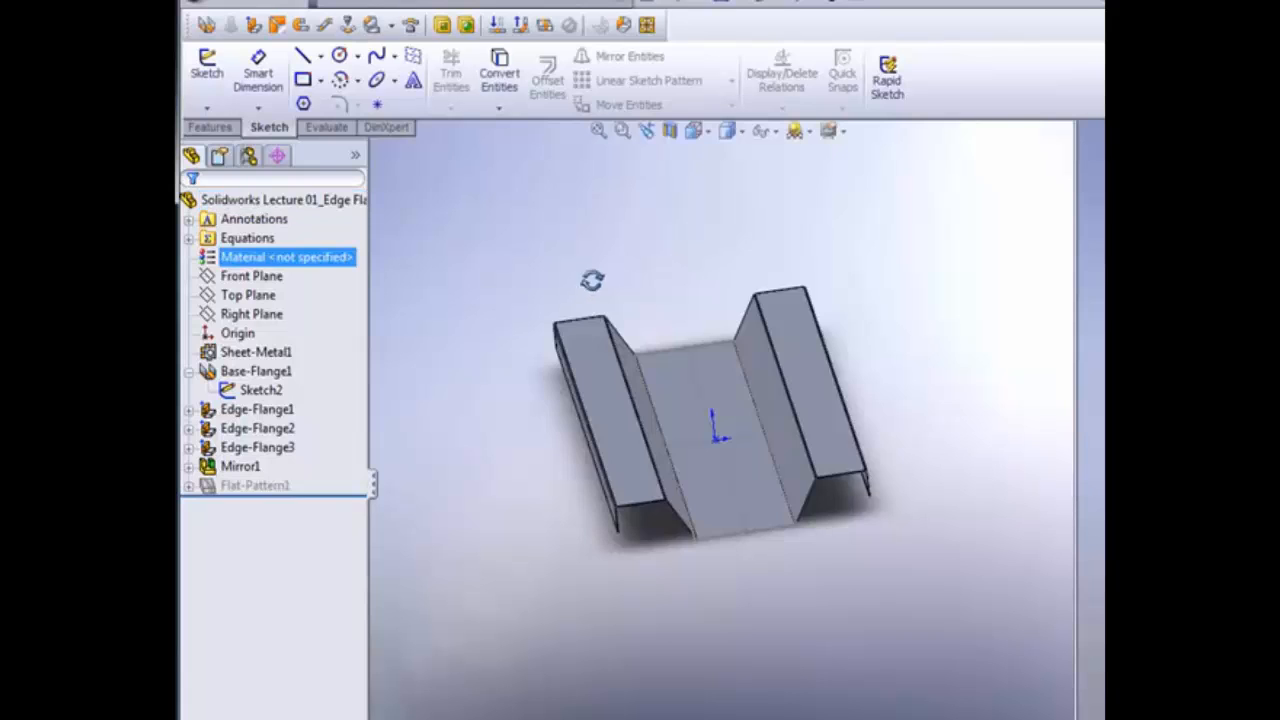
pyautogui.moveTo(589, 277); pyautogui.dragTo(738, 345, button='middle')
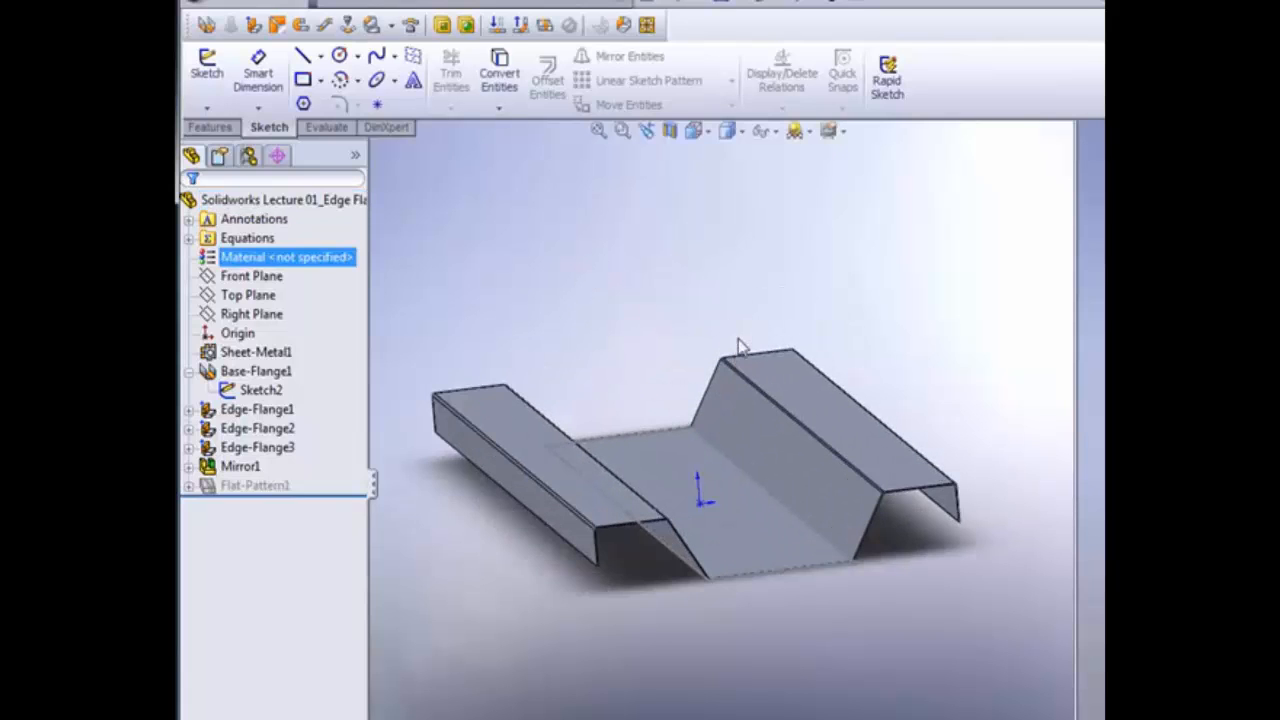
# Flatten the part to measure the full front edge with a reference dimension, and suppress Flat-Pattern1 again
pyautogui.click(255, 485)
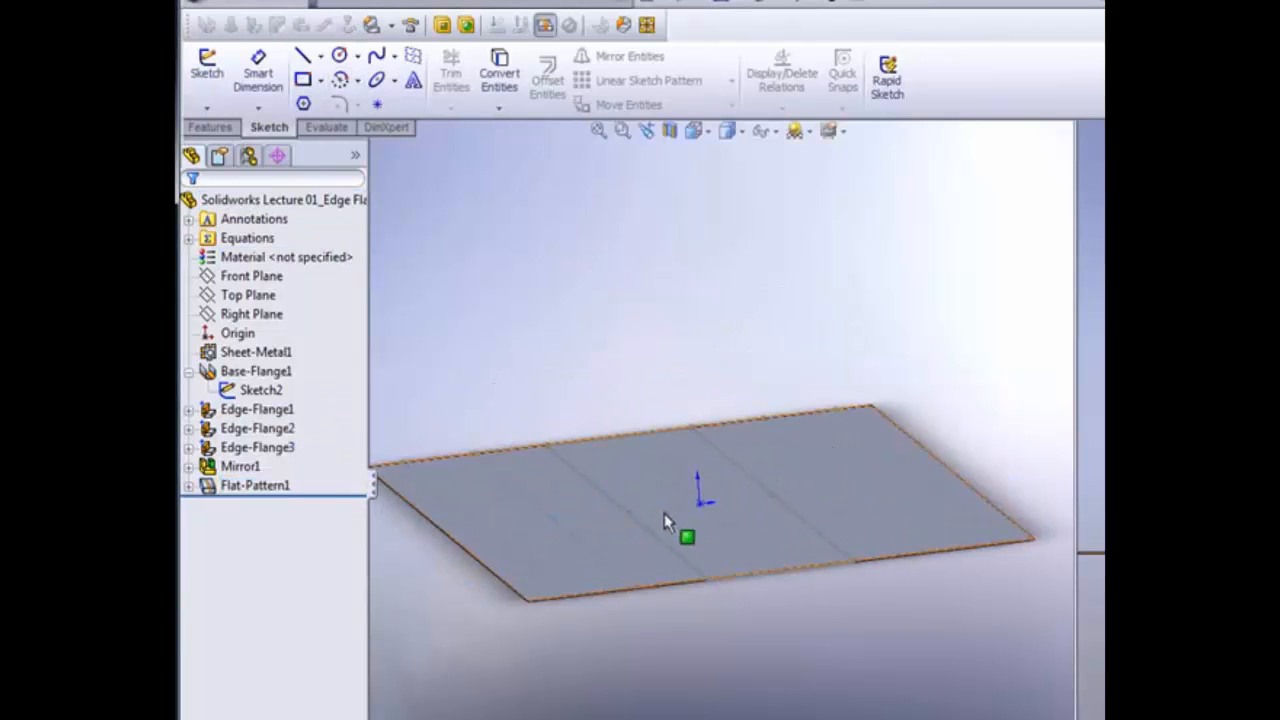
pyautogui.click(267, 78)
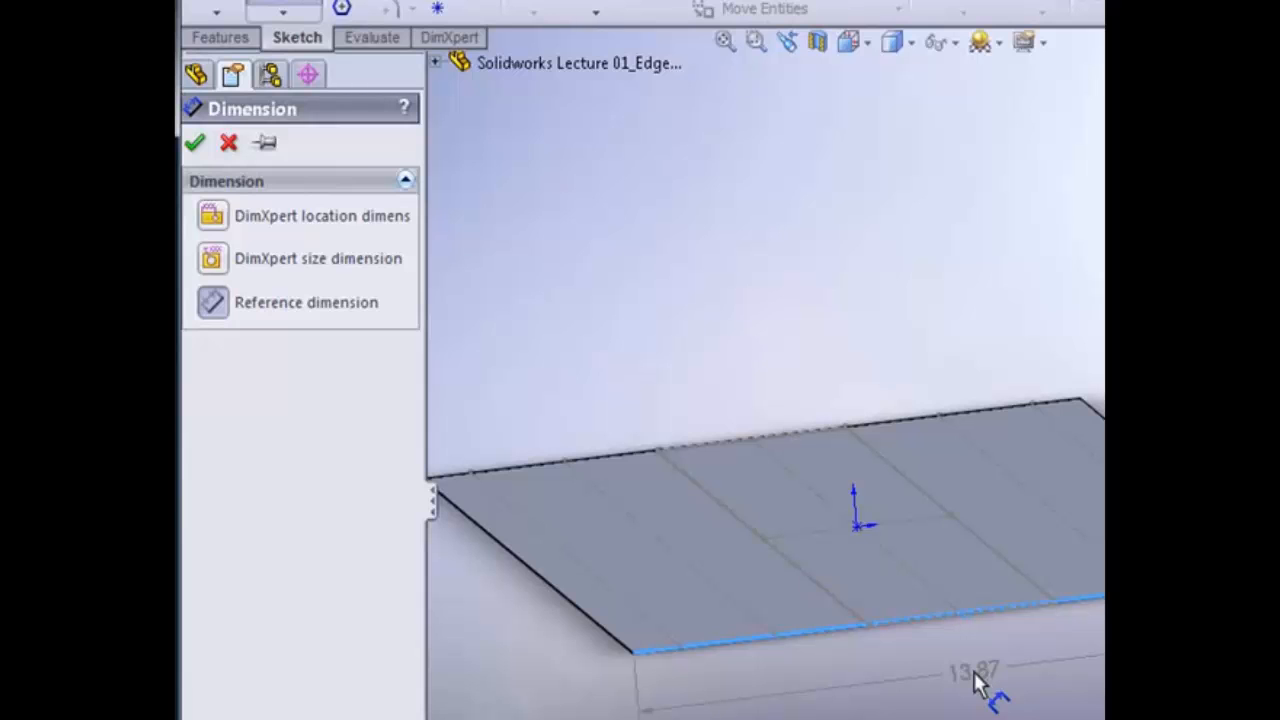
pyautogui.press('Escape')
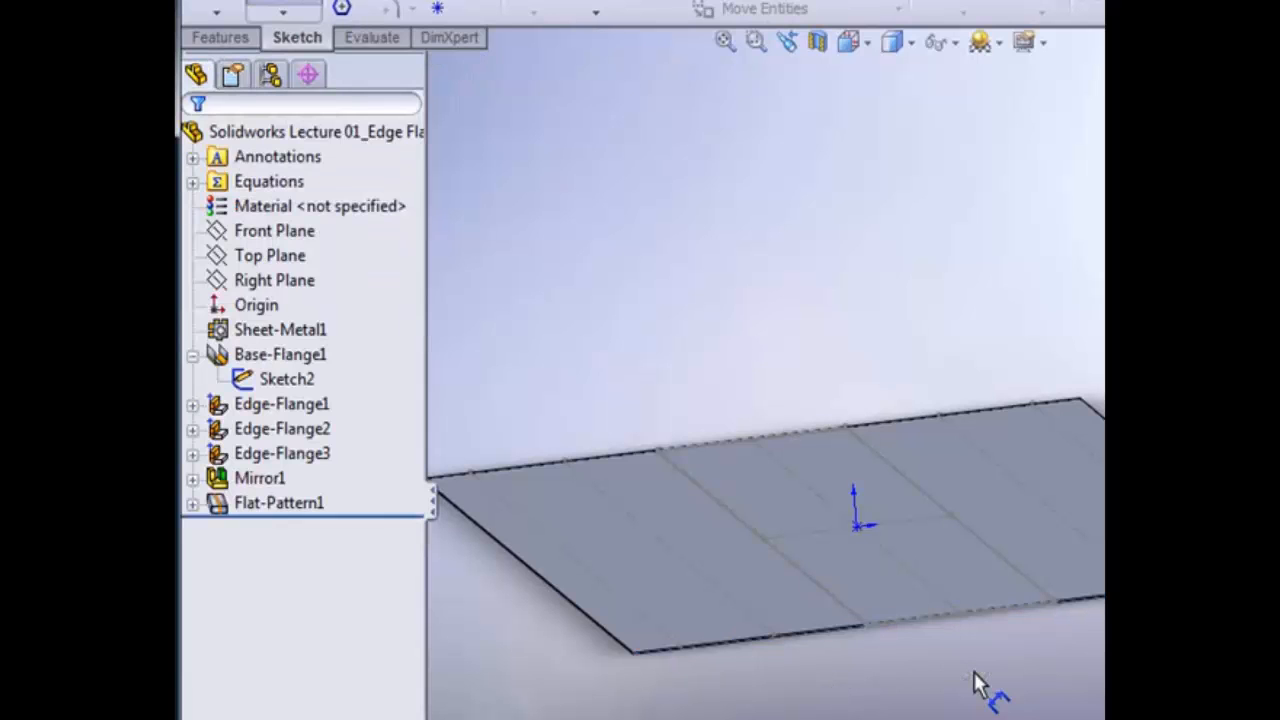
pyautogui.click(325, 504)
pyautogui.click(367, 420)
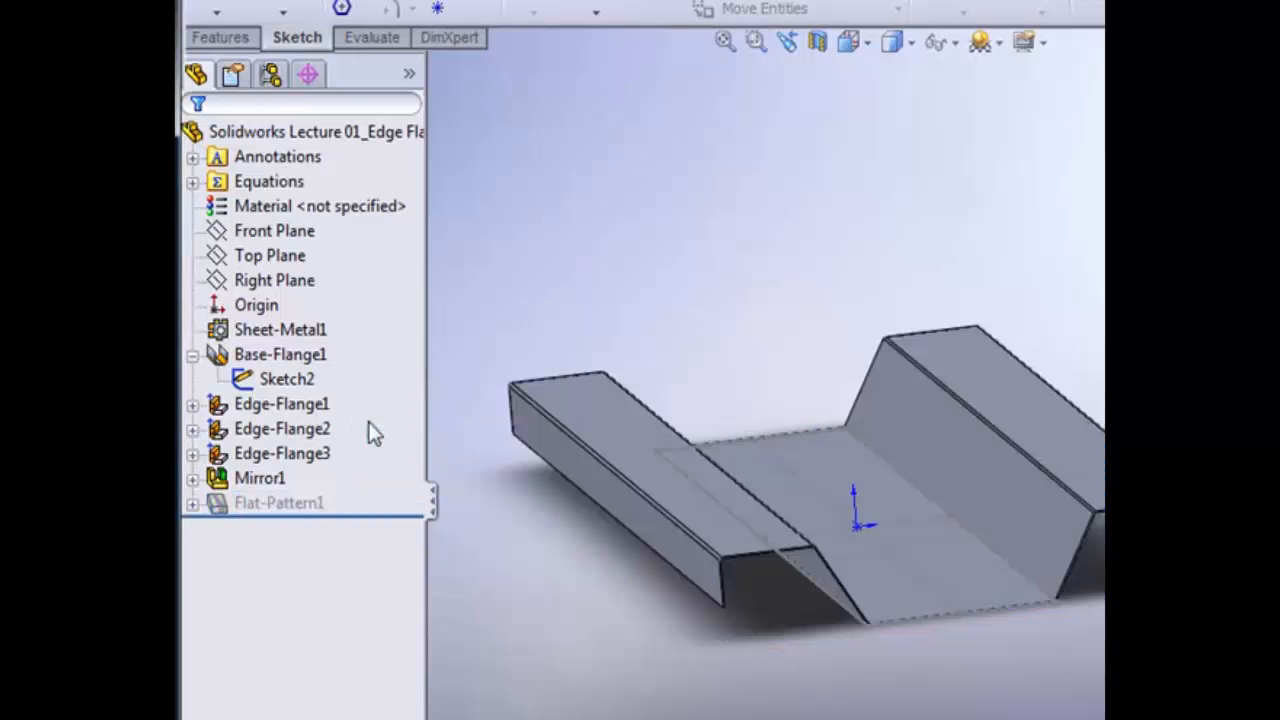
# Edit Edge-Flange2, the upper horizontal flange, and set its flange length to 1.5 in
pyautogui.moveTo(590, 313); pyautogui.dragTo(604, 305, button='middle')
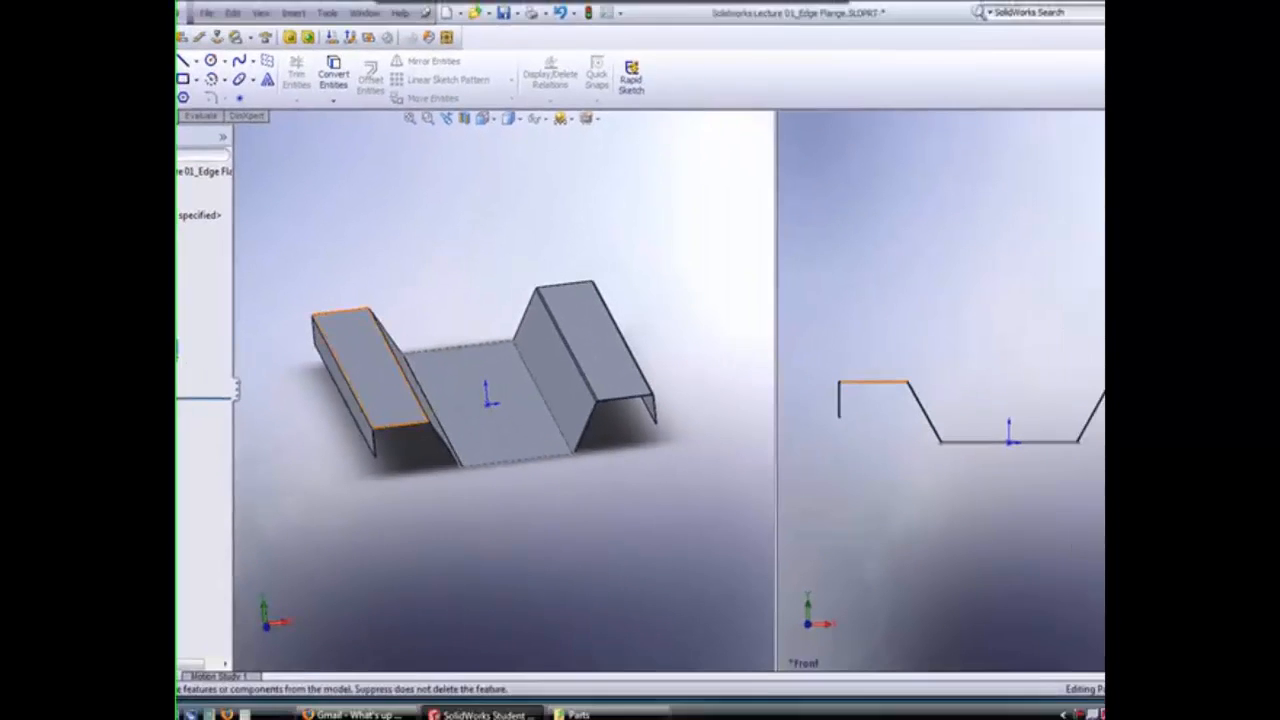
pyautogui.click(170, 354)
pyautogui.click(179, 304)
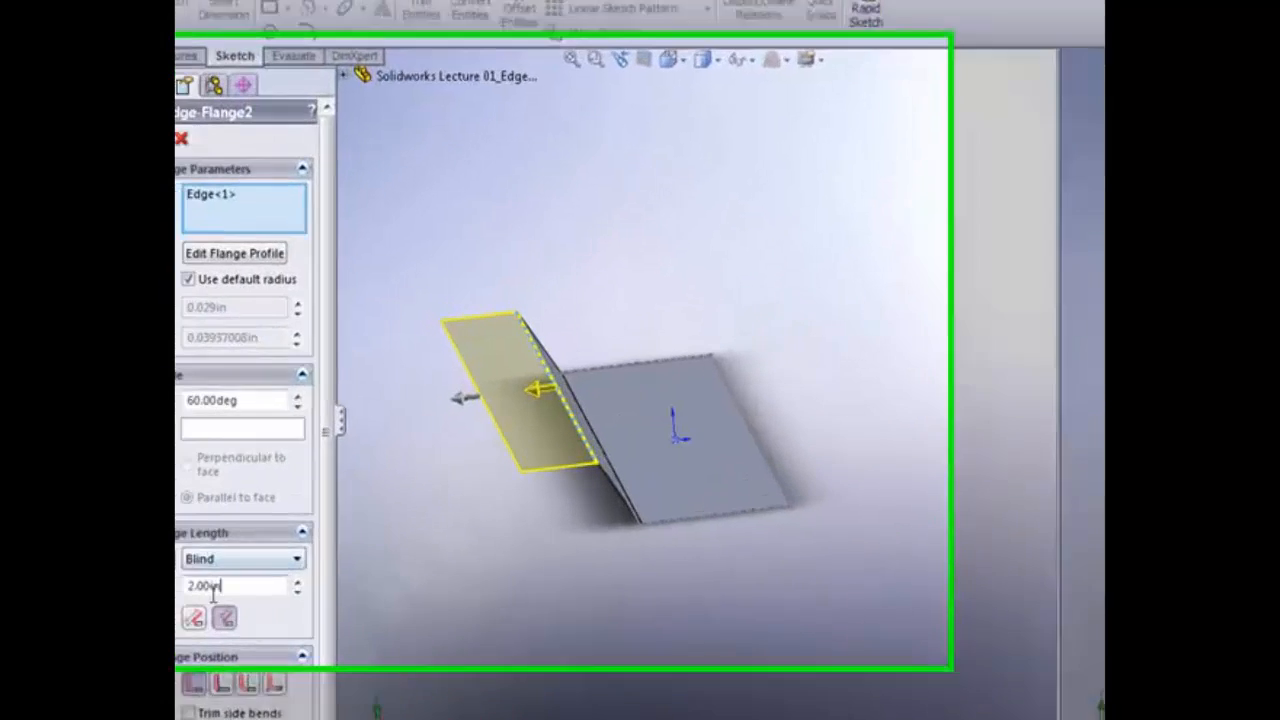
pyautogui.doubleClick(258, 632)
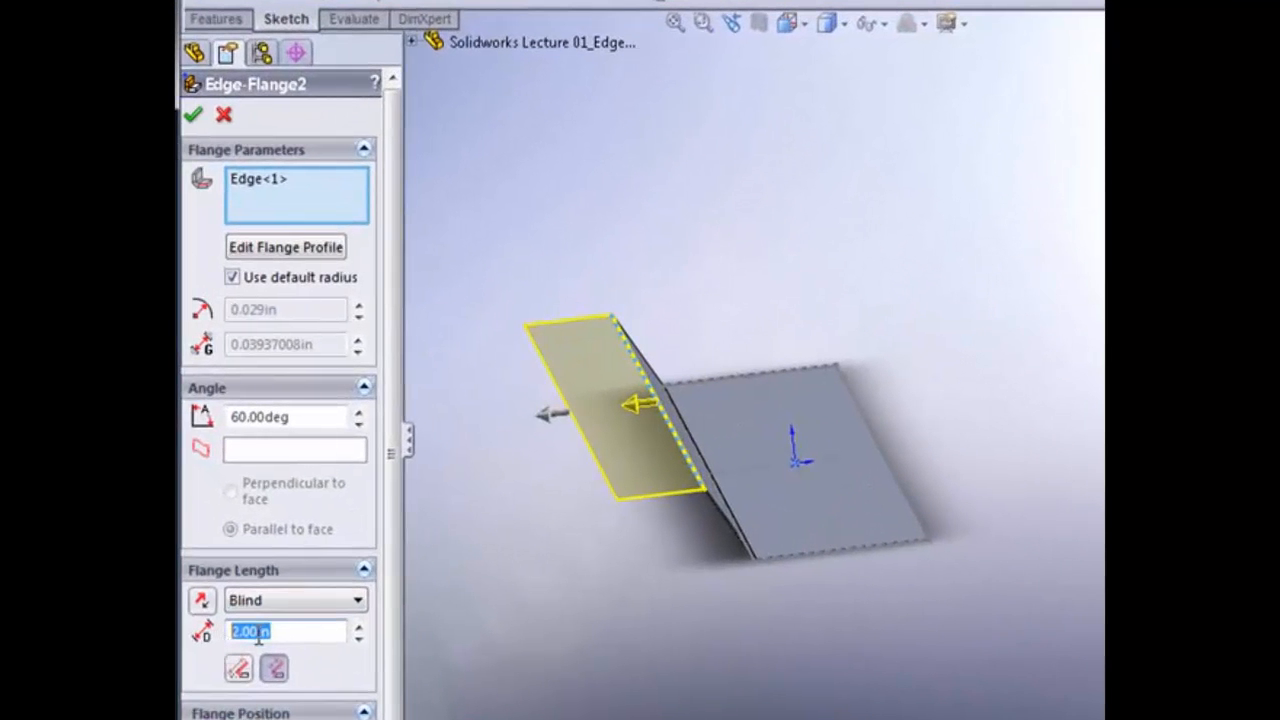
pyautogui.write('1.5')
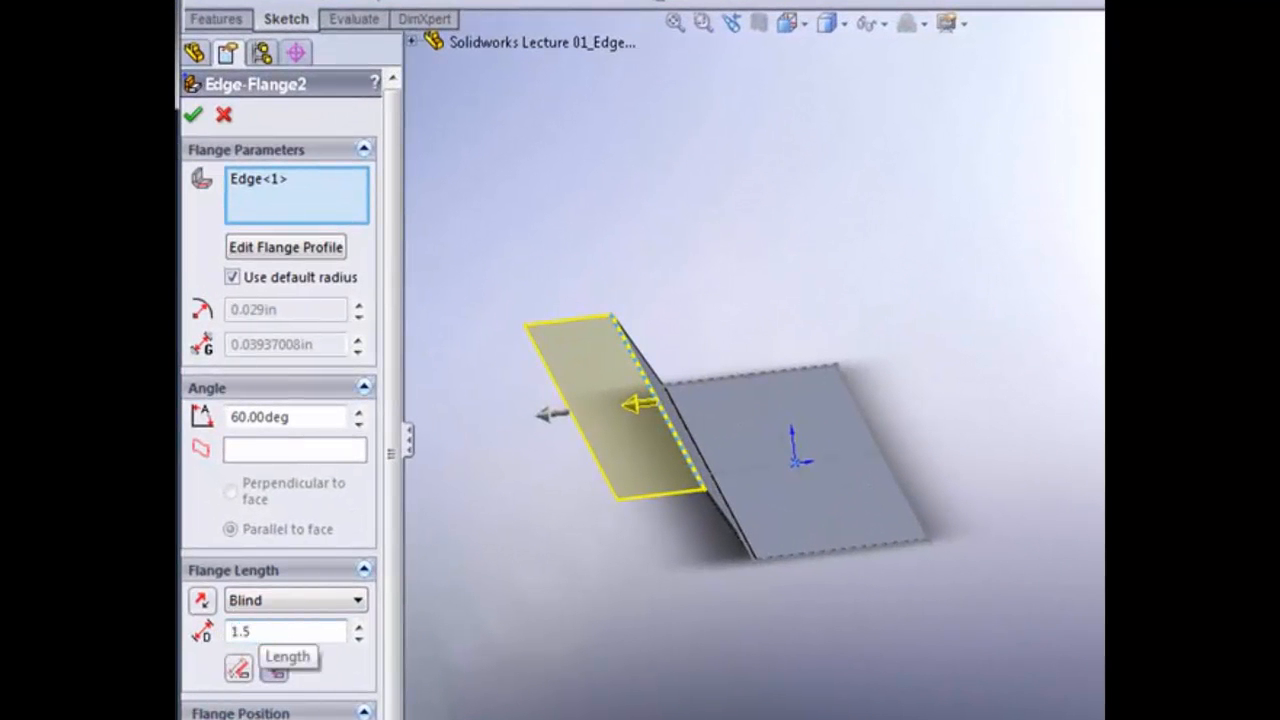
pyautogui.click(193, 115)
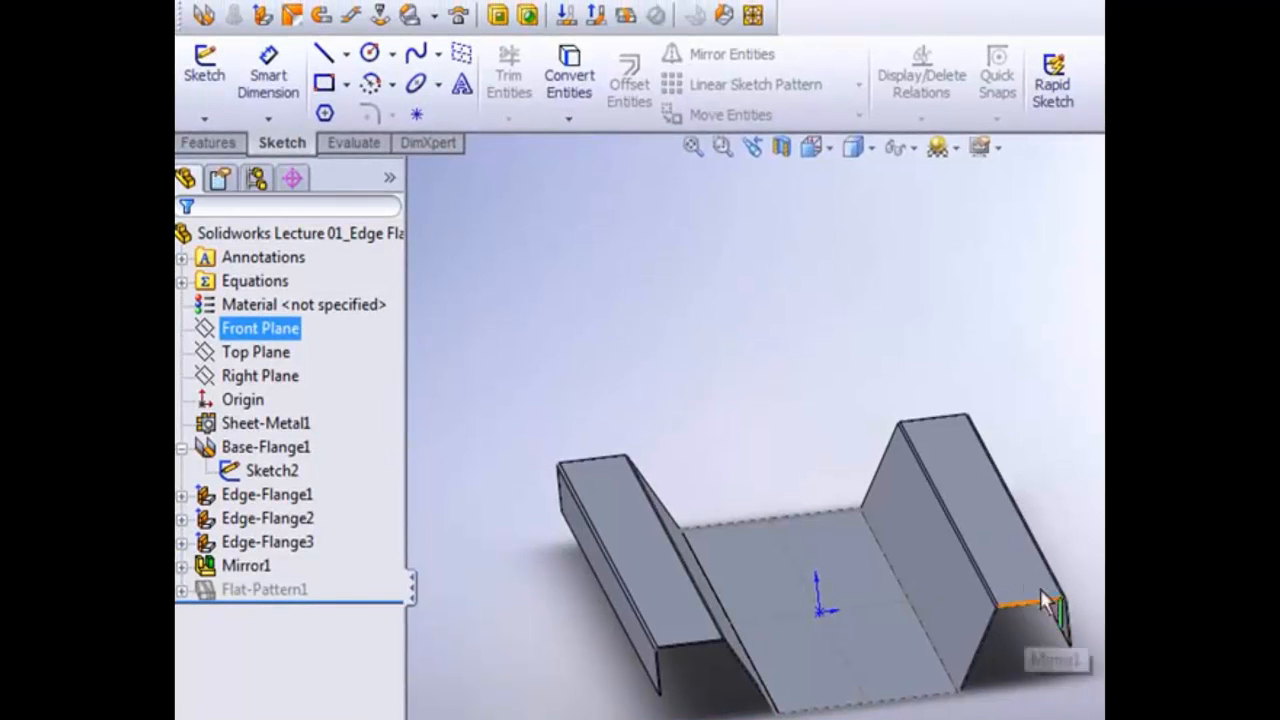
pyautogui.moveTo(1040, 596); pyautogui.dragTo(1011, 592, button='middle')
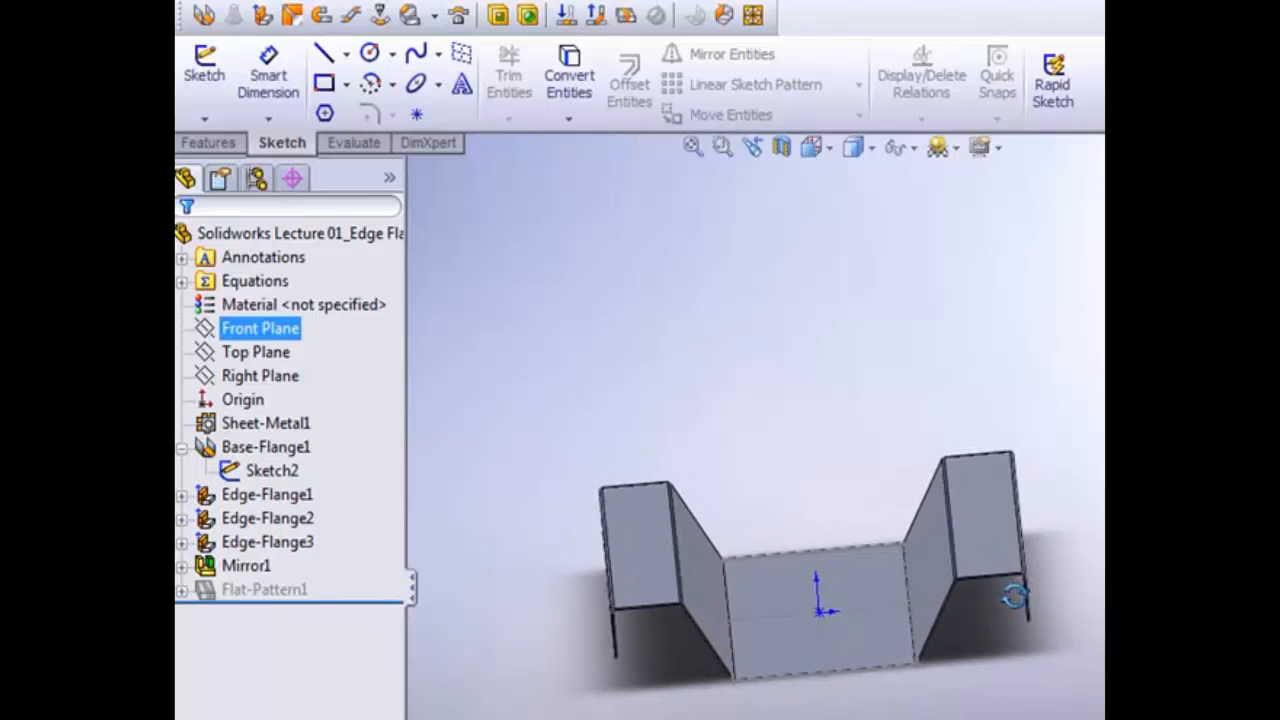
# Examine Edge-Flange1's edit preview closely along its bend with the base, and the adjoining chain of folded flanges
pyautogui.click(270, 543)
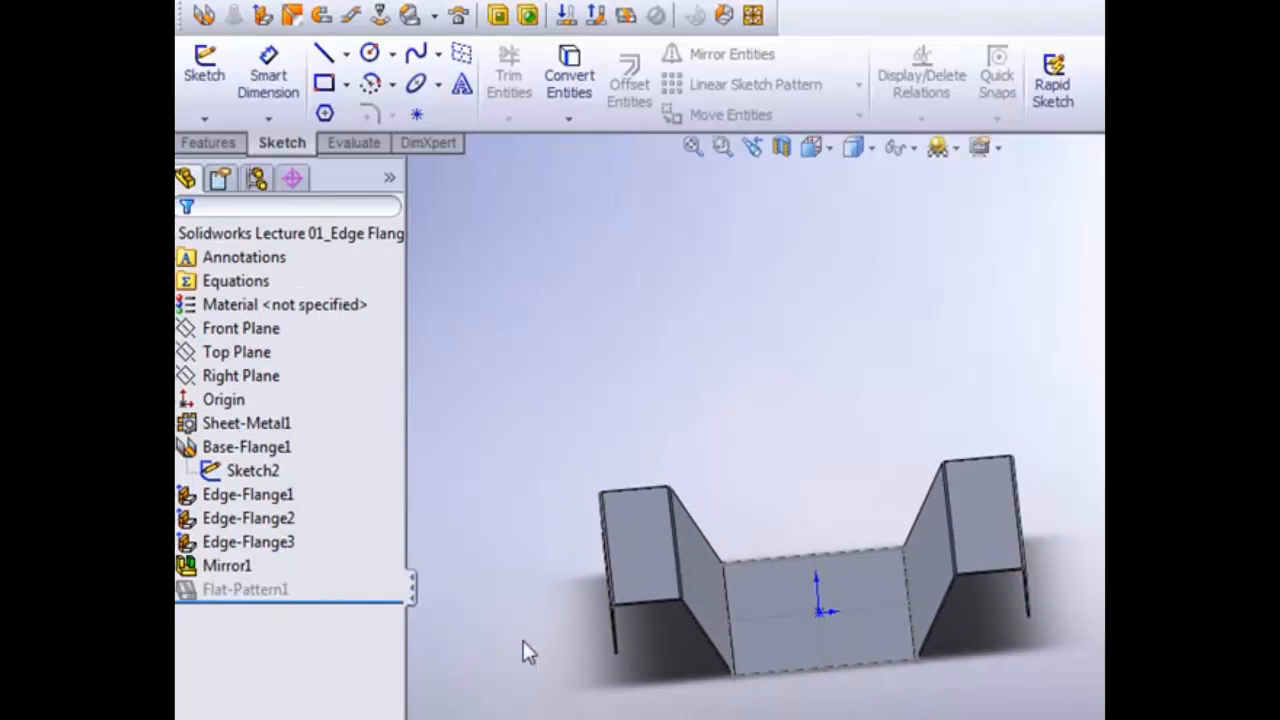
pyautogui.moveTo(737, 617); pyautogui.dragTo(745, 635, button='middle')
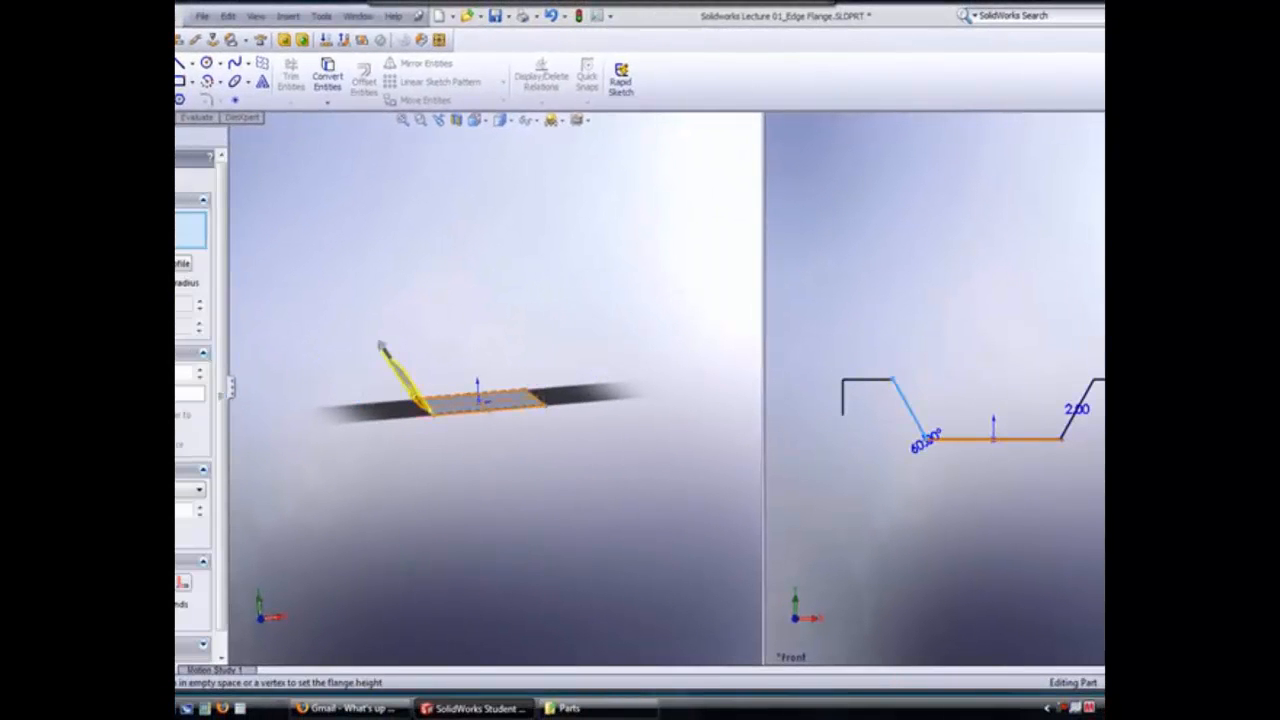
pyautogui.click(410, 410)
pyautogui.scroll(-2, 410, 433)
pyautogui.scroll(-7, 408, 431)
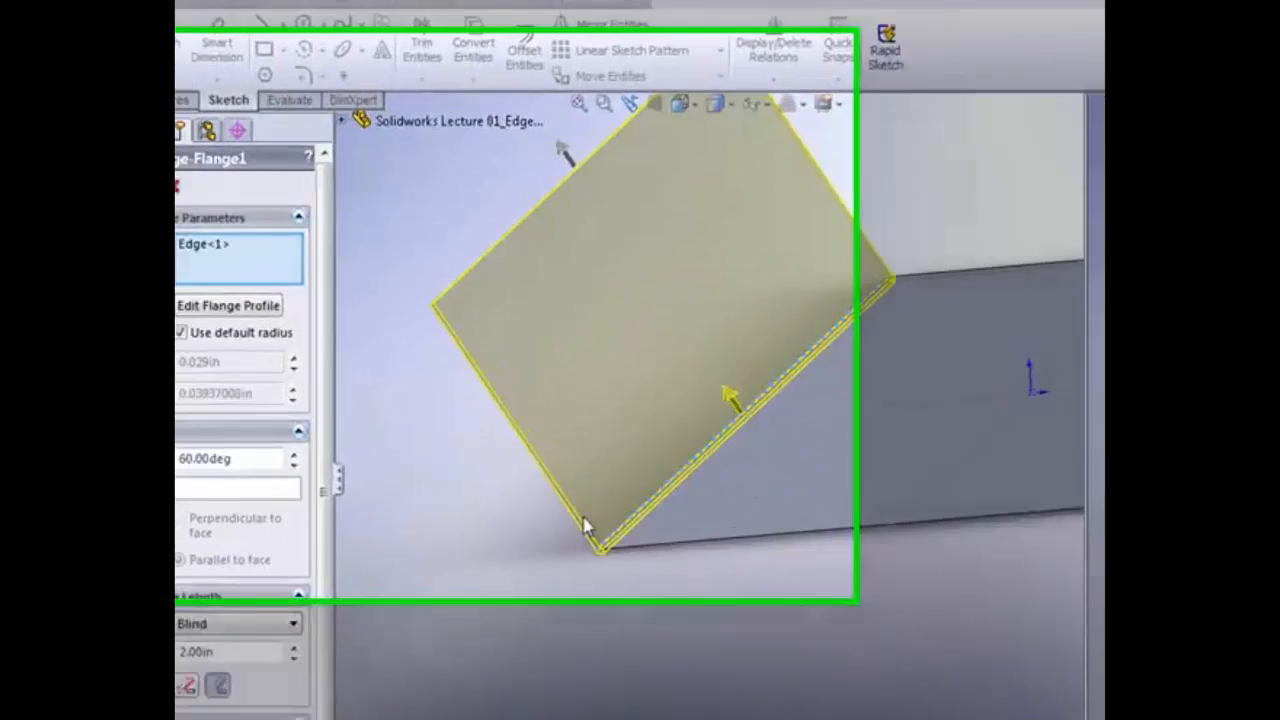
pyautogui.moveTo(492, 406); pyautogui.dragTo(502, 396, button='middle')
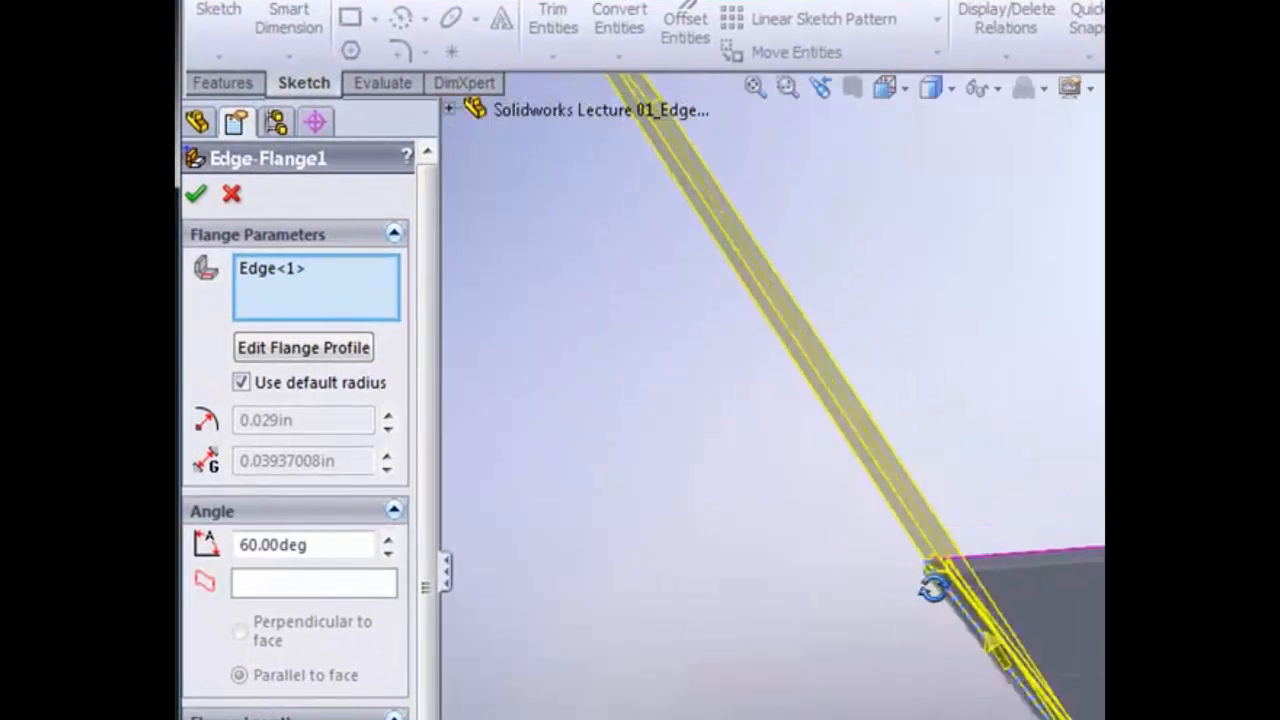
pyautogui.moveTo(933, 588); pyautogui.dragTo(1006, 600, button='middle')
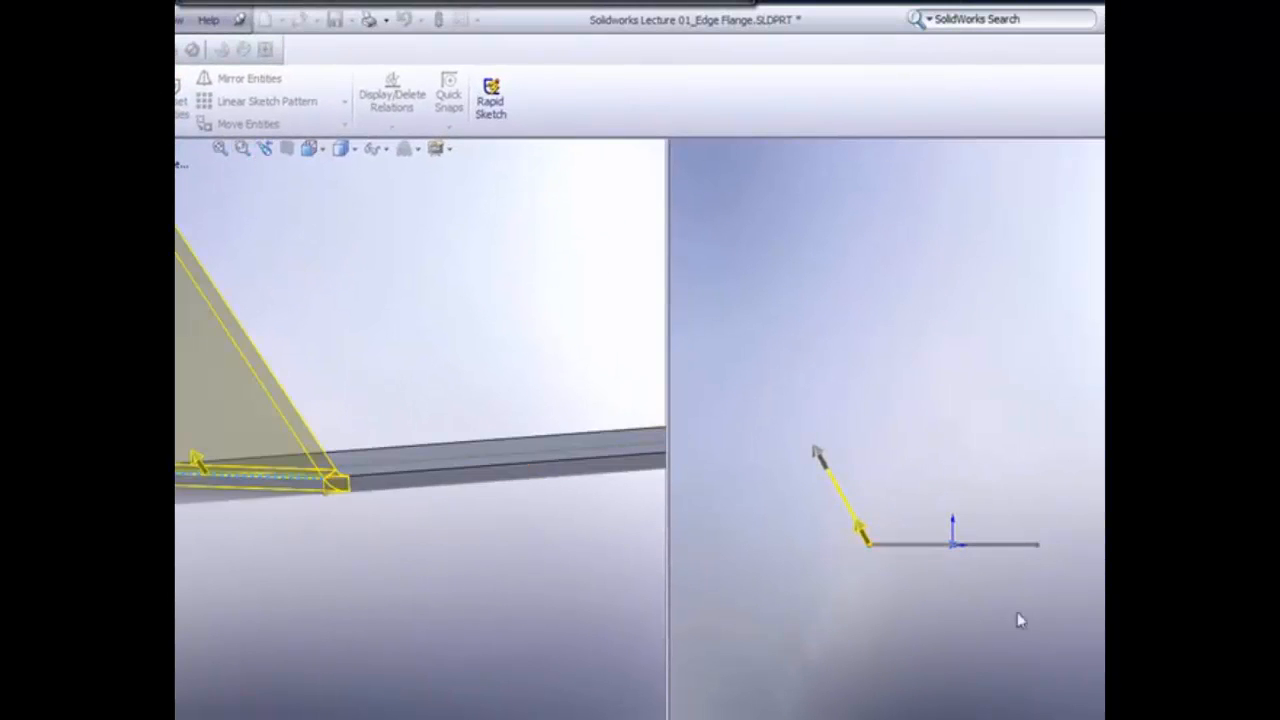
pyautogui.scroll(-8, 870, 560)
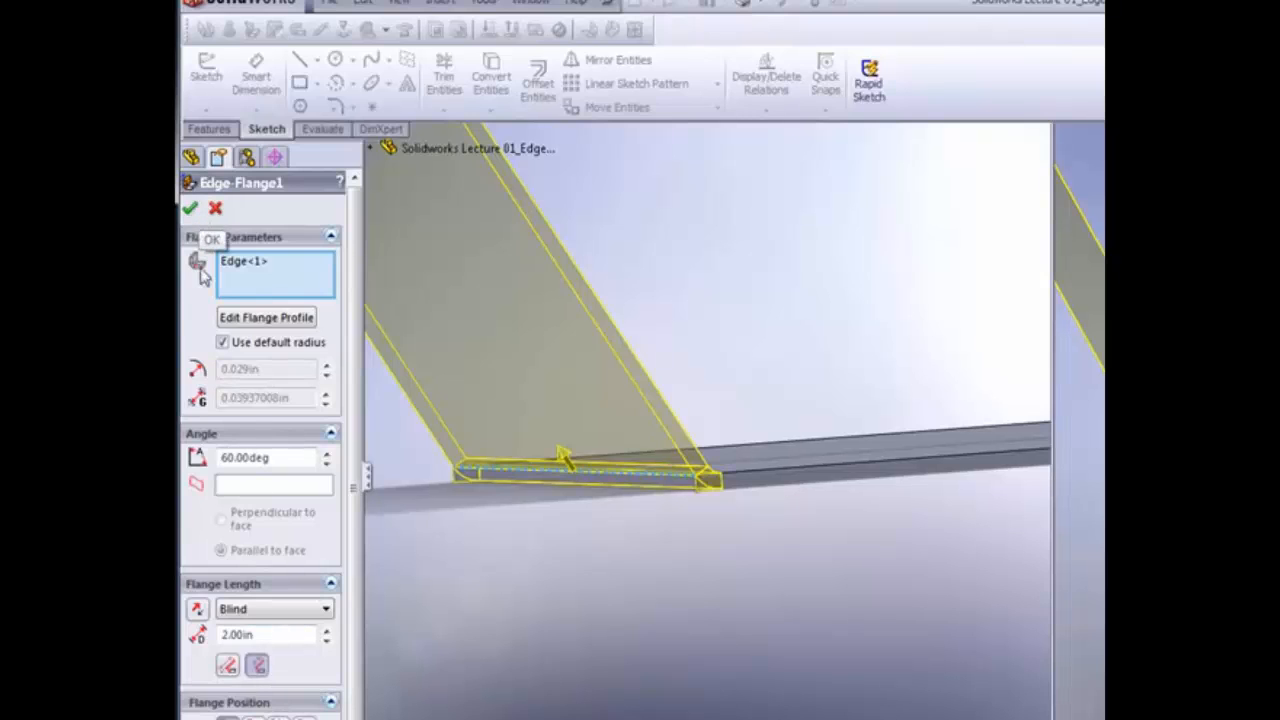
pyautogui.click(191, 211)
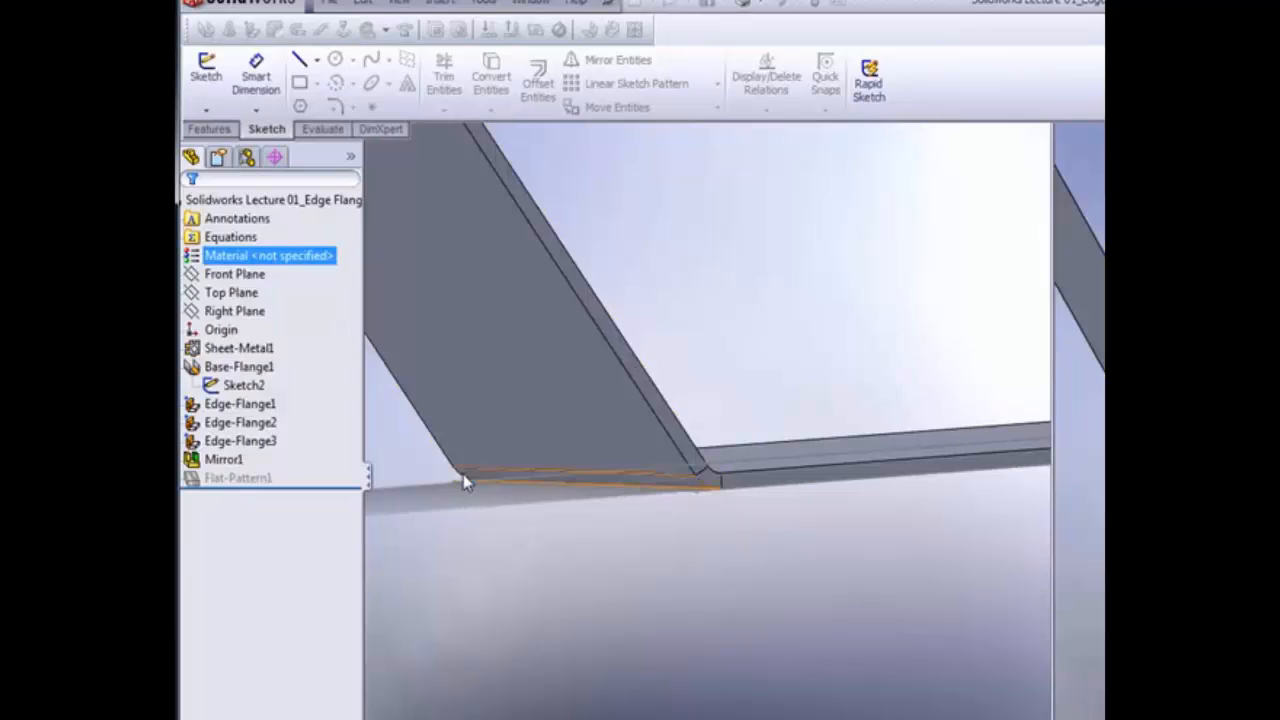
pyautogui.moveTo(903, 560); pyautogui.dragTo(866, 594, button='middle')
pyautogui.scroll(6, 862, 586)
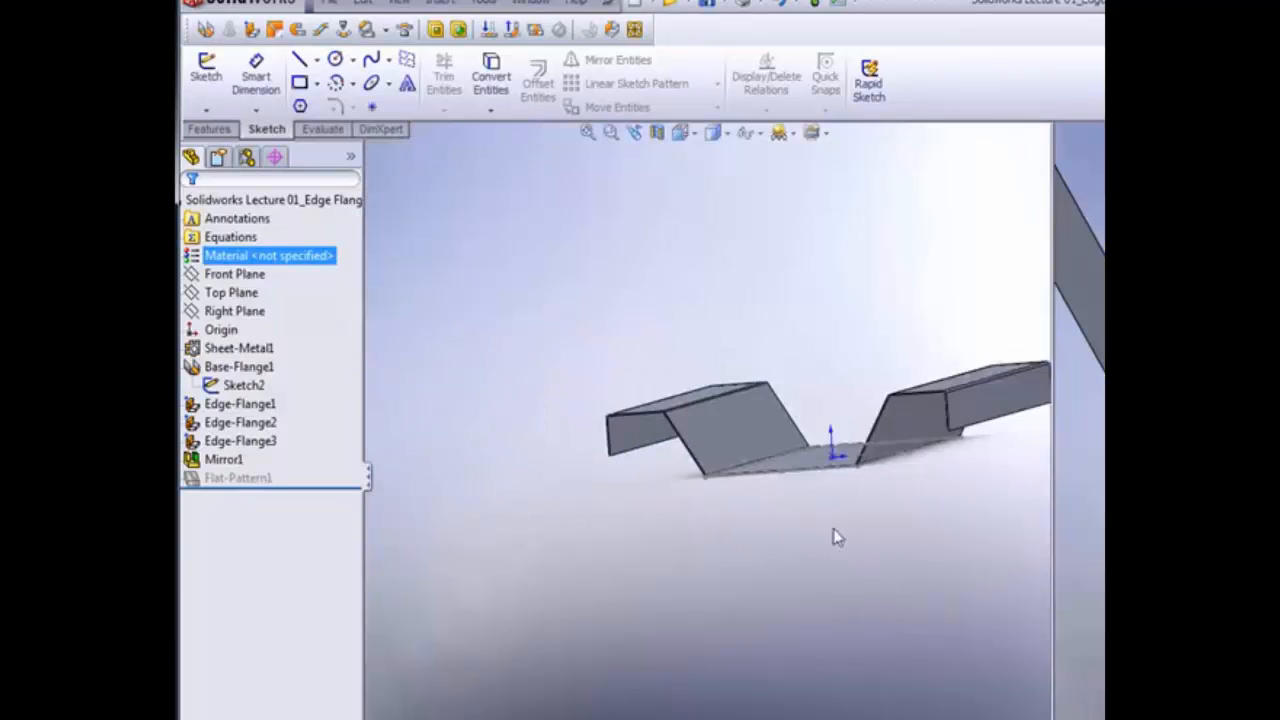
pyautogui.scroll(-3, 722, 384)
pyautogui.moveTo(704, 393); pyautogui.dragTo(695, 391, button='middle')
pyautogui.moveTo(786, 376); pyautogui.dragTo(777, 380, button='middle')
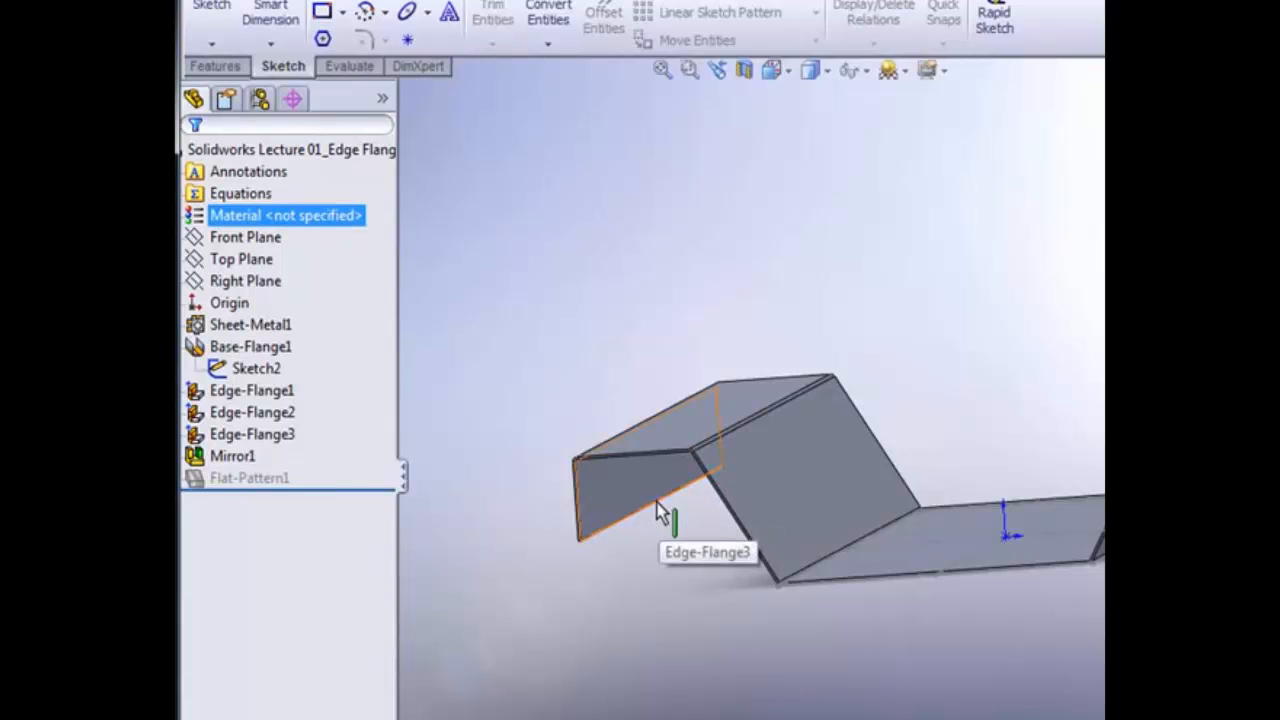
pyautogui.click(290, 436)
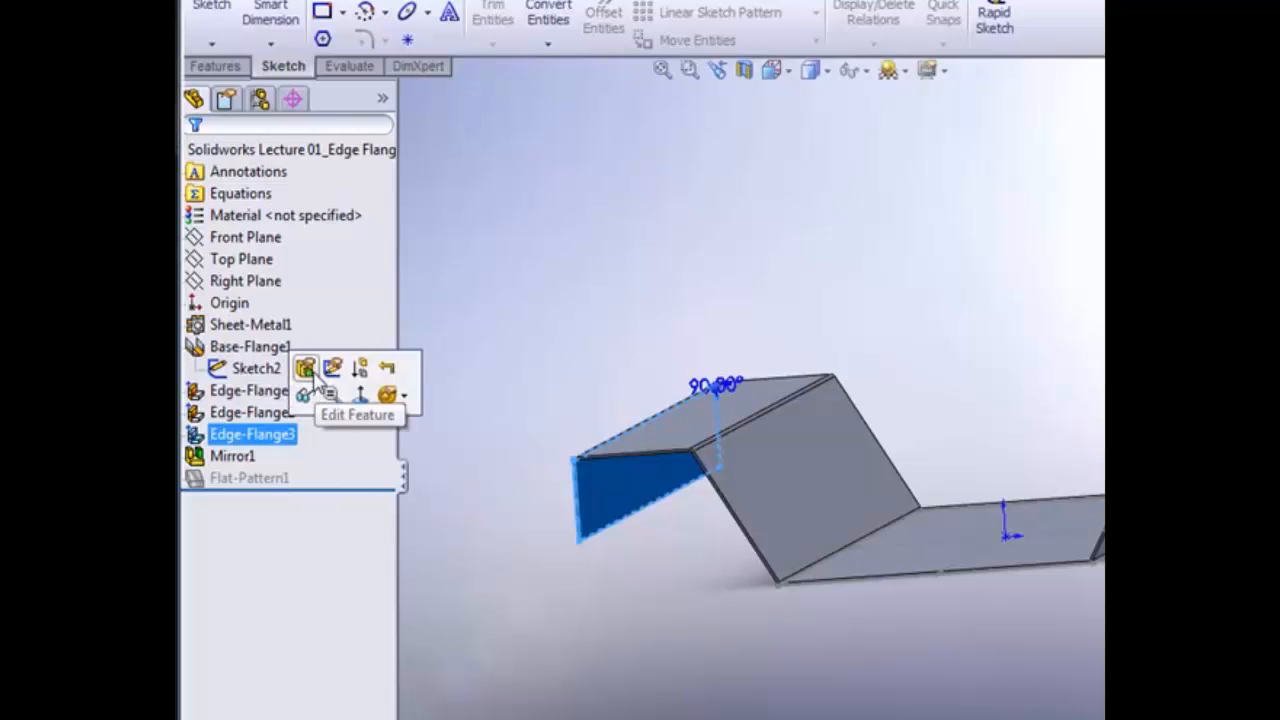
pyautogui.click(571, 560)
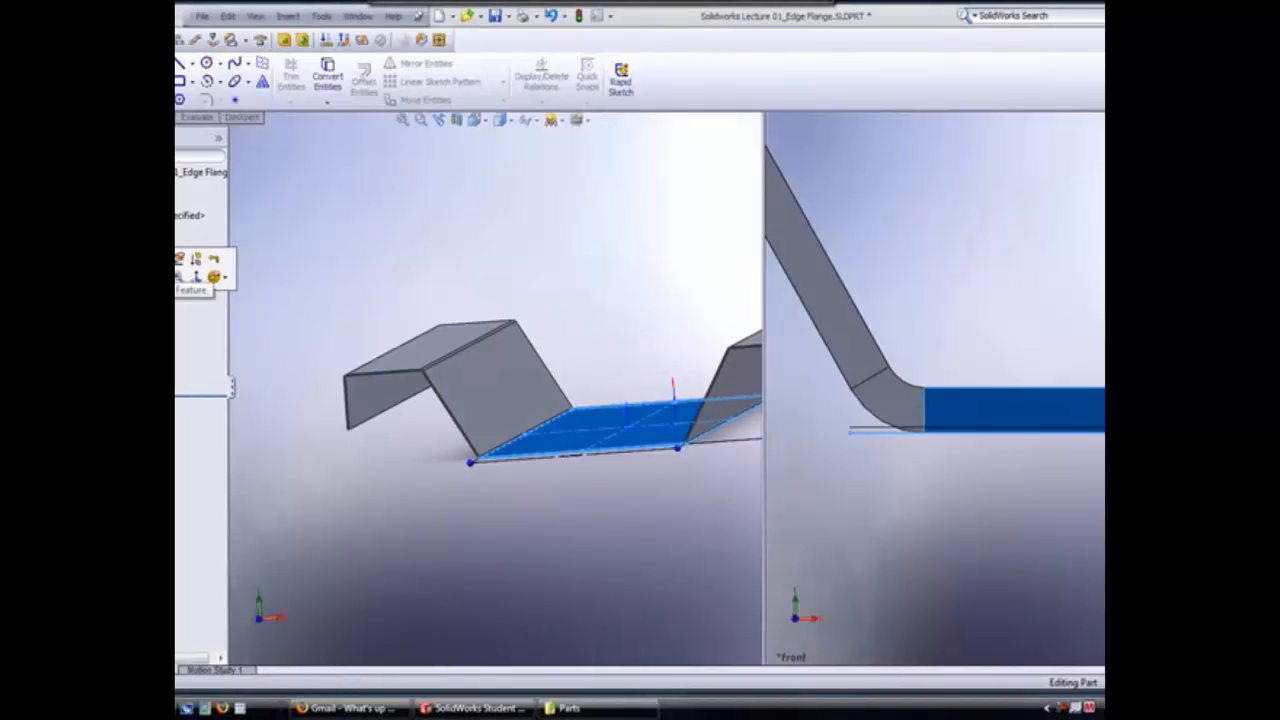
pyautogui.click(161, 260)
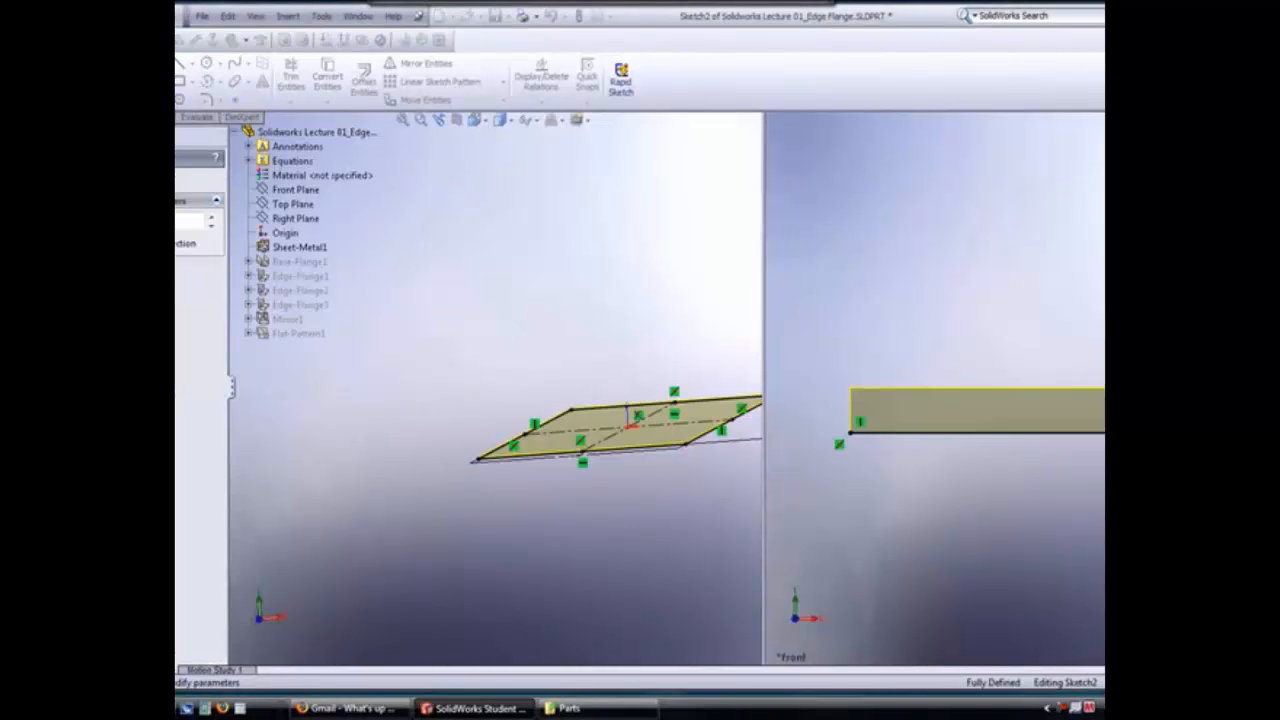
pyautogui.click(93, 173)
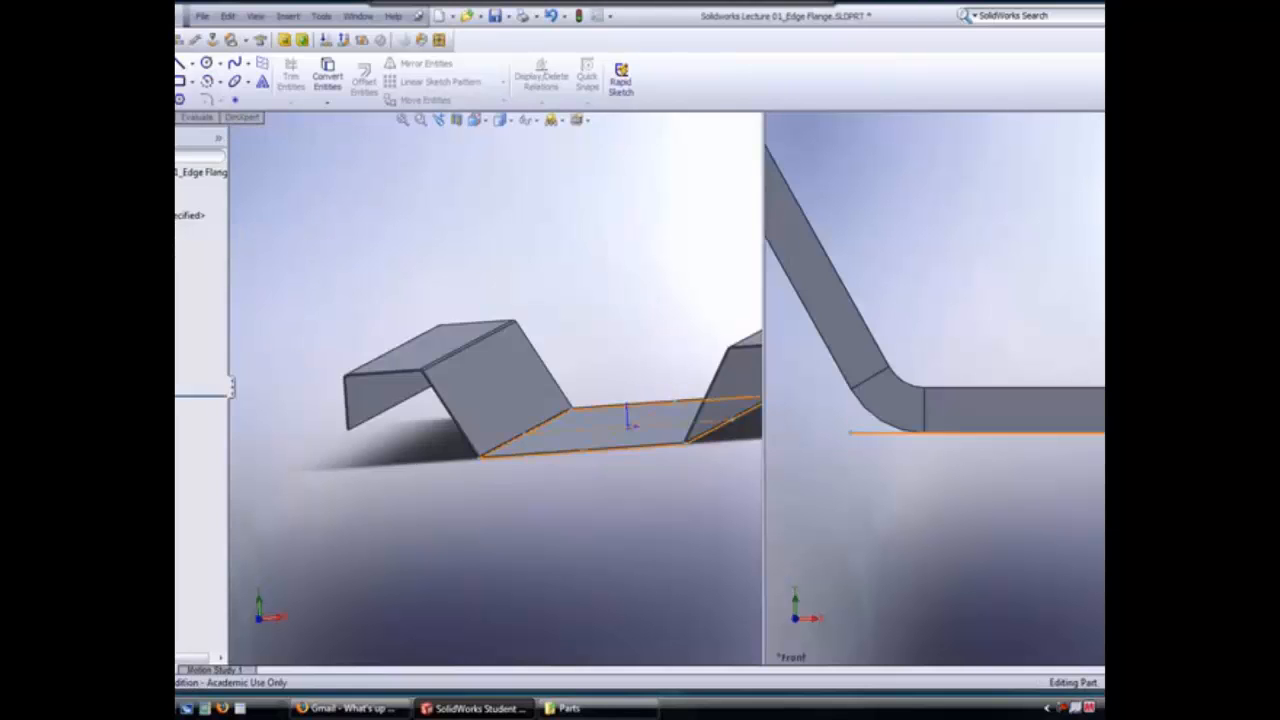
# Edit the base flange's Sketch2, set the rectangle's front width to 3 in, and exit the sketch to rebuild the part
pyautogui.click(132, 302)
pyautogui.click(161, 270)
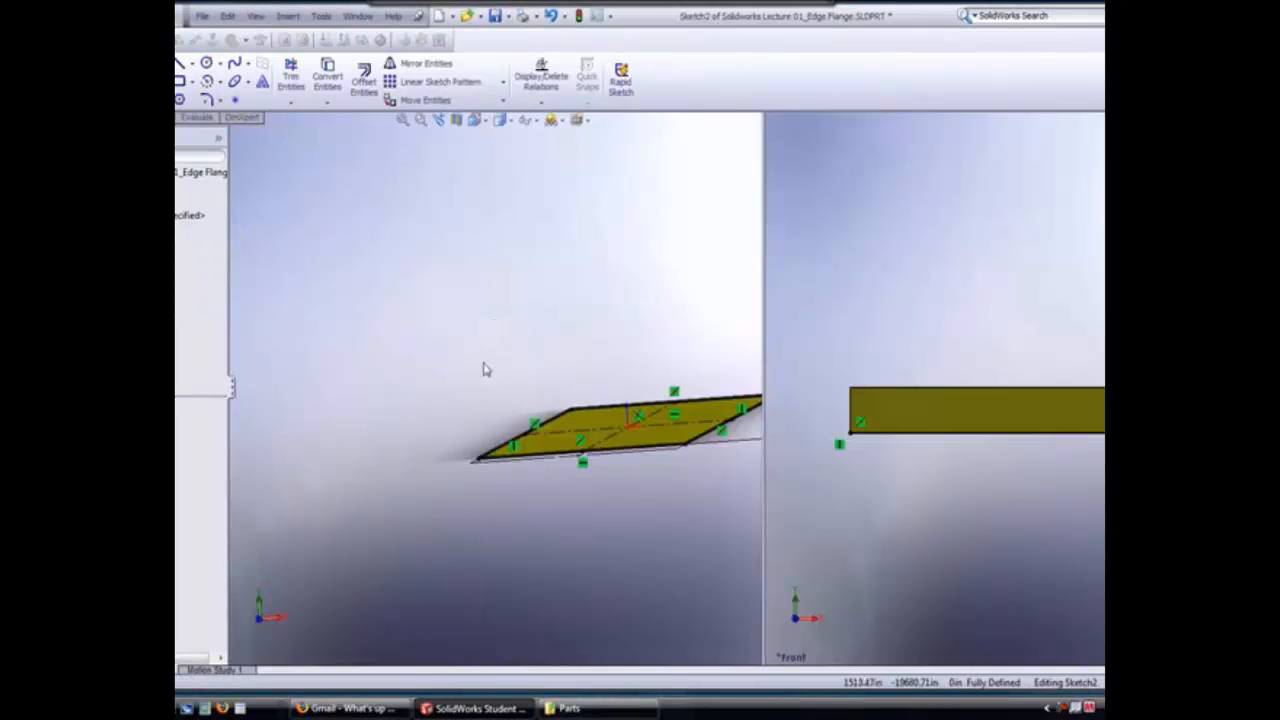
pyautogui.moveTo(483, 370); pyautogui.dragTo(620, 525, button='middle')
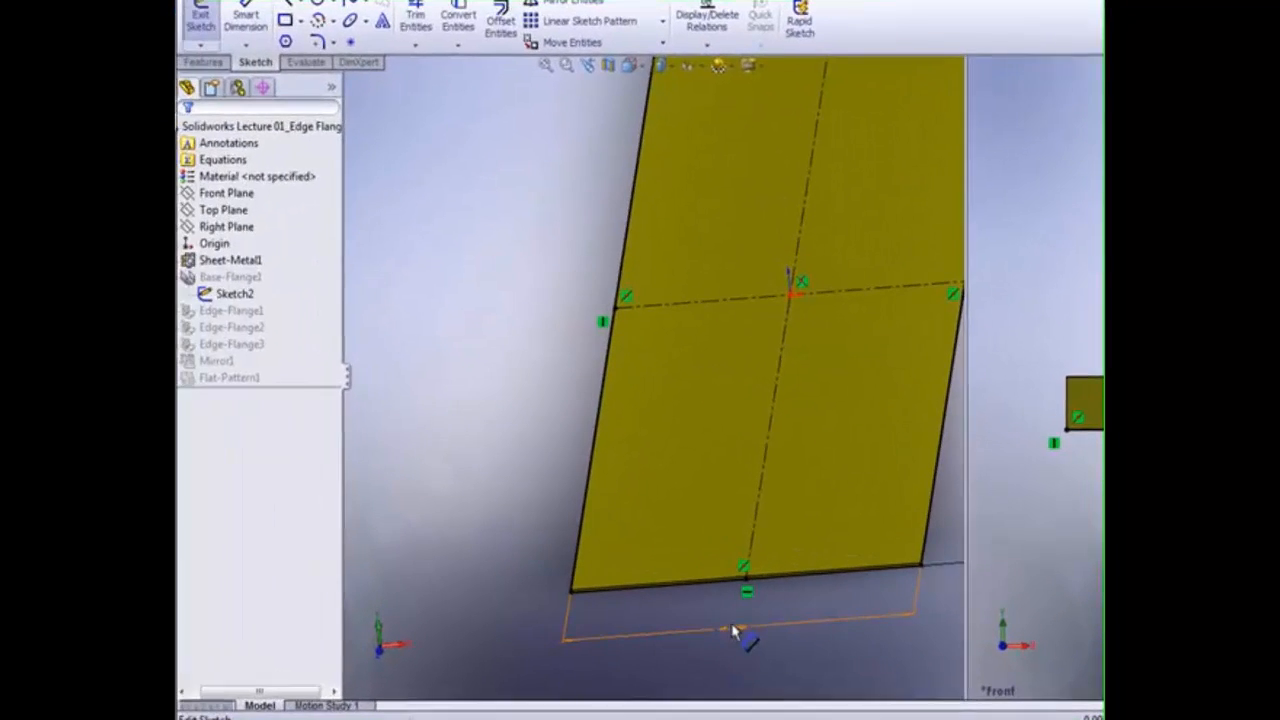
pyautogui.click(733, 630)
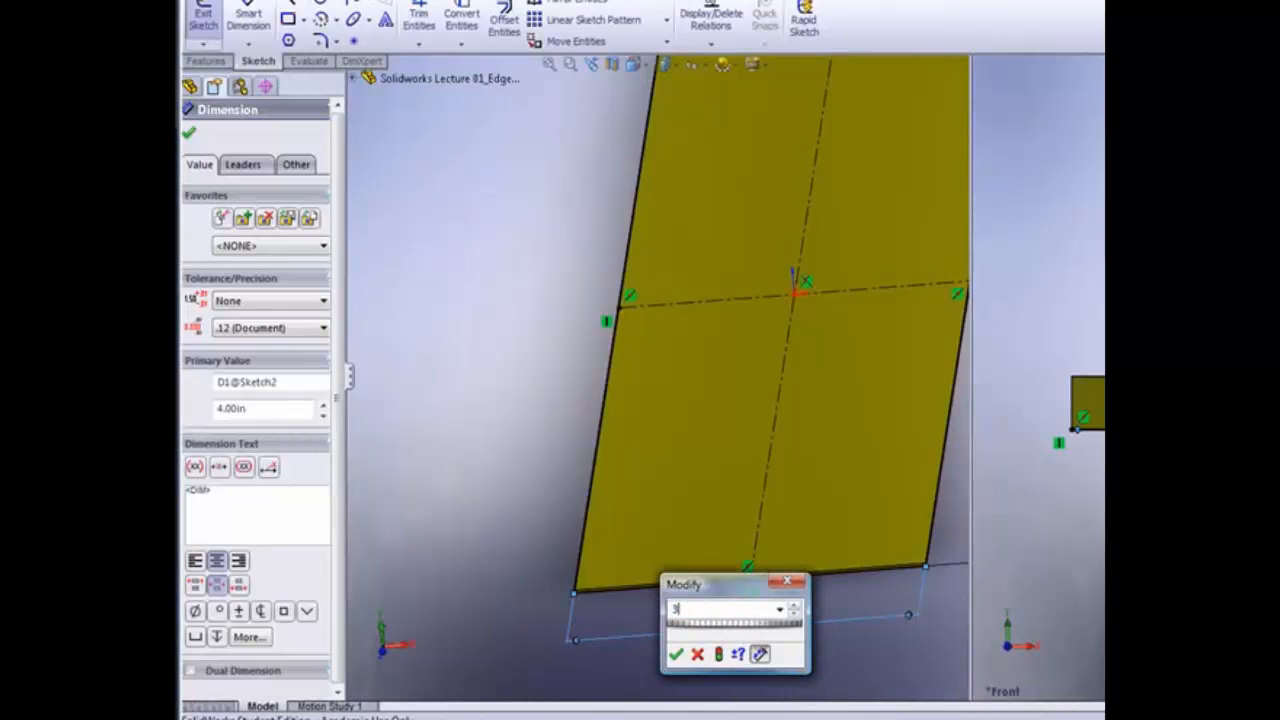
pyautogui.click(675, 655)
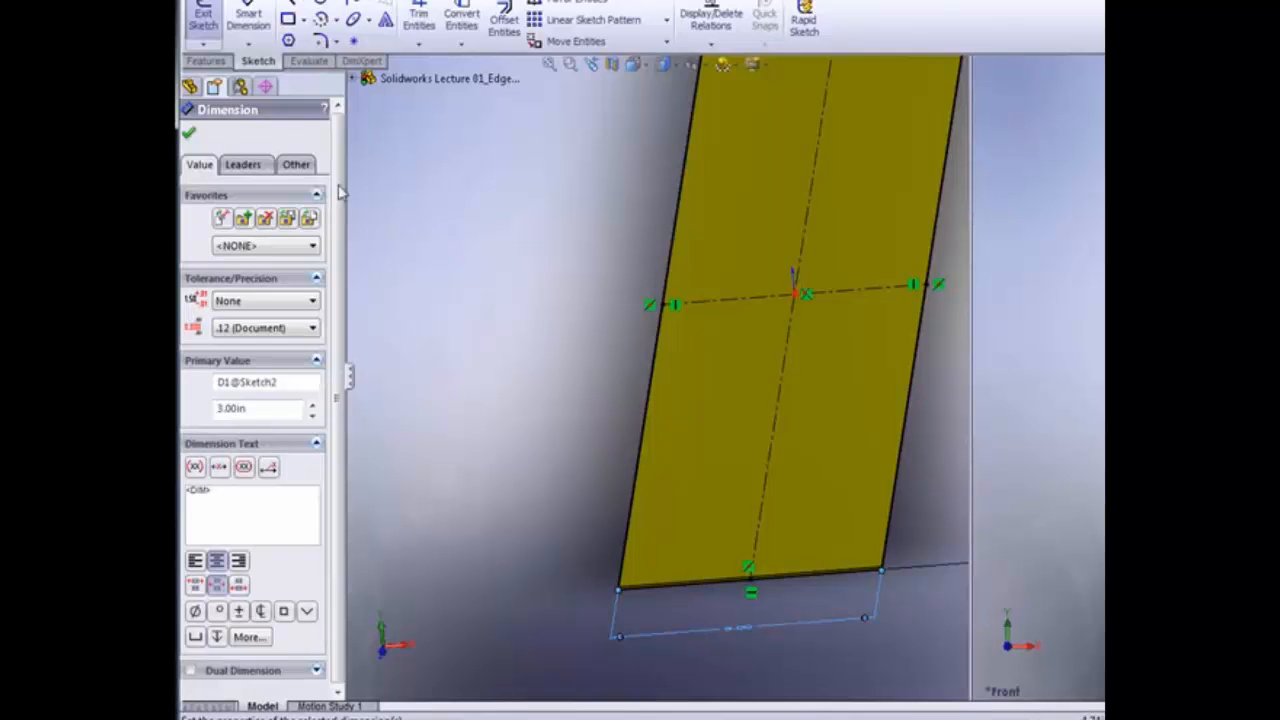
pyautogui.click(189, 133)
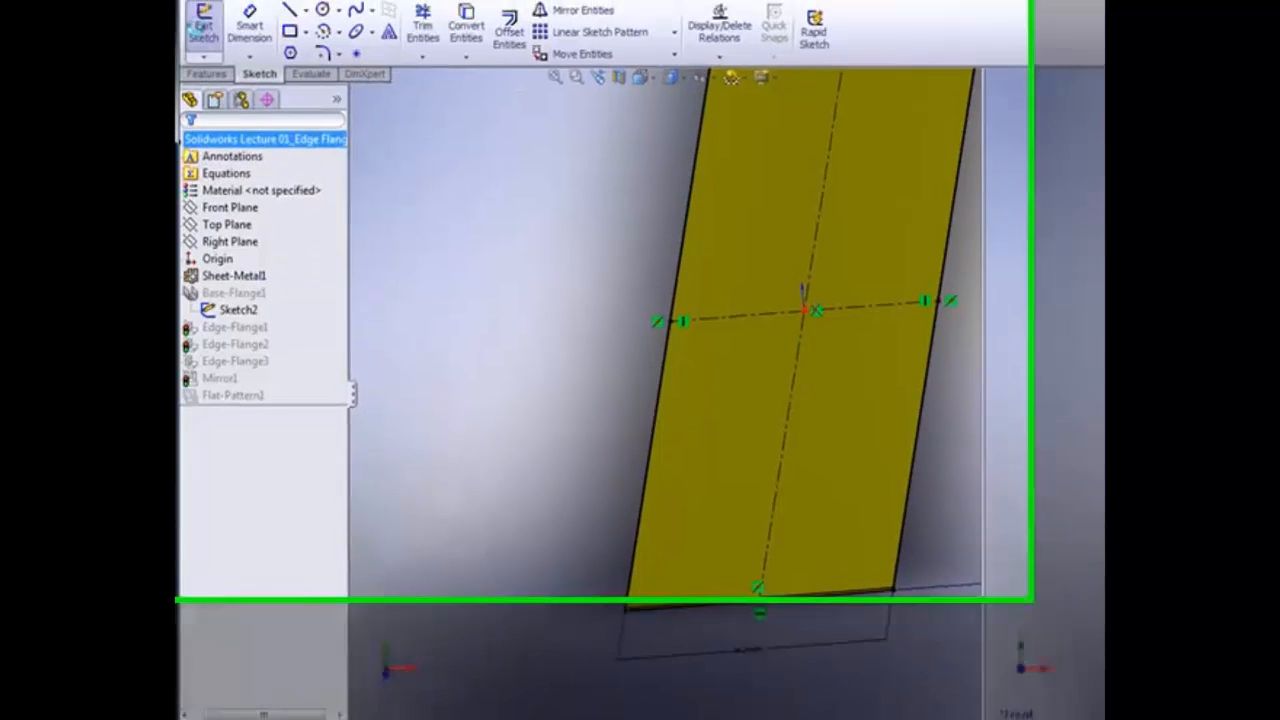
pyautogui.moveTo(768, 450); pyautogui.dragTo(830, 478, button='middle')
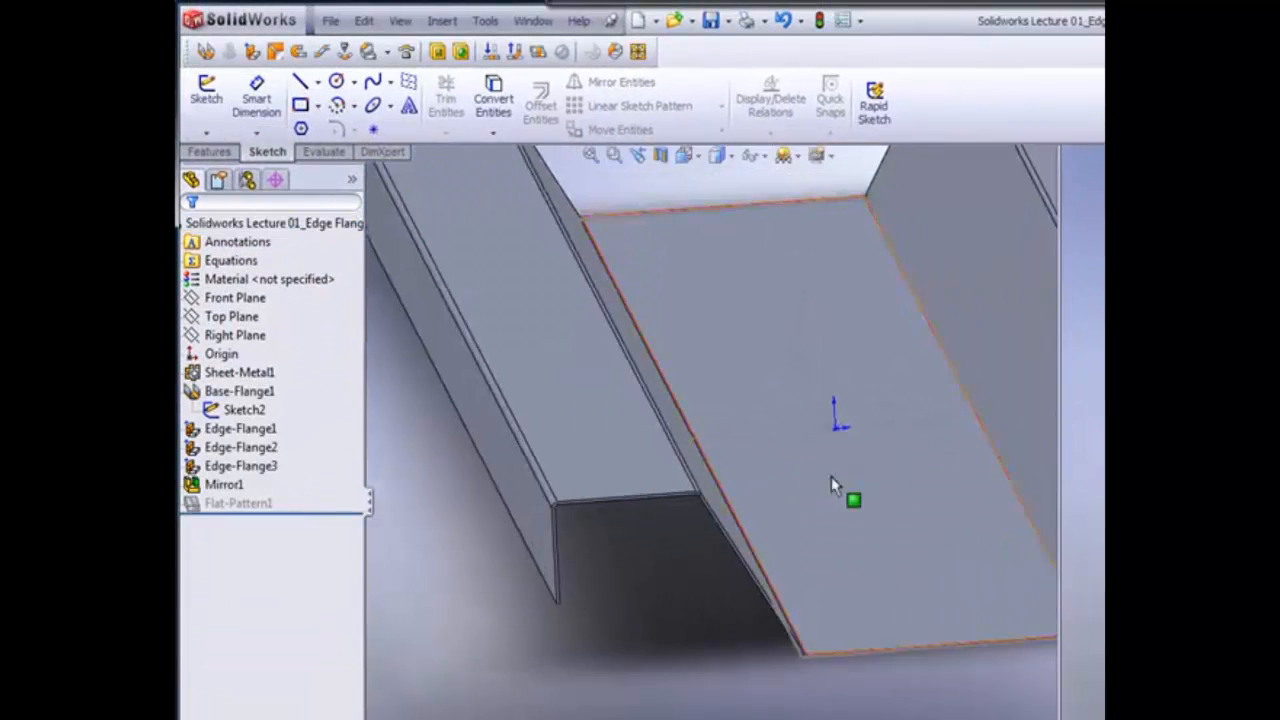
pyautogui.scroll(5, 830, 478)
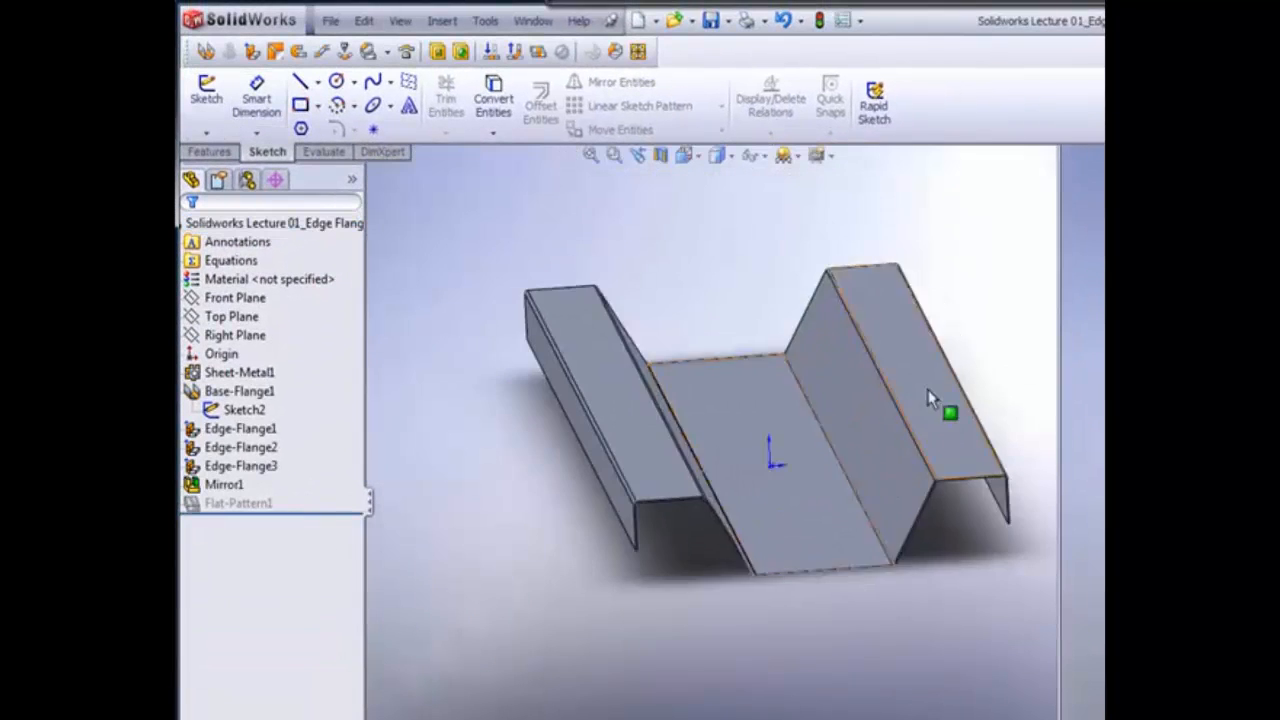
pyautogui.moveTo(884, 383); pyautogui.dragTo(757, 443, button='middle')
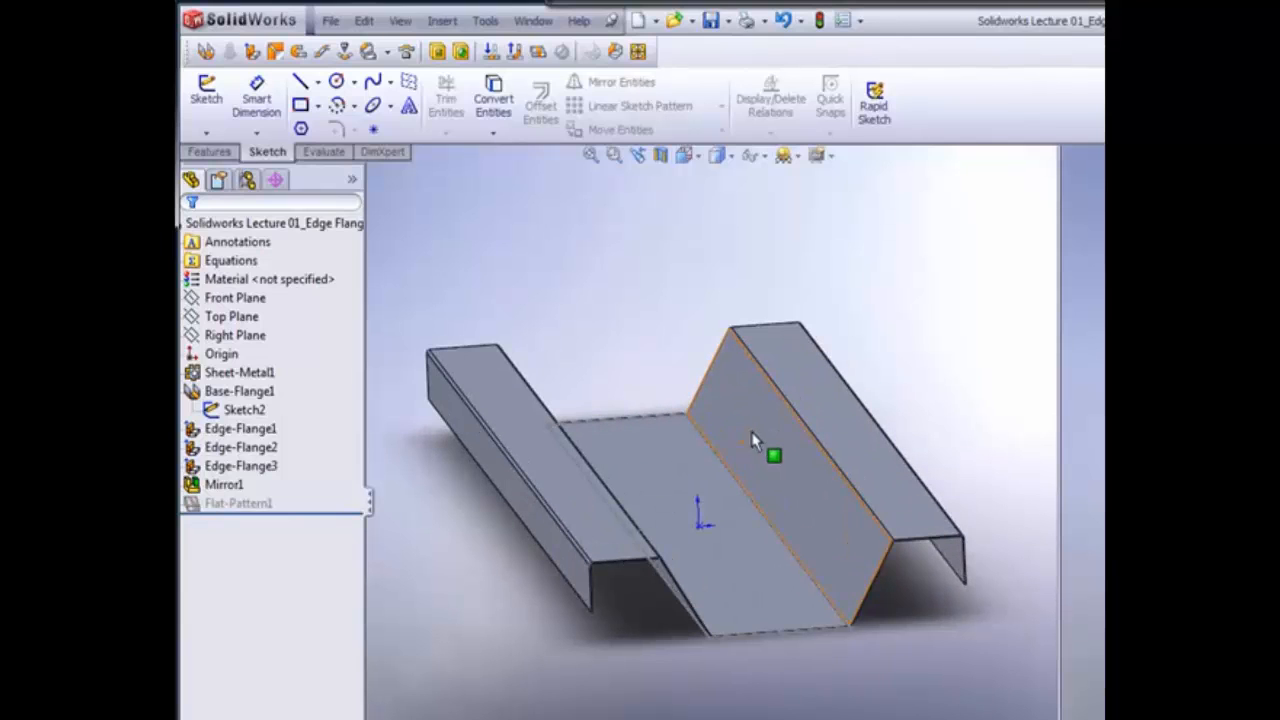
# Unsuppress Flat-Pattern1 to measure the widened part's full front edge with a reference dimension, and fold the part again
pyautogui.click(698, 164)
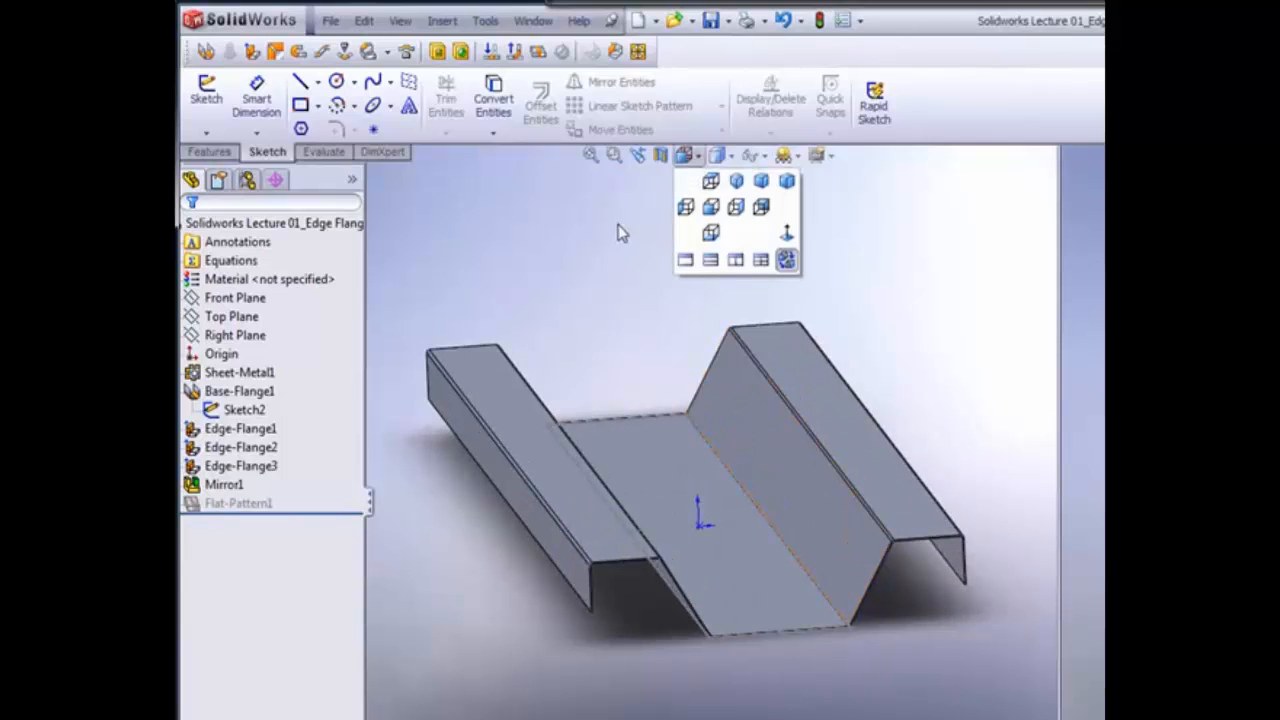
pyautogui.click(240, 504)
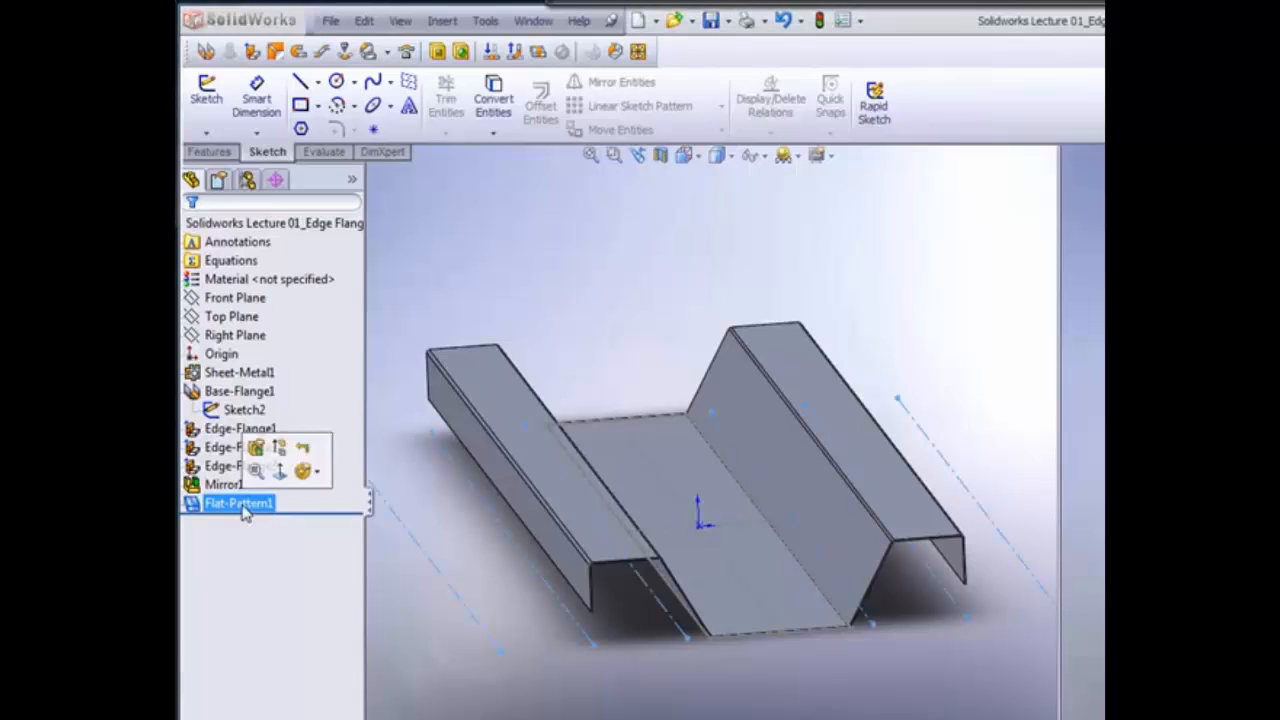
pyautogui.click(279, 470)
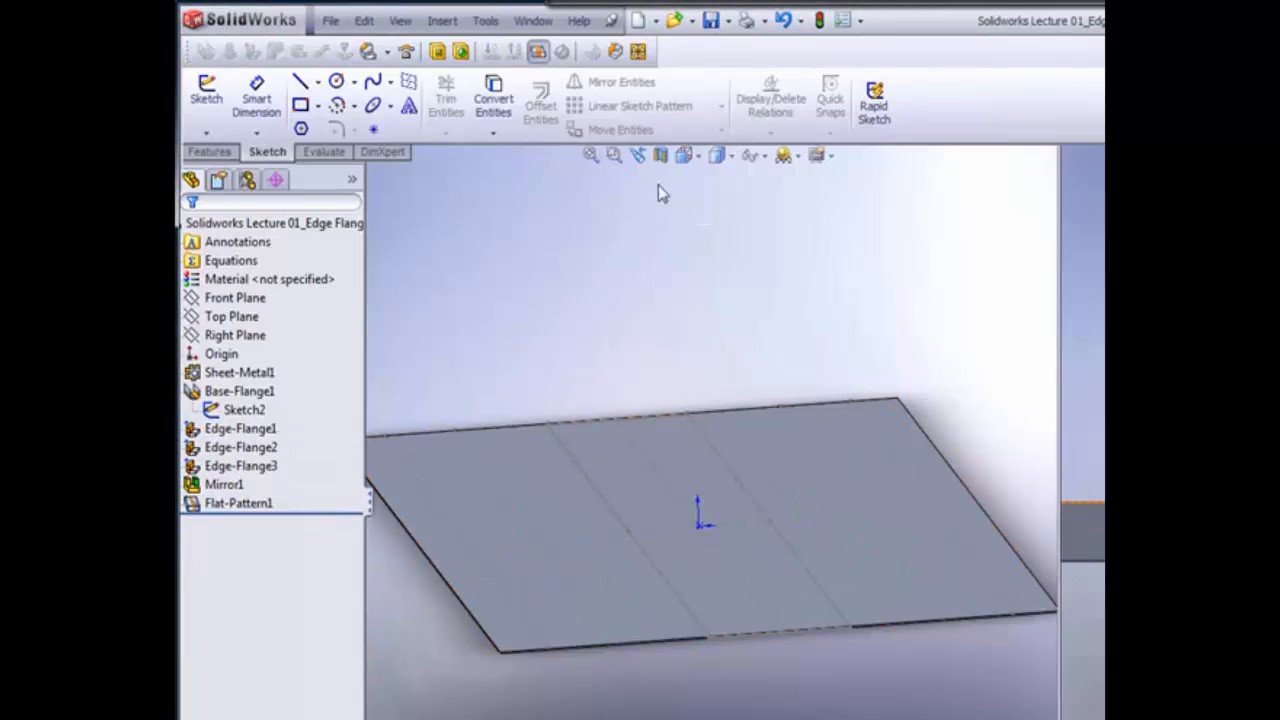
pyautogui.click(256, 98)
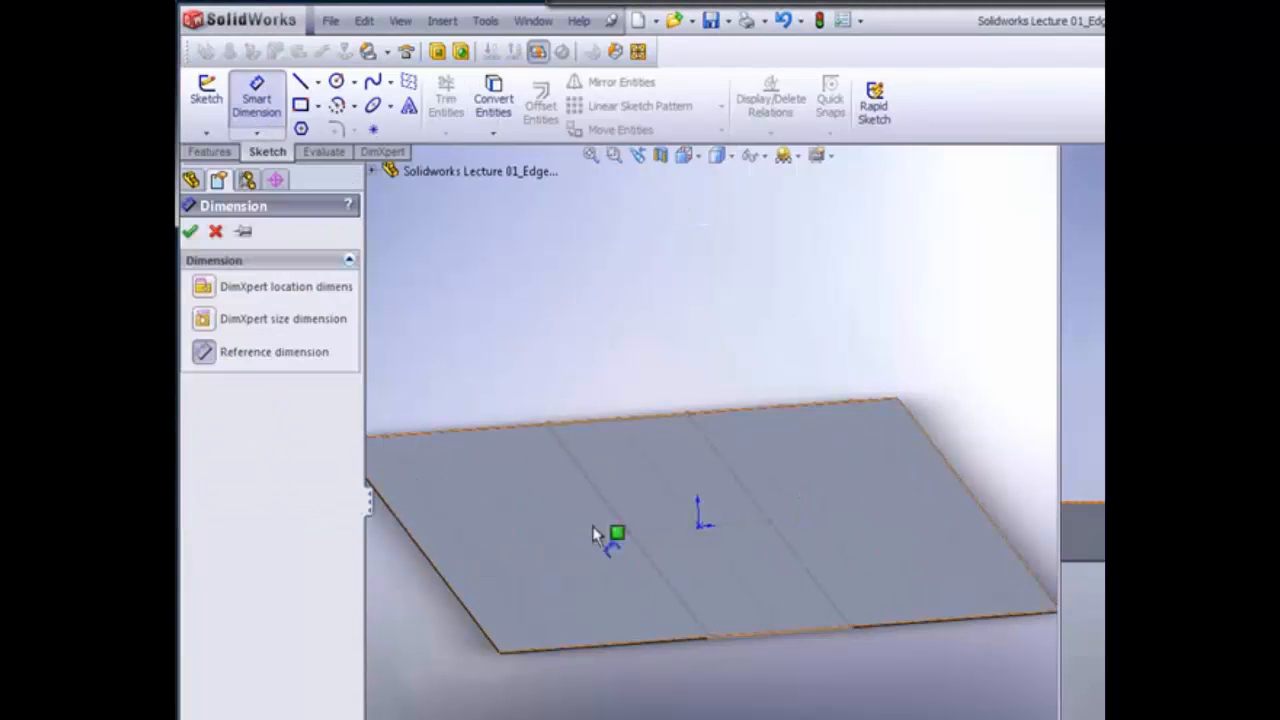
pyautogui.click(652, 644)
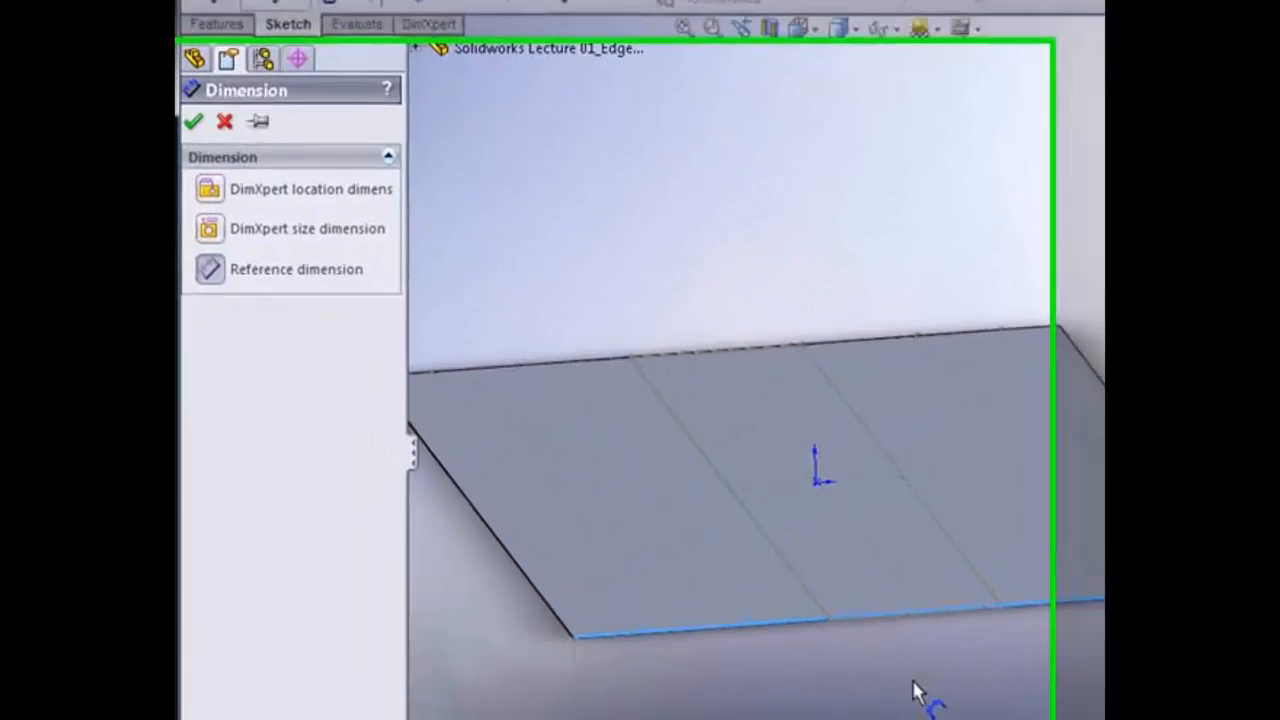
pyautogui.scroll(-5, 928, 640)
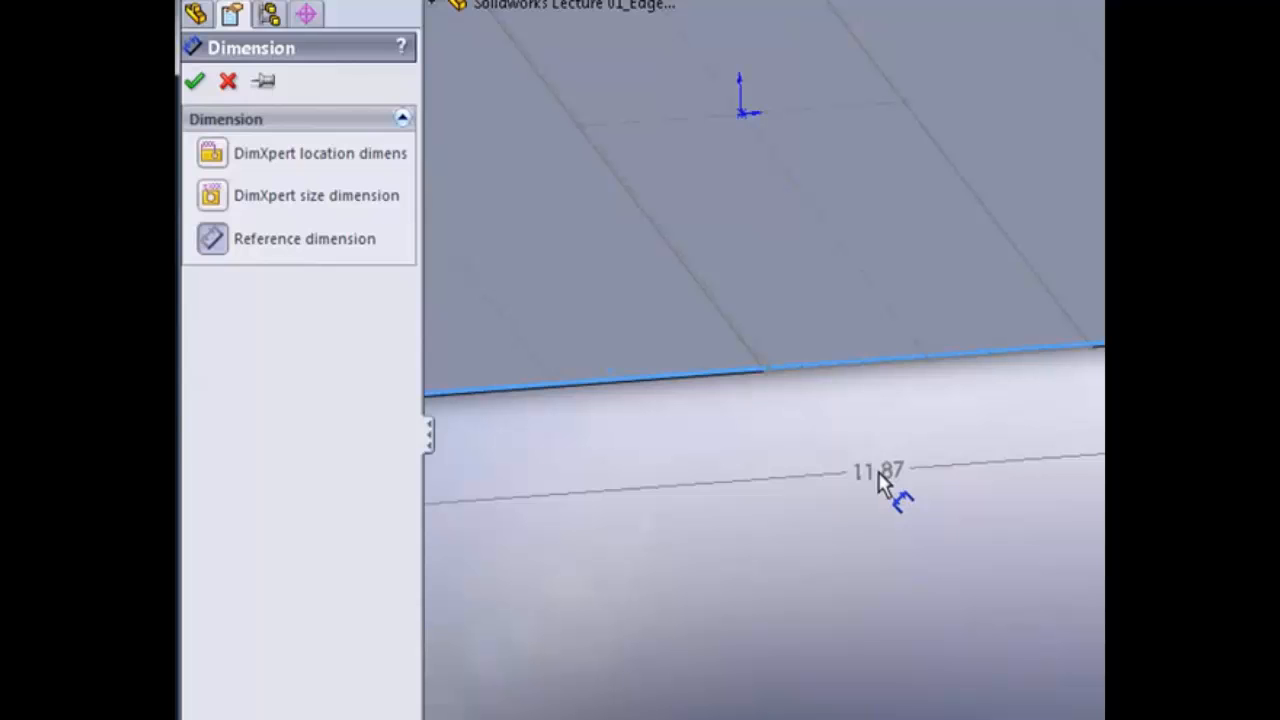
pyautogui.press('Escape')
pyautogui.scroll(5, 874, 483)
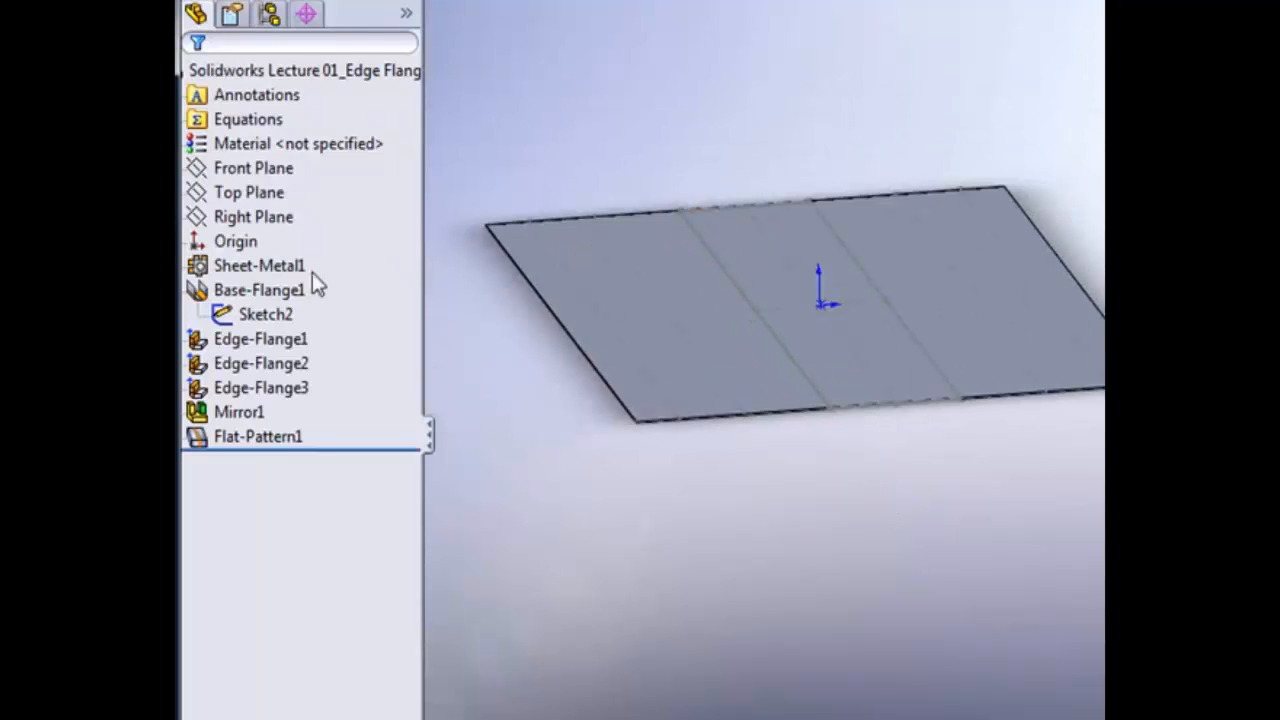
pyautogui.click(292, 436)
pyautogui.click(331, 360)
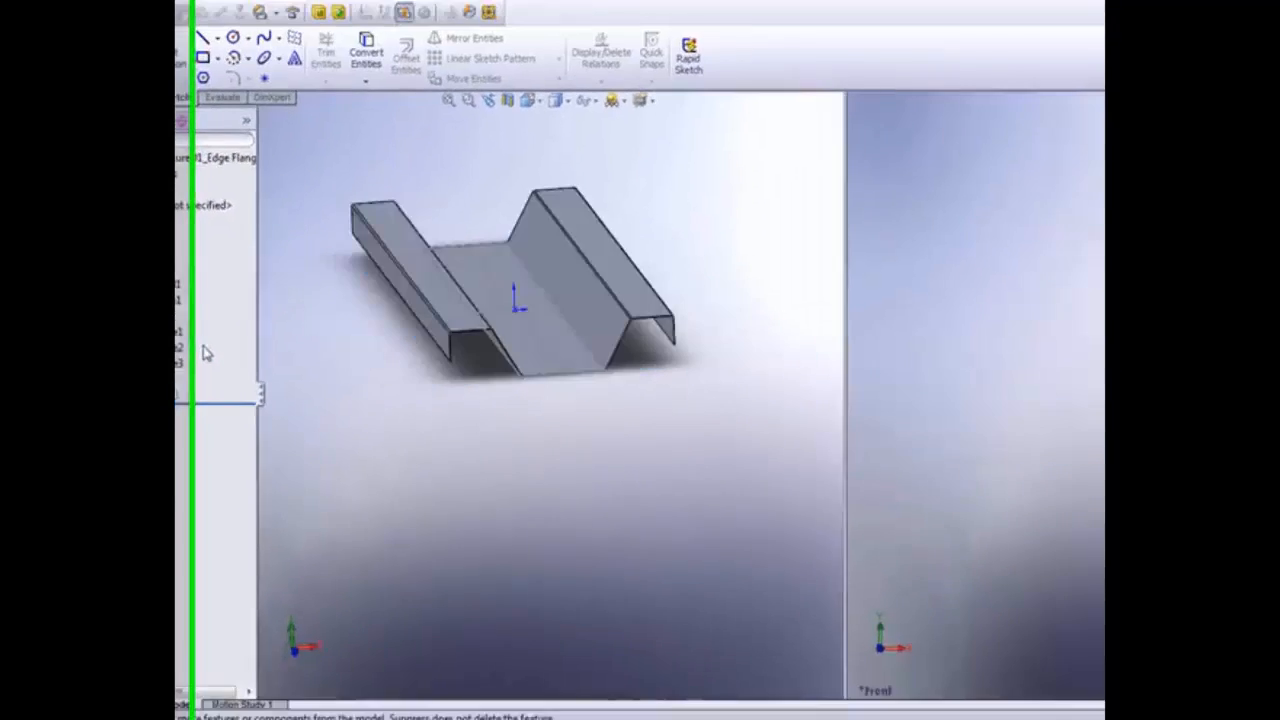
# Examine the folded part's base and mirrored flange chains from several angles and up close in both viewports
pyautogui.moveTo(420, 209); pyautogui.dragTo(404, 190, button='middle')
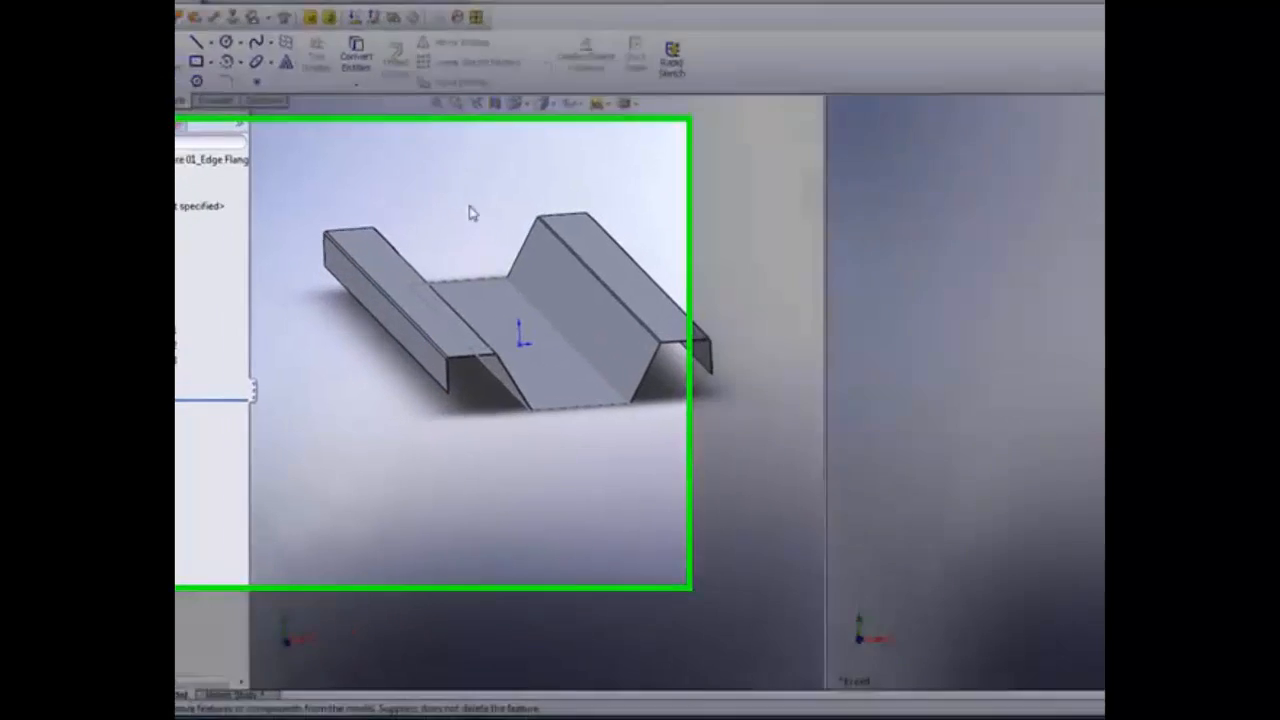
pyautogui.scroll(-1, 455, 222)
pyautogui.moveTo(462, 227); pyautogui.dragTo(462, 228, button='middle')
pyautogui.scroll(-1, 462, 228)
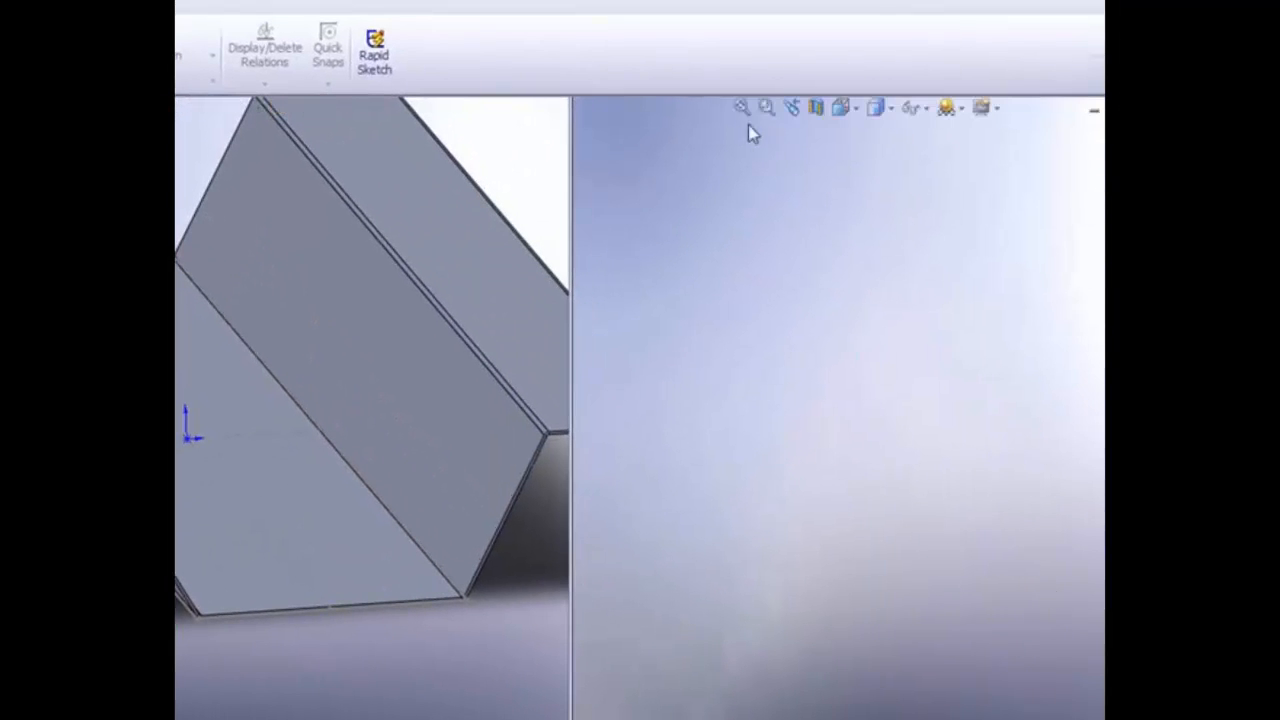
pyautogui.click(743, 109)
pyautogui.scroll(-5, 762, 572)
pyautogui.scroll(-2, 800, 553)
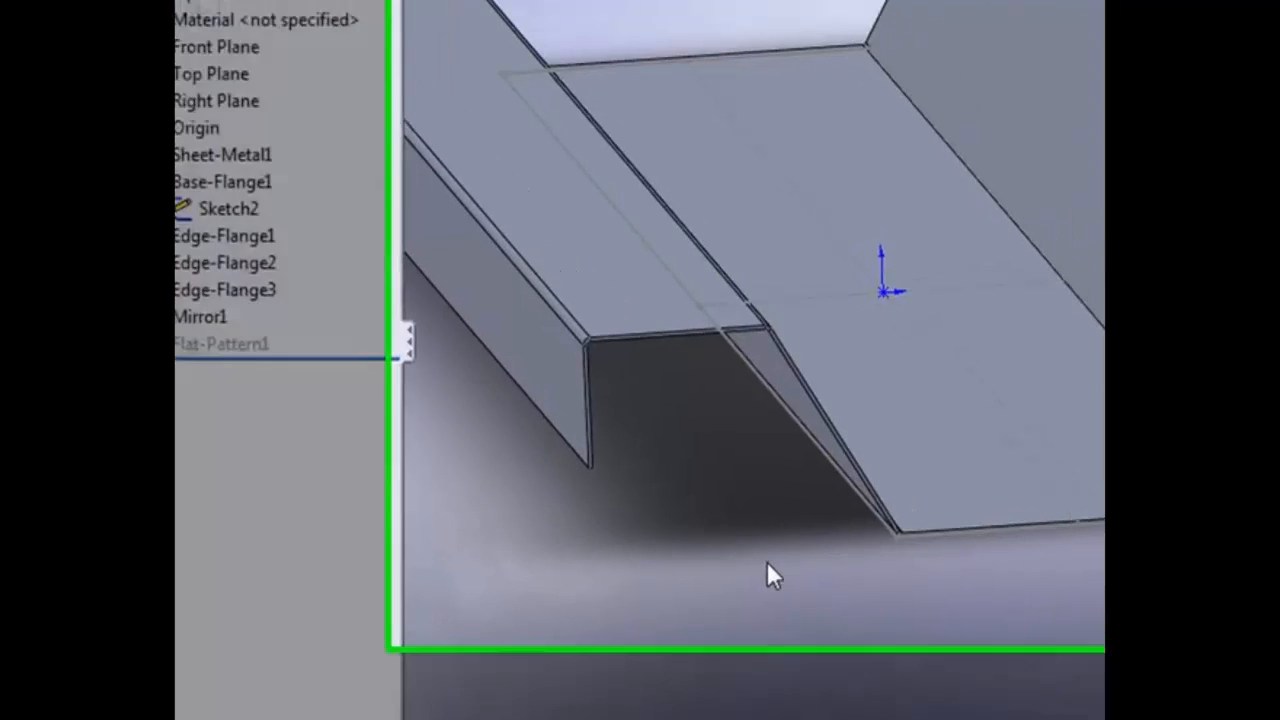
pyautogui.press('f')
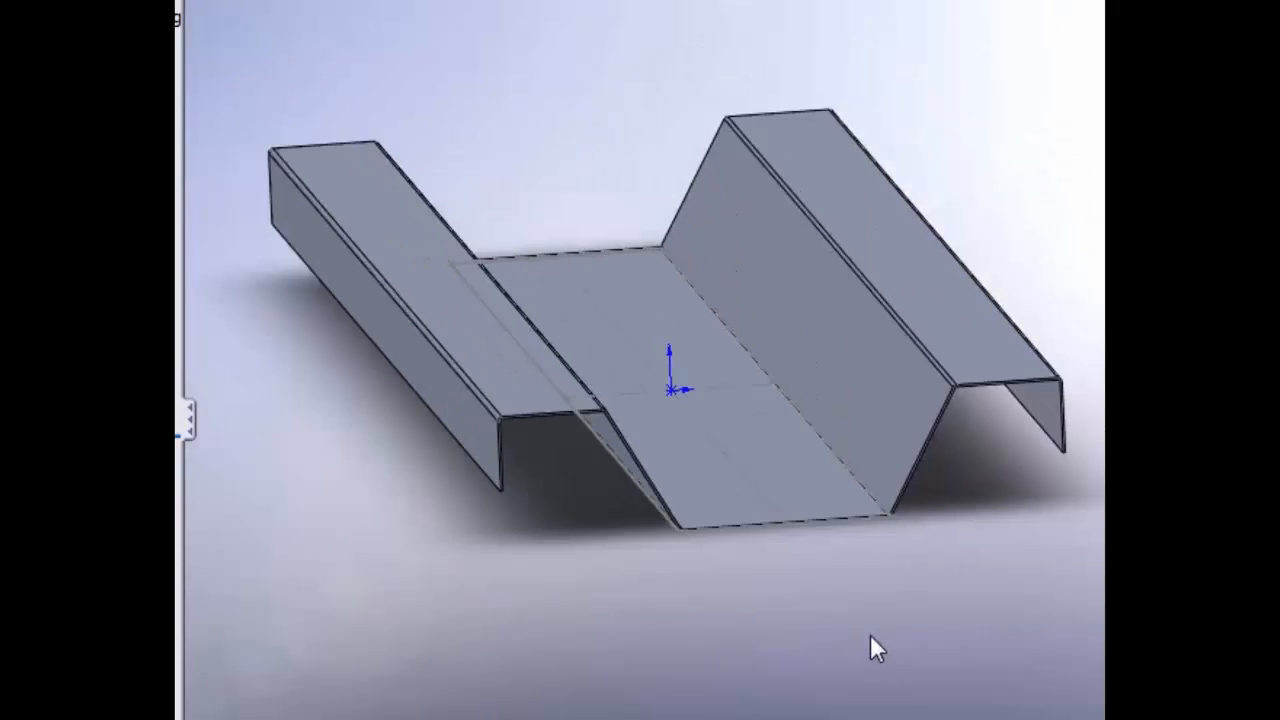
pyautogui.moveTo(1008, 426); pyautogui.dragTo(1007, 425, button='middle')
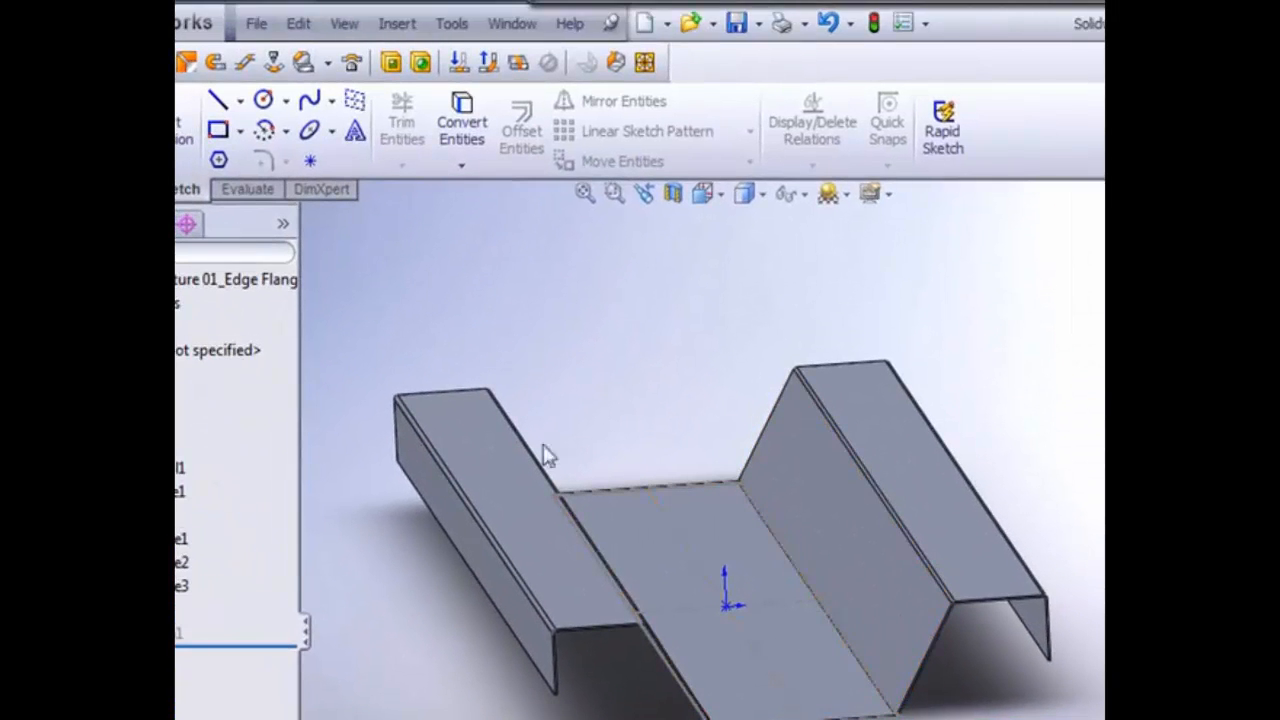
pyautogui.moveTo(720, 403)
pyautogui.mouseDown(button='middle')
pyautogui.moveTo(705, 354)
pyautogui.moveTo(705, 384)
pyautogui.mouseUp(button='middle')
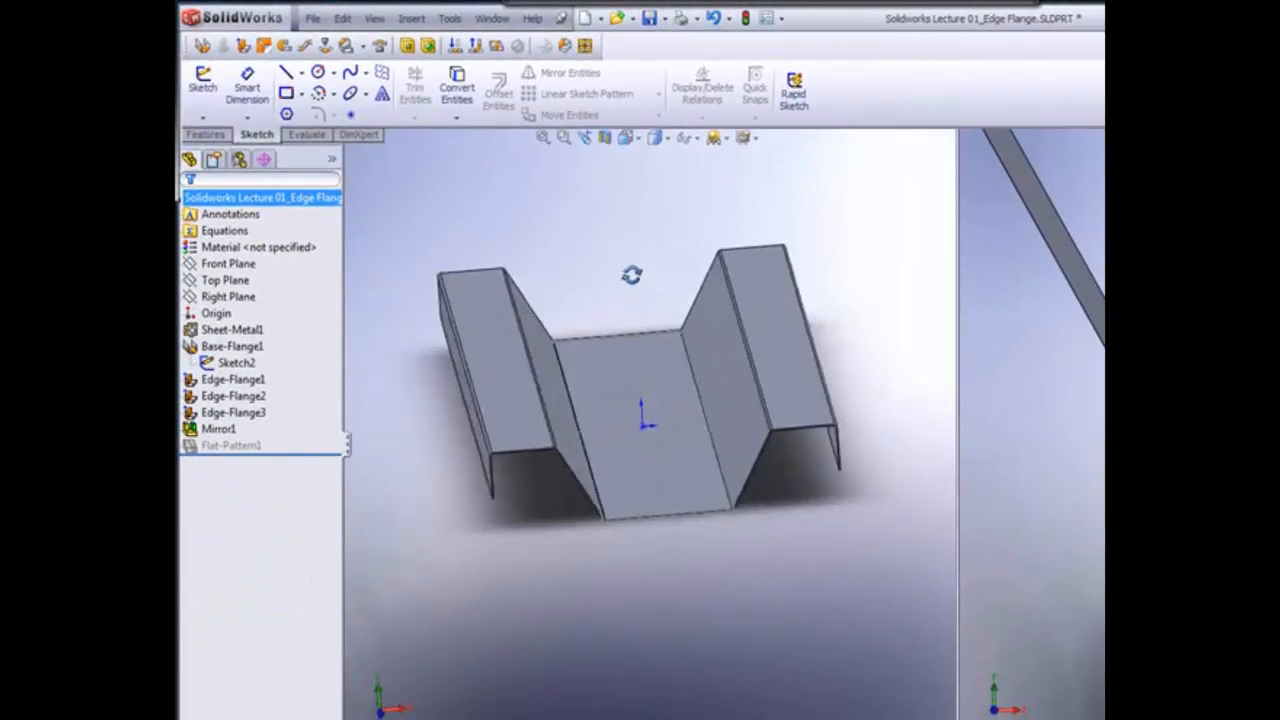
pyautogui.moveTo(631, 275); pyautogui.dragTo(630, 282, button='middle')
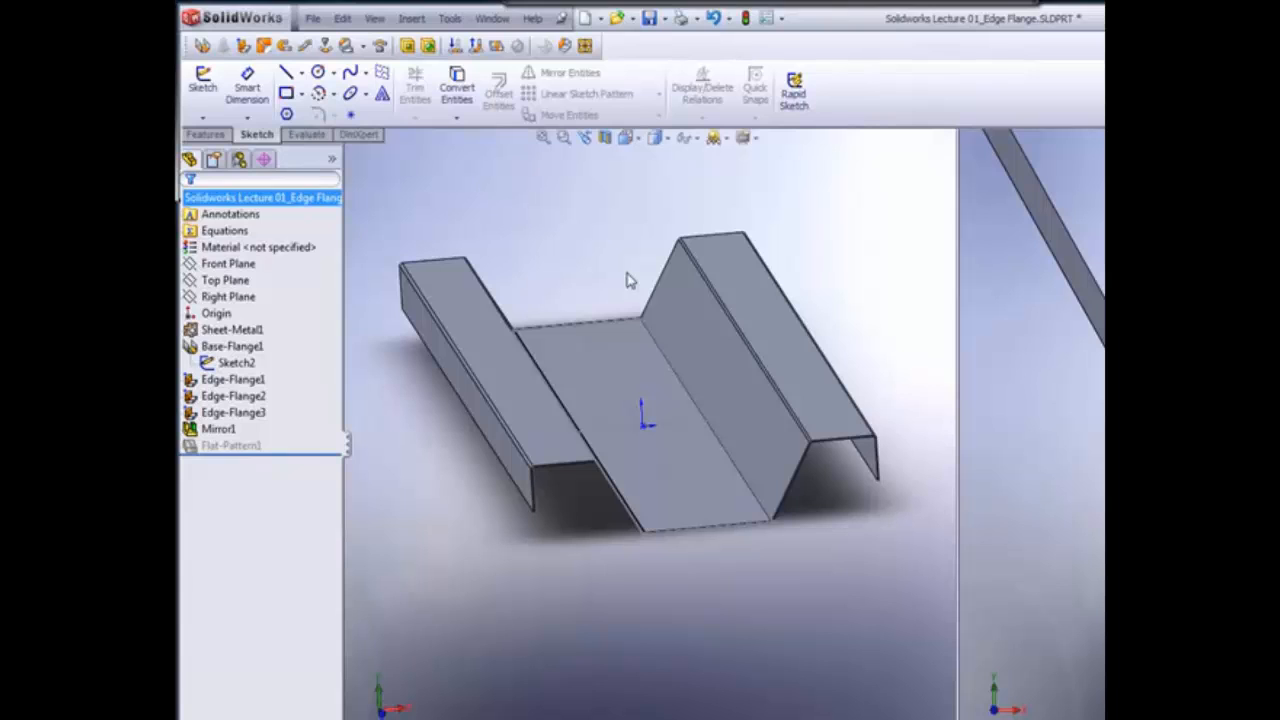
# Flatten the part to look up Flat-Pattern1's option for exporting to DXF/DWG, and suppress Flat-Pattern1 again
pyautogui.click(238, 449)
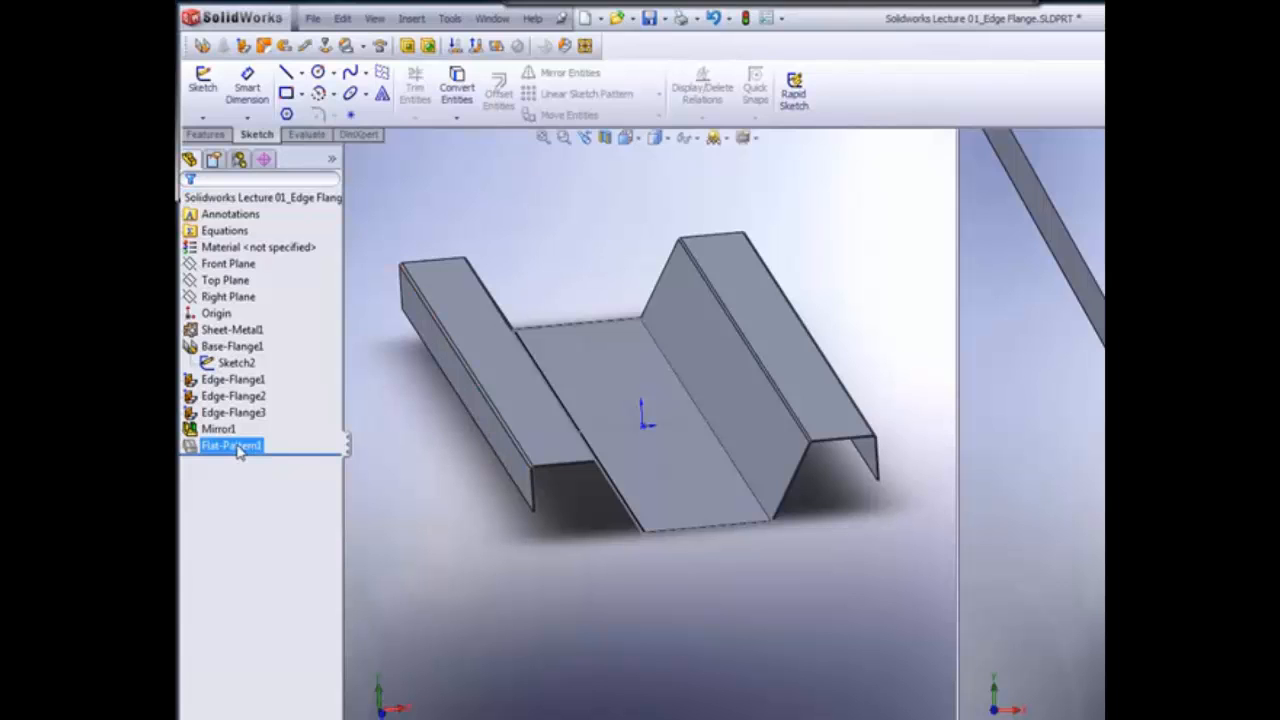
pyautogui.keyDown('ctrl'); pyautogui.click(228, 429); pyautogui.keyUp('ctrl')
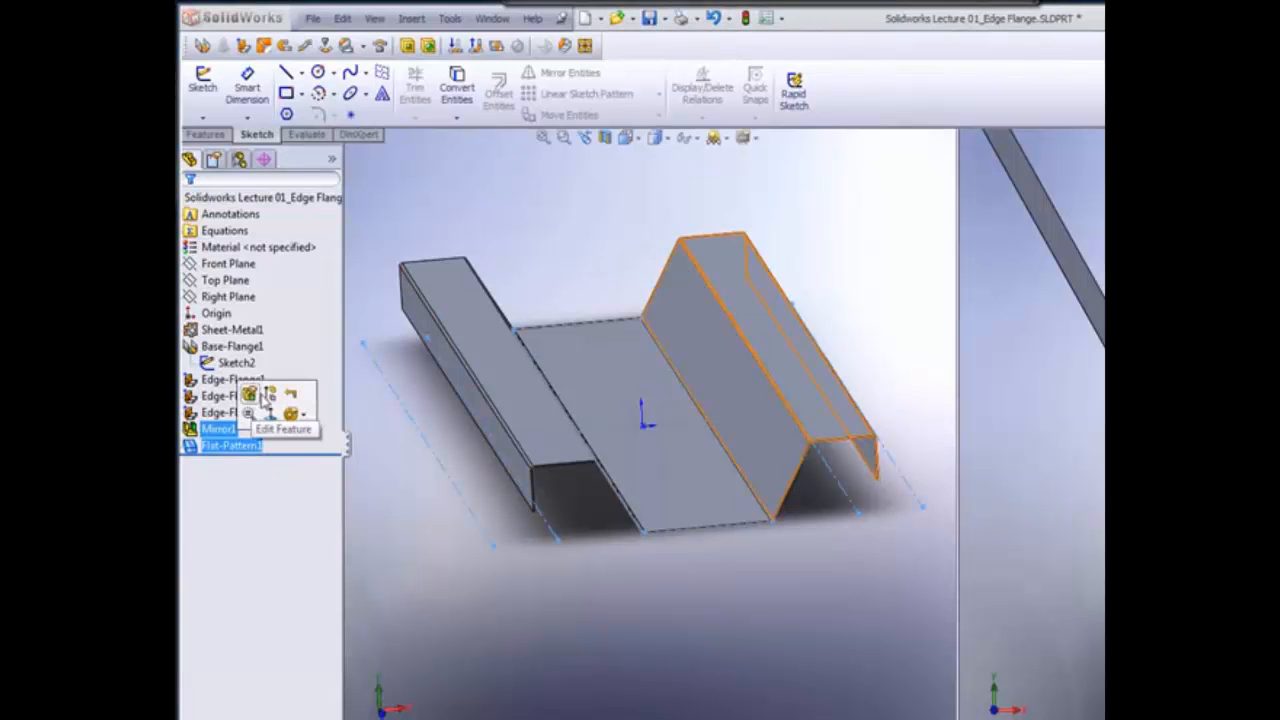
pyautogui.click(266, 395)
pyautogui.click(229, 447)
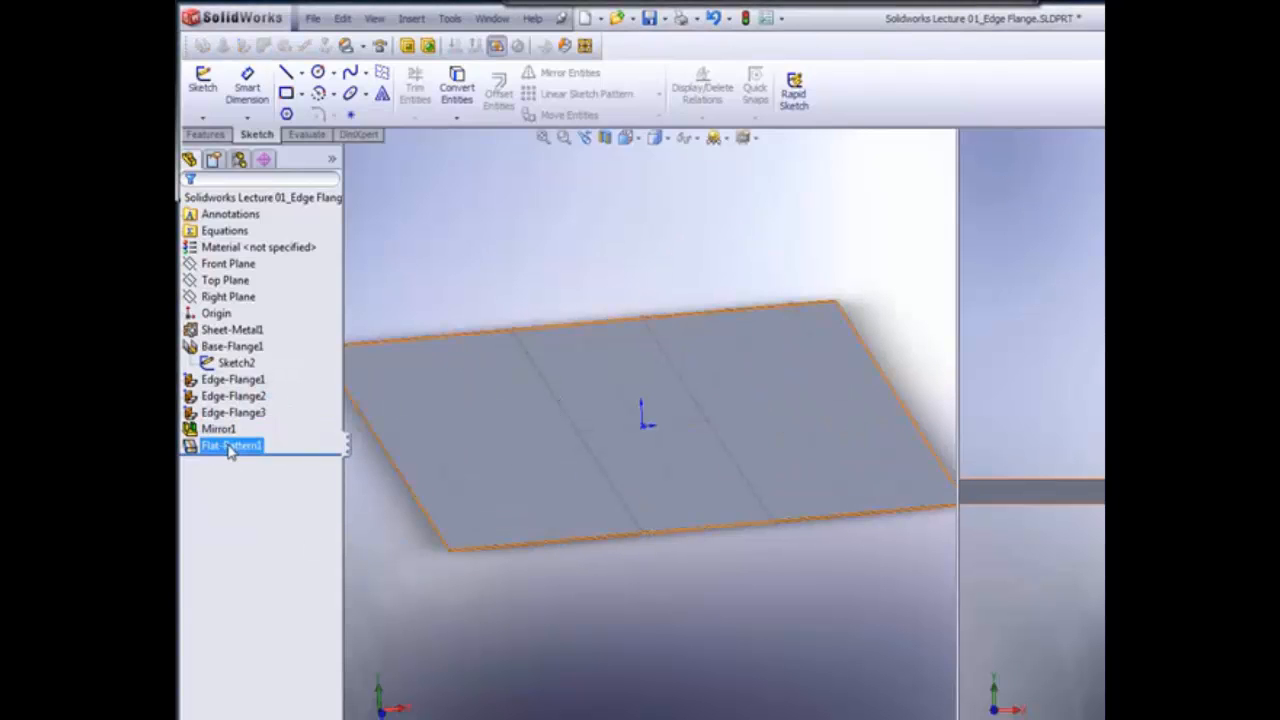
pyautogui.rightClick(229, 450)
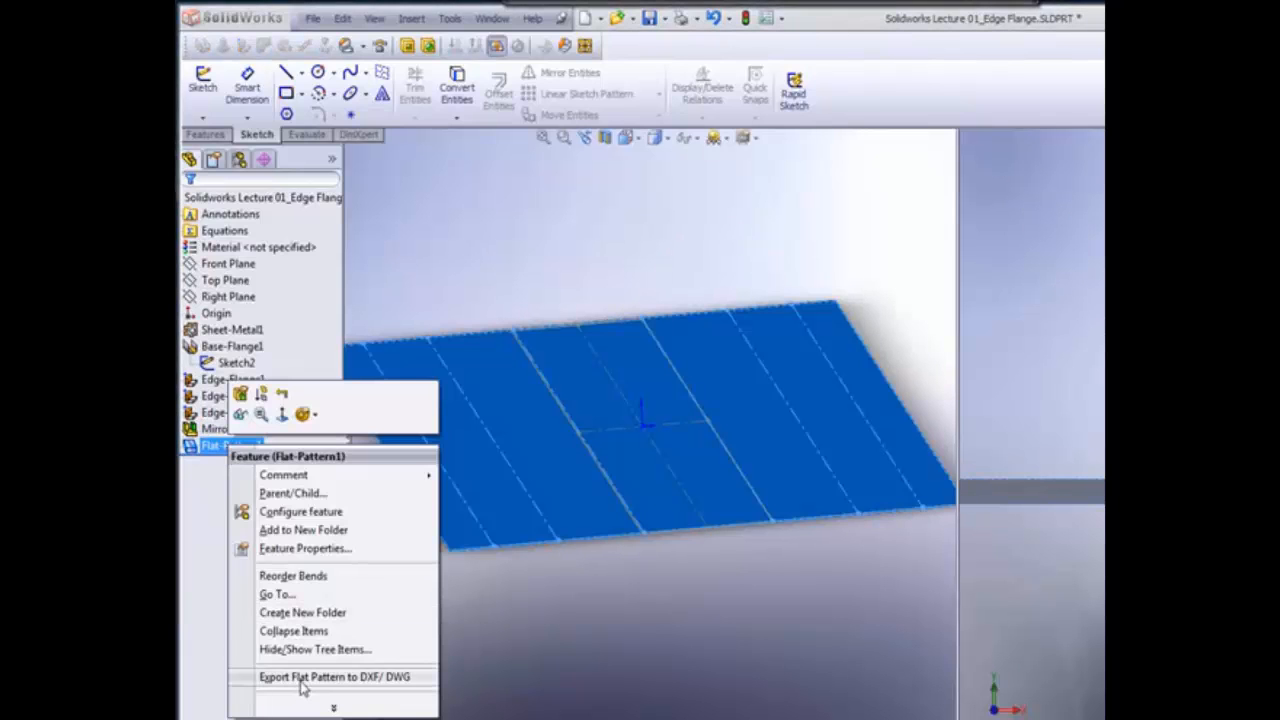
pyautogui.click(506, 669)
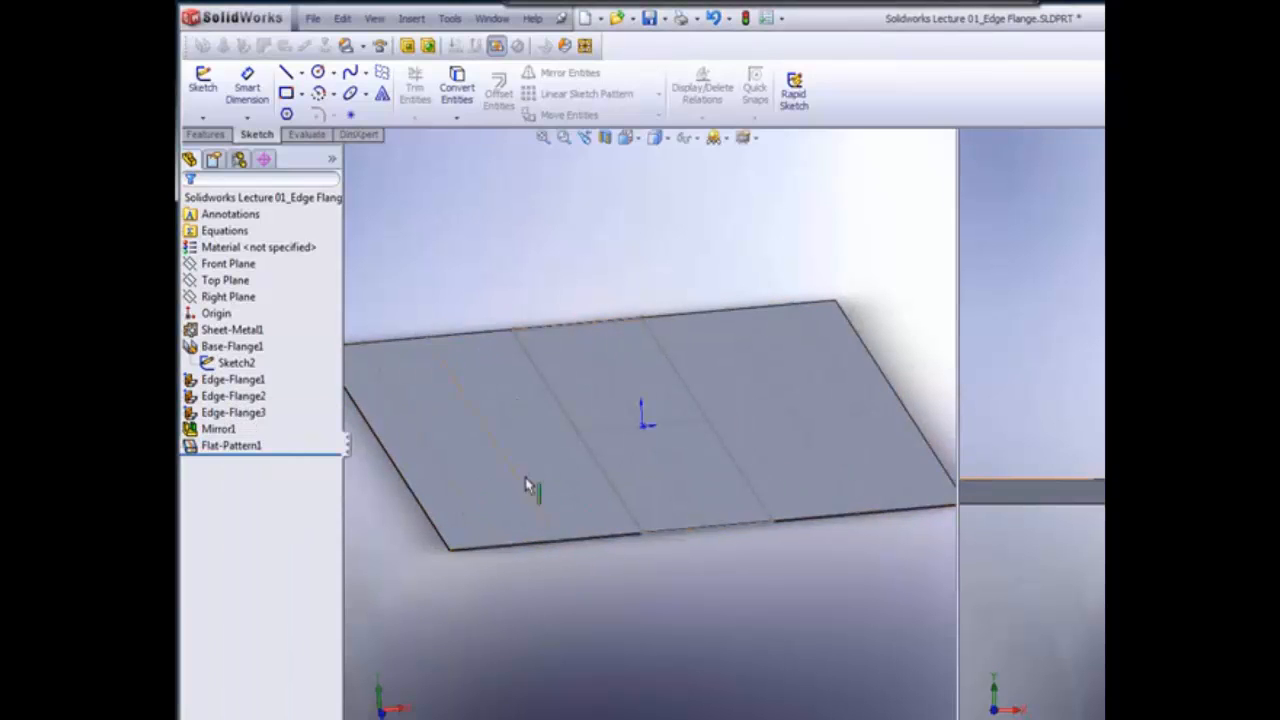
pyautogui.rightClick(248, 446)
pyautogui.click(295, 399)
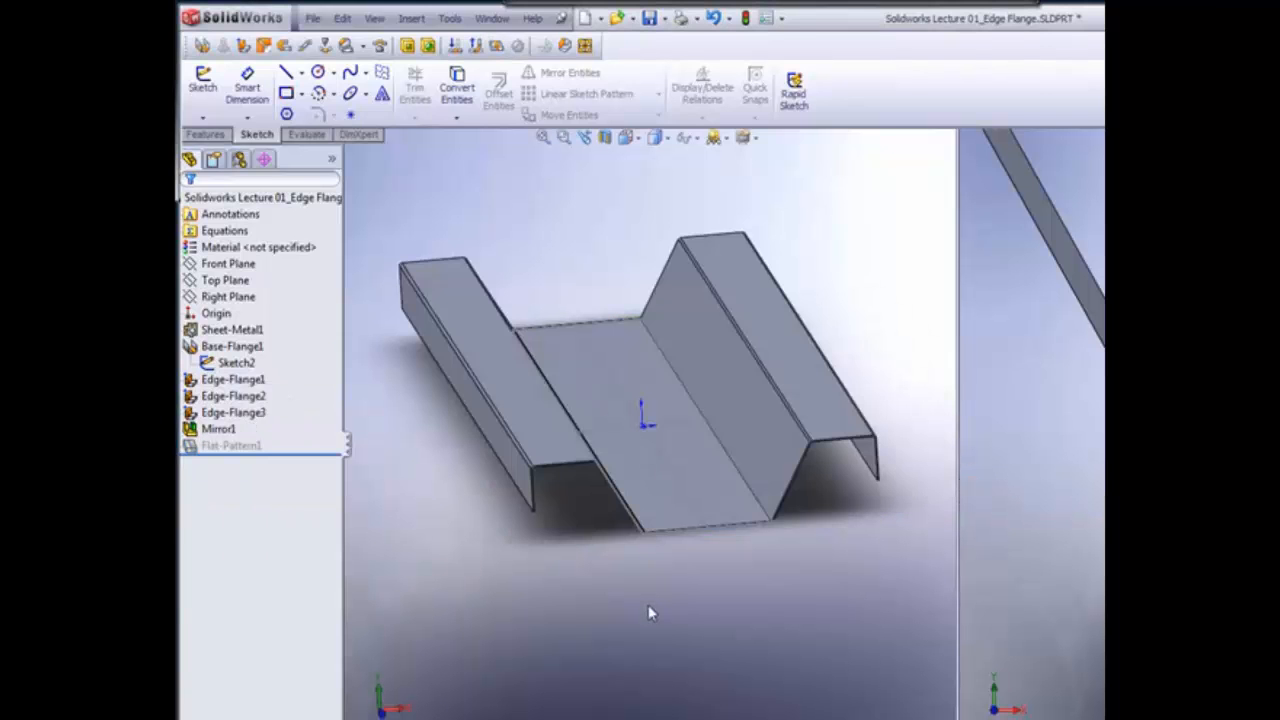
pyautogui.moveTo(668, 407); pyautogui.dragTo(669, 417, button='middle')
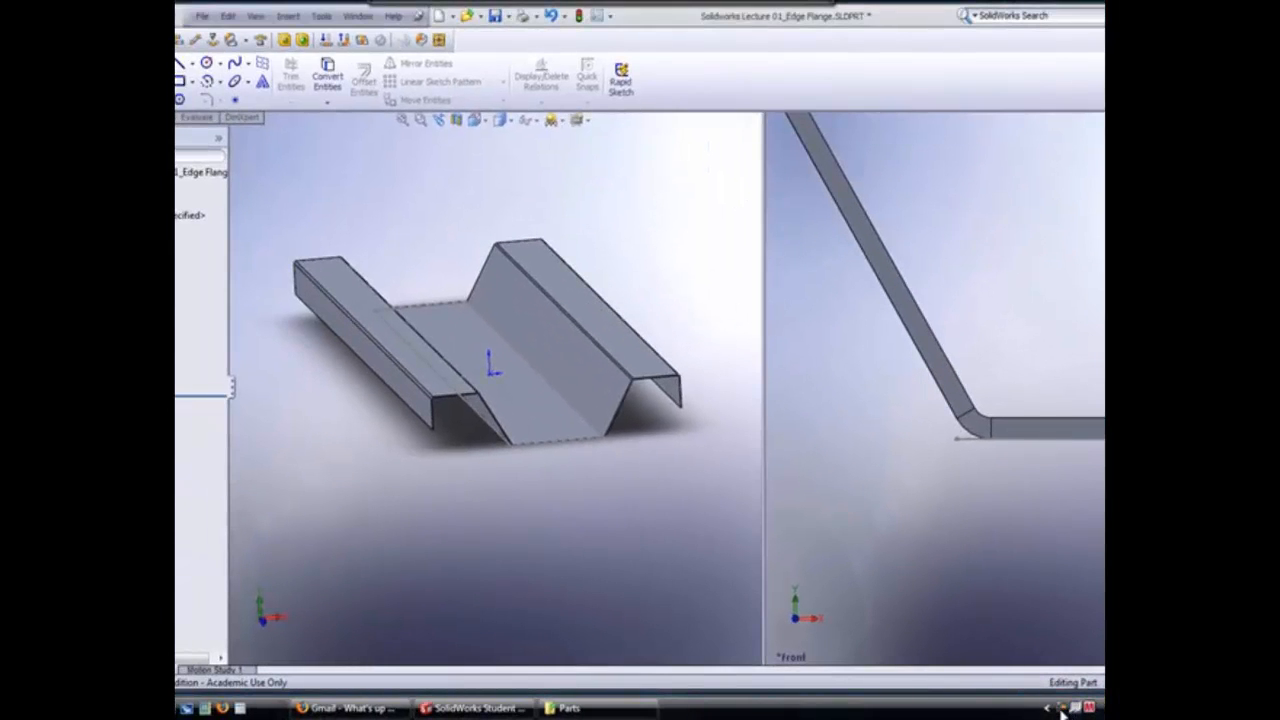
pyautogui.click(1062, 710)
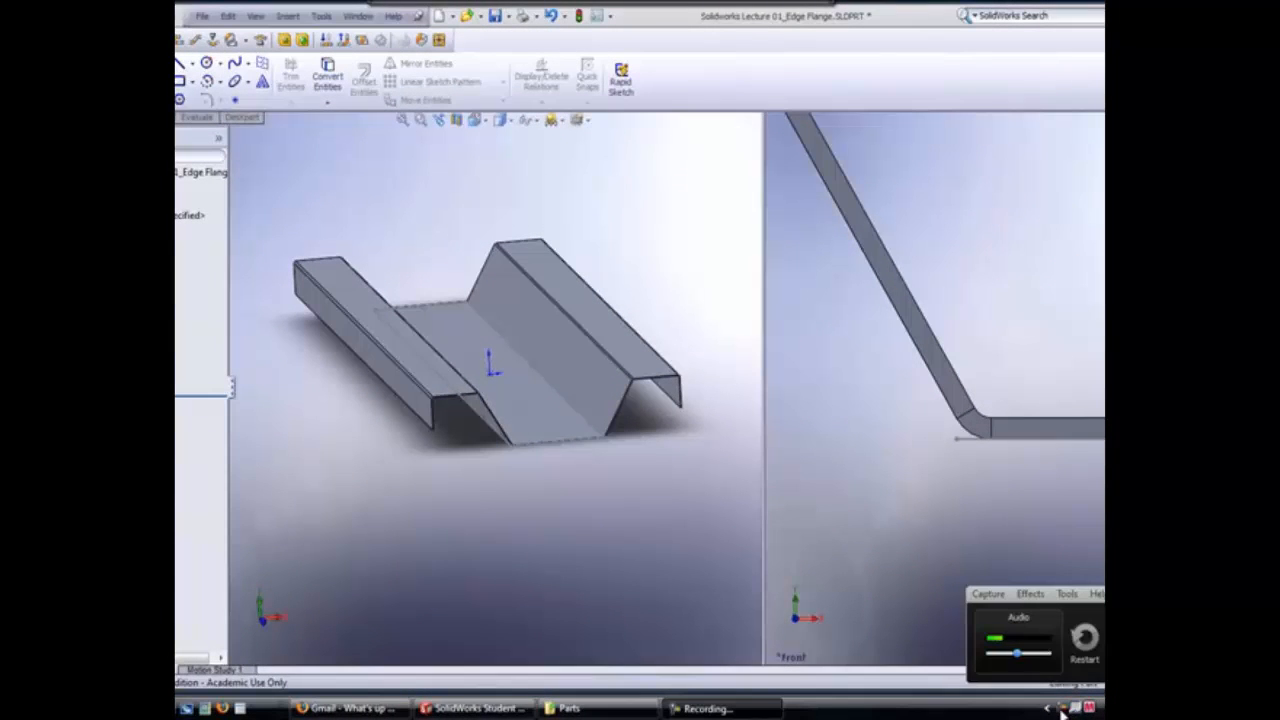